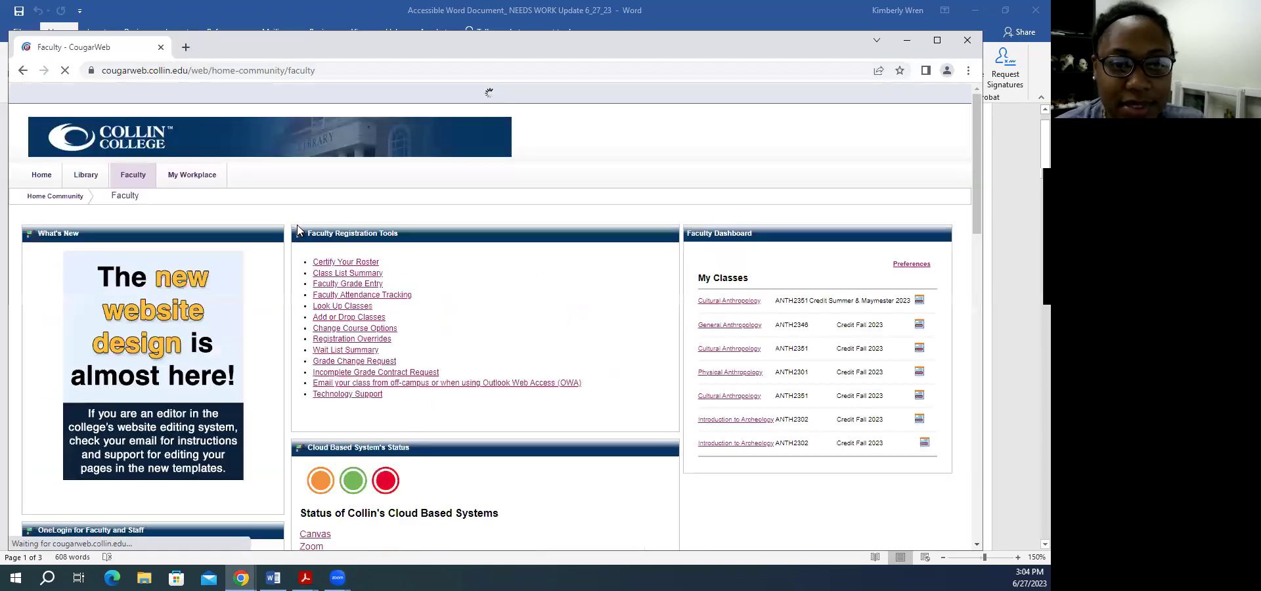
- Open the eLearning Centers page from the Faculty Links on the CougarWeb faculty page
{"action": "scroll", "coordinate": [300, 230], "scroll_direction": "down", "scroll_amount": 5}
{"action": "scroll", "coordinate": [299, 229], "scroll_direction": "down", "scroll_amount": 12}
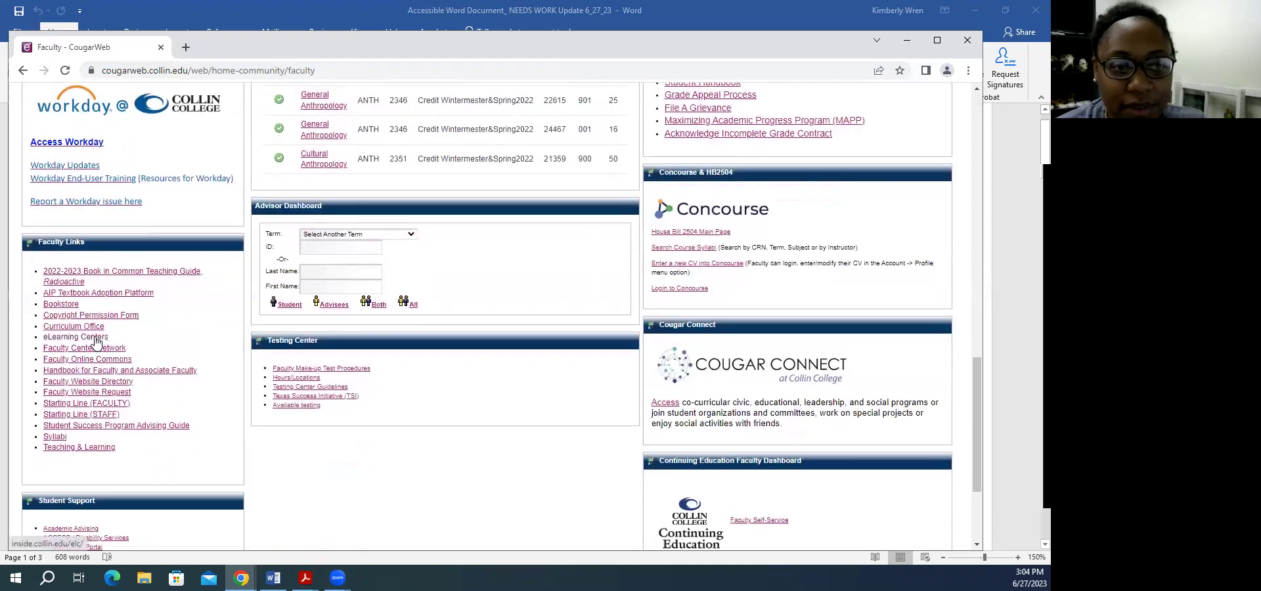
{"action": "left_click", "coordinate": [96, 338]}
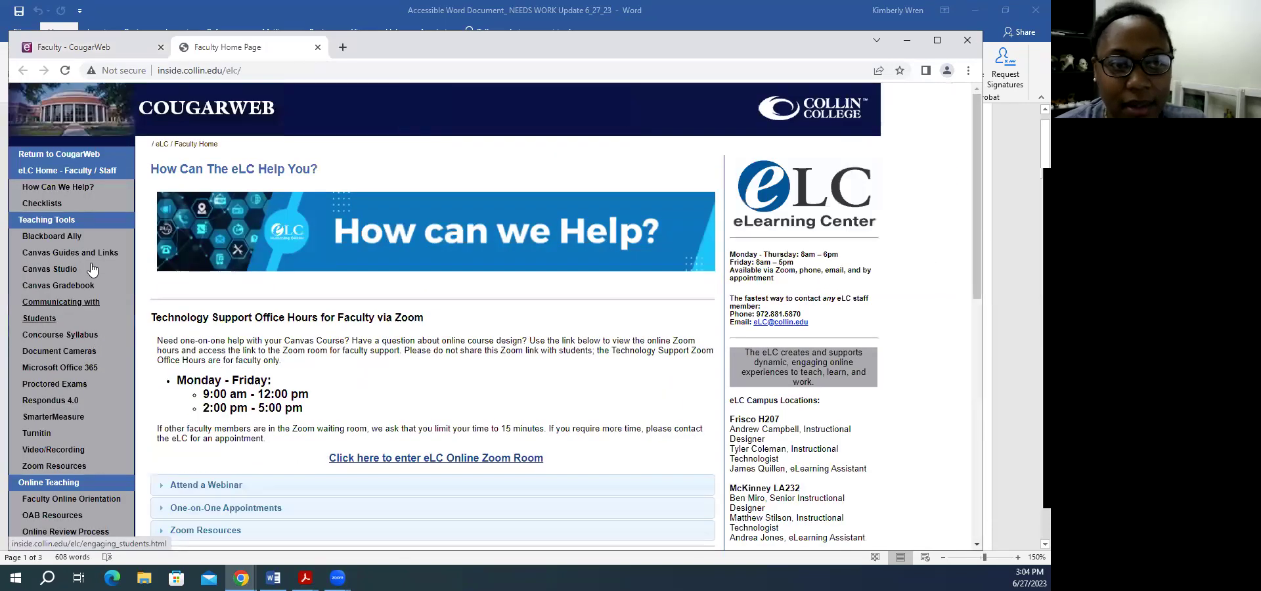
- Open the Center for Teaching & Learning page from the eLearning Center's Additional Resources
{"action": "scroll", "coordinate": [78, 421], "scroll_direction": "down", "scroll_amount": 2}
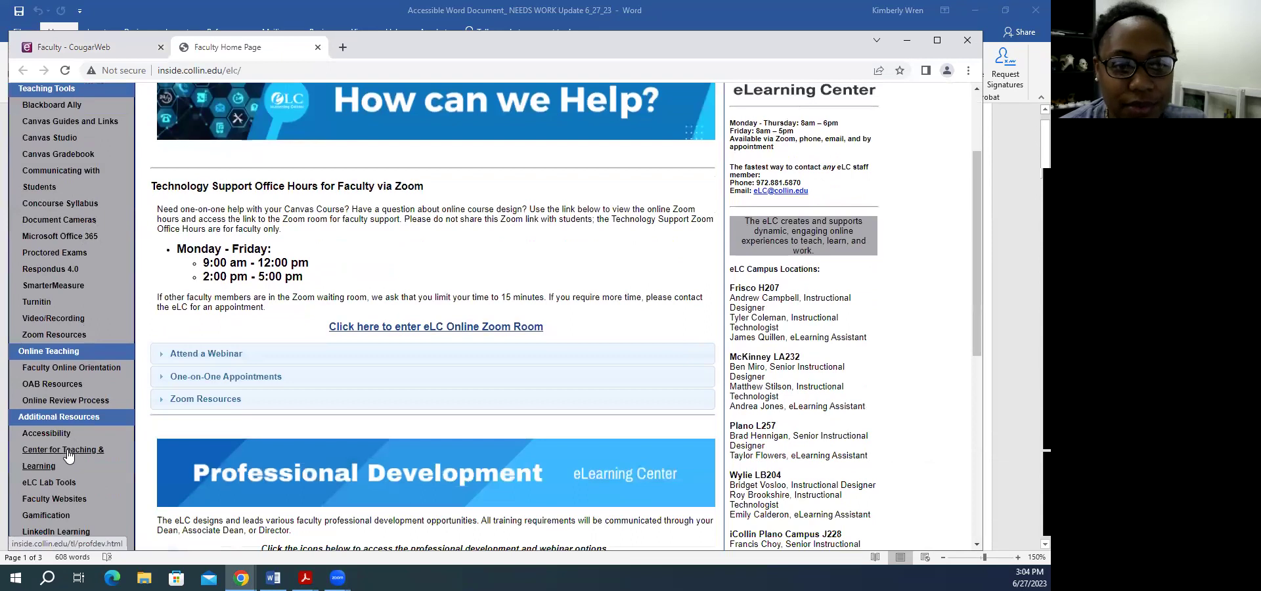
{"action": "scroll", "coordinate": [72, 457], "scroll_direction": "up", "scroll_amount": 2}
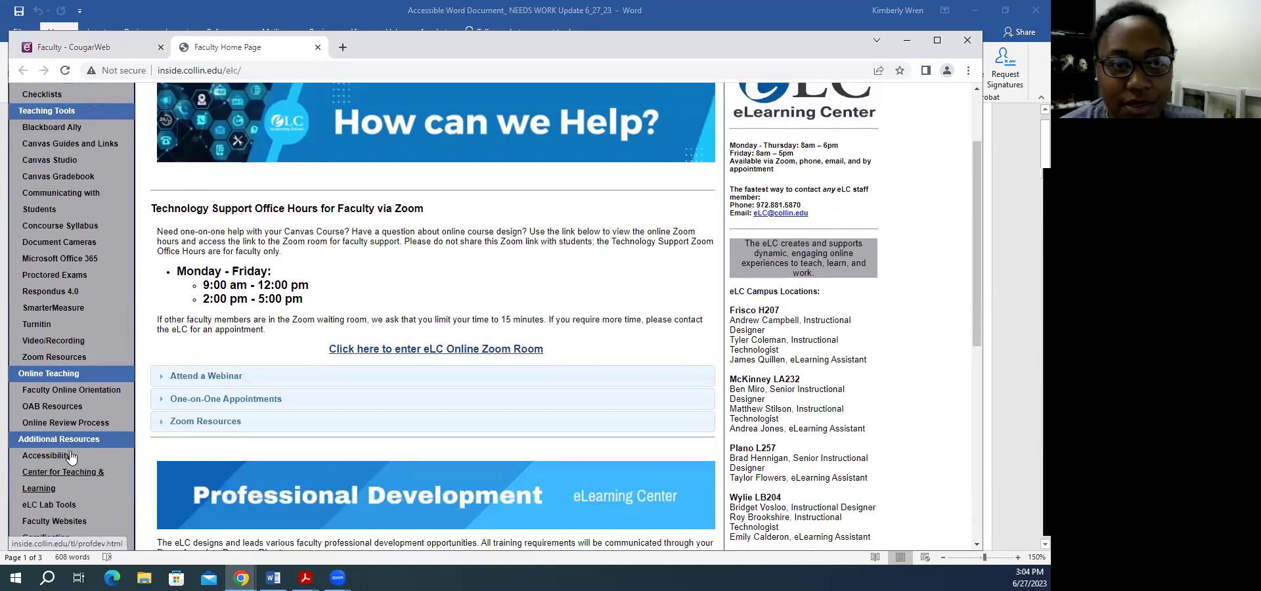
{"action": "scroll", "coordinate": [72, 458], "scroll_direction": "down", "scroll_amount": 3}
{"action": "left_click", "coordinate": [71, 382]}
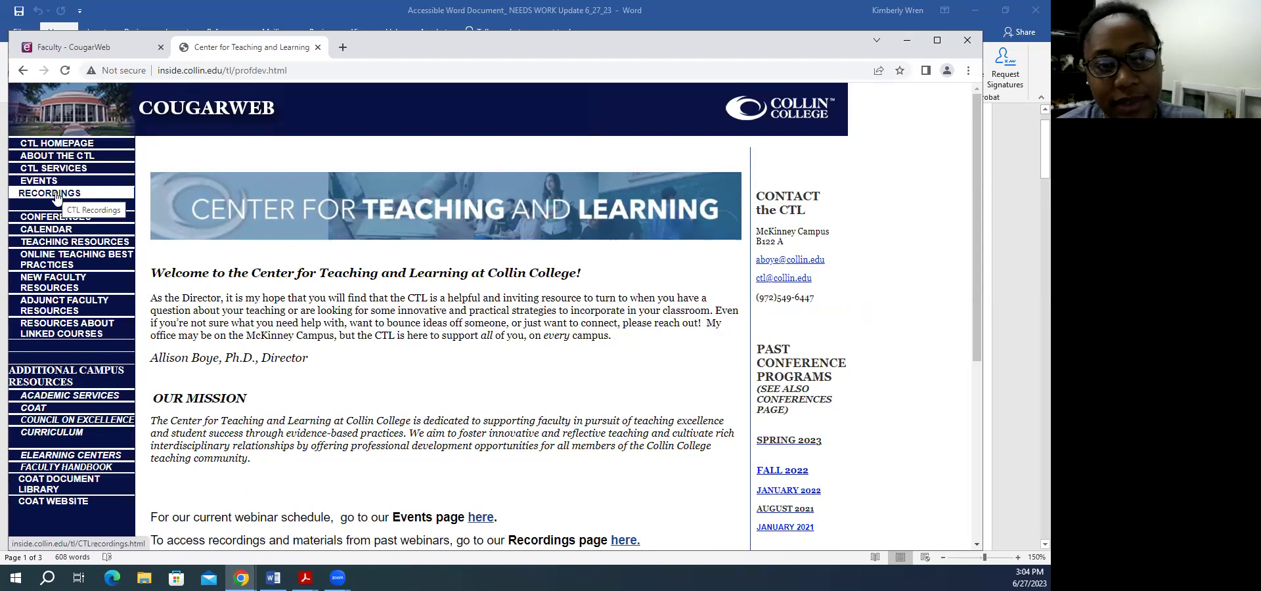
- Open the workbook of past CTL webinar recordings from the Recordings page and bring its Title column into view
{"action": "left_click", "coordinate": [56, 195]}
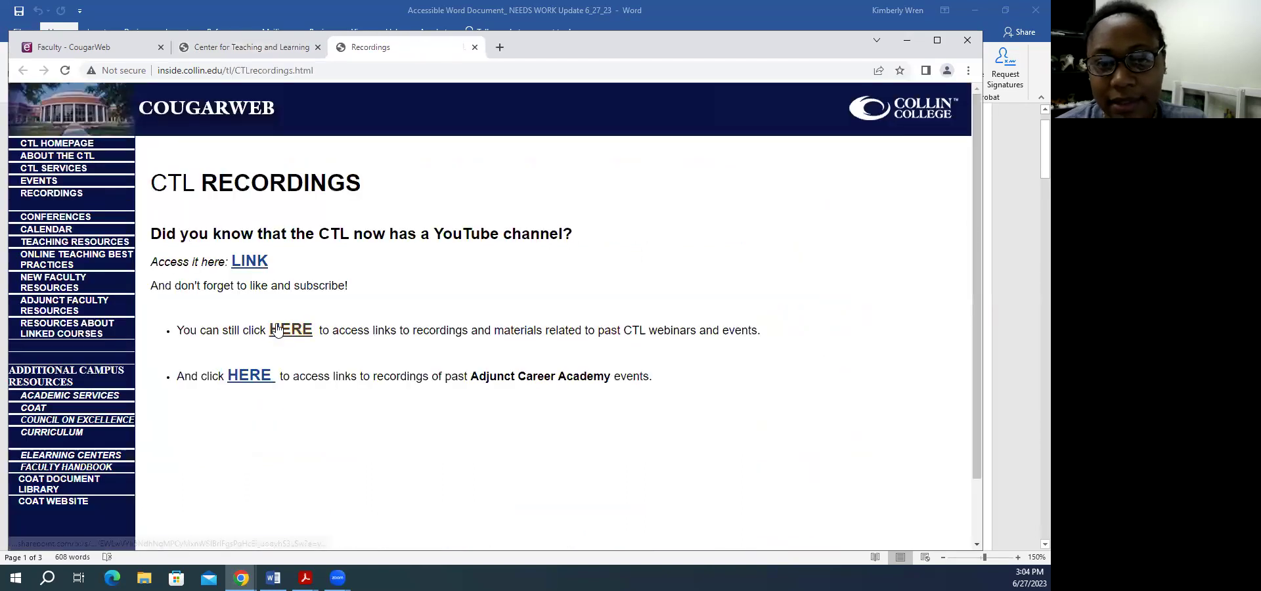
{"action": "left_click", "coordinate": [285, 330]}
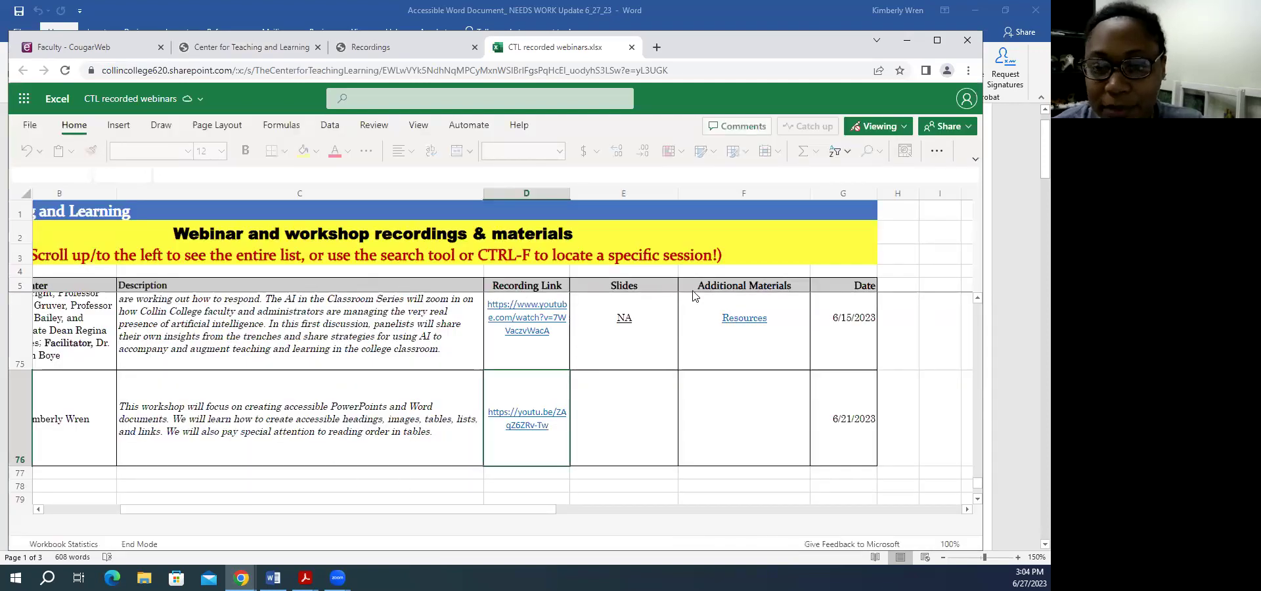
{"action": "left_click_drag", "start_coordinate": [516, 510], "coordinate": [398, 510]}
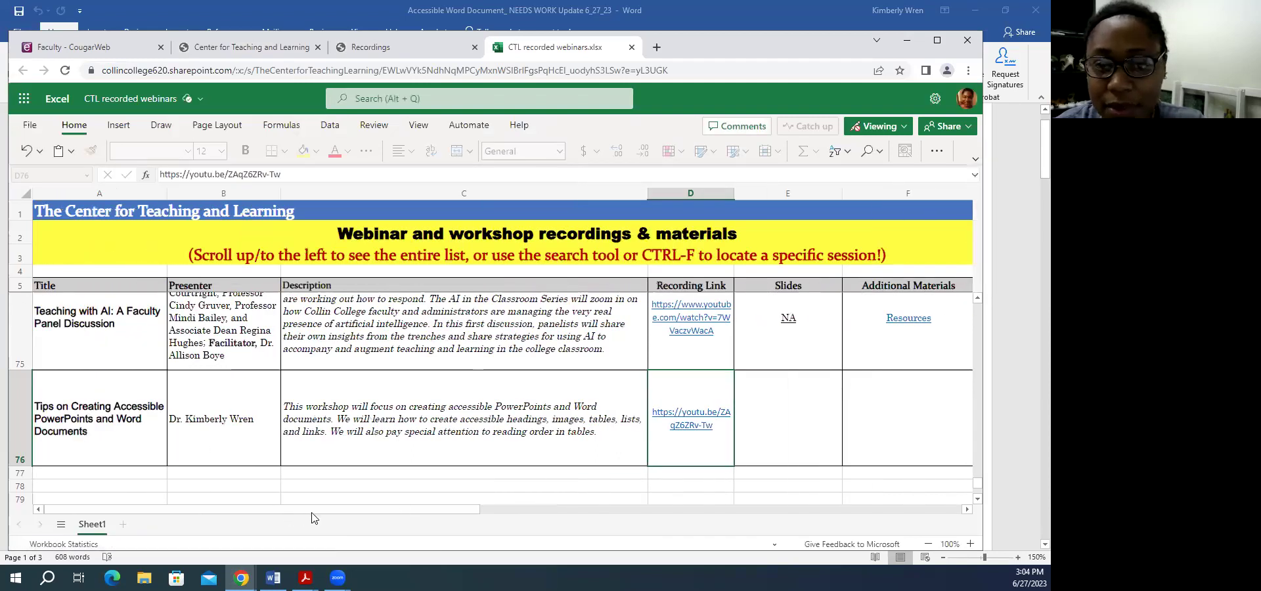
- Look through the list of recorded webinars, ending at the entry on creating accessible PowerPoints and Word documents
{"action": "scroll", "coordinate": [316, 431], "scroll_direction": "up", "scroll_amount": 5}
{"action": "scroll", "coordinate": [316, 430], "scroll_direction": "up", "scroll_amount": 10}
{"action": "scroll", "coordinate": [316, 430], "scroll_direction": "up", "scroll_amount": 10}
{"action": "scroll", "coordinate": [316, 430], "scroll_direction": "up", "scroll_amount": 10}
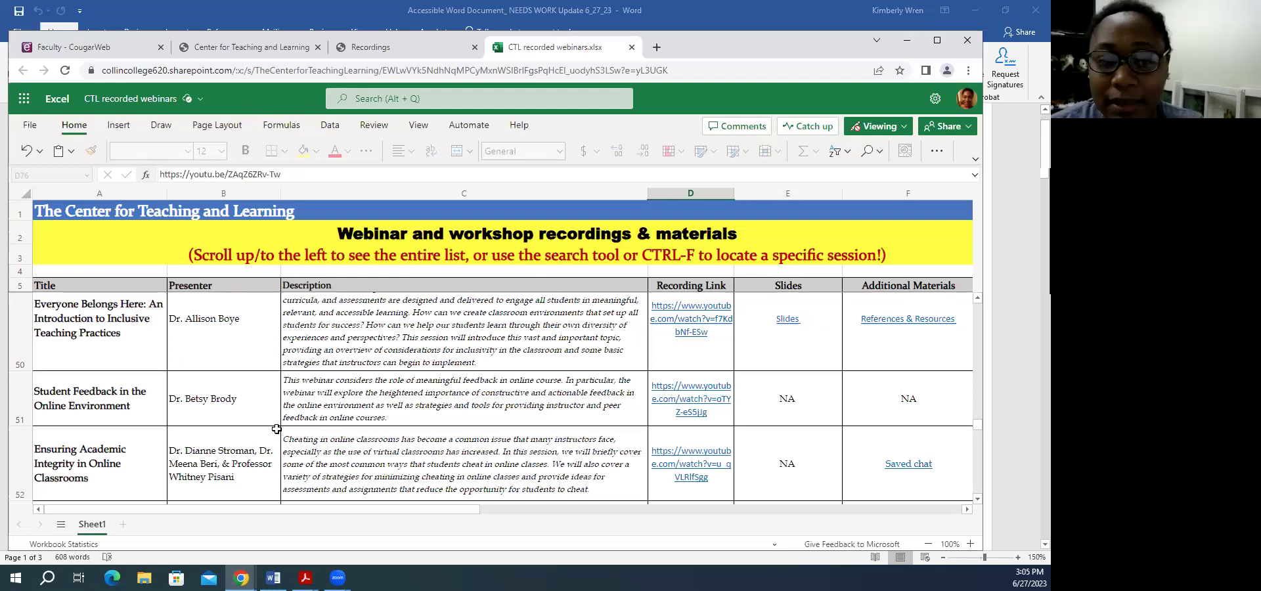
{"action": "scroll", "coordinate": [279, 420], "scroll_direction": "down", "scroll_amount": 10}
{"action": "scroll", "coordinate": [279, 414], "scroll_direction": "down", "scroll_amount": 8}
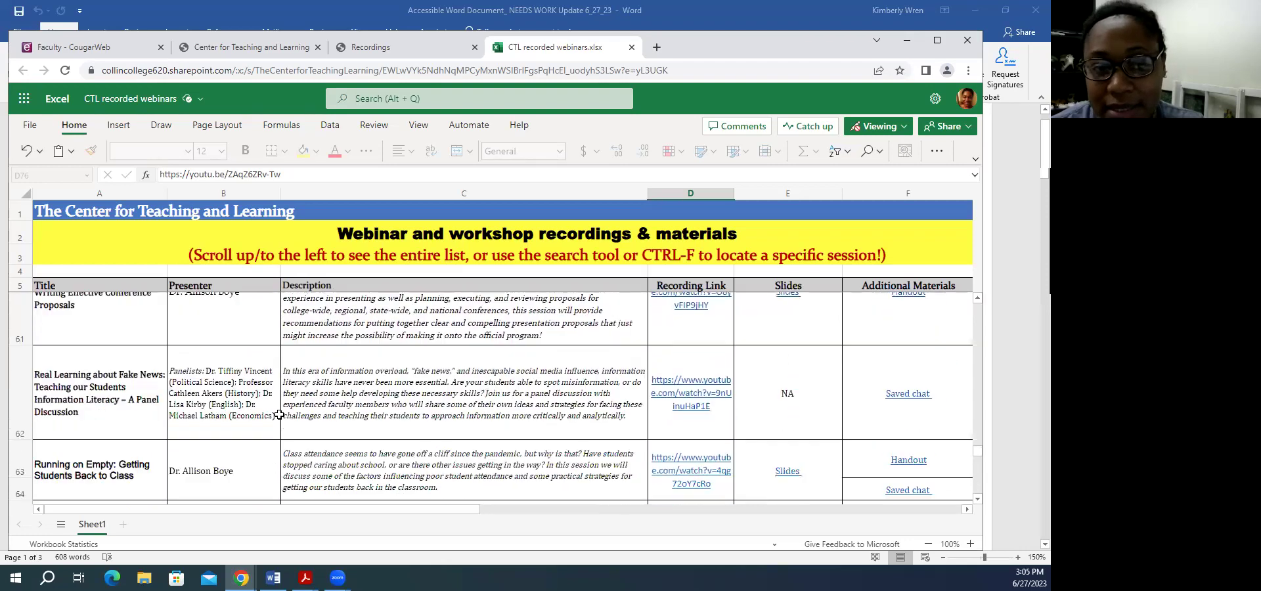
{"action": "scroll", "coordinate": [277, 448], "scroll_direction": "down", "scroll_amount": 3}
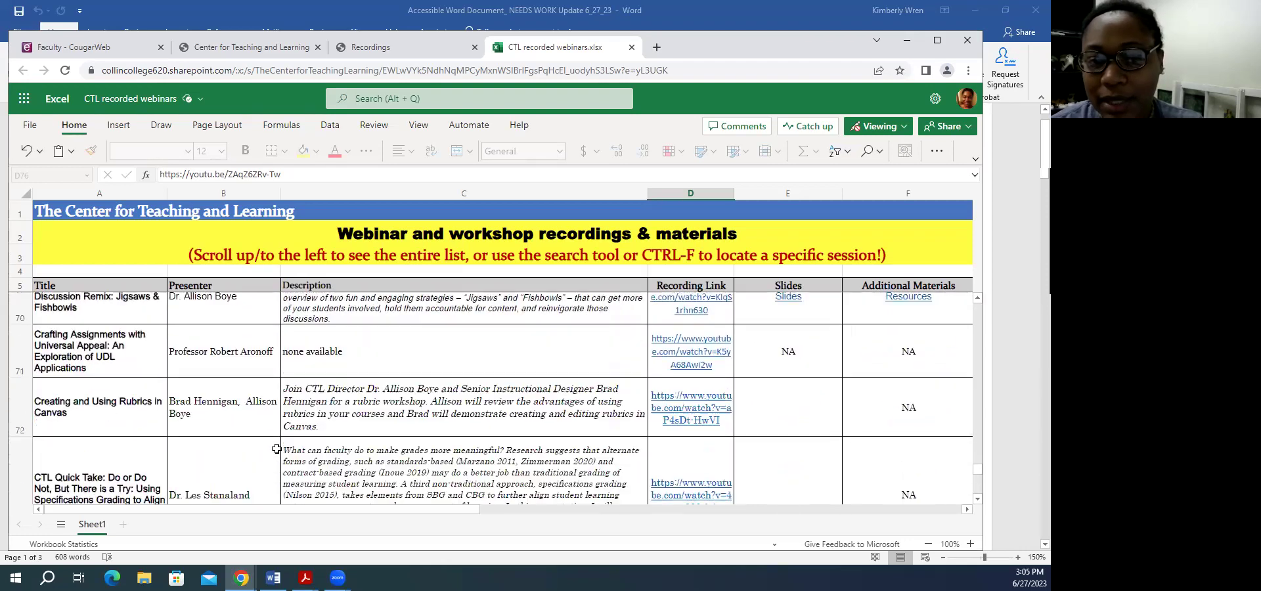
{"action": "scroll", "coordinate": [276, 448], "scroll_direction": "down", "scroll_amount": 5}
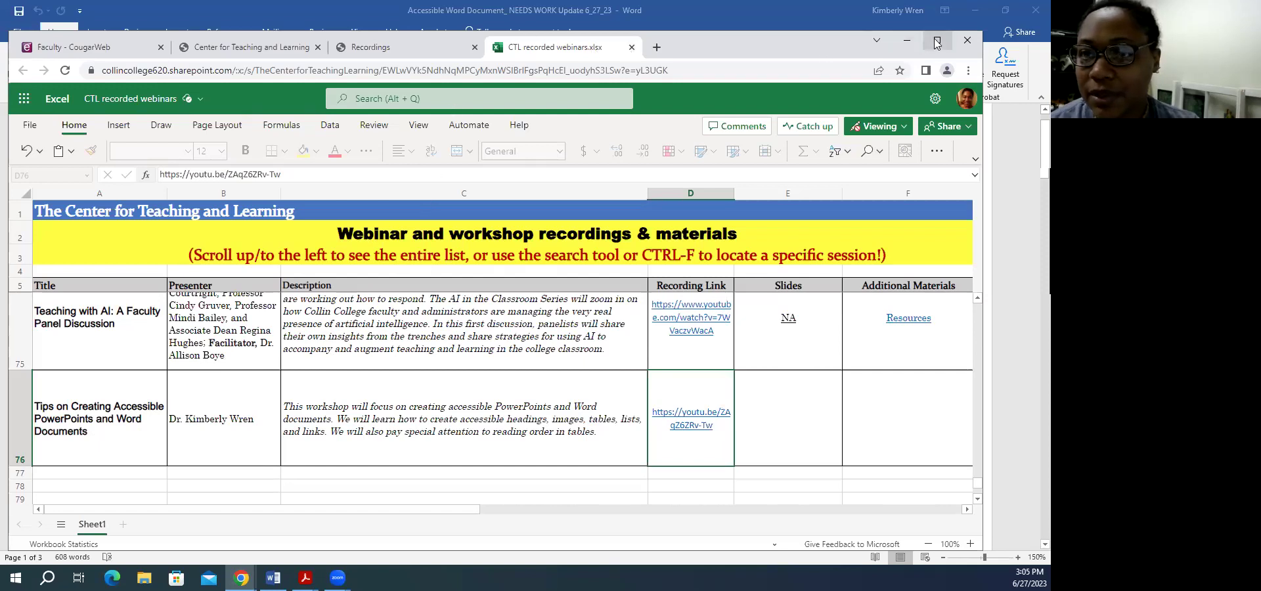
- Maximize the browser window and open the My Workplace page on CougarWeb
{"action": "double_click", "coordinate": [779, 38]}
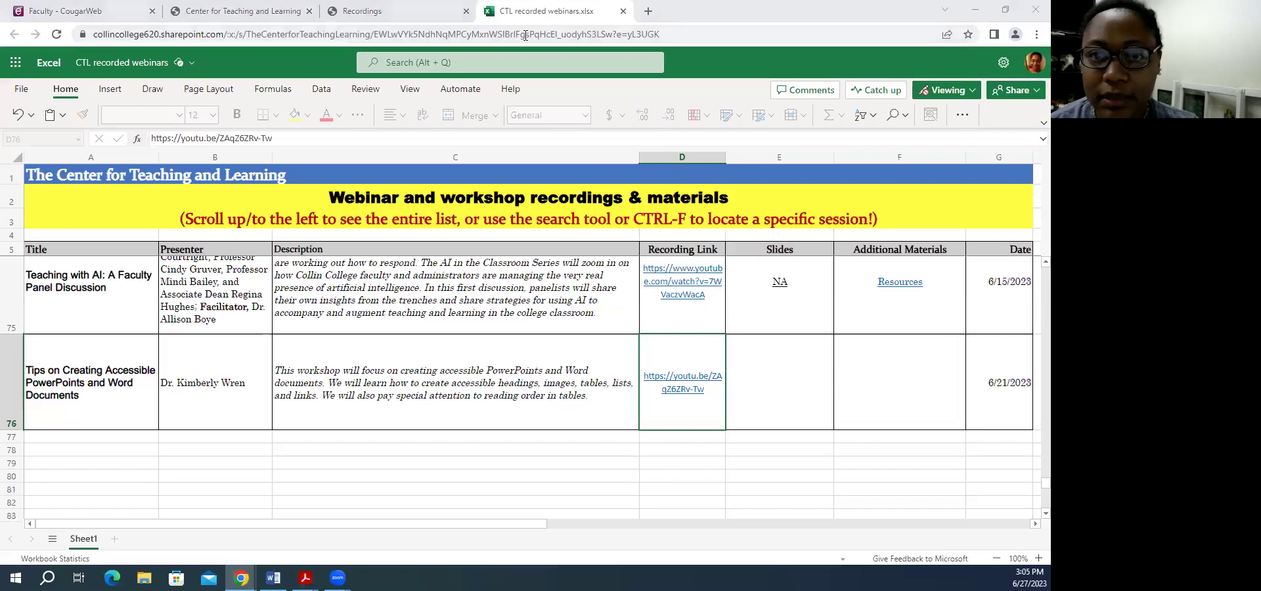
{"action": "left_click", "coordinate": [82, 12]}
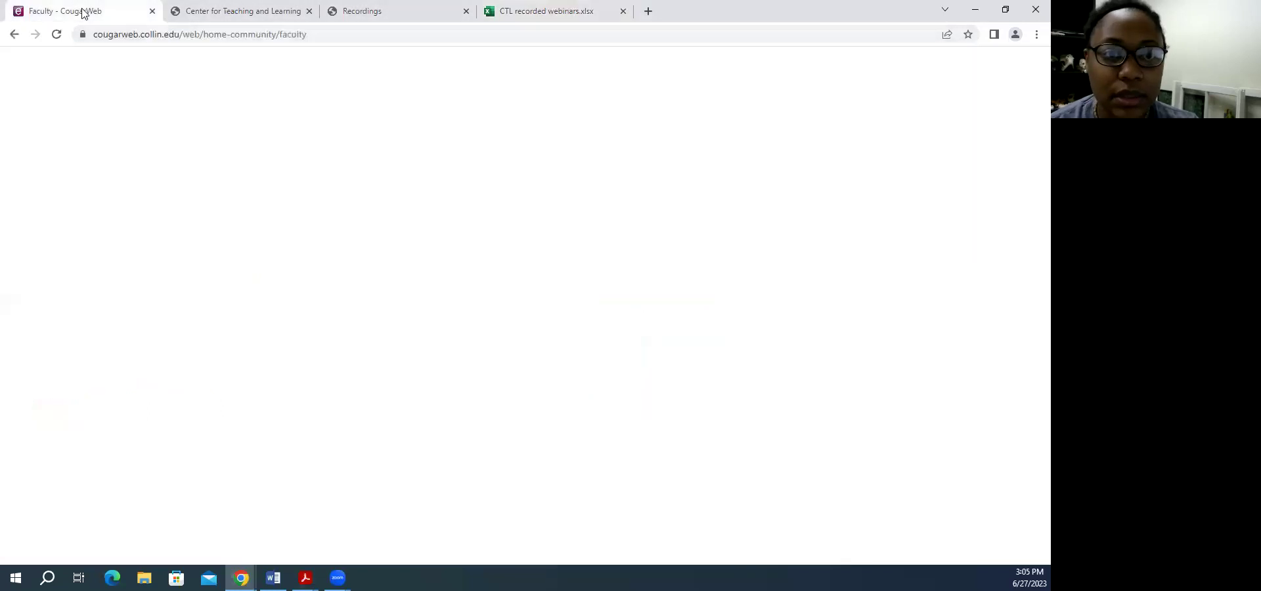
{"action": "scroll", "coordinate": [235, 253], "scroll_direction": "up", "scroll_amount": 15}
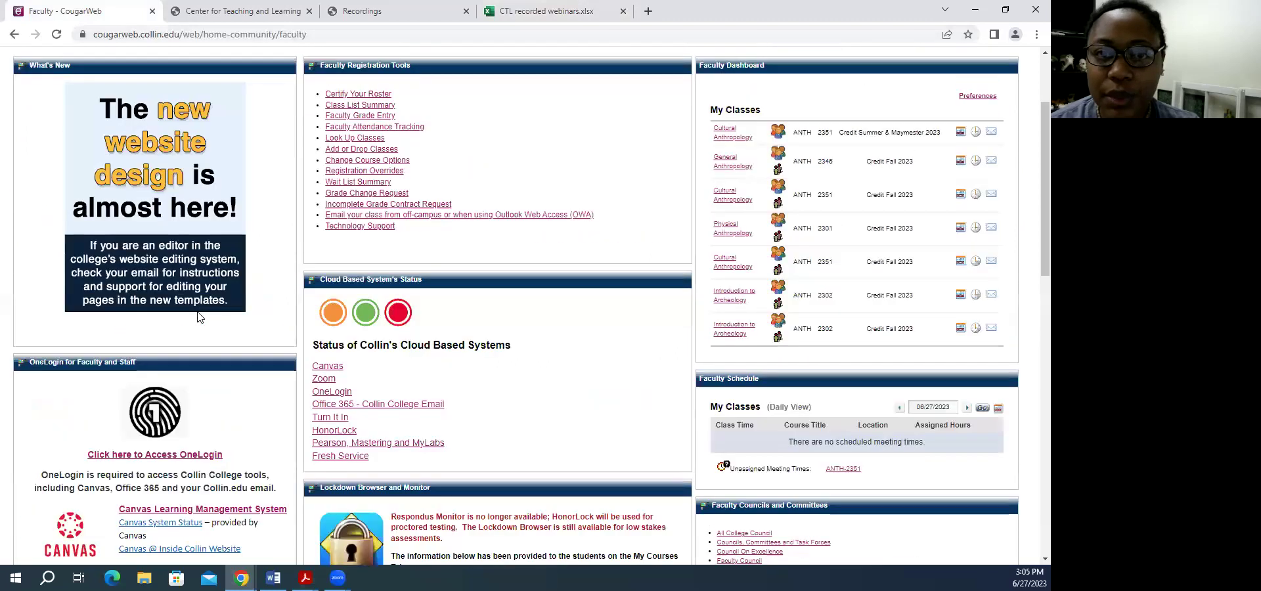
{"action": "scroll", "coordinate": [197, 316], "scroll_direction": "up", "scroll_amount": 1}
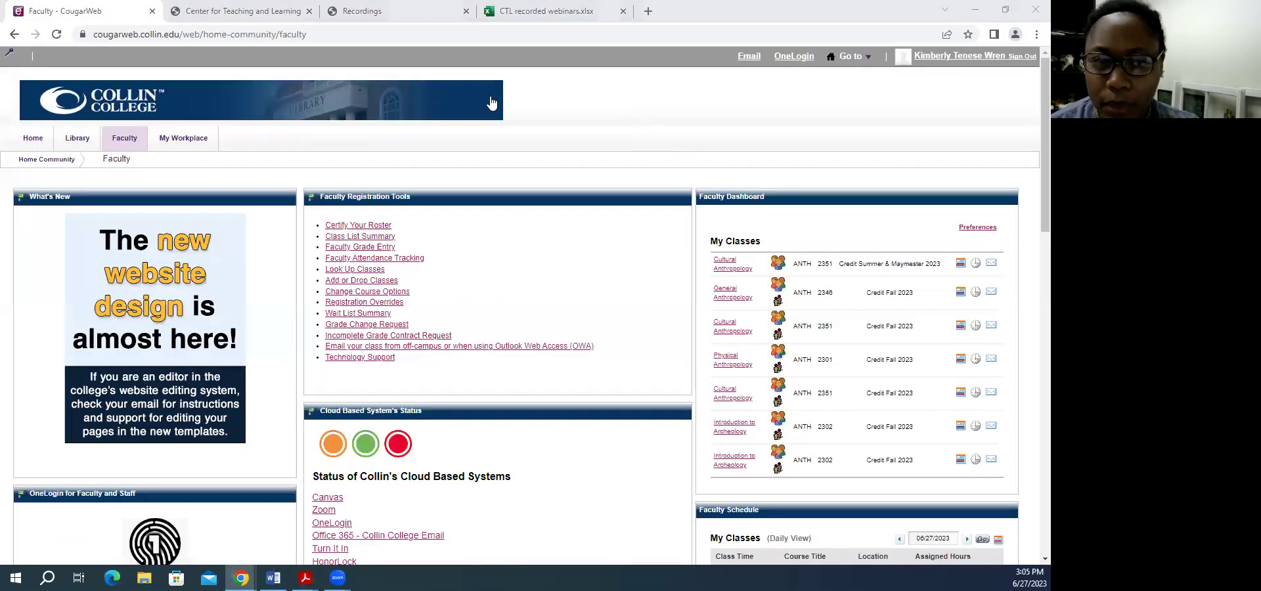
{"action": "mouse_move", "coordinate": [189, 151]}
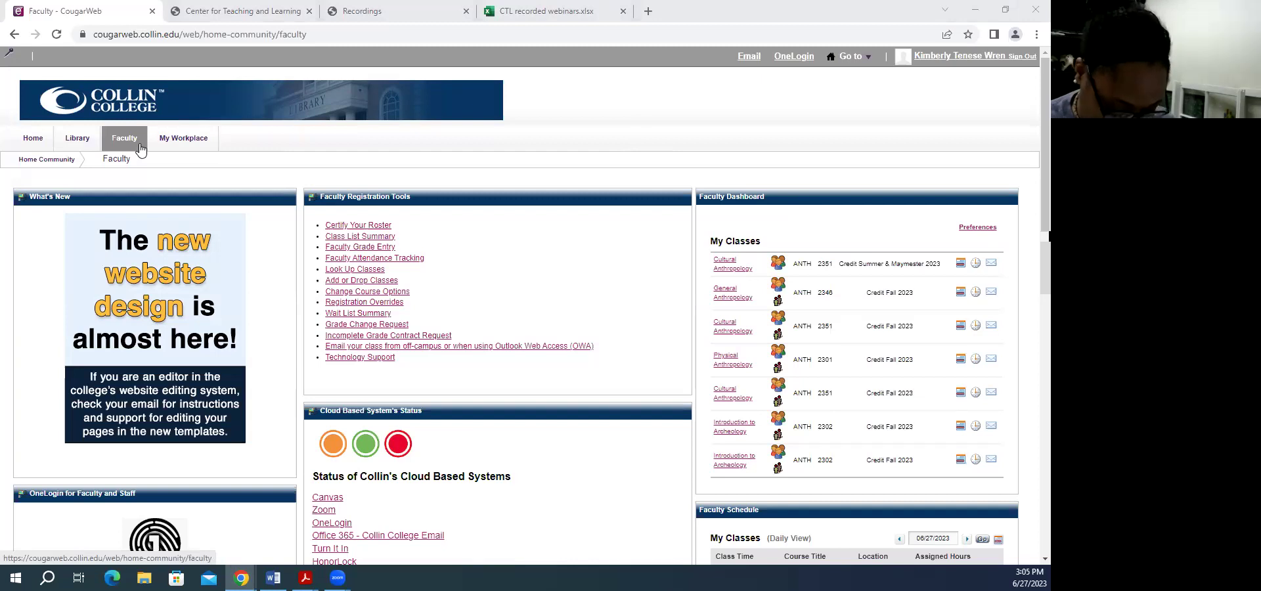
{"action": "left_click", "coordinate": [194, 143]}
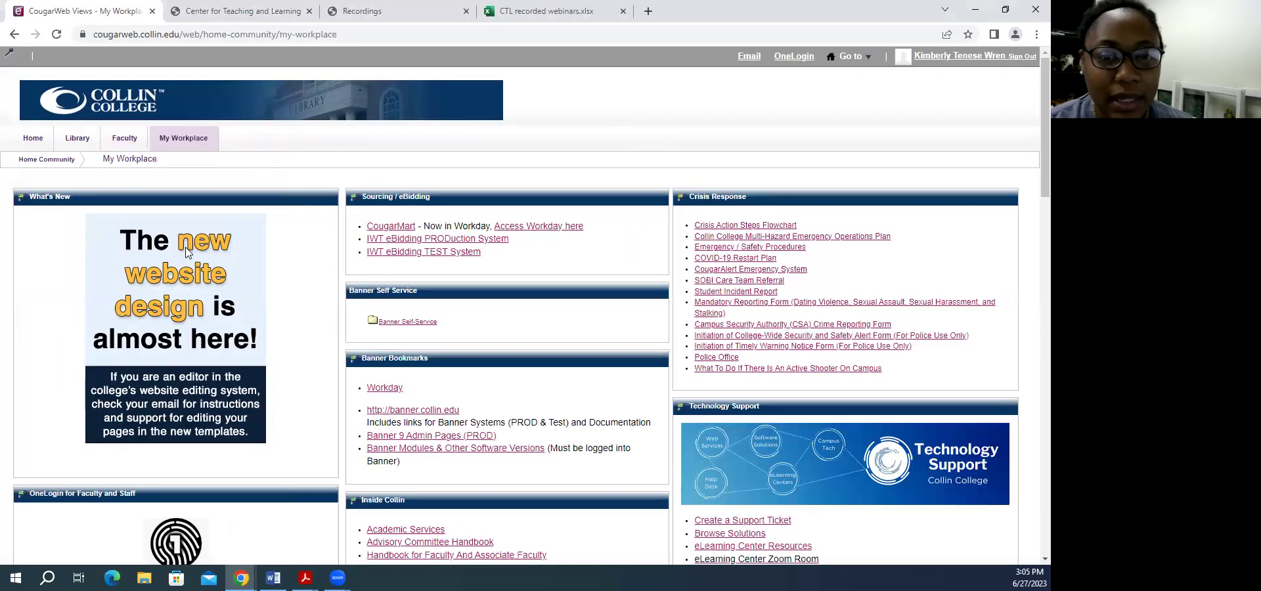
- Open the Adobe Creative Cloud link in the Academic Software Center section of My Workplace
{"action": "scroll", "coordinate": [186, 252], "scroll_direction": "down", "scroll_amount": 10}
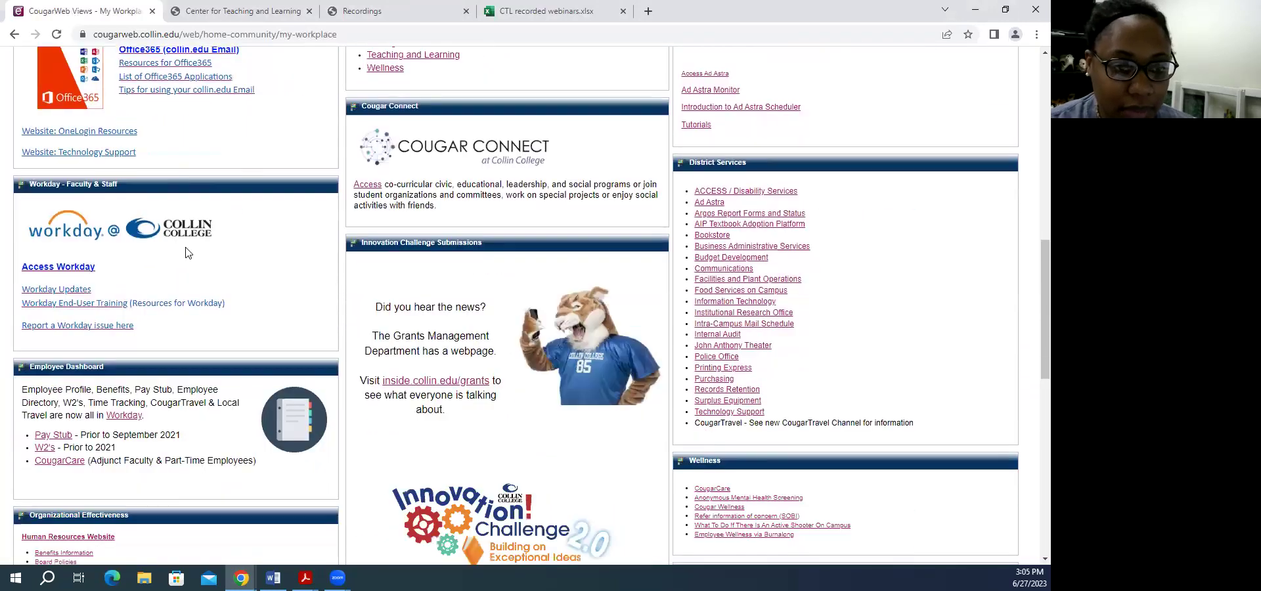
{"action": "scroll", "coordinate": [186, 247], "scroll_direction": "down", "scroll_amount": 5}
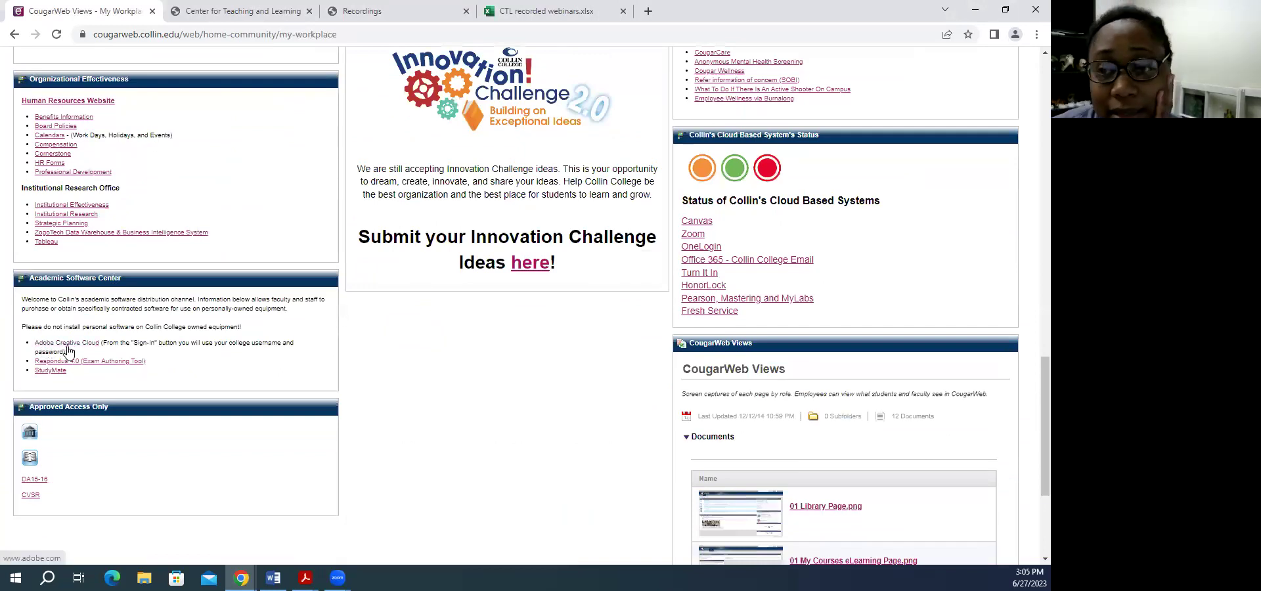
{"action": "left_click", "coordinate": [73, 348]}
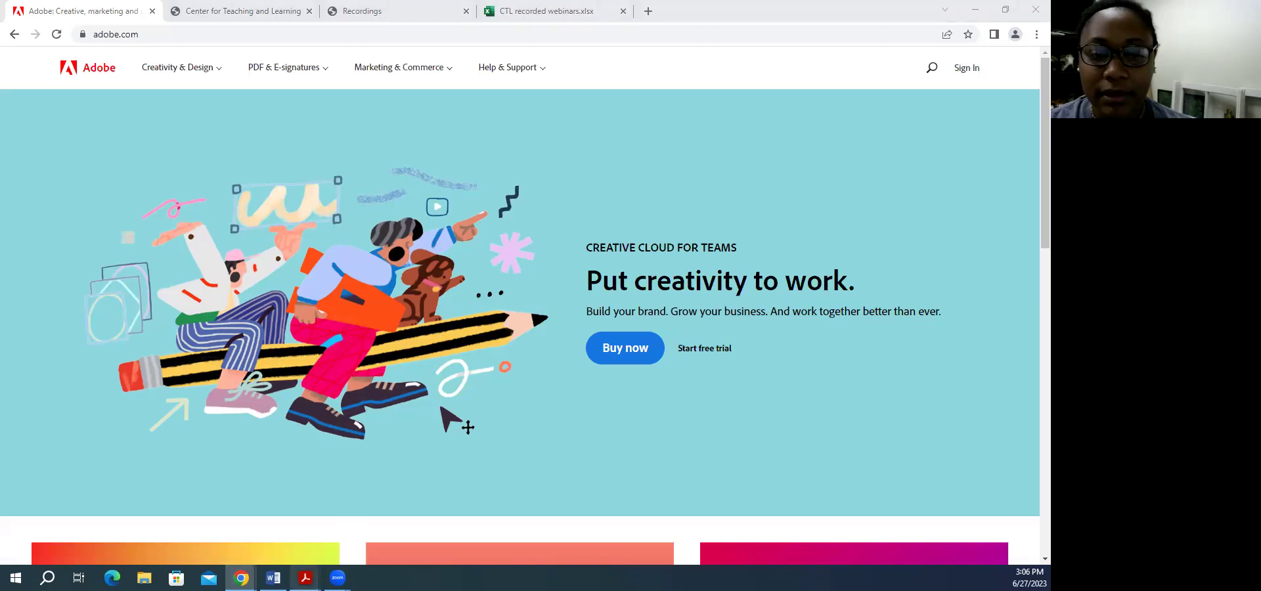
- Switch to Adobe Acrobat Pro with the Accessible Word Document PDF and view the signed-in account details
{"action": "mouse_move", "coordinate": [305, 578]}
{"action": "left_click", "coordinate": [189, 537]}
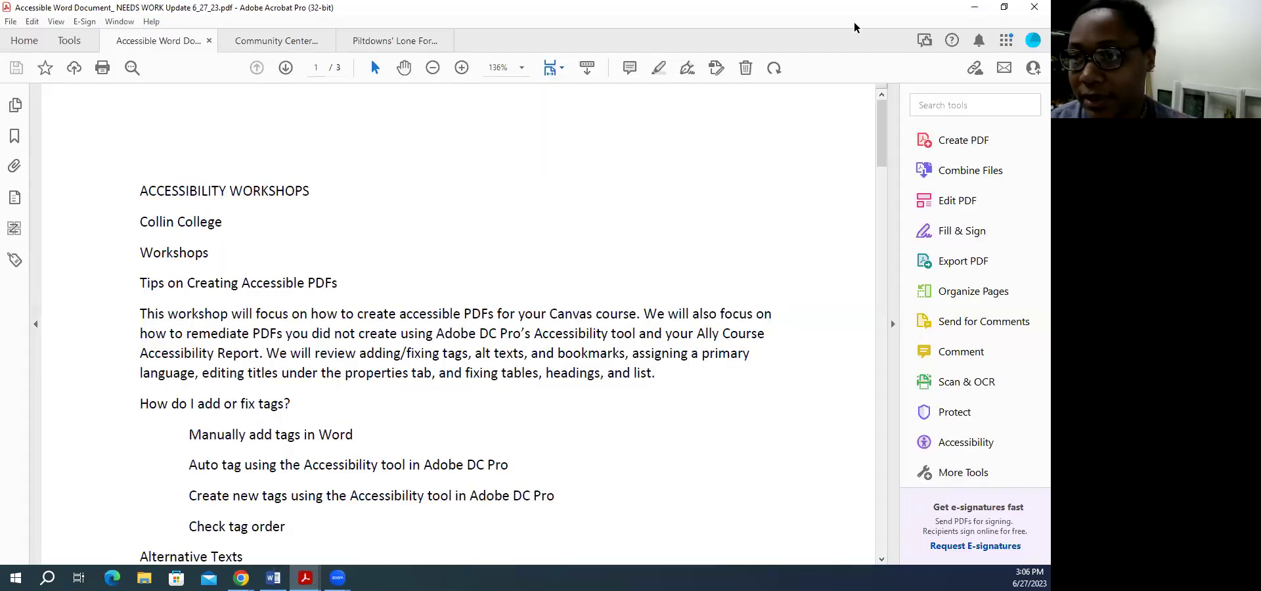
{"action": "left_click", "coordinate": [1032, 42]}
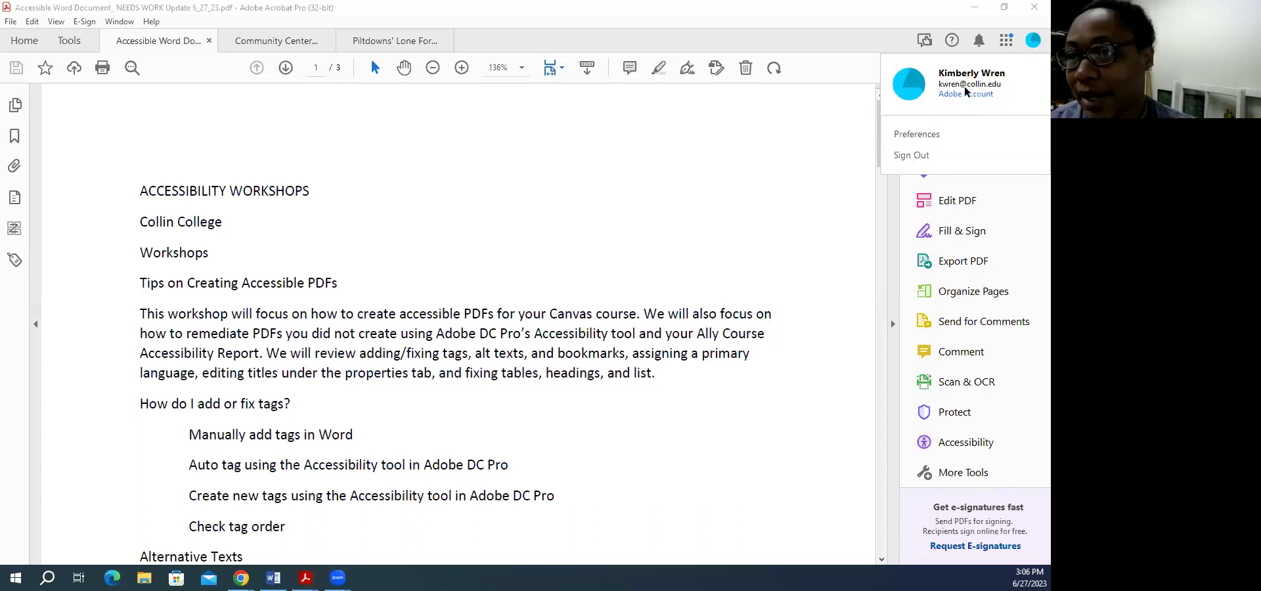
{"action": "left_click", "coordinate": [884, 43]}
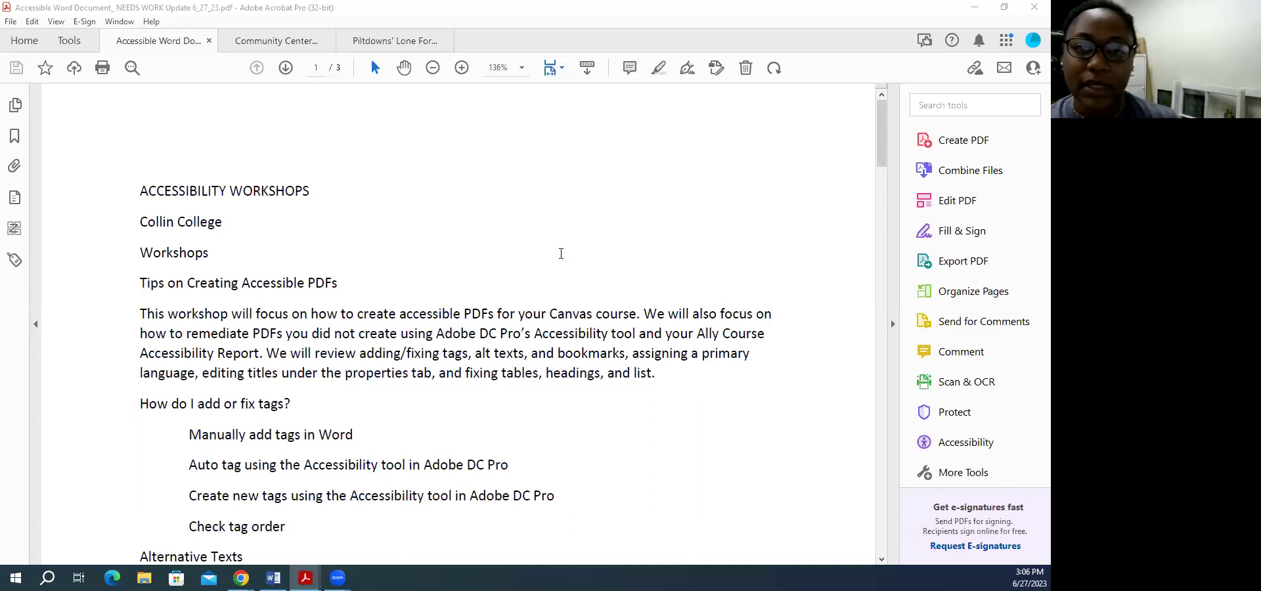
- Switch to the Word document, show the full list of styles and apply the Title style to the "ACCESSIBILITY WORKSHOPS" line
{"action": "left_click", "coordinate": [273, 578]}
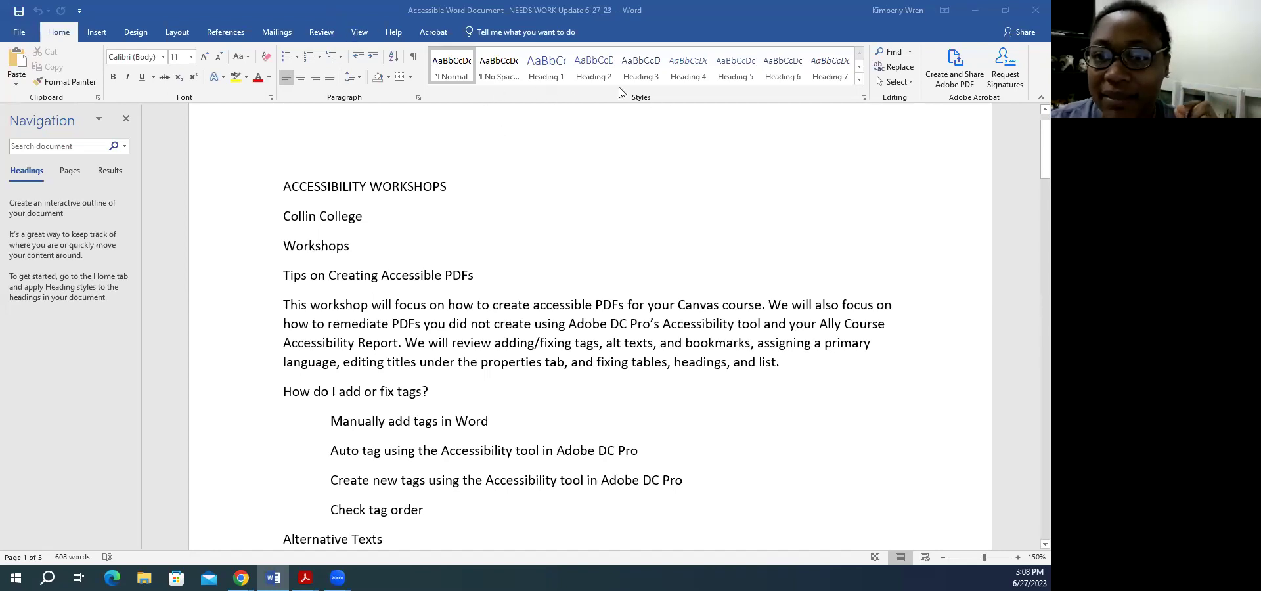
{"action": "left_click", "coordinate": [864, 100]}
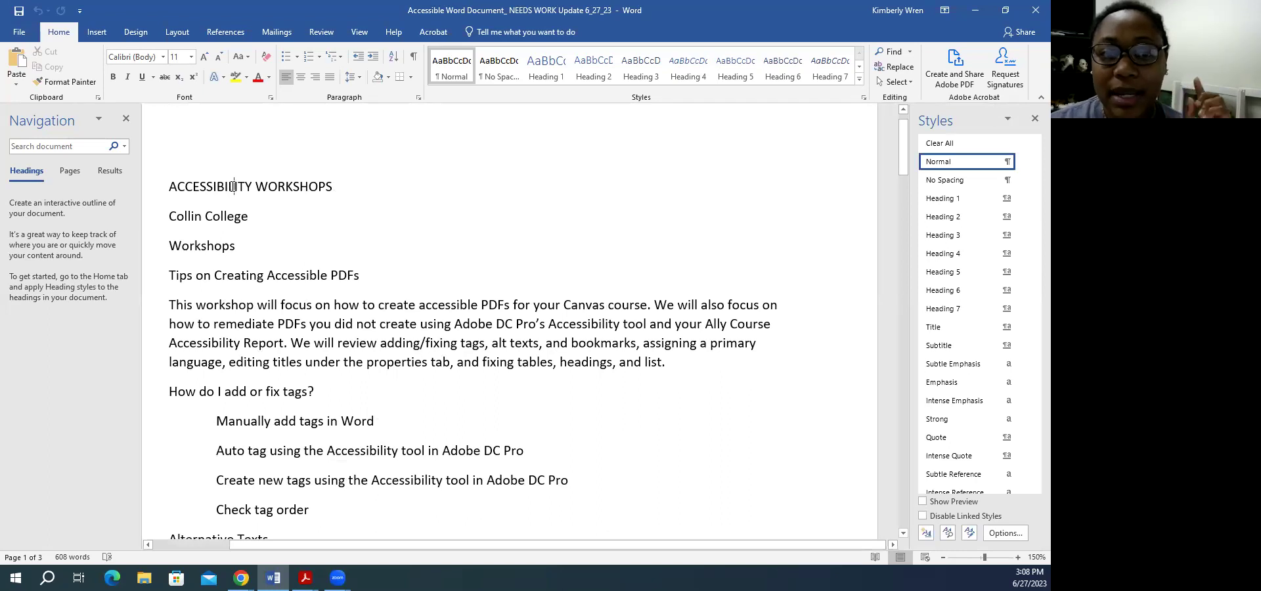
{"action": "triple_click", "coordinate": [233, 187]}
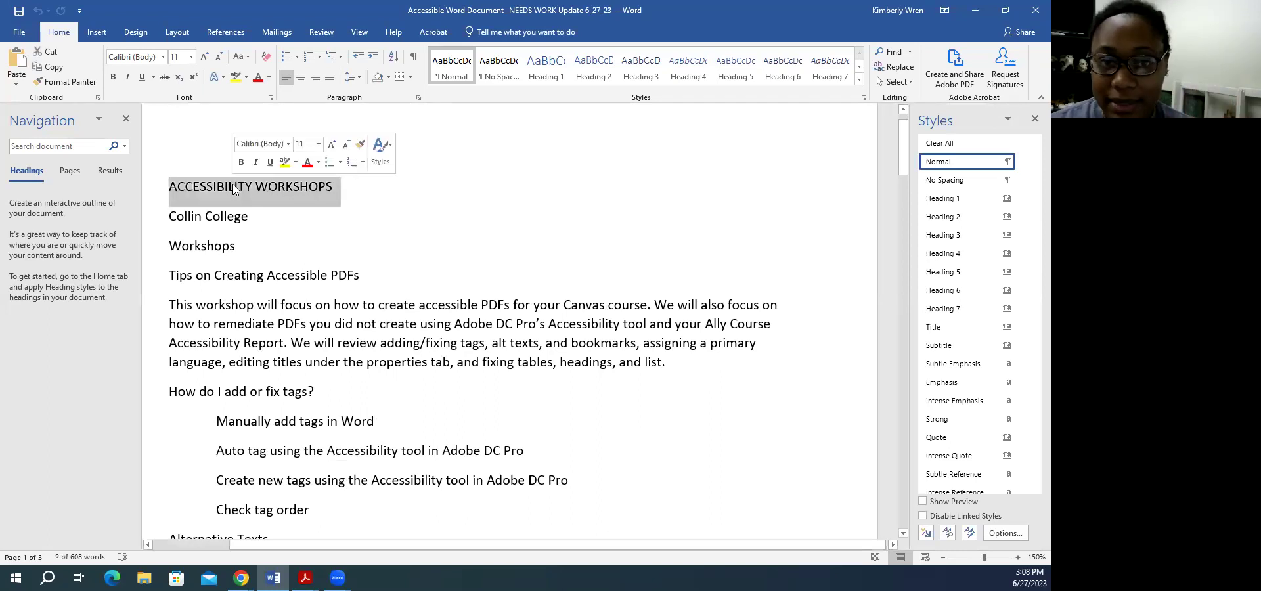
{"action": "left_click", "coordinate": [943, 328]}
{"action": "left_click", "coordinate": [337, 255]}
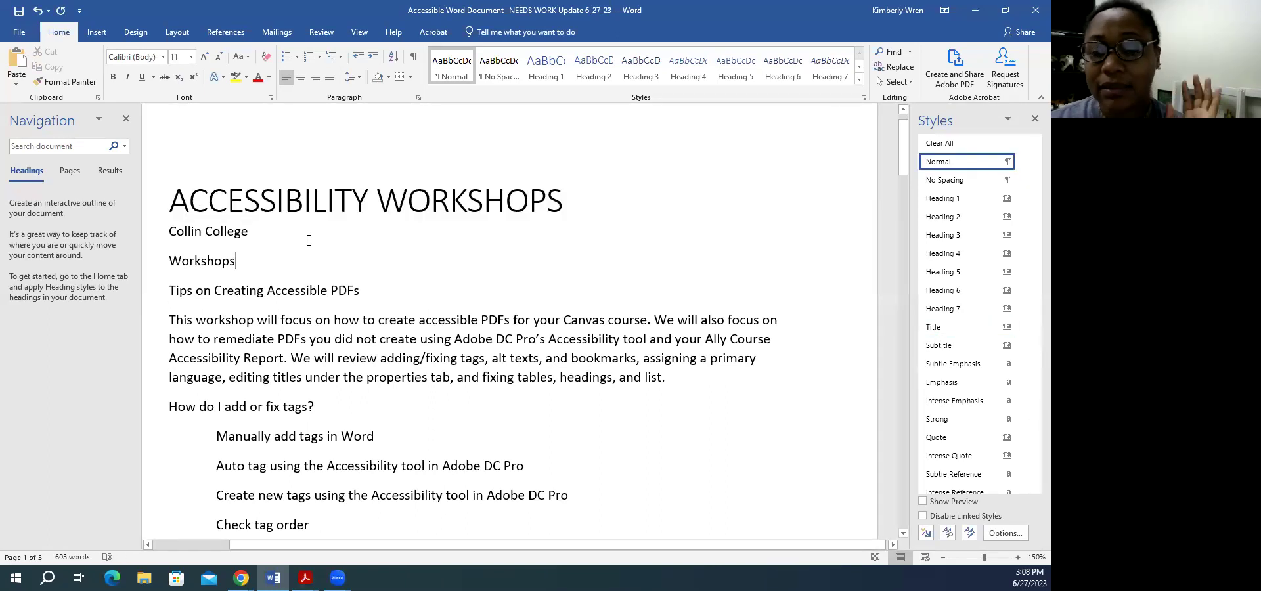
{"action": "left_click", "coordinate": [312, 208]}
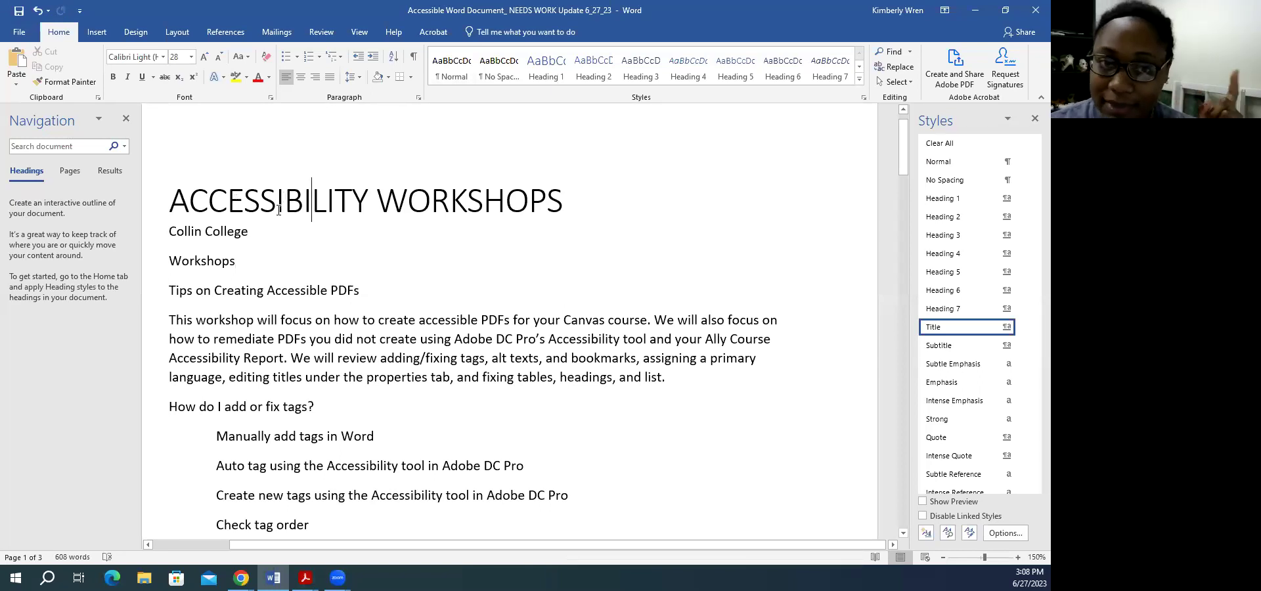
- Set the Title property in the document's info to "Accessible Word Documents"
{"action": "left_click", "coordinate": [21, 33]}
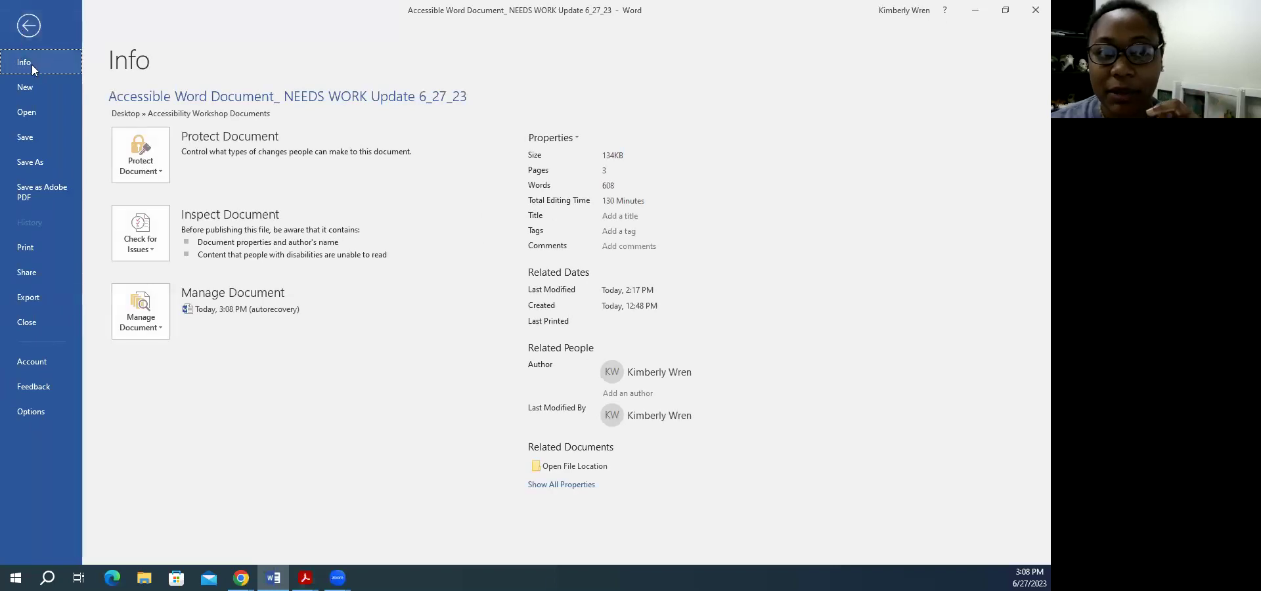
{"action": "left_click", "coordinate": [612, 215]}
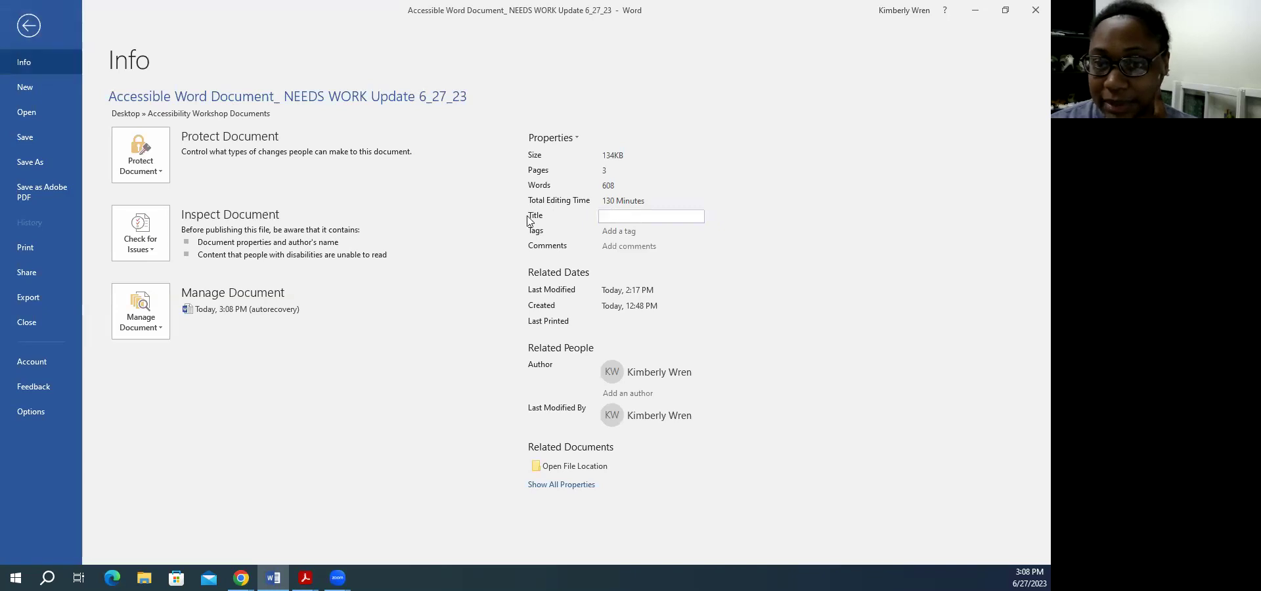
{"action": "type", "text": "Accessible"}
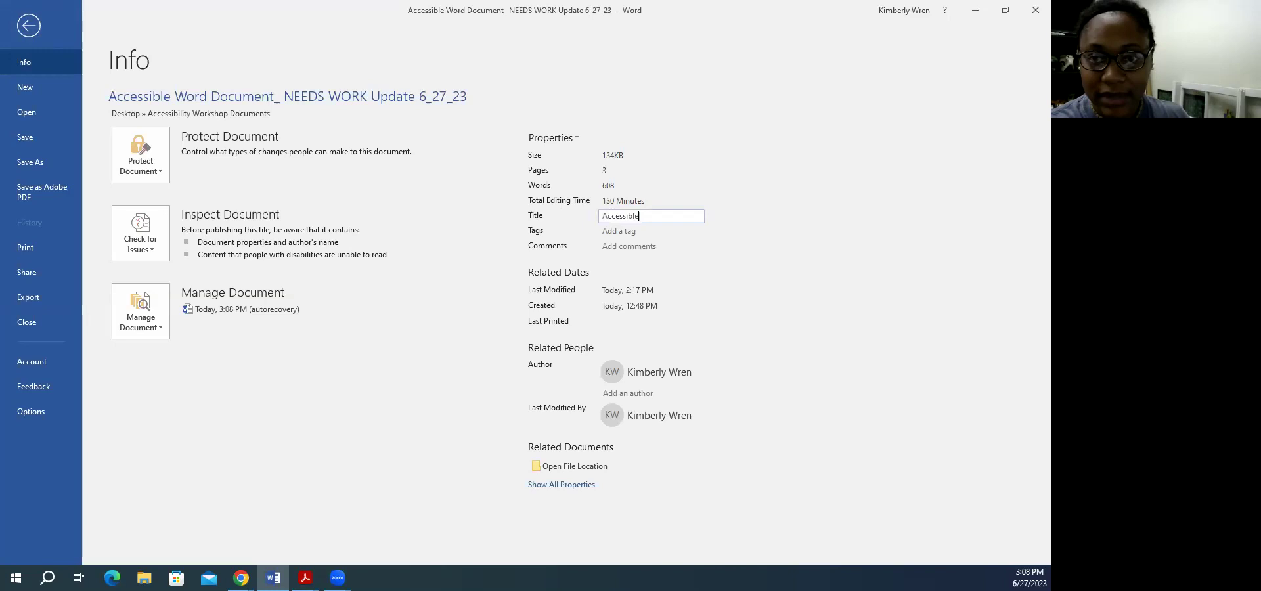
{"action": "type", "text": " Wo"}
{"action": "key", "text": "BackSpace"}
{"action": "key", "text": "BackSpace"}
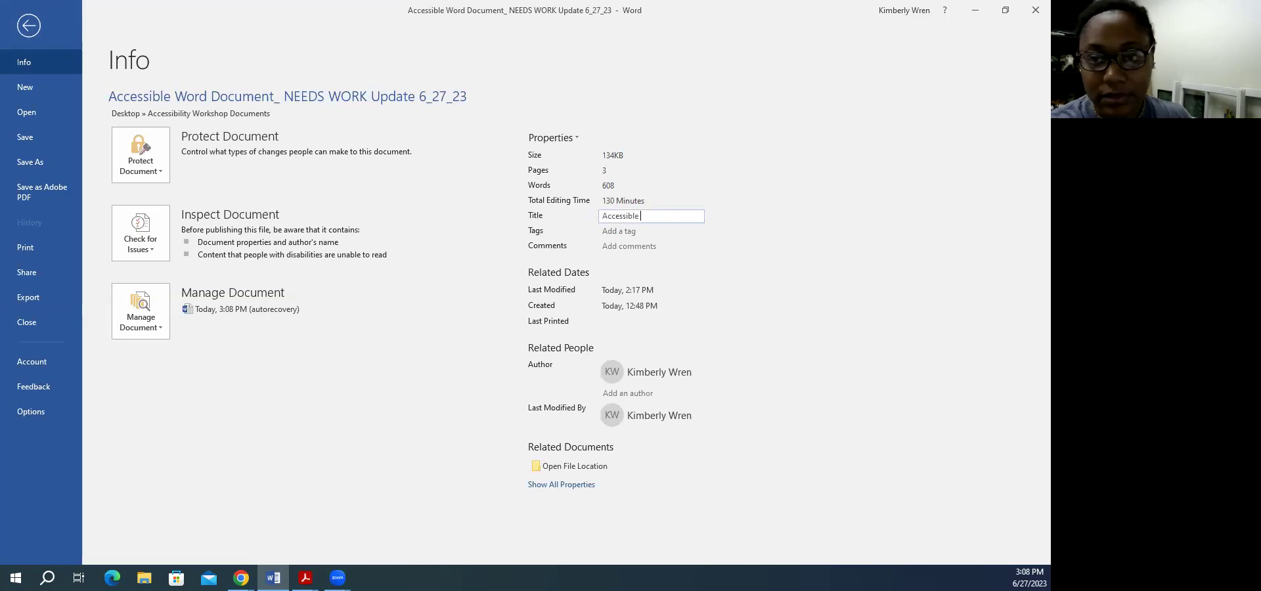
{"action": "type", "text": "Wo"}
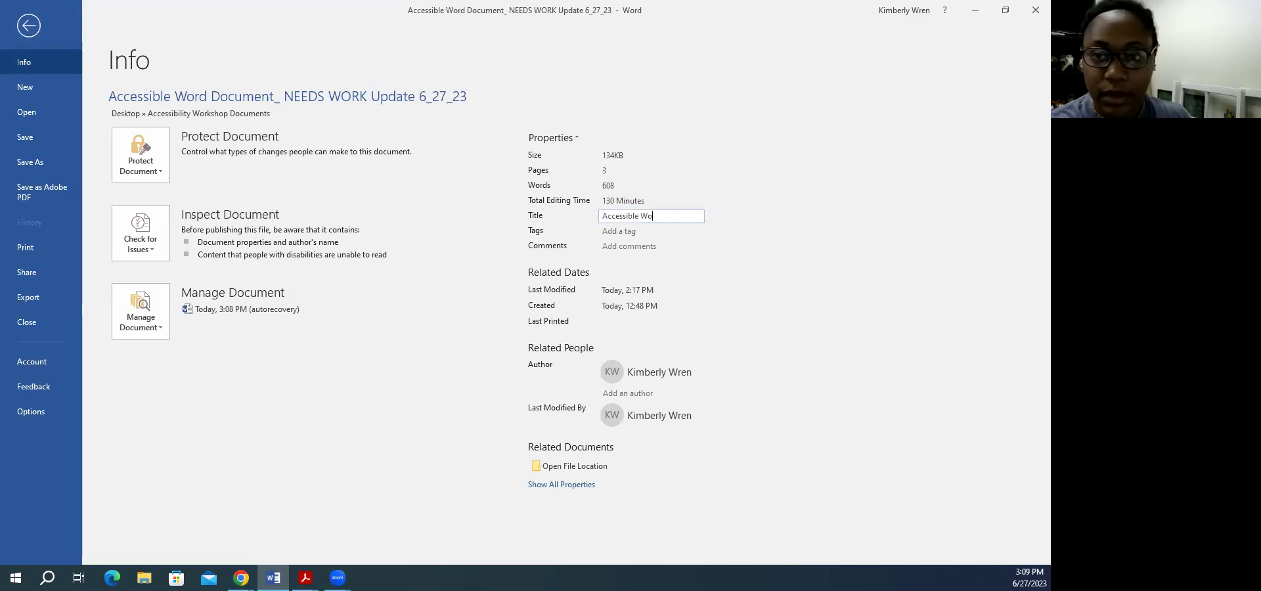
{"action": "type", "text": "rd Documents"}
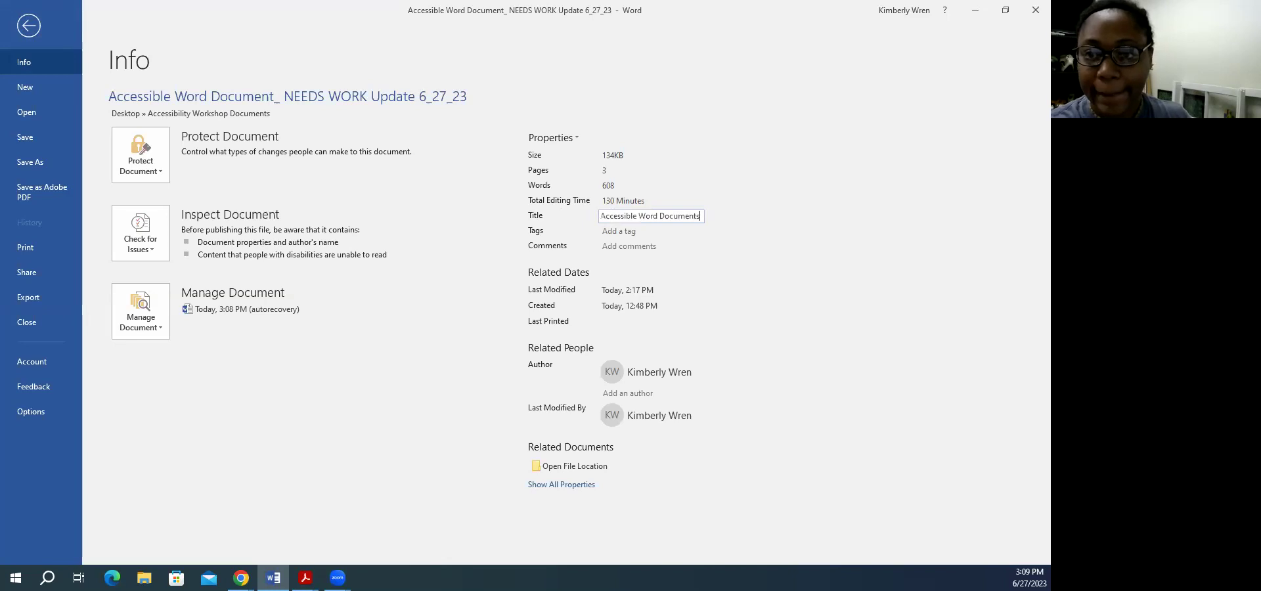
- Confirm the title property, return to the document and apply the Subtitle style to the "Collin College" line
{"action": "key", "text": "Return"}
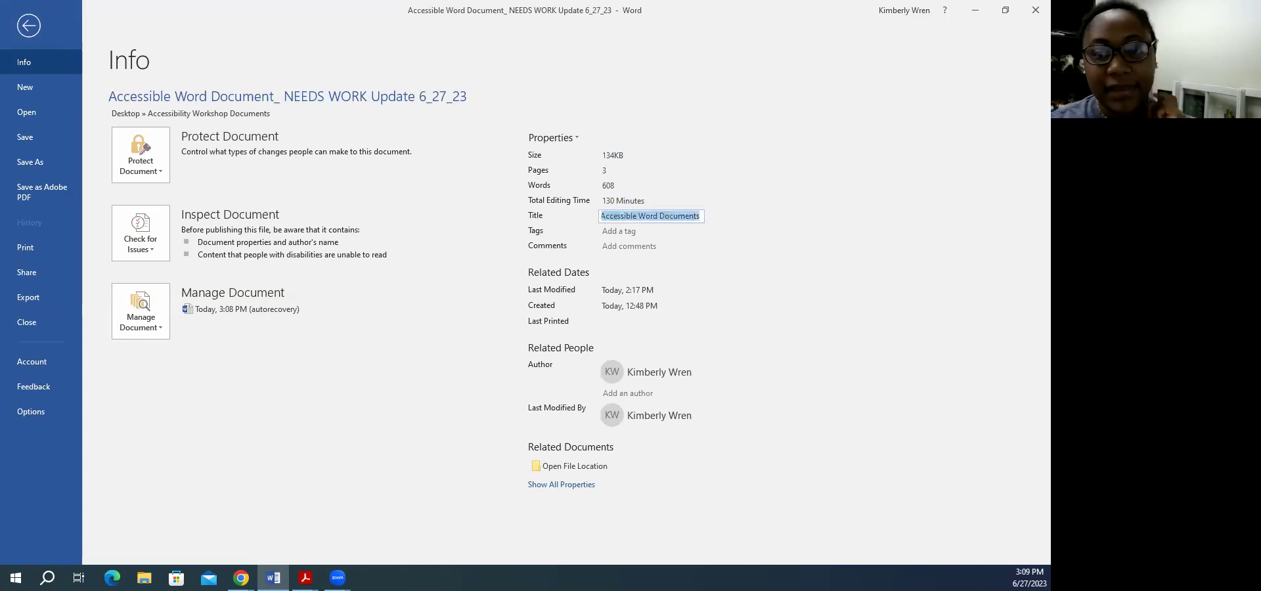
{"action": "left_click", "coordinate": [731, 268]}
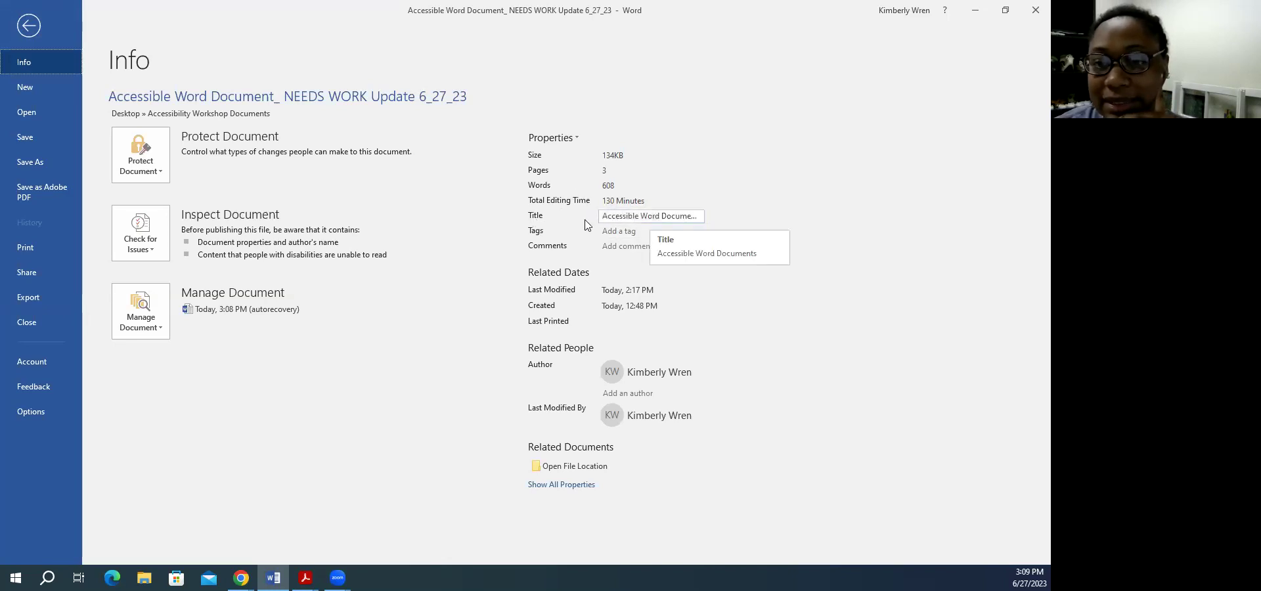
{"action": "left_click", "coordinate": [28, 26]}
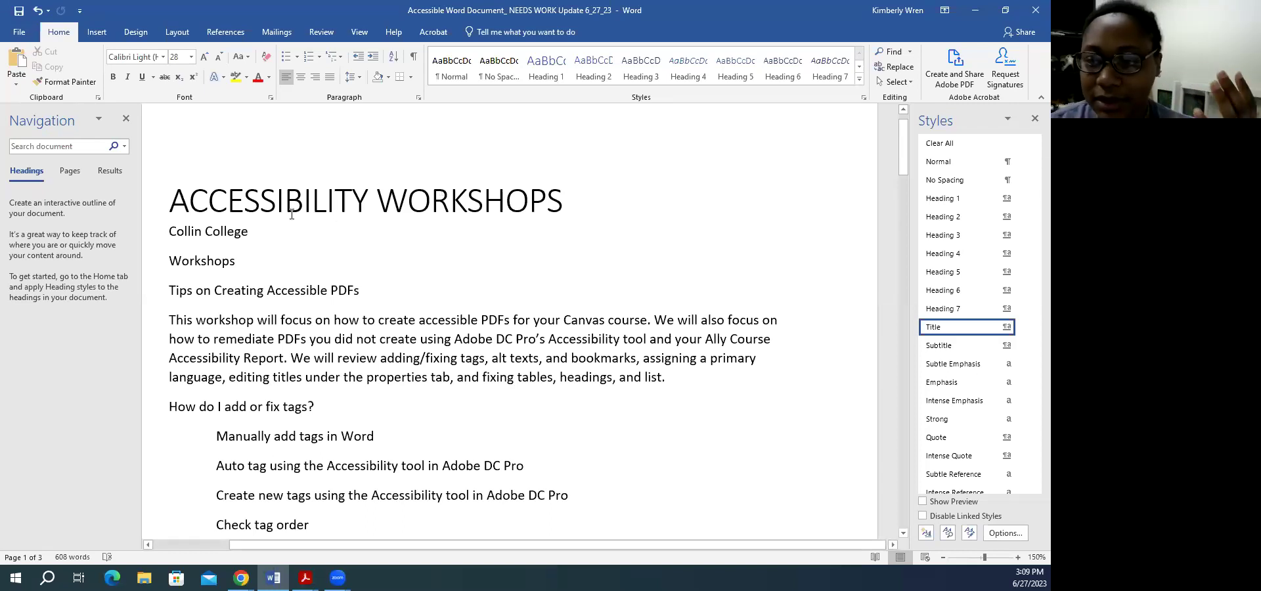
{"action": "left_click", "coordinate": [226, 231]}
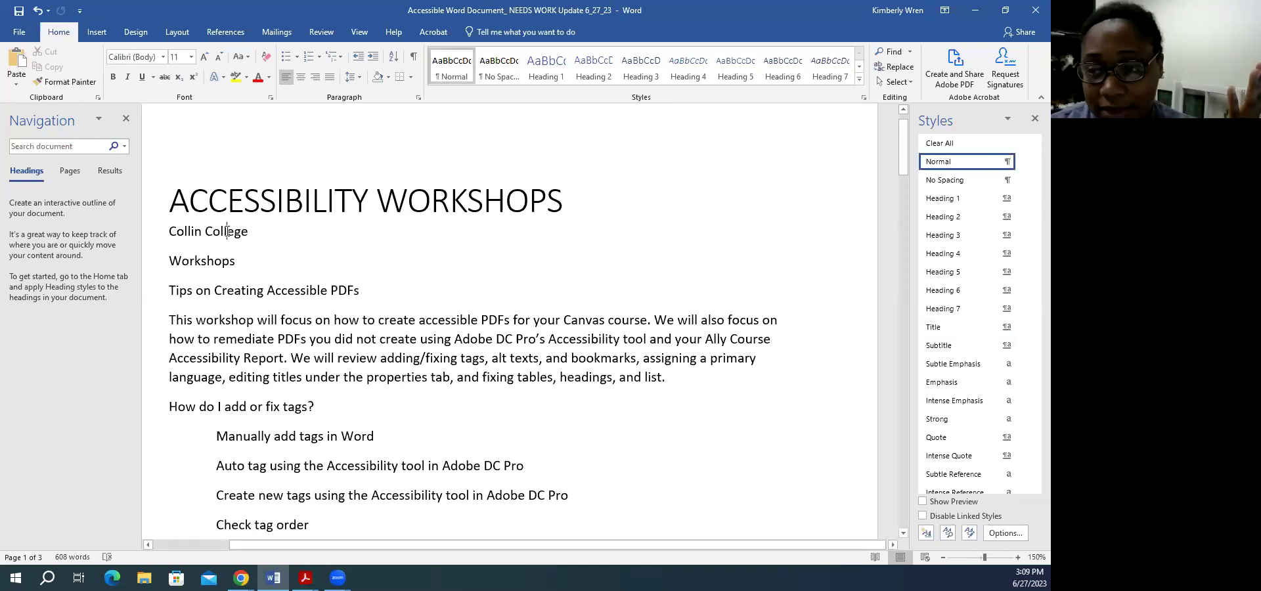
{"action": "left_click", "coordinate": [946, 348]}
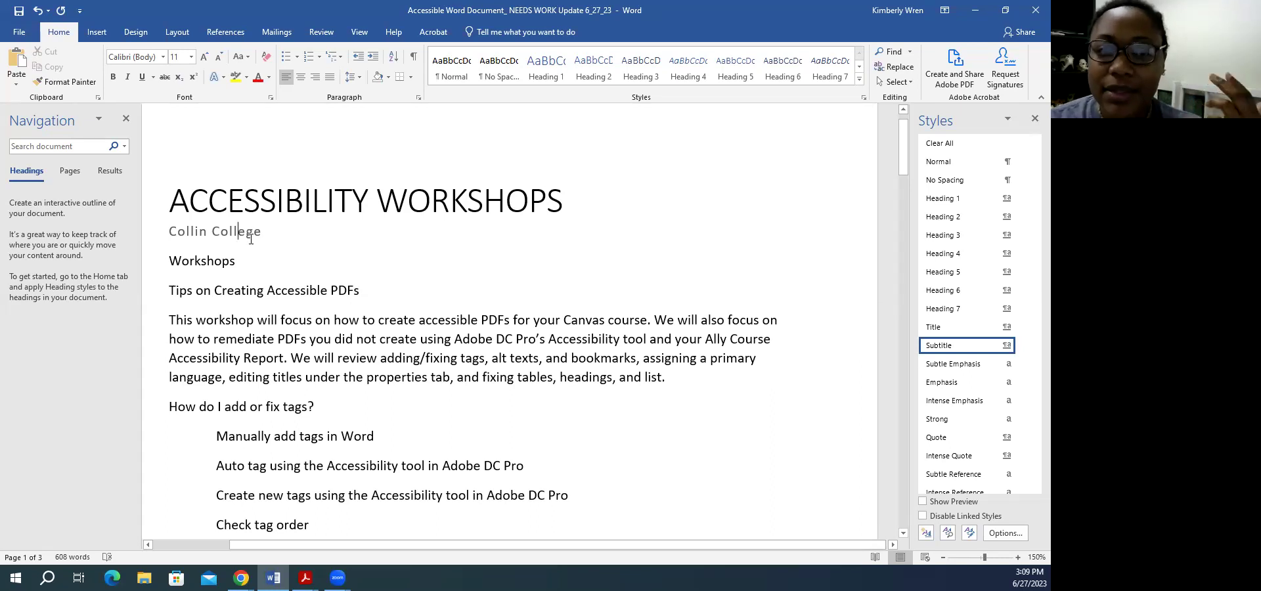
- Apply the Heading 1 style to "Workshops" and the Heading 2 style to "Tips on Creating Accessible PDFs"
{"action": "left_click", "coordinate": [214, 262]}
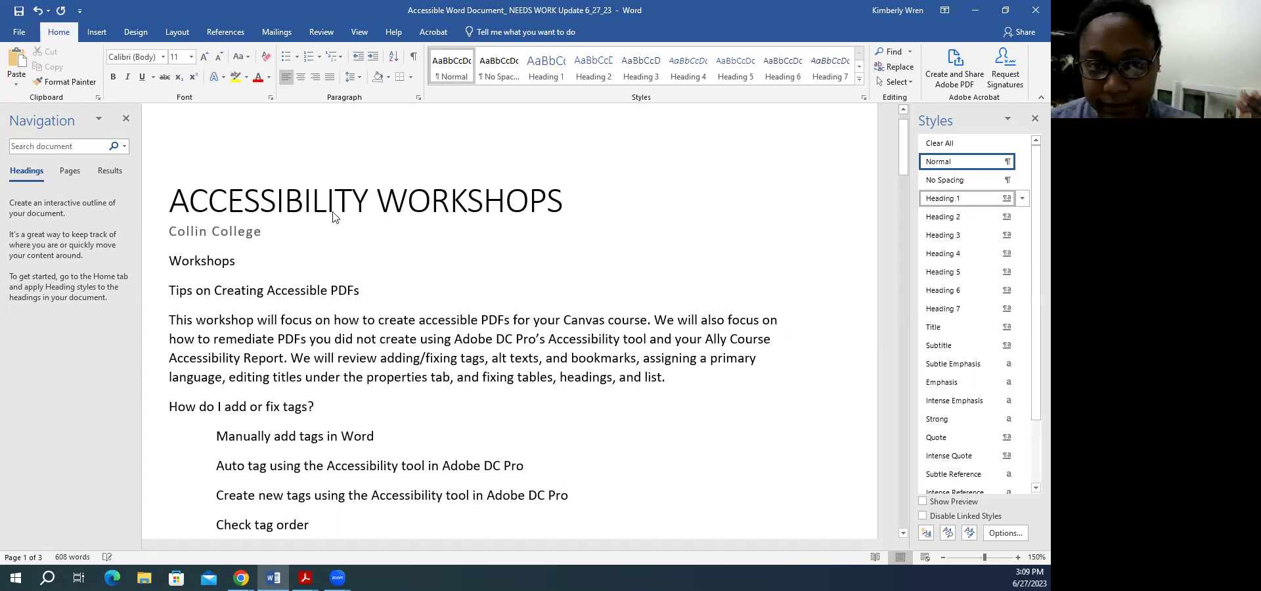
{"action": "key", "text": "ctrl+alt+1"}
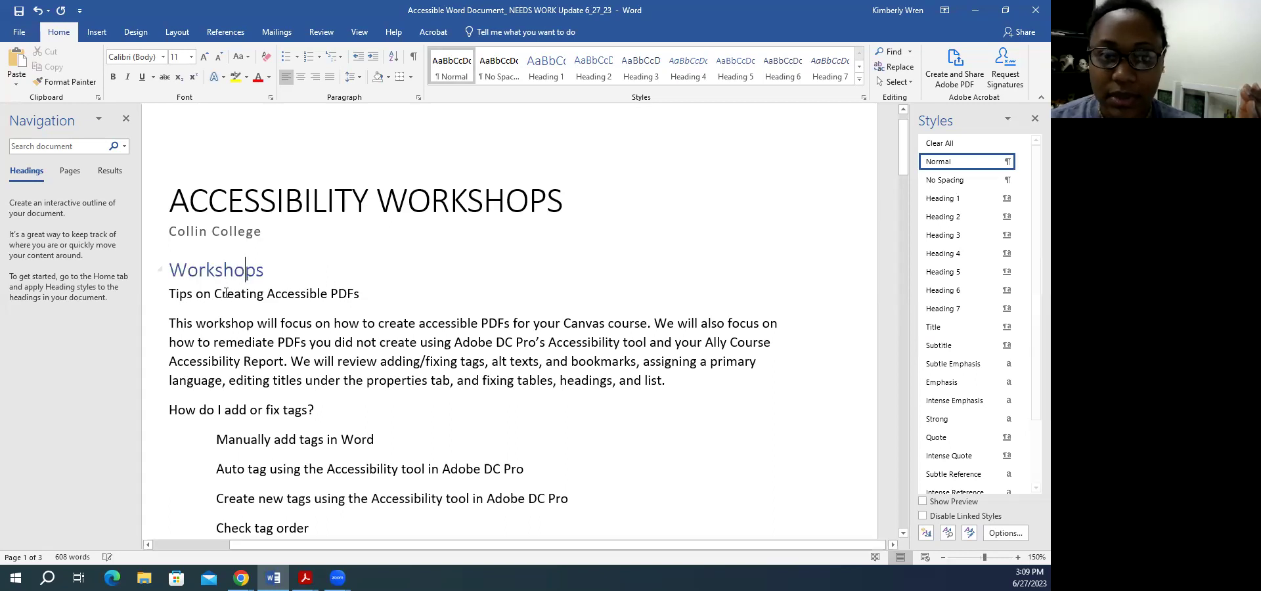
{"action": "left_click", "coordinate": [237, 231]}
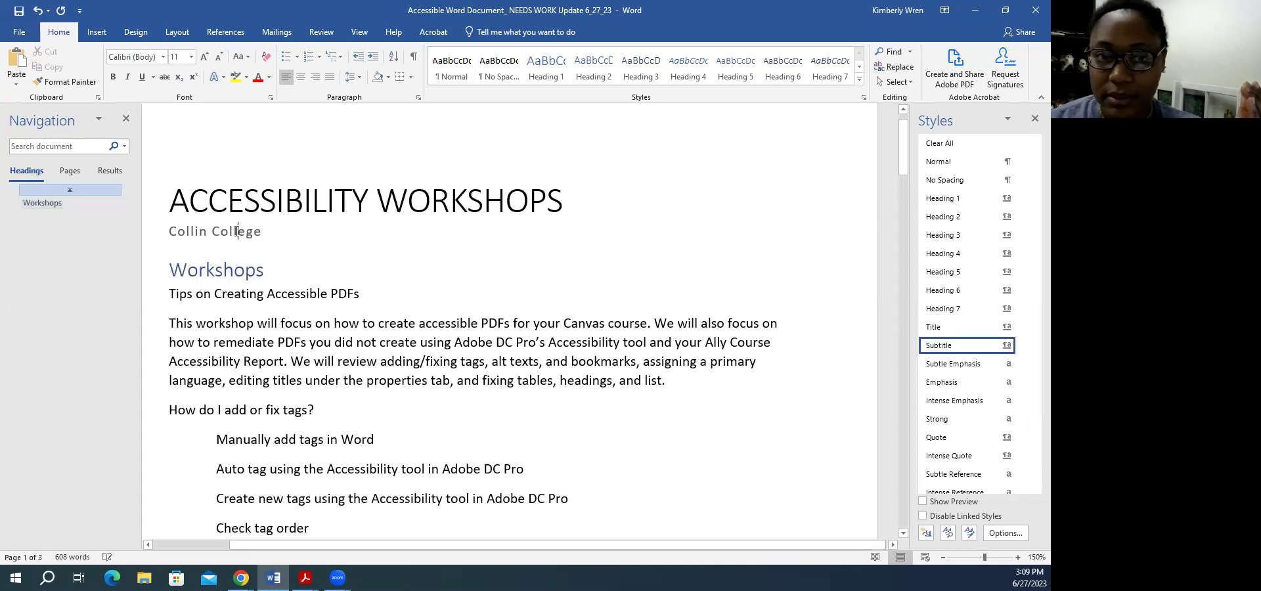
{"action": "left_click", "coordinate": [233, 270]}
{"action": "left_click", "coordinate": [249, 293]}
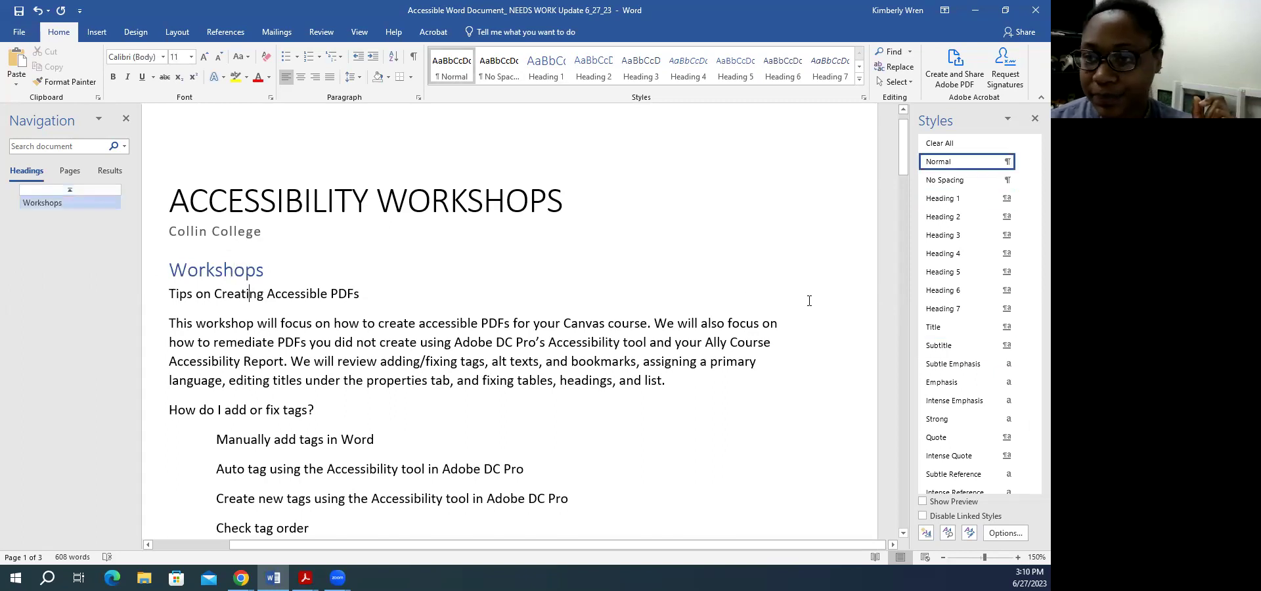
{"action": "left_click", "coordinate": [951, 216]}
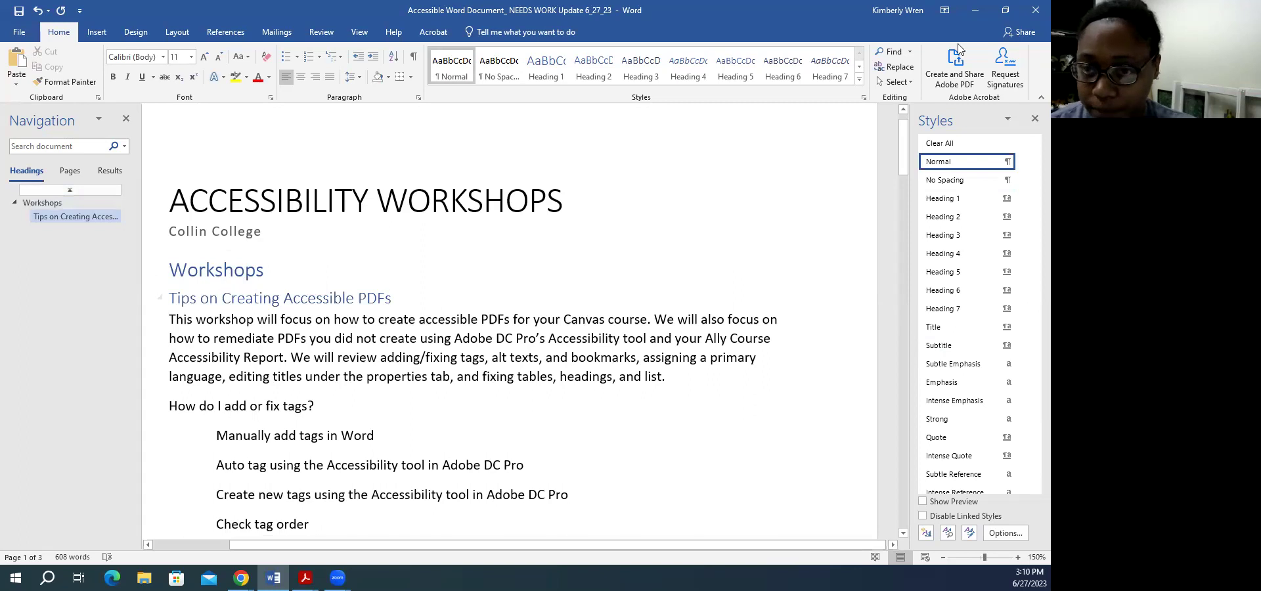
- Apply the Heading 3 style to the line "How do I add or fix tags?"
{"action": "left_click", "coordinate": [302, 406]}
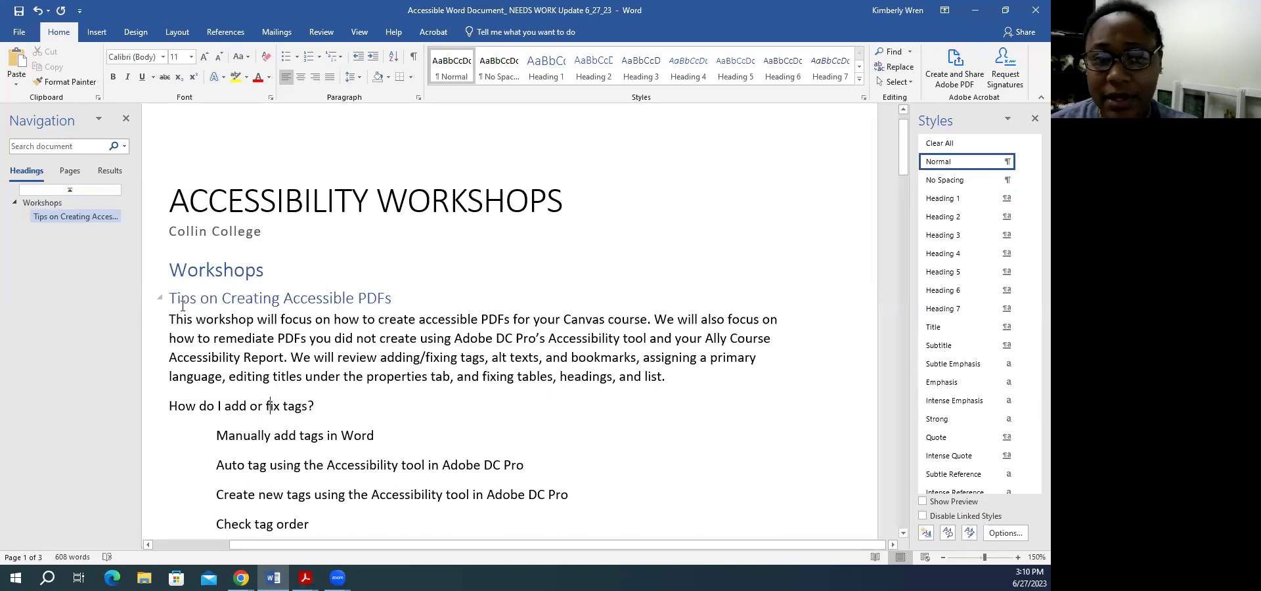
{"action": "triple_click", "coordinate": [246, 407]}
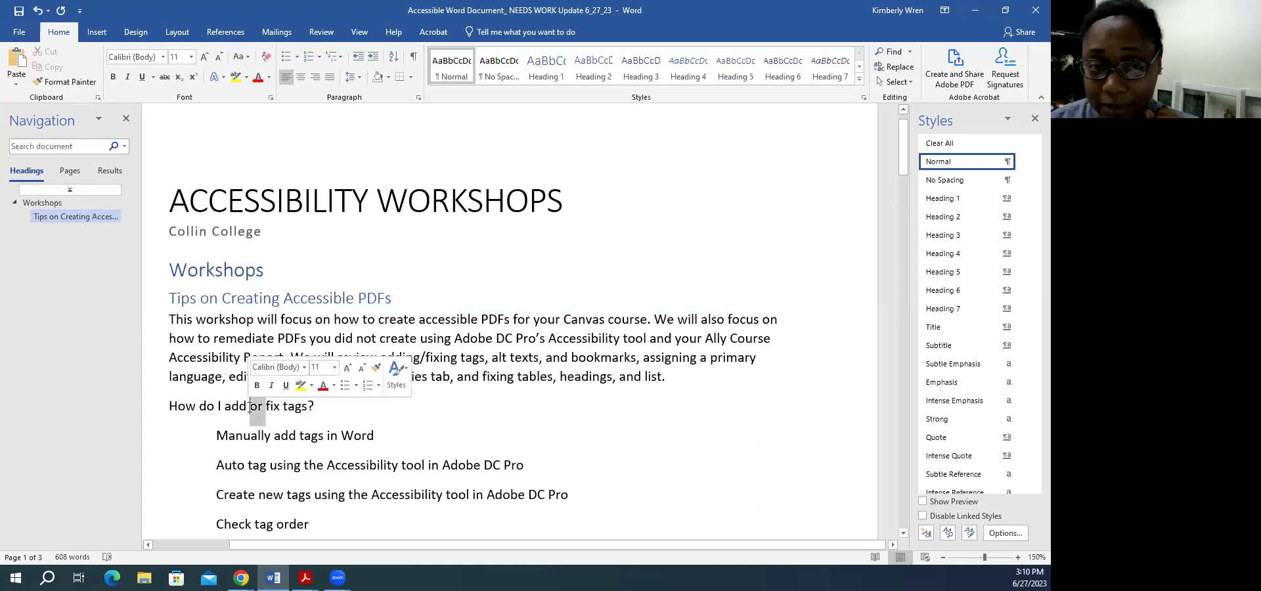
{"action": "left_click", "coordinate": [950, 240]}
- Format the four lines from "Manually add tags in Word" to "Check tag order" as a bulleted list and decrease its indent to the left margin
{"action": "scroll", "coordinate": [431, 377], "scroll_direction": "down", "scroll_amount": 3}
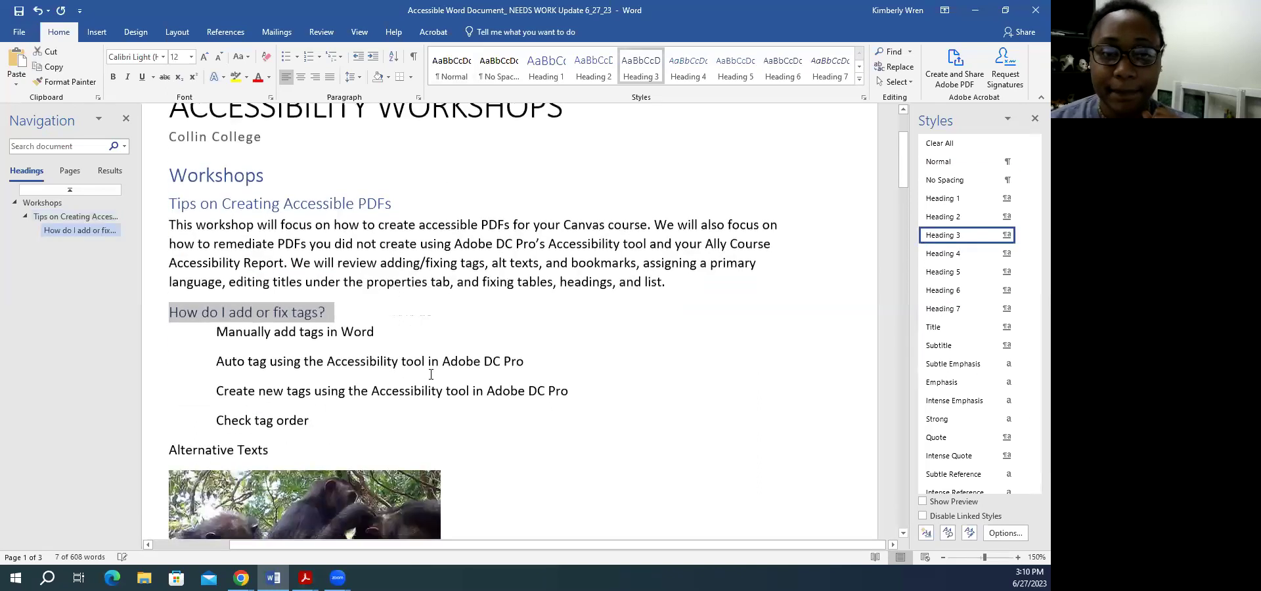
{"action": "scroll", "coordinate": [431, 374], "scroll_direction": "down", "scroll_amount": 2}
{"action": "left_click", "coordinate": [219, 286]}
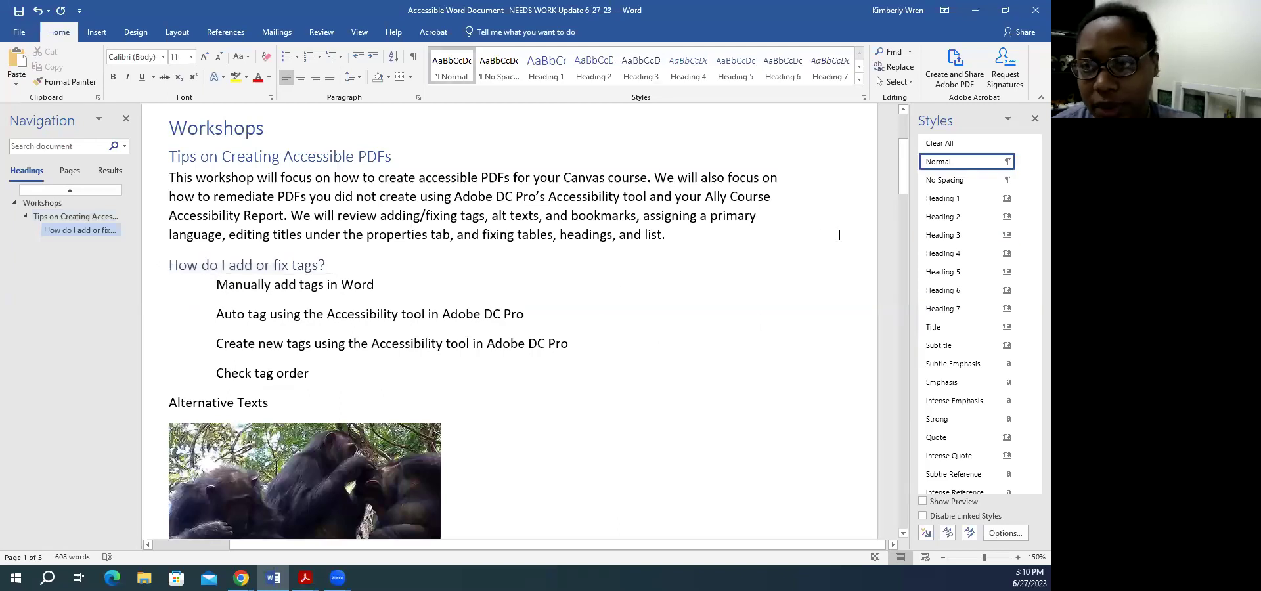
{"action": "mouse_move", "coordinate": [966, 169]}
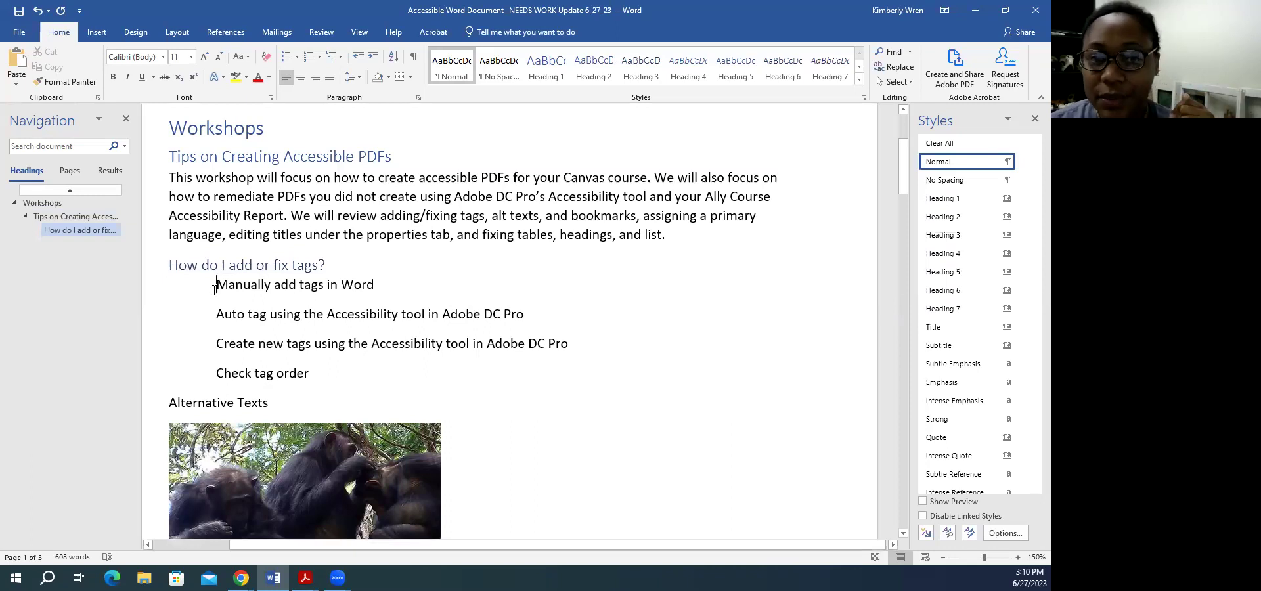
{"action": "left_click_drag", "start_coordinate": [215, 284], "coordinate": [302, 377]}
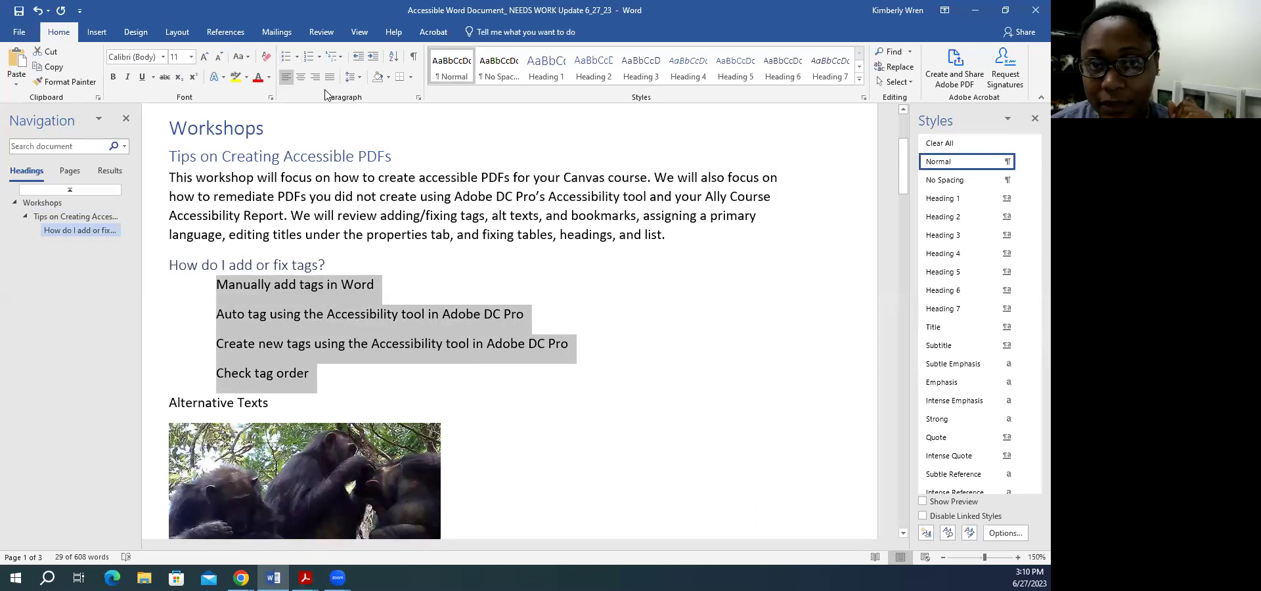
{"action": "left_click", "coordinate": [283, 58]}
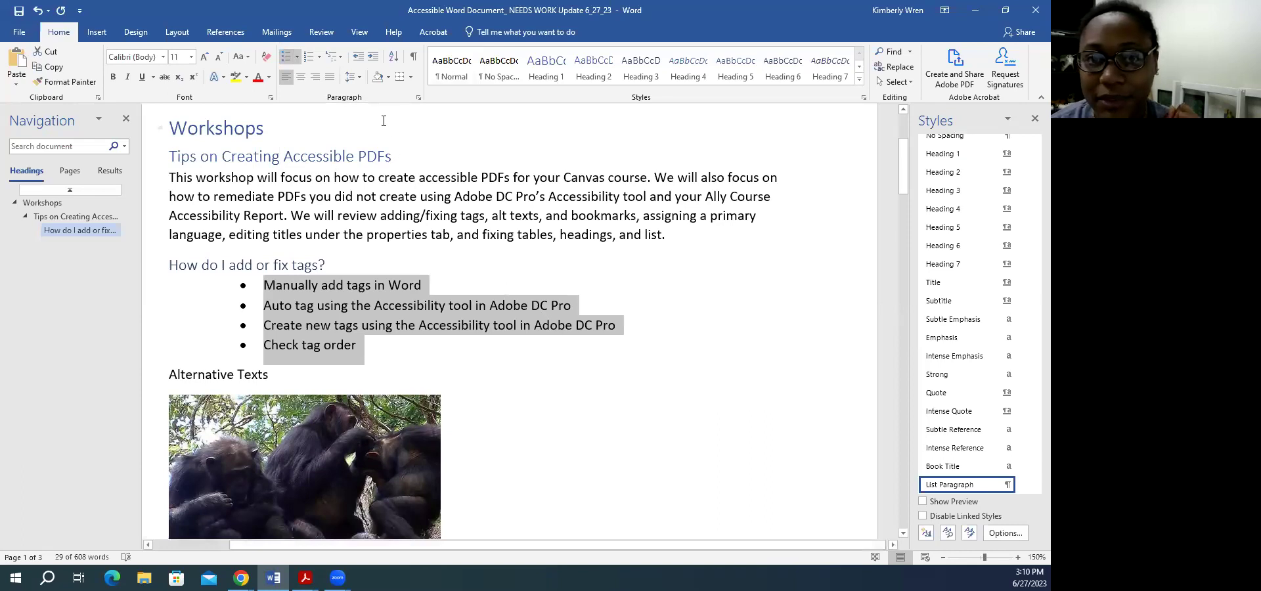
{"action": "left_click", "coordinate": [358, 57]}
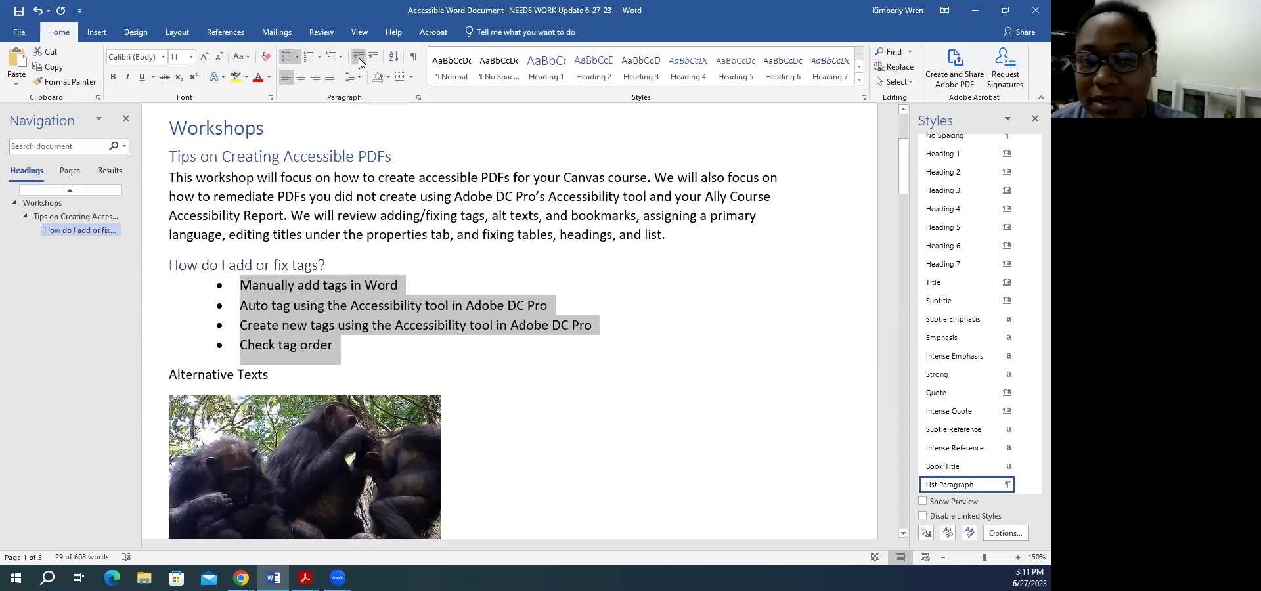
{"action": "left_click", "coordinate": [359, 59]}
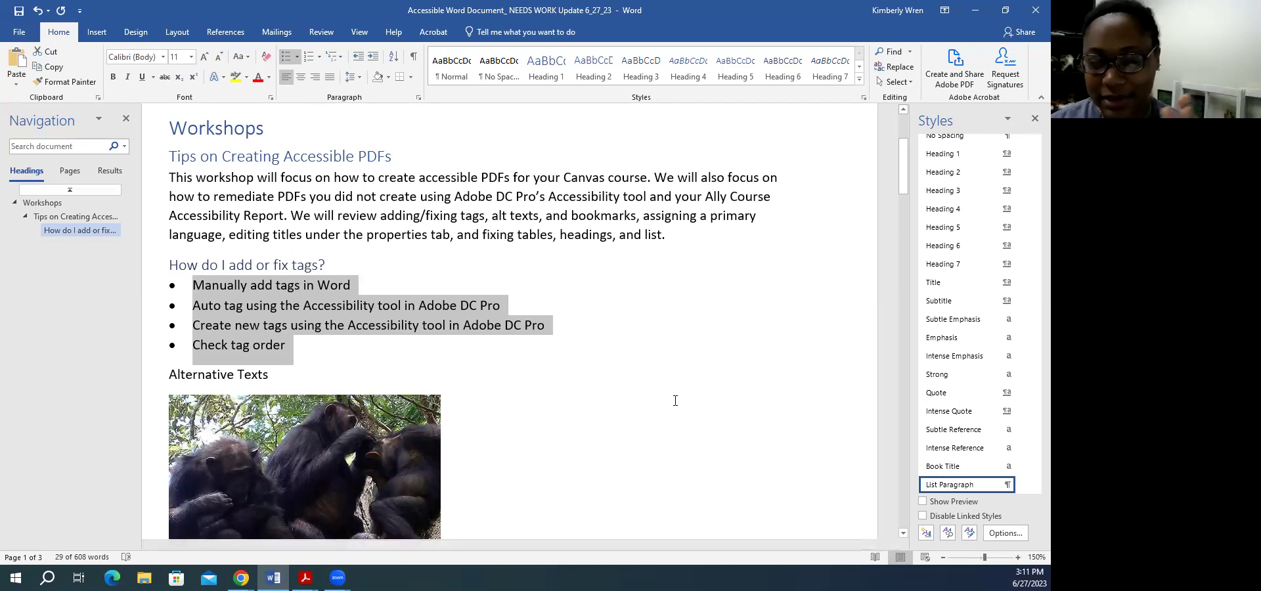
- Apply the Heading 3 style to the "Alternative Texts" line above the chimpanzee picture
{"action": "scroll", "coordinate": [666, 373], "scroll_direction": "down", "scroll_amount": 1}
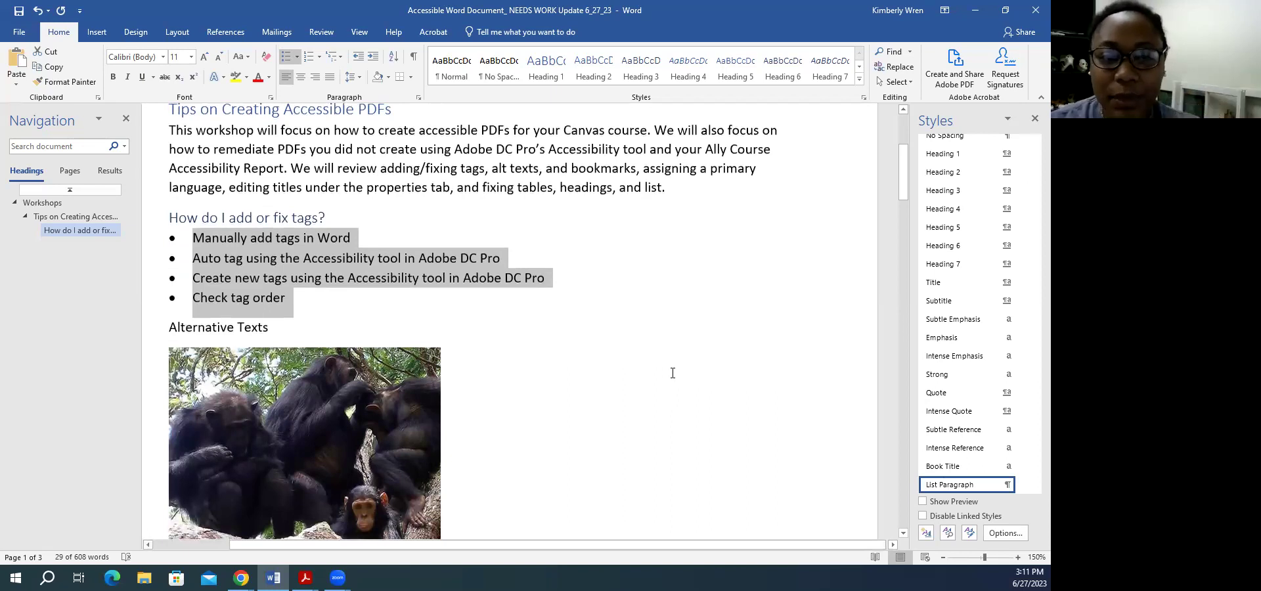
{"action": "scroll", "coordinate": [672, 367], "scroll_direction": "down", "scroll_amount": 1}
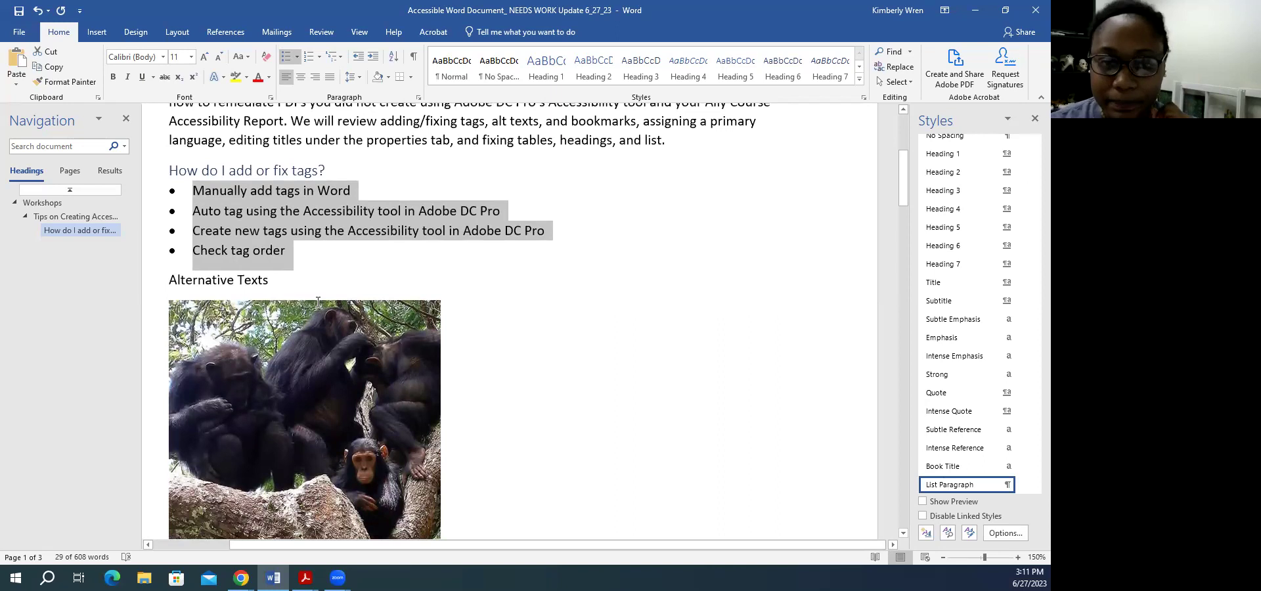
{"action": "double_click", "coordinate": [247, 281]}
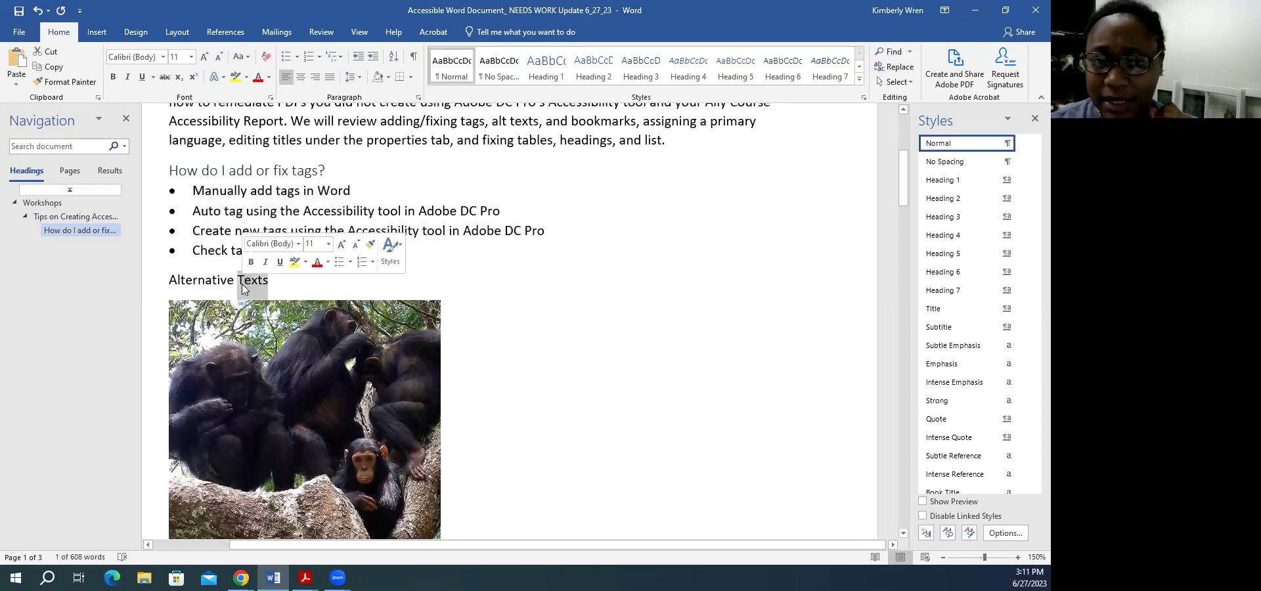
{"action": "left_click", "coordinate": [244, 289]}
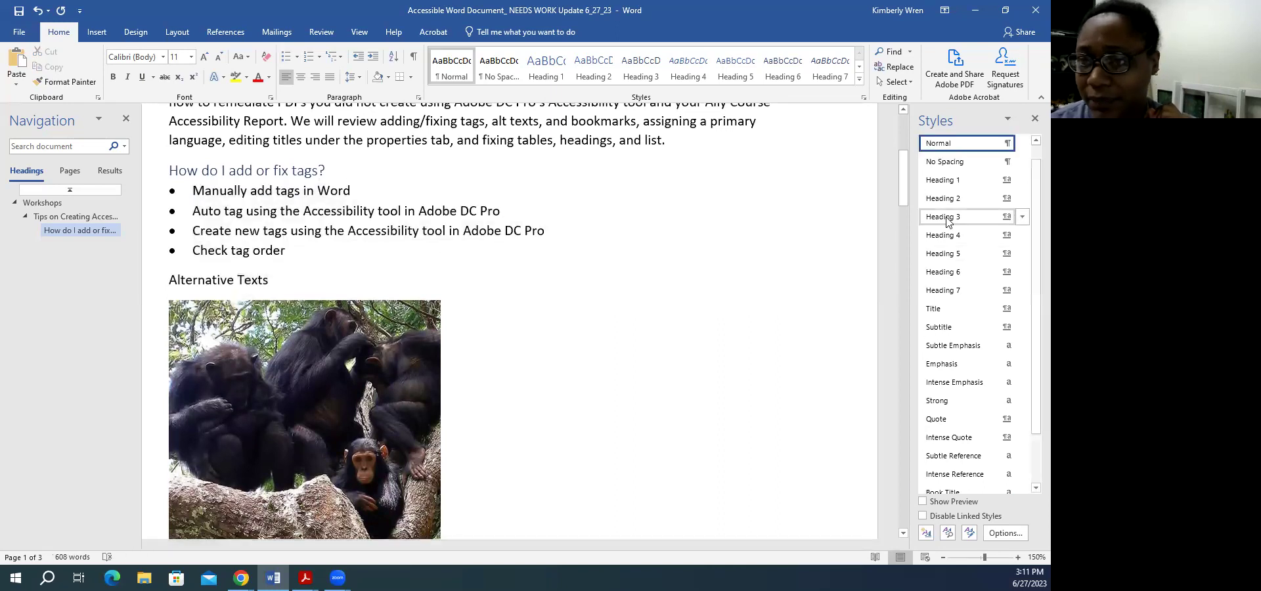
{"action": "mouse_move", "coordinate": [948, 222]}
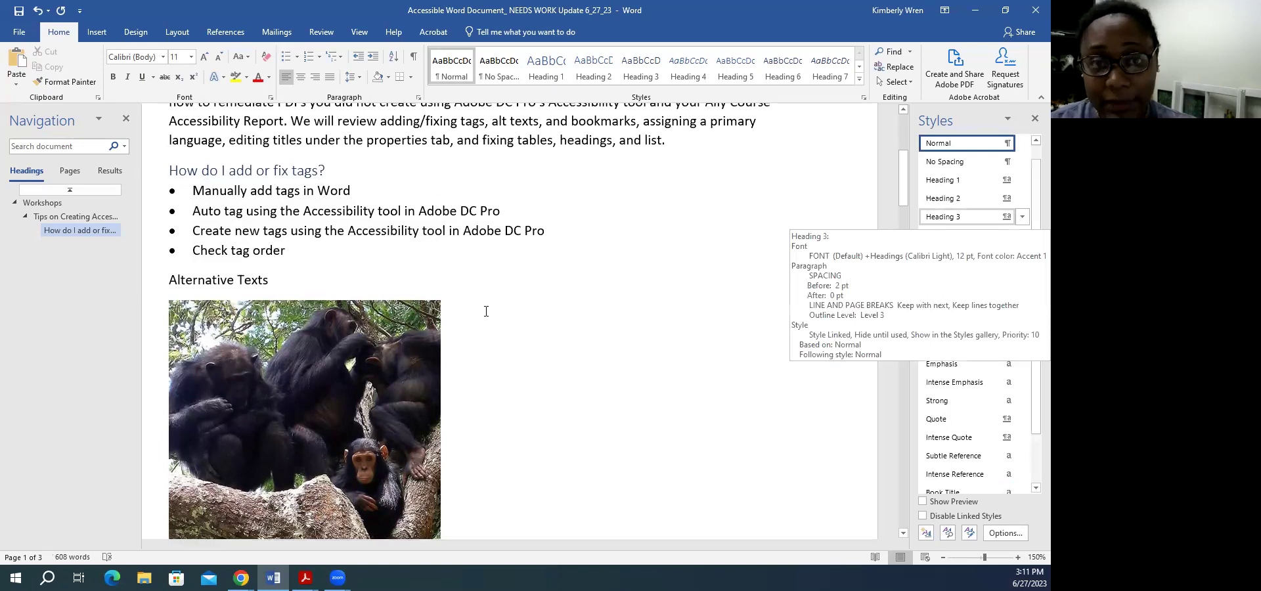
{"action": "scroll", "coordinate": [486, 311], "scroll_direction": "up", "scroll_amount": 3}
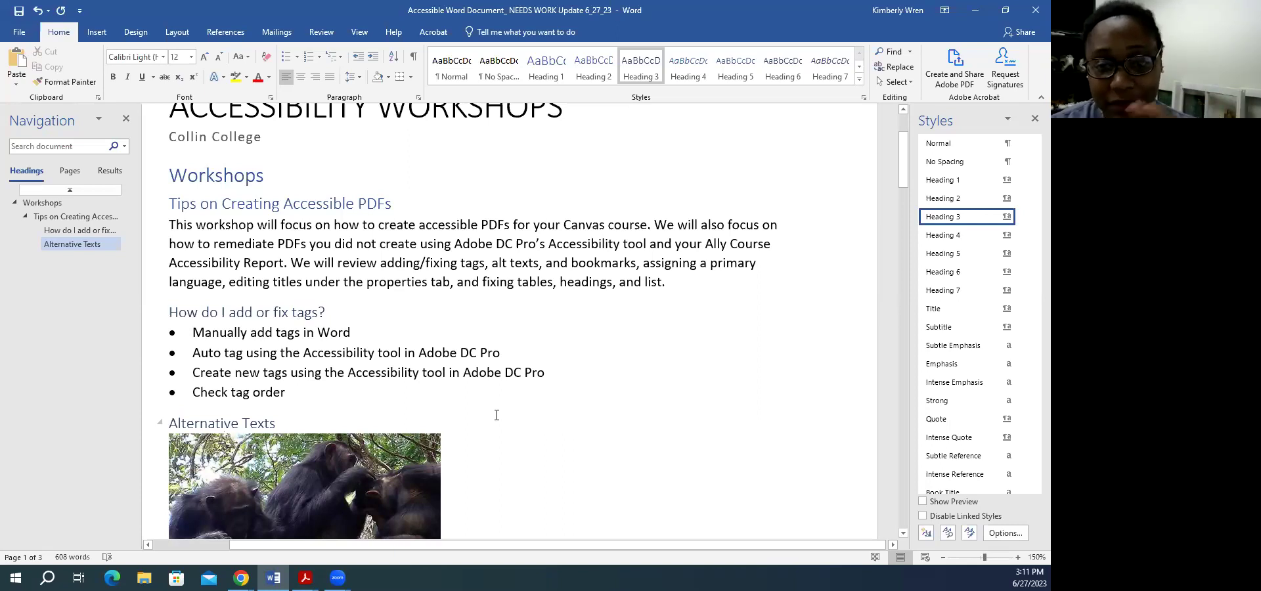
- Add alt text to the chimpanzee picture by copying "Chimpanzees grooming each other in a tree." from its Figure 1 caption
{"action": "scroll", "coordinate": [509, 408], "scroll_direction": "down", "scroll_amount": 5}
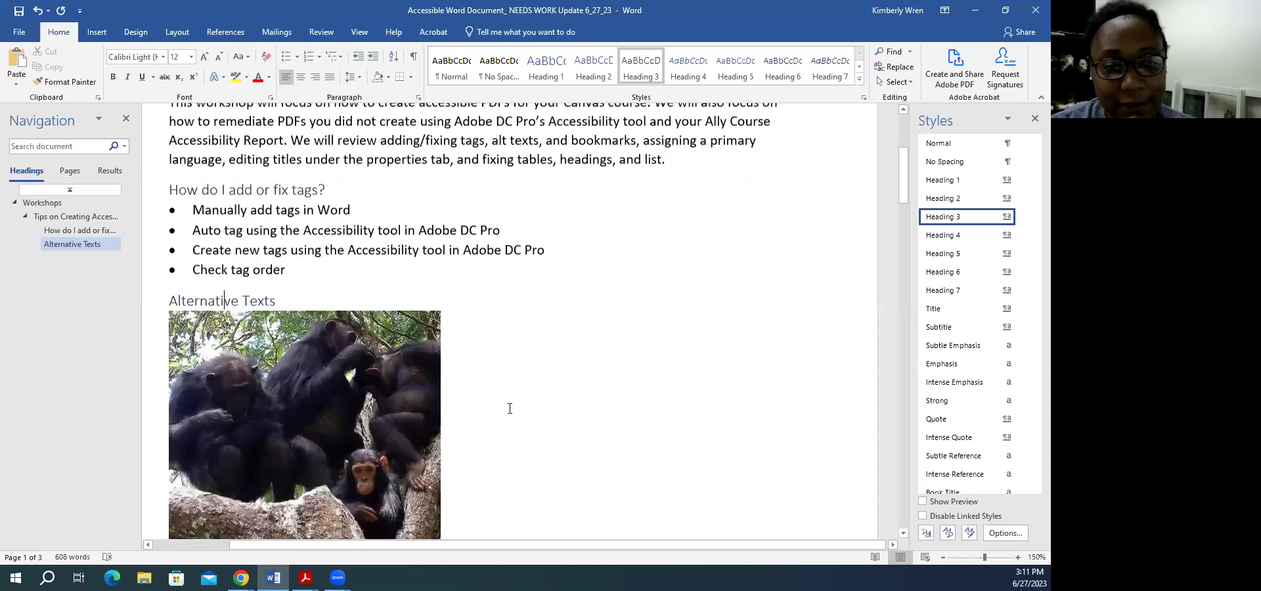
{"action": "left_click", "coordinate": [360, 350]}
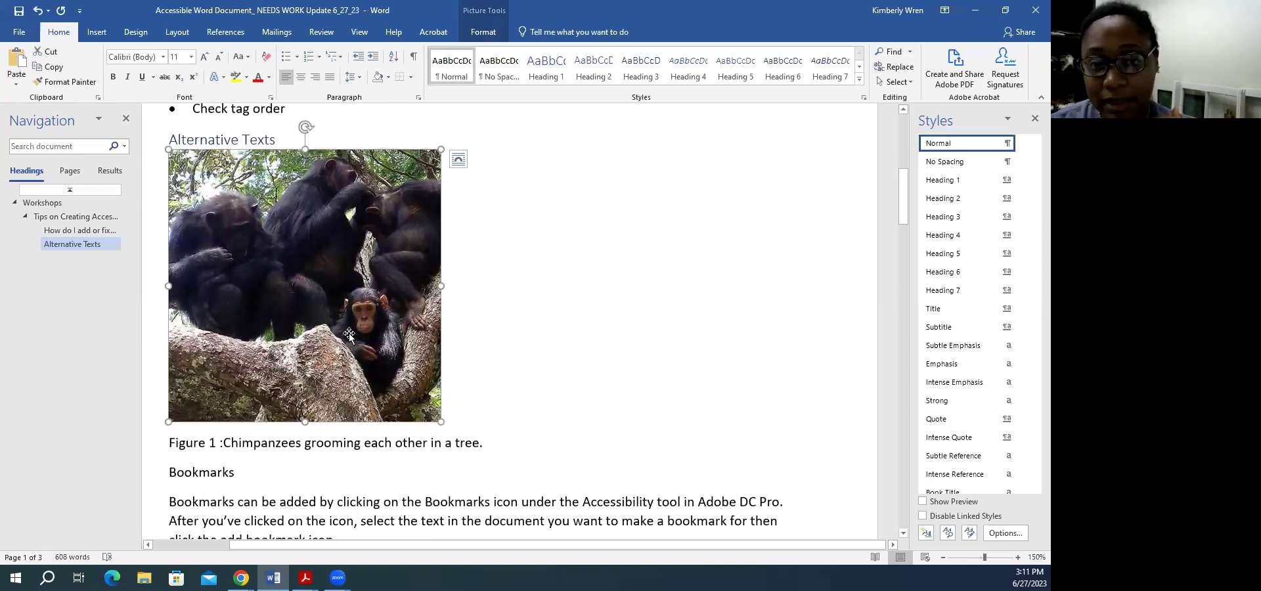
{"action": "right_click", "coordinate": [349, 335]}
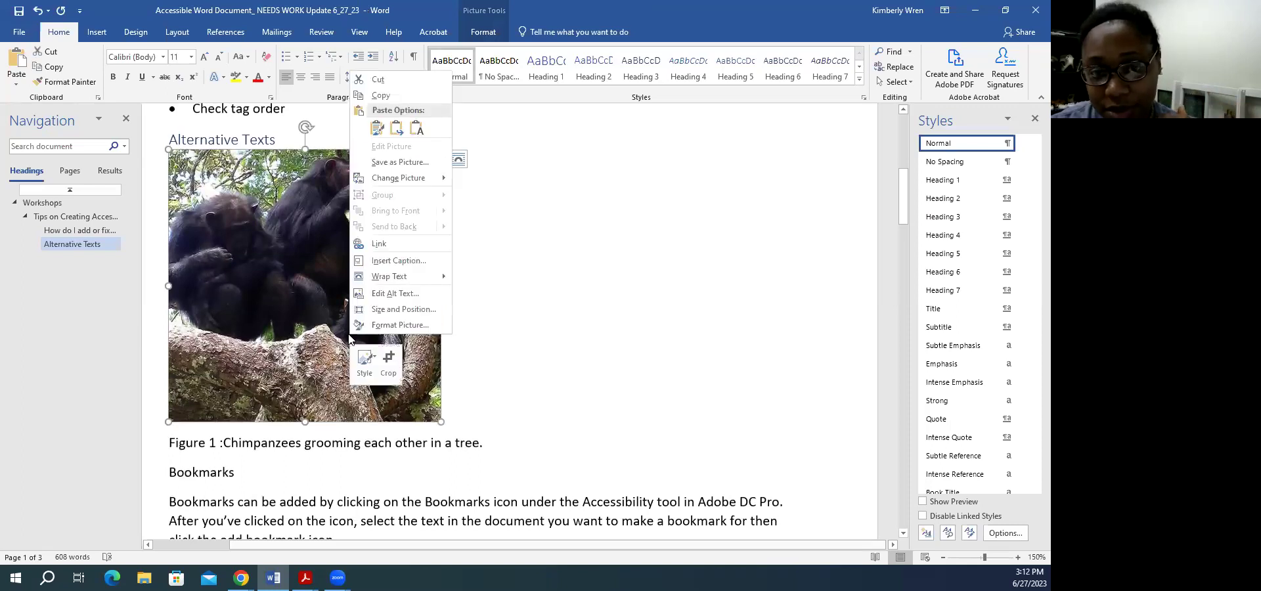
{"action": "left_click", "coordinate": [385, 295]}
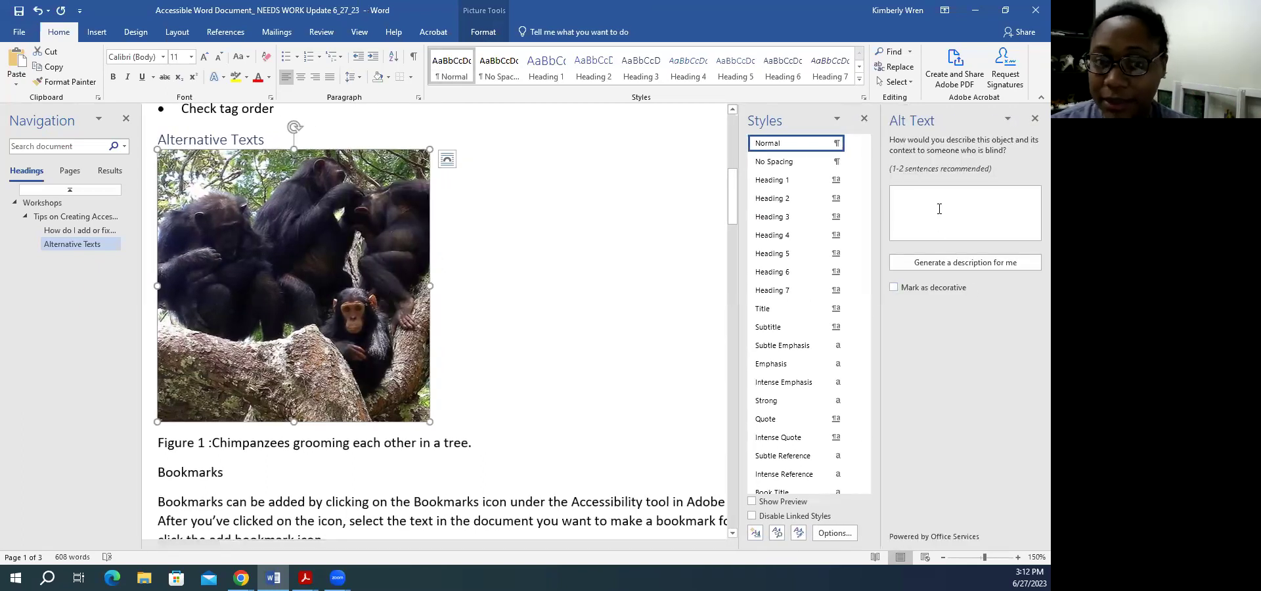
{"action": "left_click", "coordinate": [934, 200]}
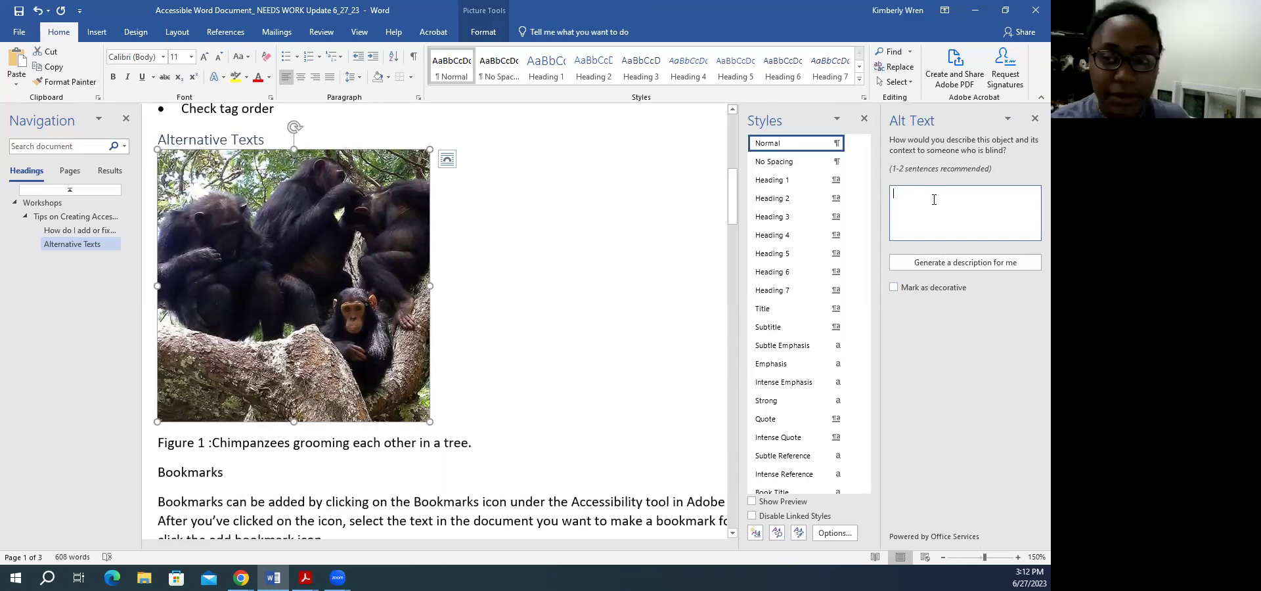
{"action": "left_click_drag", "start_coordinate": [211, 447], "coordinate": [479, 446]}
{"action": "right_click", "coordinate": [444, 447]}
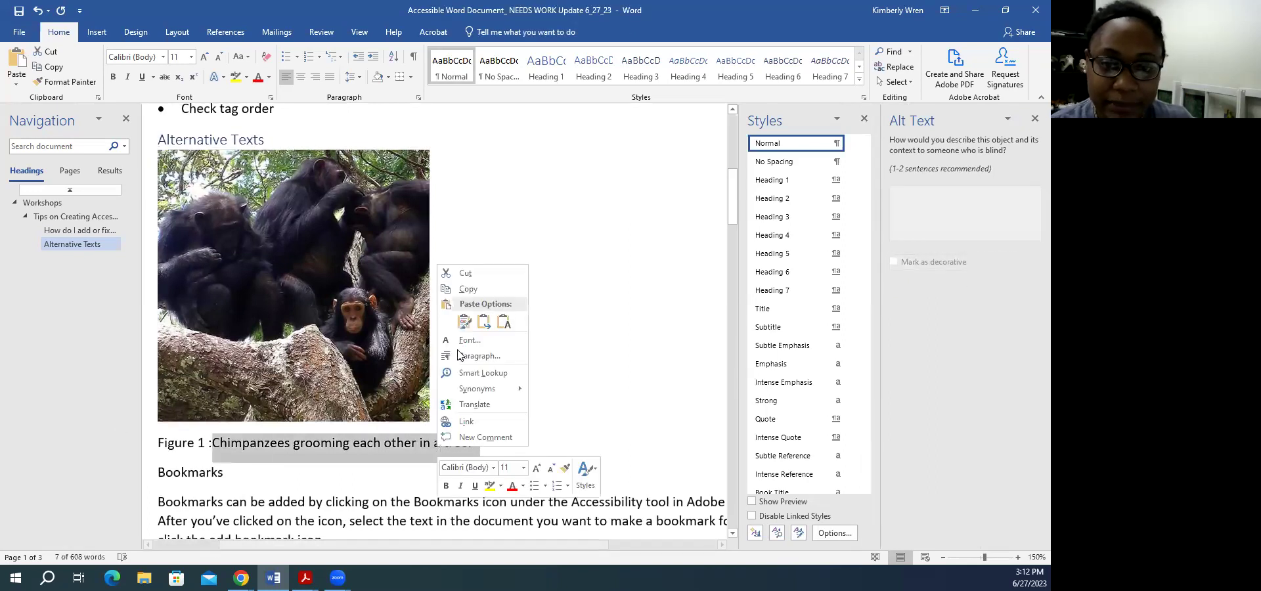
{"action": "left_click", "coordinate": [471, 289]}
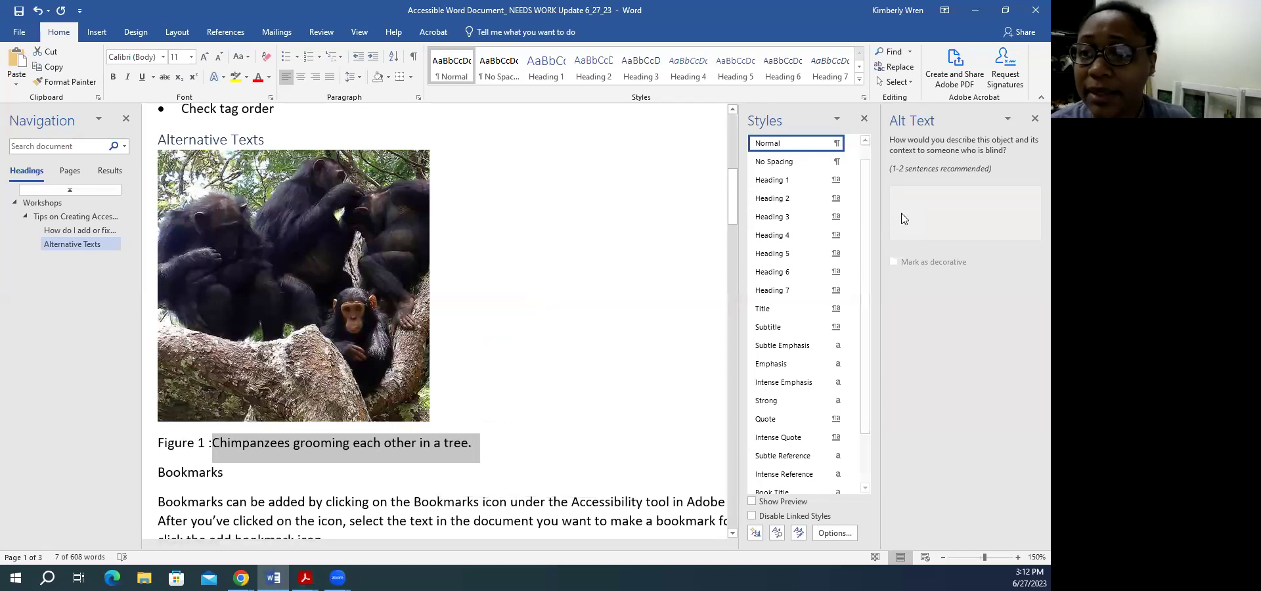
{"action": "left_click", "coordinate": [402, 419]}
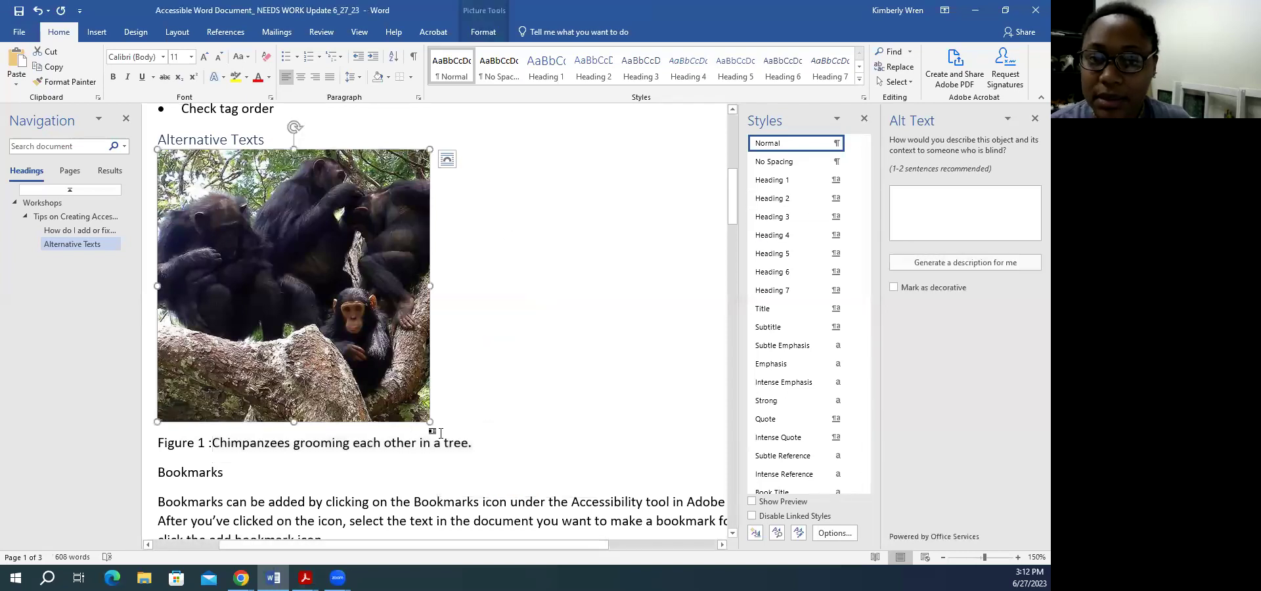
{"action": "left_click", "coordinate": [988, 211]}
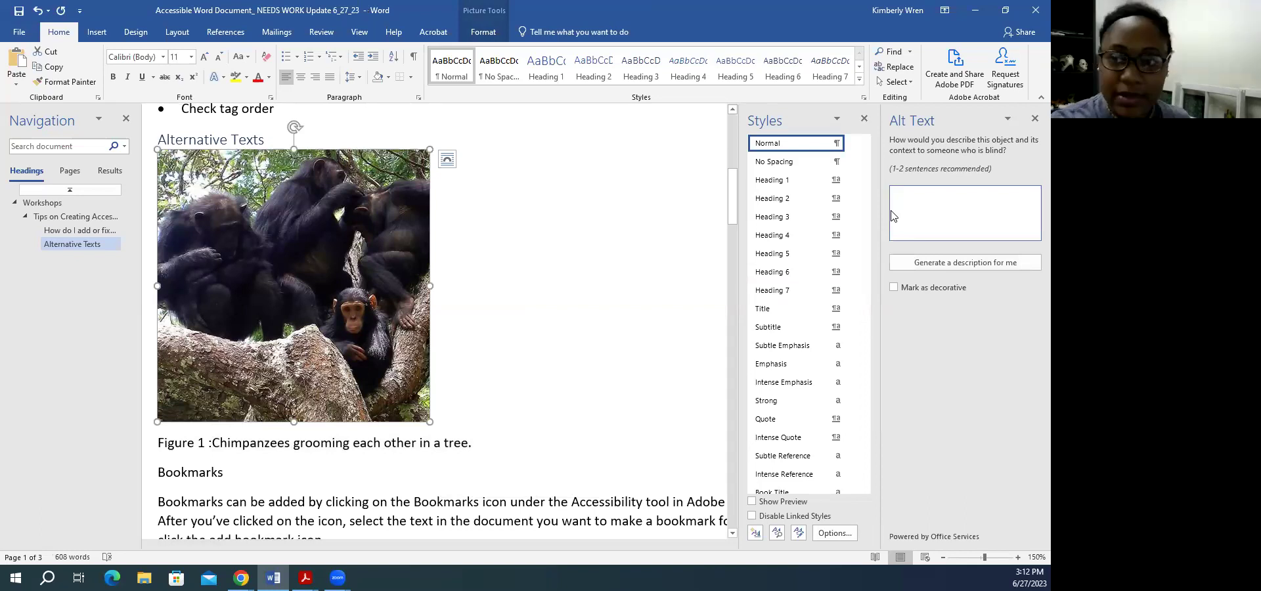
{"action": "key", "text": "ctrl+v"}
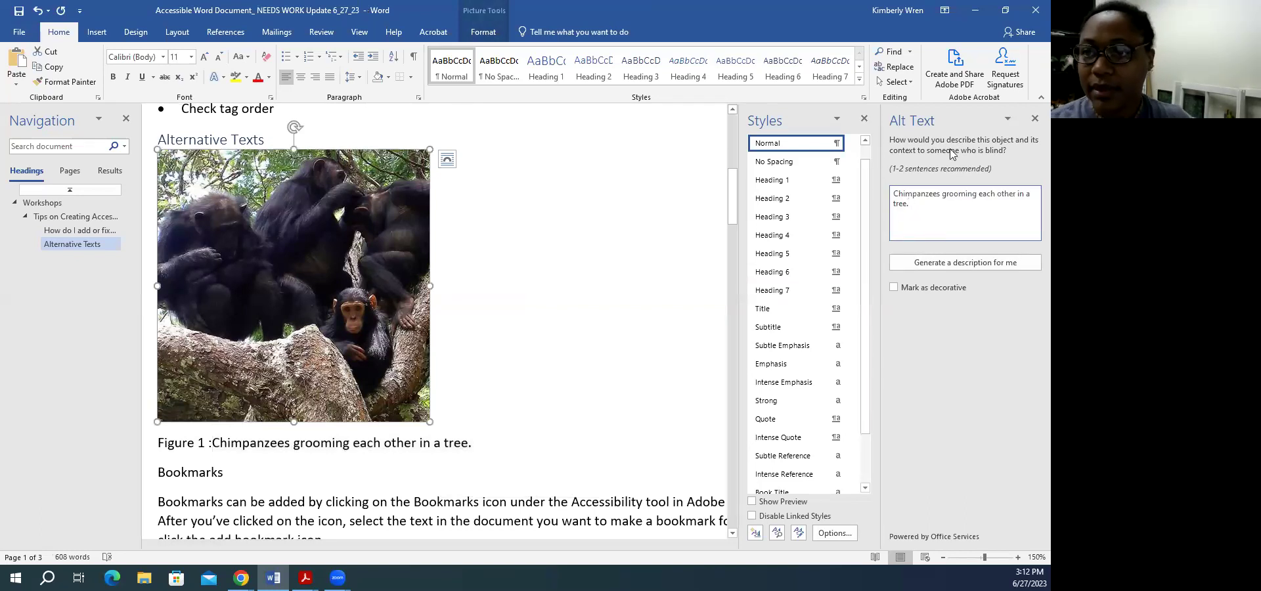
- Close the alt text settings for the chimpanzee picture
{"action": "left_click", "coordinate": [1035, 119]}
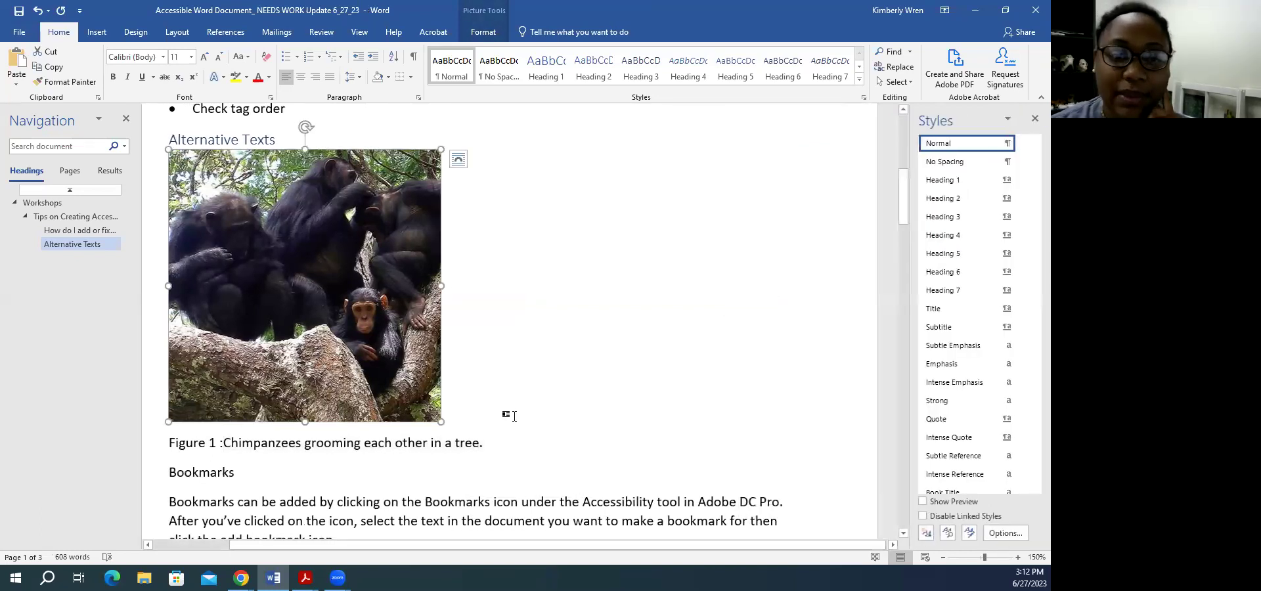
{"action": "left_click", "coordinate": [295, 356]}
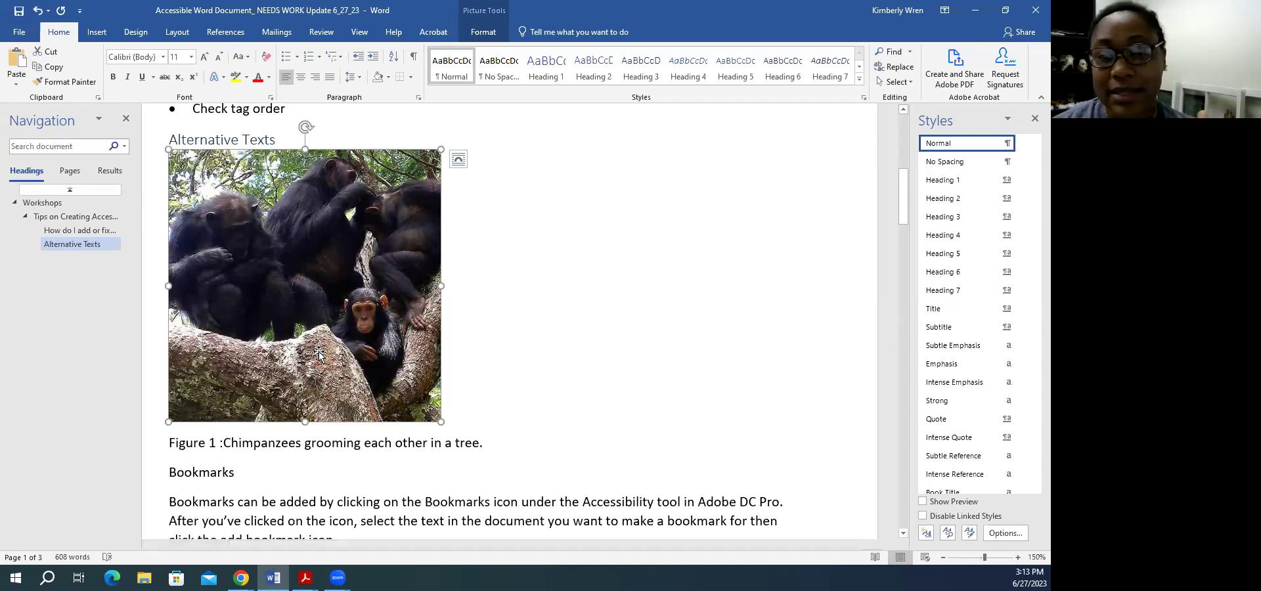
{"action": "left_click", "coordinate": [324, 444]}
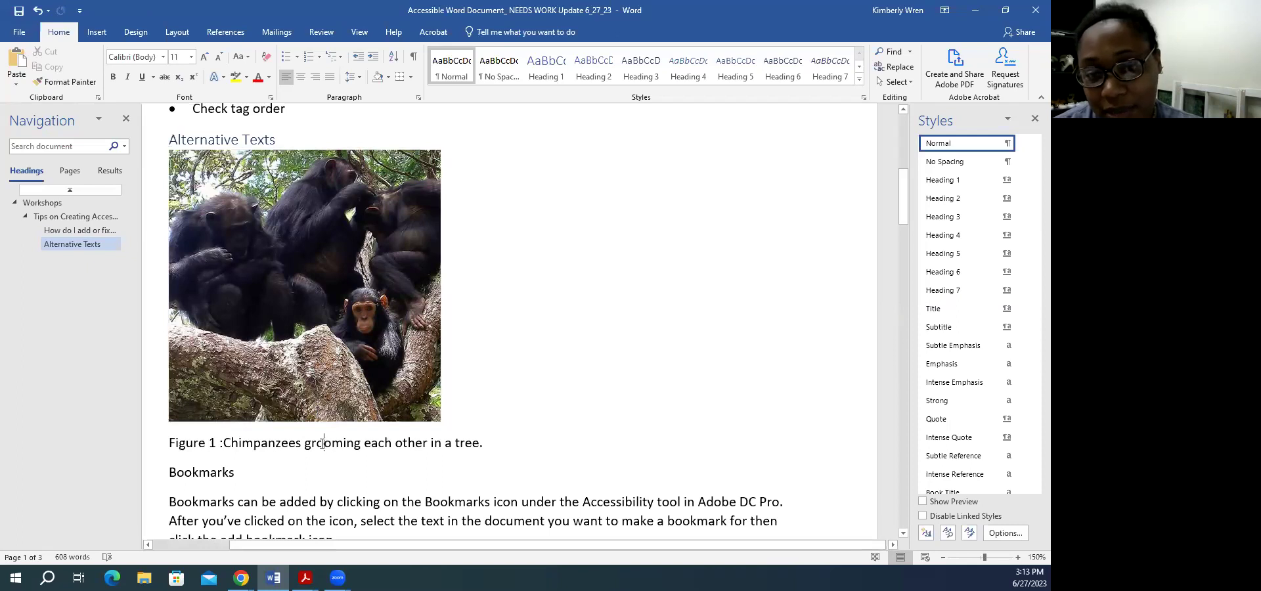
{"action": "left_click", "coordinate": [268, 444]}
{"action": "right_click", "coordinate": [282, 375]}
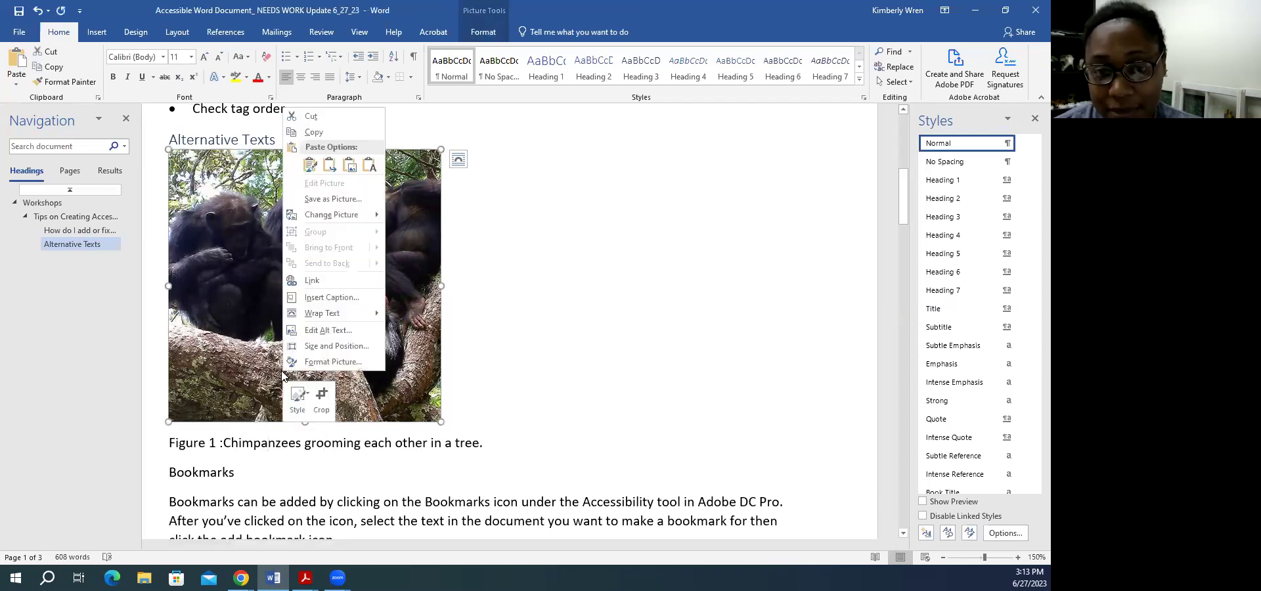
{"action": "left_click", "coordinate": [318, 297]}
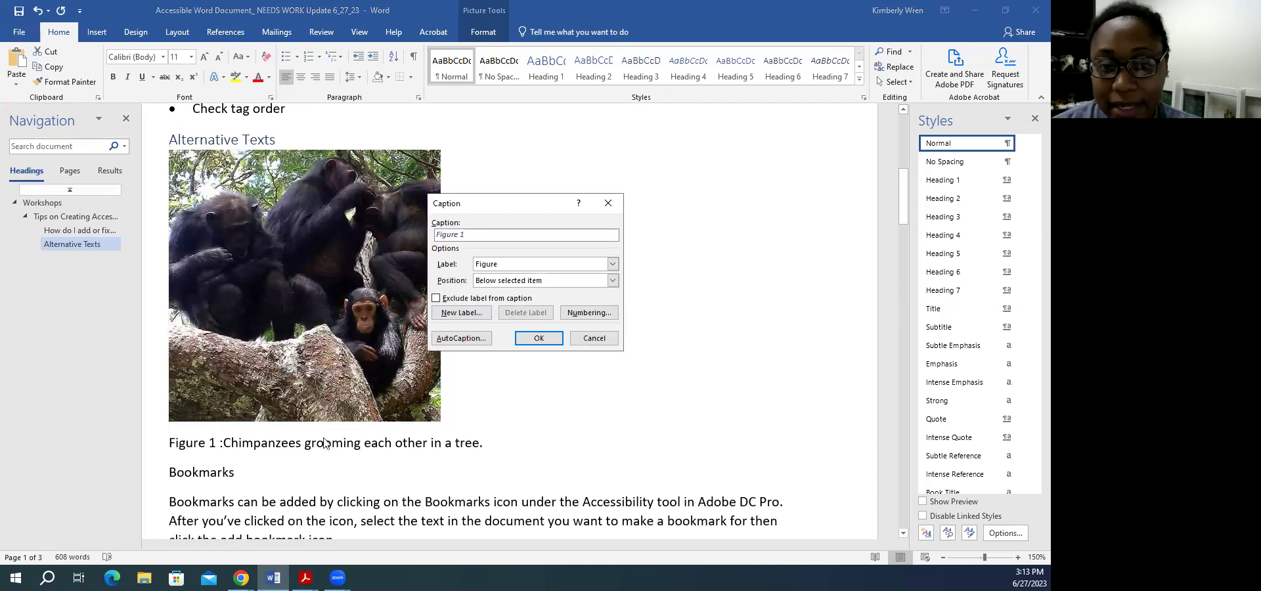
{"action": "left_click", "coordinate": [593, 338]}
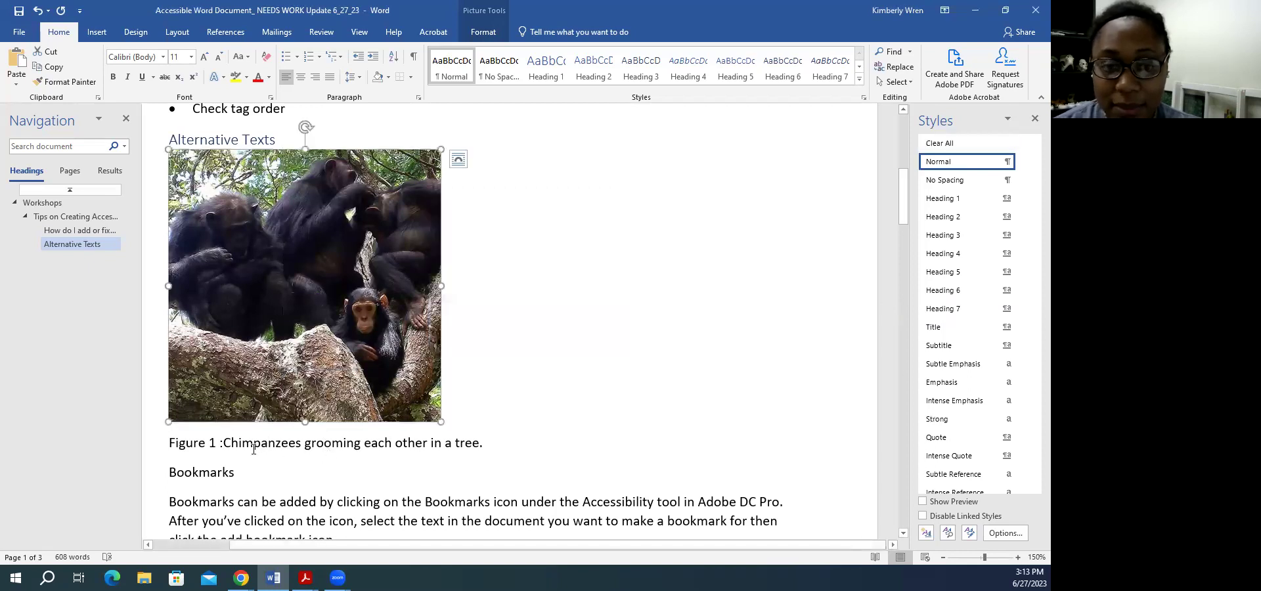
- Insert the caption "Figure 1: Chimpanzees grooming each other in a tree." below the chimpanzee picture, copying the description from the manually typed caption line
{"action": "left_click_drag", "start_coordinate": [248, 443], "coordinate": [489, 443]}
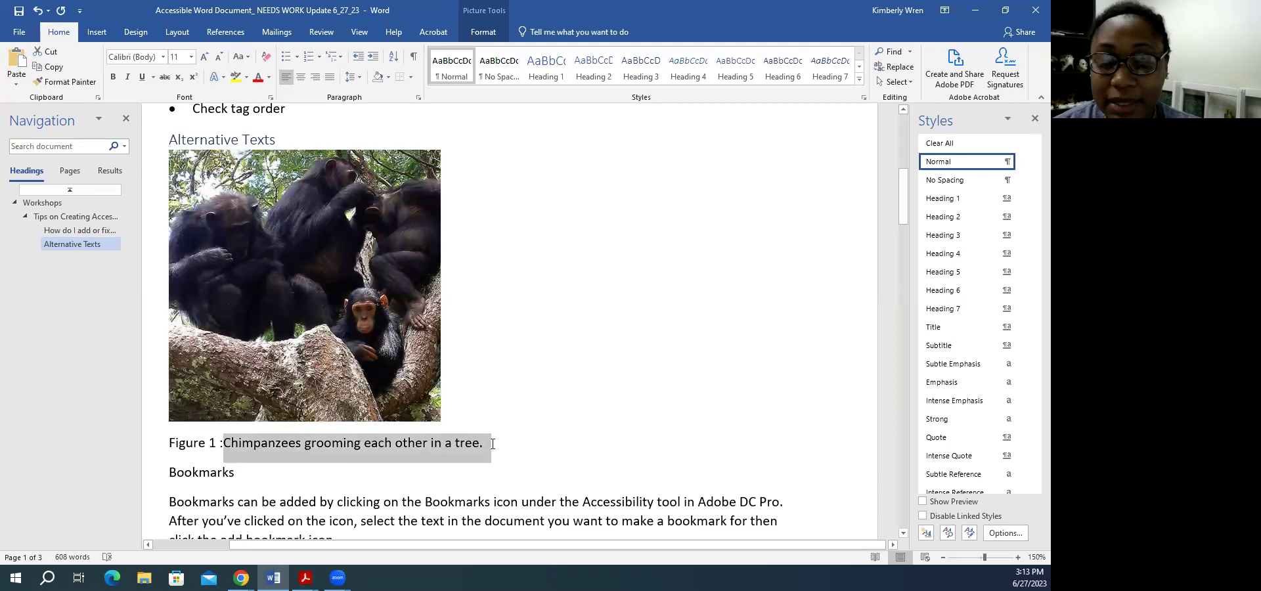
{"action": "right_click", "coordinate": [437, 444]}
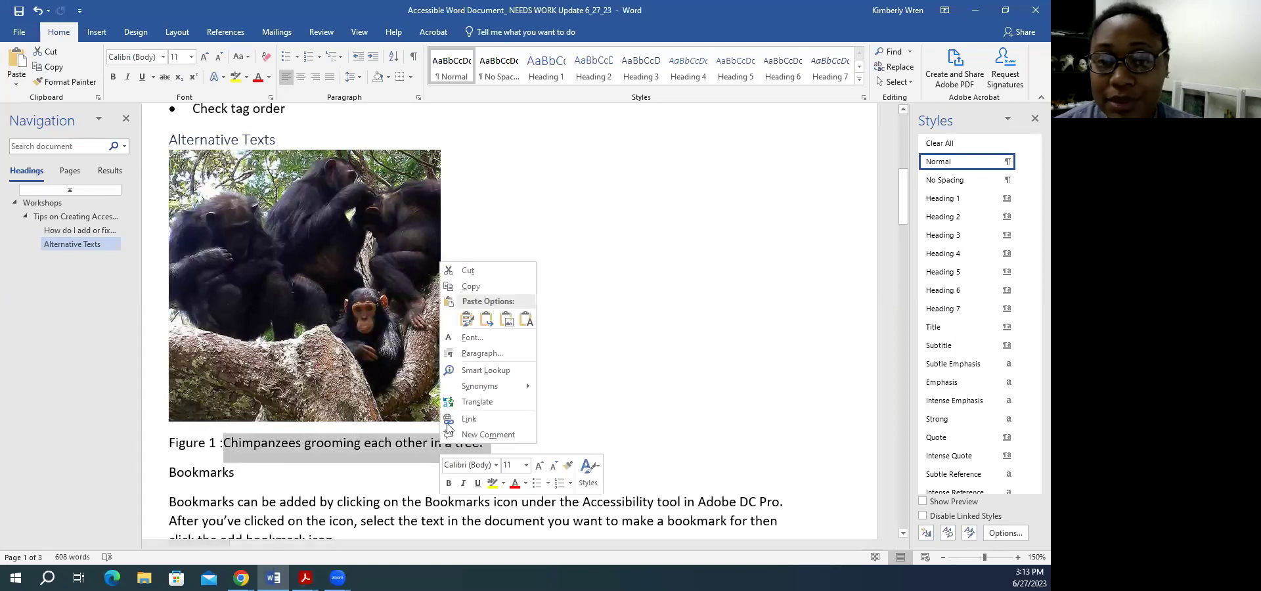
{"action": "left_click", "coordinate": [470, 286]}
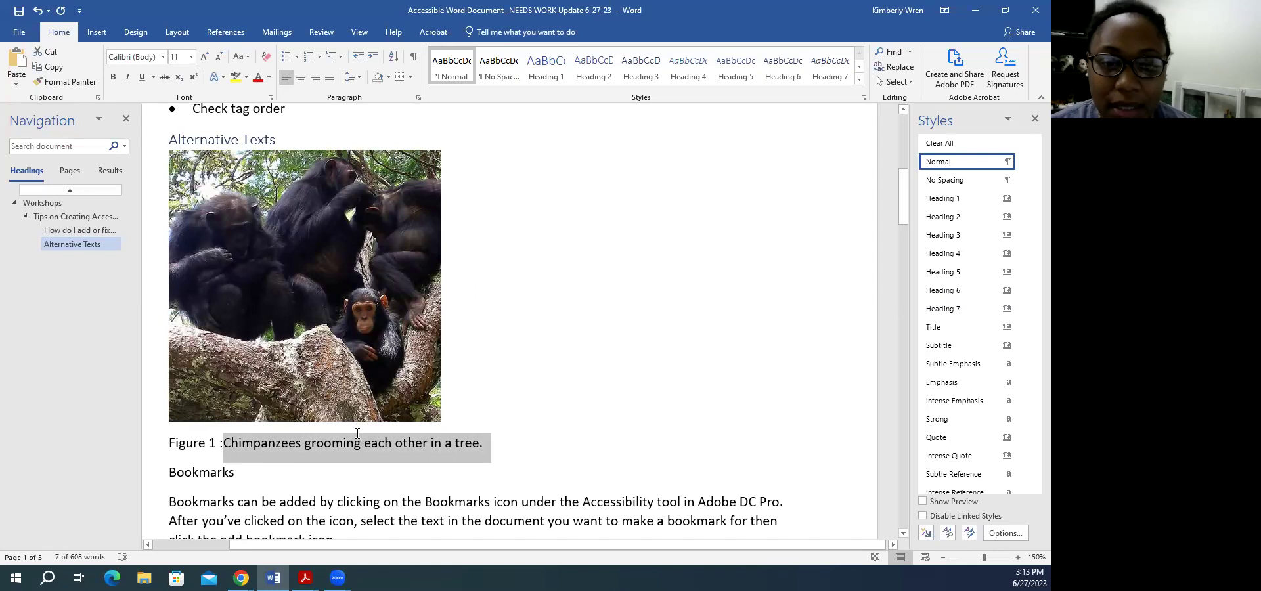
{"action": "right_click", "coordinate": [346, 376]}
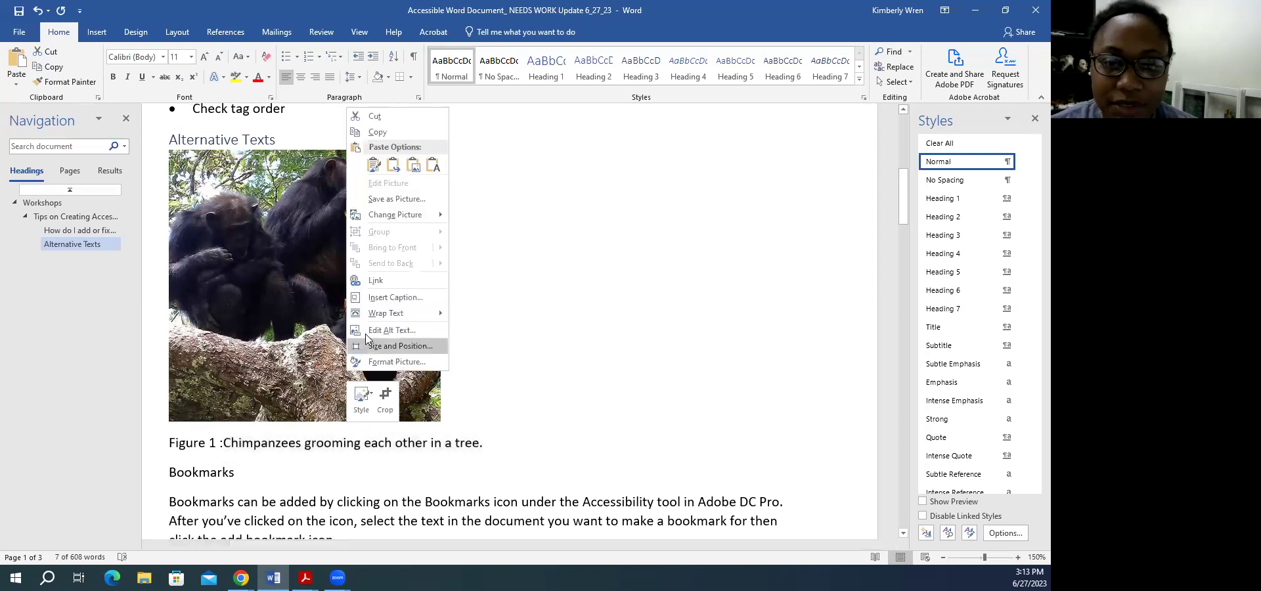
{"action": "left_click", "coordinate": [385, 299]}
{"action": "key", "text": "ctrl+v"}
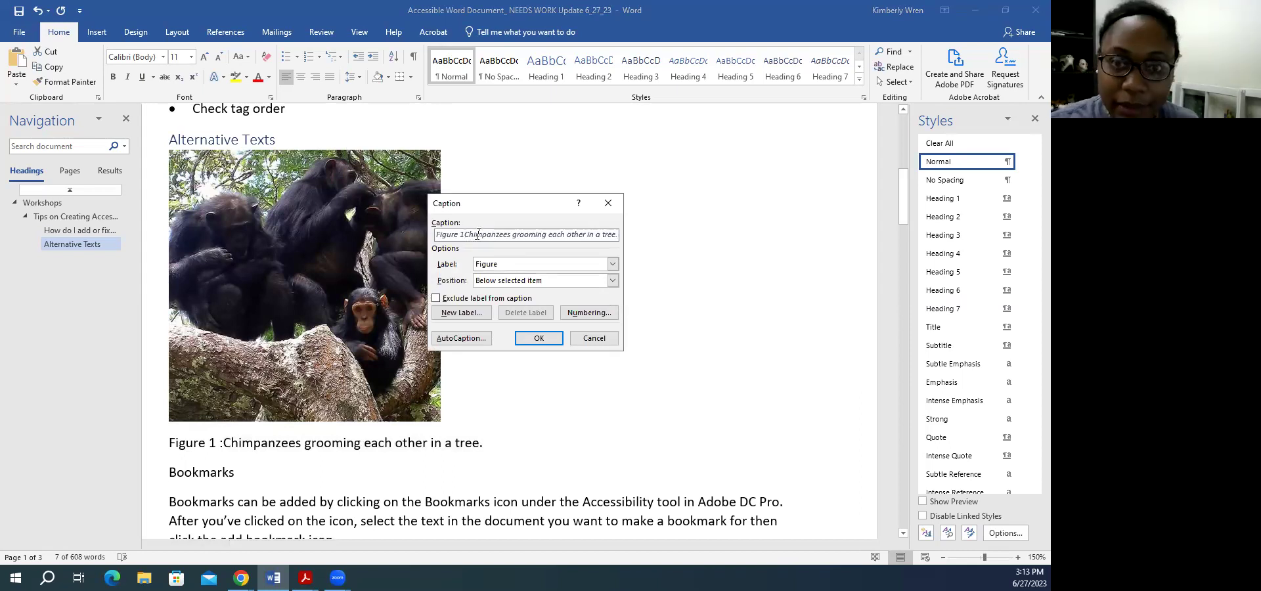
{"action": "type", "text": ":"}
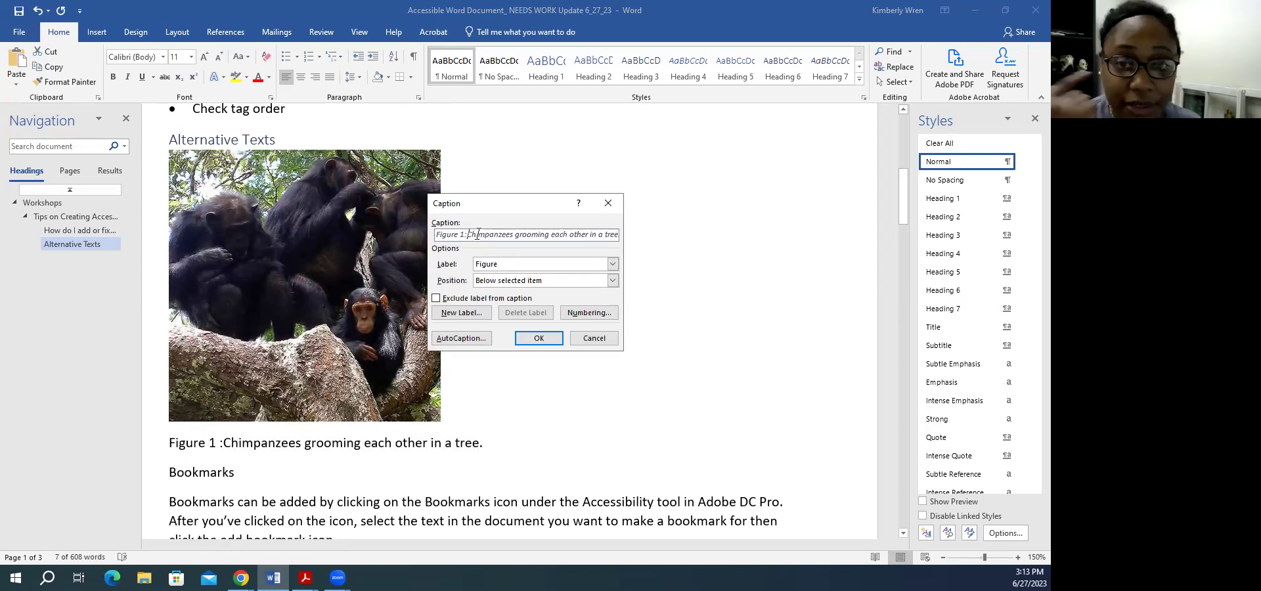
{"action": "left_click", "coordinate": [547, 338]}
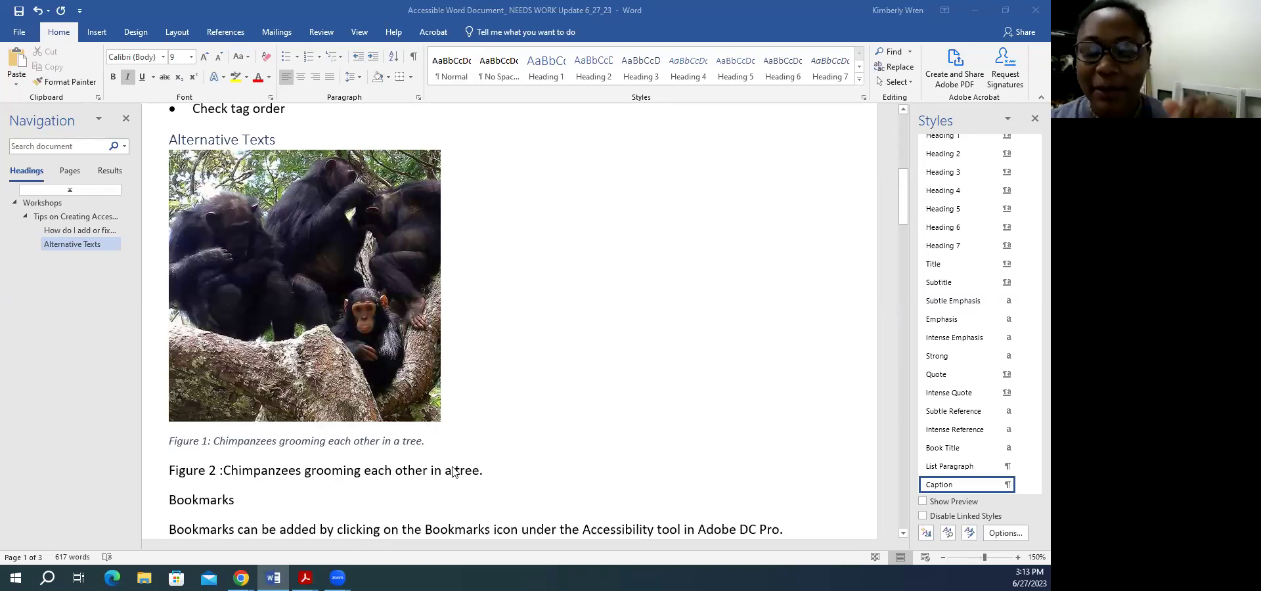
- Delete the old manually typed caption line between the new picture caption and "Bookmarks"
{"action": "left_click", "coordinate": [405, 476]}
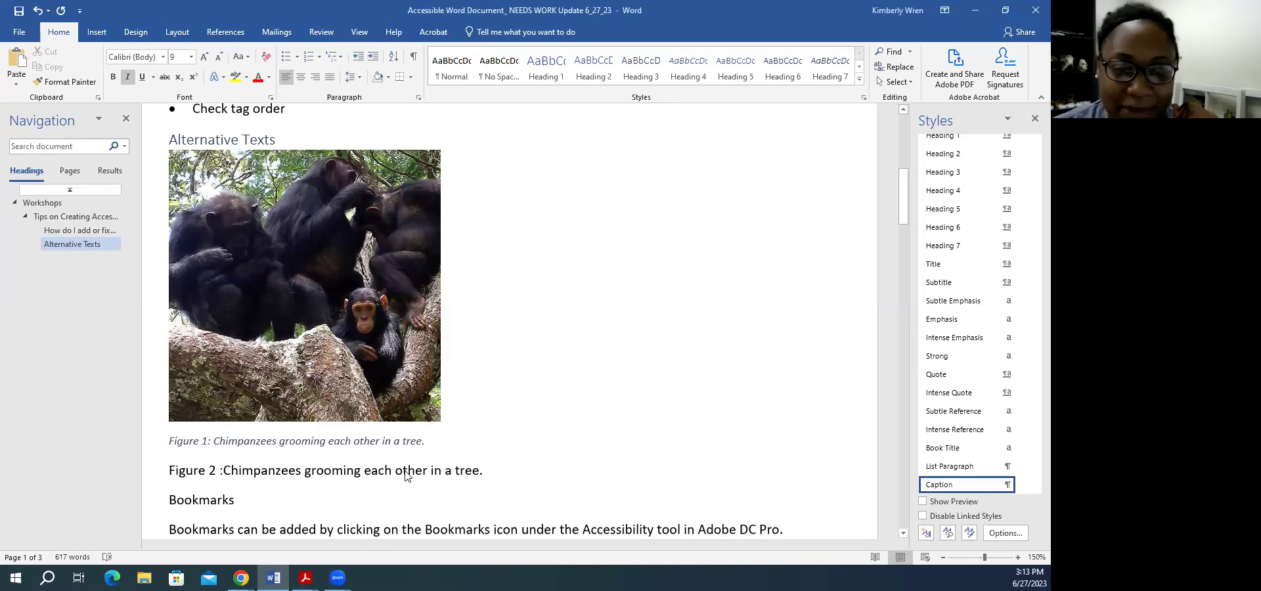
{"action": "triple_click", "coordinate": [314, 477]}
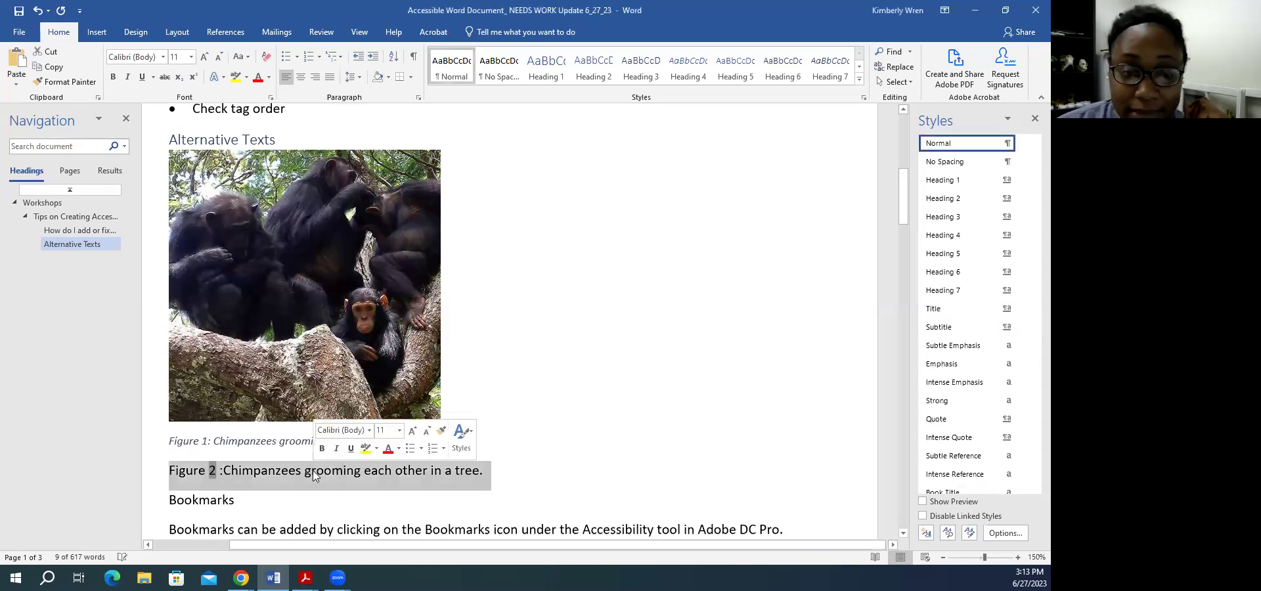
{"action": "key", "text": "Delete"}
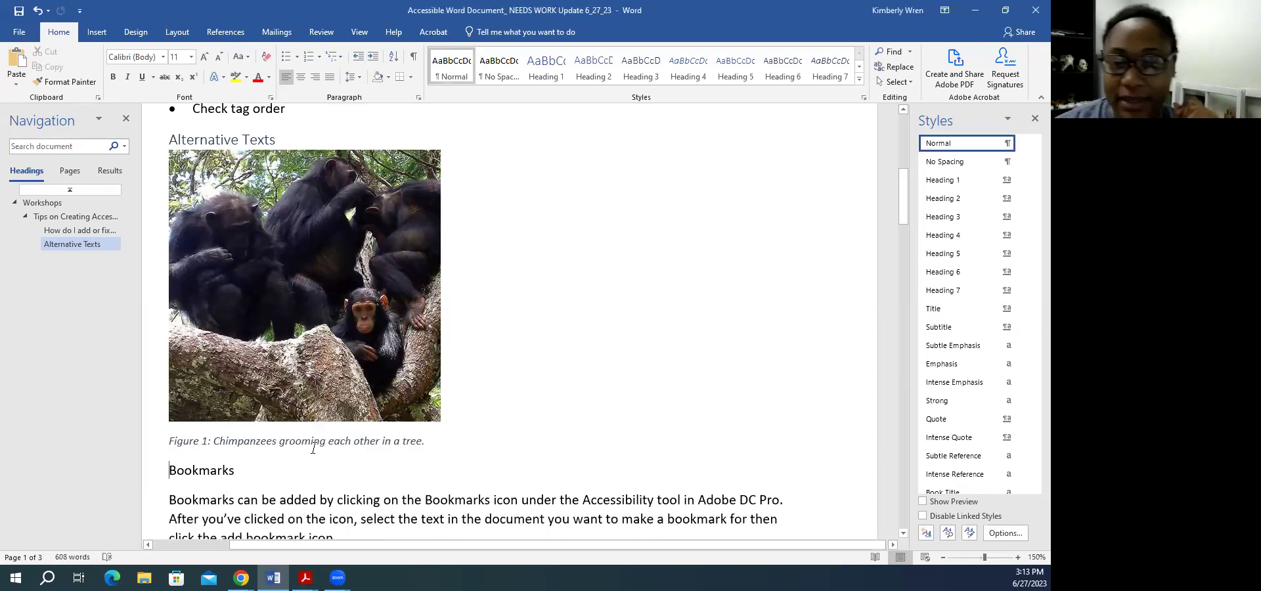
- Apply the Heading 3 style to the "Bookmarks" line below the chimpanzee picture
{"action": "left_click", "coordinate": [904, 534]}
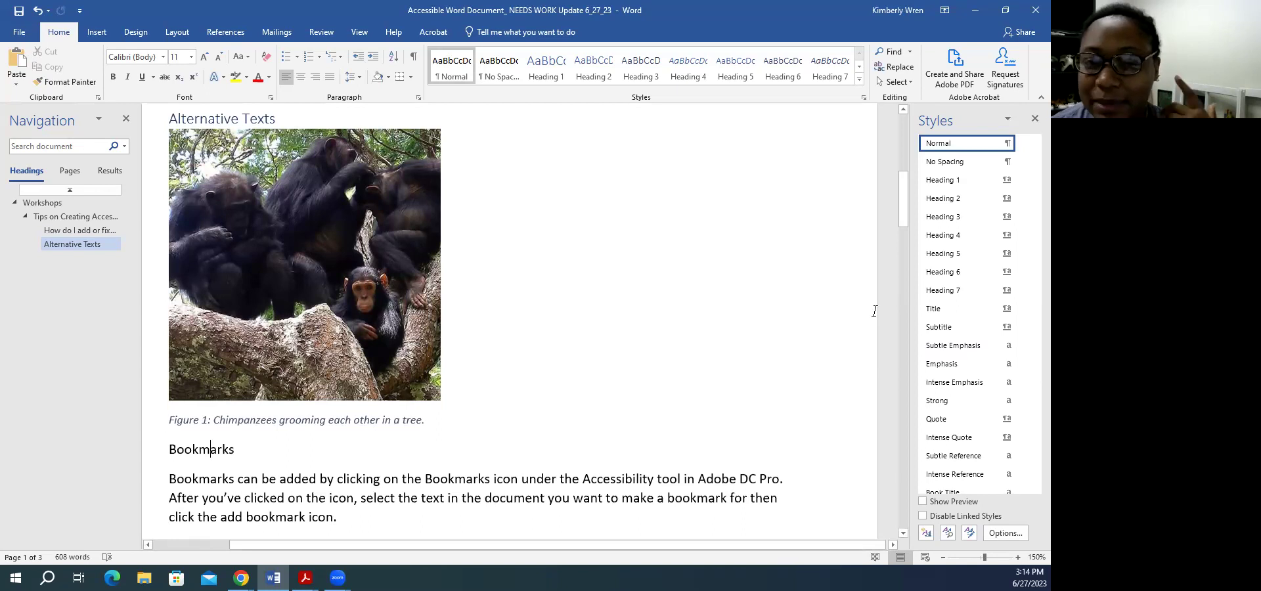
{"action": "left_click", "coordinate": [249, 119]}
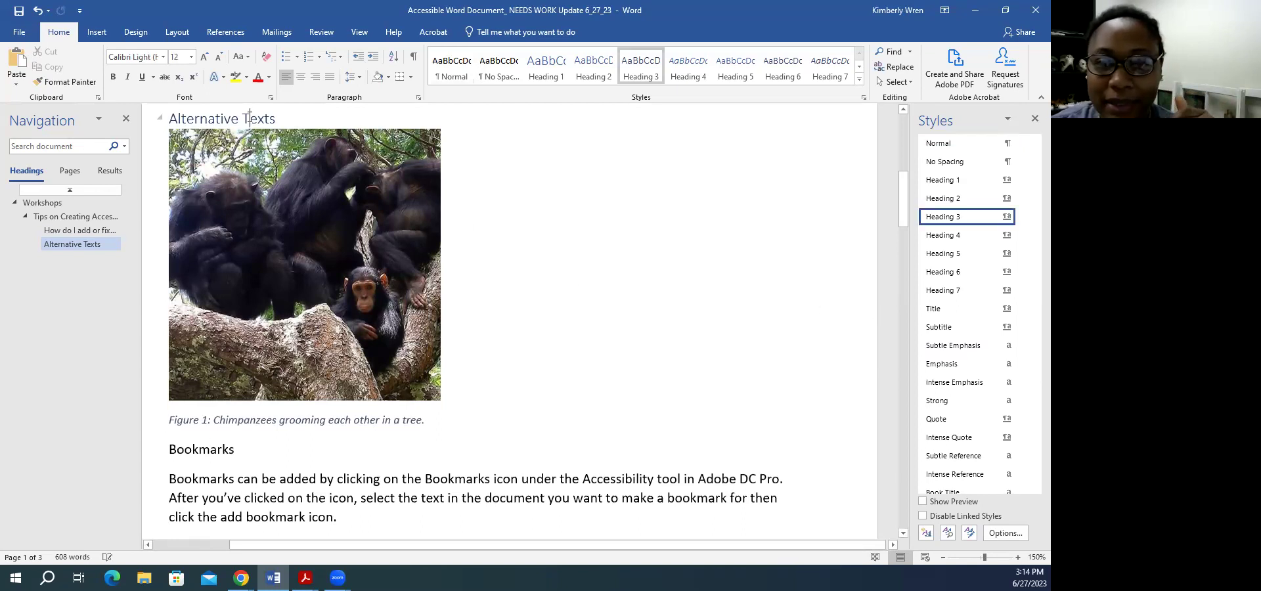
{"action": "left_click", "coordinate": [210, 450]}
{"action": "left_click", "coordinate": [943, 217]}
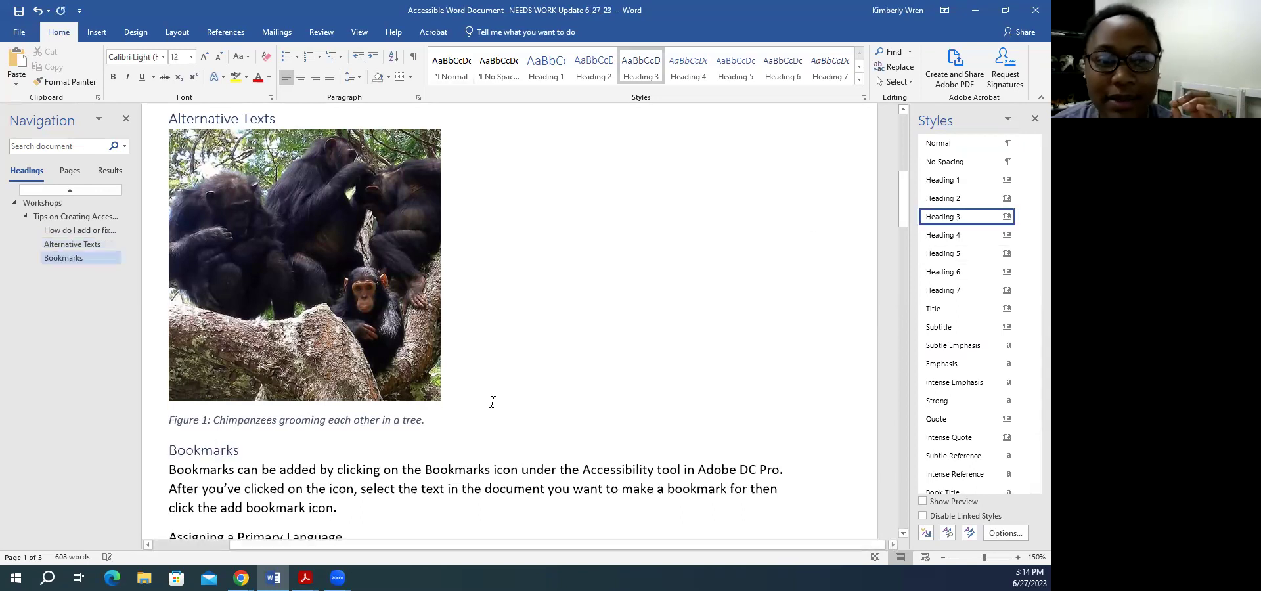
- Apply the Heading 3 style to the "Assigning a Primary Language" line
{"action": "scroll", "coordinate": [492, 402], "scroll_direction": "up", "scroll_amount": 5}
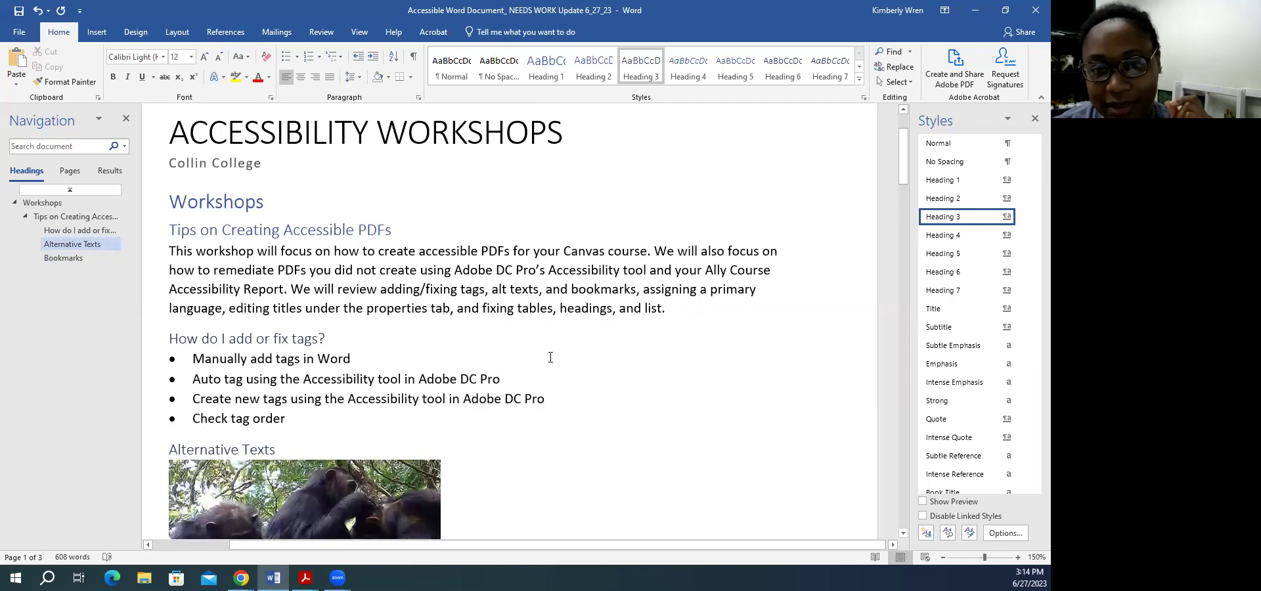
{"action": "scroll", "coordinate": [550, 357], "scroll_direction": "down", "scroll_amount": 5}
{"action": "left_click", "coordinate": [493, 347]}
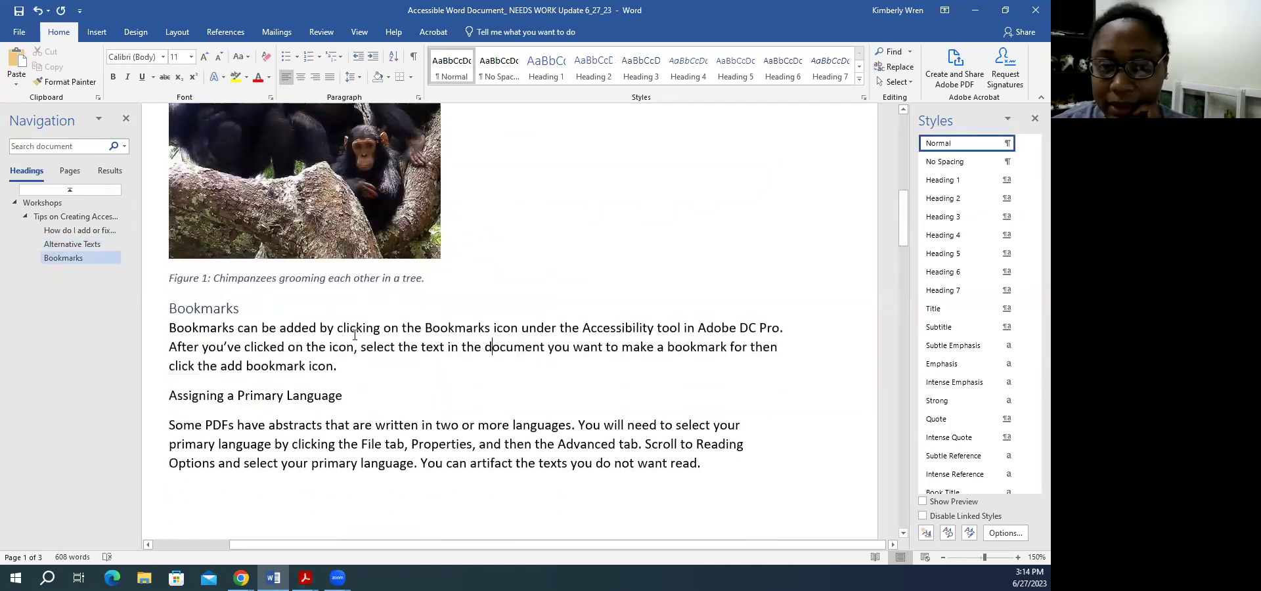
{"action": "left_click", "coordinate": [942, 216]}
- Apply the Heading 3 style to the lines "Editing Titles Under the Properties Tab" and "Creating and Fixing Tables"
{"action": "scroll", "coordinate": [446, 435], "scroll_direction": "down", "scroll_amount": 7}
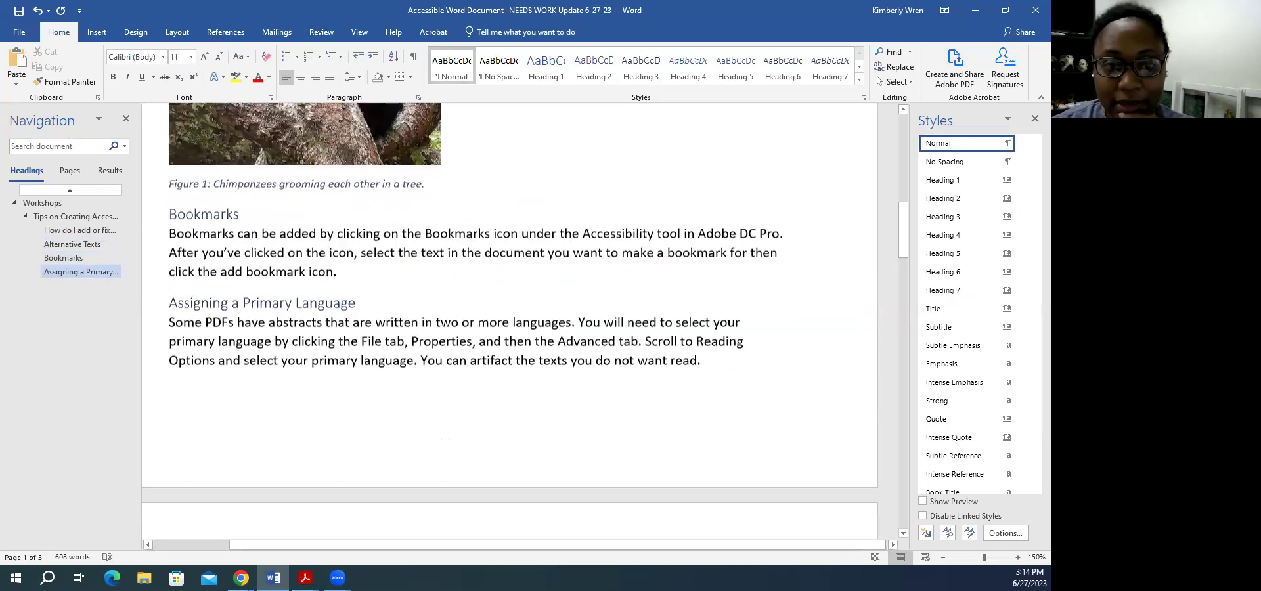
{"action": "left_click", "coordinate": [359, 322]}
{"action": "left_click", "coordinate": [940, 222]}
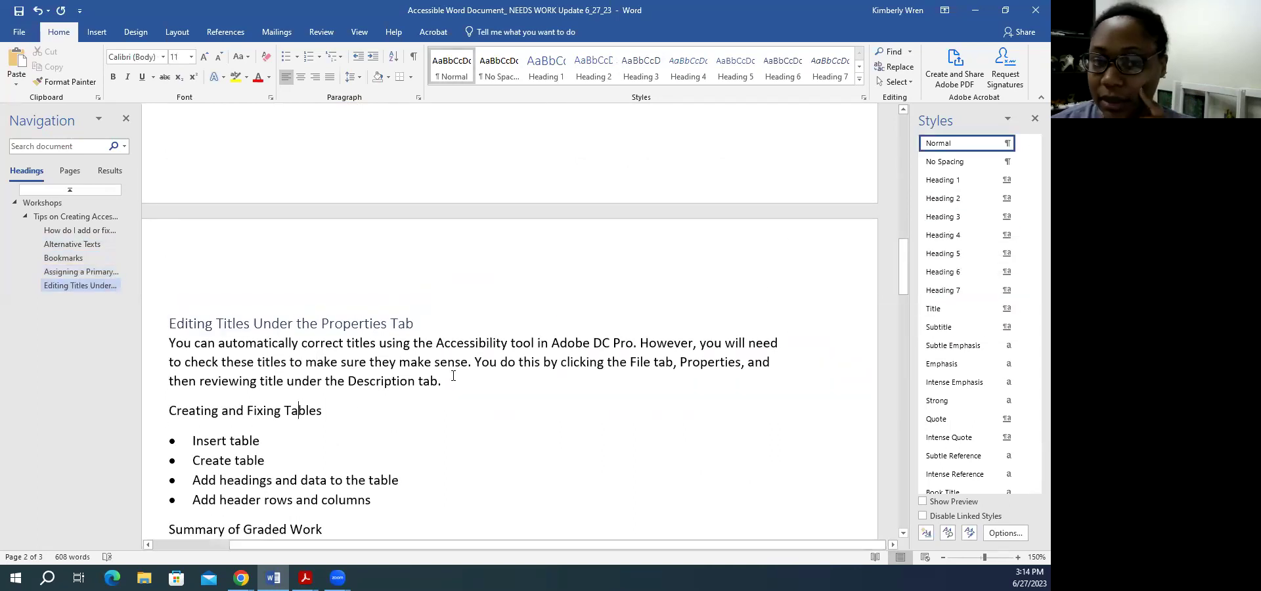
{"action": "left_click", "coordinate": [325, 410]}
{"action": "left_click", "coordinate": [940, 222]}
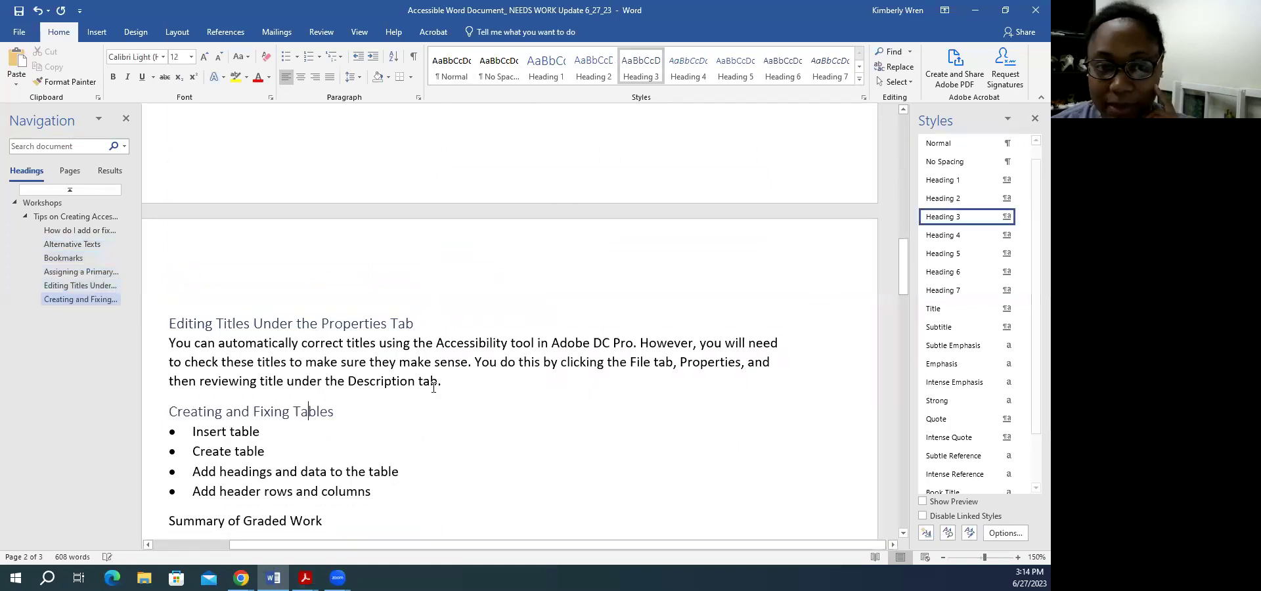
- Check the style of the bulleted list under "Creating and Fixing Tables" and apply Heading 4 to the "Summary of Graded Work" table title
{"action": "scroll", "coordinate": [268, 416], "scroll_direction": "down", "scroll_amount": 1}
{"action": "left_click", "coordinate": [240, 411]}
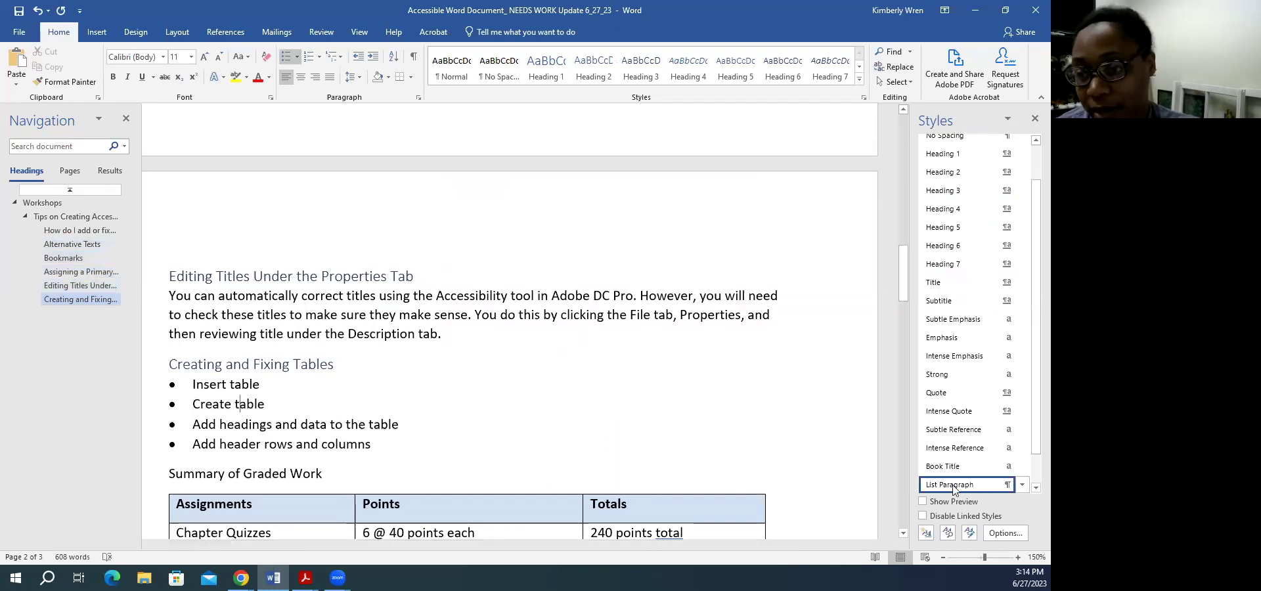
{"action": "mouse_move", "coordinate": [946, 489]}
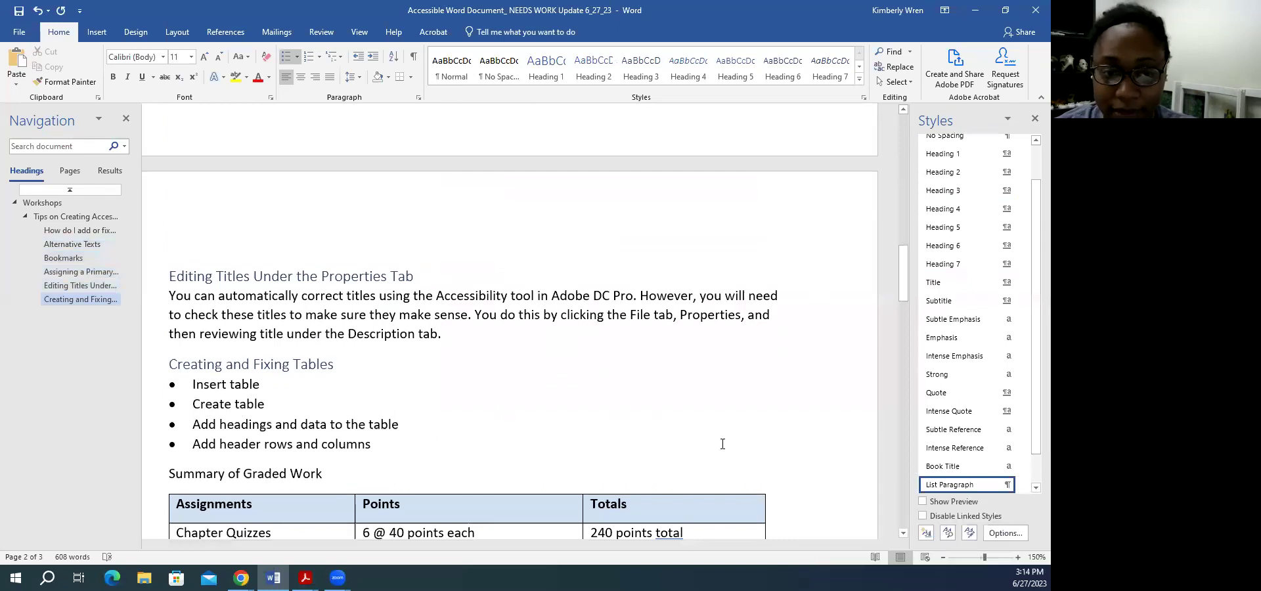
{"action": "left_click", "coordinate": [256, 475]}
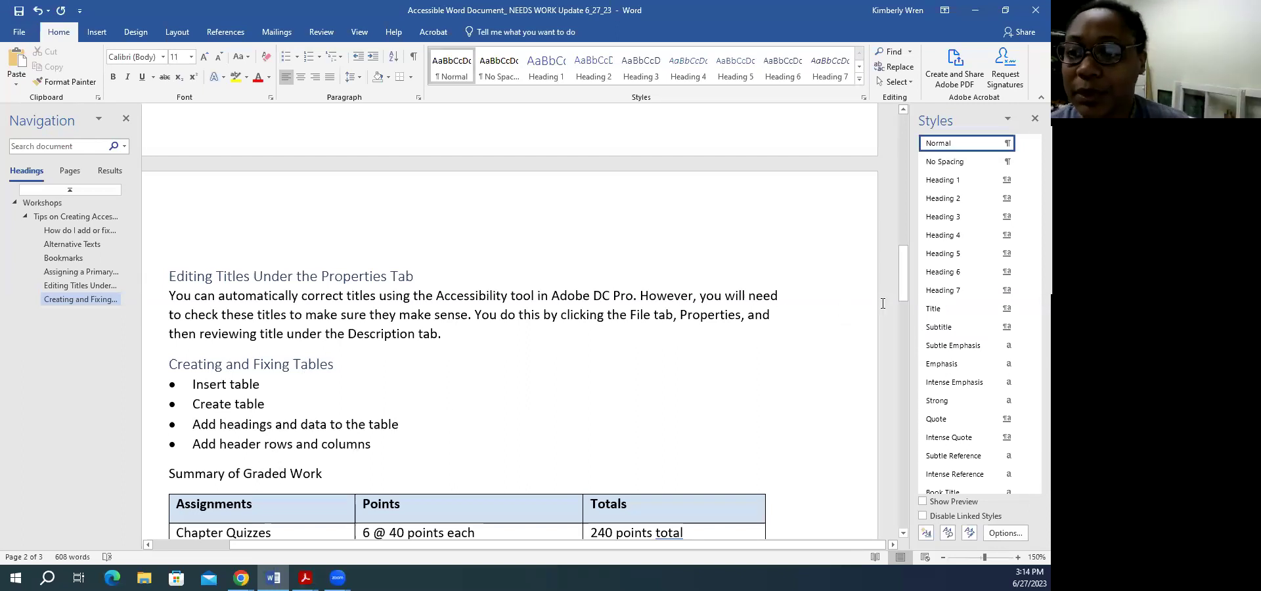
{"action": "left_click", "coordinate": [943, 234]}
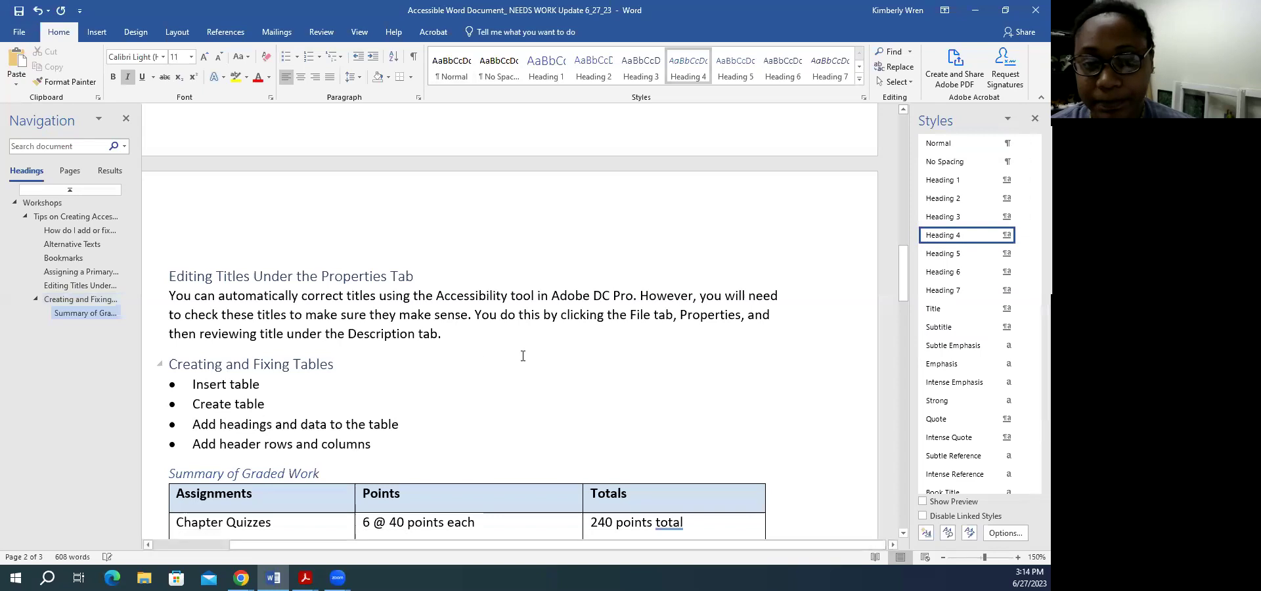
- Apply the Heading 4 style to the "Final Grade" title above the second table
{"action": "scroll", "coordinate": [459, 371], "scroll_direction": "down", "scroll_amount": 4}
{"action": "scroll", "coordinate": [476, 367], "scroll_direction": "down", "scroll_amount": 5}
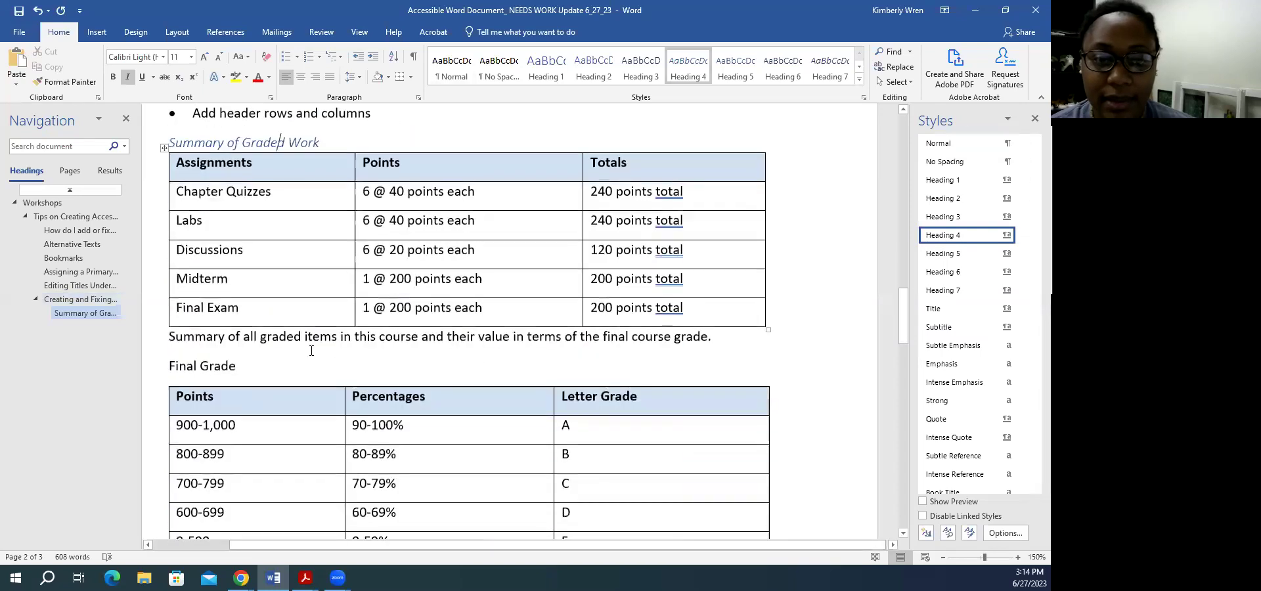
{"action": "left_click", "coordinate": [226, 367]}
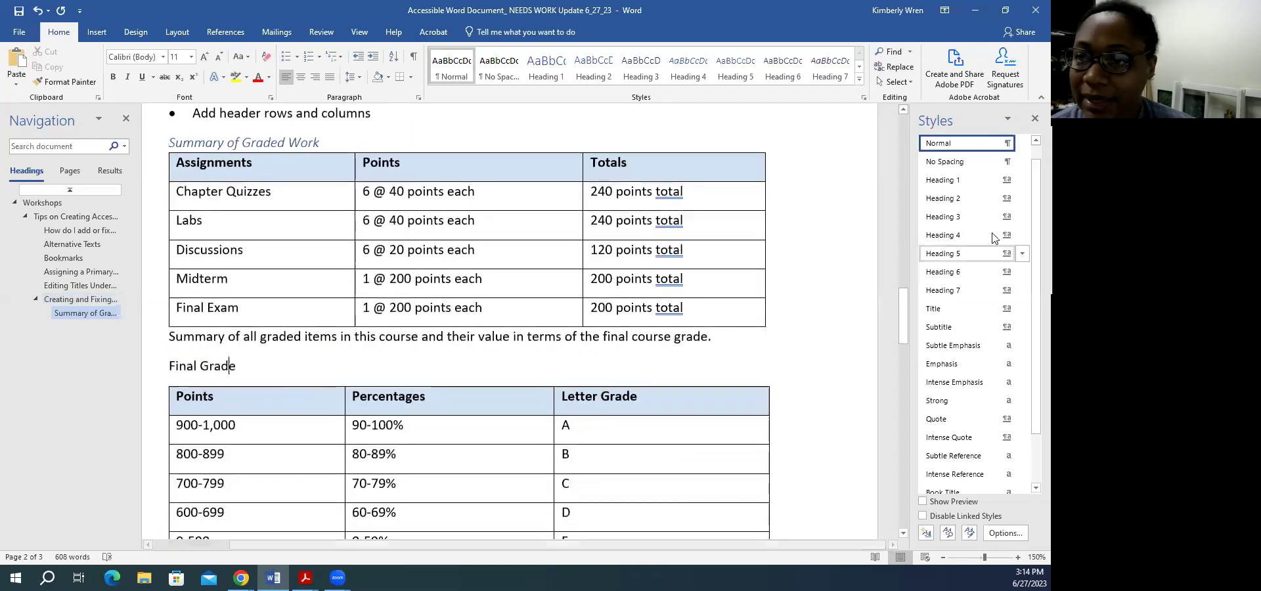
{"action": "left_click", "coordinate": [946, 235]}
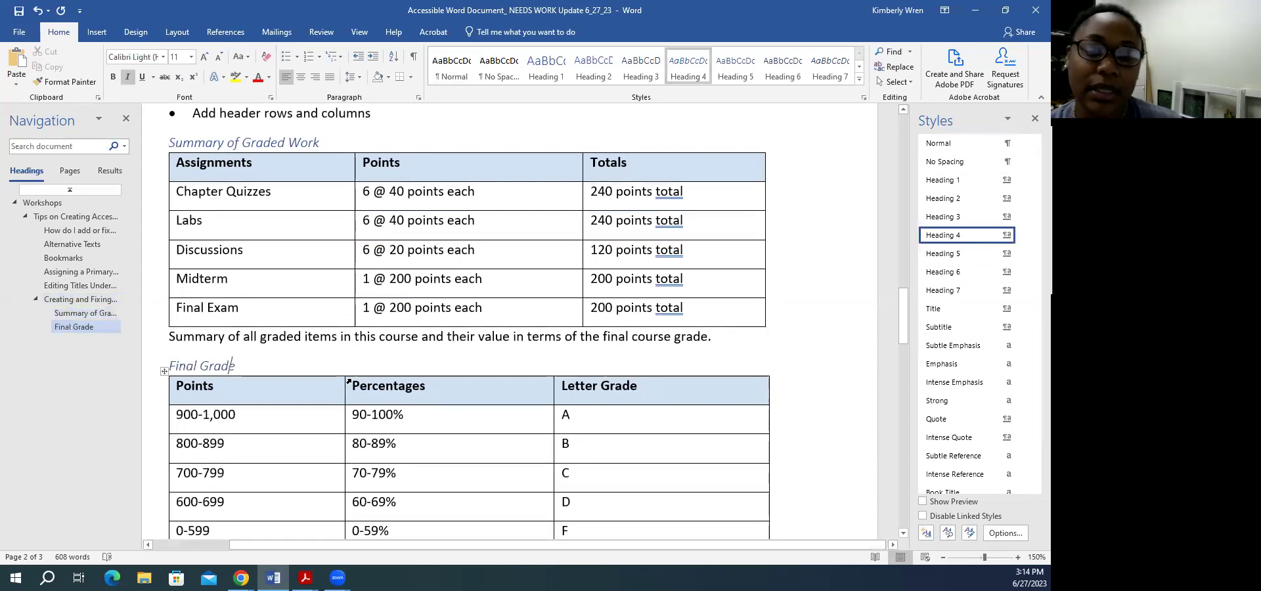
- Apply the Heading 3 style to the "Formatting List" line below the Final Grade table
{"action": "scroll", "coordinate": [351, 380], "scroll_direction": "down", "scroll_amount": 4}
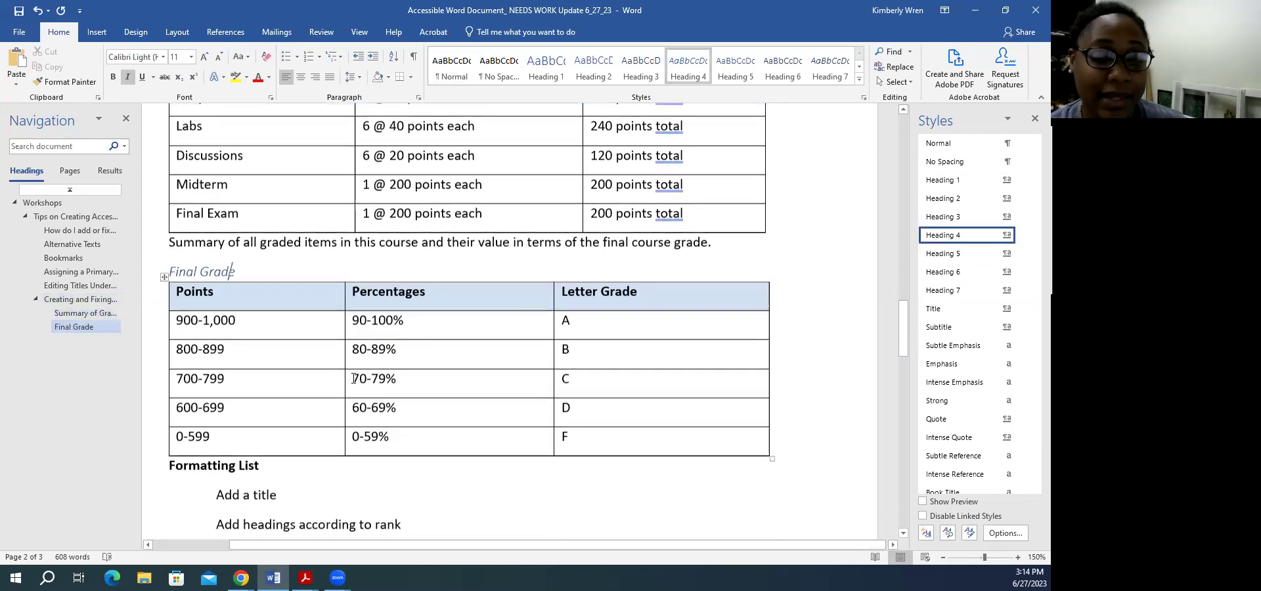
{"action": "scroll", "coordinate": [354, 376], "scroll_direction": "down", "scroll_amount": 1}
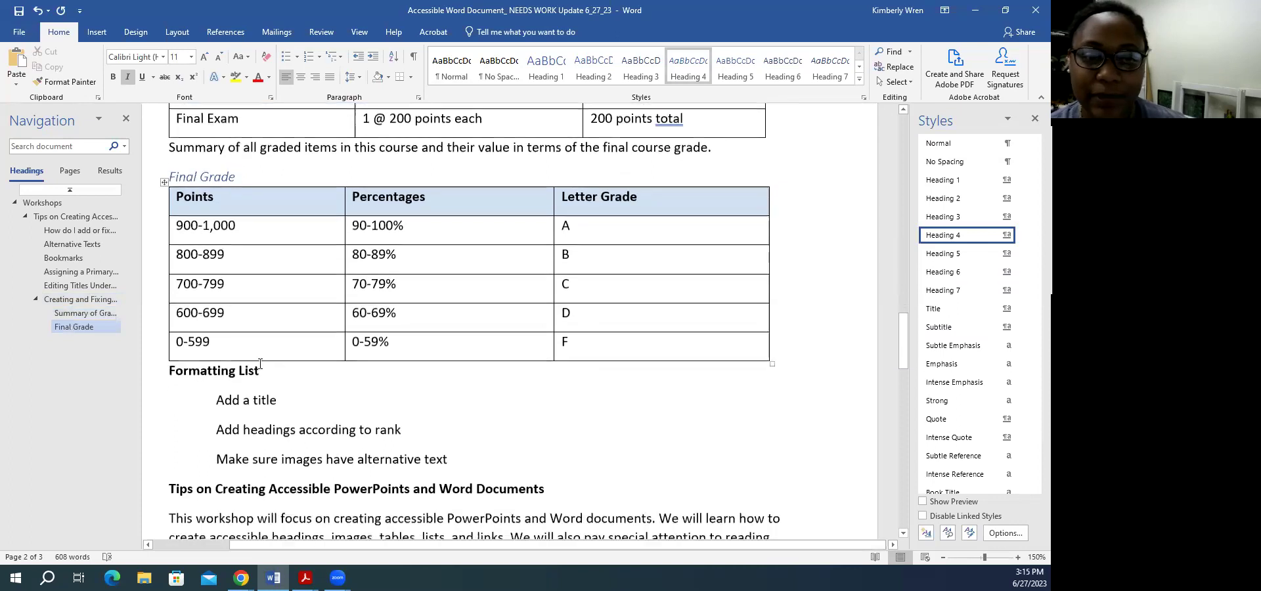
{"action": "left_click", "coordinate": [242, 371]}
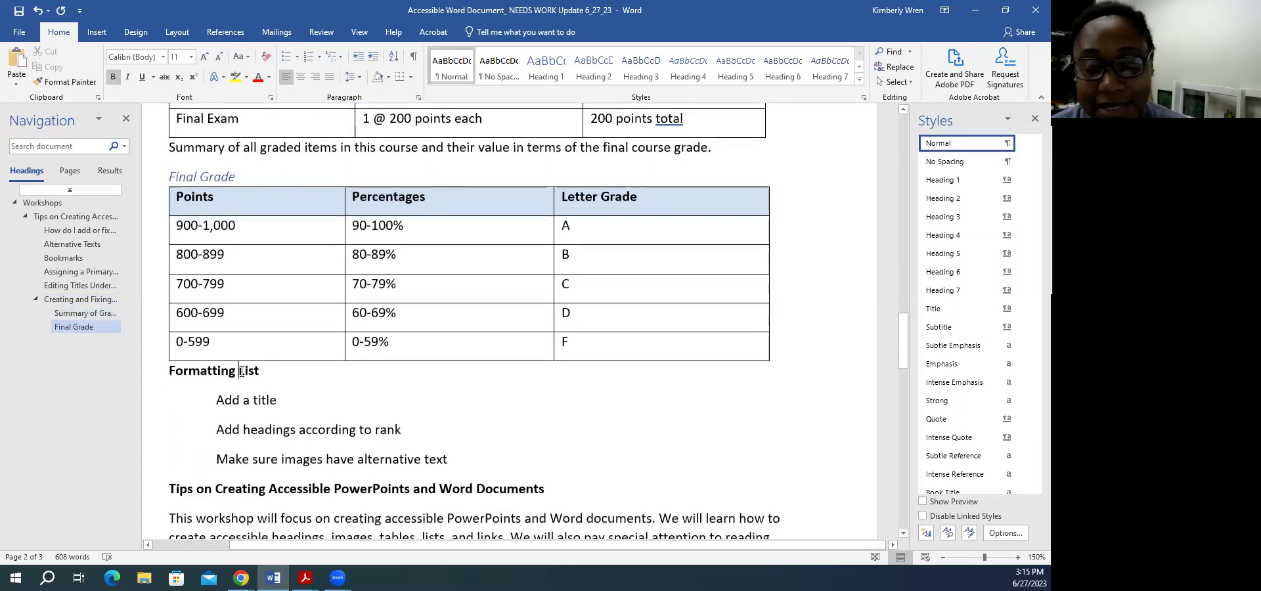
{"action": "scroll", "coordinate": [268, 370], "scroll_direction": "up", "scroll_amount": 6}
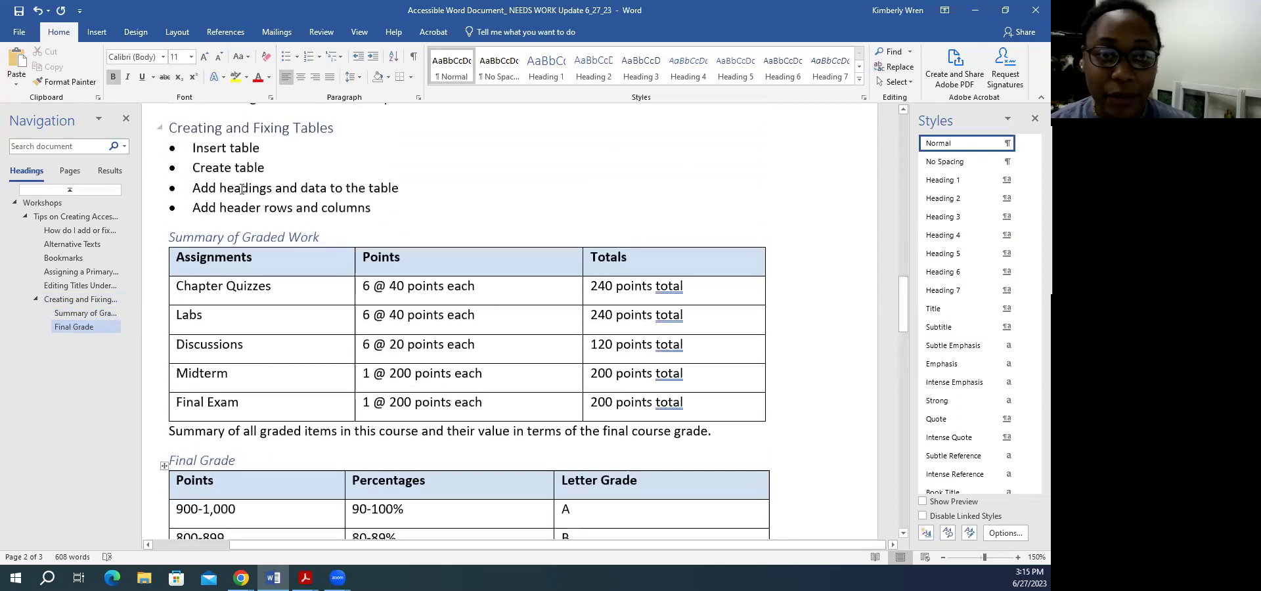
{"action": "scroll", "coordinate": [210, 417], "scroll_direction": "down", "scroll_amount": 5}
{"action": "left_click", "coordinate": [210, 417]}
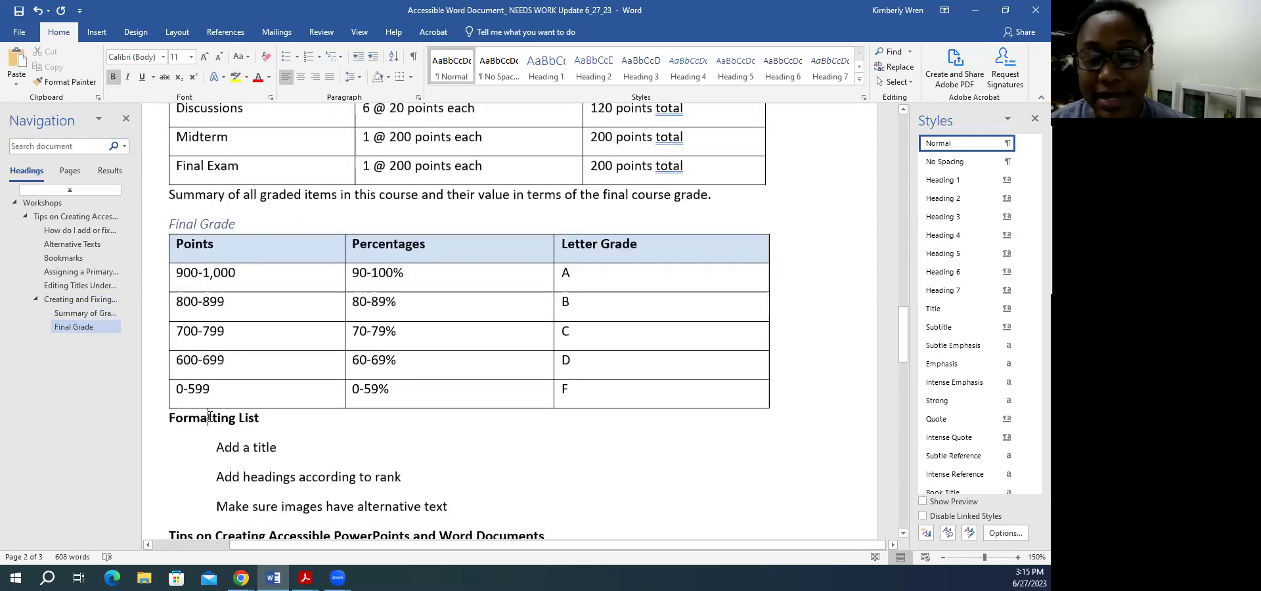
{"action": "left_click", "coordinate": [943, 216]}
- Apply the Heading 2 style to "Tips on Creating Accessible PowerPoints and Word Documents" and compare it with the "Tips on Creating Accessible PDFs" heading
{"action": "scroll", "coordinate": [331, 475], "scroll_direction": "down", "scroll_amount": 1}
{"action": "scroll", "coordinate": [331, 475], "scroll_direction": "down", "scroll_amount": 2}
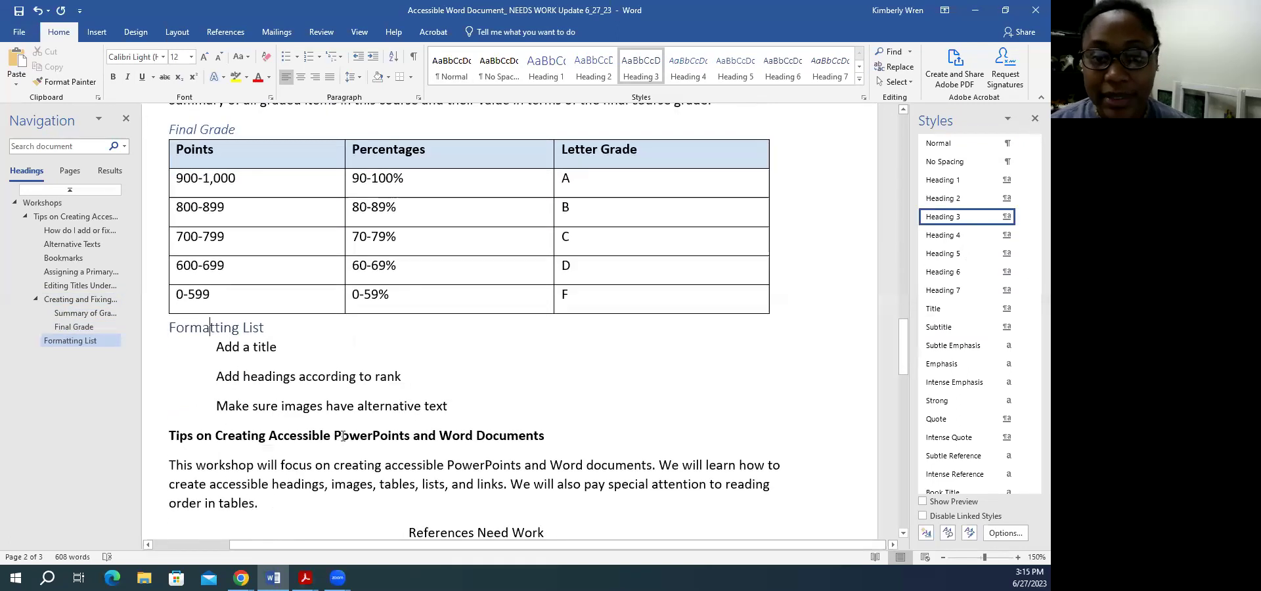
{"action": "left_click", "coordinate": [403, 436]}
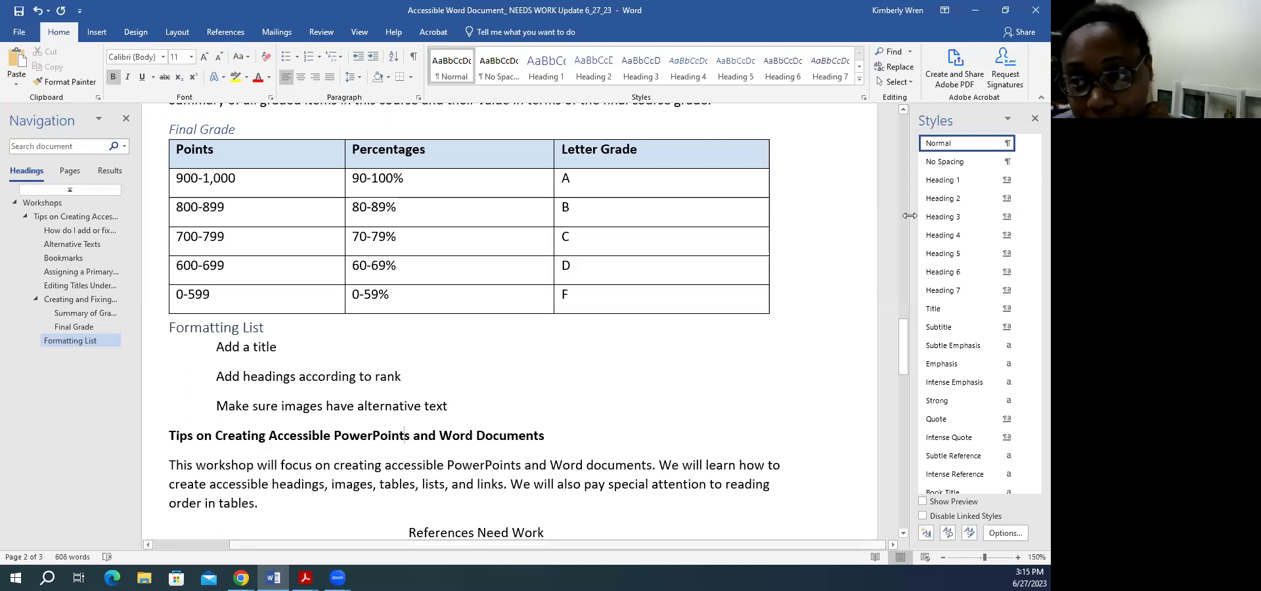
{"action": "left_click", "coordinate": [942, 198]}
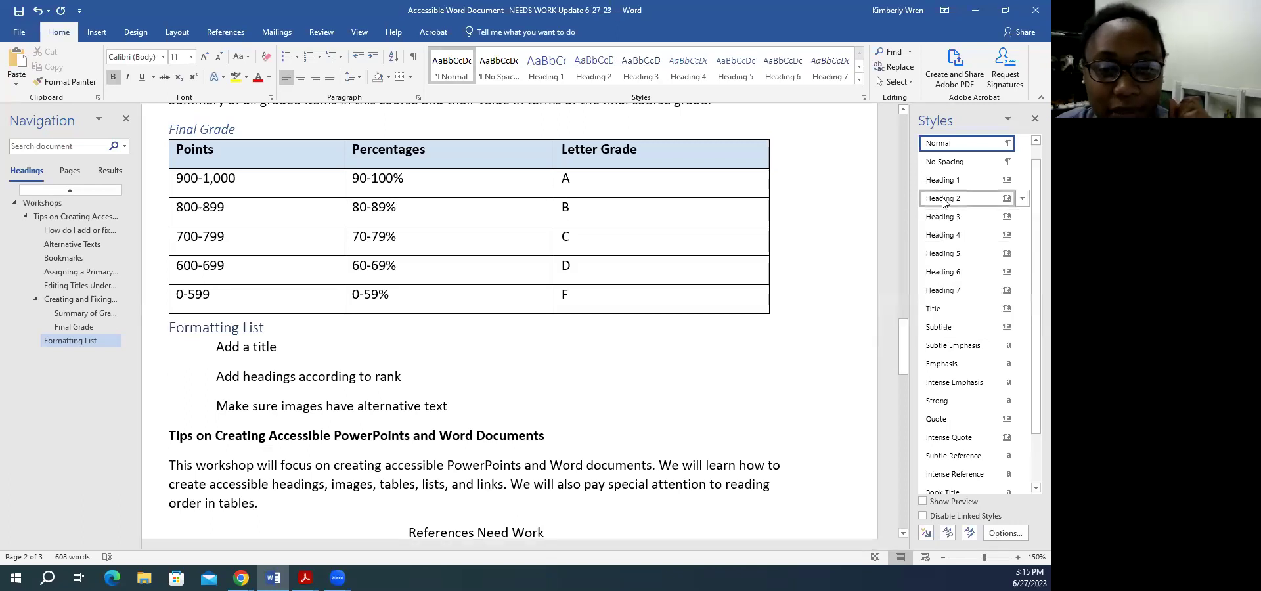
{"action": "scroll", "coordinate": [664, 453], "scroll_direction": "up", "scroll_amount": 13}
{"action": "scroll", "coordinate": [664, 453], "scroll_direction": "up", "scroll_amount": 20}
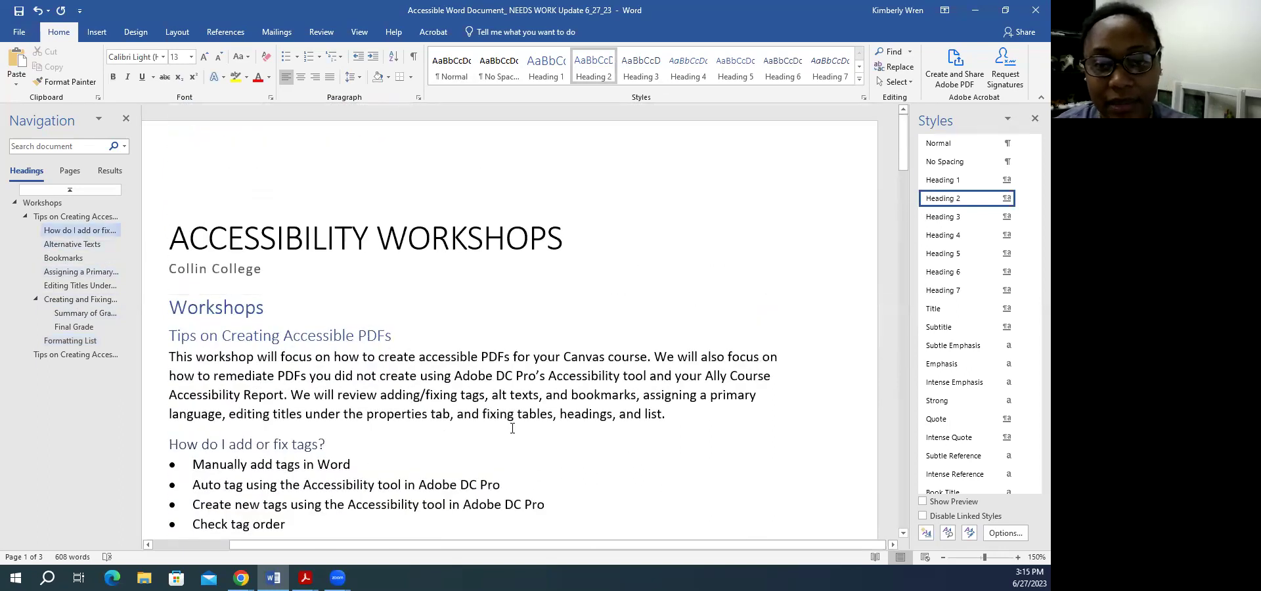
{"action": "scroll", "coordinate": [512, 428], "scroll_direction": "down", "scroll_amount": 5}
{"action": "scroll", "coordinate": [333, 241], "scroll_direction": "up", "scroll_amount": 4}
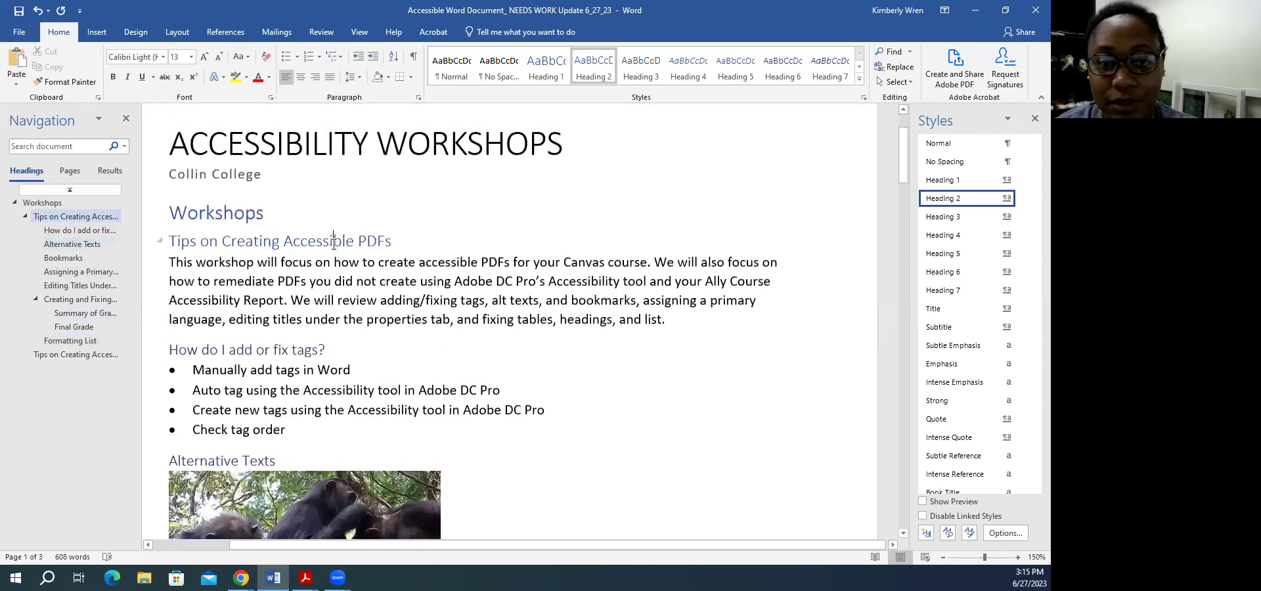
{"action": "scroll", "coordinate": [574, 497], "scroll_direction": "down", "scroll_amount": 20}
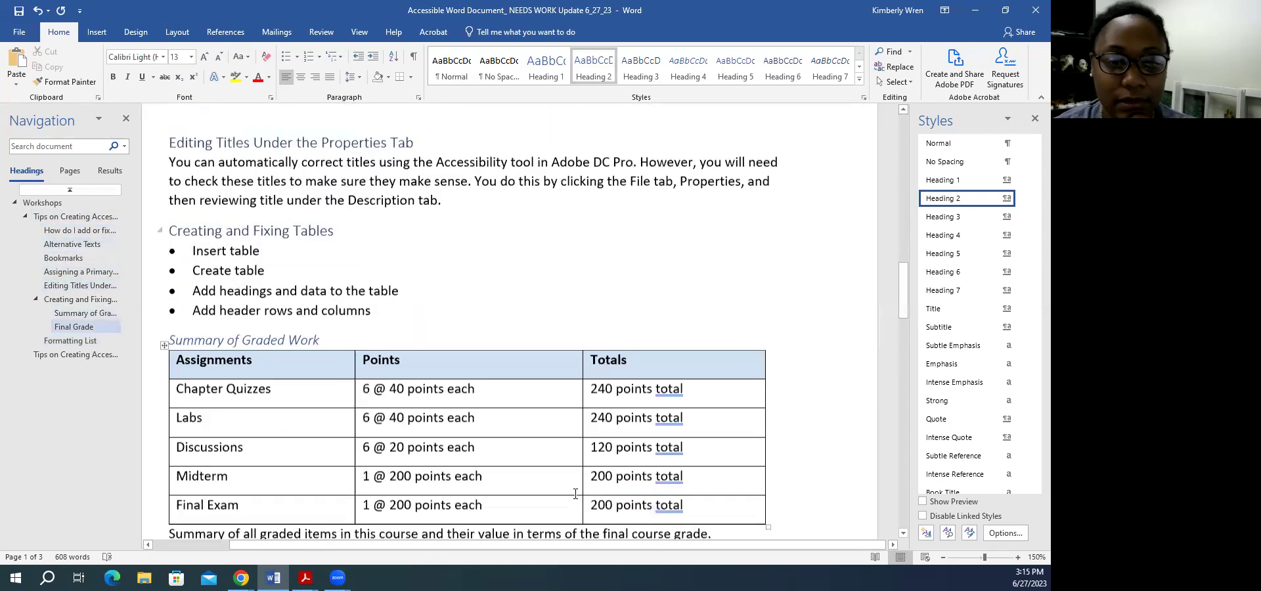
- Apply the Heading 2 style to the "References Need Work" line
{"action": "scroll", "coordinate": [575, 493], "scroll_direction": "down", "scroll_amount": 6}
{"action": "left_click", "coordinate": [486, 353]}
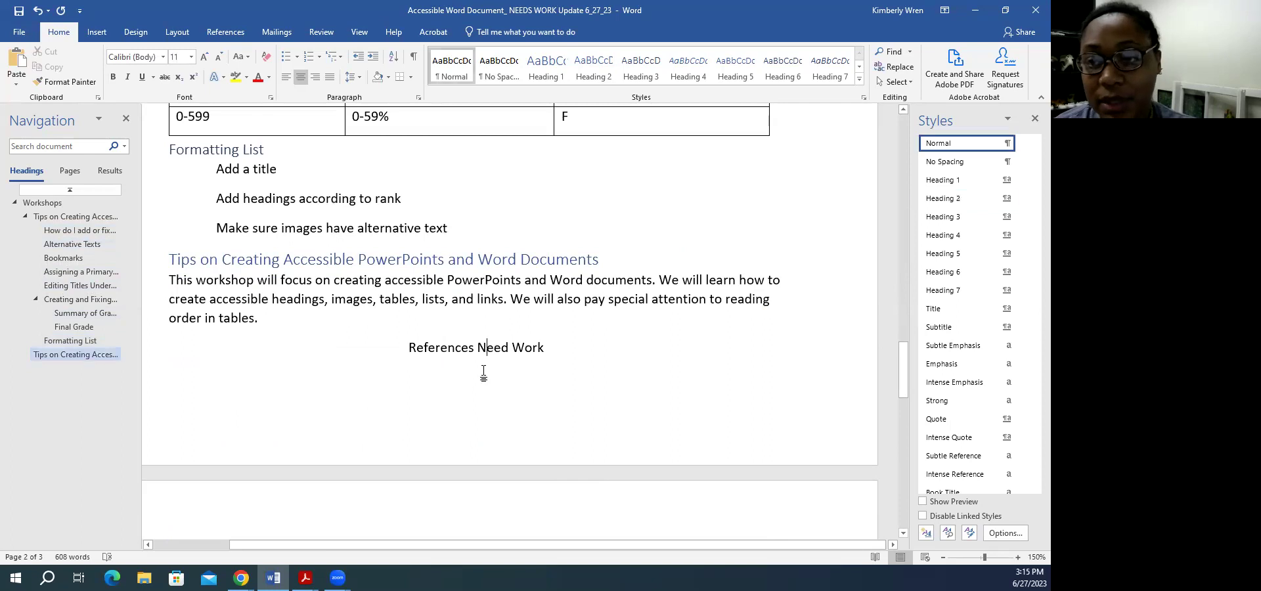
{"action": "left_click", "coordinate": [943, 198]}
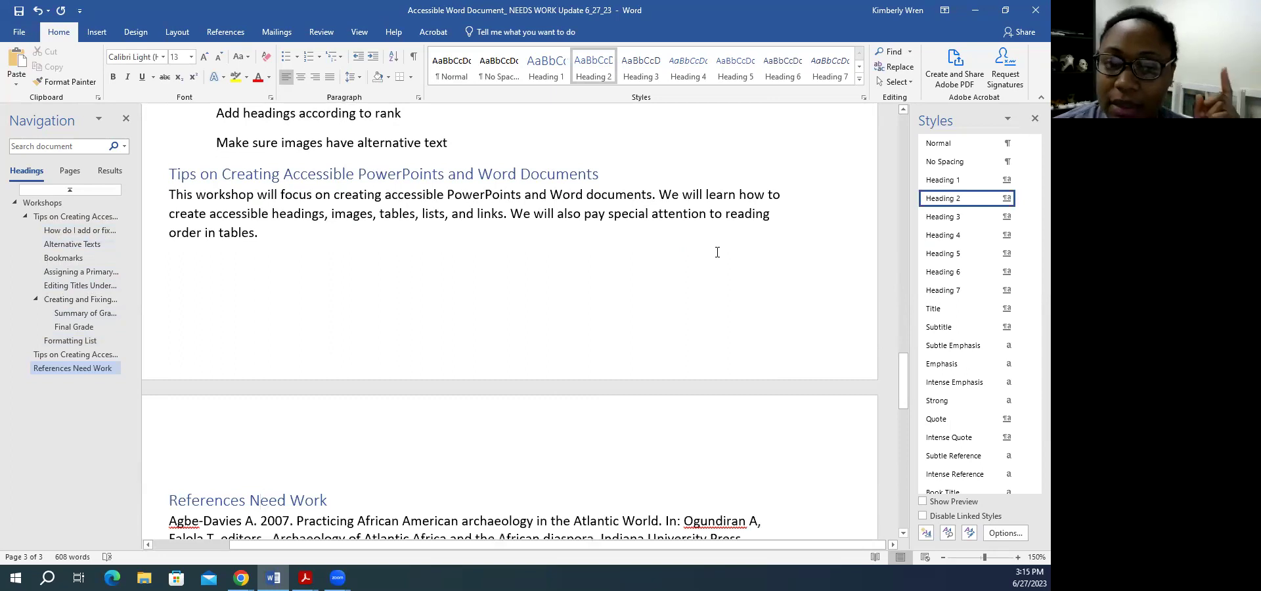
{"action": "scroll", "coordinate": [623, 285], "scroll_direction": "up", "scroll_amount": 2}
{"action": "scroll", "coordinate": [304, 388], "scroll_direction": "down", "scroll_amount": 2}
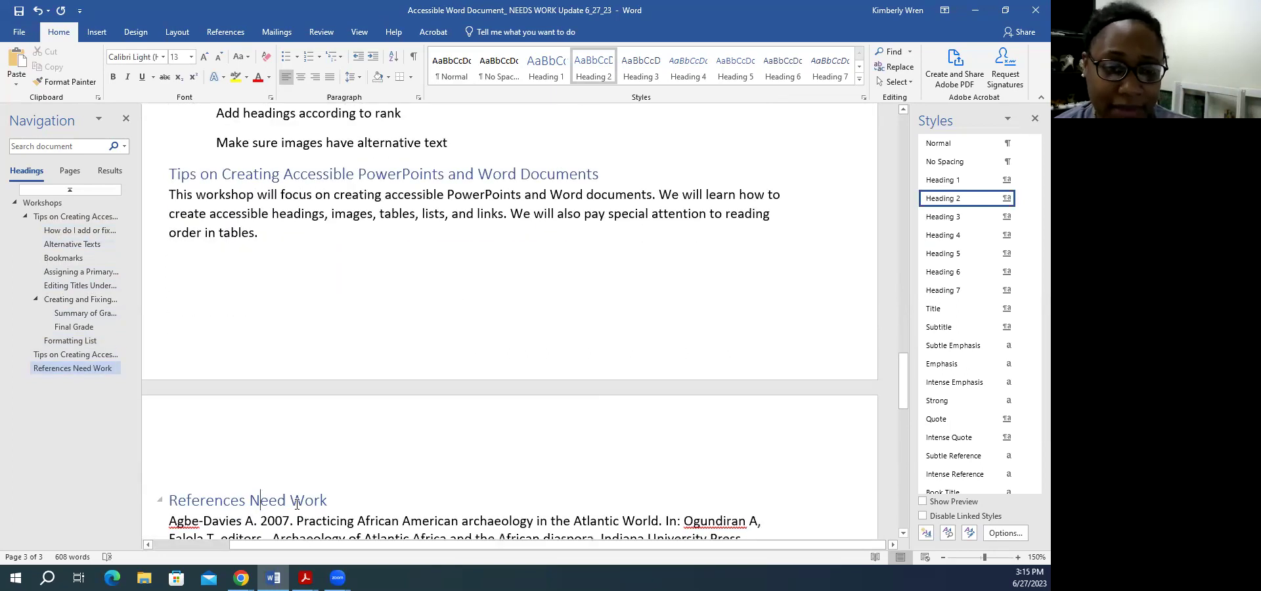
- Center the "References Need Work" heading, trying bold on it and removing the bold again
{"action": "triple_click", "coordinate": [294, 501]}
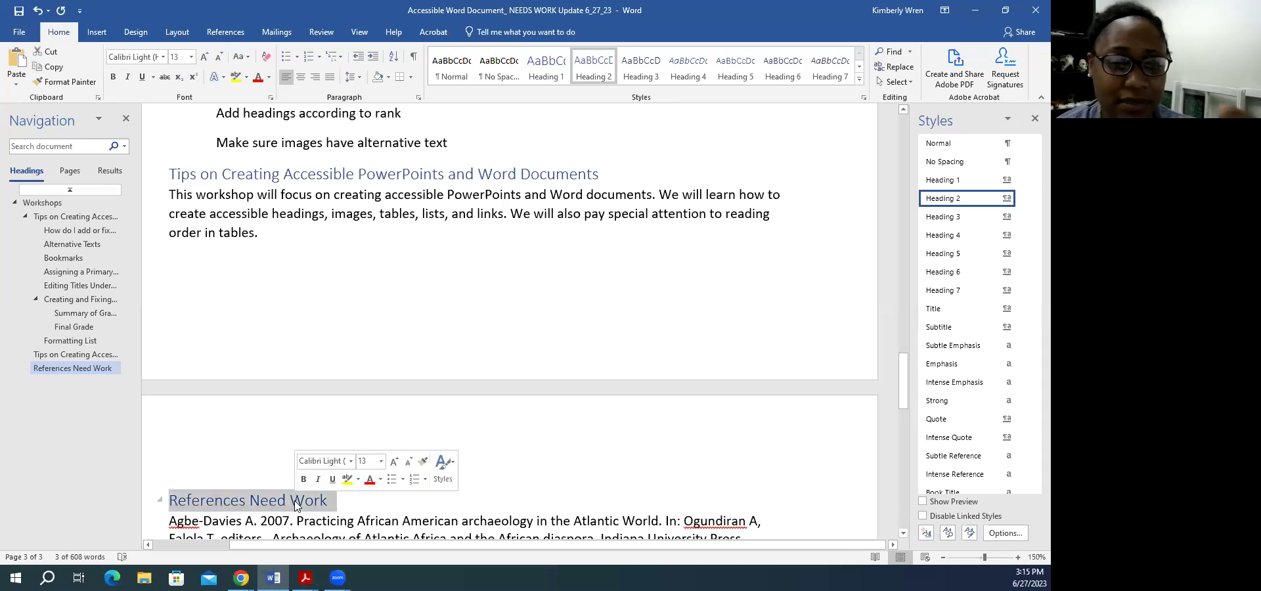
{"action": "left_click", "coordinate": [304, 479]}
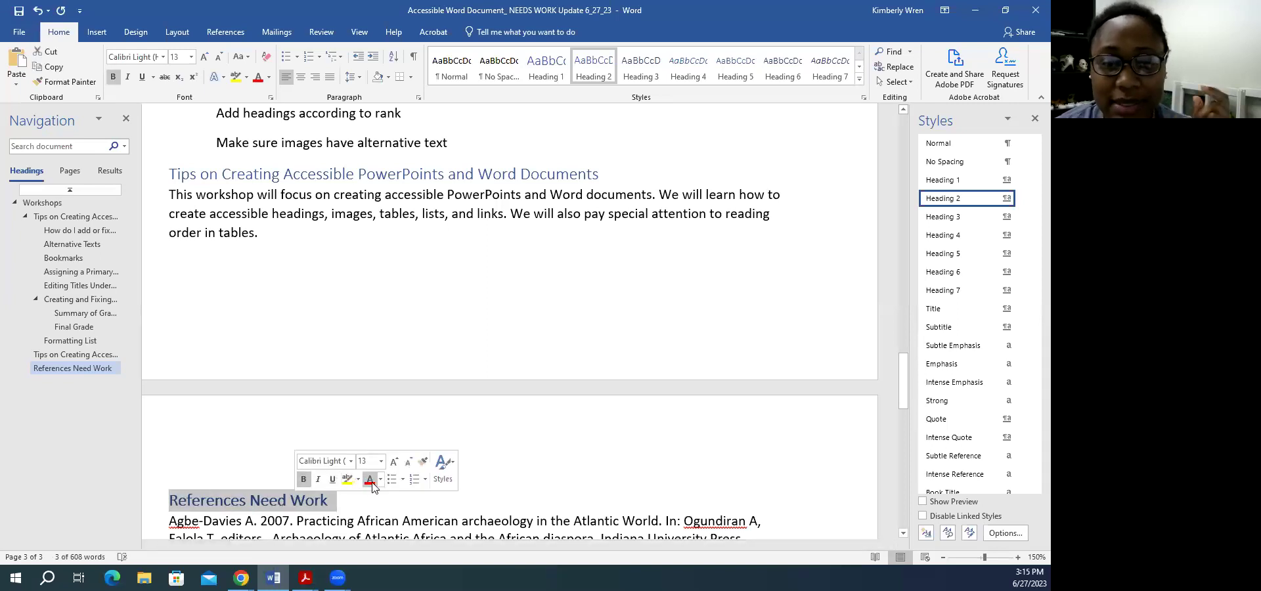
{"action": "left_click", "coordinate": [301, 77]}
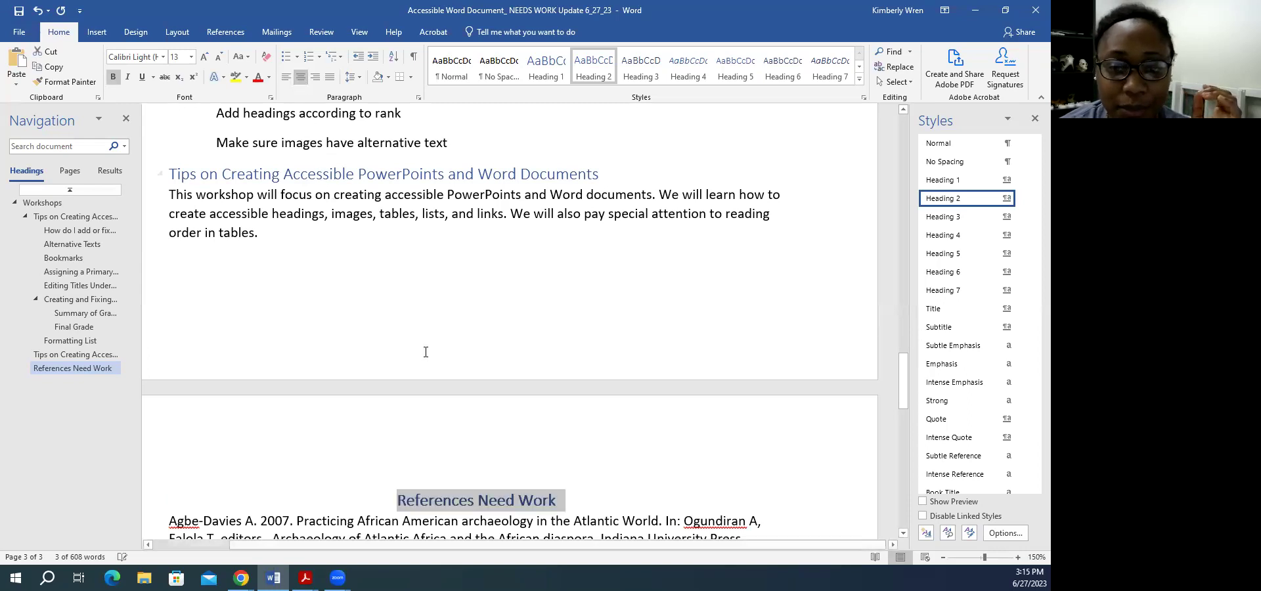
{"action": "left_click", "coordinate": [467, 501]}
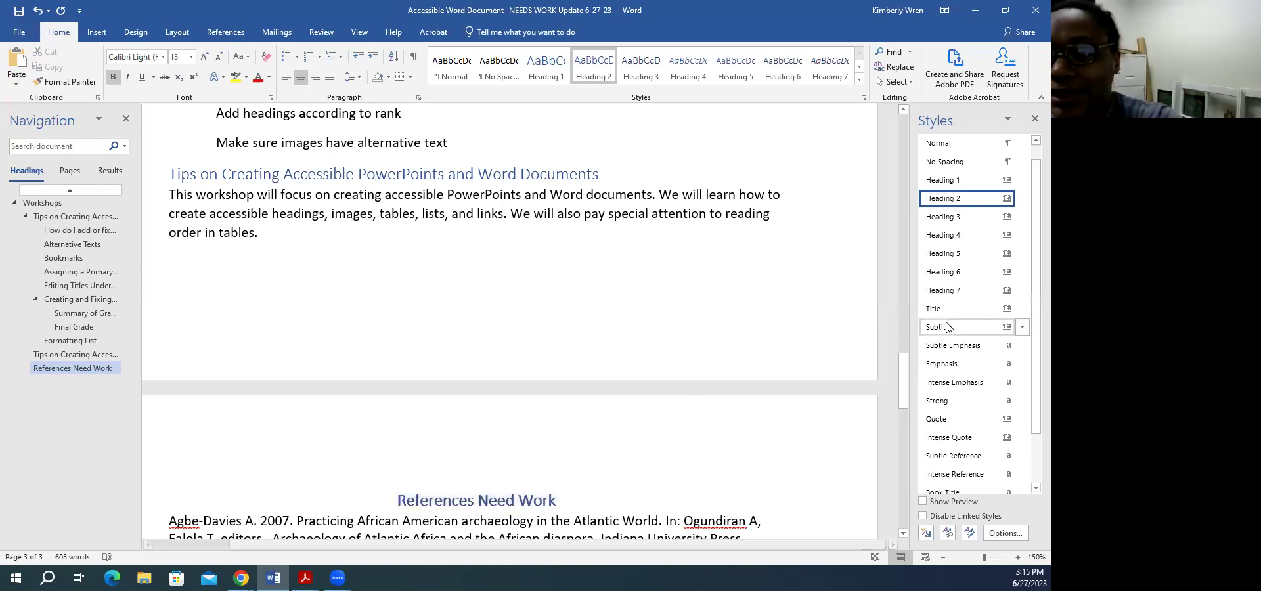
{"action": "triple_click", "coordinate": [519, 502]}
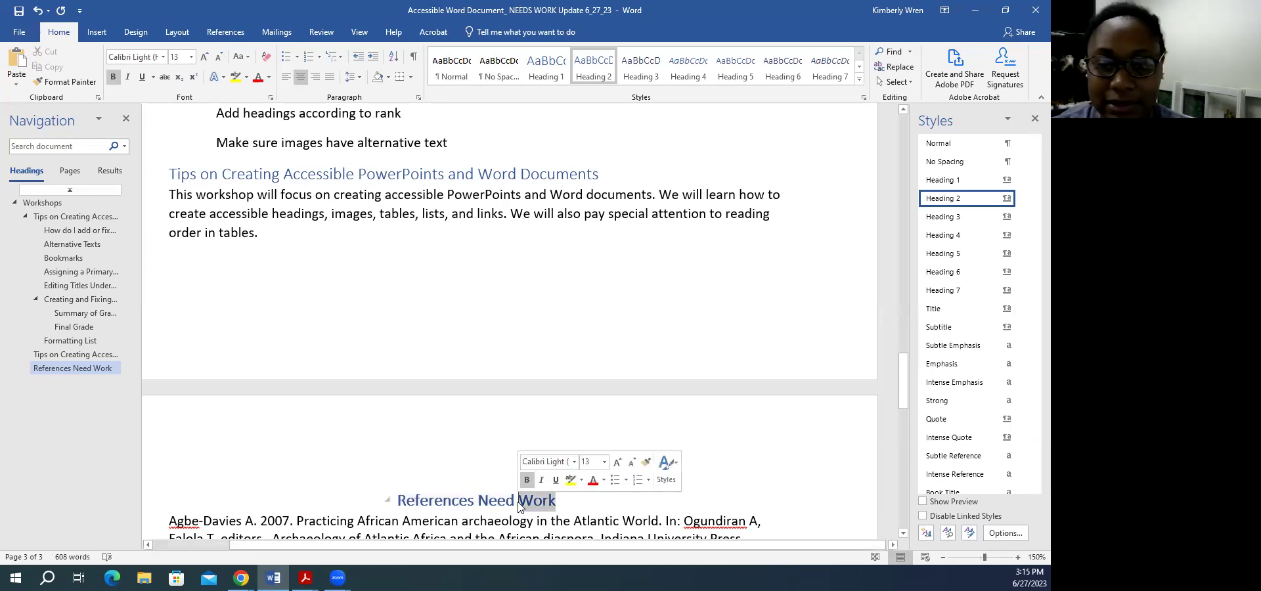
{"action": "left_click", "coordinate": [487, 503]}
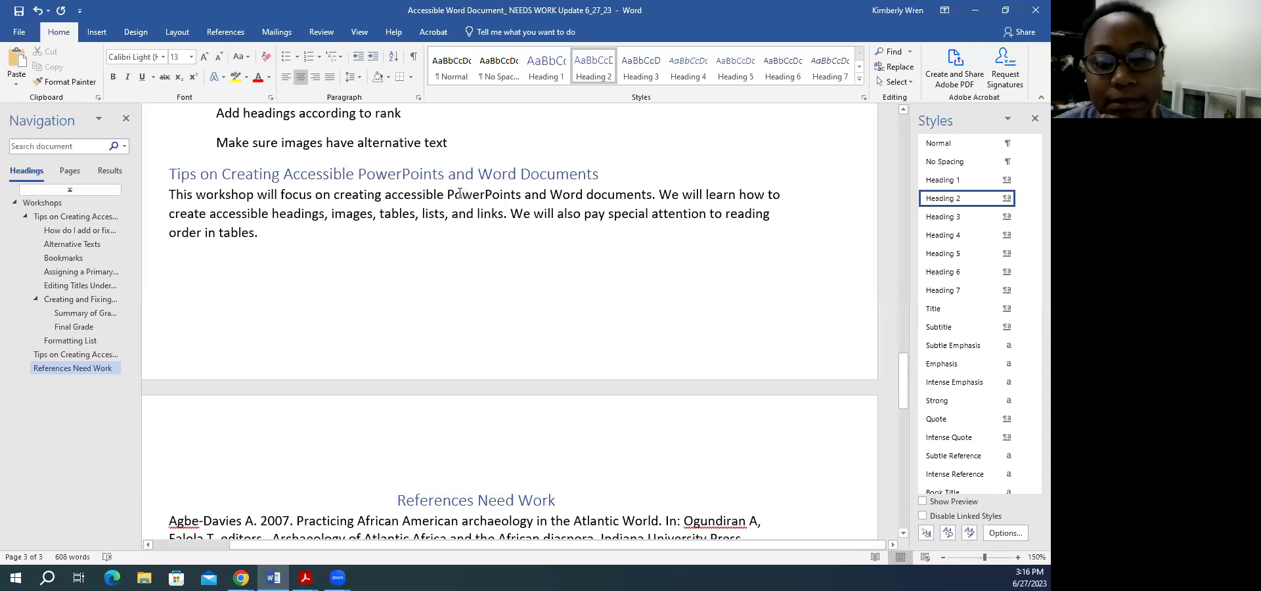
- Turn on the First Column table style option for the "Summary of Graded Work" table
{"action": "scroll", "coordinate": [527, 209], "scroll_direction": "up", "scroll_amount": 12}
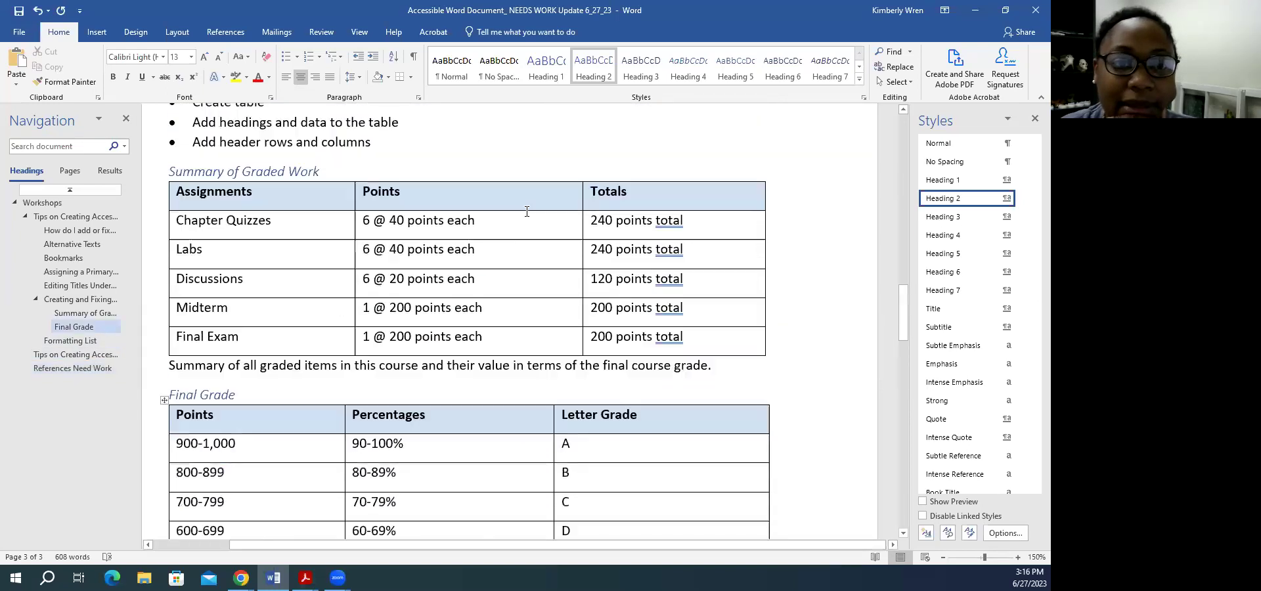
{"action": "scroll", "coordinate": [526, 213], "scroll_direction": "down", "scroll_amount": 3}
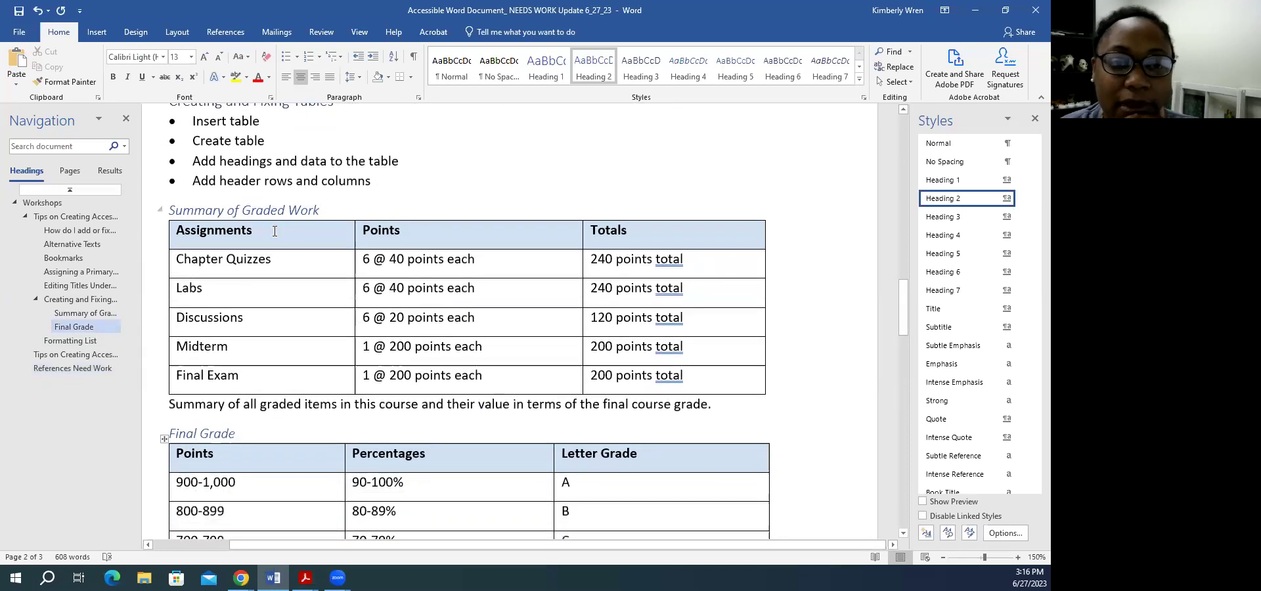
{"action": "left_click", "coordinate": [278, 237]}
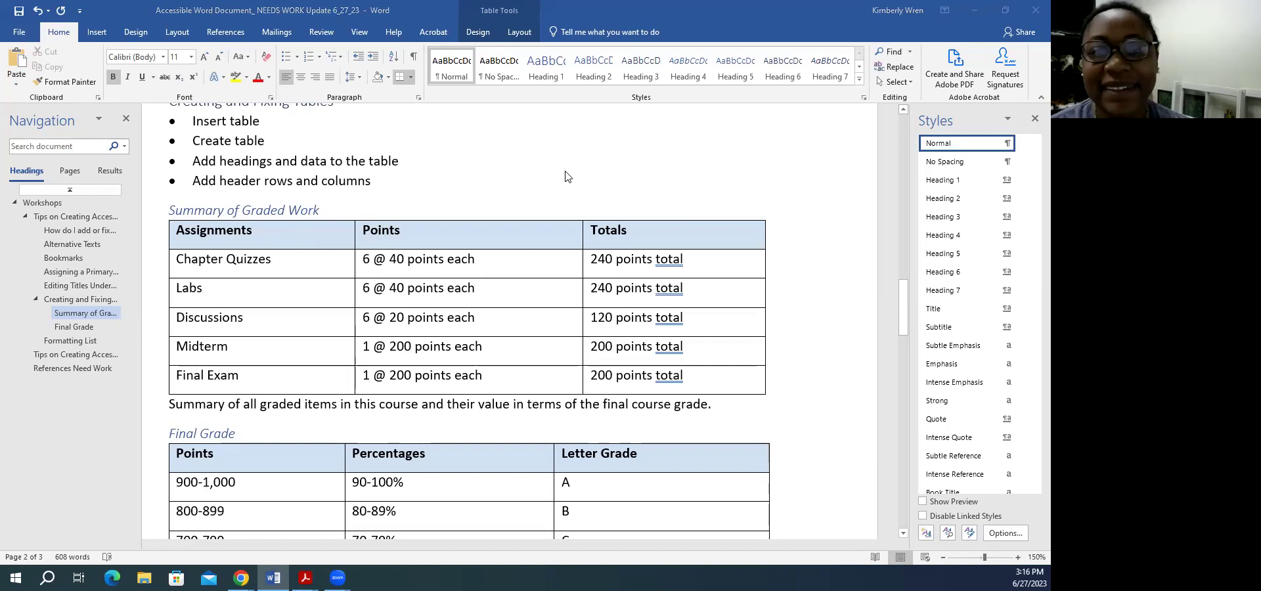
{"action": "left_click", "coordinate": [297, 238]}
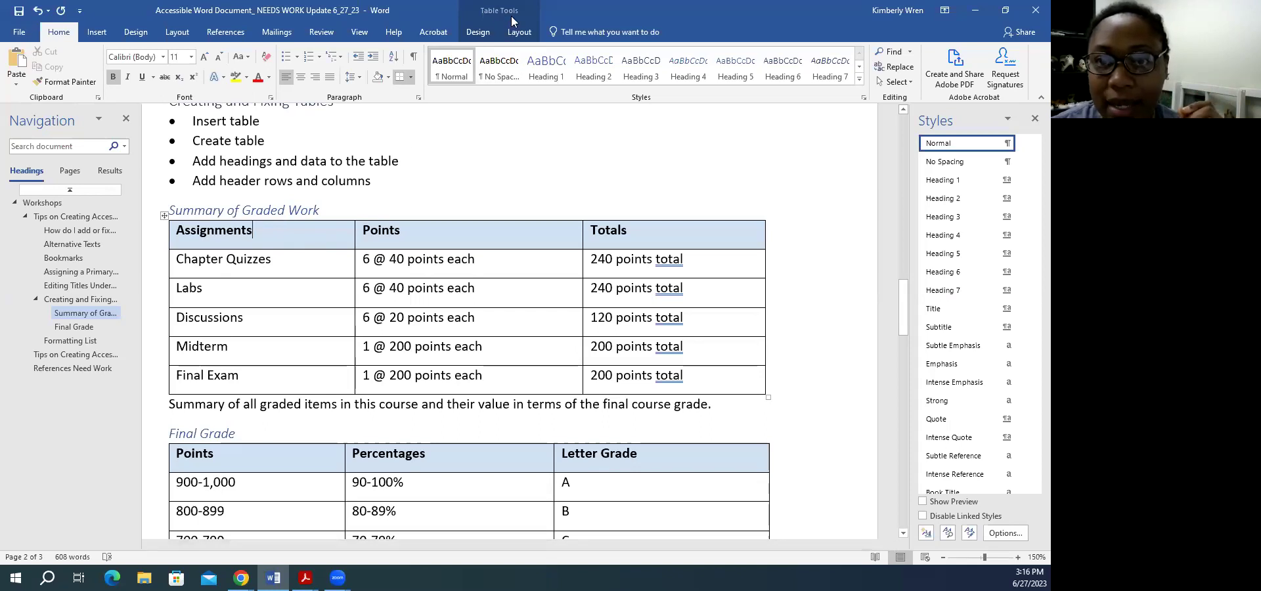
{"action": "left_click_drag", "start_coordinate": [511, 21], "coordinate": [779, 112]}
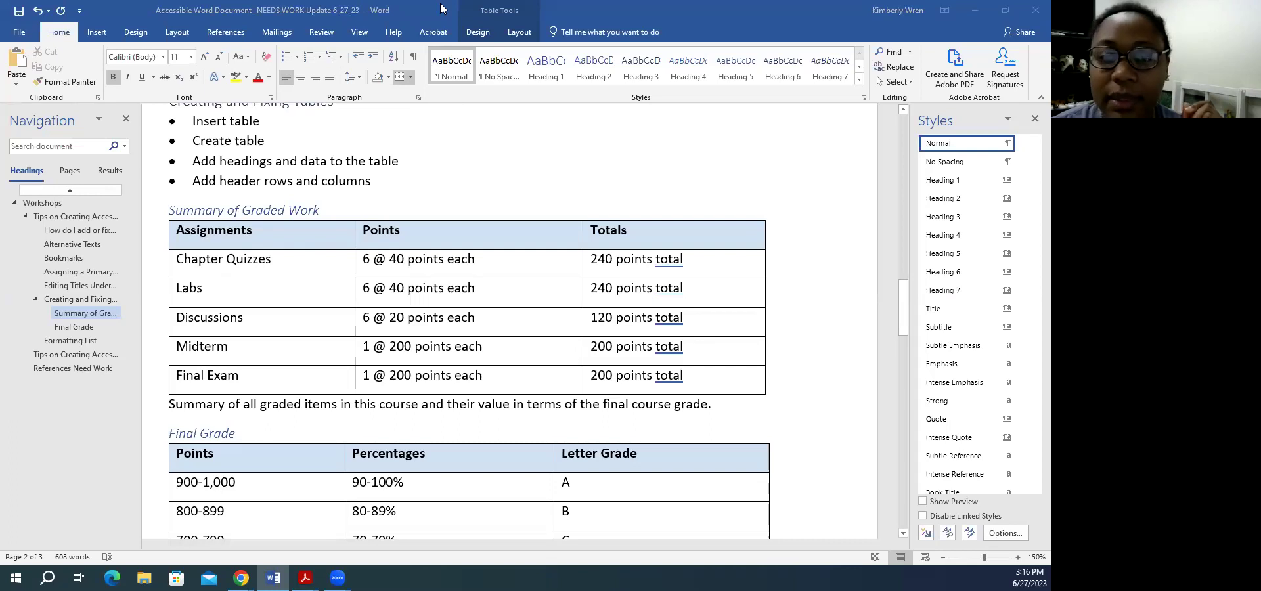
{"action": "left_click", "coordinate": [502, 13]}
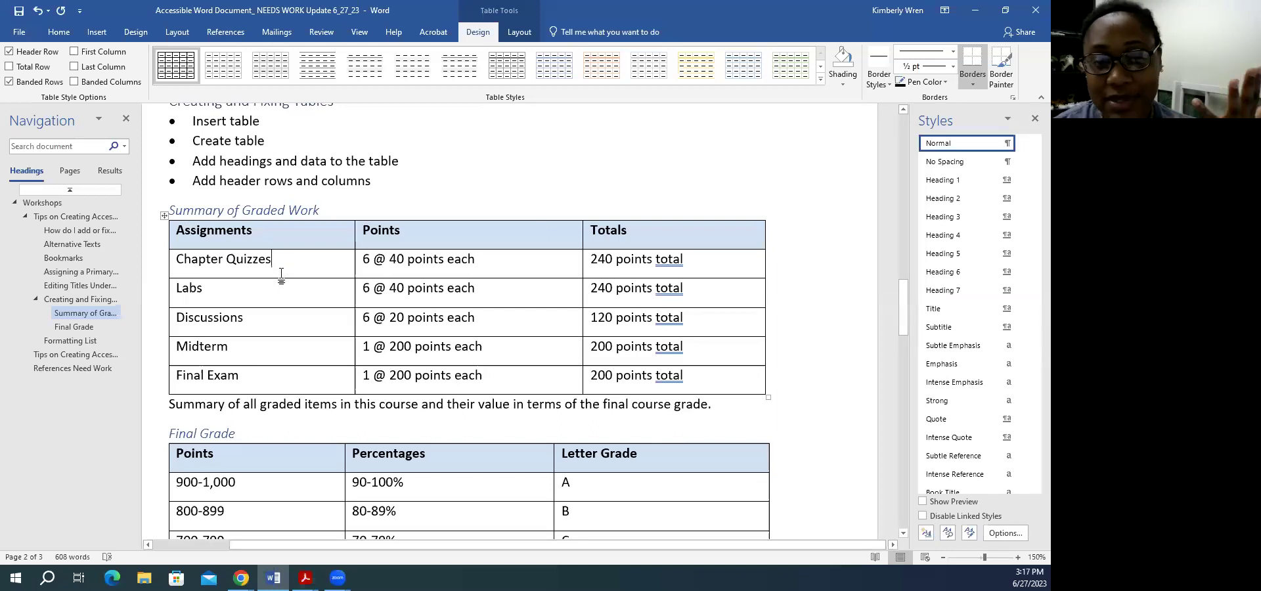
{"action": "left_click", "coordinate": [74, 52]}
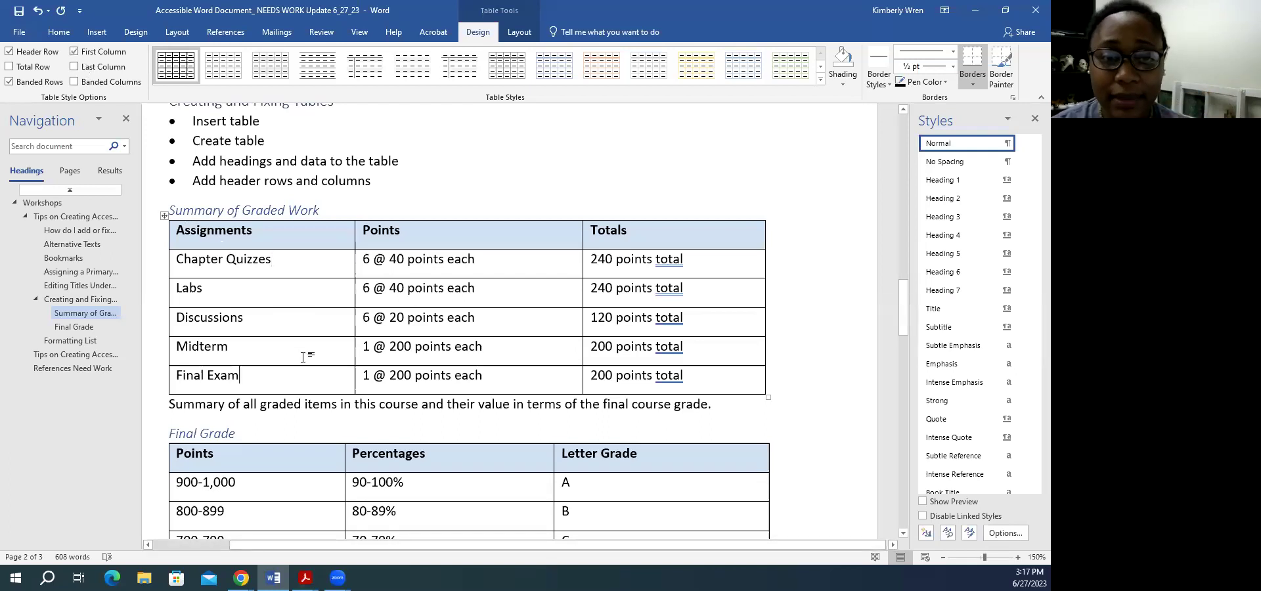
- Open the table properties of "Summary of Graded Work" and review row 1's options for breaking across pages and repeating as header row
{"action": "right_click", "coordinate": [287, 244]}
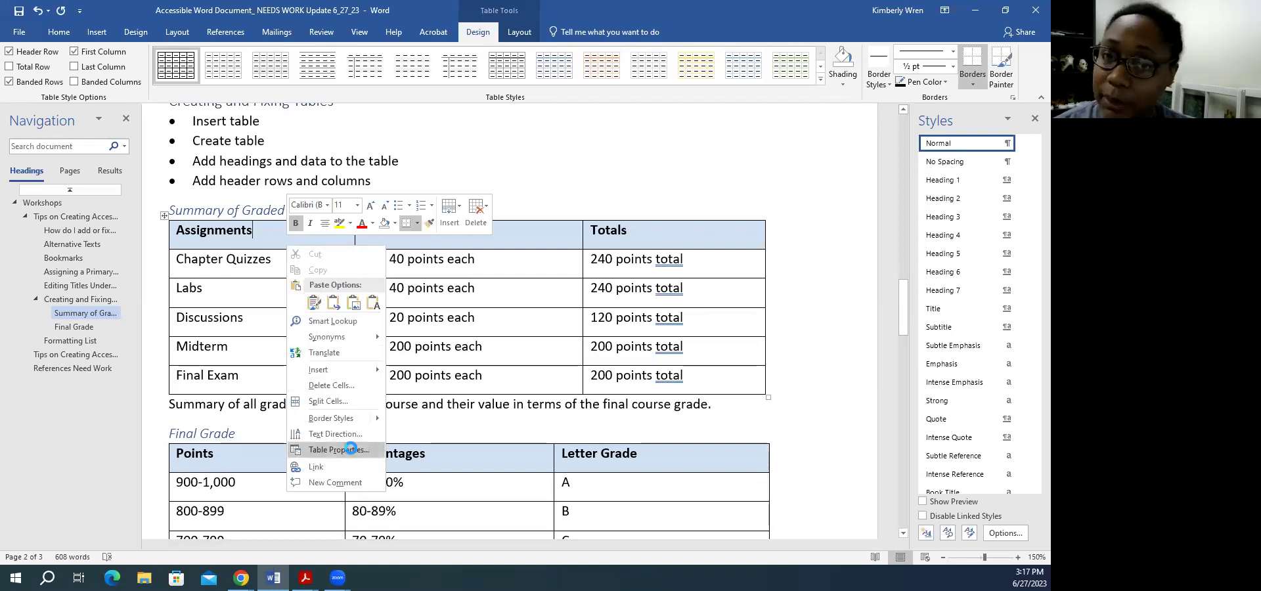
{"action": "left_click", "coordinate": [352, 450]}
{"action": "left_click", "coordinate": [414, 166]}
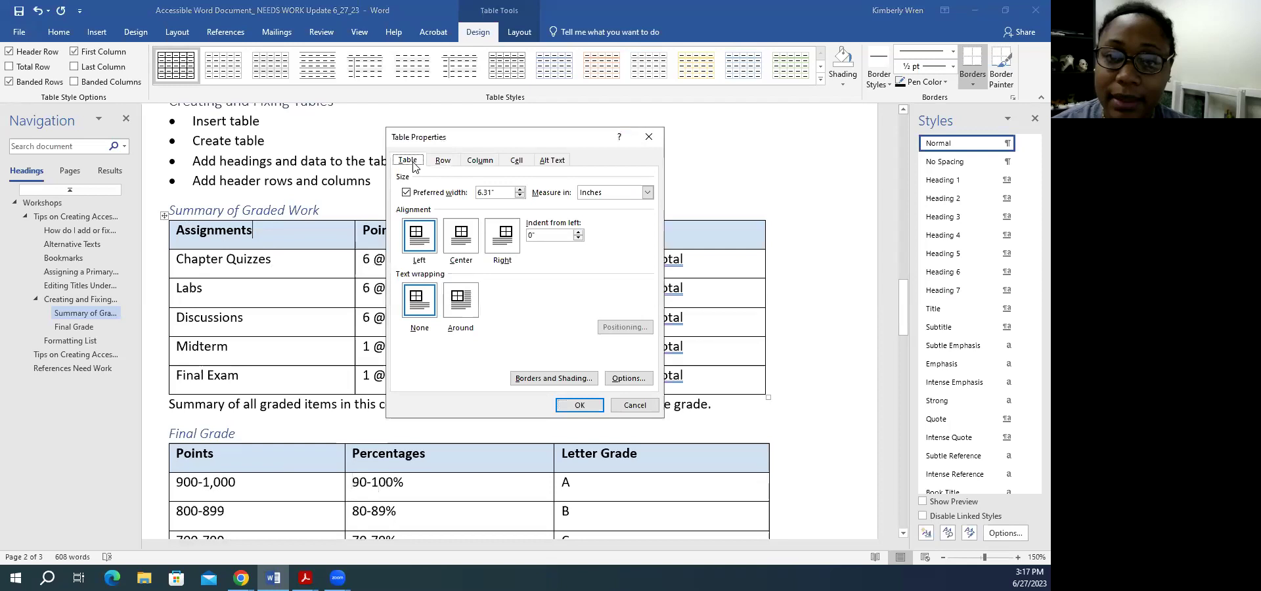
{"action": "left_click", "coordinate": [444, 165]}
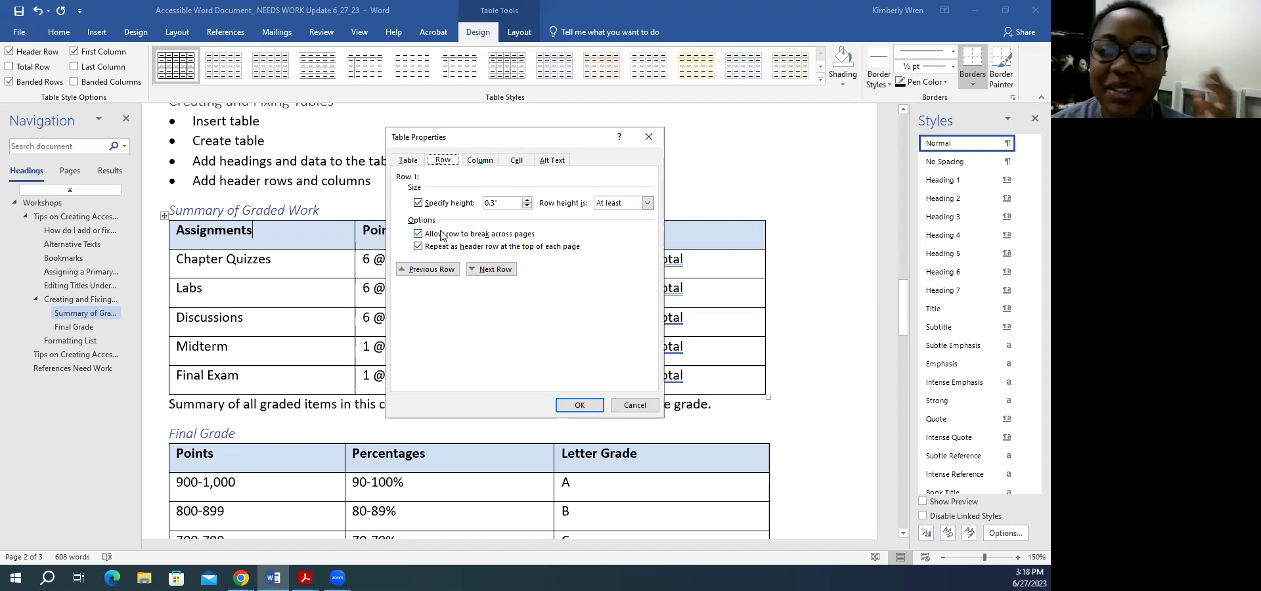
{"action": "left_click", "coordinate": [419, 234]}
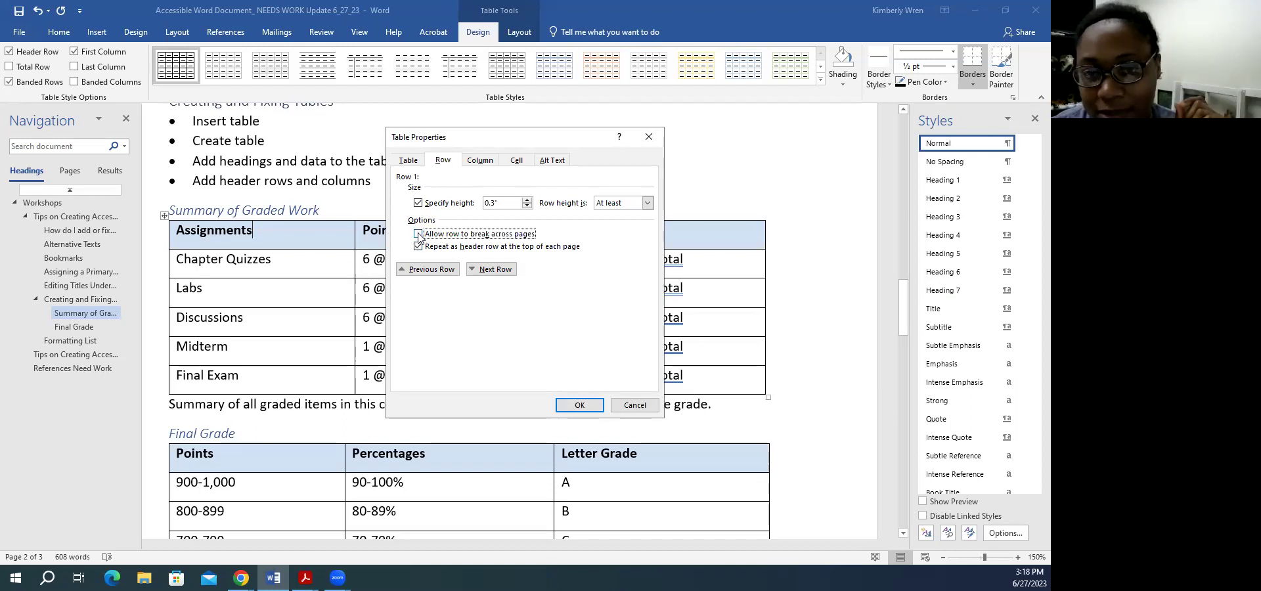
{"action": "left_click", "coordinate": [419, 234]}
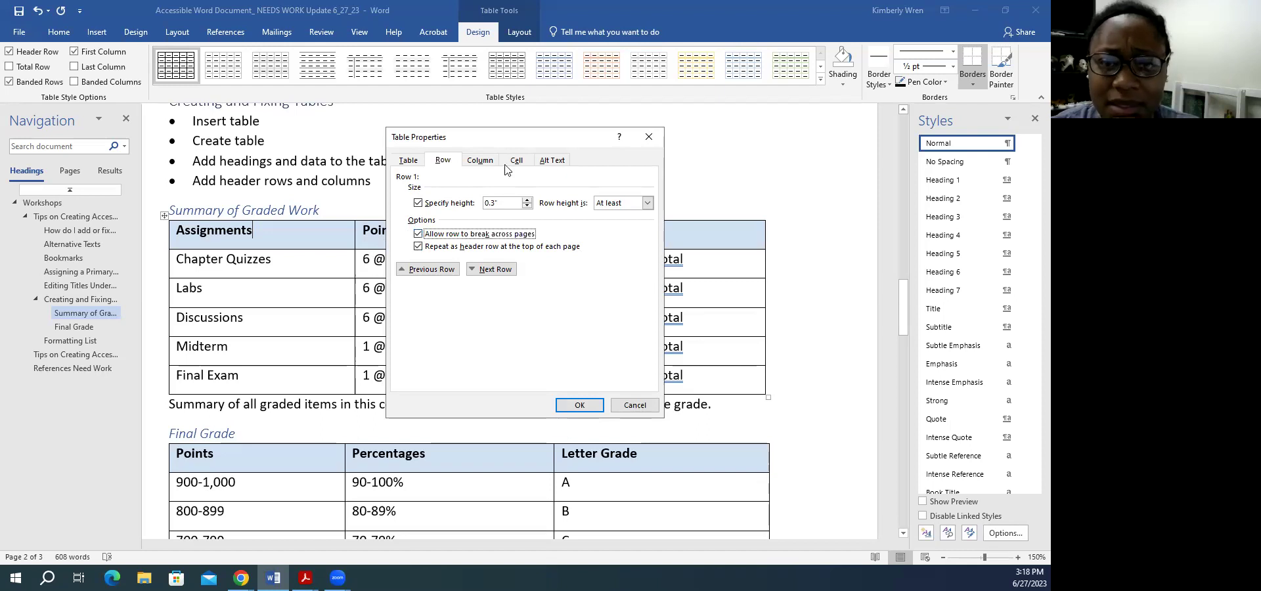
- Set the alternative text title of the graded-work table to "Summary of Graded Work"
{"action": "left_click", "coordinate": [551, 162]}
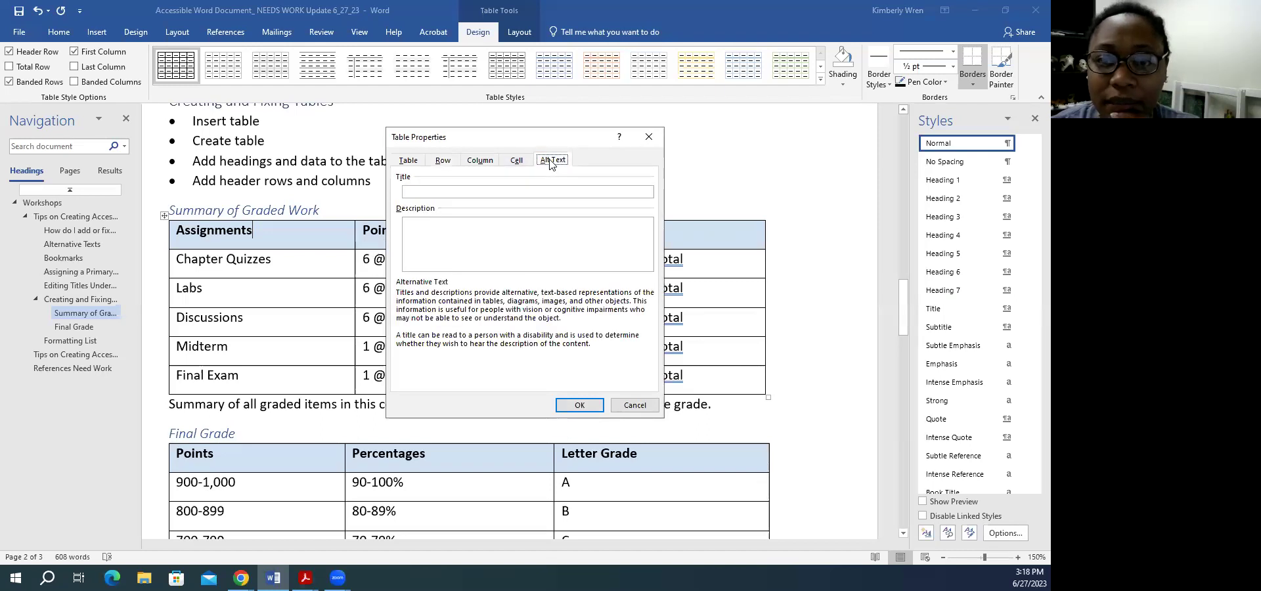
{"action": "left_click", "coordinate": [481, 191]}
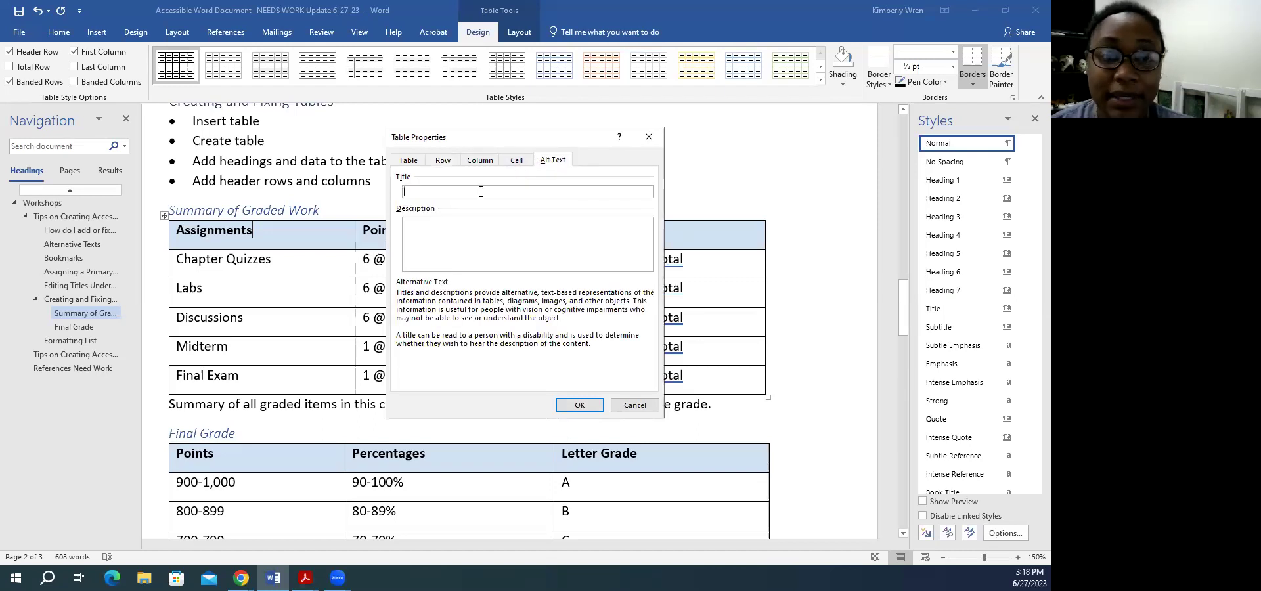
{"action": "type", "text": "Summary of Graded Work"}
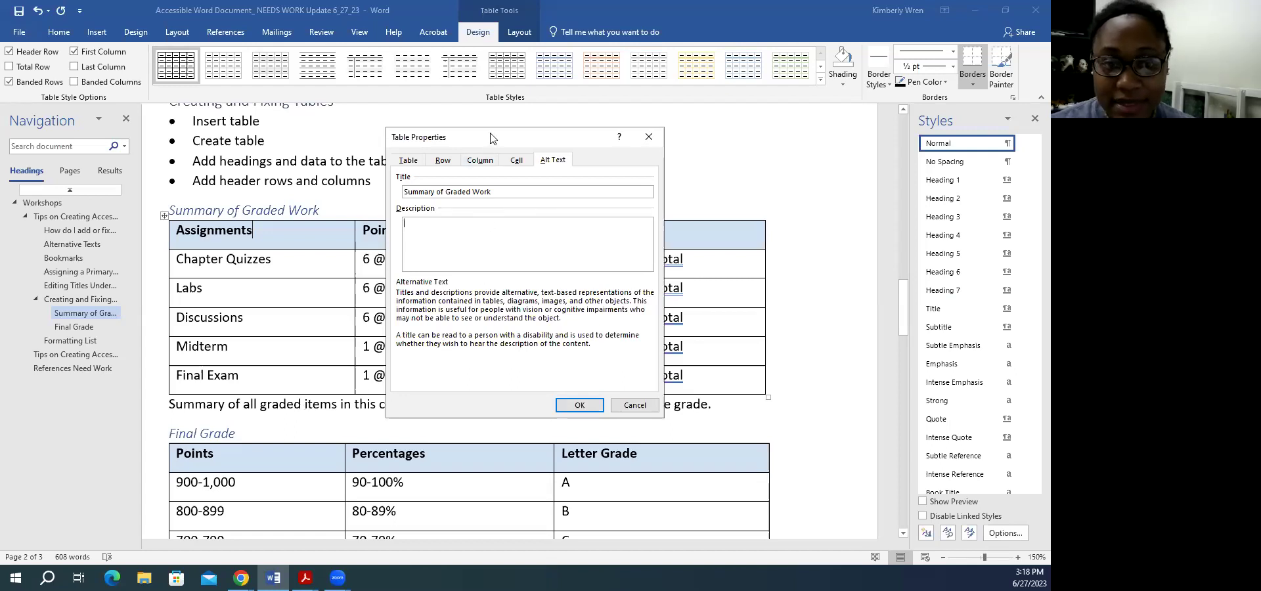
{"action": "left_click_drag", "start_coordinate": [489, 142], "coordinate": [506, 94]}
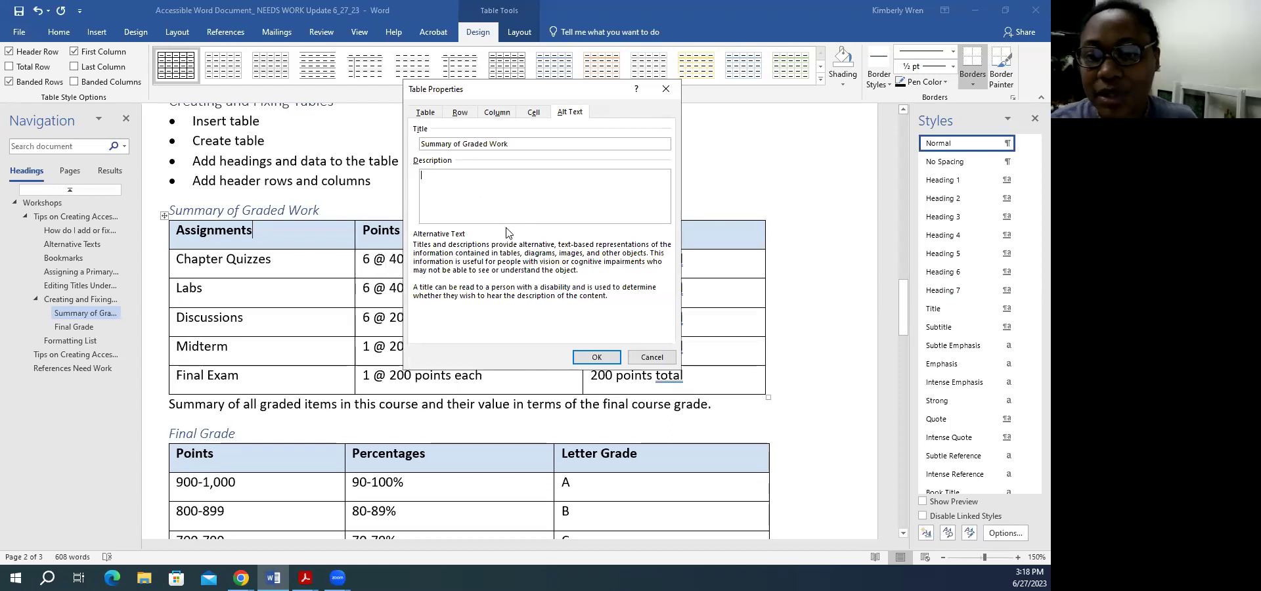
{"action": "left_click", "coordinate": [610, 361]}
- Copy the sentence below the graded-work table that summarizes the graded items and their value in the final course grade
{"action": "left_click_drag", "start_coordinate": [169, 405], "coordinate": [679, 410]}
{"action": "left_click", "coordinate": [680, 410]}
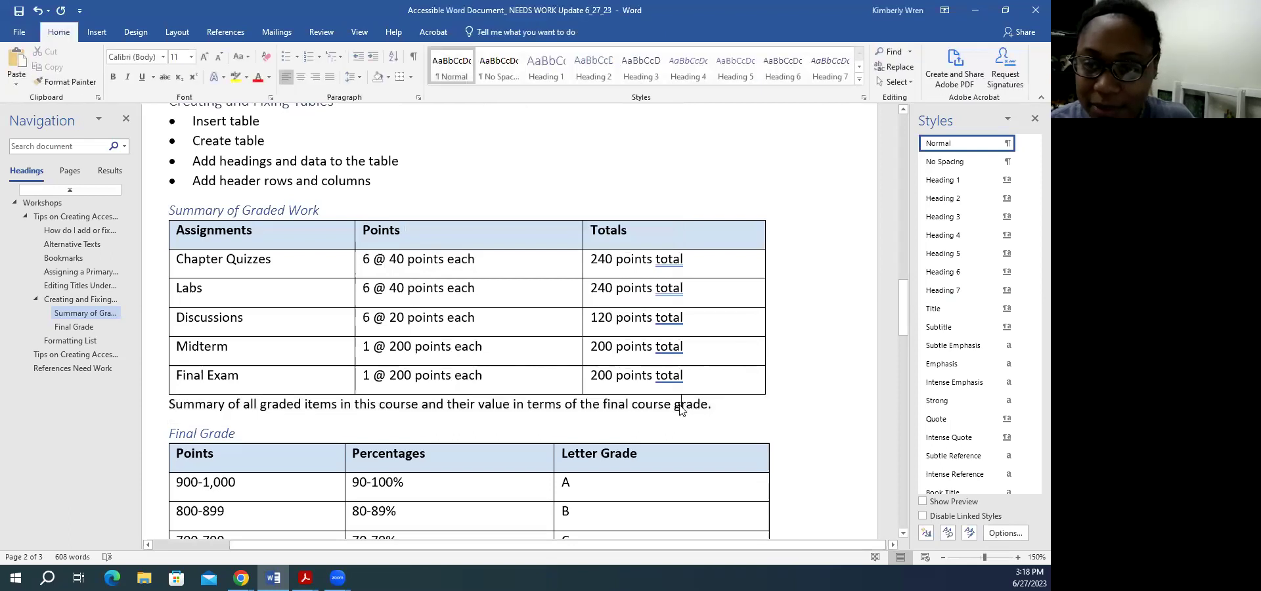
{"action": "left_click_drag", "start_coordinate": [169, 406], "coordinate": [709, 409]}
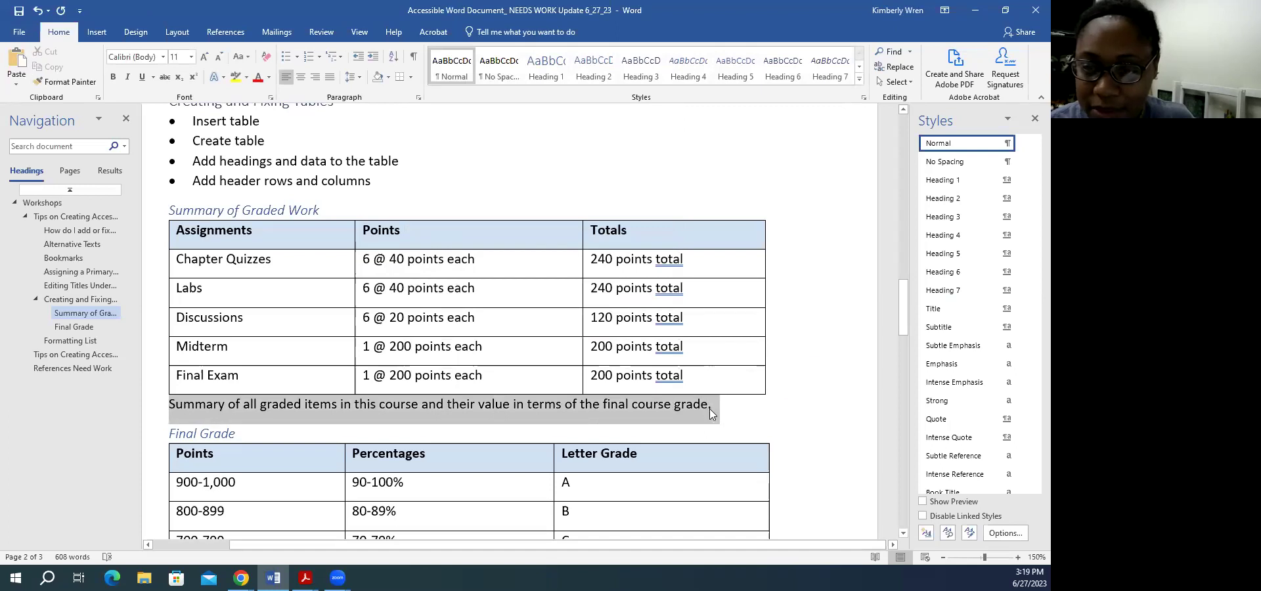
{"action": "right_click", "coordinate": [689, 407]}
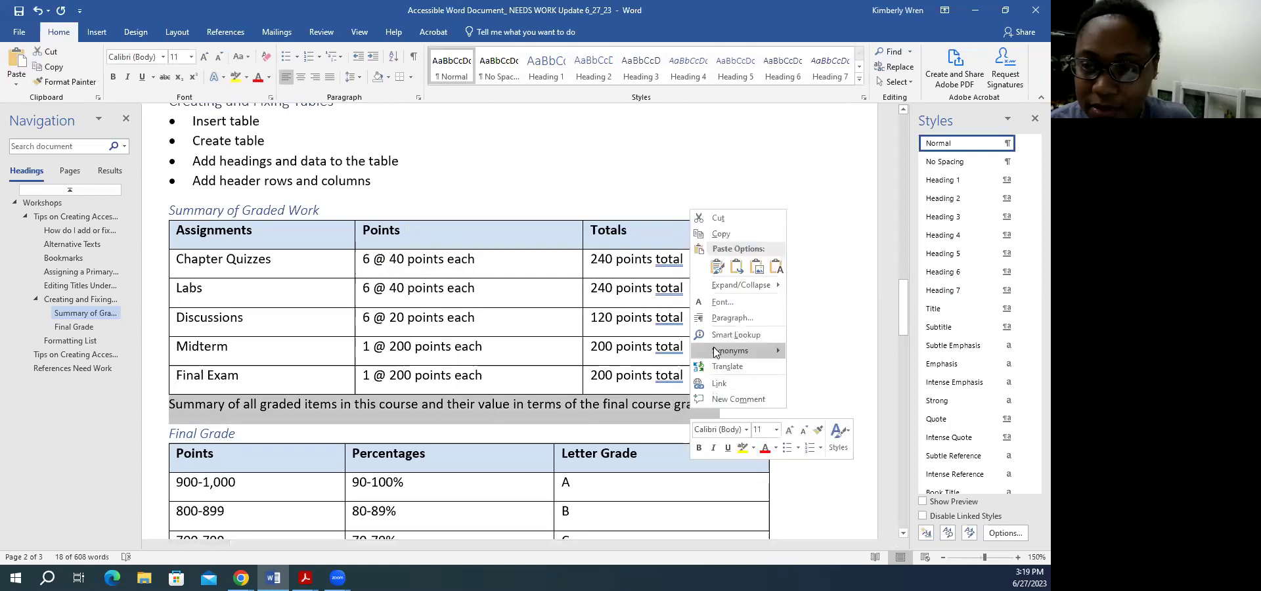
{"action": "left_click", "coordinate": [720, 233]}
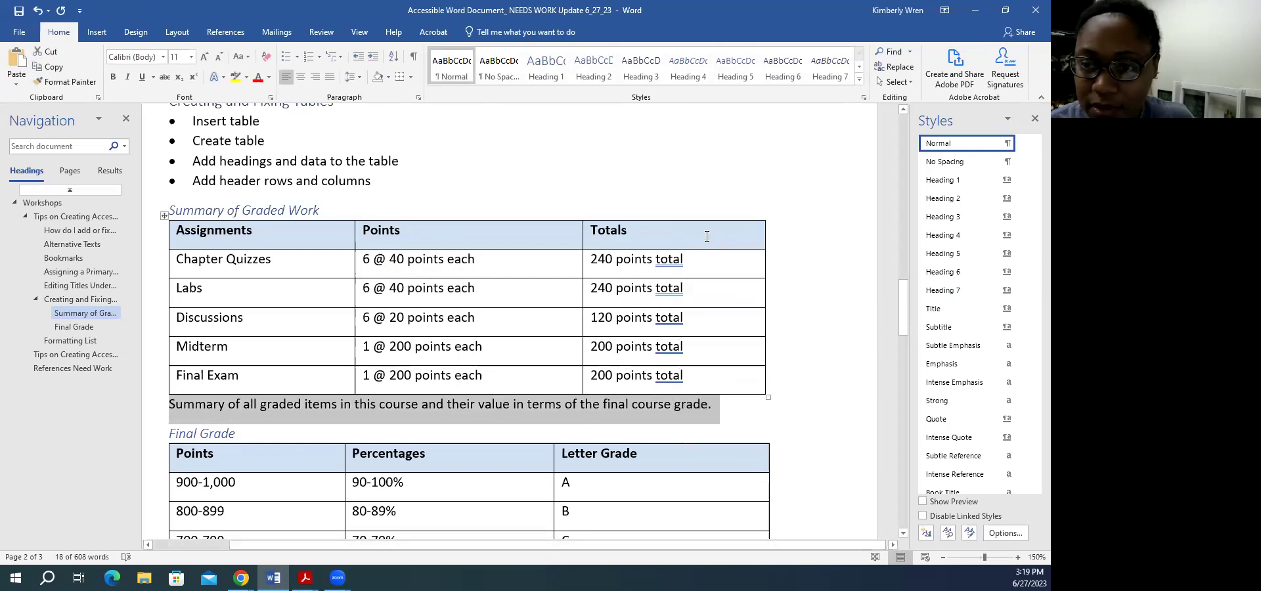
- Paste the copied sentence as the "Summary of Graded Work" table's alternative text description and delete the original sentence below the table
{"action": "left_click", "coordinate": [305, 270]}
{"action": "right_click", "coordinate": [304, 272]}
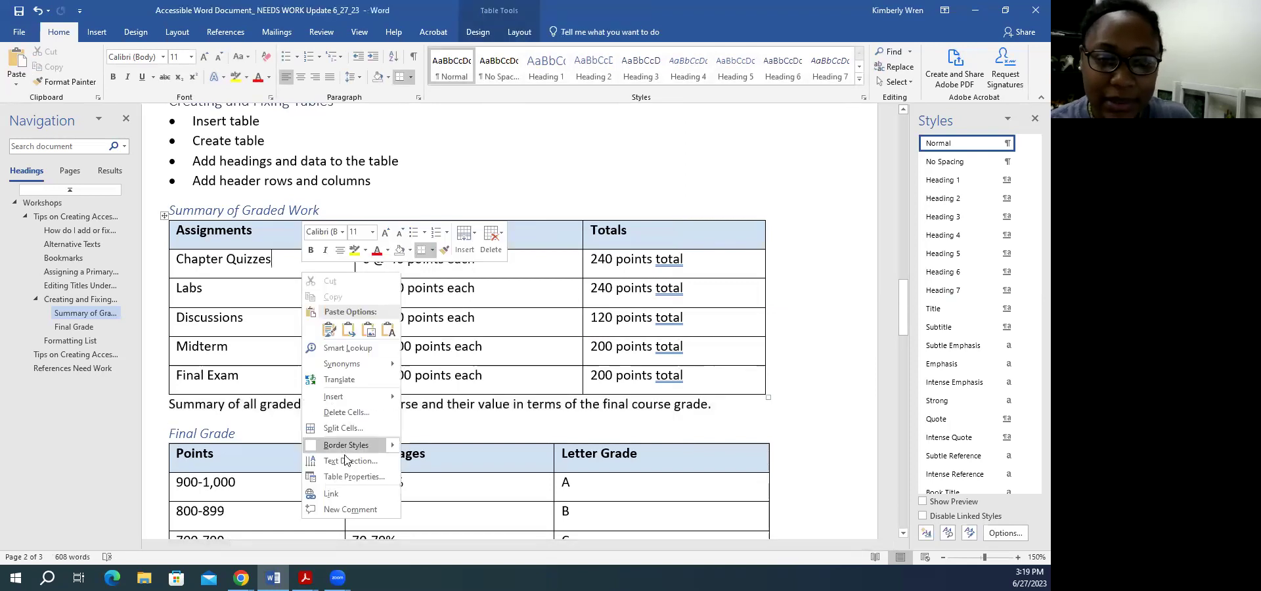
{"action": "left_click", "coordinate": [332, 477]}
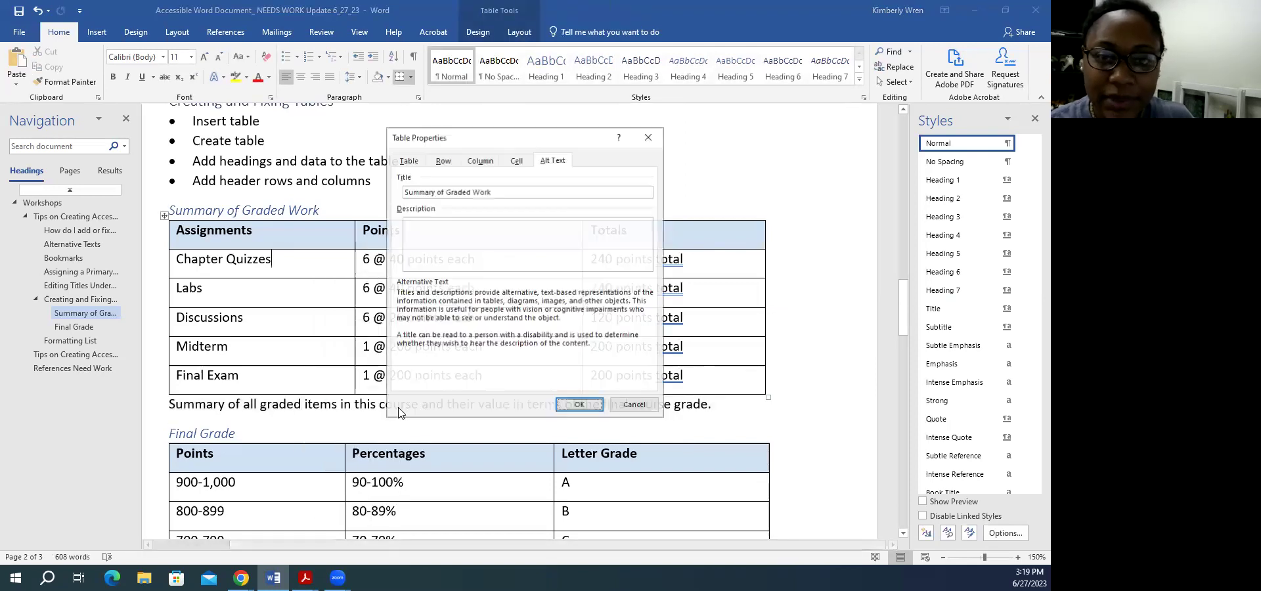
{"action": "left_click", "coordinate": [494, 237]}
{"action": "key", "text": "ctrl+v"}
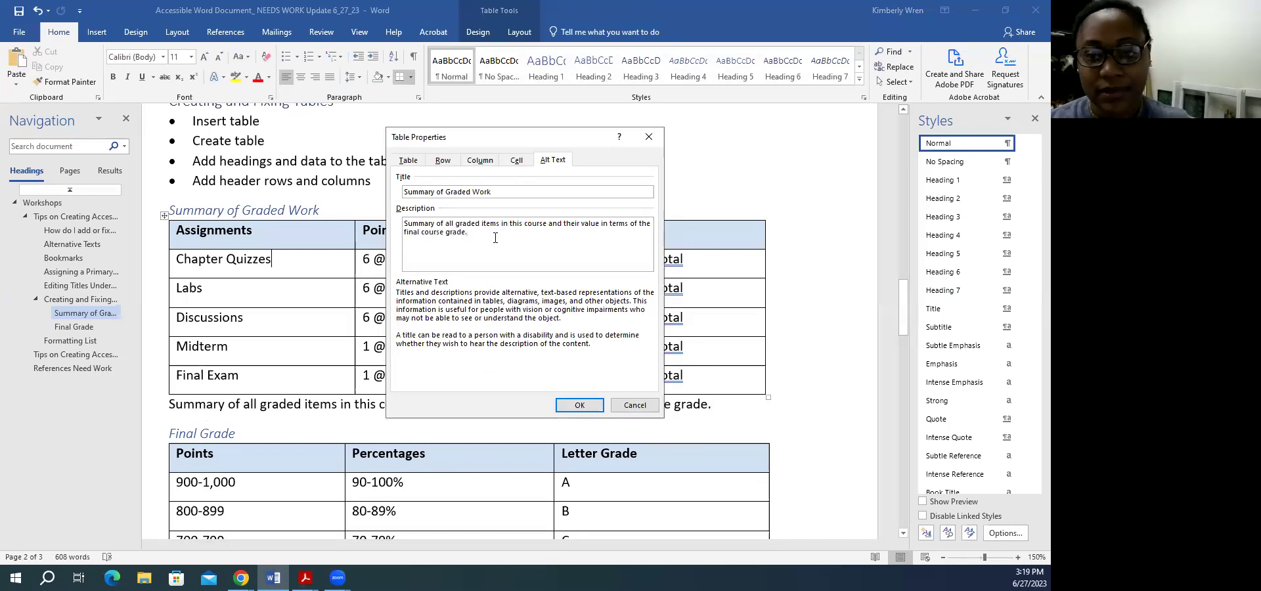
{"action": "left_click", "coordinate": [571, 405]}
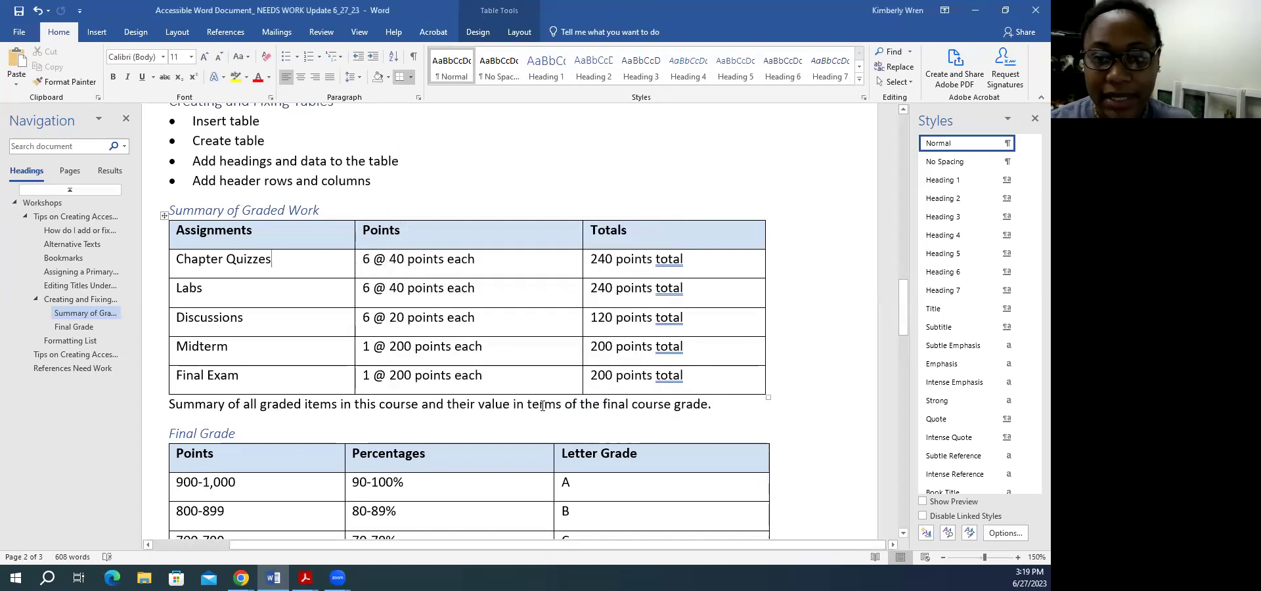
{"action": "triple_click", "coordinate": [543, 408]}
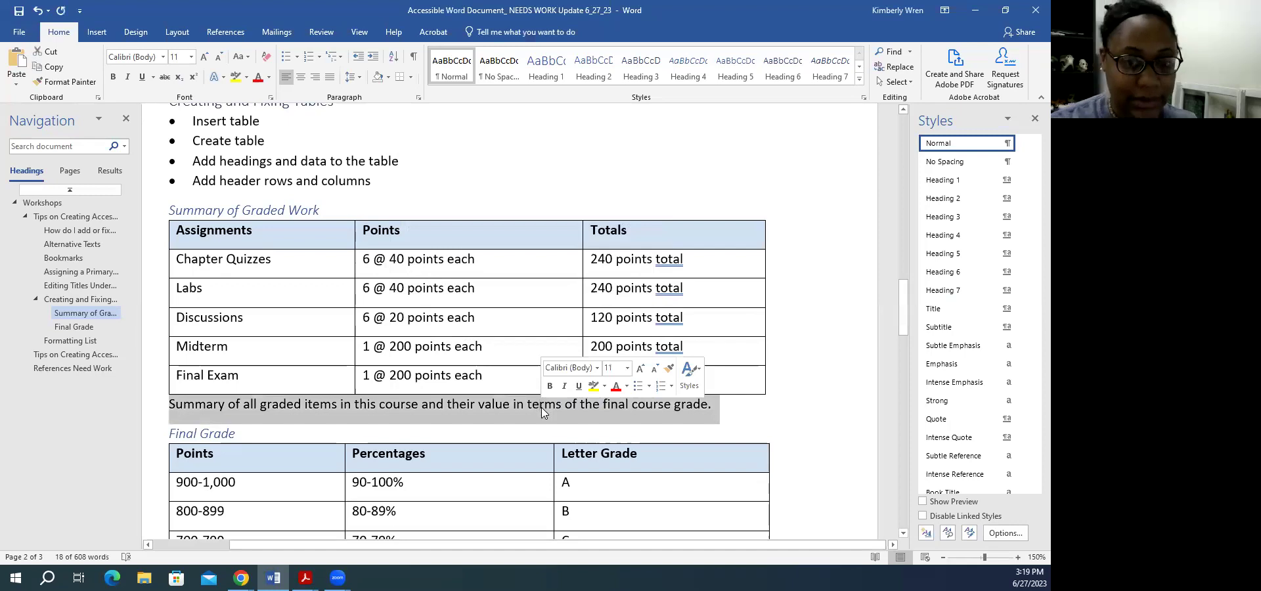
{"action": "key", "text": "Delete"}
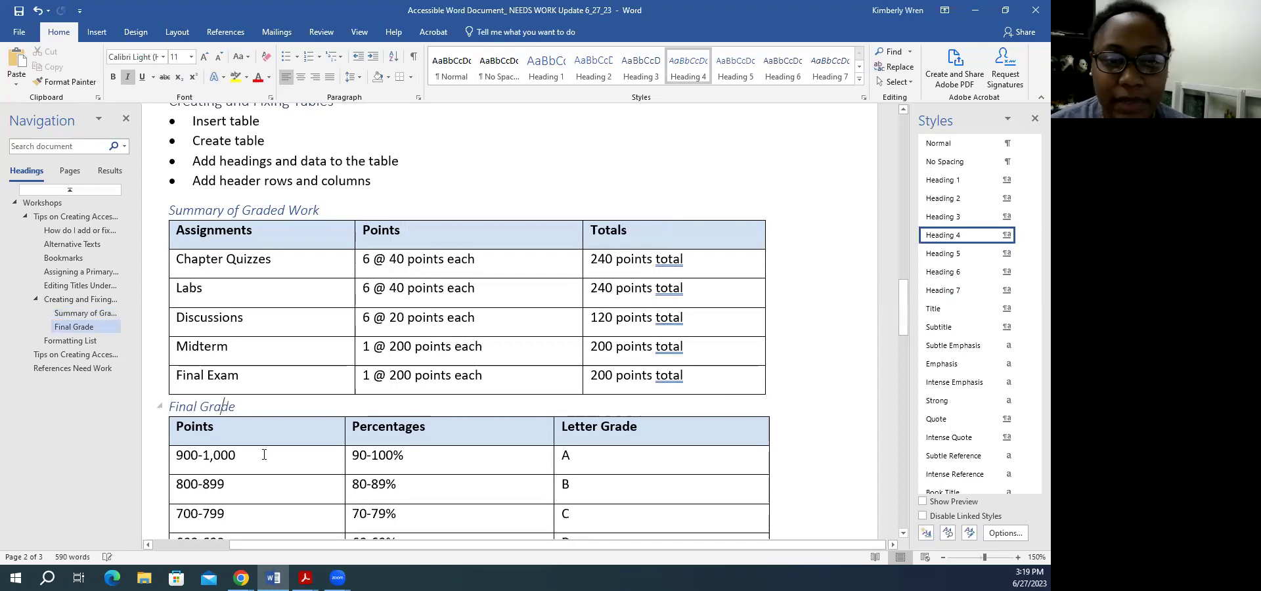
- Review the "Final Grade" table's style options, alternative text and row 2 options in its table properties
{"action": "scroll", "coordinate": [262, 449], "scroll_direction": "down", "scroll_amount": 3}
{"action": "scroll", "coordinate": [264, 448], "scroll_direction": "down", "scroll_amount": 1}
{"action": "left_click", "coordinate": [269, 315]}
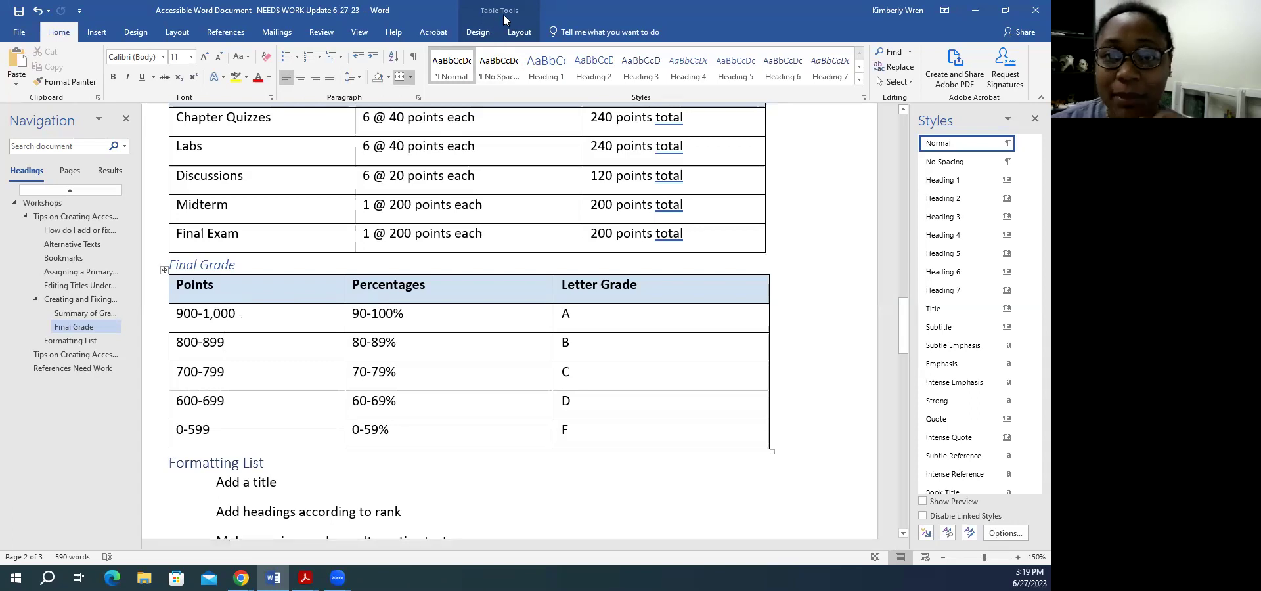
{"action": "left_click", "coordinate": [478, 31]}
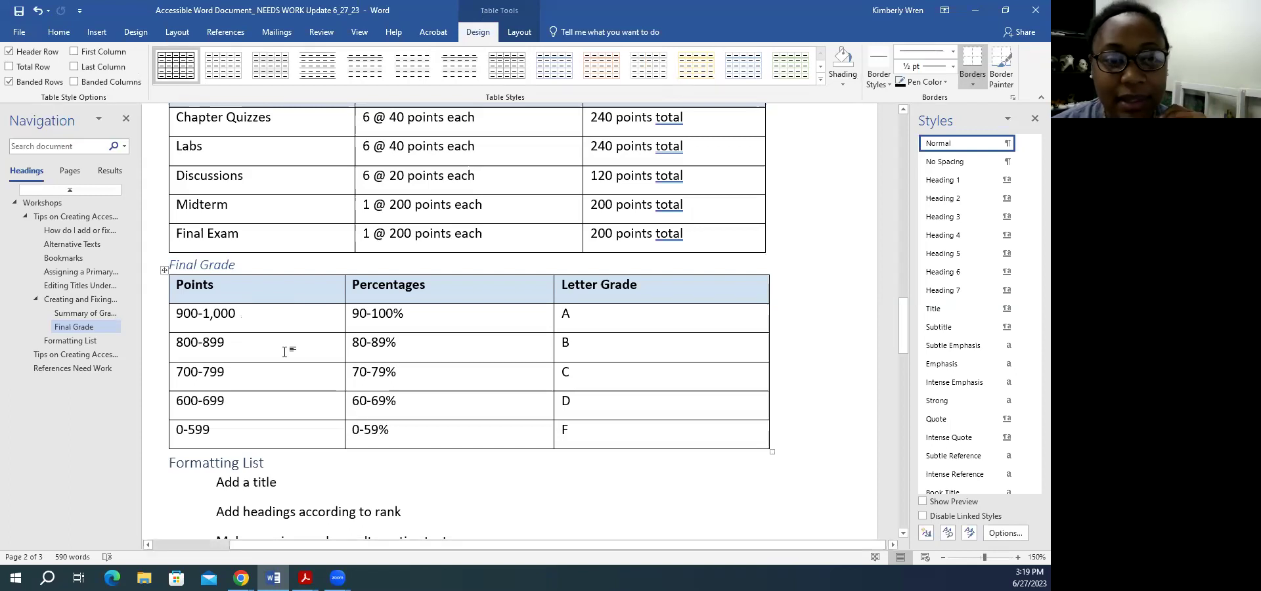
{"action": "right_click", "coordinate": [259, 328]}
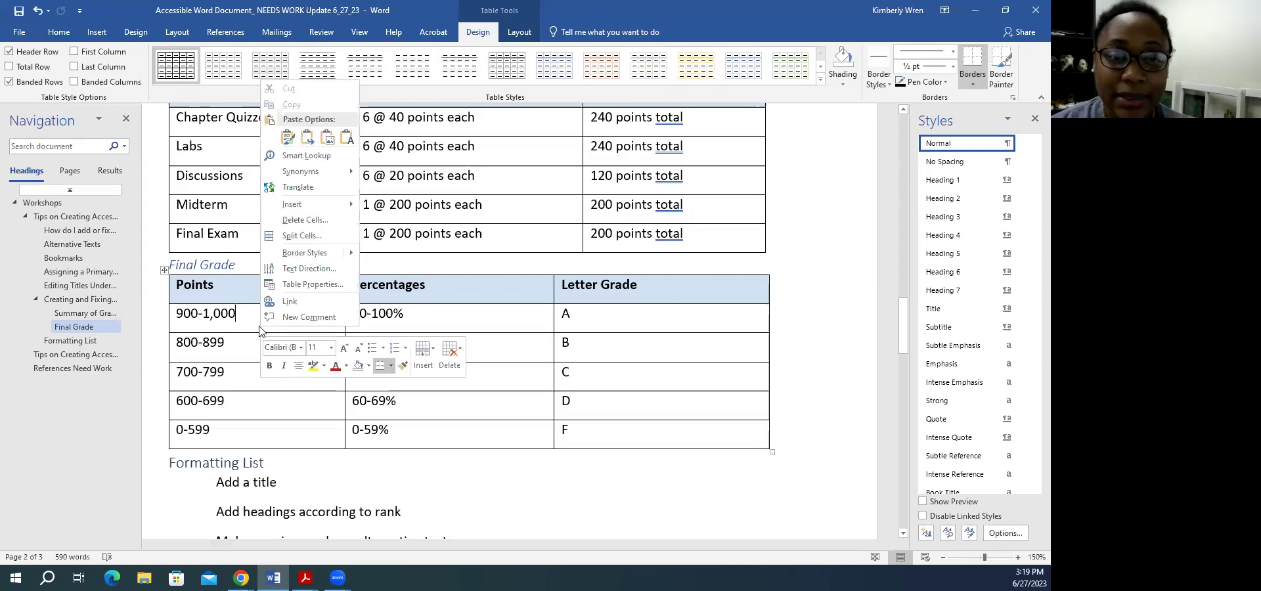
{"action": "left_click", "coordinate": [300, 284]}
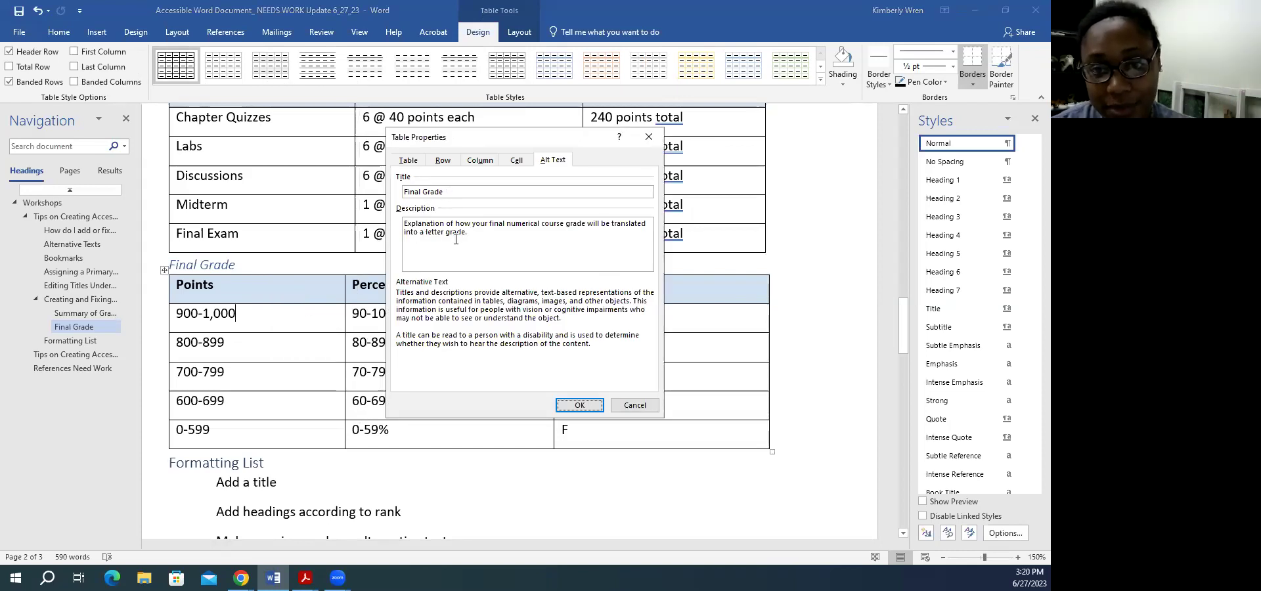
{"action": "left_click", "coordinate": [408, 160]}
{"action": "left_click", "coordinate": [440, 160]}
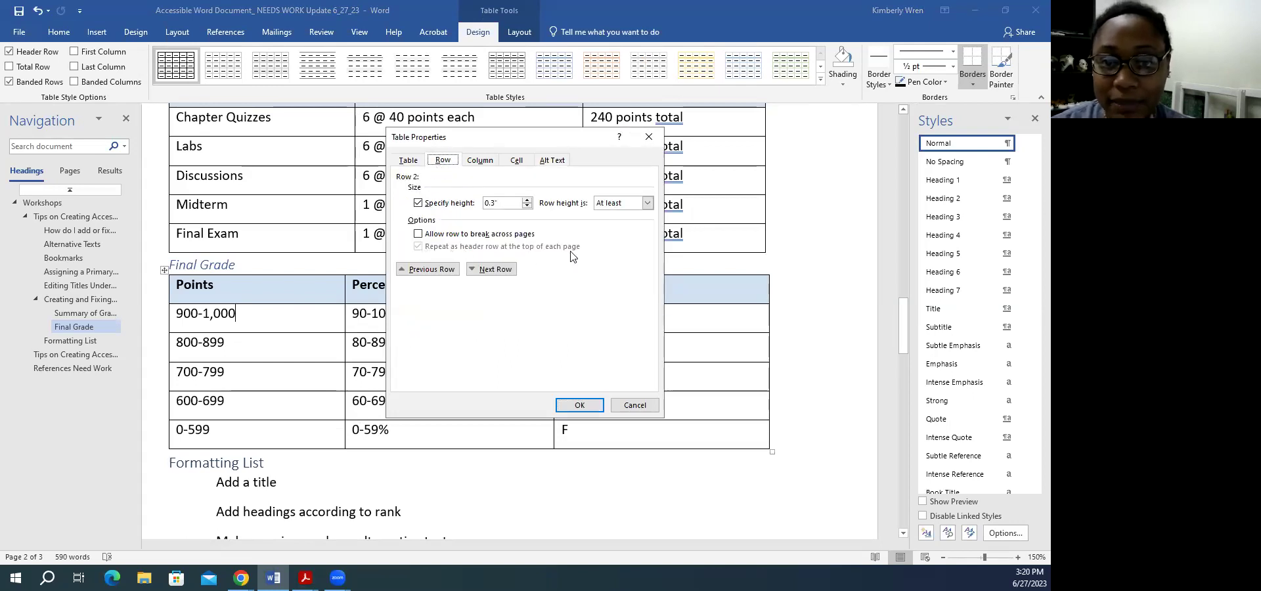
{"action": "left_click", "coordinate": [577, 407]}
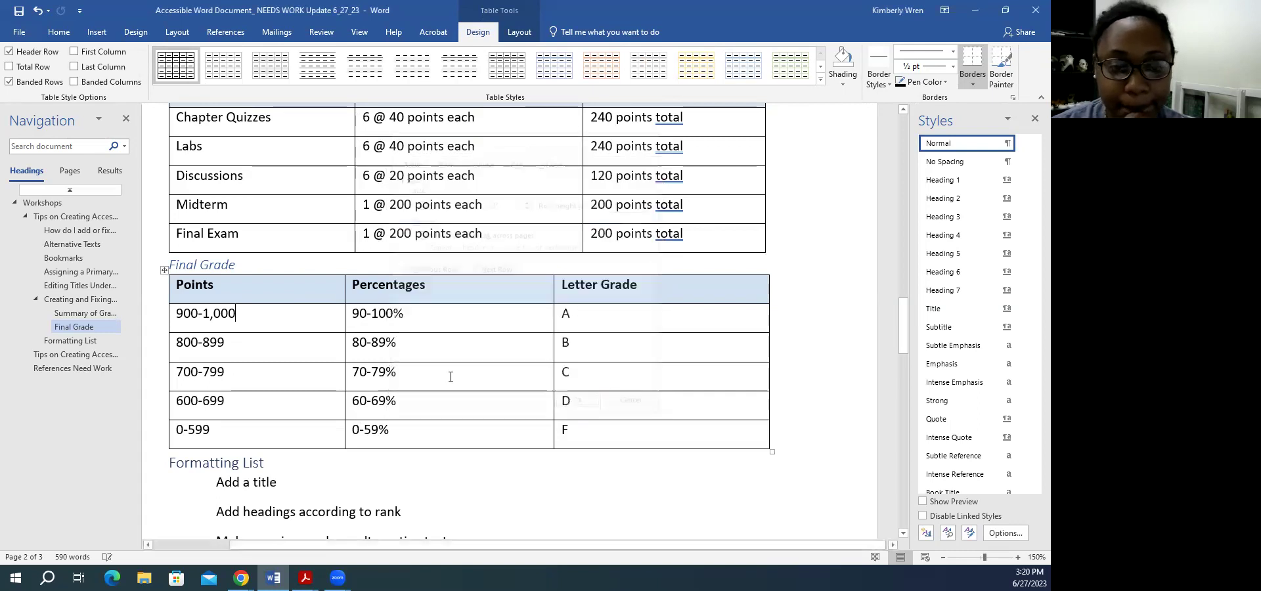
- Turn the three lines under "Formatting List" into a bulleted list and decrease its indent two times
{"action": "left_click", "coordinate": [455, 464]}
{"action": "scroll", "coordinate": [306, 370], "scroll_direction": "down", "scroll_amount": 3}
{"action": "left_click", "coordinate": [265, 365]}
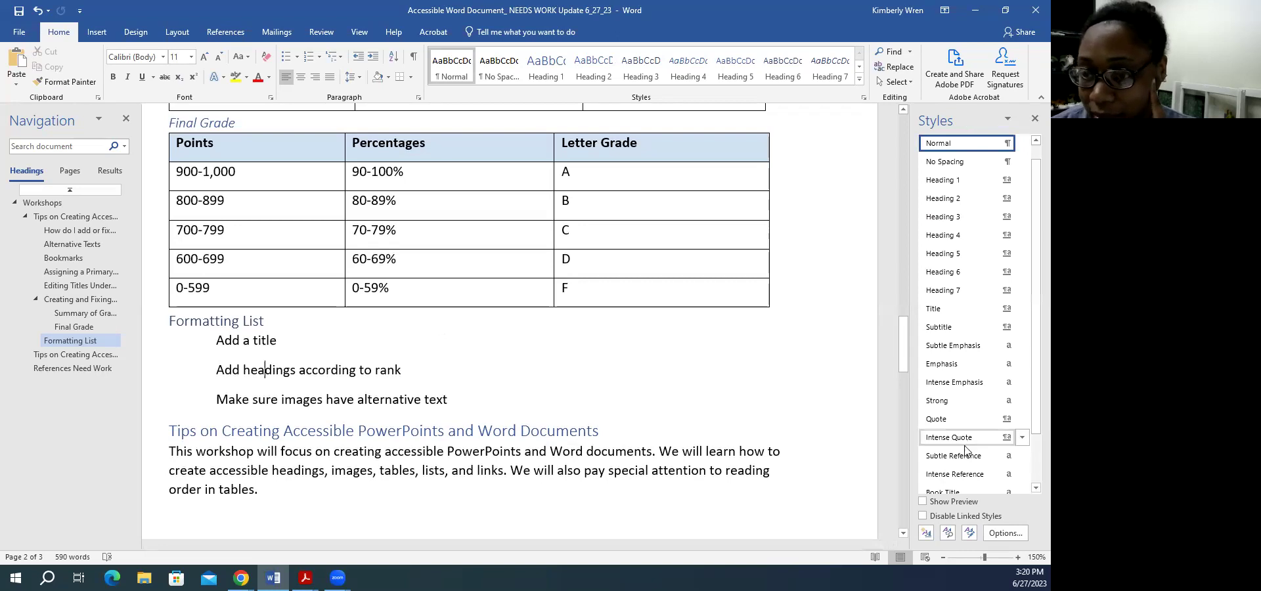
{"action": "left_click", "coordinate": [1031, 490]}
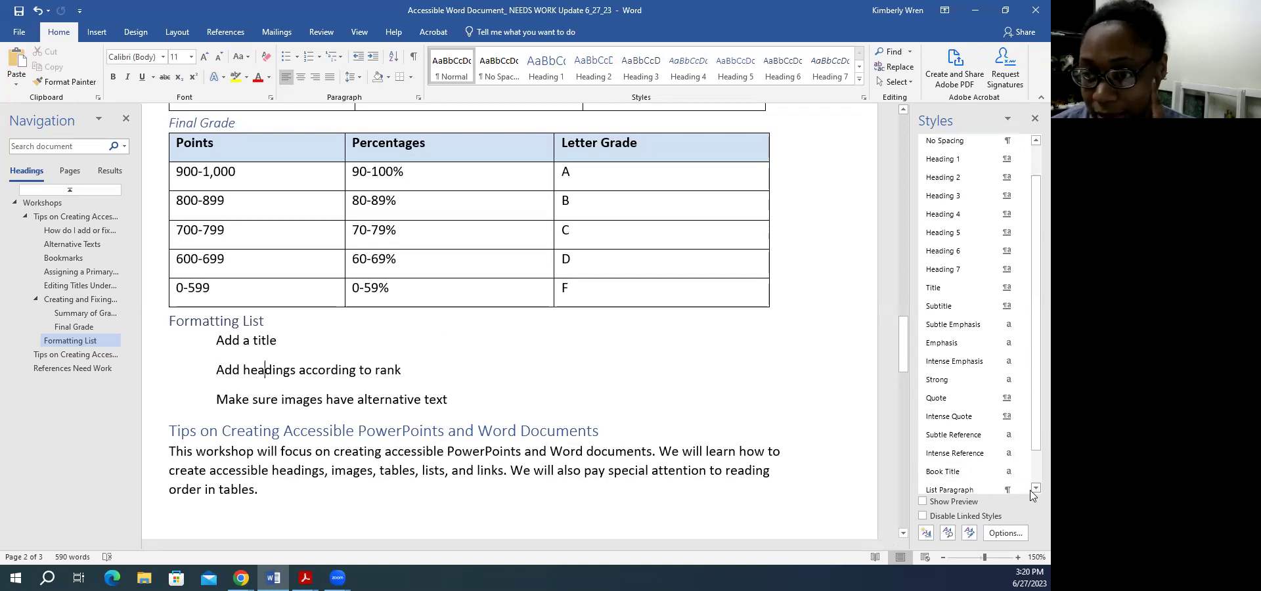
{"action": "left_click", "coordinate": [1032, 490]}
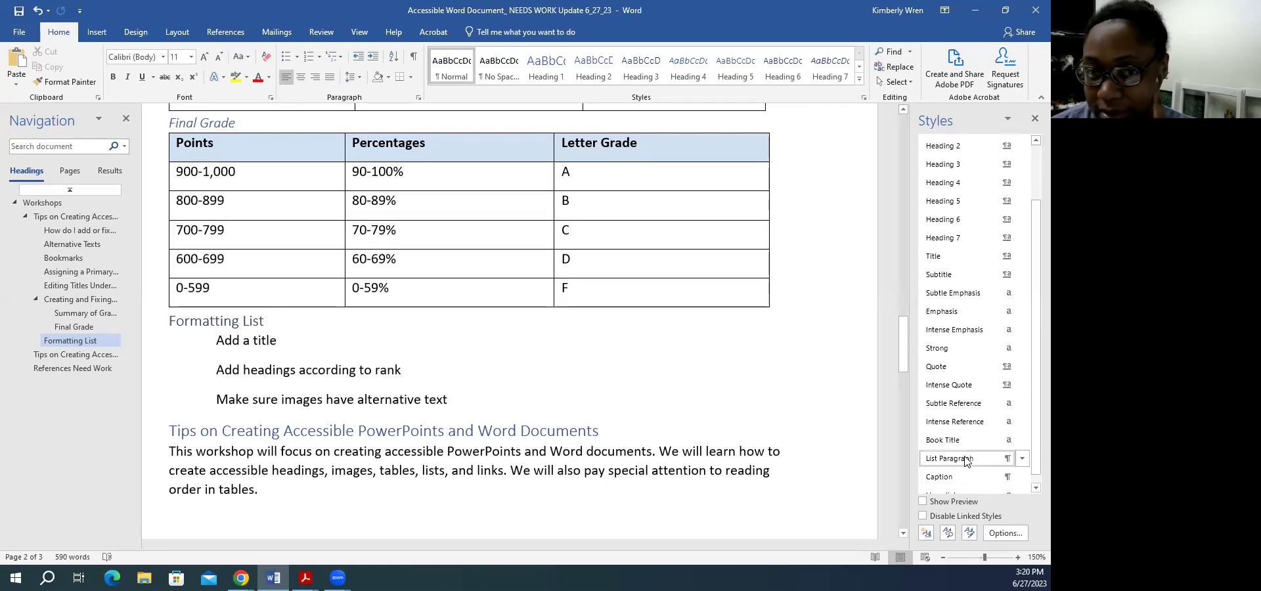
{"action": "left_click", "coordinate": [217, 340]}
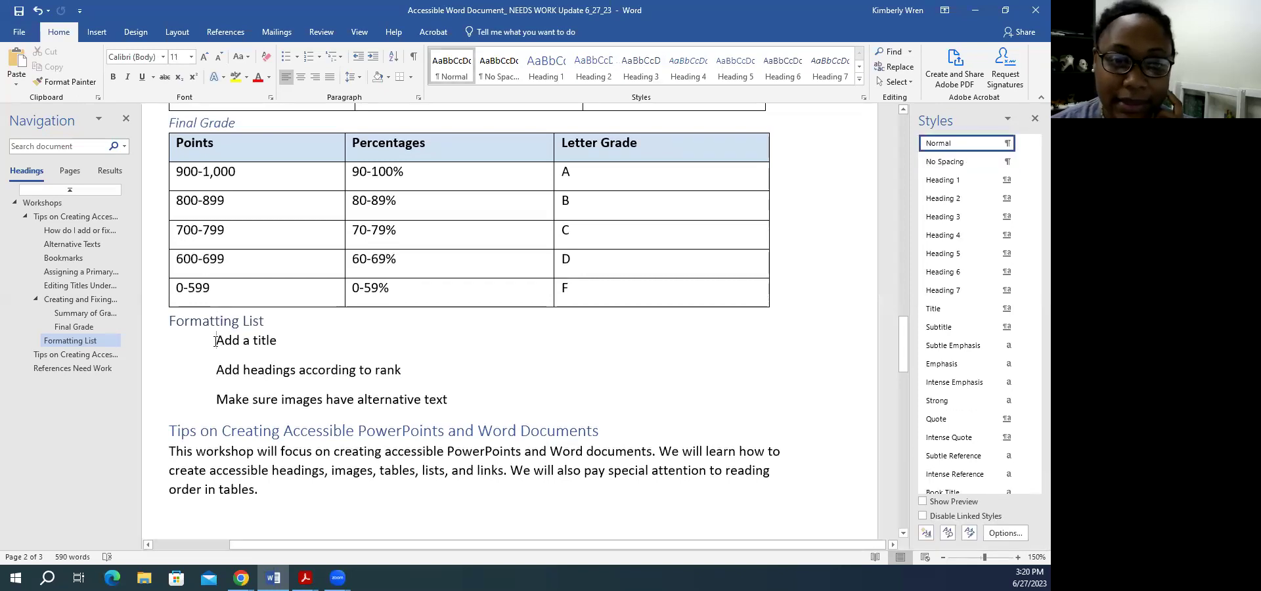
{"action": "left_click_drag", "start_coordinate": [218, 340], "coordinate": [453, 402]}
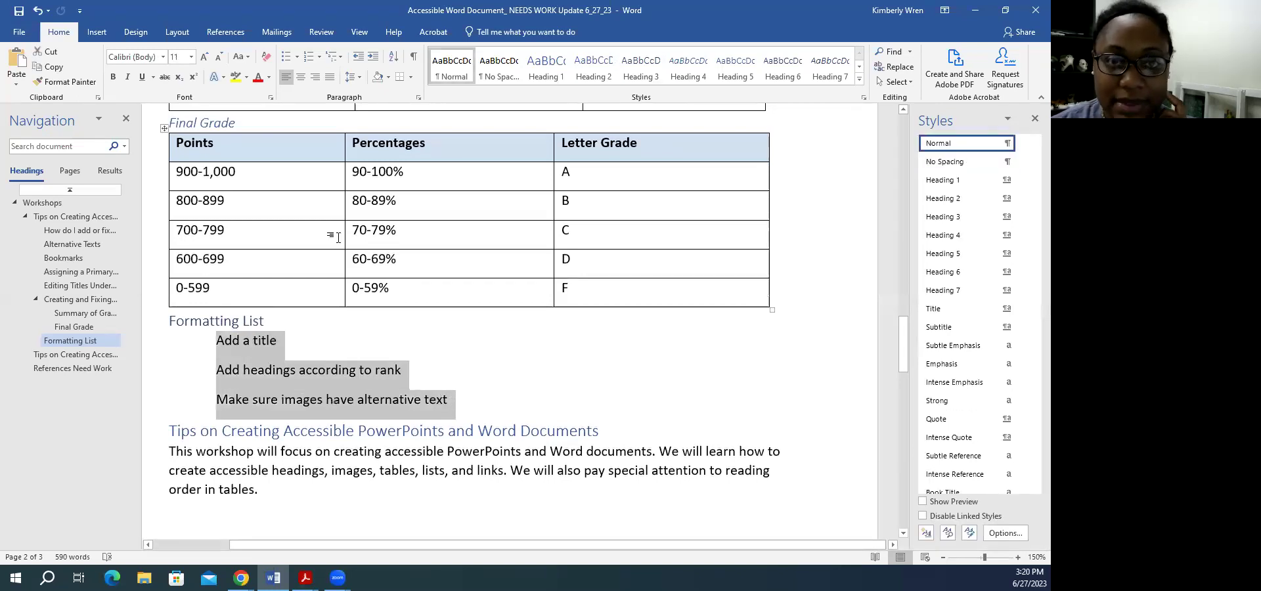
{"action": "left_click", "coordinate": [285, 57]}
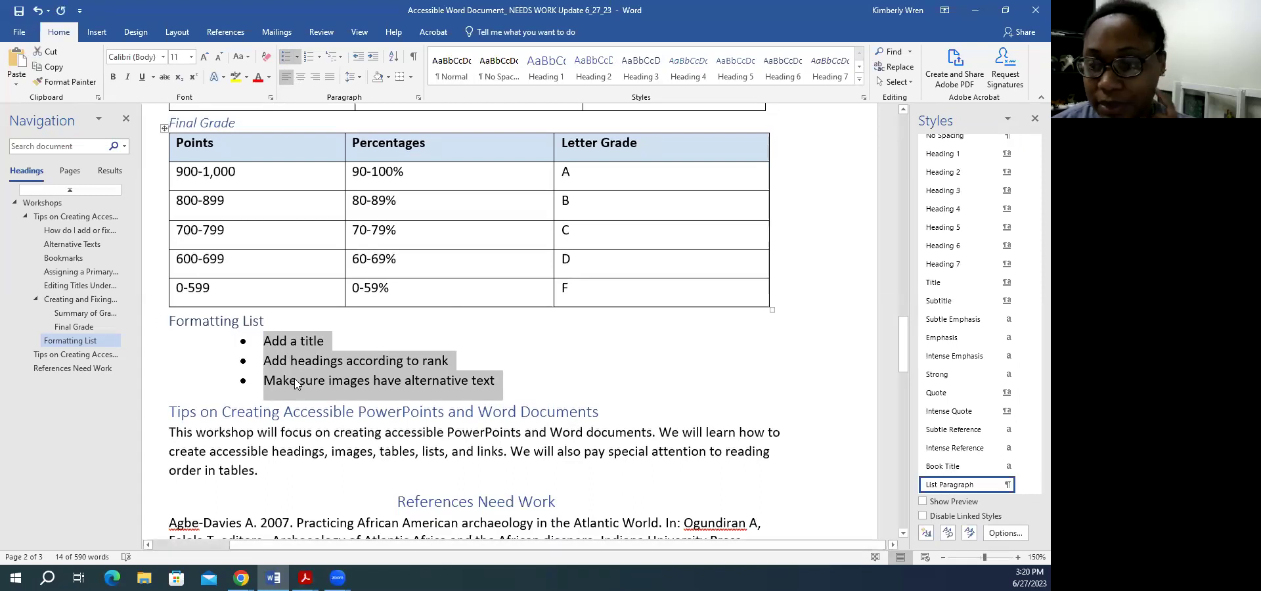
{"action": "left_click", "coordinate": [359, 59]}
{"action": "left_click", "coordinate": [359, 59]}
{"action": "left_click", "coordinate": [443, 380]}
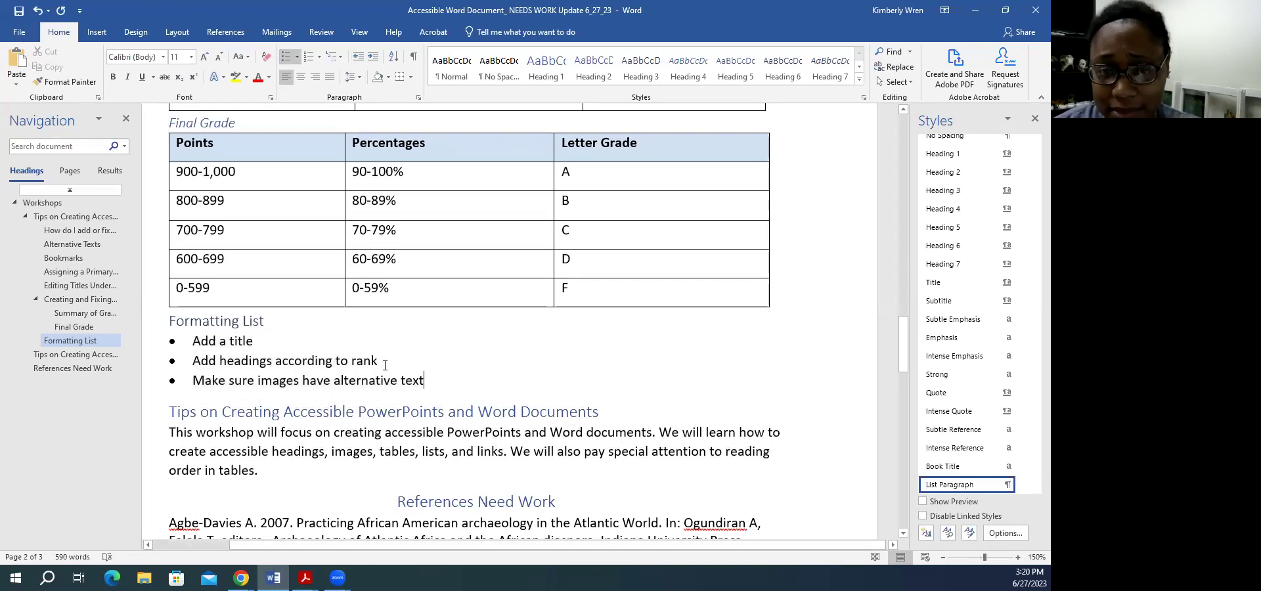
- Check the PowerPoints and Word Documents heading's style and review the document's headings, tables and lists from the title to the references
{"action": "scroll", "coordinate": [381, 364], "scroll_direction": "down", "scroll_amount": 1}
{"action": "scroll", "coordinate": [384, 366], "scroll_direction": "down", "scroll_amount": 2}
{"action": "left_click", "coordinate": [370, 276]}
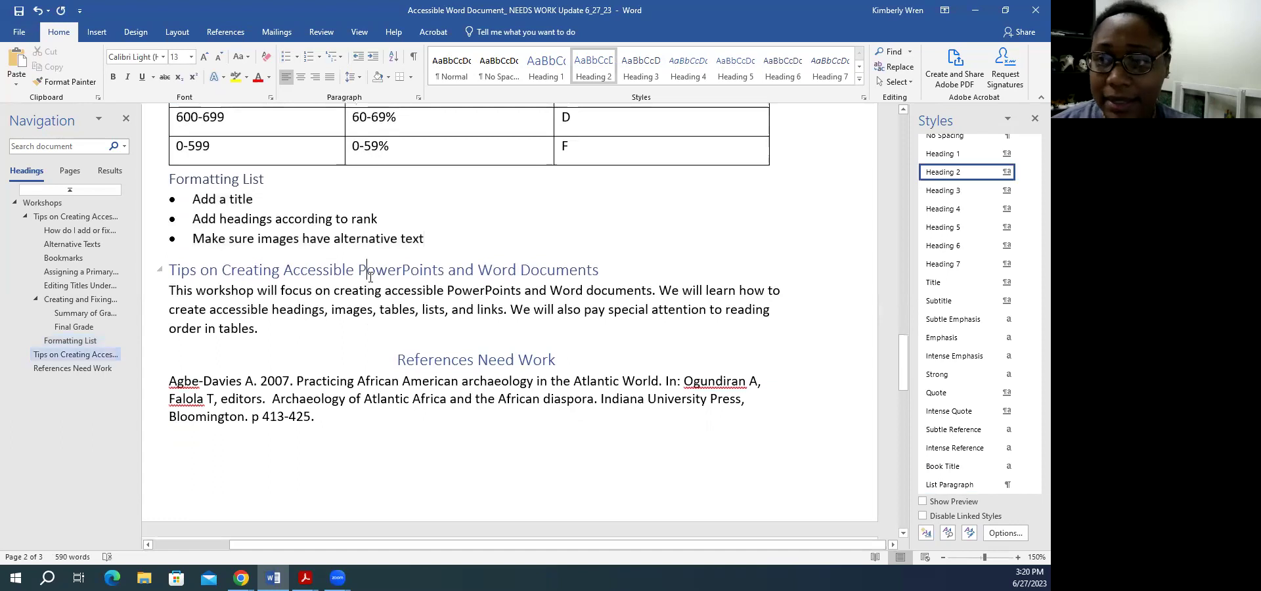
{"action": "scroll", "coordinate": [387, 276], "scroll_direction": "up", "scroll_amount": 1}
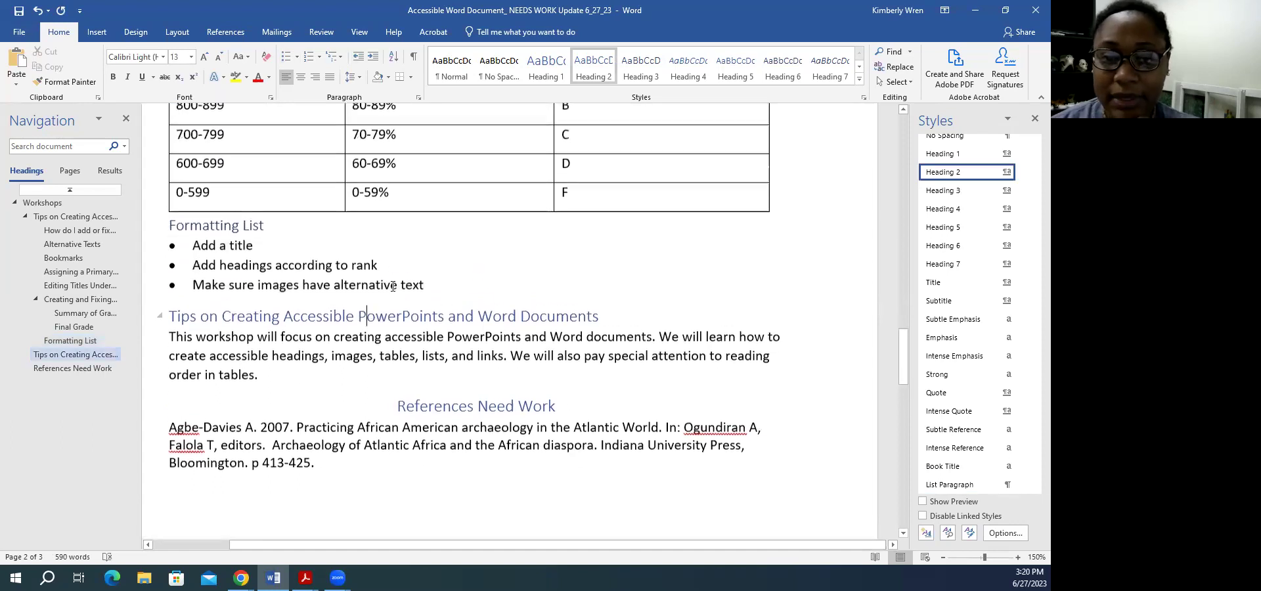
{"action": "scroll", "coordinate": [296, 266], "scroll_direction": "up", "scroll_amount": 4}
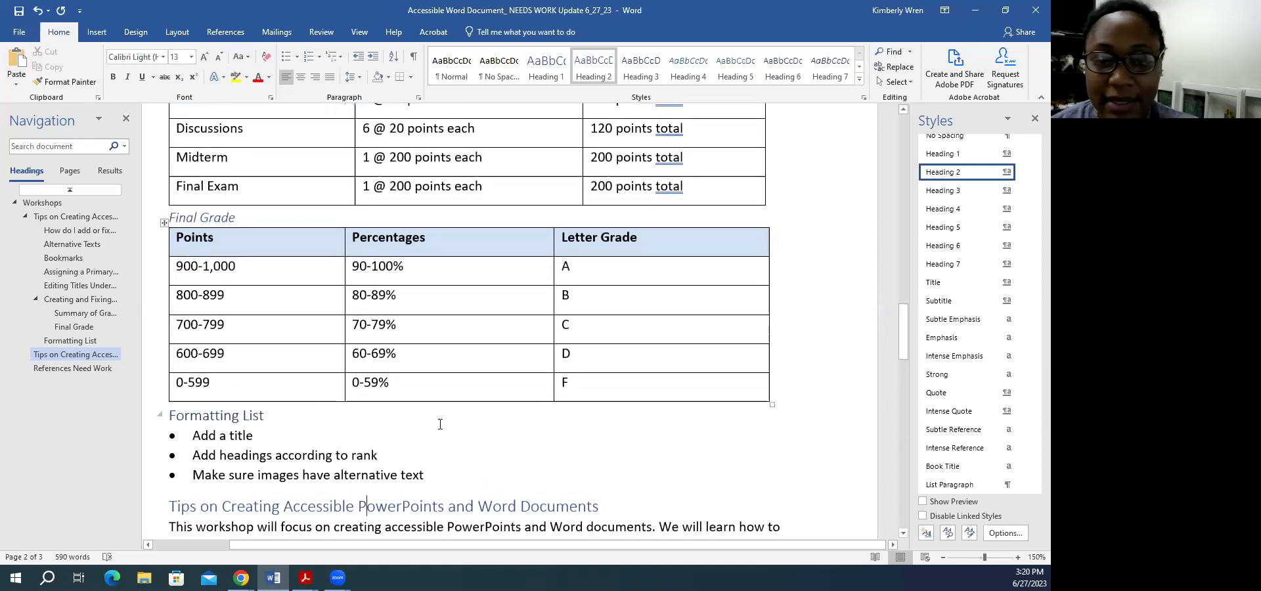
{"action": "scroll", "coordinate": [437, 368], "scroll_direction": "up", "scroll_amount": 15}
{"action": "scroll", "coordinate": [440, 423], "scroll_direction": "up", "scroll_amount": 12}
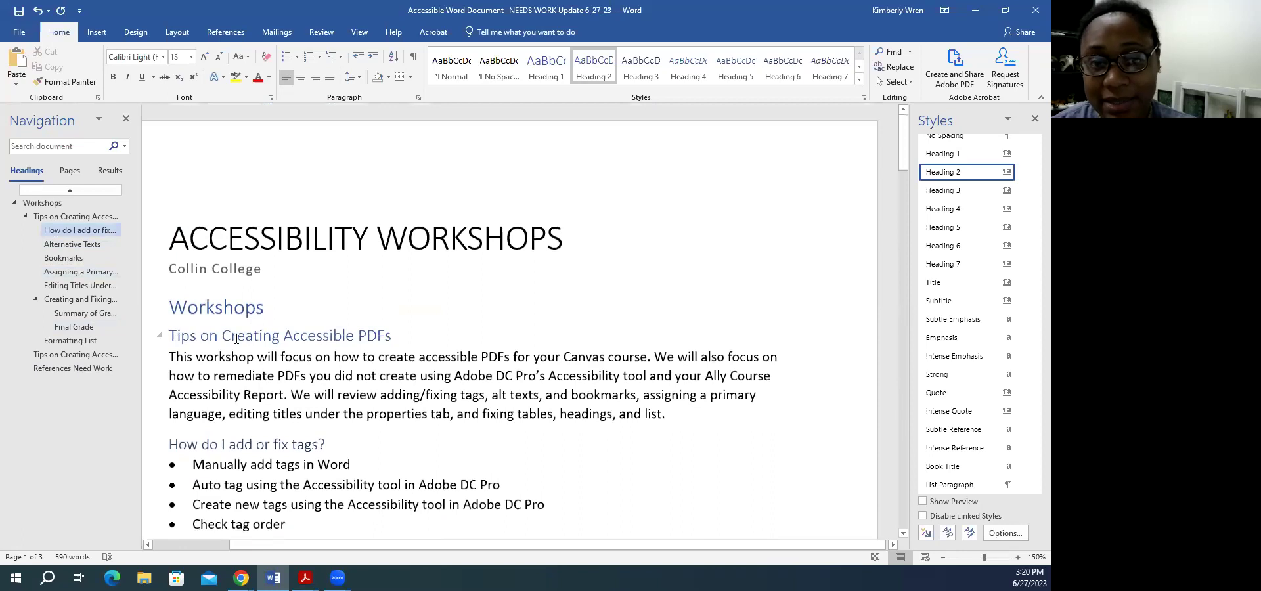
{"action": "scroll", "coordinate": [422, 349], "scroll_direction": "down", "scroll_amount": 20}
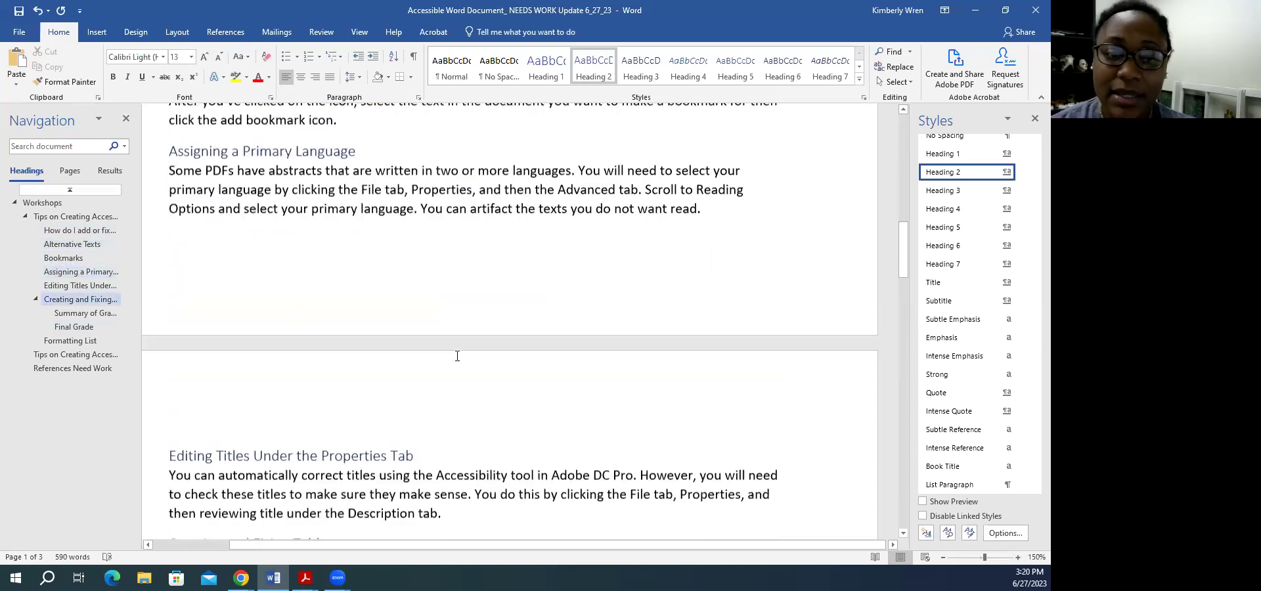
{"action": "scroll", "coordinate": [454, 355], "scroll_direction": "down", "scroll_amount": 10}
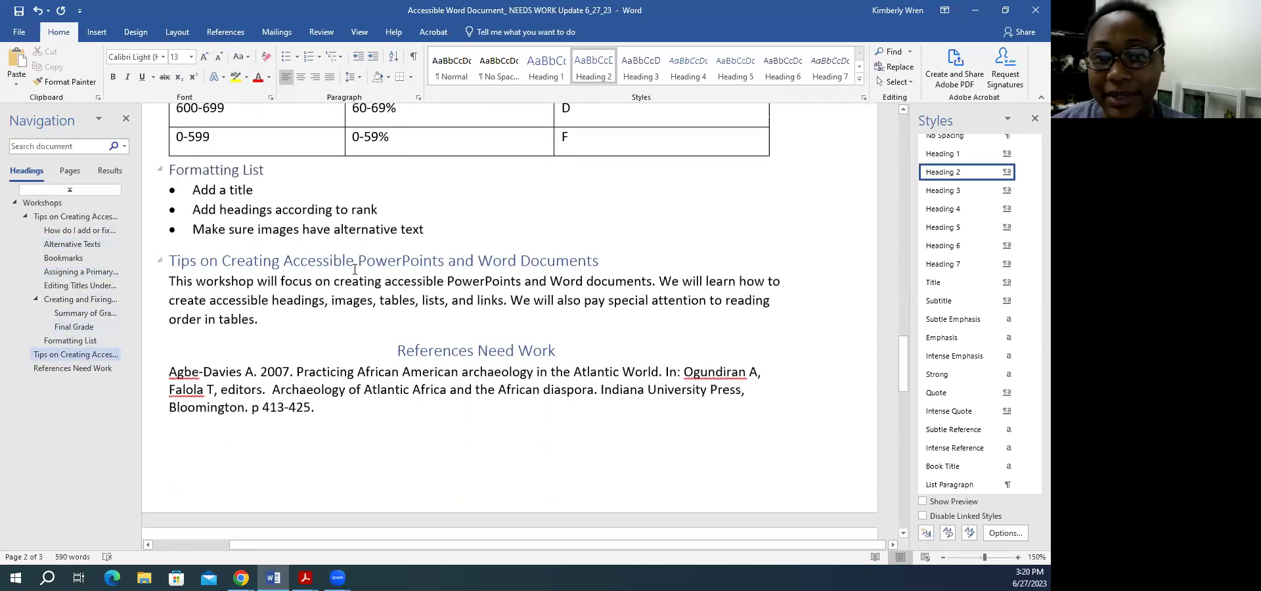
- Examine the "References Need Work" heading, the citation below it and the page that follows
{"action": "left_click", "coordinate": [496, 354]}
{"action": "left_click", "coordinate": [505, 386]}
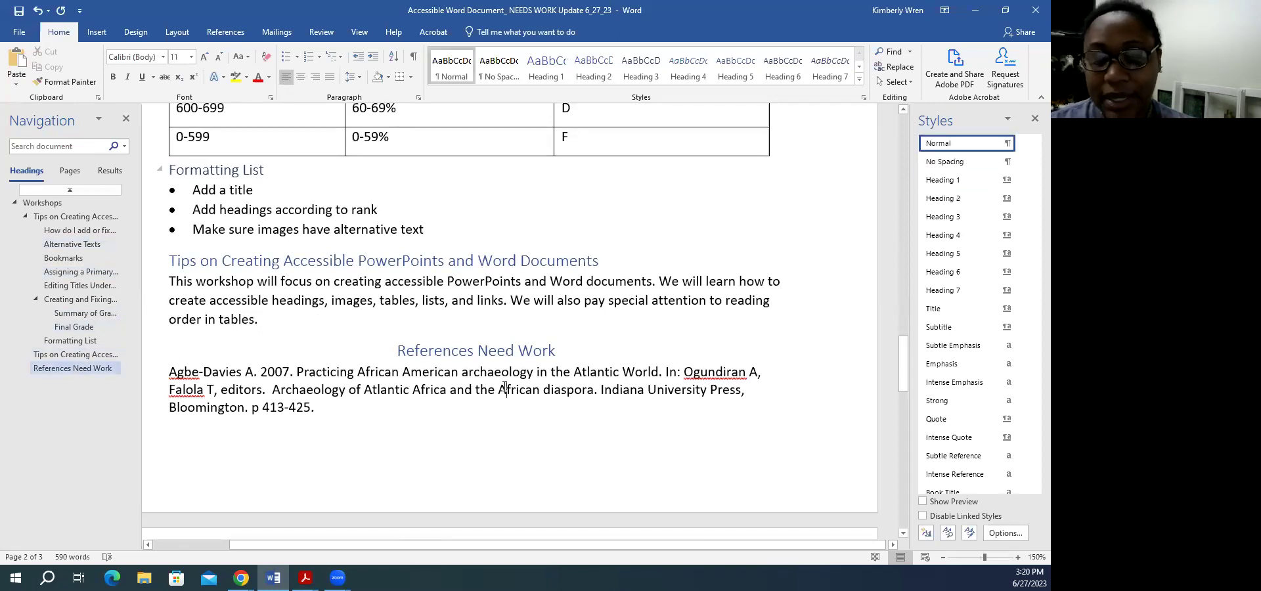
{"action": "scroll", "coordinate": [506, 386], "scroll_direction": "down", "scroll_amount": 5}
{"action": "scroll", "coordinate": [505, 386], "scroll_direction": "down", "scroll_amount": 3}
{"action": "scroll", "coordinate": [506, 386], "scroll_direction": "up", "scroll_amount": 5}
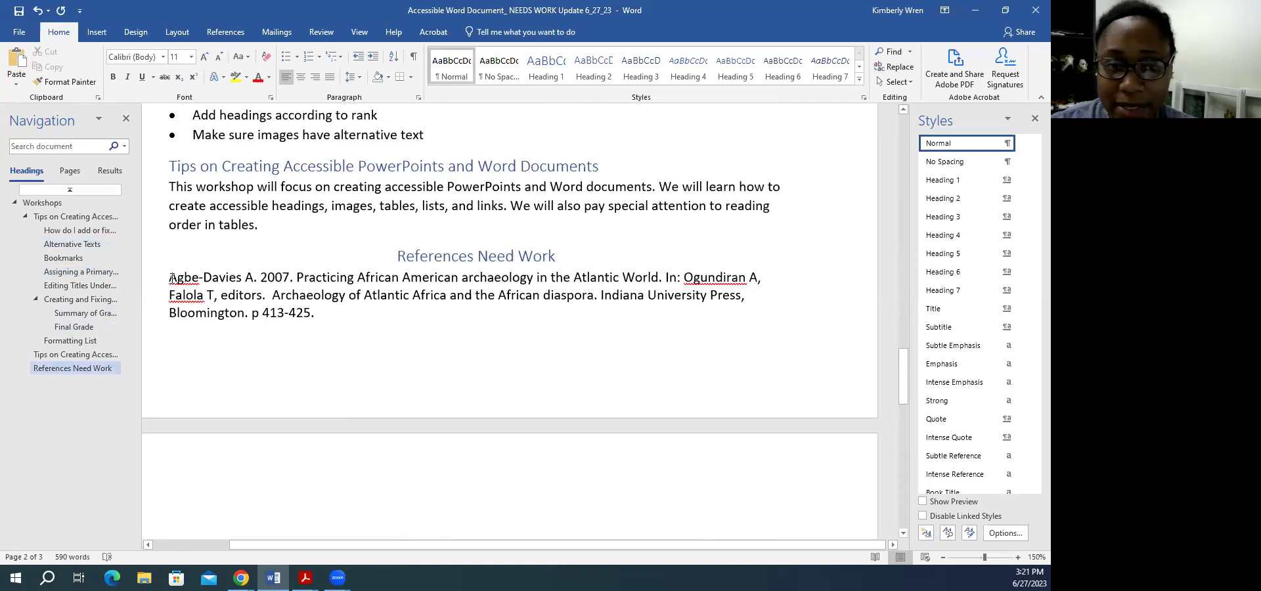
- Select every citation under "References Need Work" and give the paragraphs a hanging indent of 0.5"
{"action": "left_click_drag", "start_coordinate": [171, 277], "coordinate": [408, 452]}
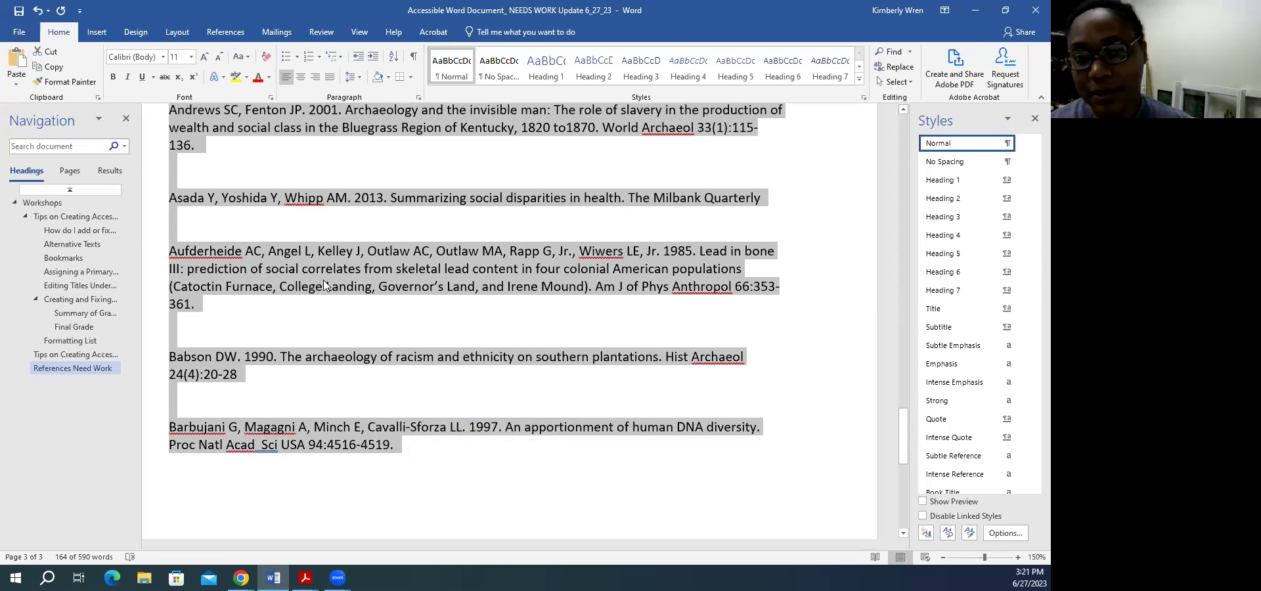
{"action": "scroll", "coordinate": [335, 279], "scroll_direction": "up", "scroll_amount": 3}
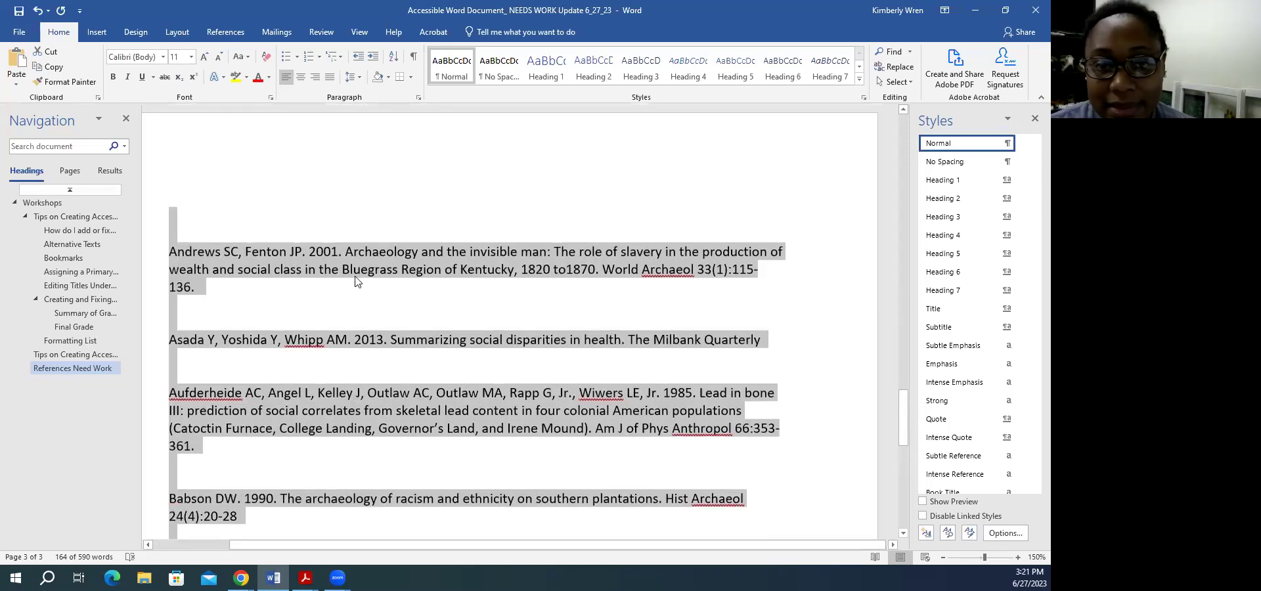
{"action": "right_click", "coordinate": [375, 376]}
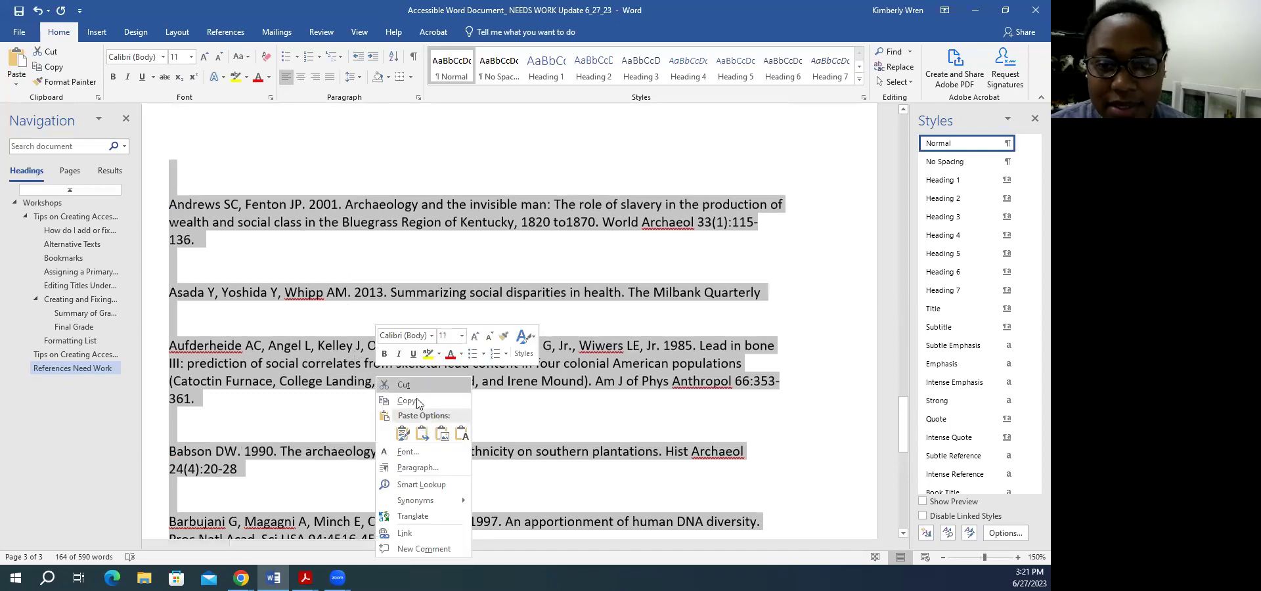
{"action": "left_click", "coordinate": [420, 467]}
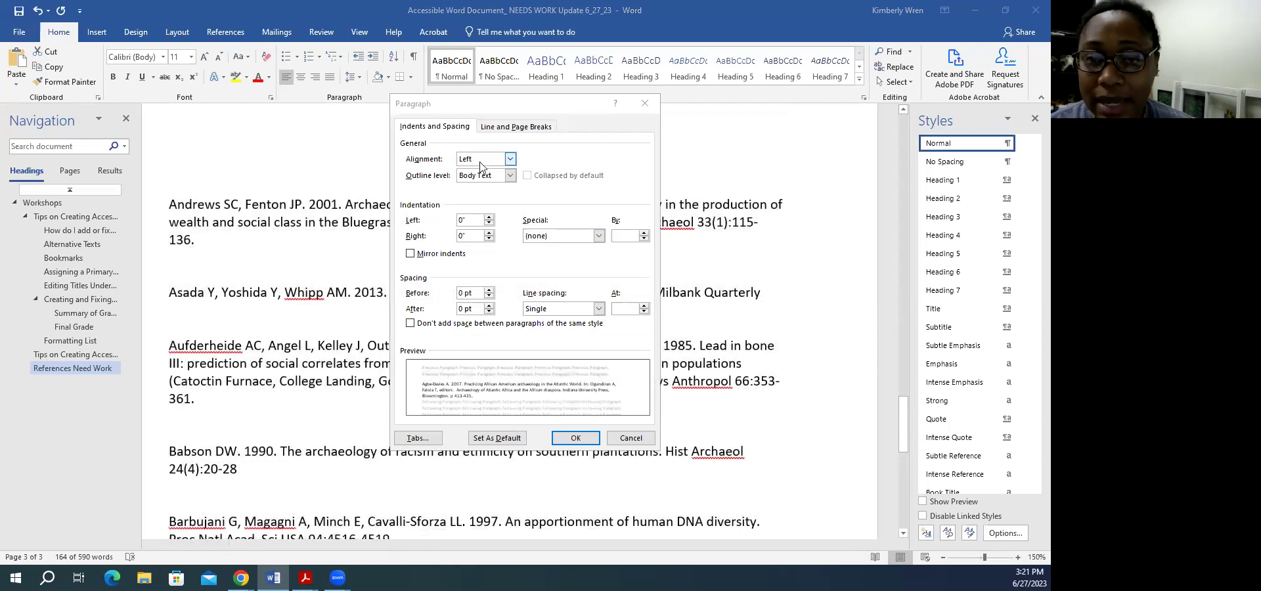
{"action": "left_click", "coordinate": [598, 236]}
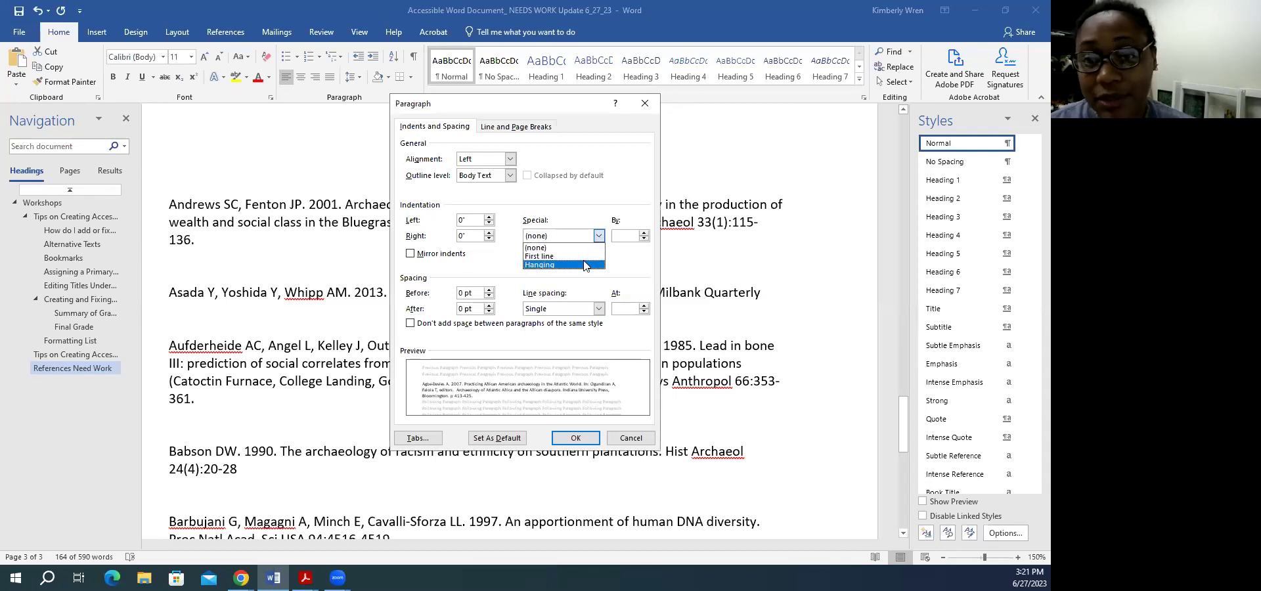
{"action": "left_click", "coordinate": [584, 264]}
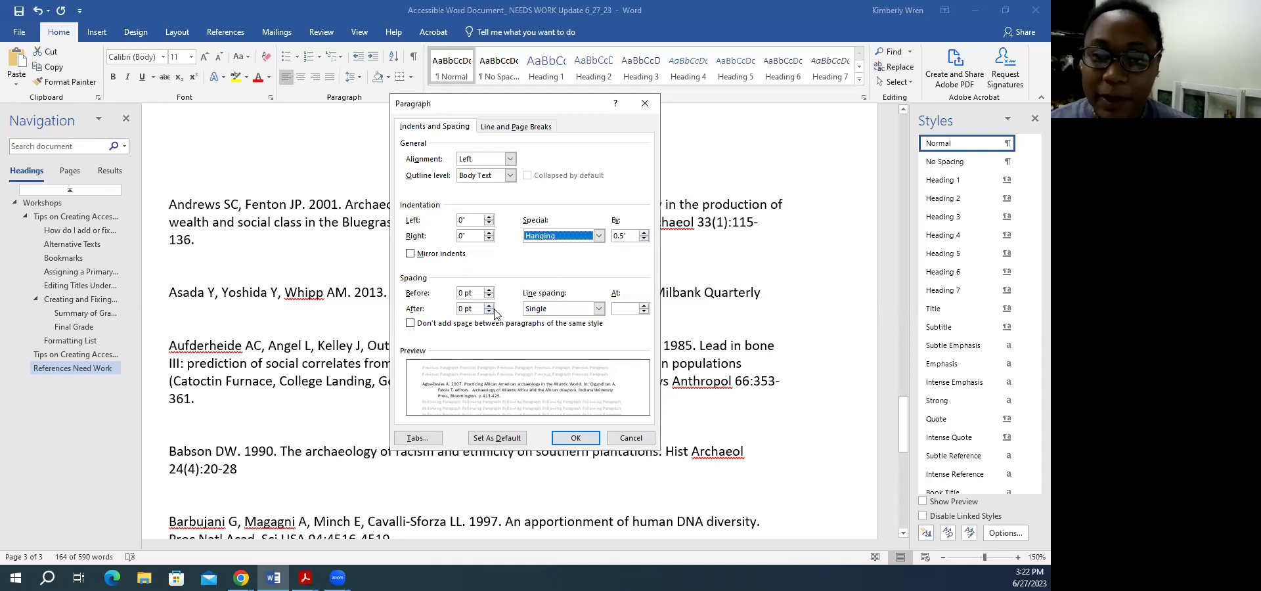
- Set the references' spacing after to 8 pt and their line spacing to Multiple at 1.08, and apply the paragraph settings
{"action": "left_click", "coordinate": [463, 309]}
{"action": "key", "text": "BackSpace"}
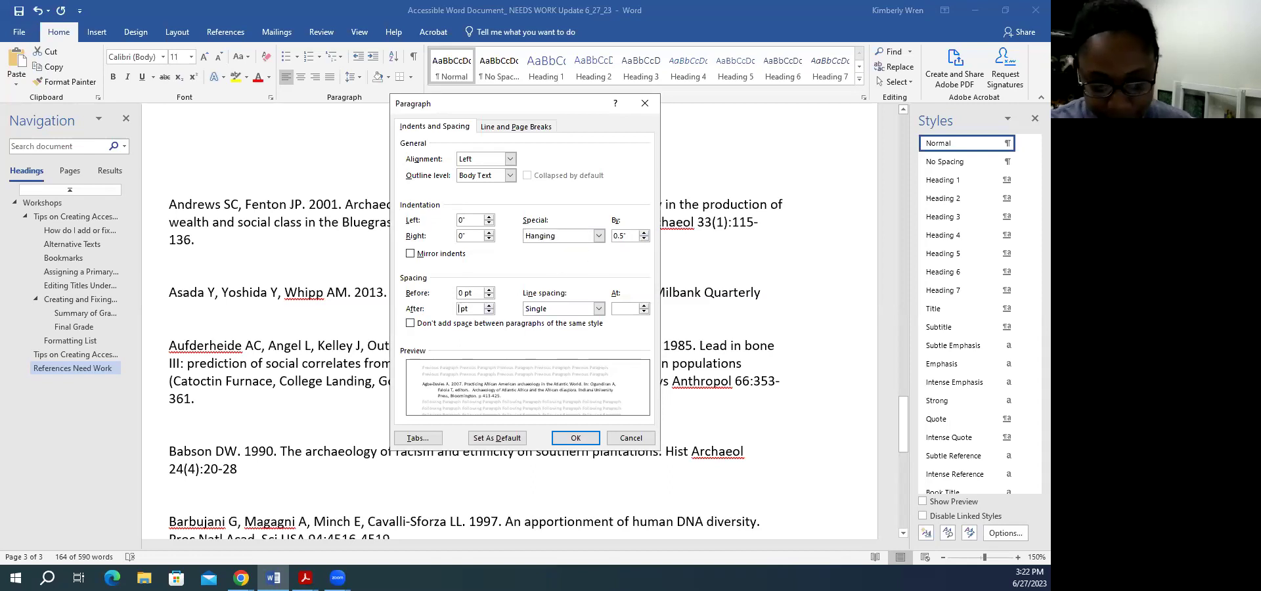
{"action": "type", "text": "8"}
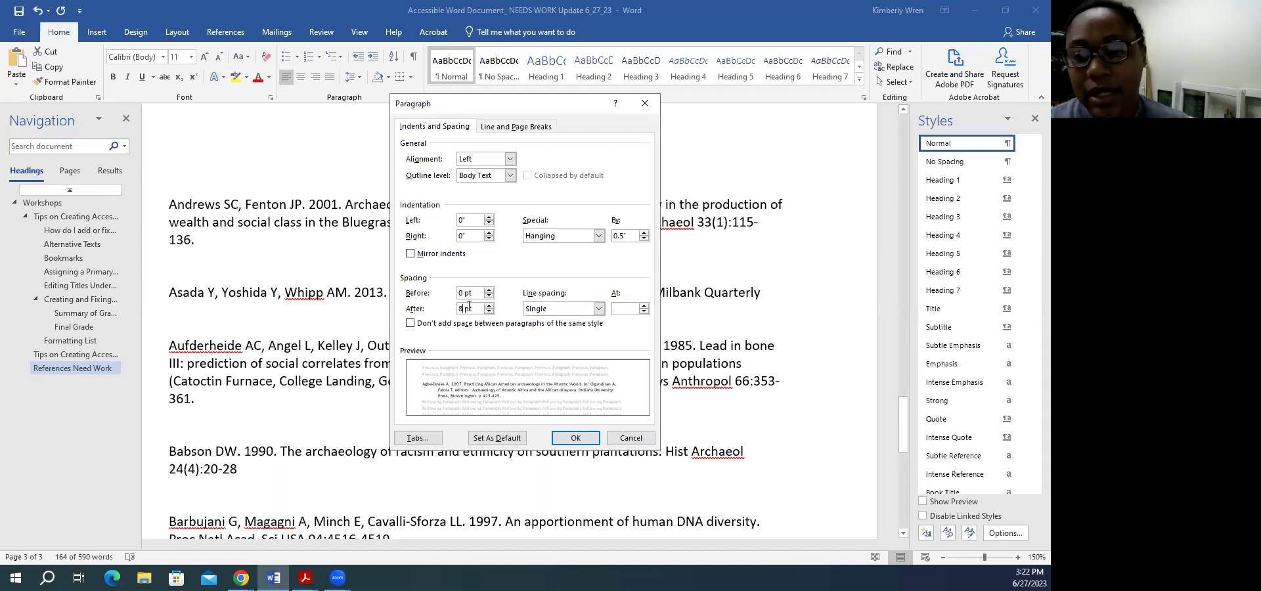
{"action": "left_click", "coordinate": [597, 308]}
{"action": "left_click", "coordinate": [560, 367]}
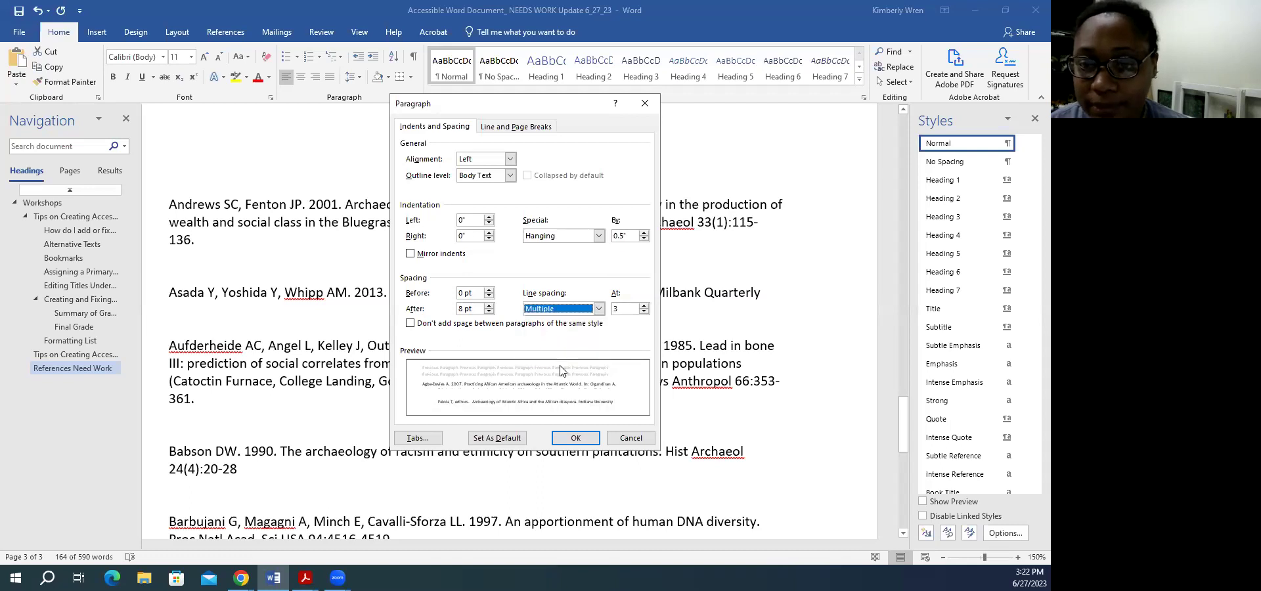
{"action": "left_click", "coordinate": [623, 310]}
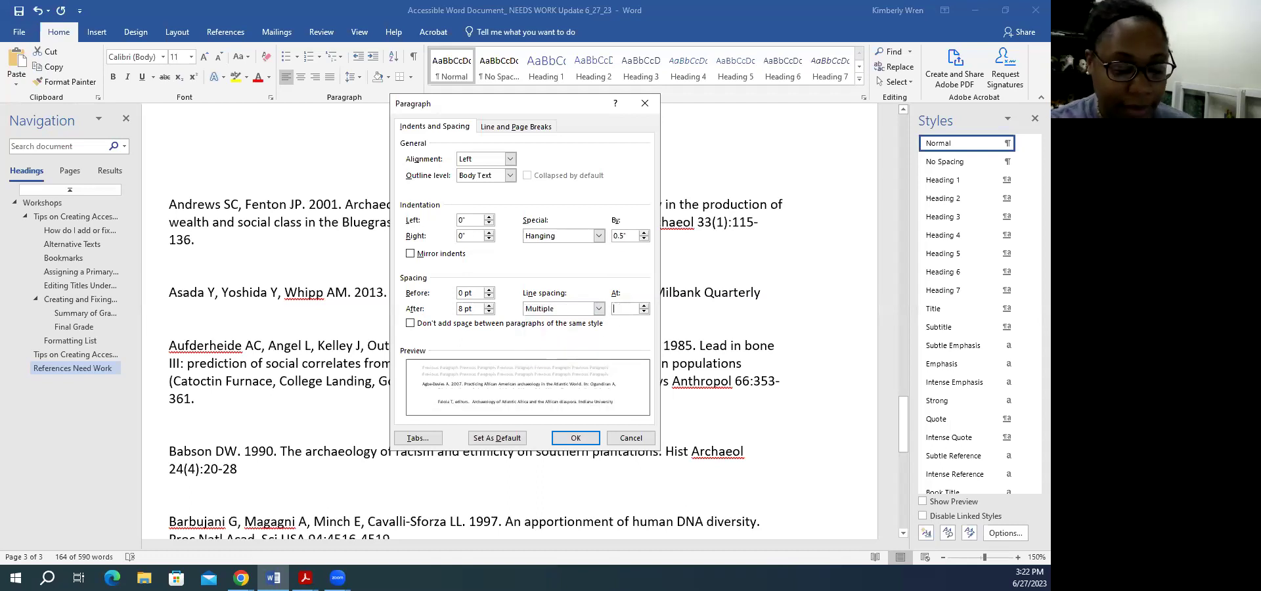
{"action": "type", "text": "1.08"}
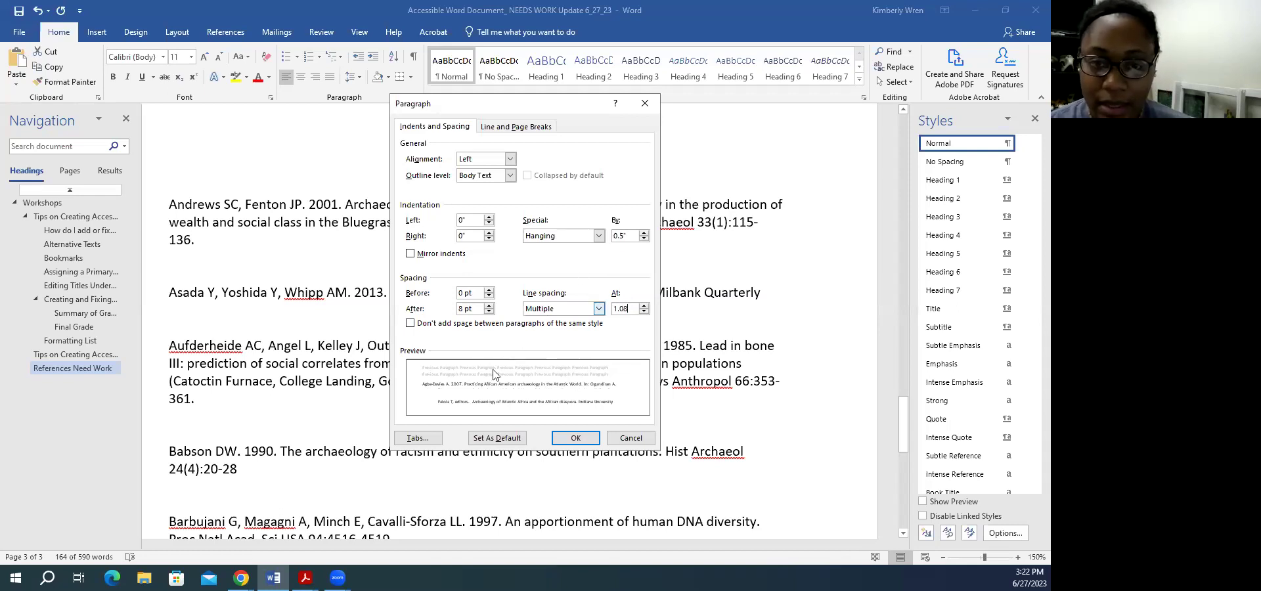
{"action": "left_click", "coordinate": [574, 438]}
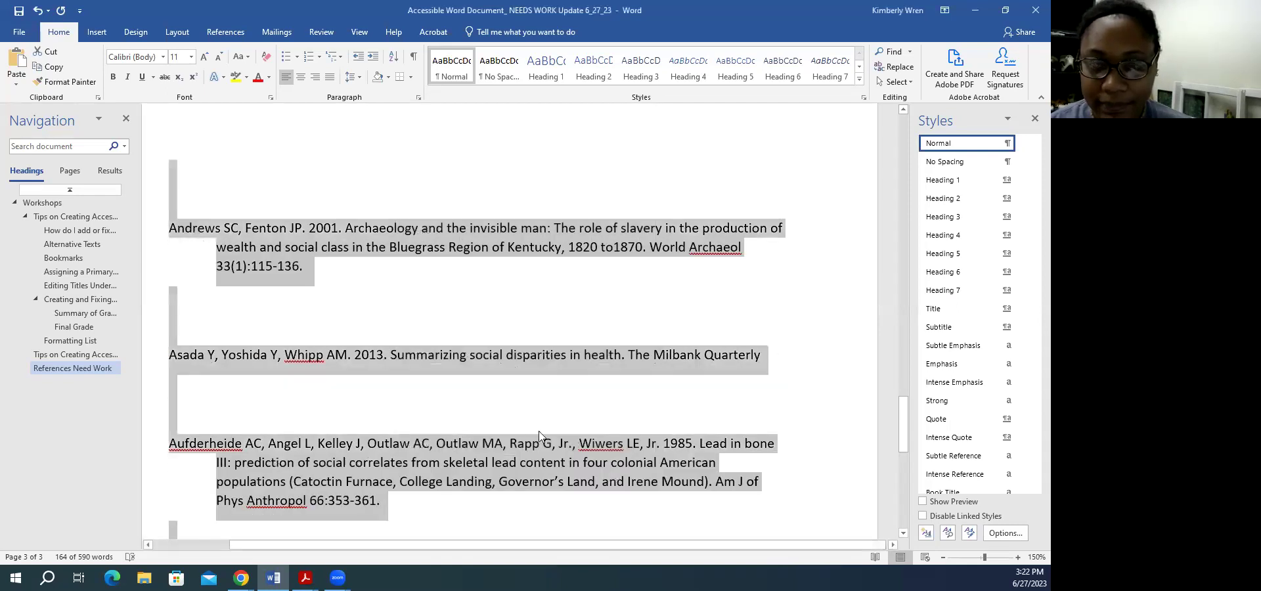
- Delete the blank paragraphs that separate the first four references
{"action": "left_click", "coordinate": [309, 407]}
{"action": "scroll", "coordinate": [325, 354], "scroll_direction": "up", "scroll_amount": 3}
{"action": "scroll", "coordinate": [325, 355], "scroll_direction": "up", "scroll_amount": 6}
{"action": "scroll", "coordinate": [302, 342], "scroll_direction": "down", "scroll_amount": 7}
{"action": "scroll", "coordinate": [285, 331], "scroll_direction": "up", "scroll_amount": 1}
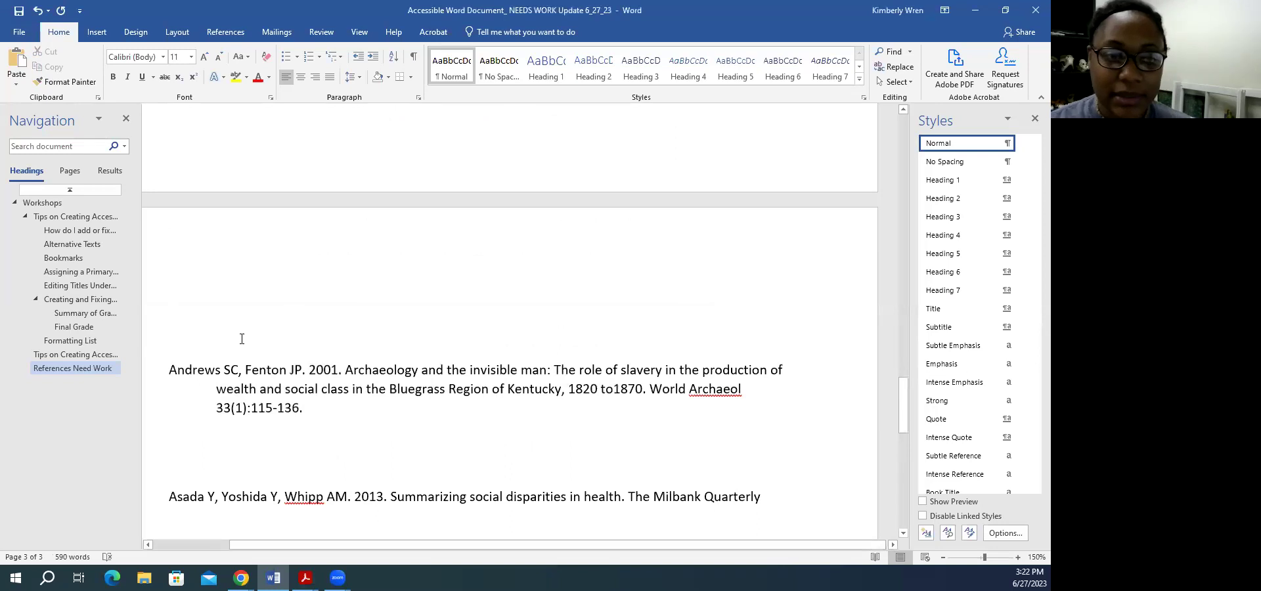
{"action": "key", "text": "BackSpace"}
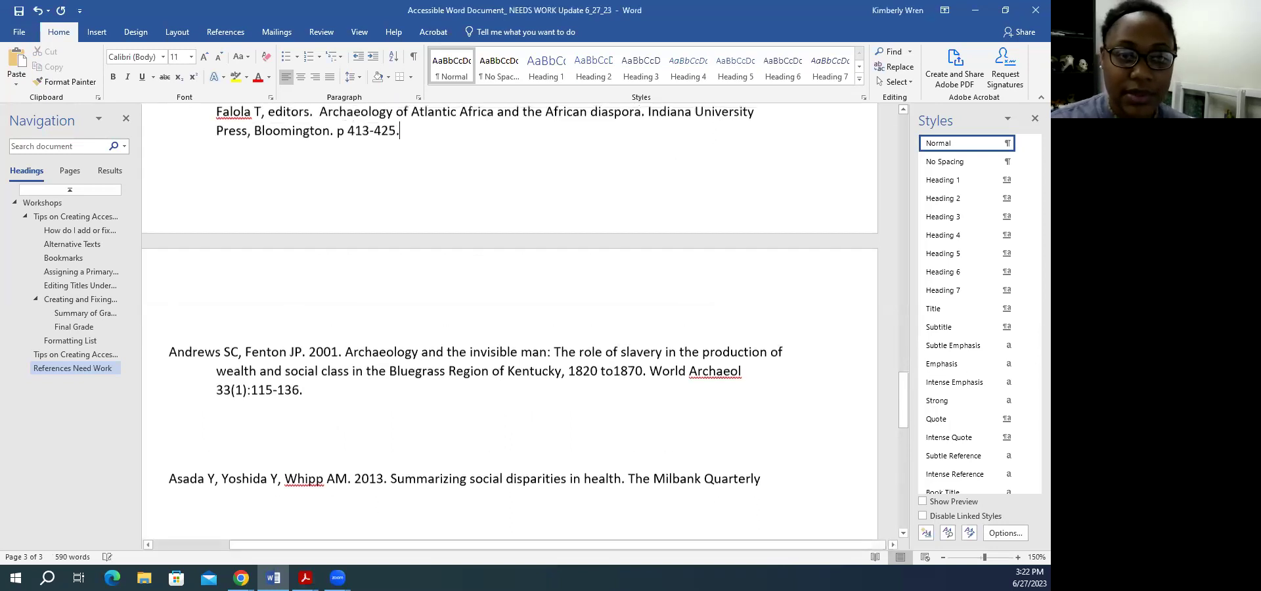
{"action": "left_click", "coordinate": [214, 437]}
{"action": "key", "text": "BackSpace"}
{"action": "key", "text": "BackSpace"}
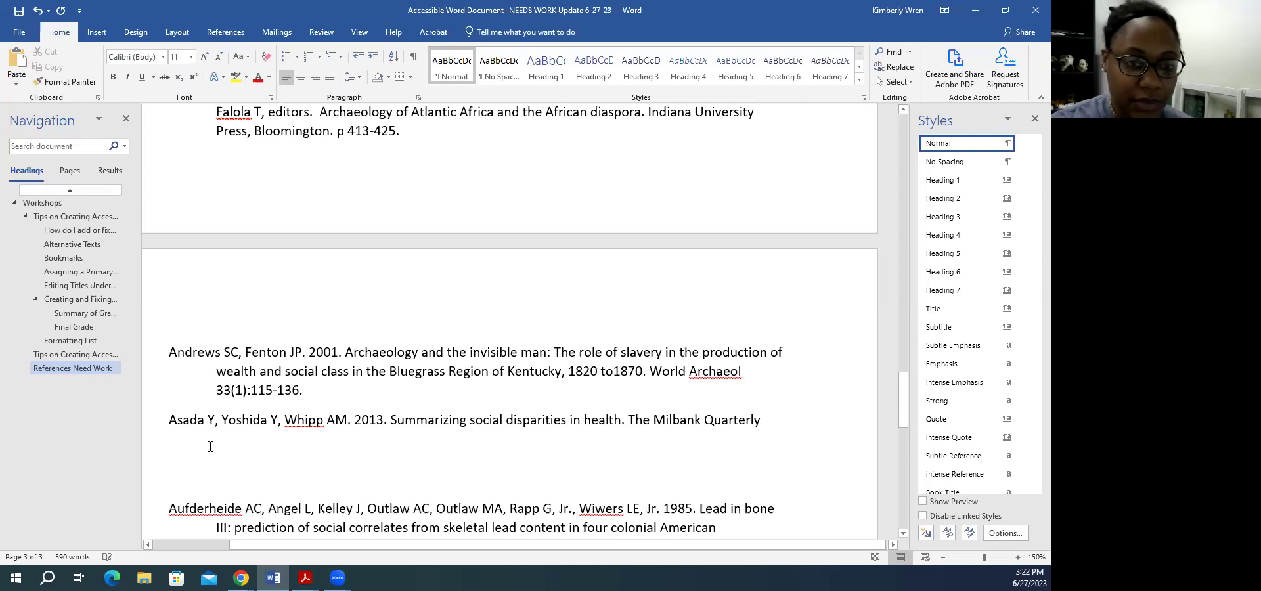
{"action": "key", "text": "BackSpace"}
{"action": "key", "text": "BackSpace"}
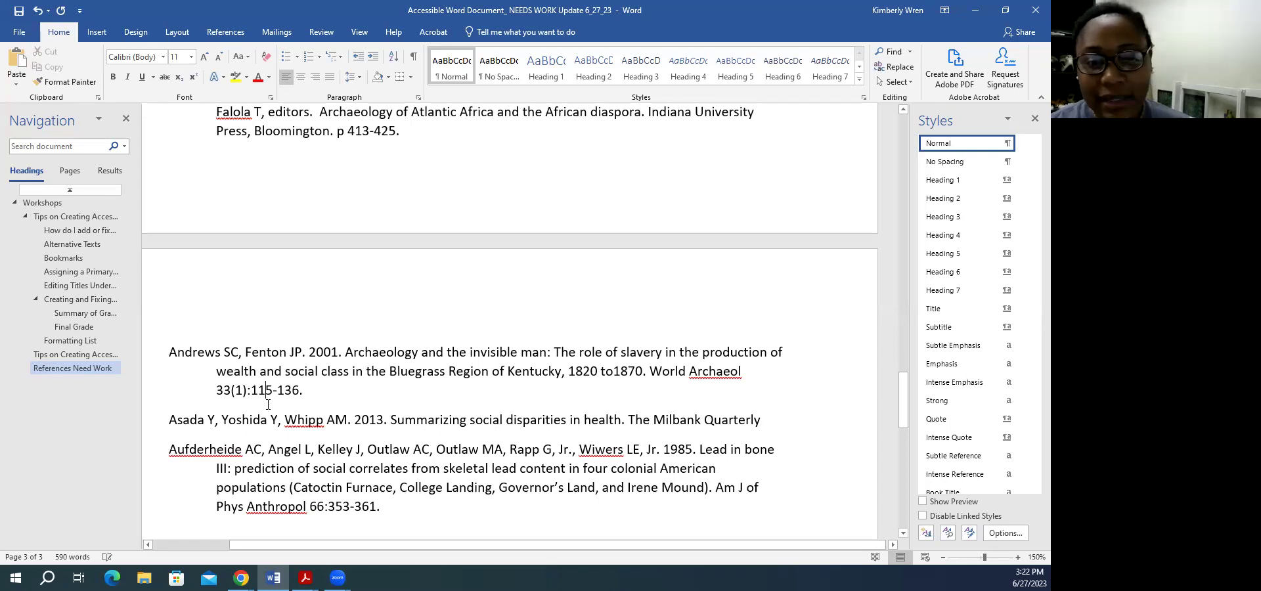
{"action": "triple_click", "coordinate": [264, 402]}
{"action": "left_click", "coordinate": [232, 396]}
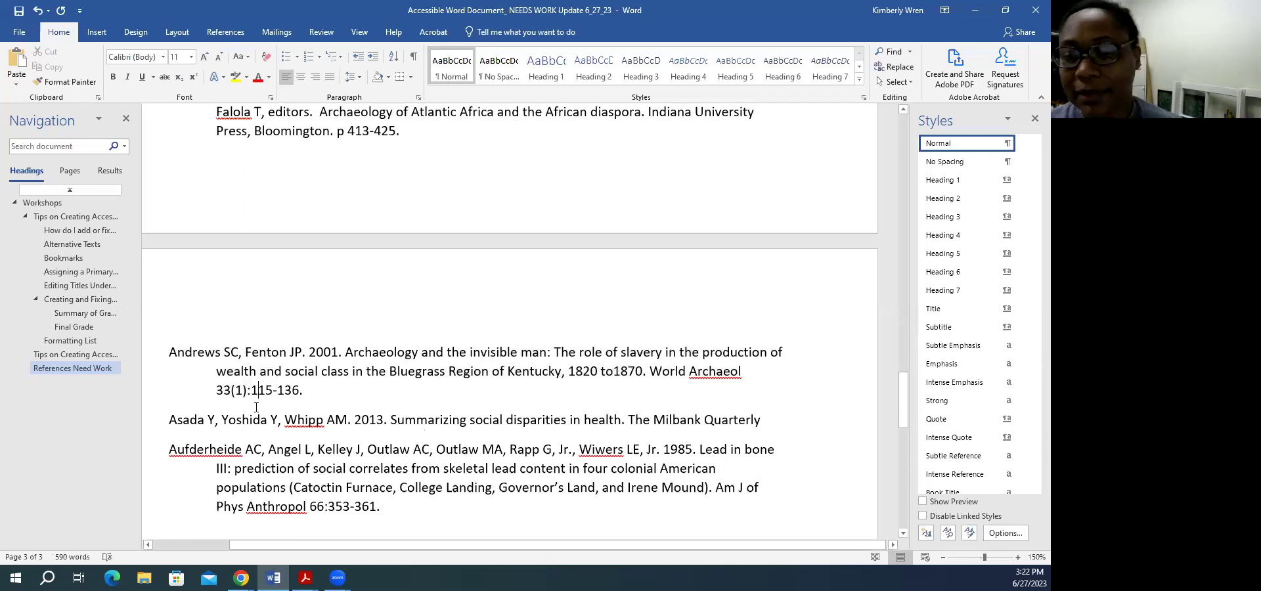
{"action": "left_click", "coordinate": [252, 435]}
{"action": "double_click", "coordinate": [252, 435]}
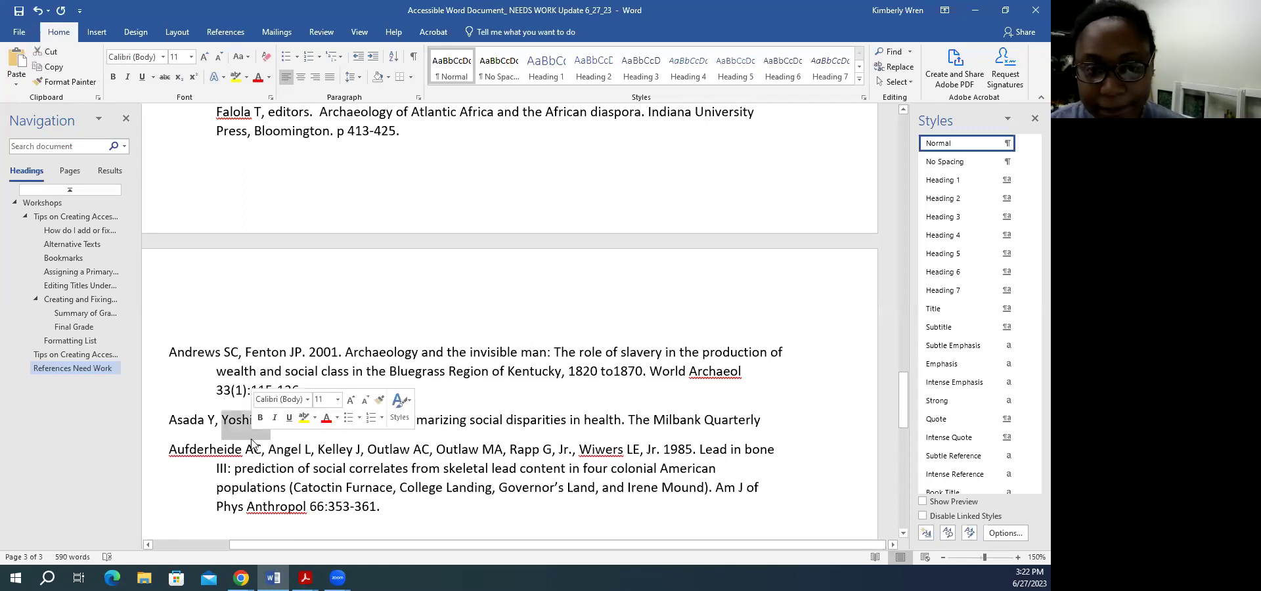
- Delete the blank paragraphs that separate the last three references, from the 1985 to the 1997 citation
{"action": "scroll", "coordinate": [222, 490], "scroll_direction": "down", "scroll_amount": 3}
{"action": "left_click", "coordinate": [223, 474]}
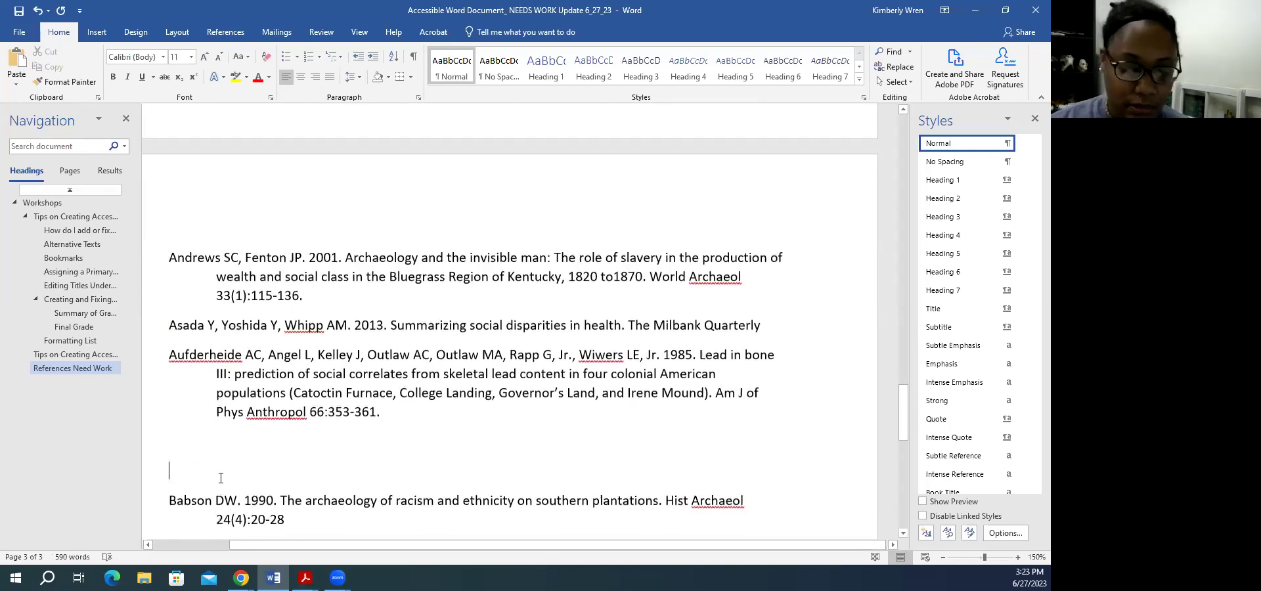
{"action": "key", "text": "BackSpace"}
{"action": "key", "text": "BackSpace"}
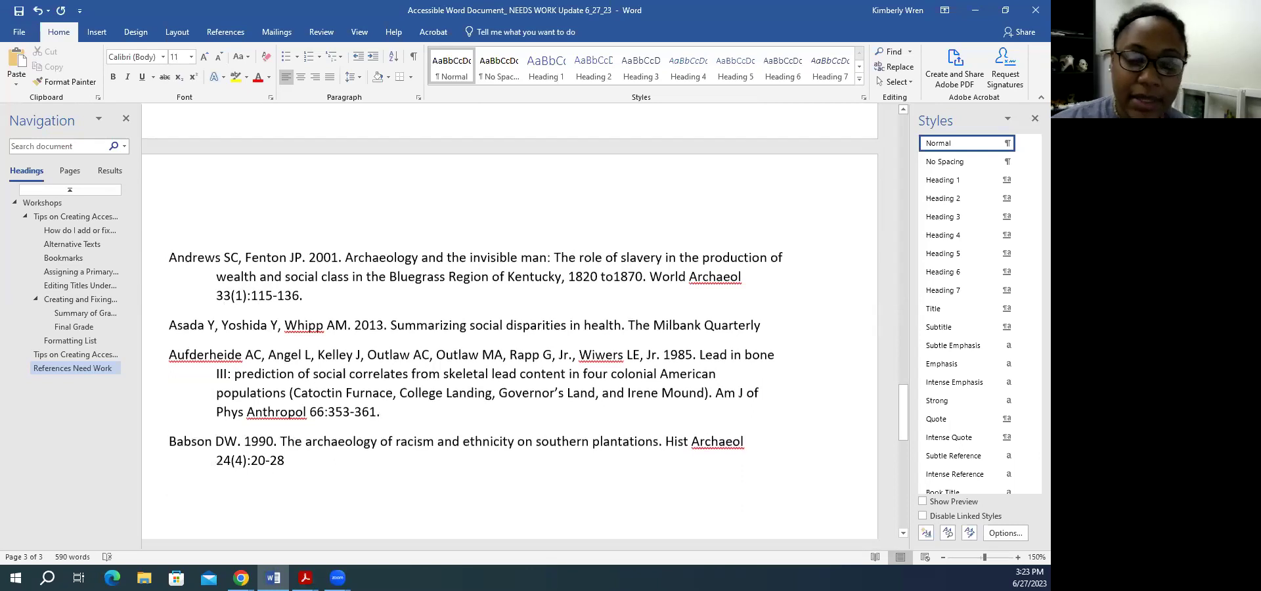
{"action": "scroll", "coordinate": [251, 490], "scroll_direction": "down", "scroll_amount": 6}
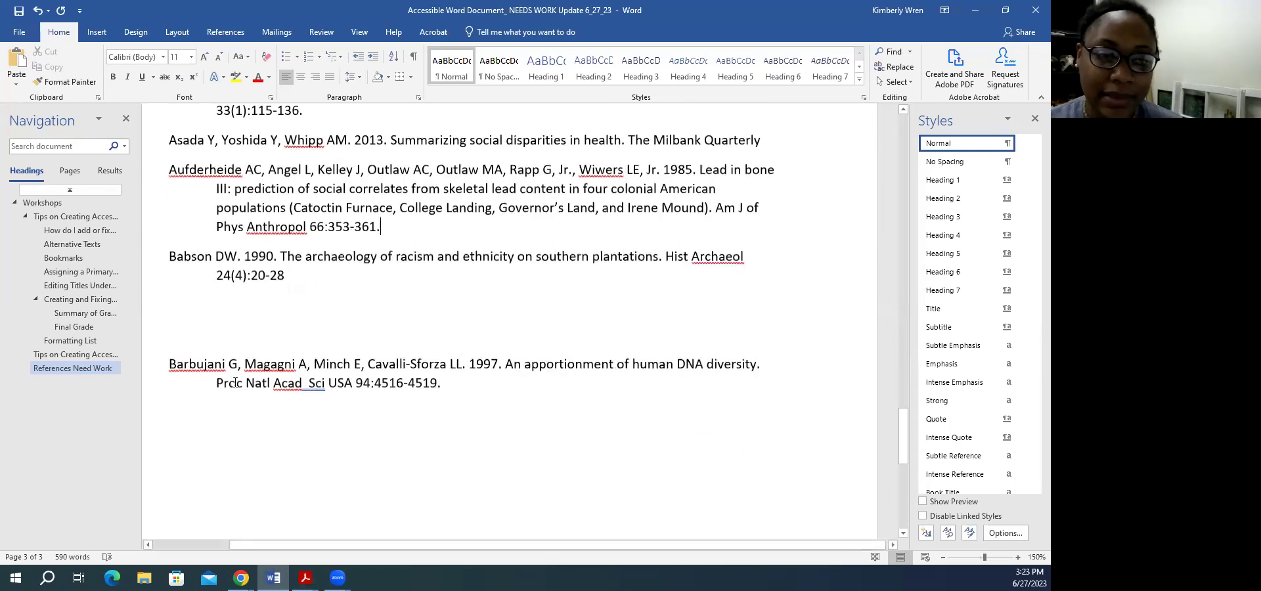
{"action": "left_click", "coordinate": [219, 337]}
{"action": "key", "text": "BackSpace"}
{"action": "key", "text": "BackSpace"}
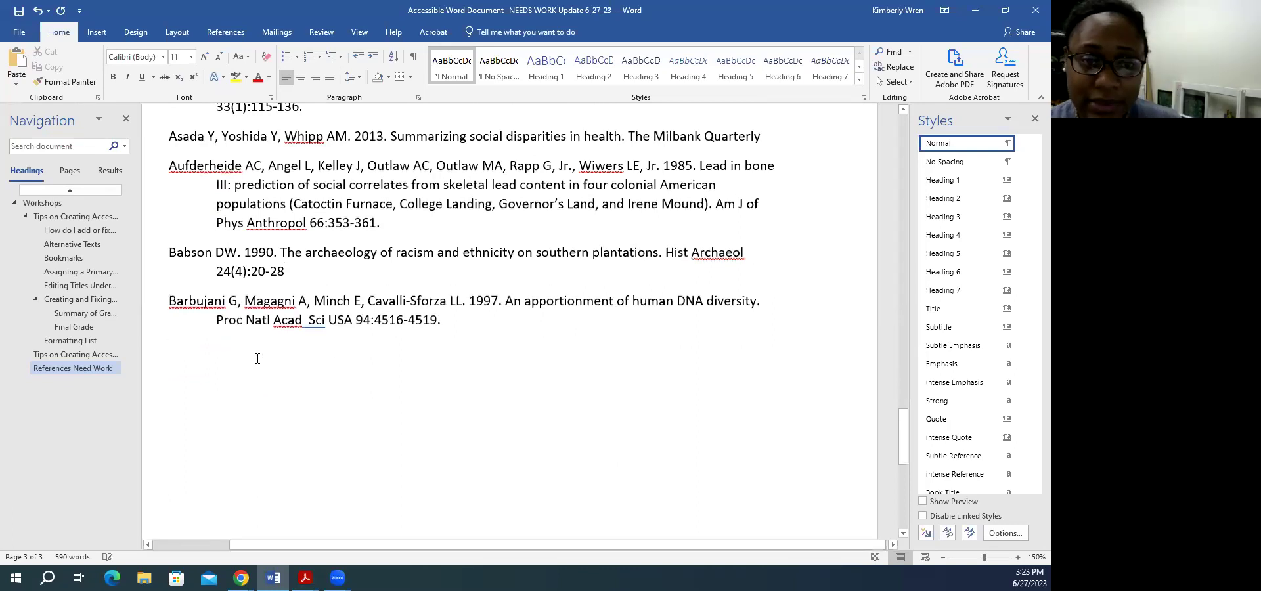
{"action": "left_click", "coordinate": [256, 358]}
- Set the paragraph spacing after all the references to 20 pt and check the gaps between the citations
{"action": "scroll", "coordinate": [257, 357], "scroll_direction": "up", "scroll_amount": 4}
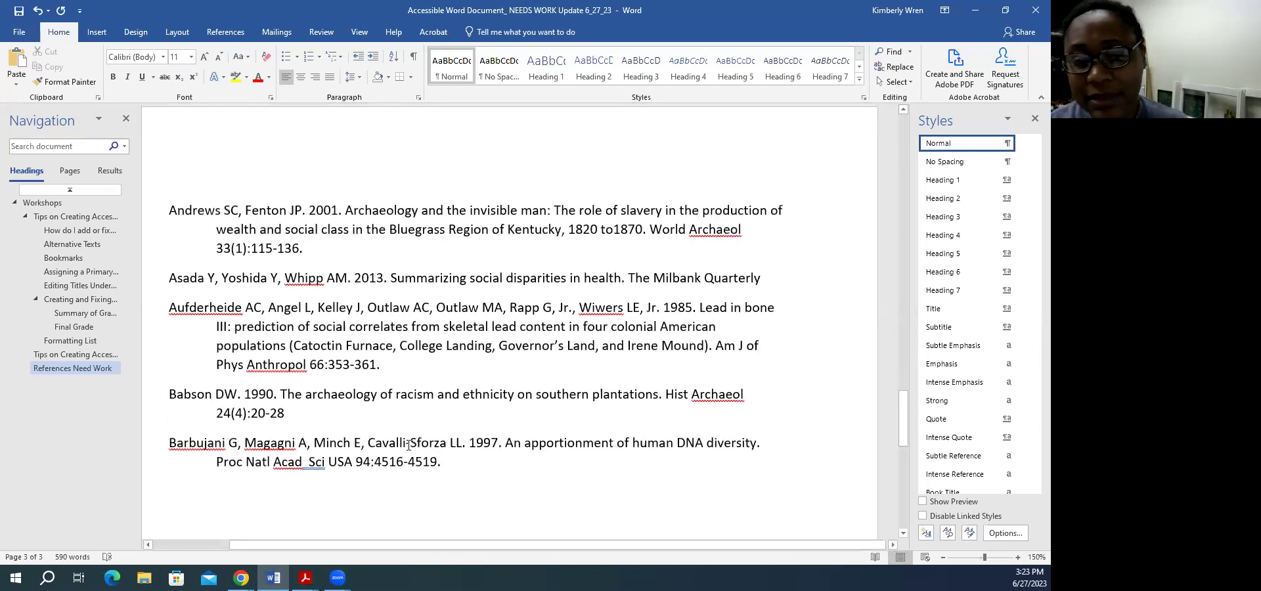
{"action": "left_click_drag", "start_coordinate": [441, 462], "coordinate": [177, 229]}
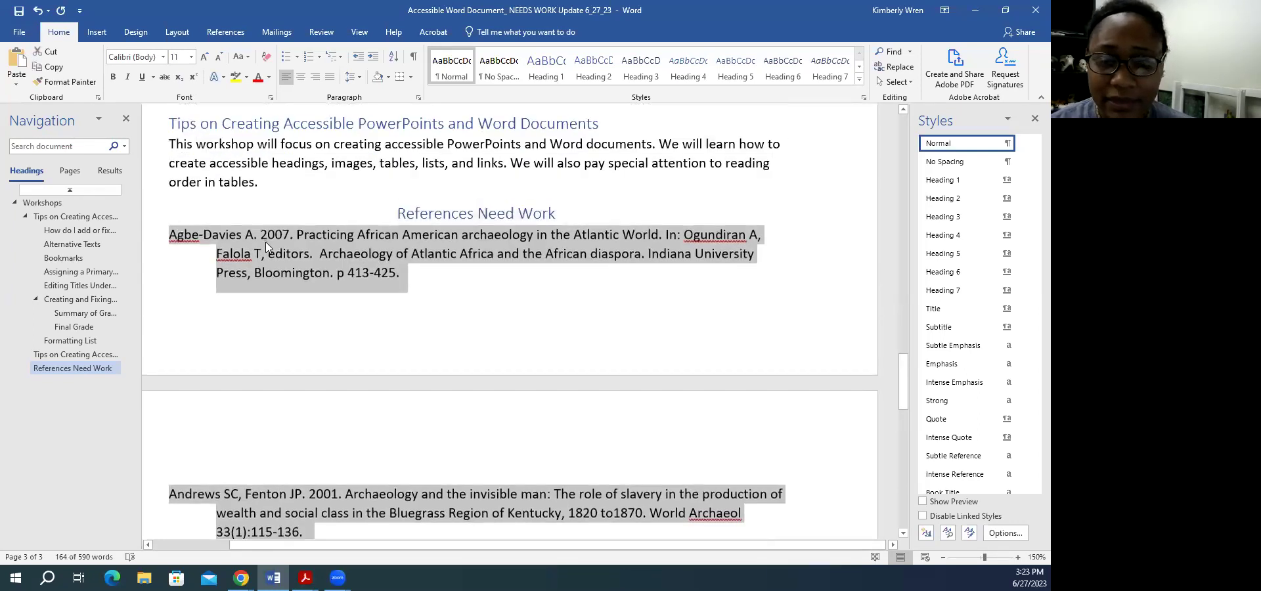
{"action": "right_click", "coordinate": [265, 241]}
{"action": "left_click", "coordinate": [314, 335]}
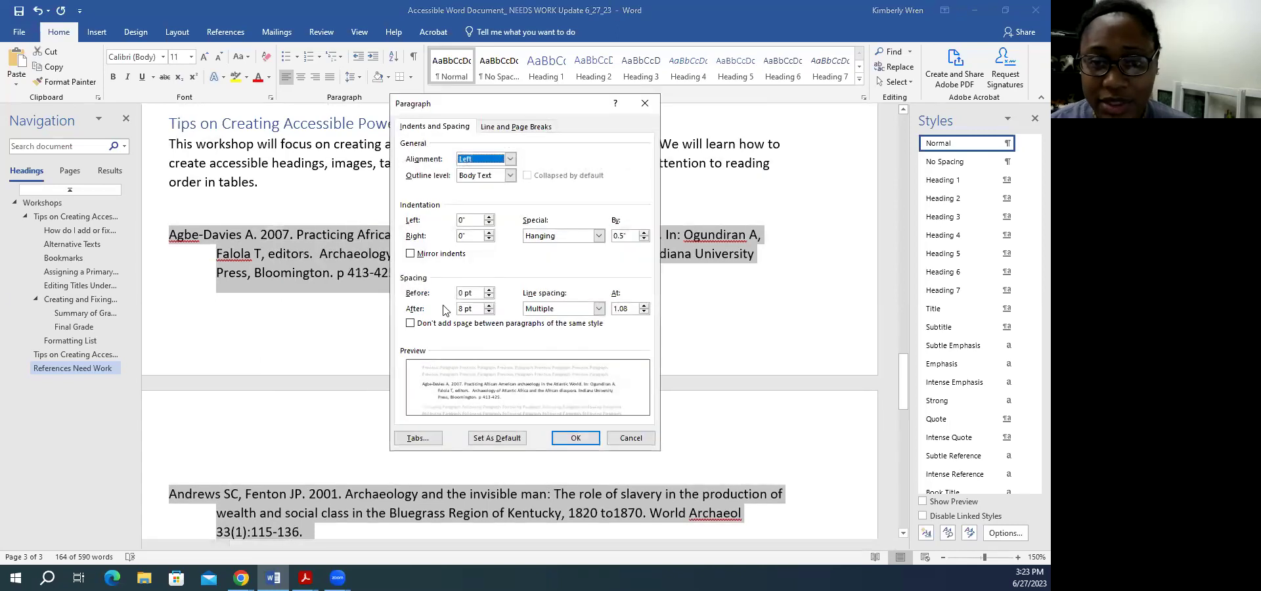
{"action": "left_click", "coordinate": [462, 310]}
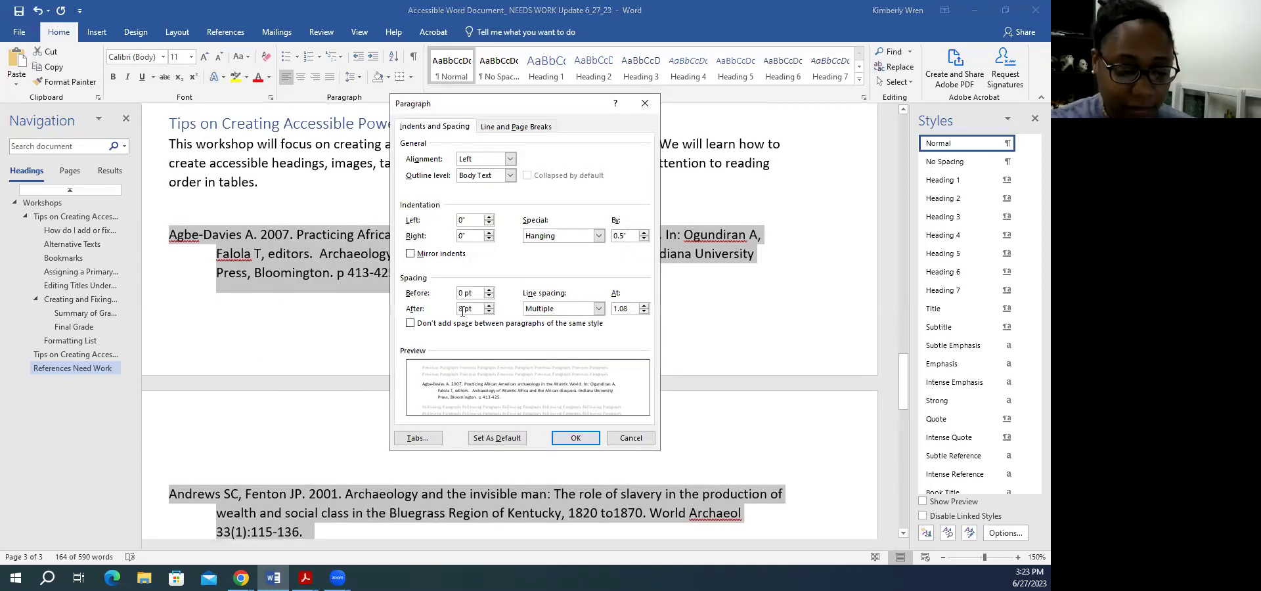
{"action": "key", "text": "BackSpace"}
{"action": "type", "text": "20"}
{"action": "left_click", "coordinate": [571, 442]}
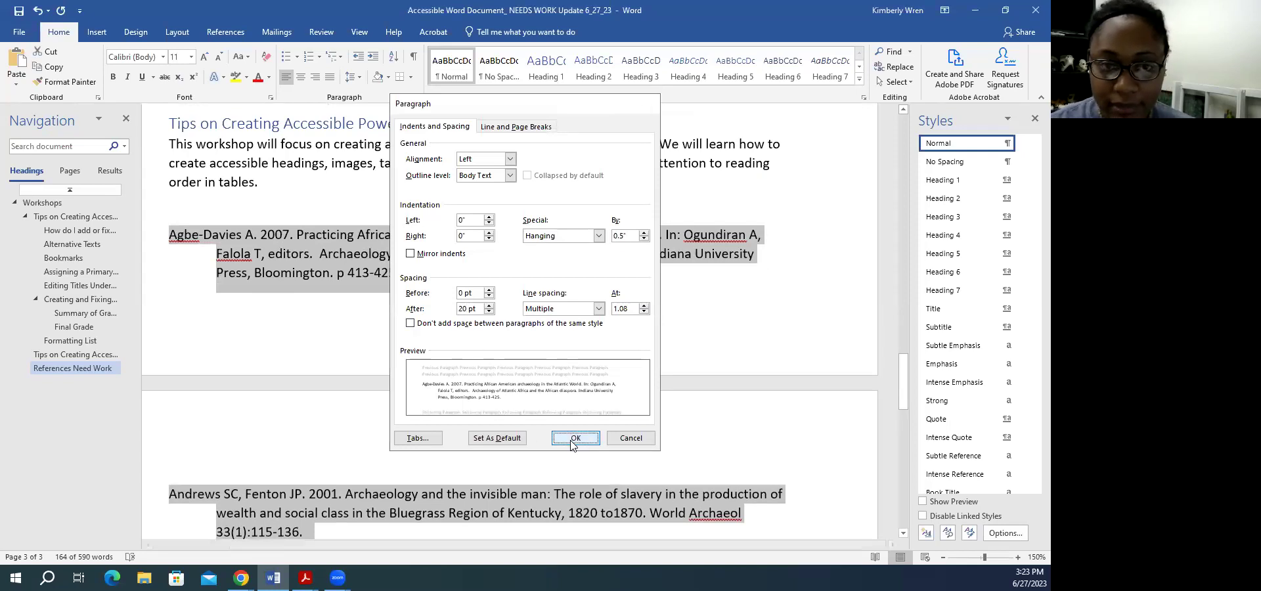
{"action": "scroll", "coordinate": [310, 364], "scroll_direction": "down", "scroll_amount": 3}
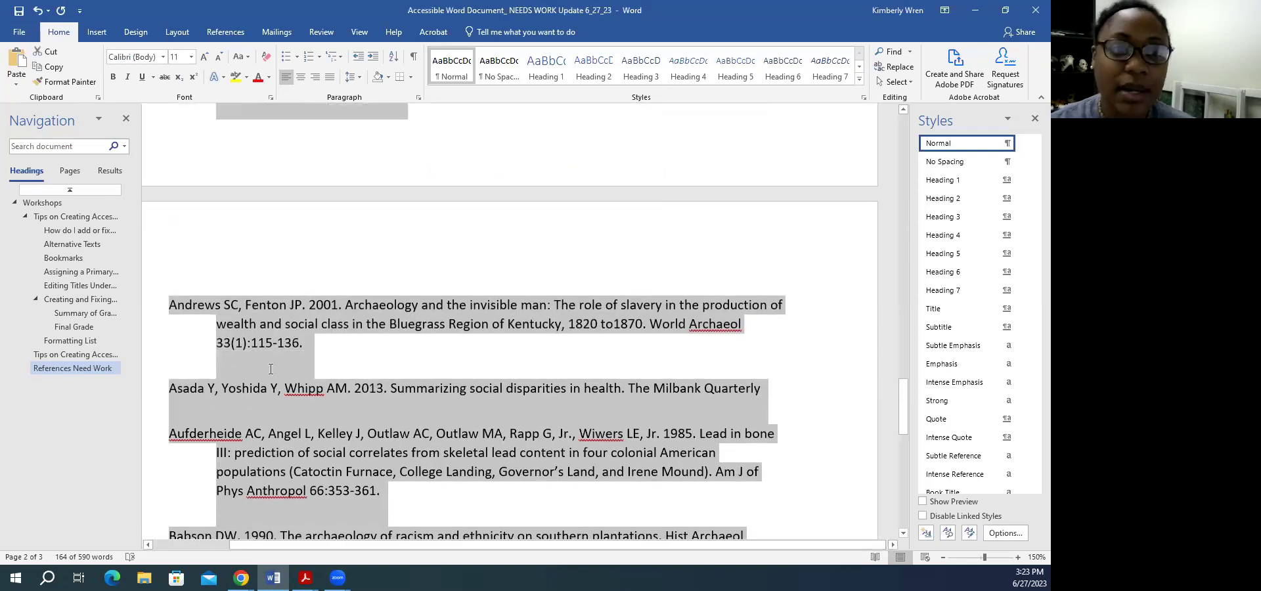
{"action": "left_click", "coordinate": [254, 387]}
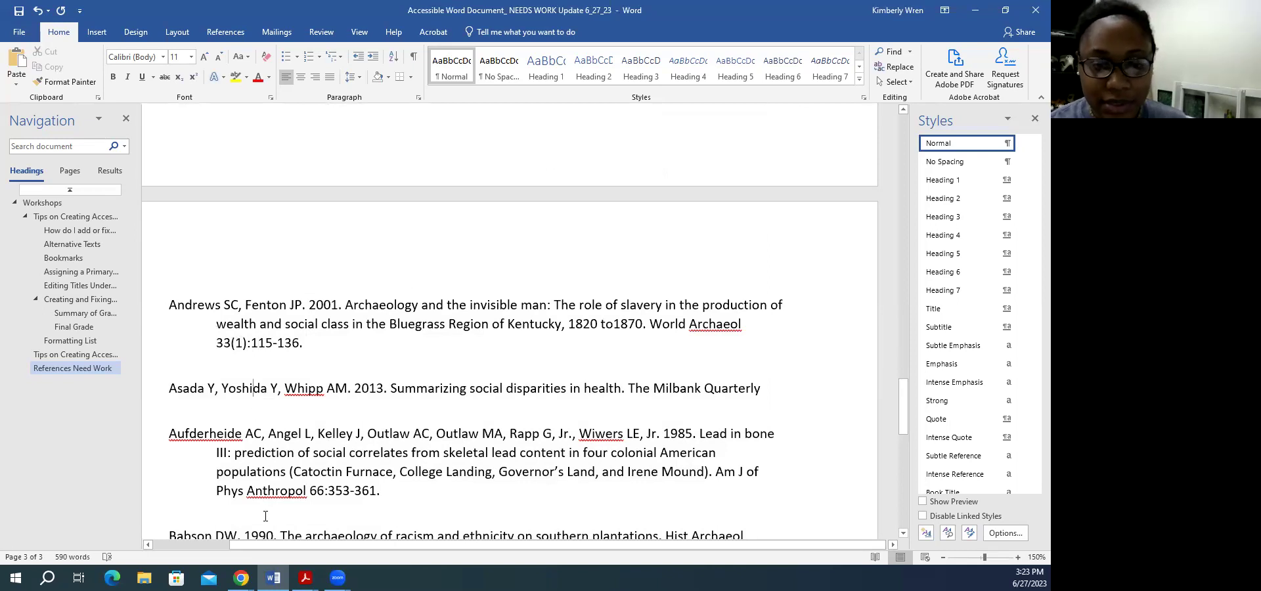
{"action": "scroll", "coordinate": [265, 516], "scroll_direction": "down", "scroll_amount": 3}
{"action": "left_click", "coordinate": [266, 396]}
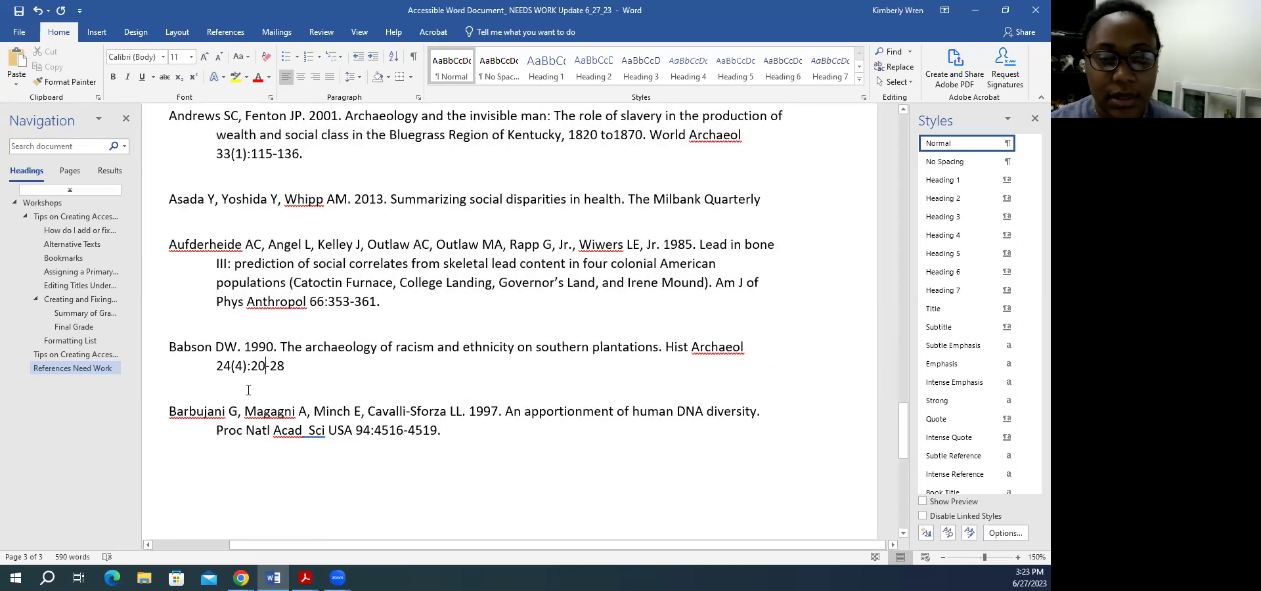
- Select all the references, from the 2007 citation through the 1997 one, and open their paragraph settings
{"action": "scroll", "coordinate": [315, 267], "scroll_direction": "up", "scroll_amount": 3}
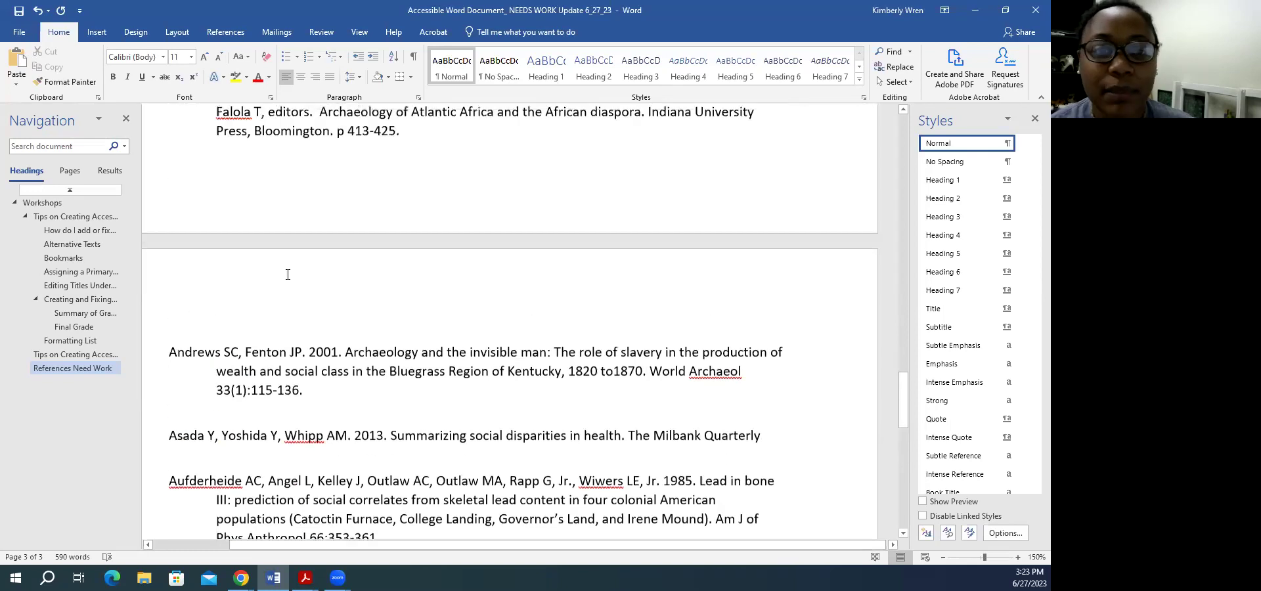
{"action": "scroll", "coordinate": [170, 232], "scroll_direction": "up", "scroll_amount": 3}
{"action": "left_click_drag", "start_coordinate": [171, 232], "coordinate": [497, 291]}
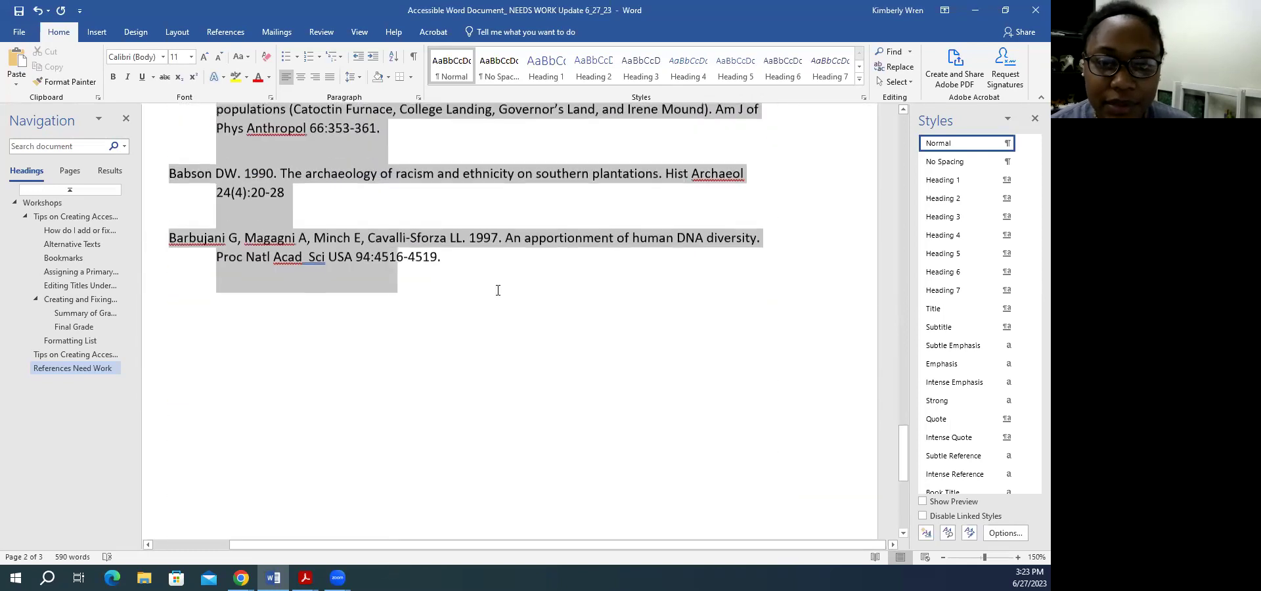
{"action": "right_click", "coordinate": [363, 256]}
{"action": "left_click", "coordinate": [388, 346]}
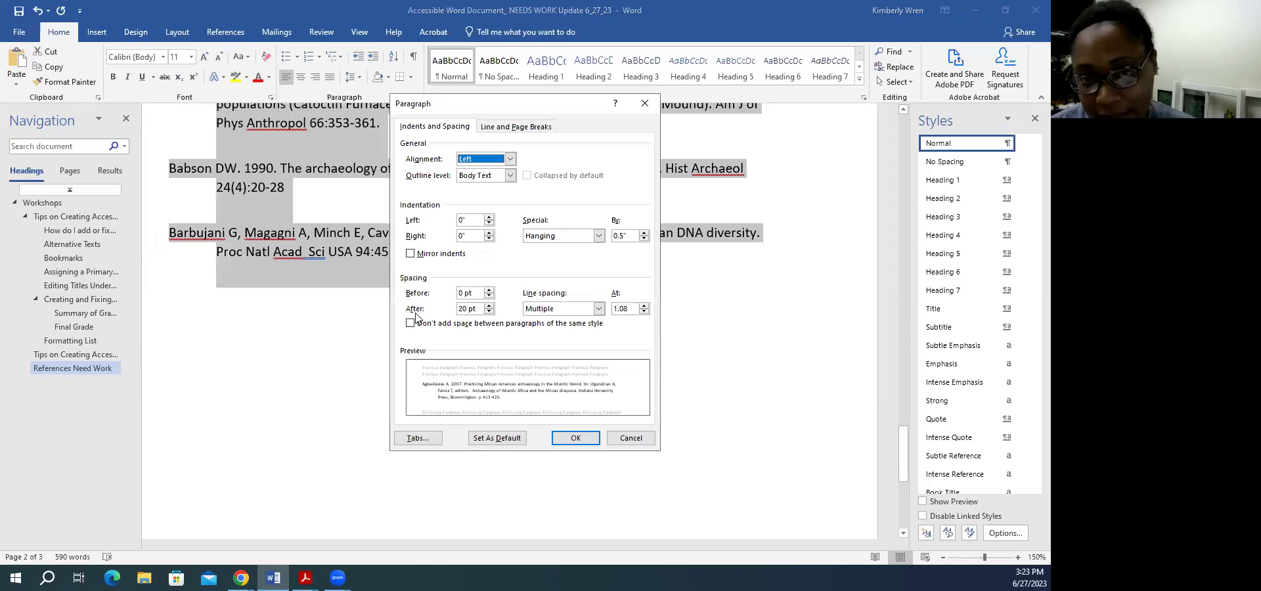
- Try larger line-spacing multiples for the references and set the multiple back to 1.08
{"action": "left_click", "coordinate": [644, 306]}
{"action": "left_click", "coordinate": [644, 306]}
{"action": "left_click", "coordinate": [644, 306]}
{"action": "left_click", "coordinate": [645, 305]}
{"action": "left_click", "coordinate": [645, 306]}
{"action": "left_click", "coordinate": [644, 305]}
{"action": "left_click", "coordinate": [644, 306]}
{"action": "left_click", "coordinate": [645, 313]}
{"action": "left_click", "coordinate": [644, 313]}
{"action": "left_click", "coordinate": [644, 313]}
{"action": "left_click", "coordinate": [644, 313]}
{"action": "left_click", "coordinate": [644, 313]}
{"action": "left_click", "coordinate": [644, 312]}
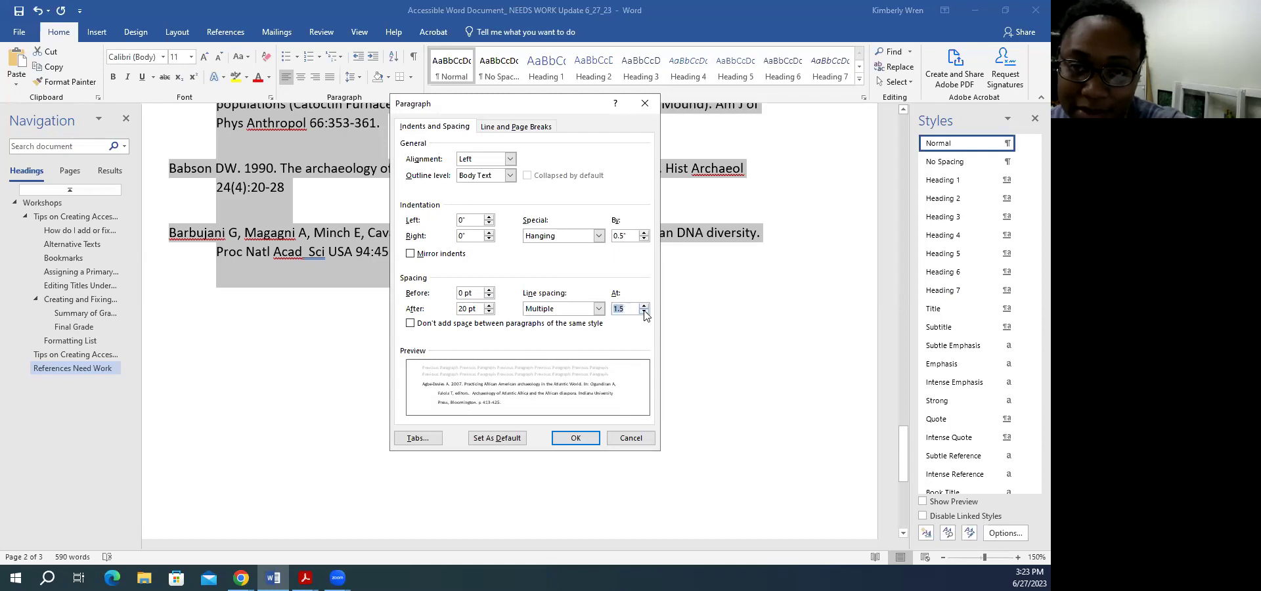
{"action": "left_click", "coordinate": [644, 312]}
{"action": "left_click", "coordinate": [630, 307]}
{"action": "type", "text": ".08"}
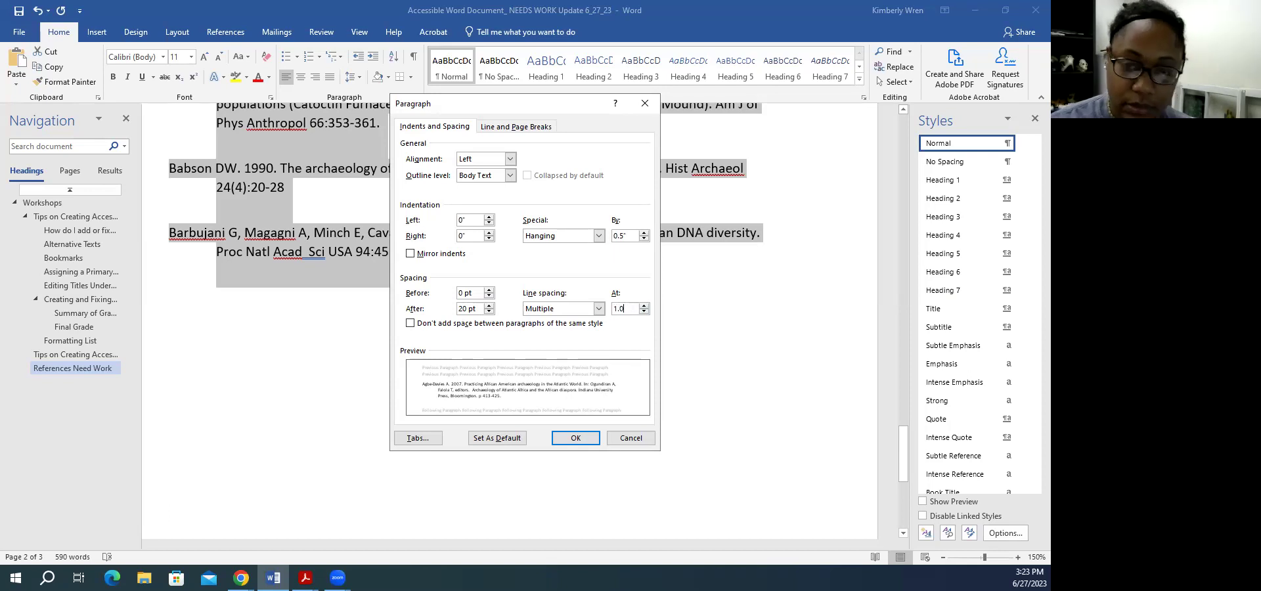
- Set the spacing after the references to 8 pt, apply the paragraph settings, and deselect the text
{"action": "left_click", "coordinate": [468, 310]}
{"action": "key", "text": "BackSpace"}
{"action": "key", "text": "BackSpace"}
{"action": "type", "text": "8"}
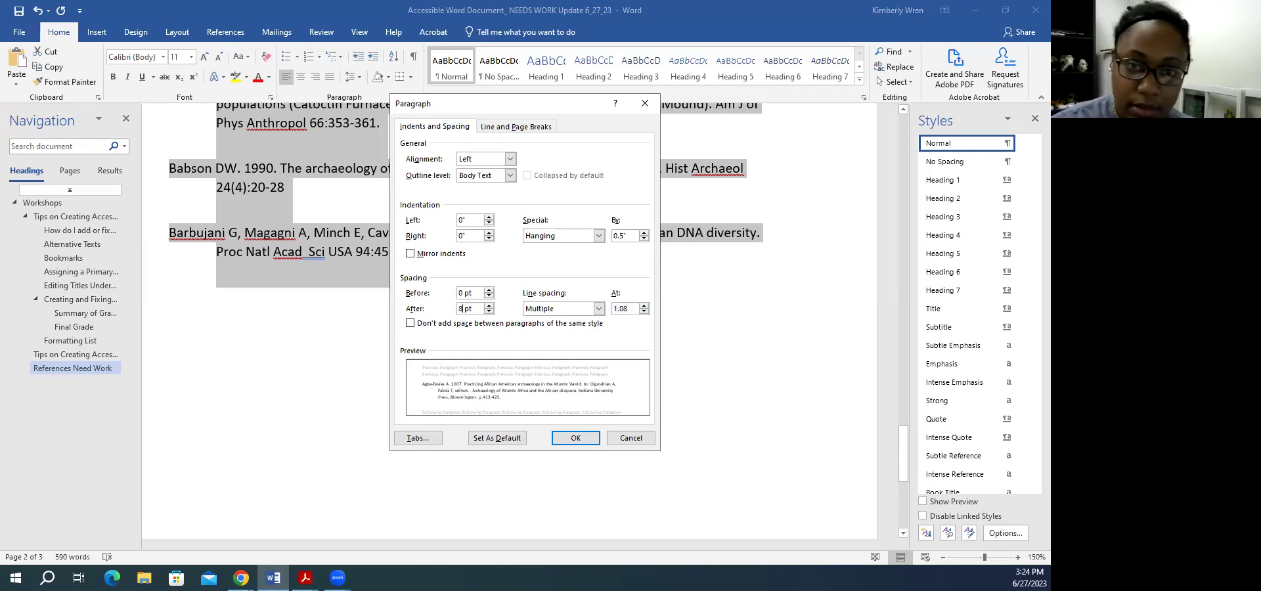
{"action": "left_click", "coordinate": [573, 437]}
{"action": "left_click", "coordinate": [561, 401]}
- Return to the beginning of the document and close the Styles pane
{"action": "scroll", "coordinate": [561, 402], "scroll_direction": "up", "scroll_amount": 15}
{"action": "scroll", "coordinate": [552, 388], "scroll_direction": "up", "scroll_amount": 15}
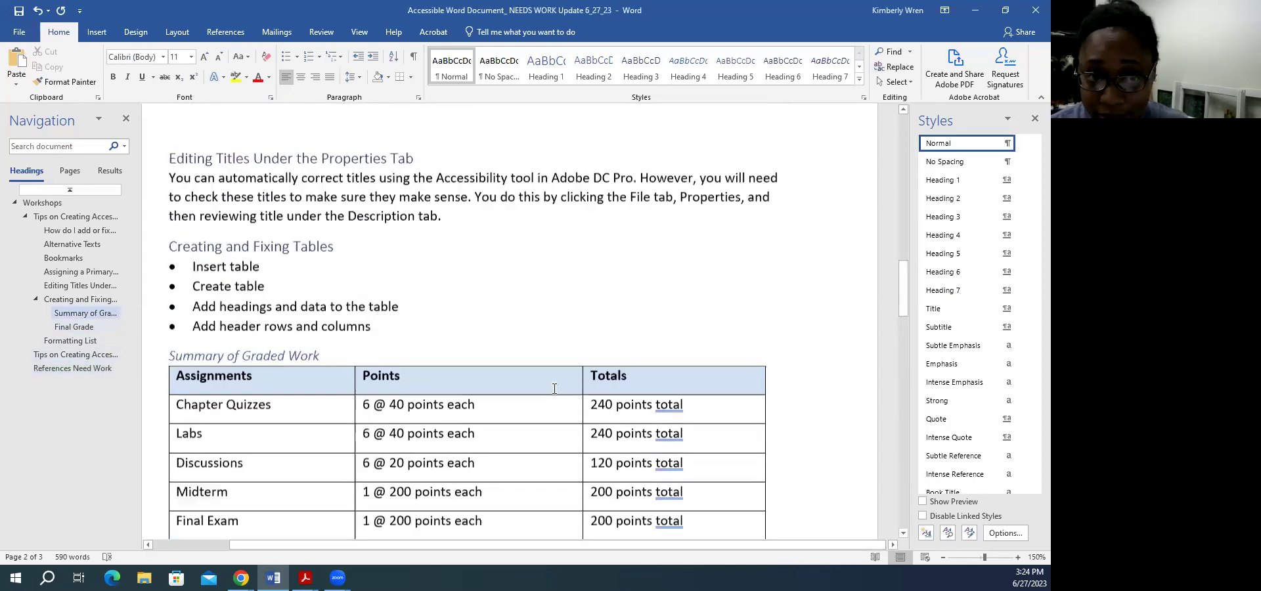
{"action": "left_click", "coordinate": [1034, 118]}
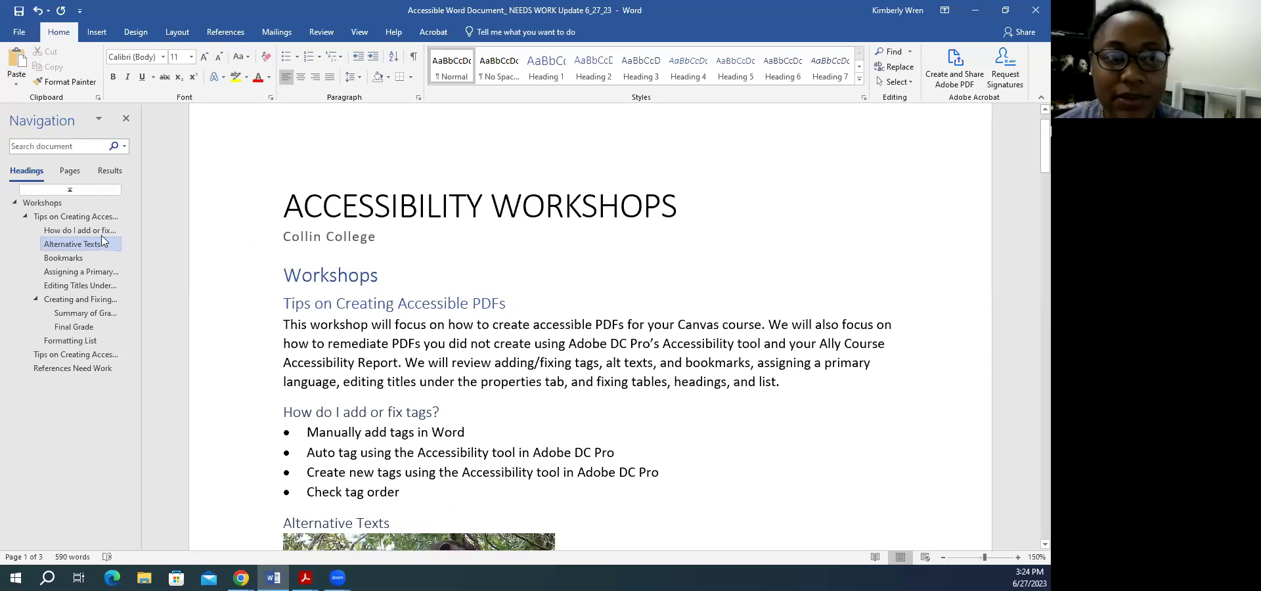
- Check the heading structure by jumping to the headings in outline order, from Workshops through References Need Work
{"action": "left_click", "coordinate": [55, 204]}
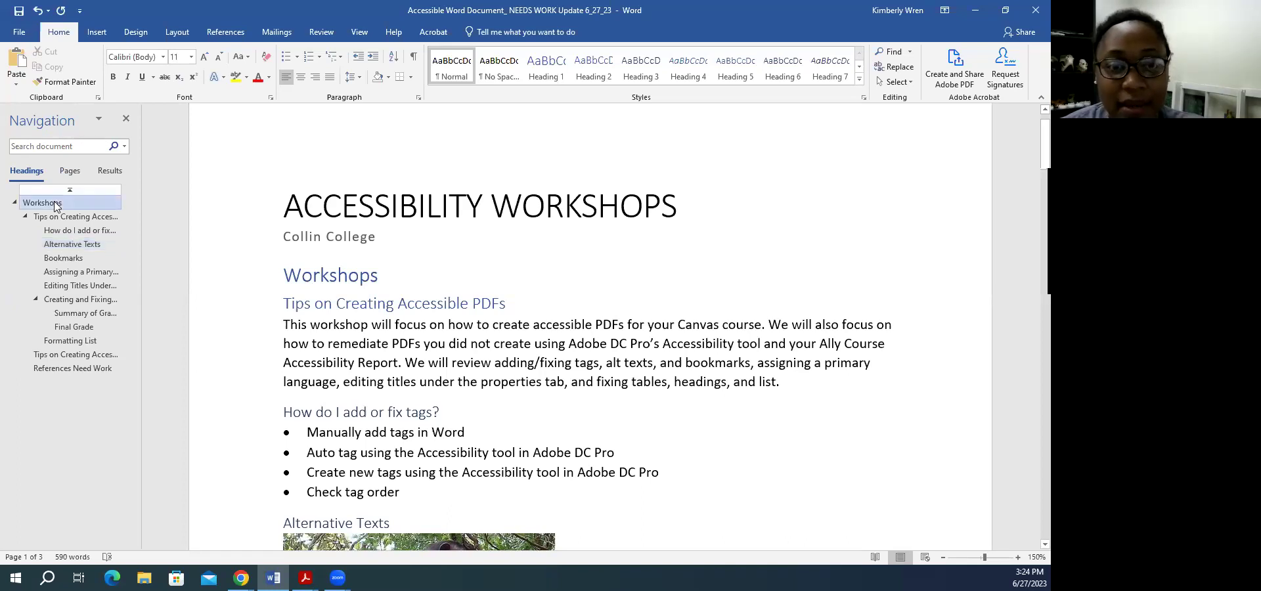
{"action": "left_click", "coordinate": [64, 217]}
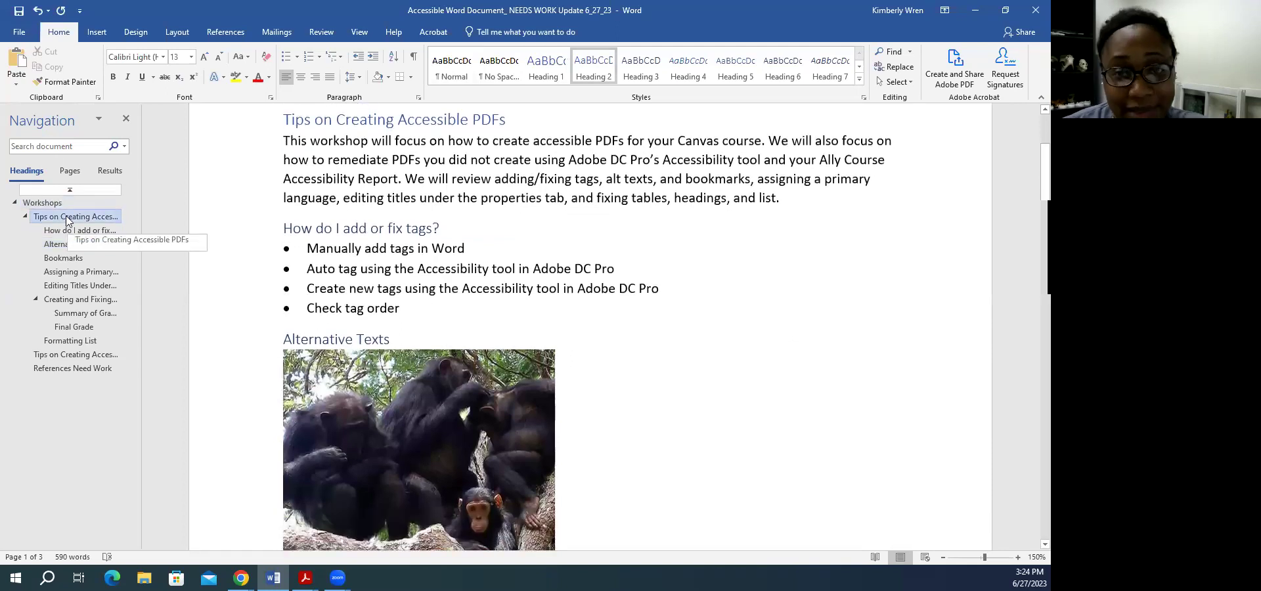
{"action": "left_click", "coordinate": [75, 231]}
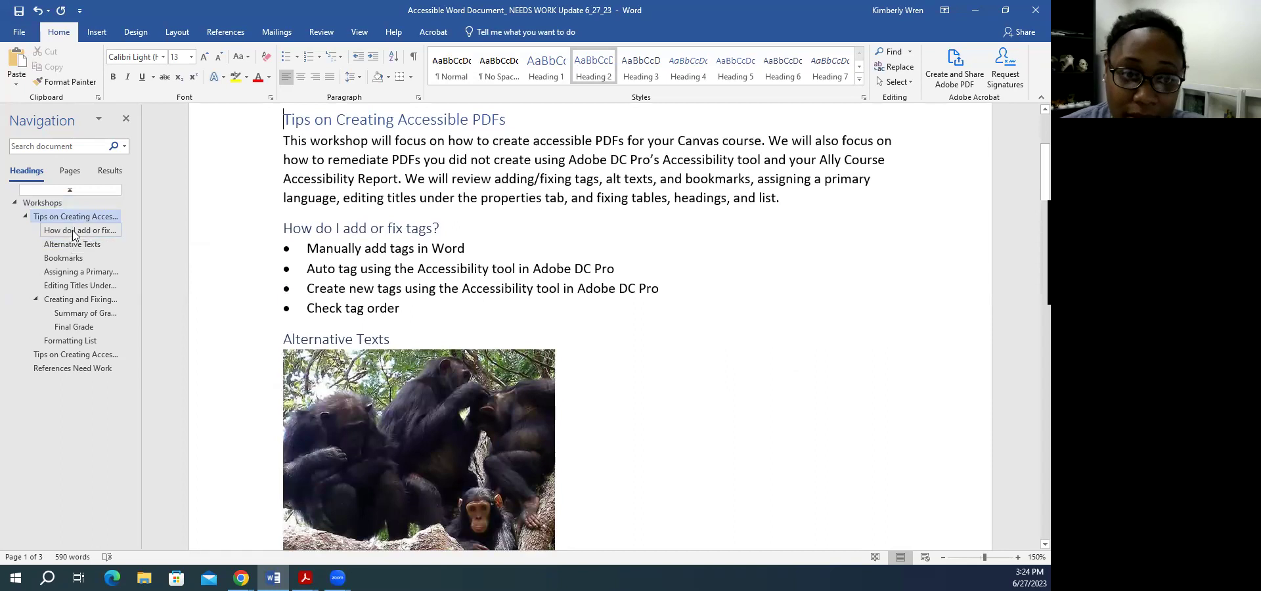
{"action": "left_click", "coordinate": [72, 246]}
{"action": "left_click", "coordinate": [76, 258]}
{"action": "left_click", "coordinate": [79, 272]}
{"action": "left_click", "coordinate": [83, 286]}
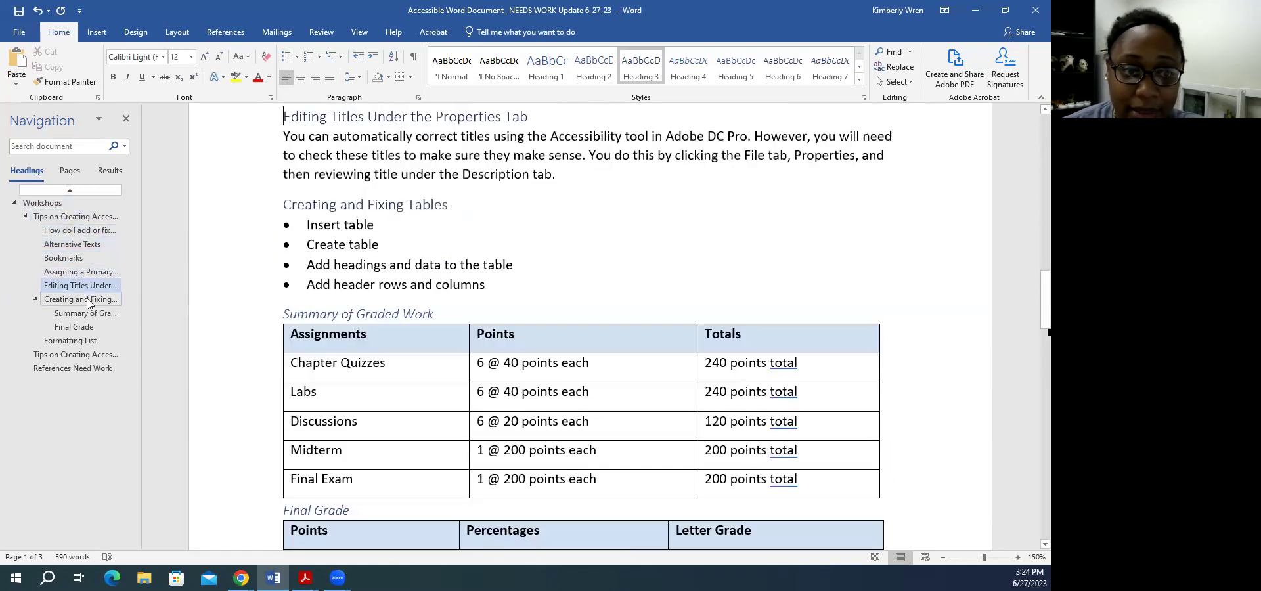
{"action": "left_click", "coordinate": [87, 300]}
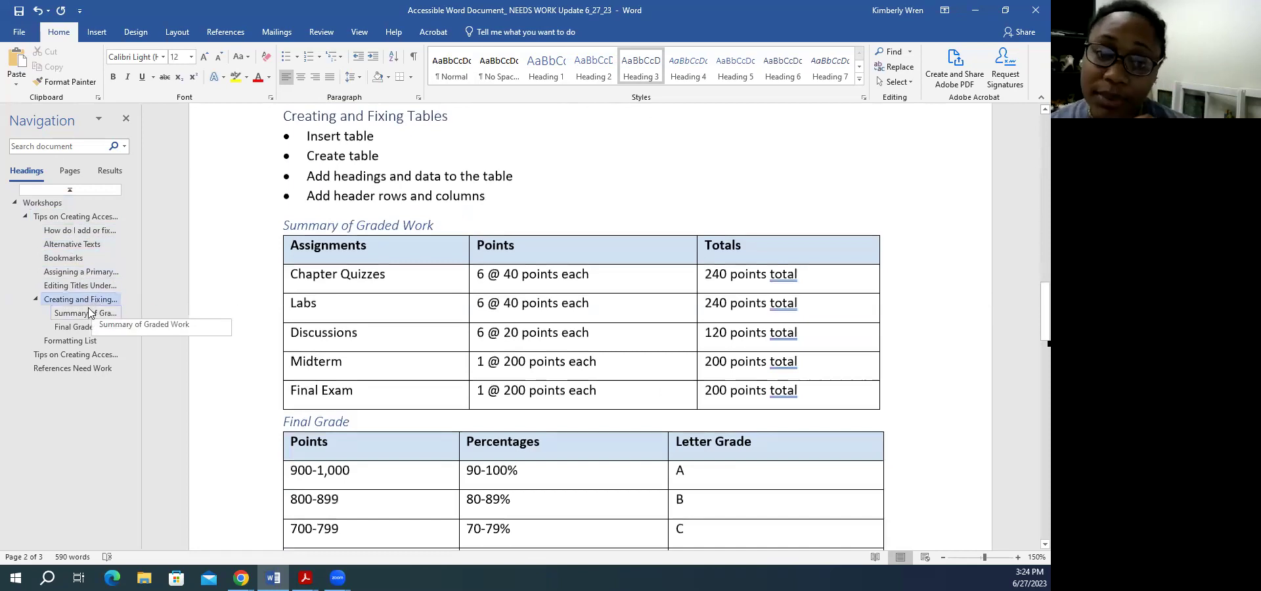
{"action": "left_click", "coordinate": [89, 314]}
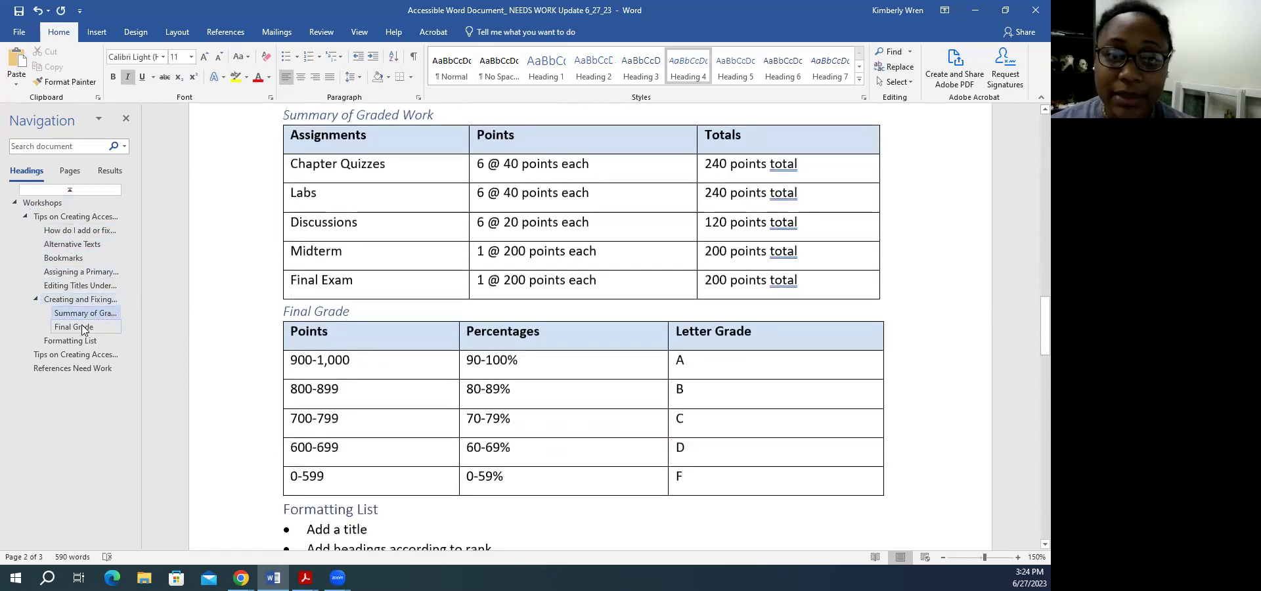
{"action": "left_click", "coordinate": [85, 328]}
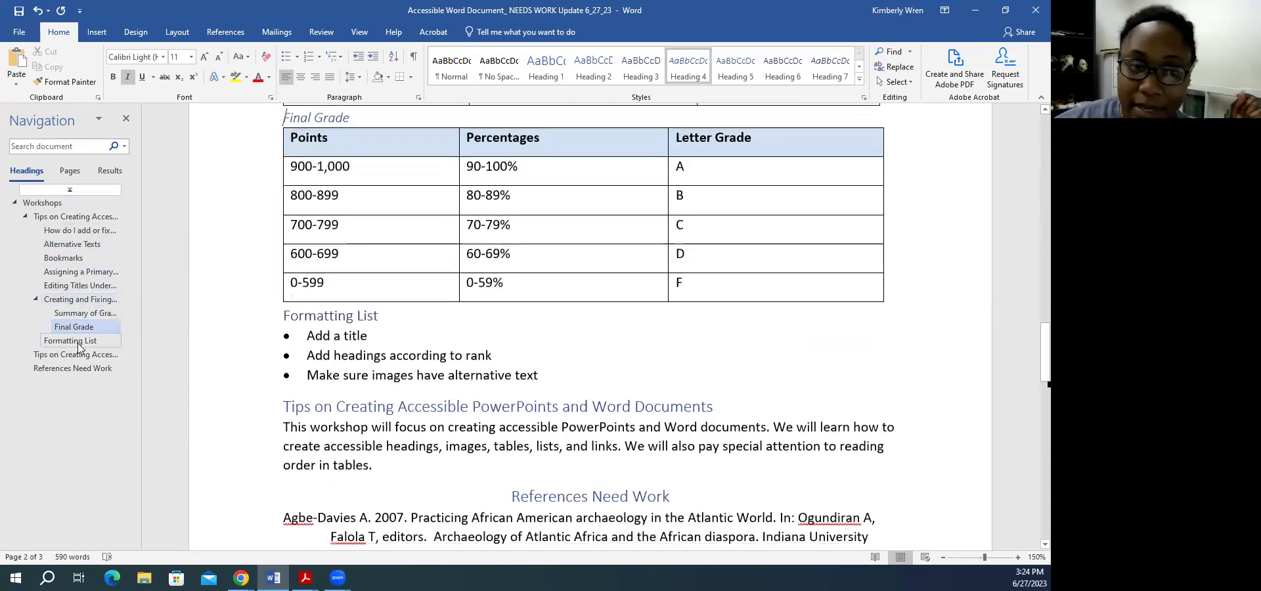
{"action": "left_click", "coordinate": [77, 343]}
{"action": "left_click", "coordinate": [73, 355]}
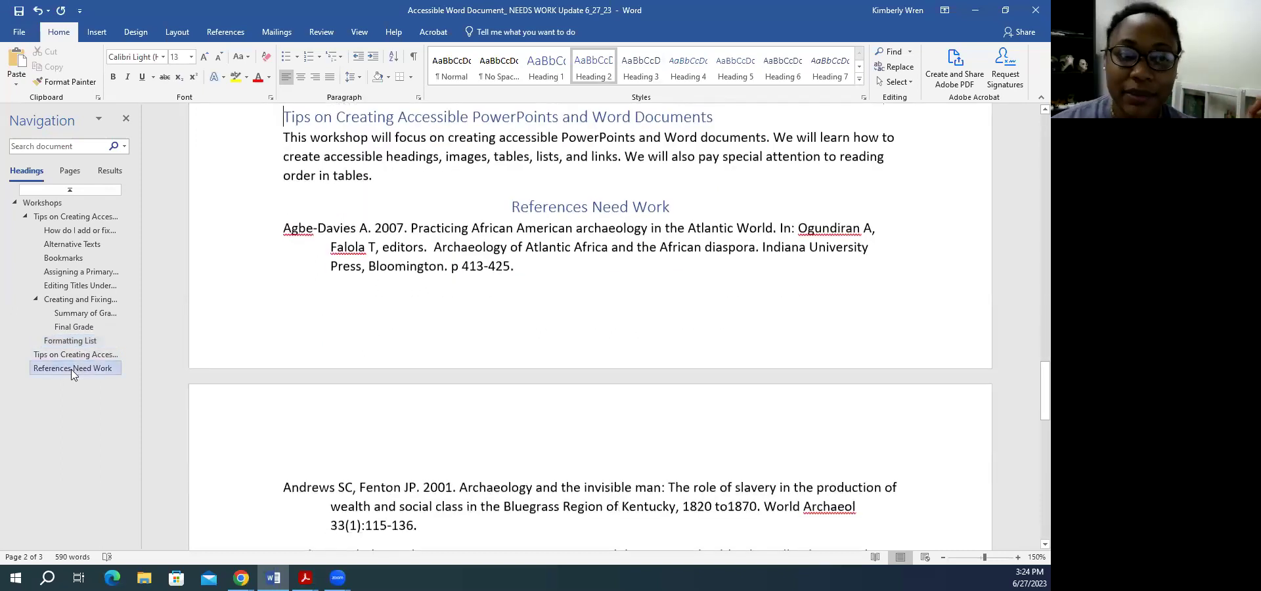
{"action": "left_click", "coordinate": [71, 368]}
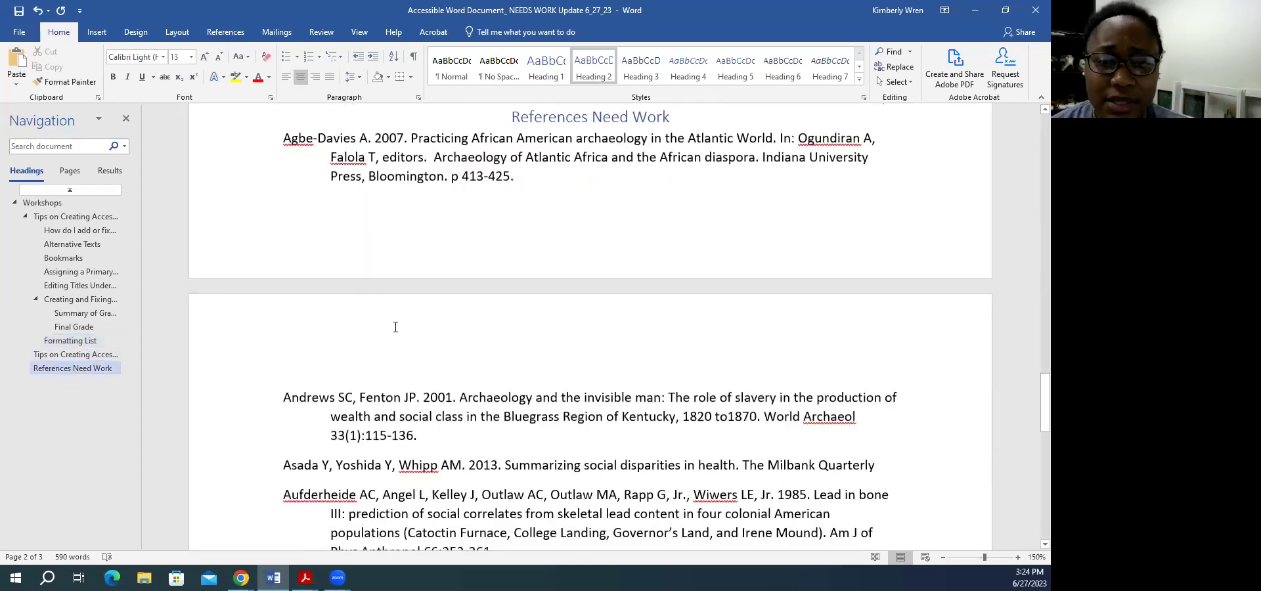
- Run the accessibility check on the document, then close its results and the Navigation pane
{"action": "scroll", "coordinate": [395, 327], "scroll_direction": "up", "scroll_amount": 20}
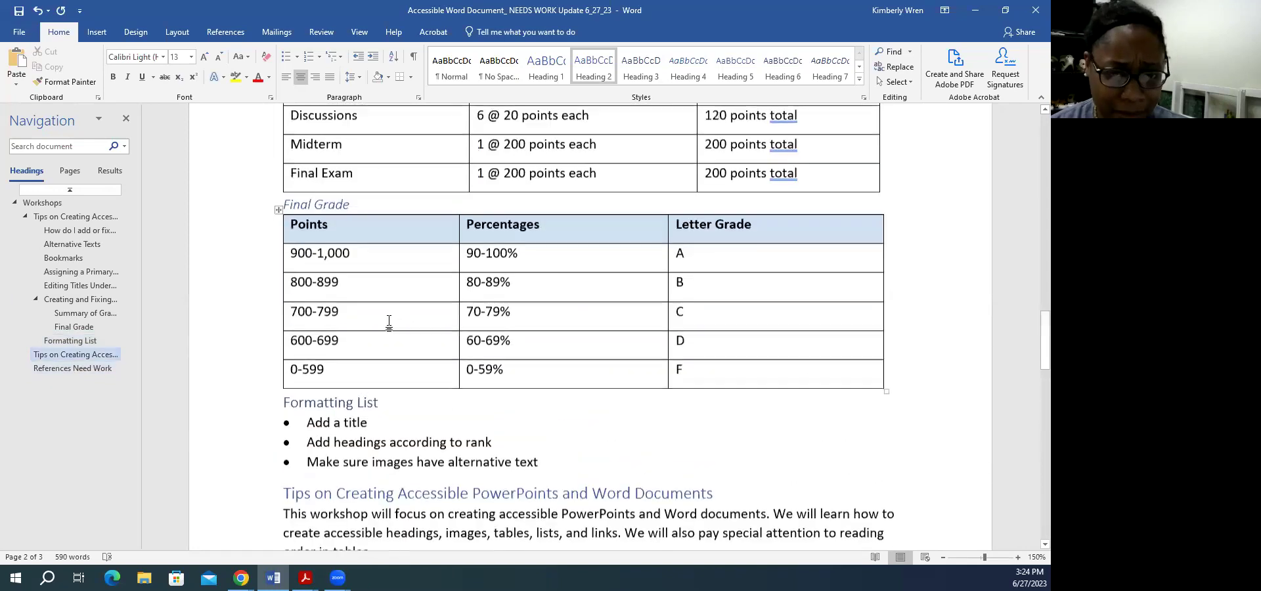
{"action": "scroll", "coordinate": [389, 318], "scroll_direction": "up", "scroll_amount": 1}
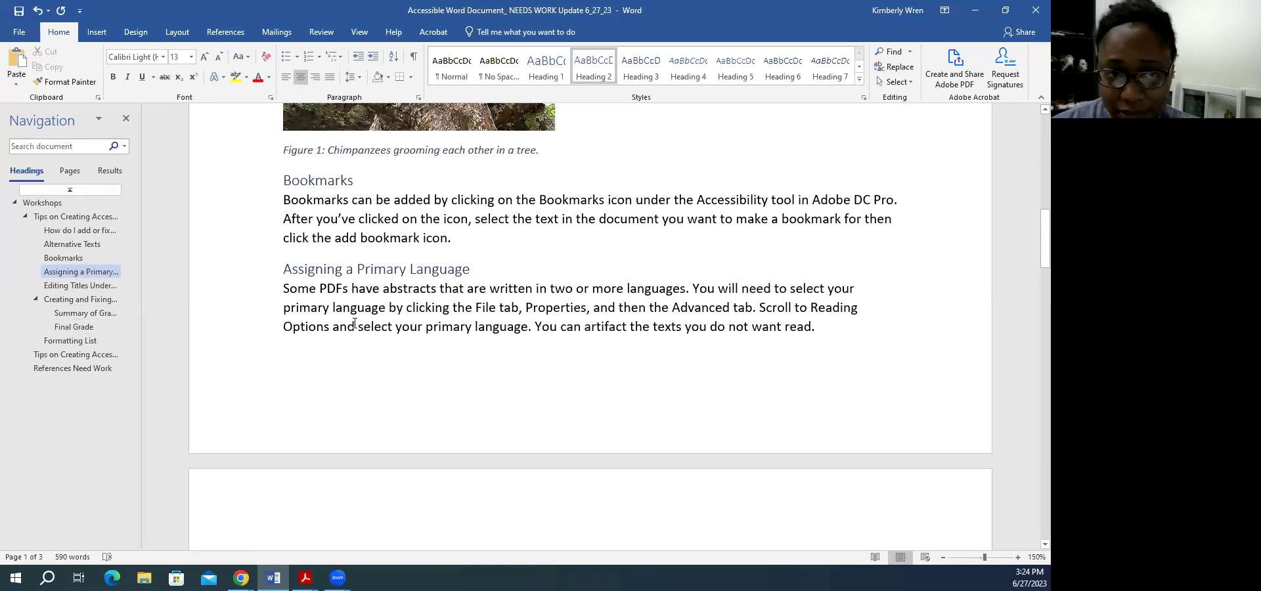
{"action": "scroll", "coordinate": [354, 323], "scroll_direction": "up", "scroll_amount": 10}
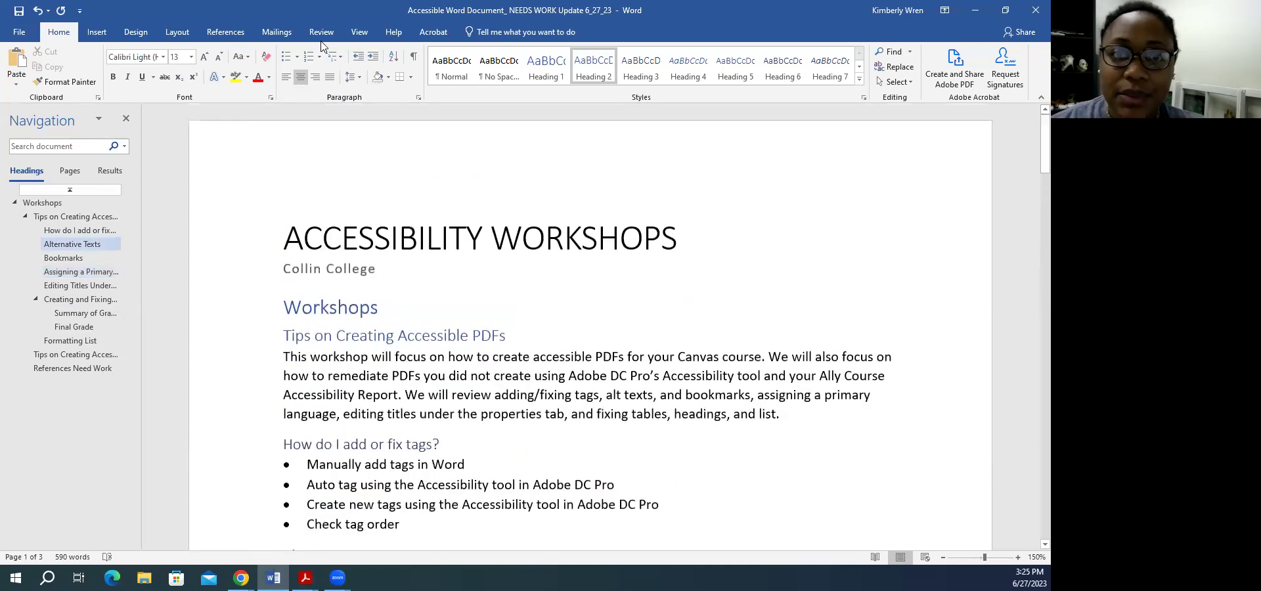
{"action": "left_click", "coordinate": [321, 32]}
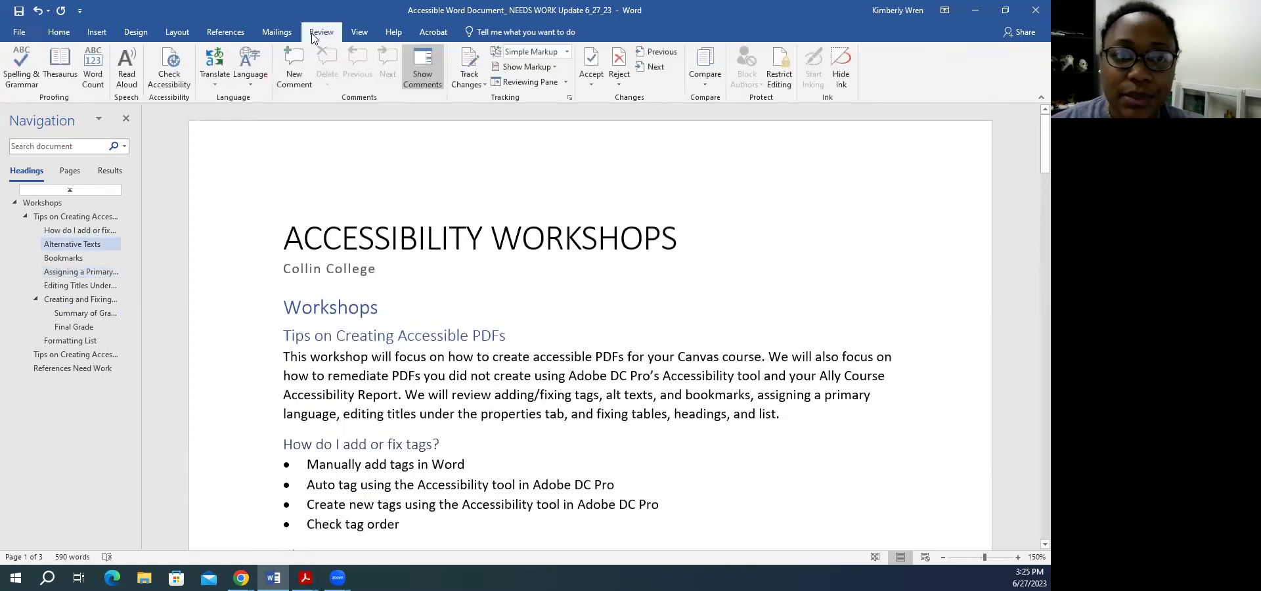
{"action": "left_click", "coordinate": [172, 73]}
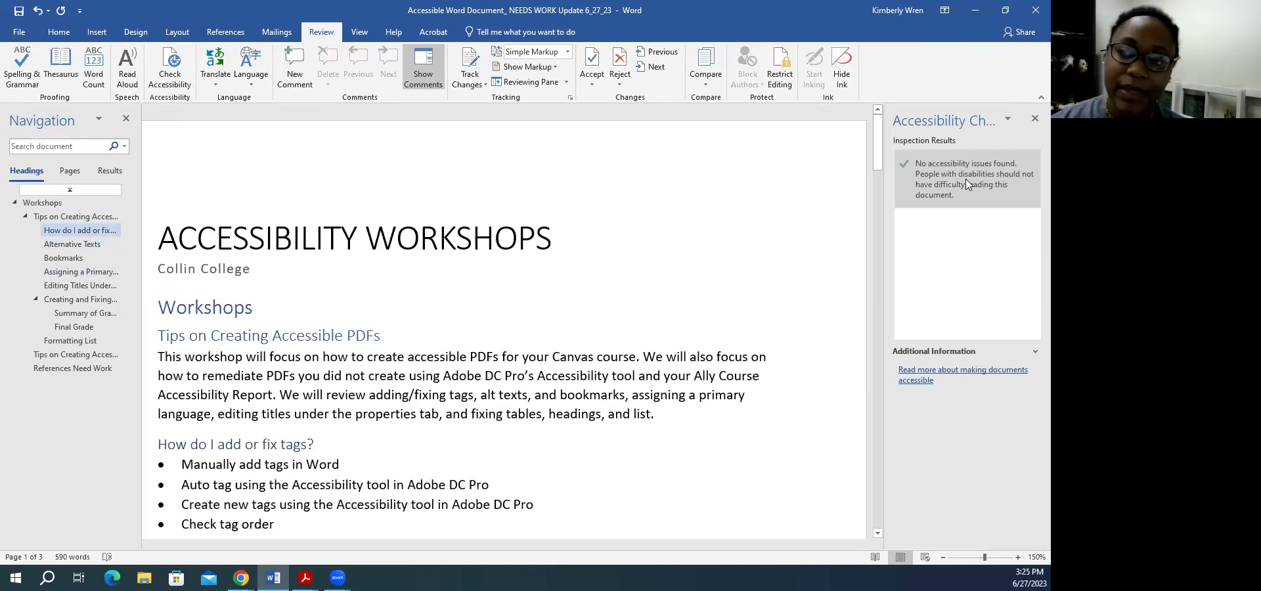
{"action": "left_click", "coordinate": [1033, 121]}
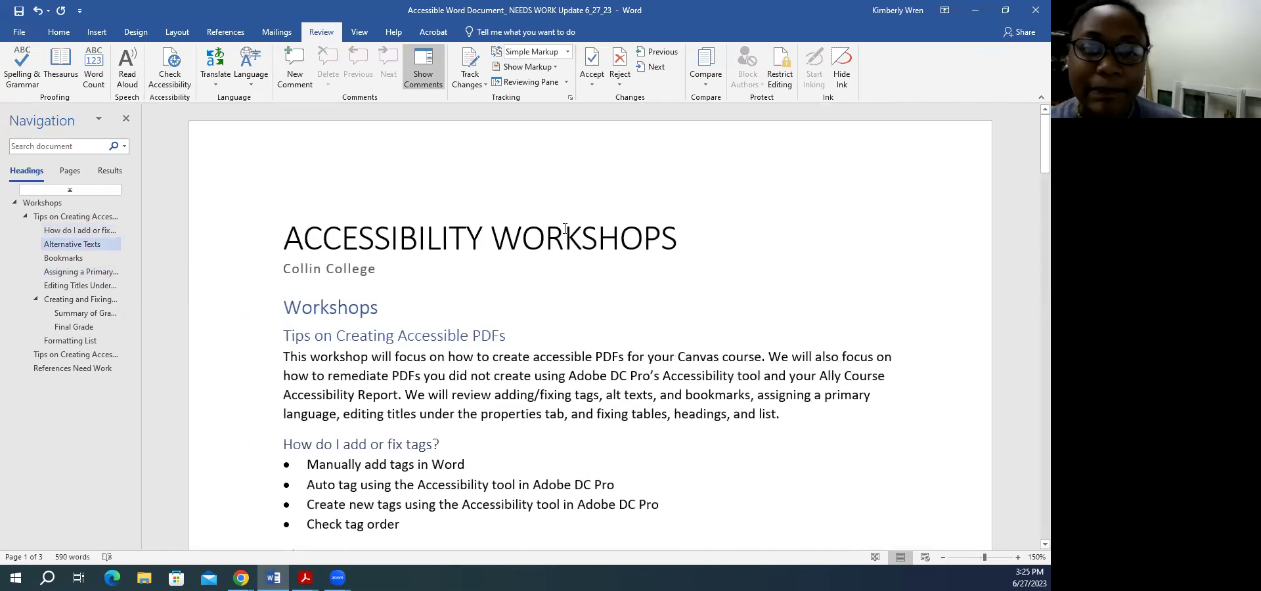
{"action": "left_click", "coordinate": [126, 118]}
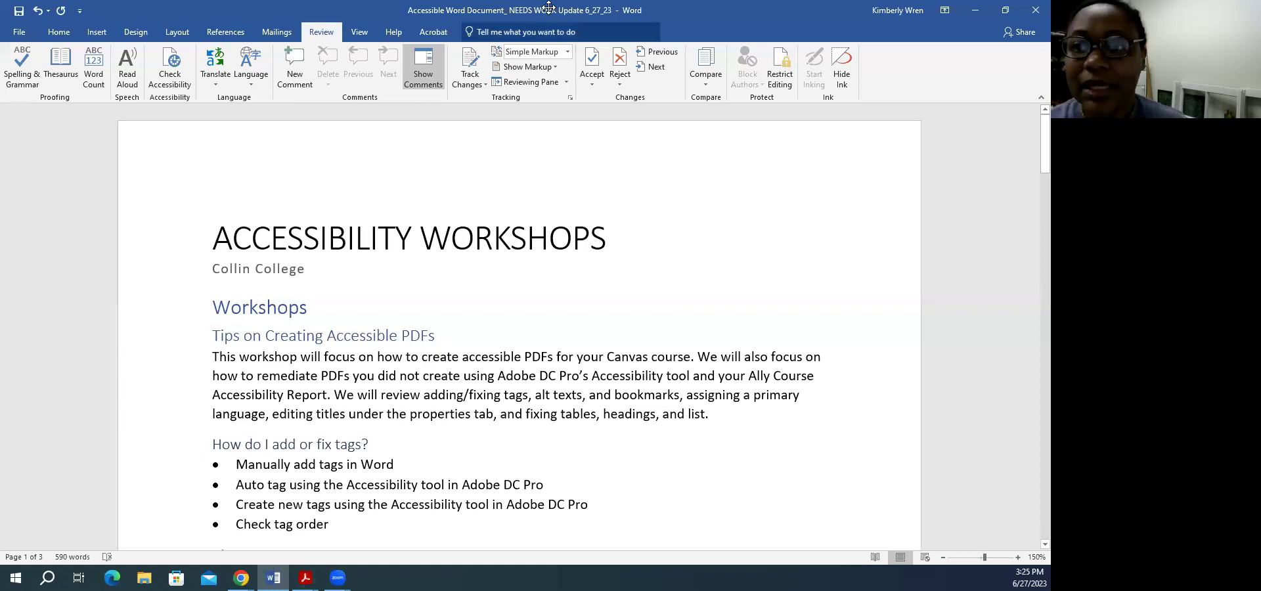
{"action": "left_click", "coordinate": [64, 35]}
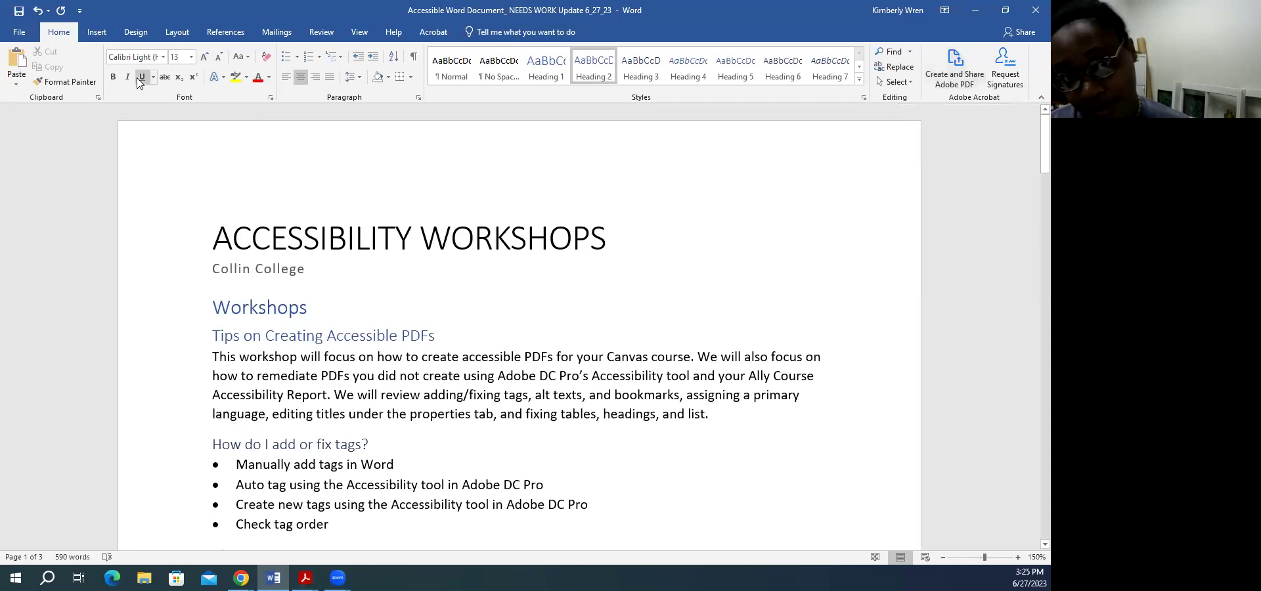
{"action": "left_click", "coordinate": [21, 33]}
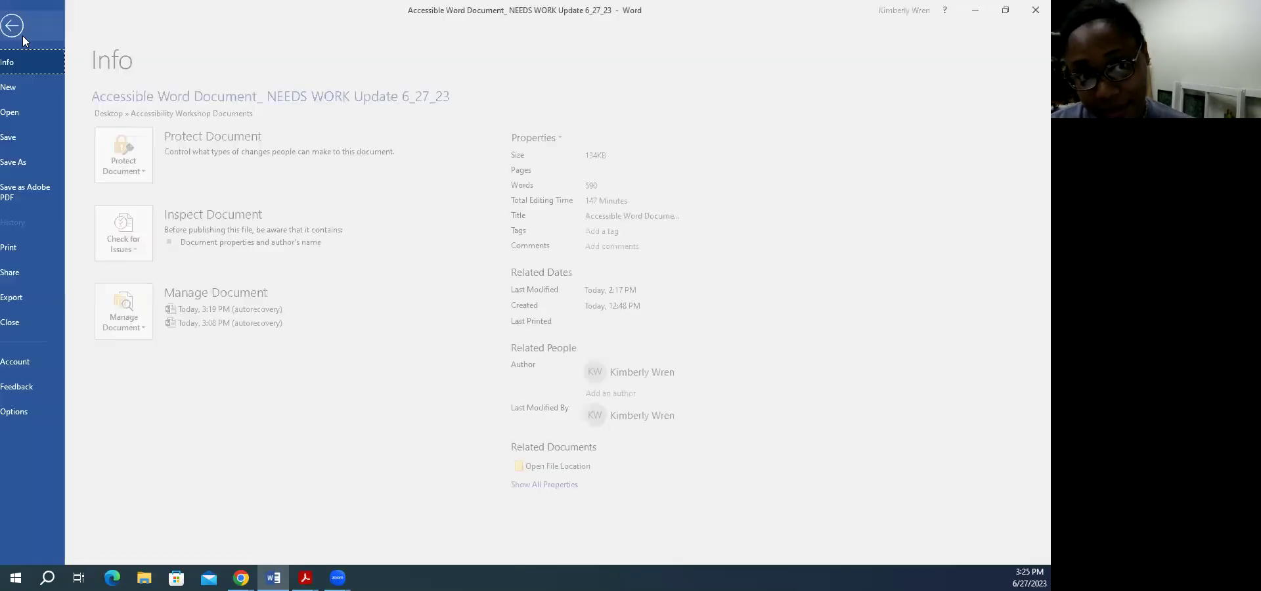
{"action": "left_click", "coordinate": [32, 162]}
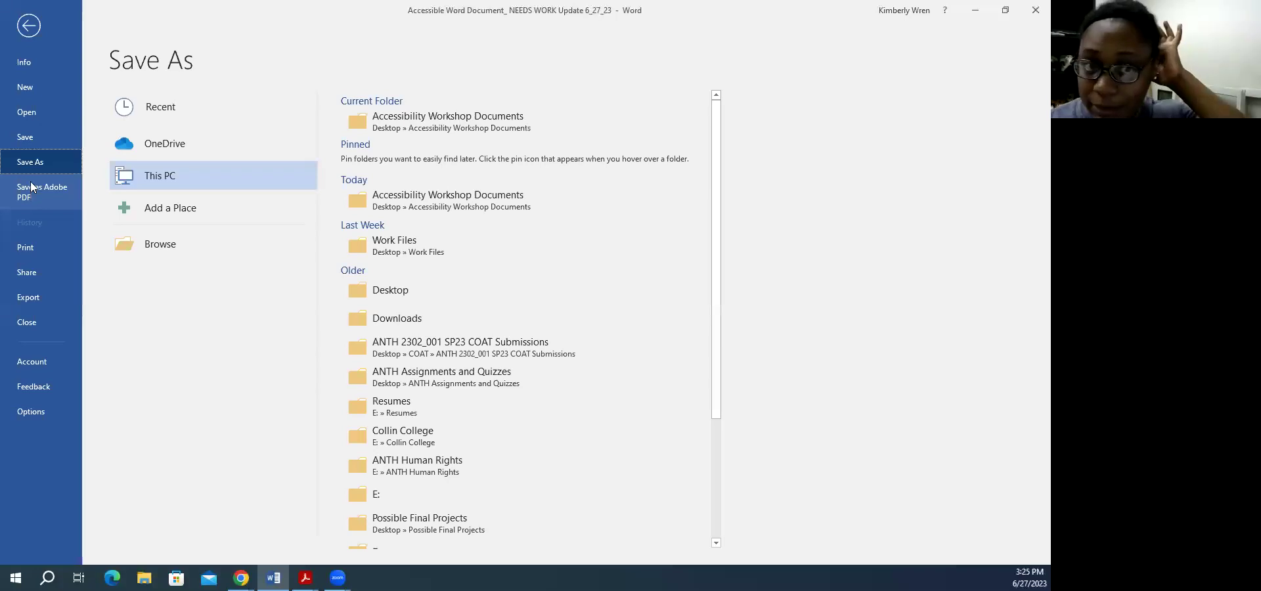
{"action": "left_click", "coordinate": [27, 29]}
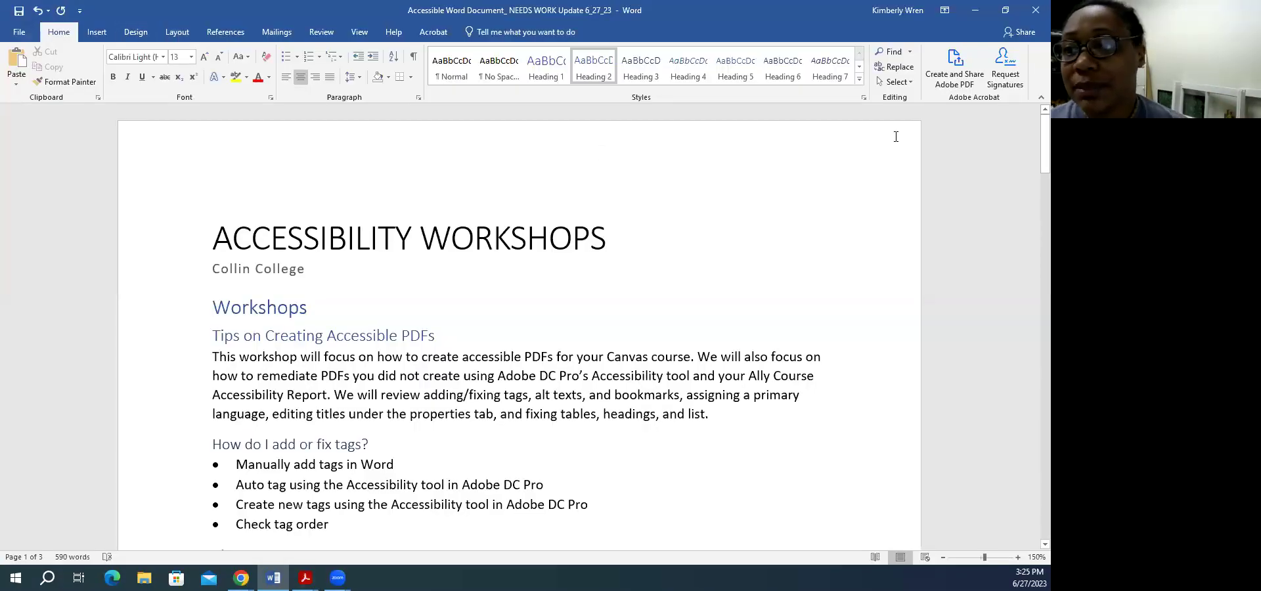
- Save and export the document as an Adobe PDF named "Accessible Word Document_ Accessible Update 6_27_23", and dismiss the sharing panel
{"action": "left_click", "coordinate": [951, 83]}
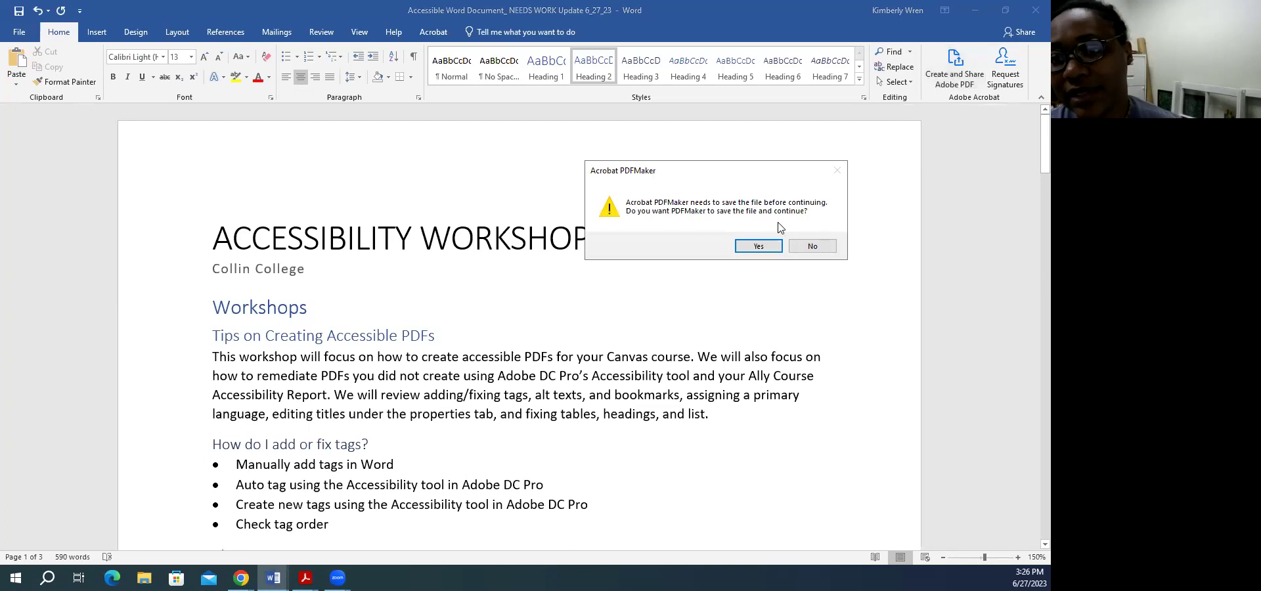
{"action": "left_click", "coordinate": [759, 246]}
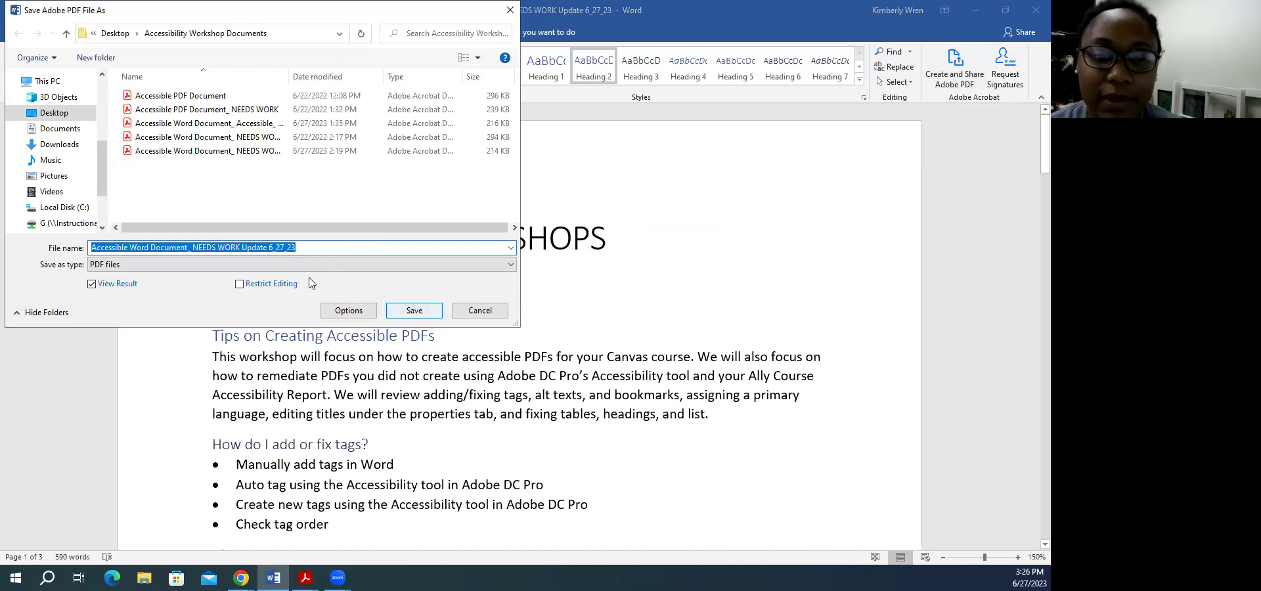
{"action": "left_click", "coordinate": [263, 248]}
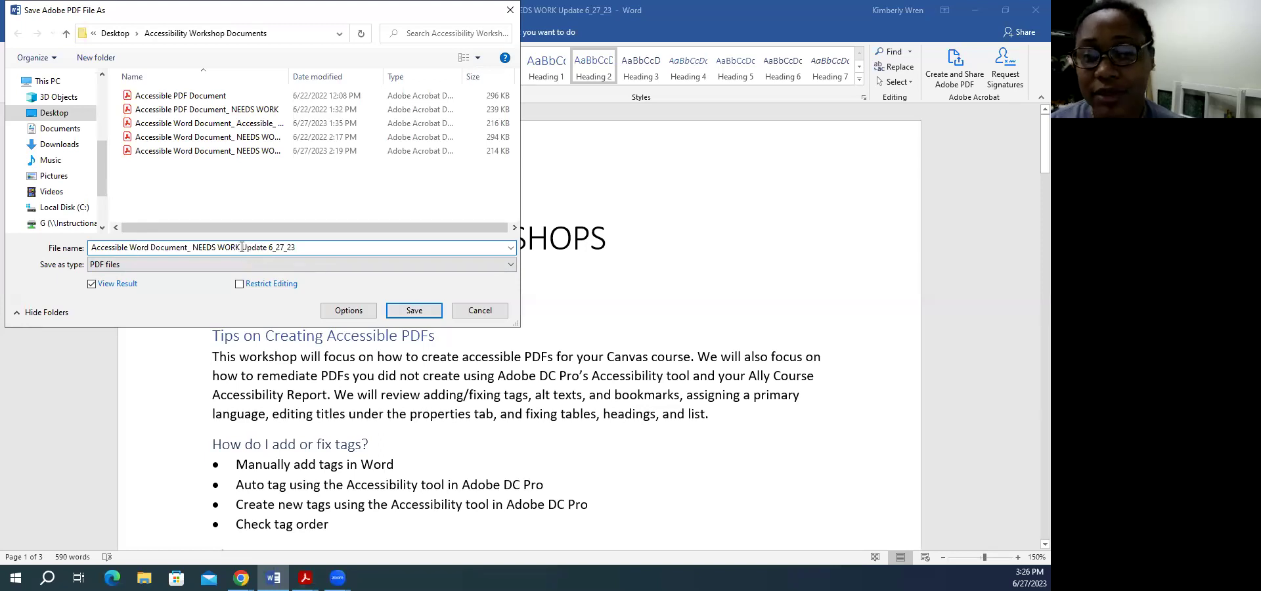
{"action": "key", "text": "BackSpace"}
{"action": "key", "text": "BackSpace"}
{"action": "key", "text": "BackSpace"}
{"action": "key", "text": "BackSpace"}
{"action": "key", "text": "BackSpace"}
{"action": "key", "text": "BackSpace"}
{"action": "key", "text": "BackSpace"}
{"action": "key", "text": "BackSpace"}
{"action": "key", "text": "BackSpace"}
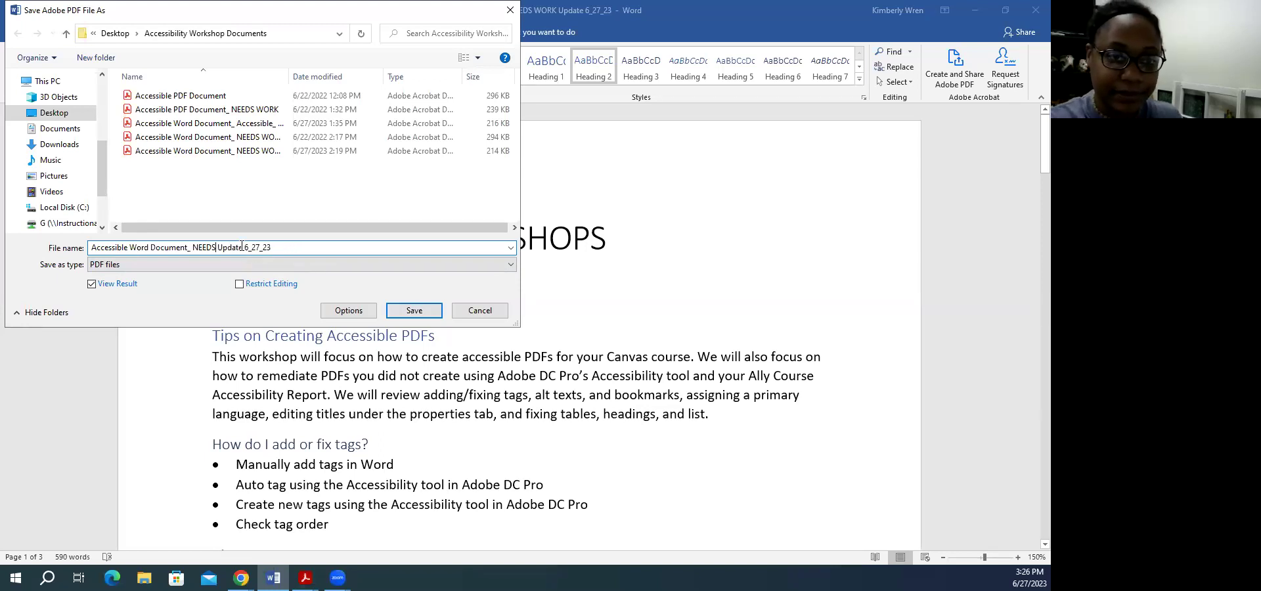
{"action": "key", "text": "BackSpace"}
{"action": "type", "text": "Accessible"}
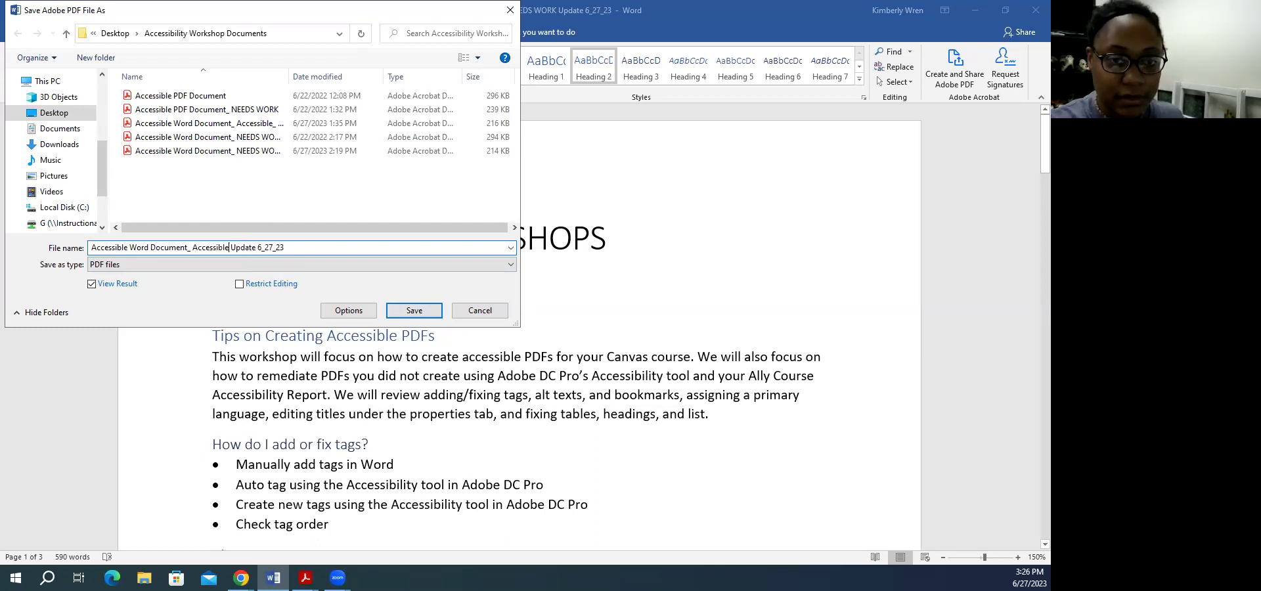
{"action": "left_click", "coordinate": [411, 312]}
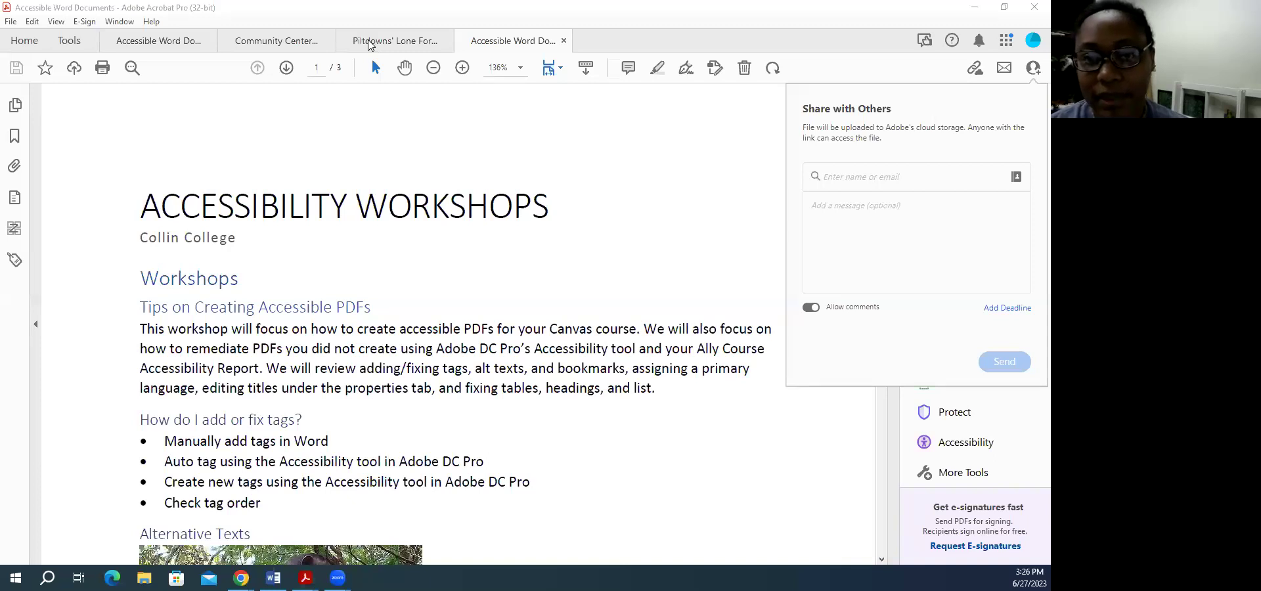
{"action": "left_click", "coordinate": [648, 148]}
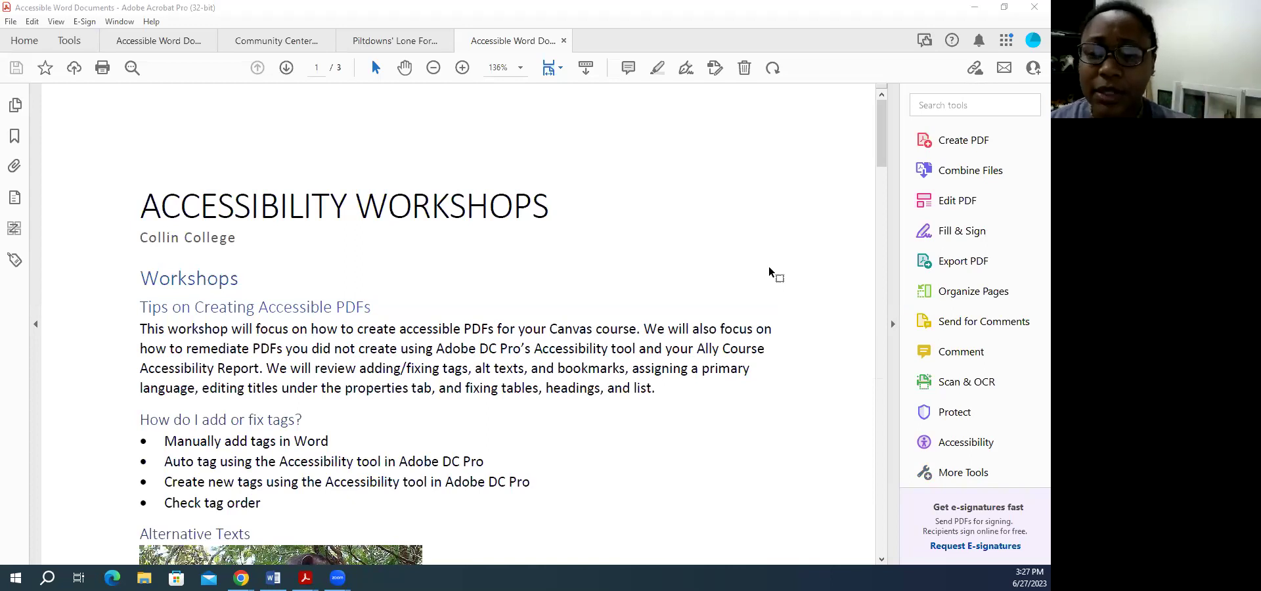
- Look through the full set of Acrobat tools for the Accessibility tool, and return to the exported PDF
{"action": "left_click", "coordinate": [965, 481]}
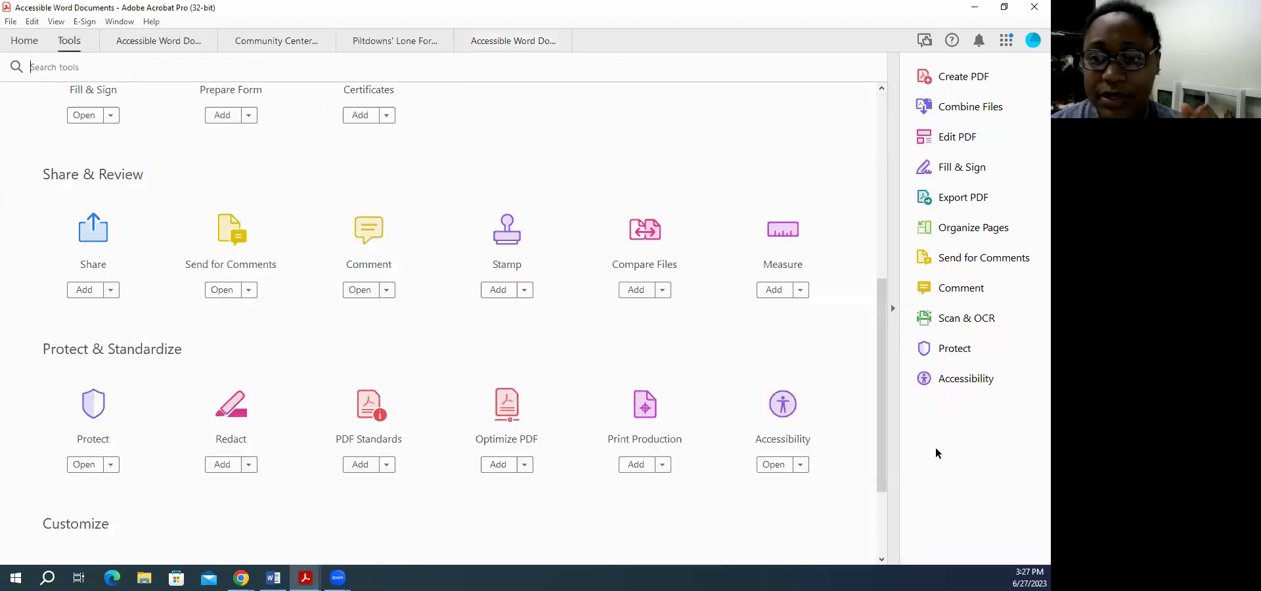
{"action": "scroll", "coordinate": [837, 398], "scroll_direction": "down", "scroll_amount": 1}
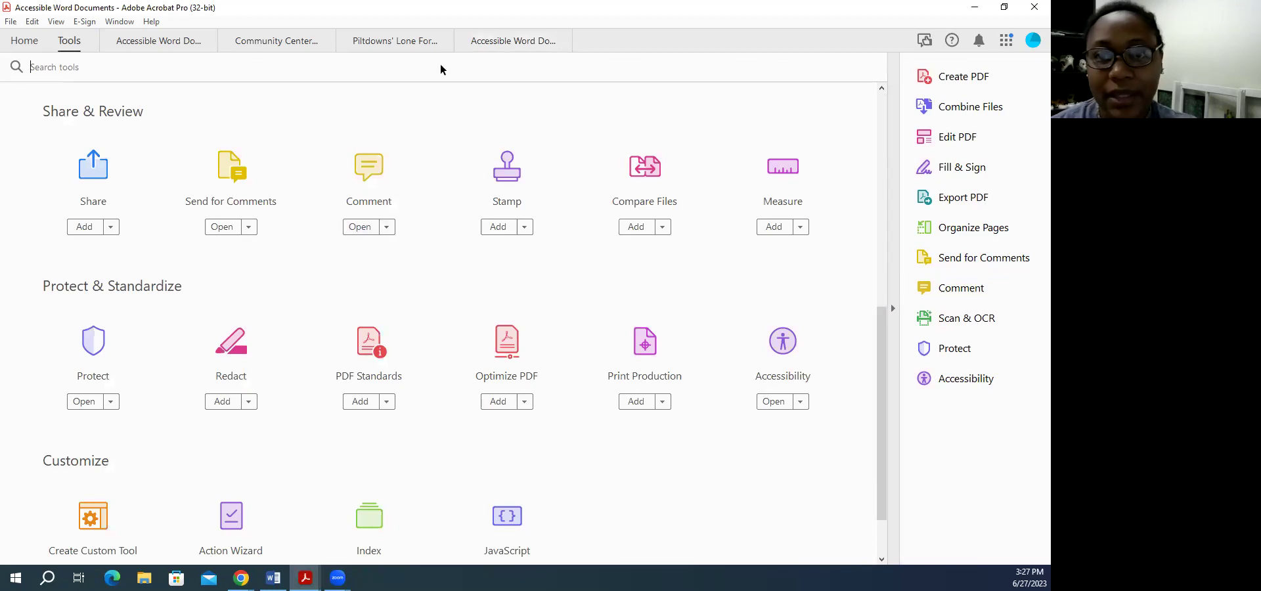
{"action": "left_click", "coordinate": [485, 42]}
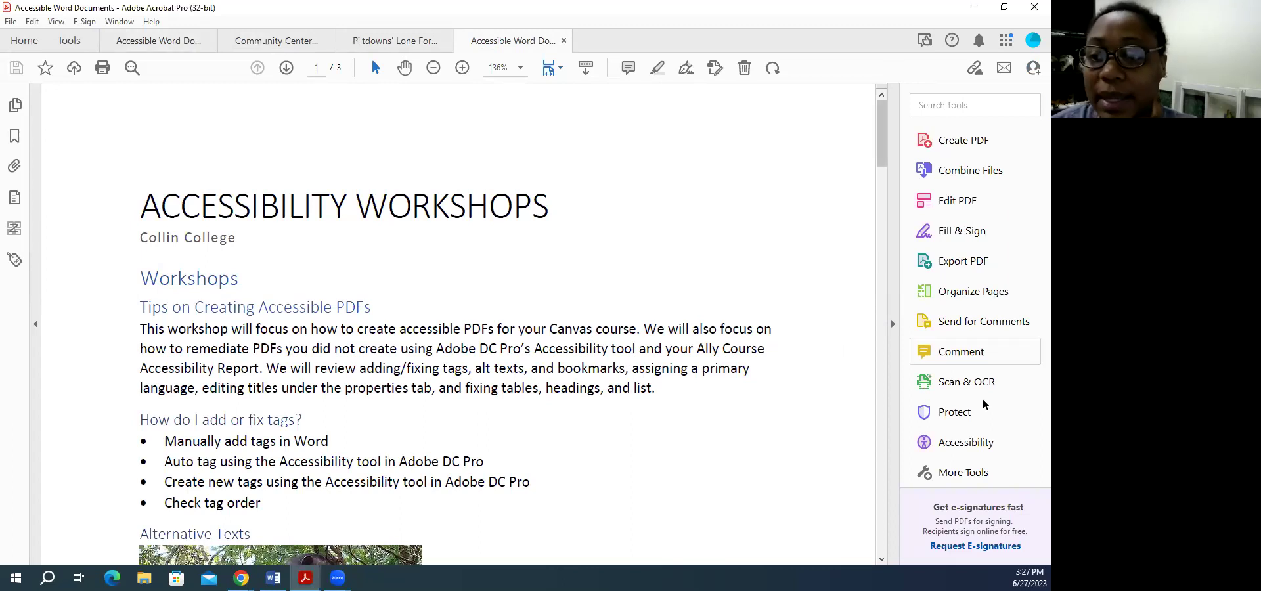
- Open the Accessibility tool and run the accessibility check on all pages of the PDF, with an accessibility report created
{"action": "left_click", "coordinate": [975, 443]}
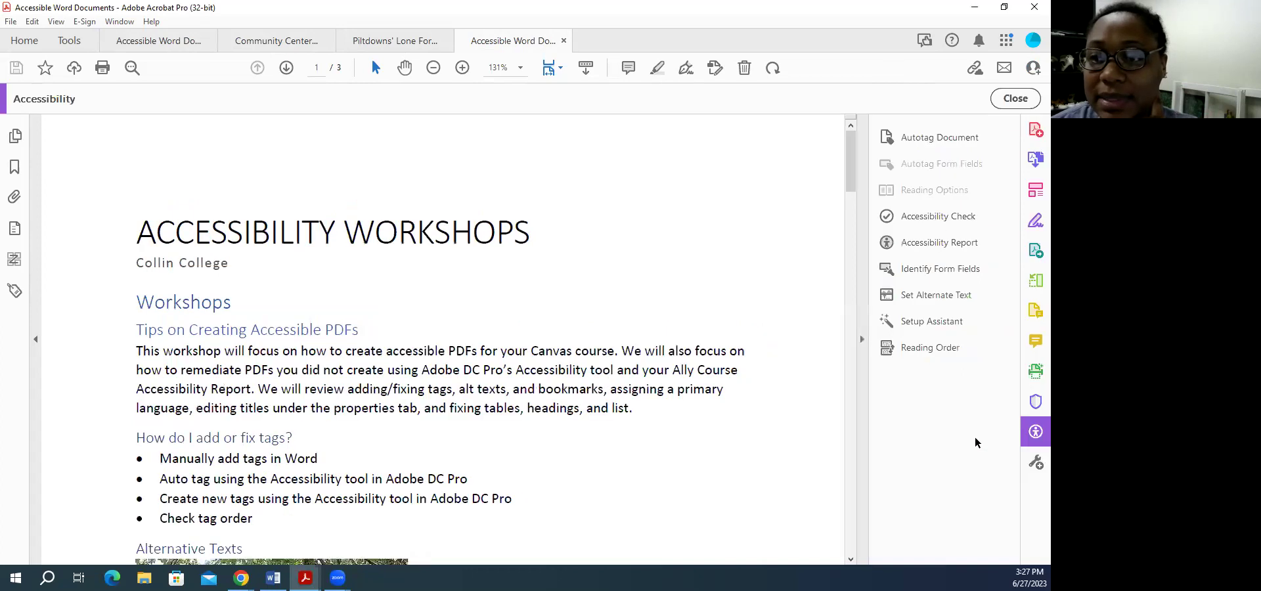
{"action": "left_click", "coordinate": [944, 219]}
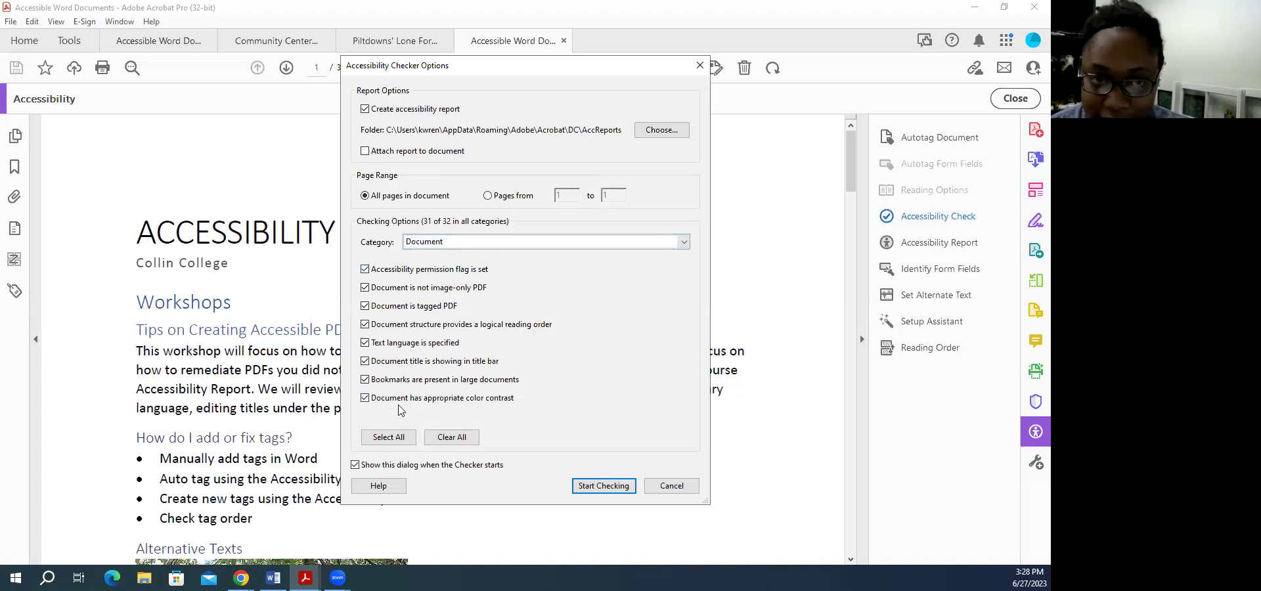
{"action": "left_click", "coordinate": [599, 486]}
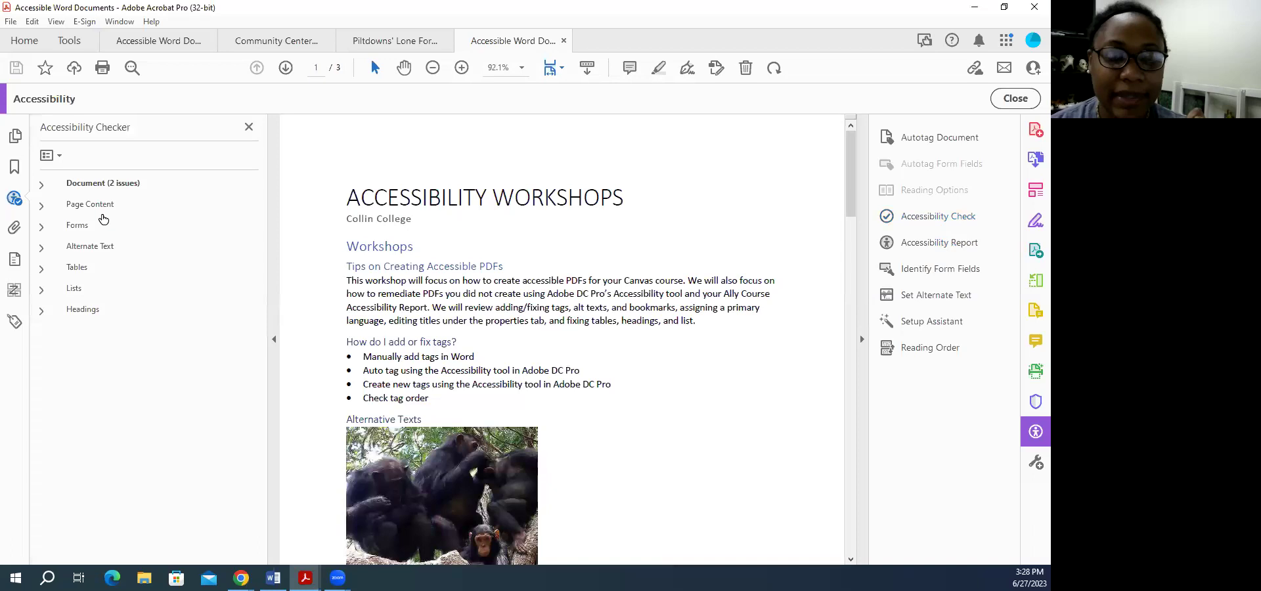
- Expand every category of the accessibility check results, from Document through Headings, and review the individual checks
{"action": "left_click", "coordinate": [40, 185]}
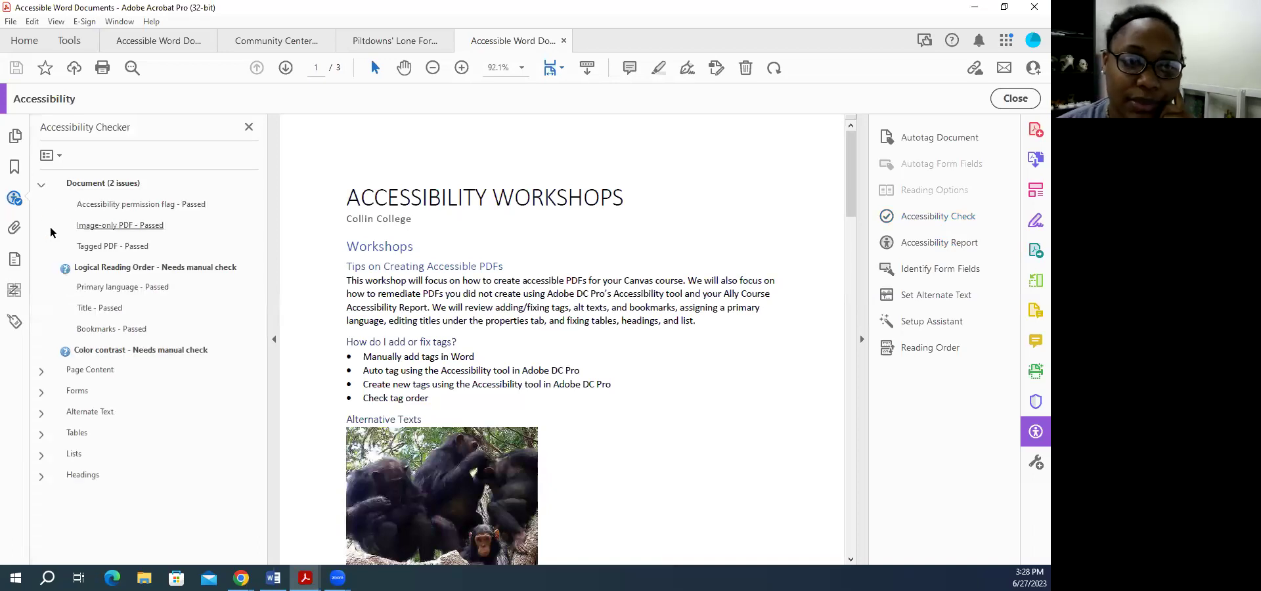
{"action": "left_click", "coordinate": [42, 371]}
{"action": "scroll", "coordinate": [59, 451], "scroll_direction": "down", "scroll_amount": 3}
{"action": "left_click", "coordinate": [40, 464]}
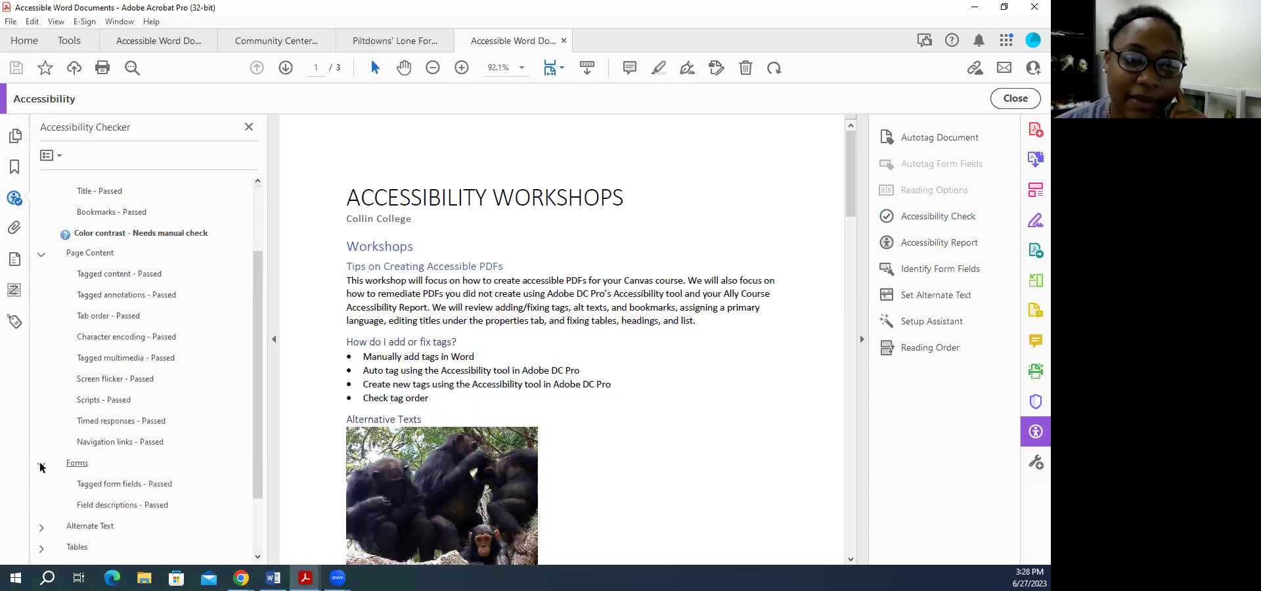
{"action": "scroll", "coordinate": [42, 469], "scroll_direction": "down", "scroll_amount": 2}
{"action": "left_click", "coordinate": [41, 486]}
{"action": "scroll", "coordinate": [47, 519], "scroll_direction": "down", "scroll_amount": 5}
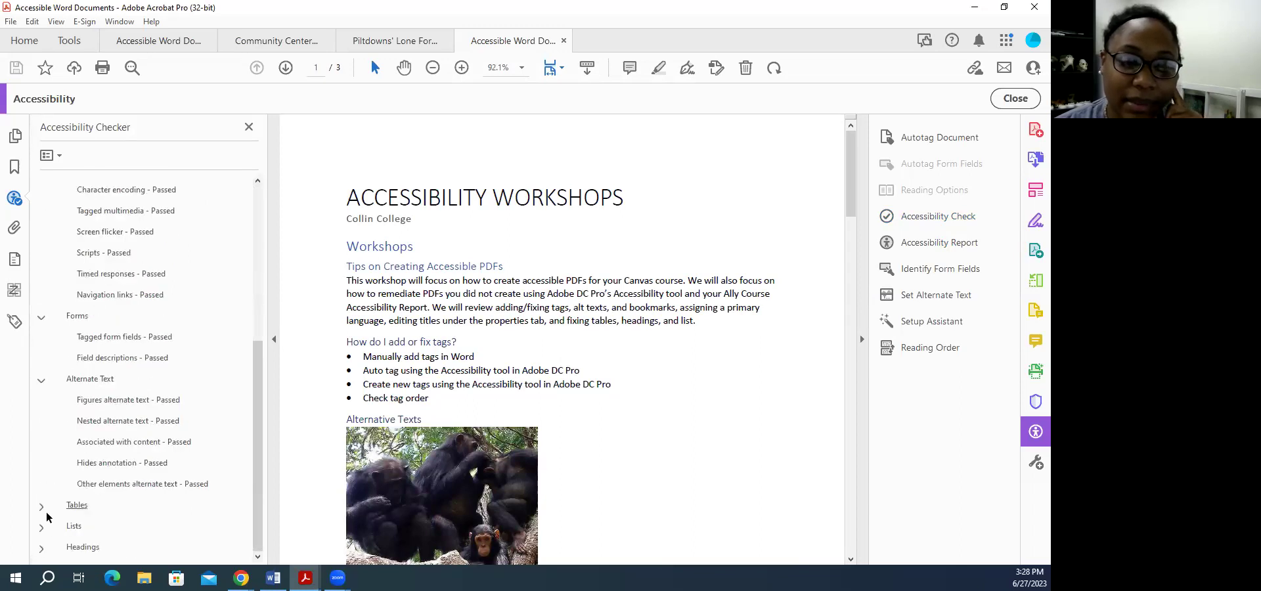
{"action": "left_click", "coordinate": [41, 507]}
{"action": "scroll", "coordinate": [44, 512], "scroll_direction": "down", "scroll_amount": 3}
{"action": "left_click", "coordinate": [41, 528]}
{"action": "scroll", "coordinate": [41, 531], "scroll_direction": "down", "scroll_amount": 2}
{"action": "left_click", "coordinate": [42, 549]}
{"action": "scroll", "coordinate": [67, 486], "scroll_direction": "down", "scroll_amount": 1}
{"action": "scroll", "coordinate": [136, 473], "scroll_direction": "up", "scroll_amount": 10}
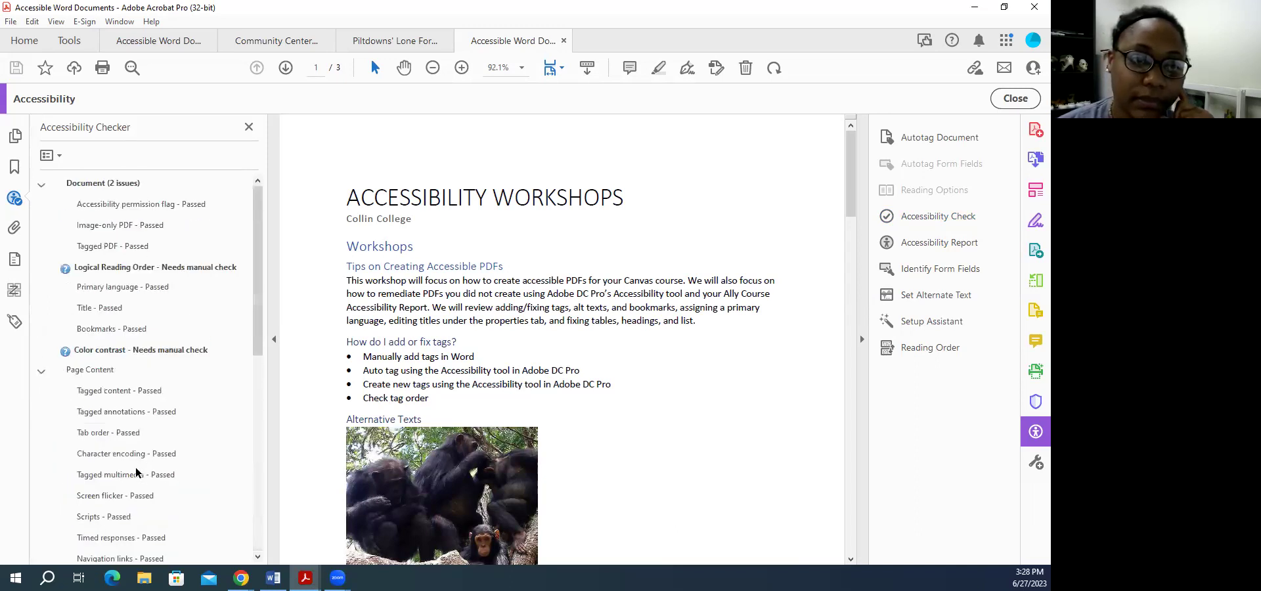
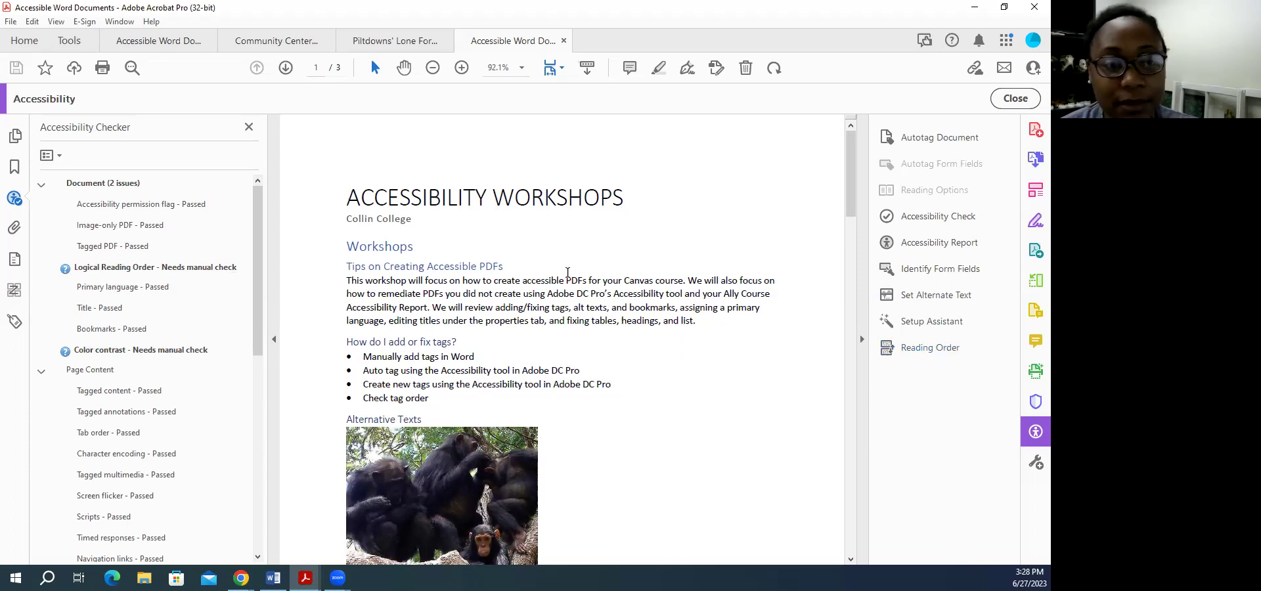
- Look up which navigation panes can be shown, including Order, and dismiss the list without changing any
{"action": "left_click", "coordinate": [55, 22]}
{"action": "mouse_move", "coordinate": [129, 162]}
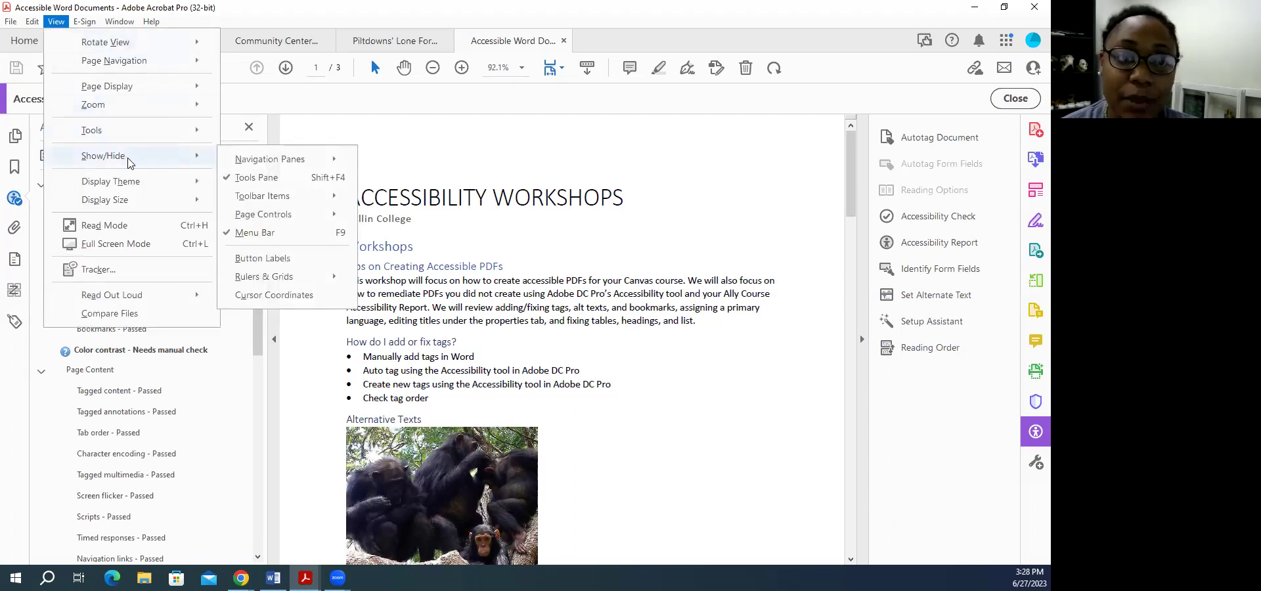
{"action": "mouse_move", "coordinate": [308, 159]}
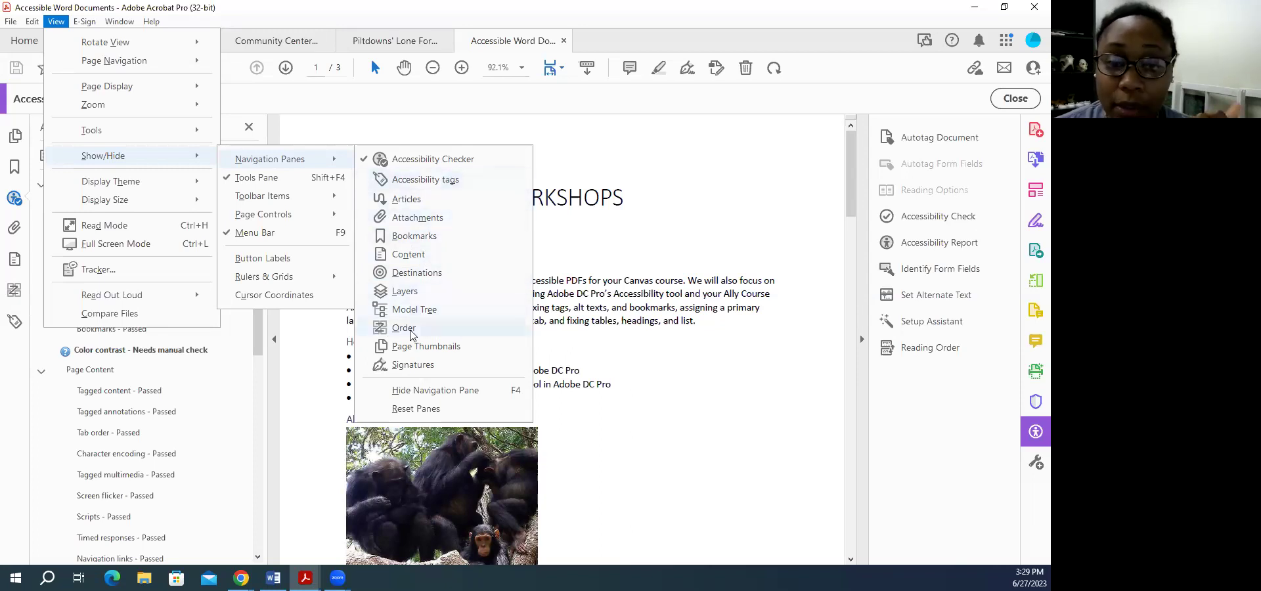
{"action": "left_click", "coordinate": [578, 237]}
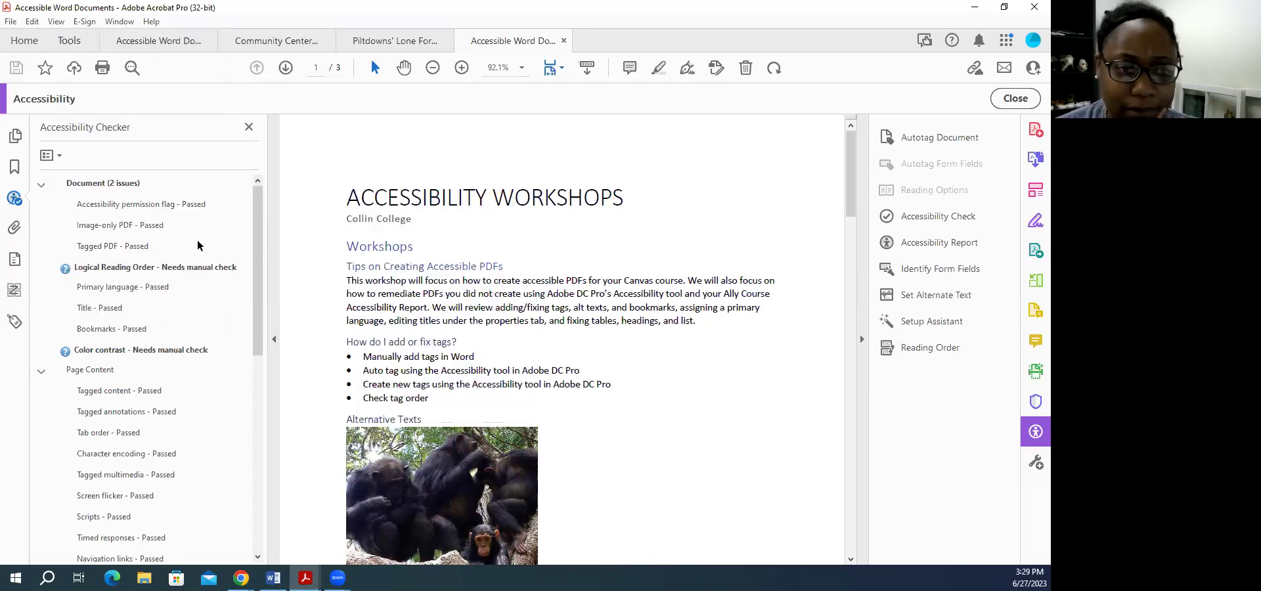
- Show the Order pane and examine the numbered reading order on page 1, down past the chimpanzee figure and its caption
{"action": "left_click", "coordinate": [13, 294]}
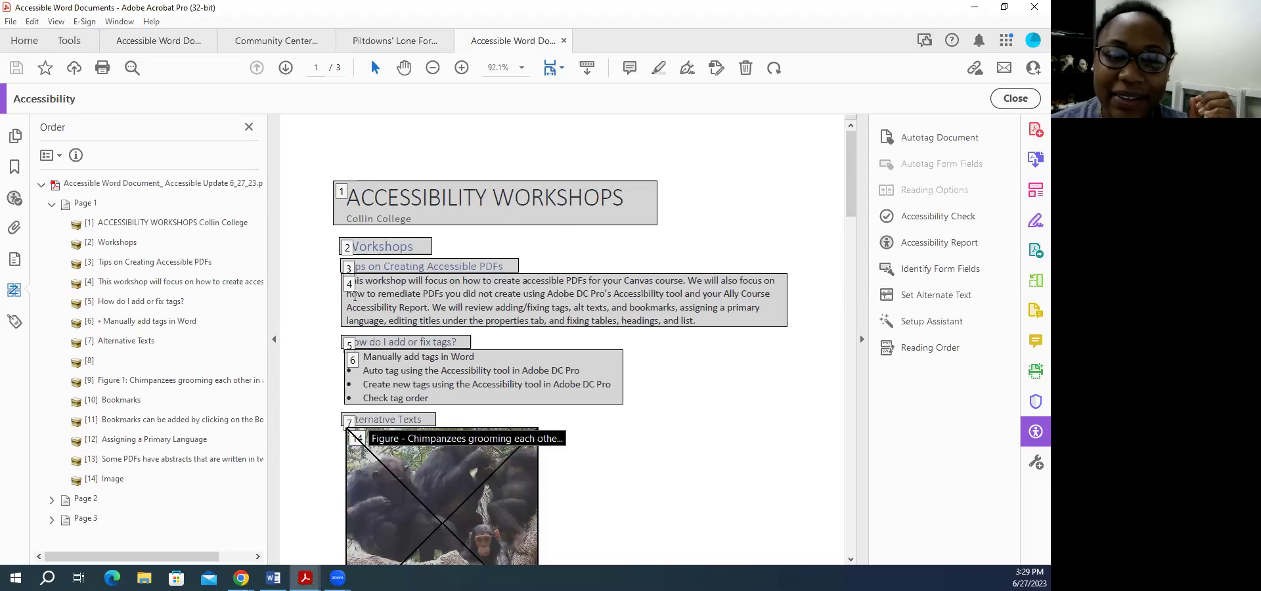
{"action": "scroll", "coordinate": [551, 439], "scroll_direction": "down", "scroll_amount": 2}
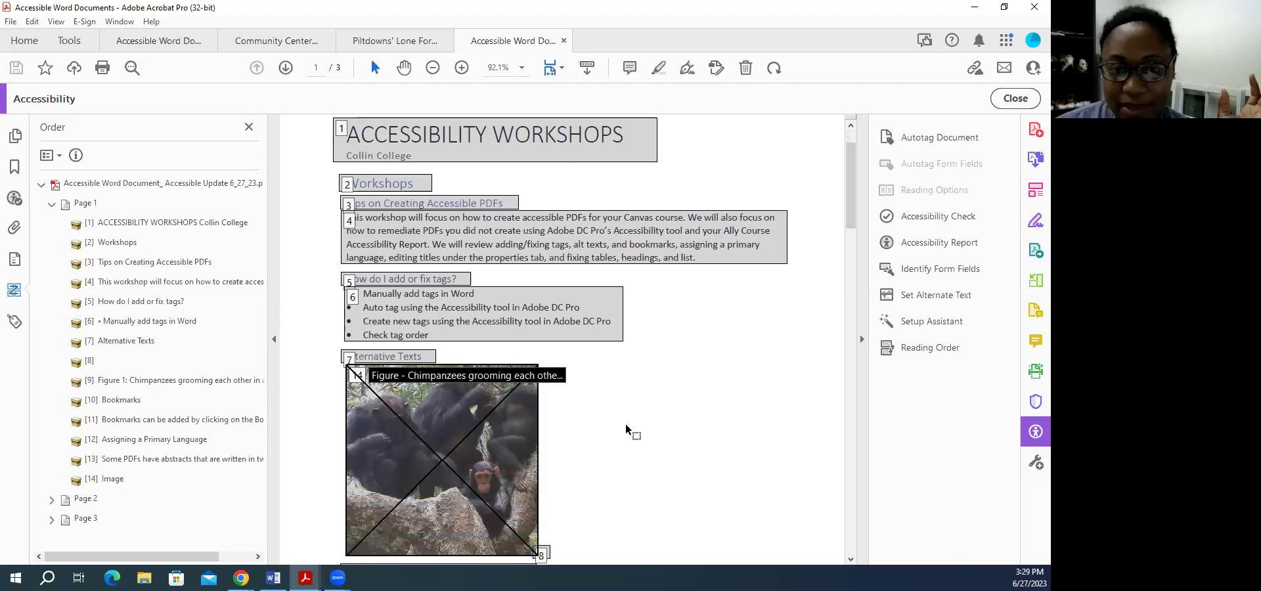
{"action": "scroll", "coordinate": [626, 428], "scroll_direction": "down", "scroll_amount": 3}
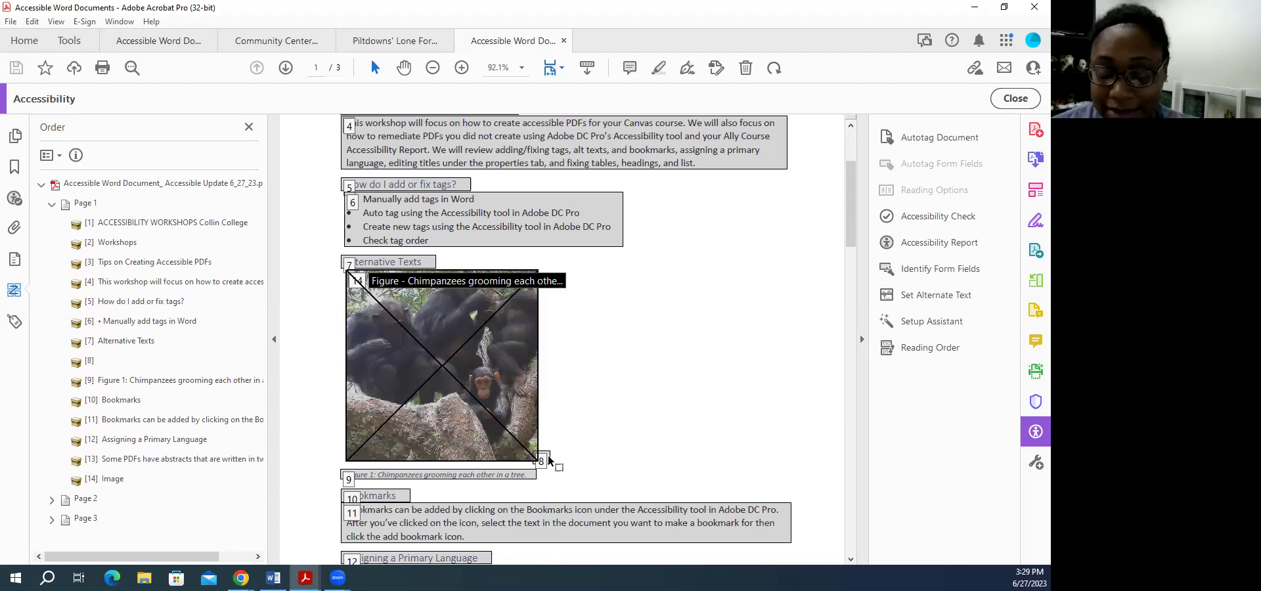
{"action": "scroll", "coordinate": [614, 433], "scroll_direction": "down", "scroll_amount": 1}
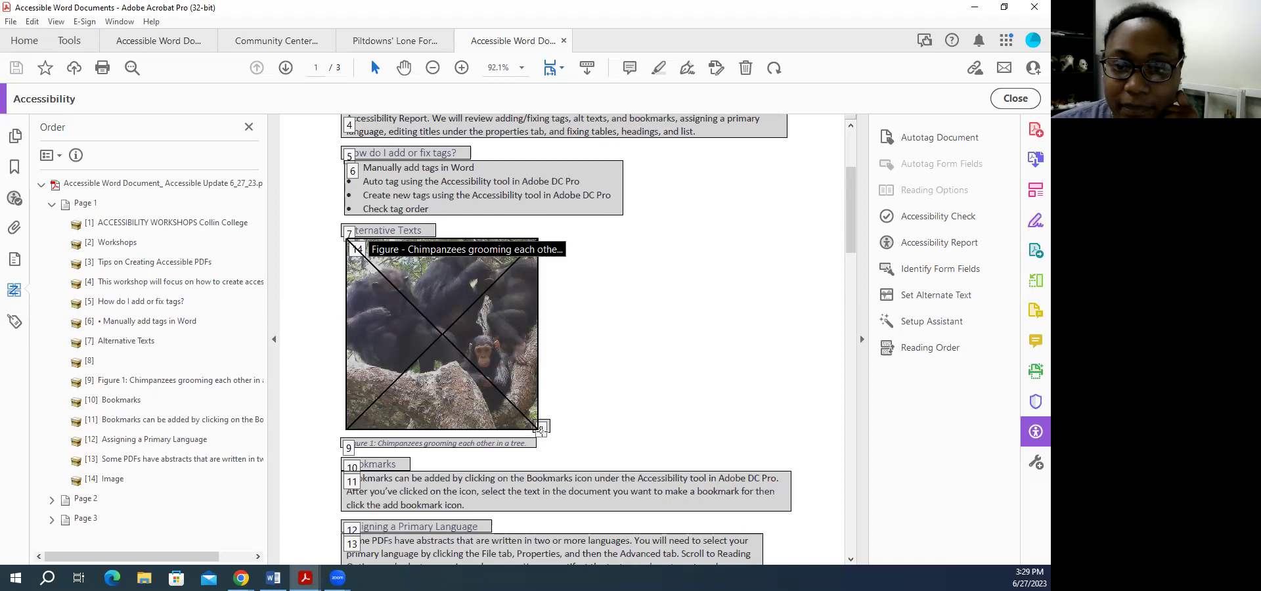
- Open the Reading Order dialog for the PDF and bring it from off-screen into view over the document
{"action": "left_click", "coordinate": [916, 348]}
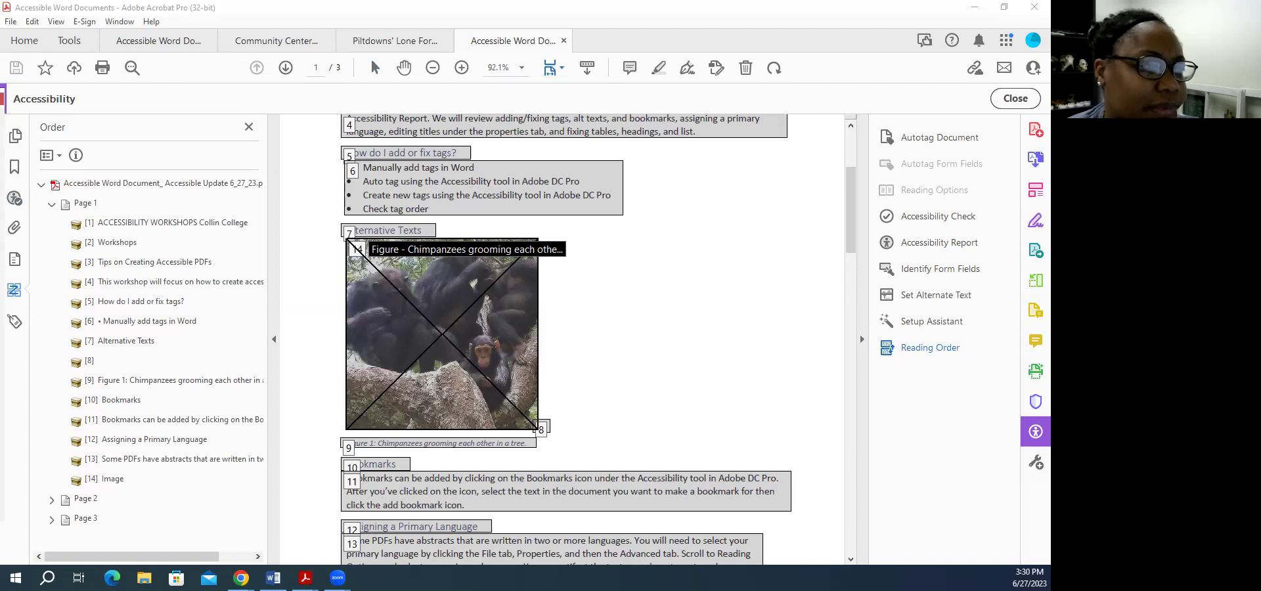
{"action": "left_click", "coordinate": [2, 99]}
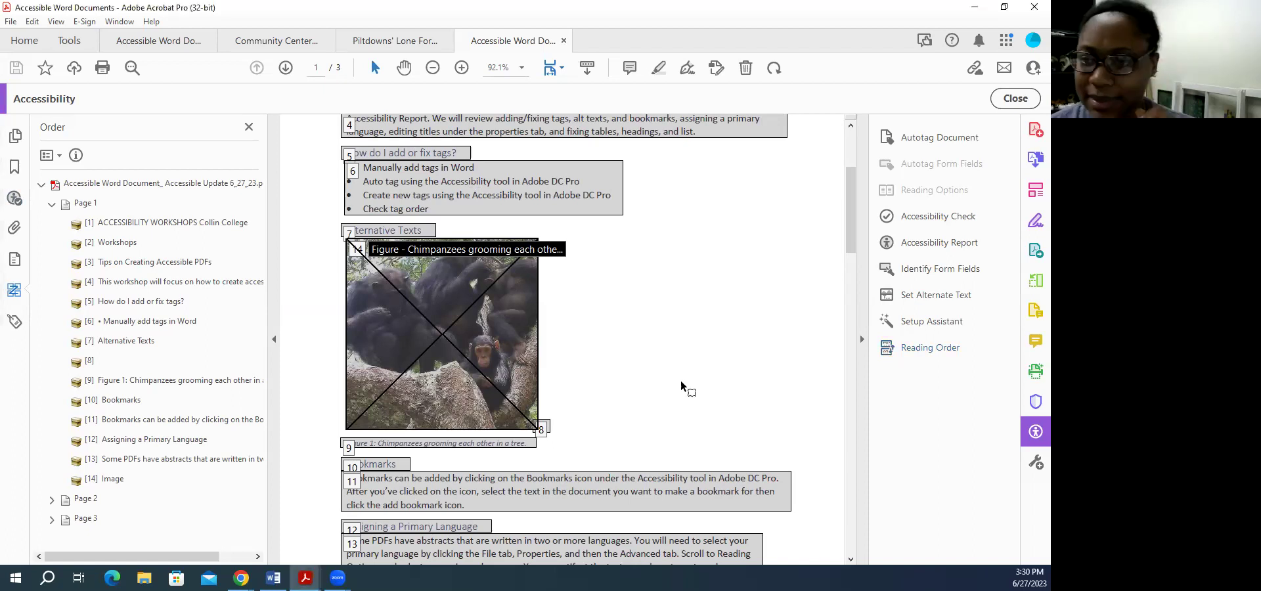
{"action": "left_click", "coordinate": [920, 350]}
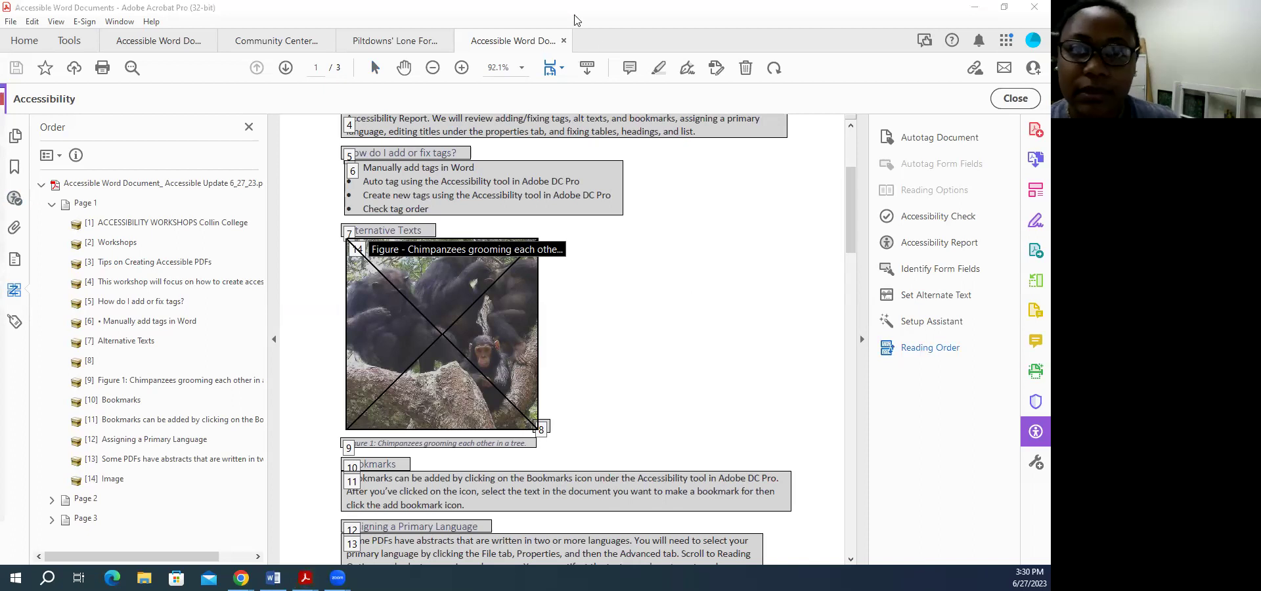
{"action": "left_click", "coordinate": [265, 17]}
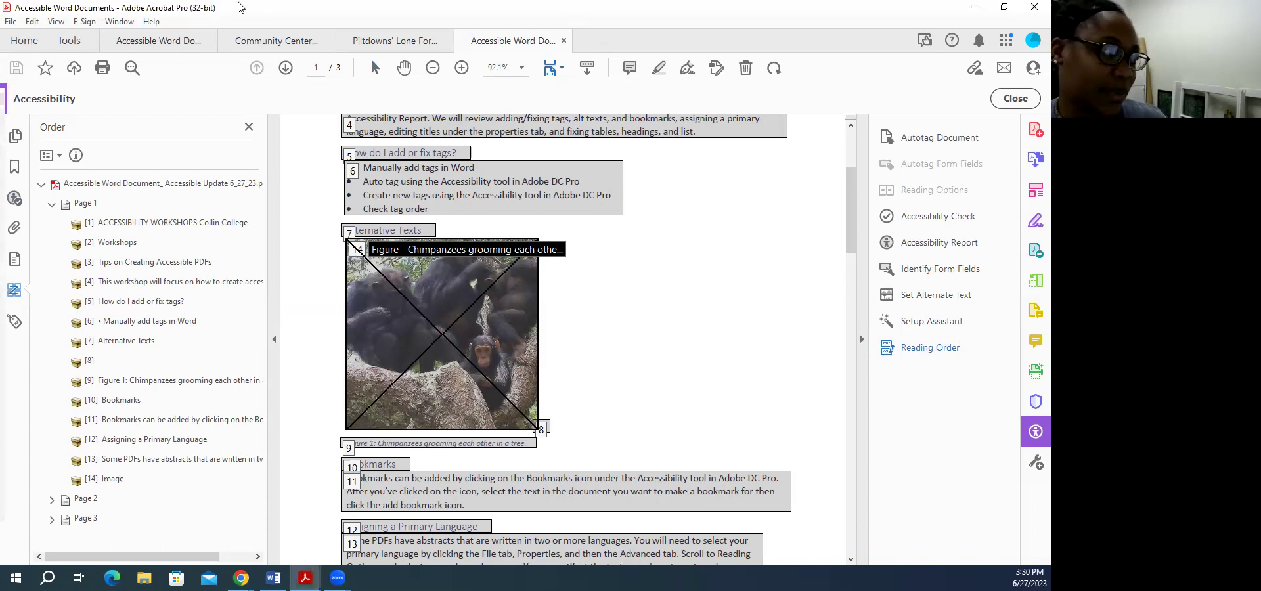
{"action": "key", "text": "alt+Tab"}
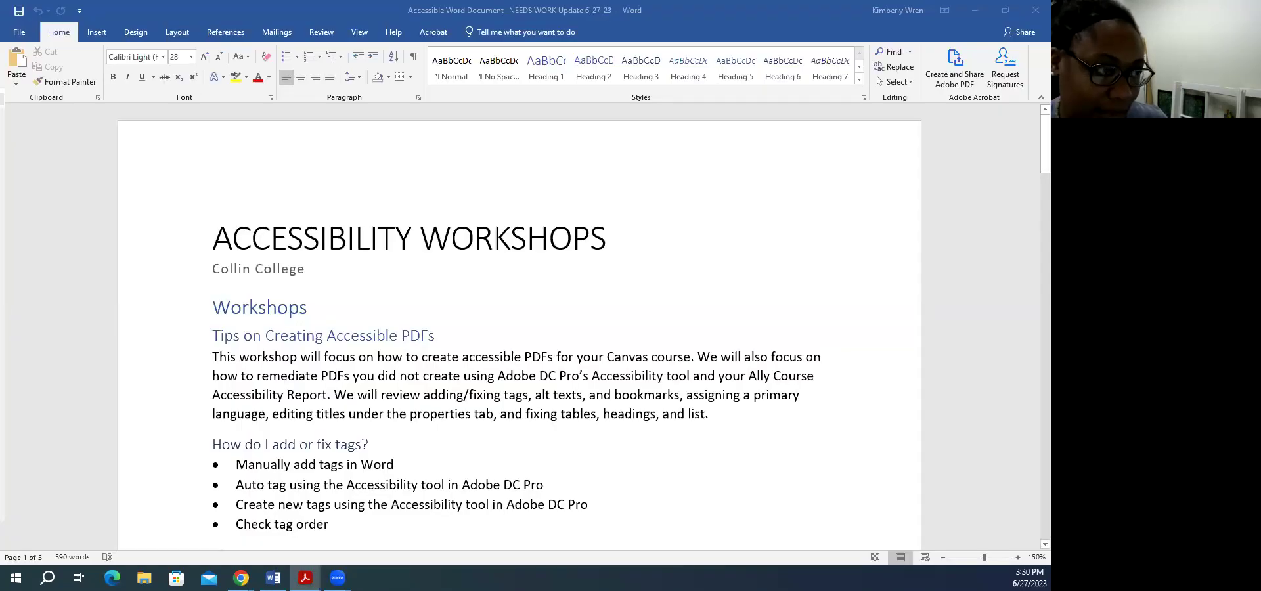
{"action": "left_click_drag", "start_coordinate": [0, 98], "coordinate": [742, 117]}
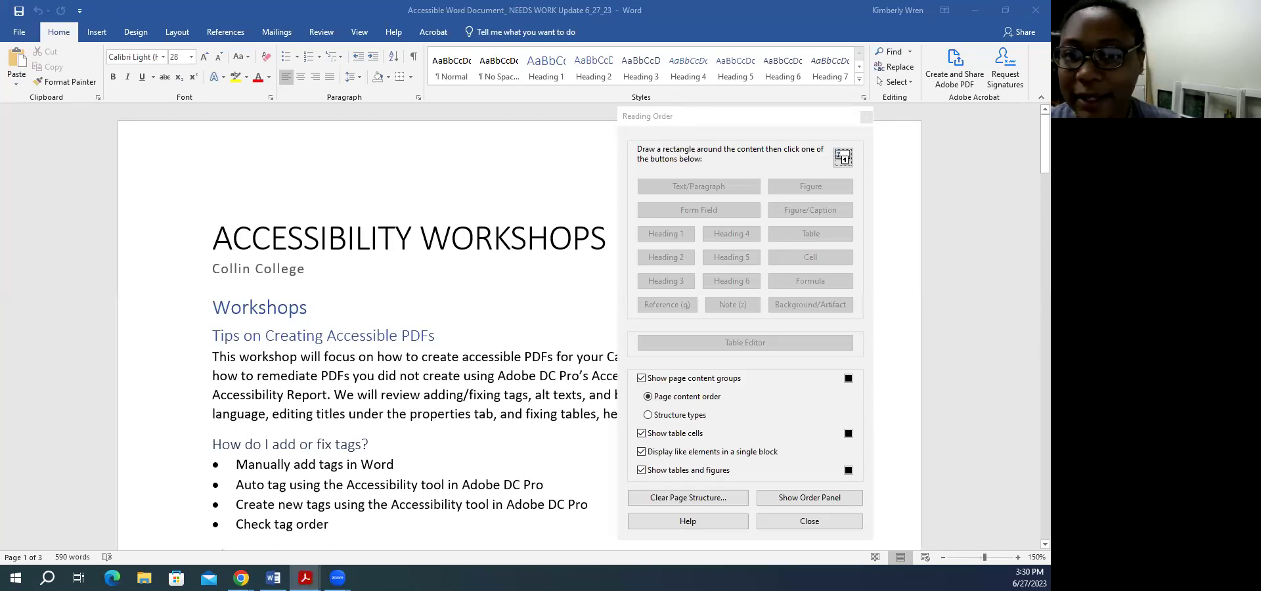
{"action": "left_click", "coordinate": [305, 578]}
{"action": "left_click", "coordinate": [764, 39]}
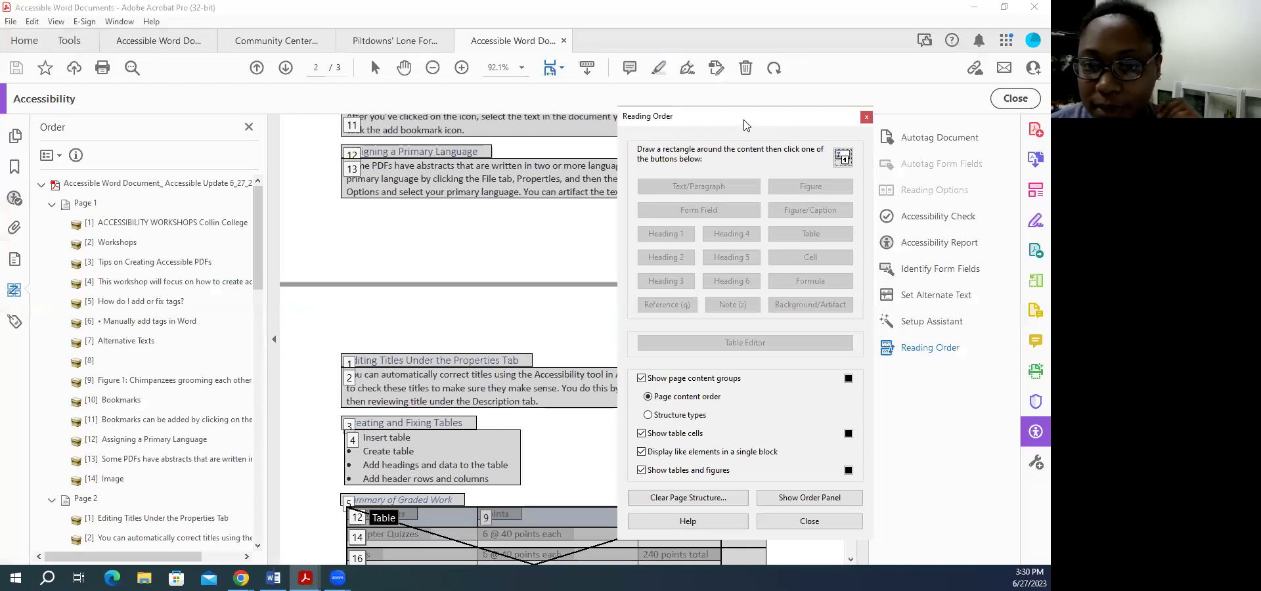
{"action": "left_click_drag", "start_coordinate": [744, 125], "coordinate": [826, 93]}
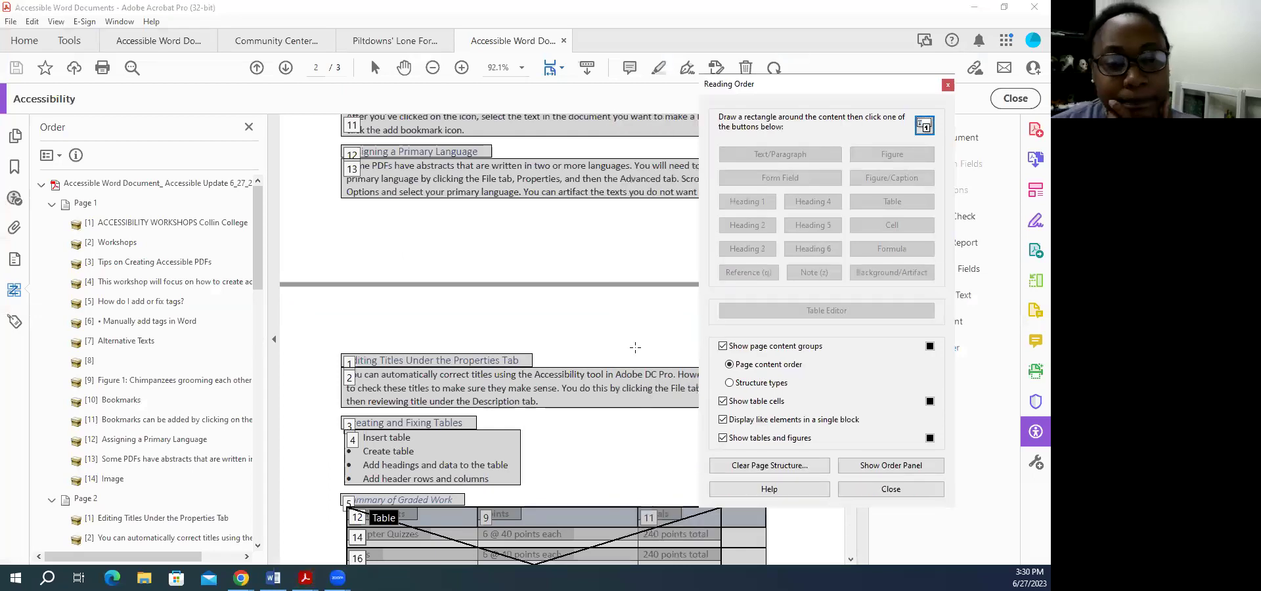
- Close the Reading Order dialog and hide both the Order pane and the navigation pane strip
{"action": "left_click", "coordinate": [910, 490]}
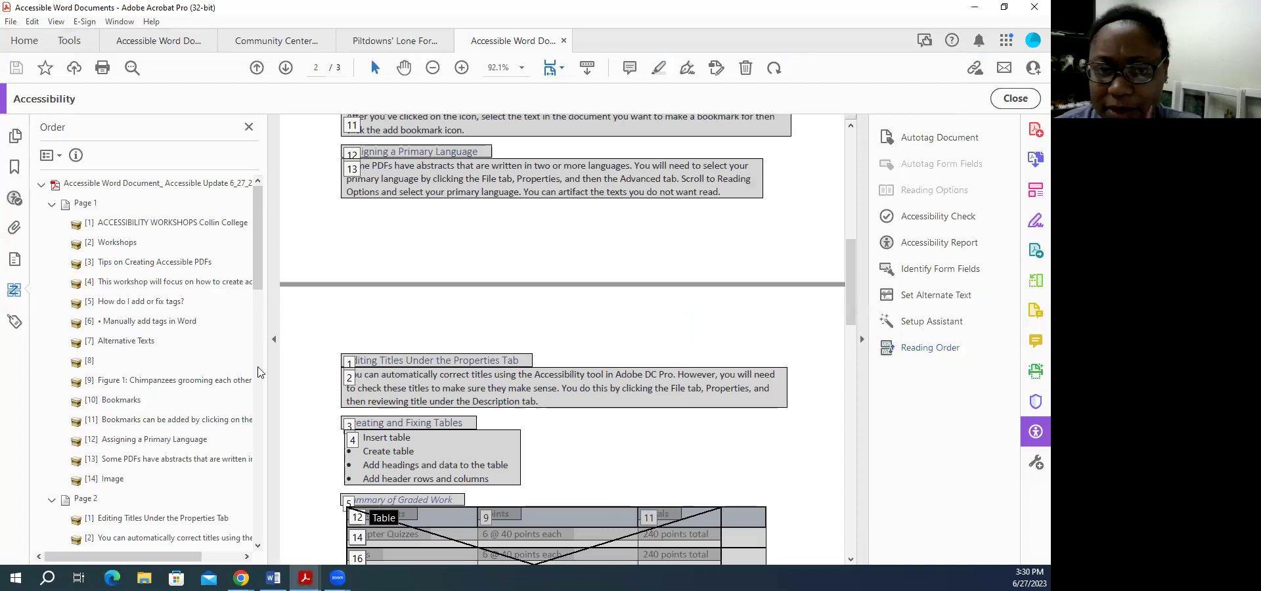
{"action": "left_click", "coordinate": [14, 292]}
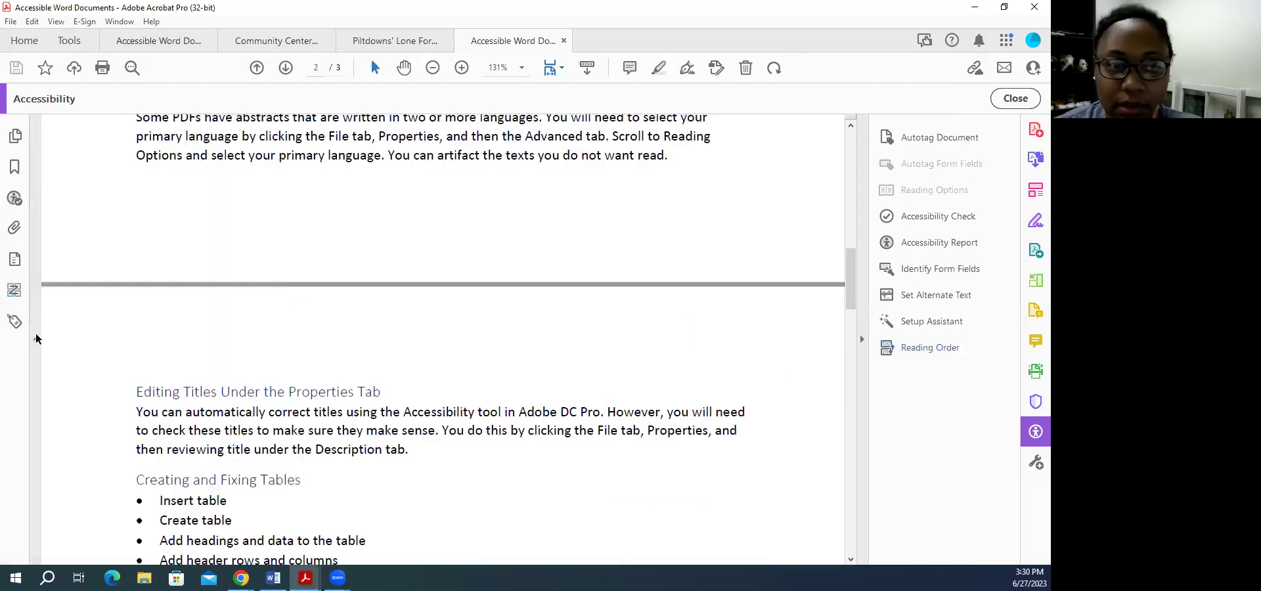
{"action": "left_click", "coordinate": [35, 338]}
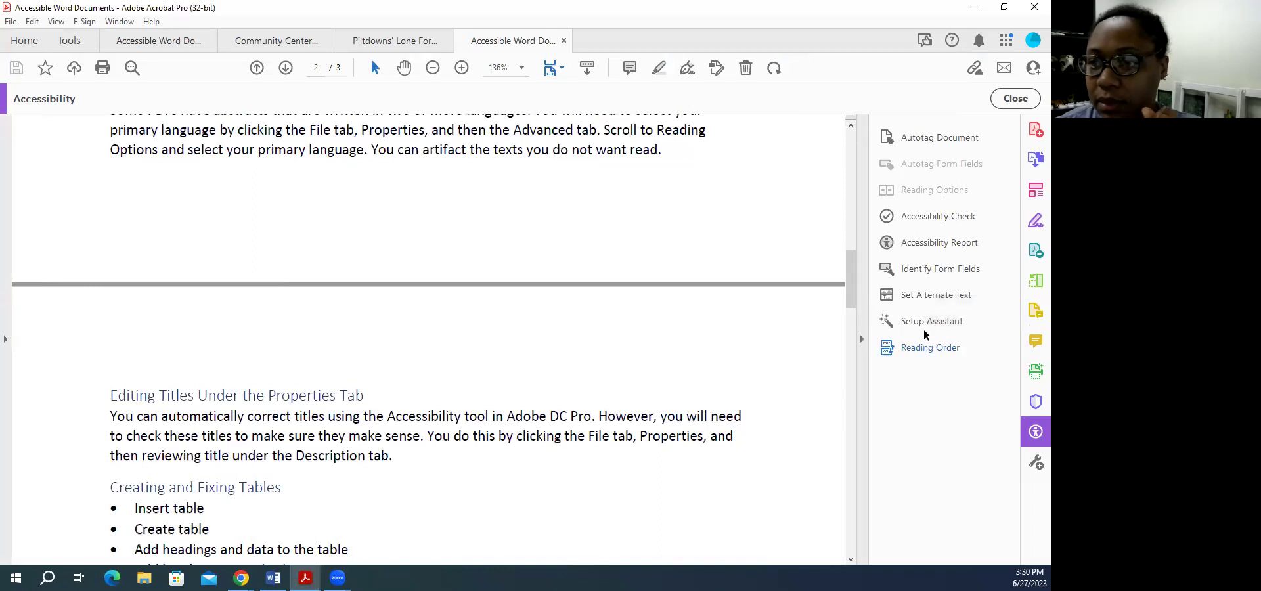
- Reopen the Reading Order dialog, examine the numbered content groups back to the document's beginning, and close the dialog
{"action": "left_click", "coordinate": [928, 348]}
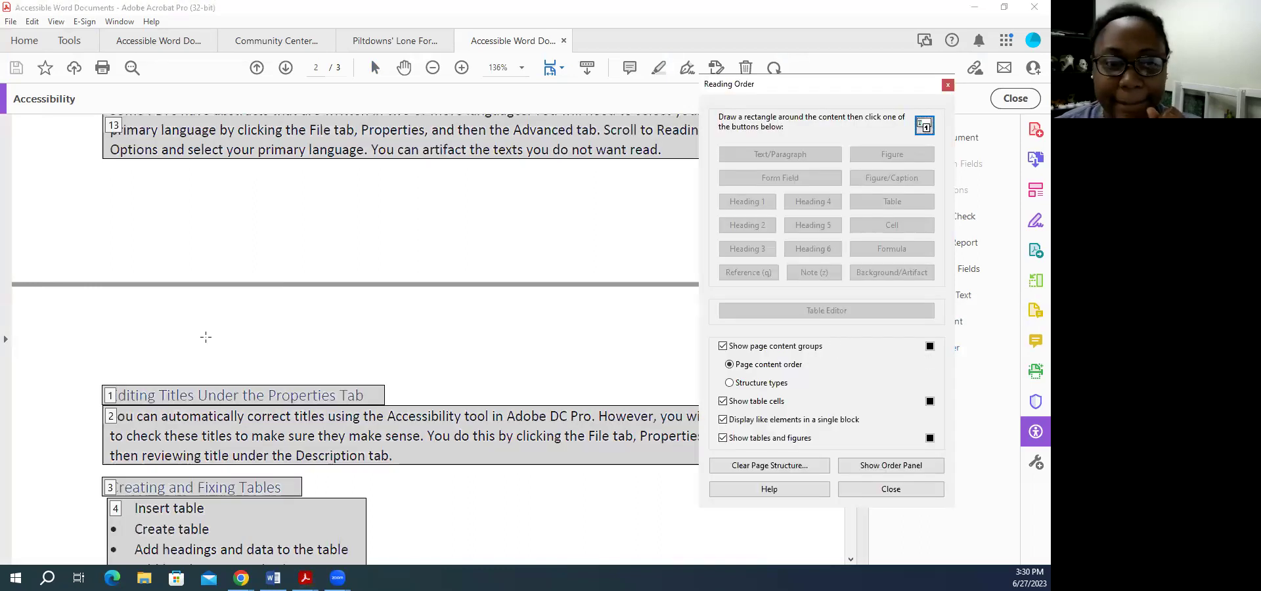
{"action": "scroll", "coordinate": [206, 337], "scroll_direction": "up", "scroll_amount": 3}
{"action": "scroll", "coordinate": [206, 337], "scroll_direction": "up", "scroll_amount": 10}
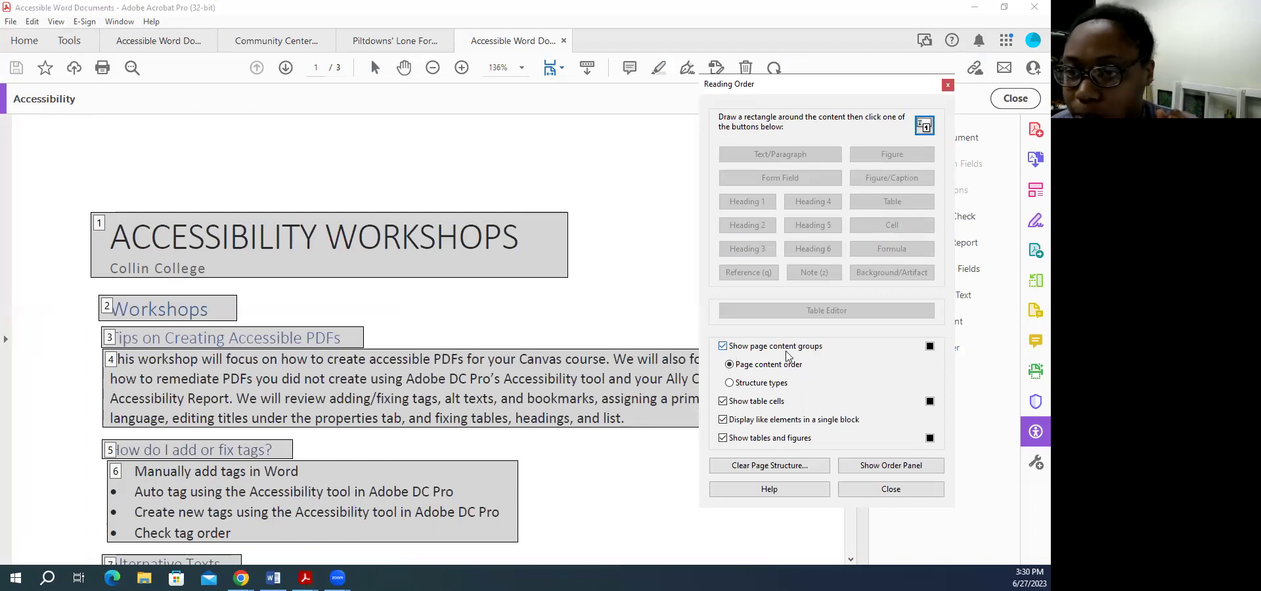
{"action": "left_click", "coordinate": [887, 490]}
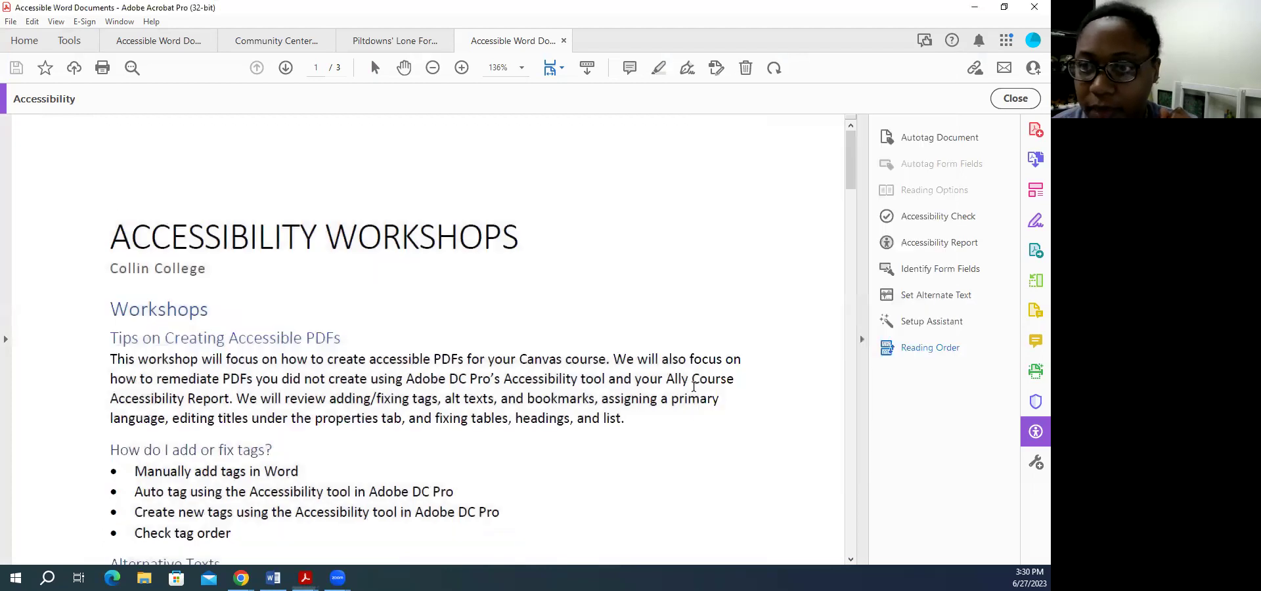
- Rerun the accessibility check on all pages and show the Order pane with the page 1 reading order
{"action": "left_click", "coordinate": [935, 217]}
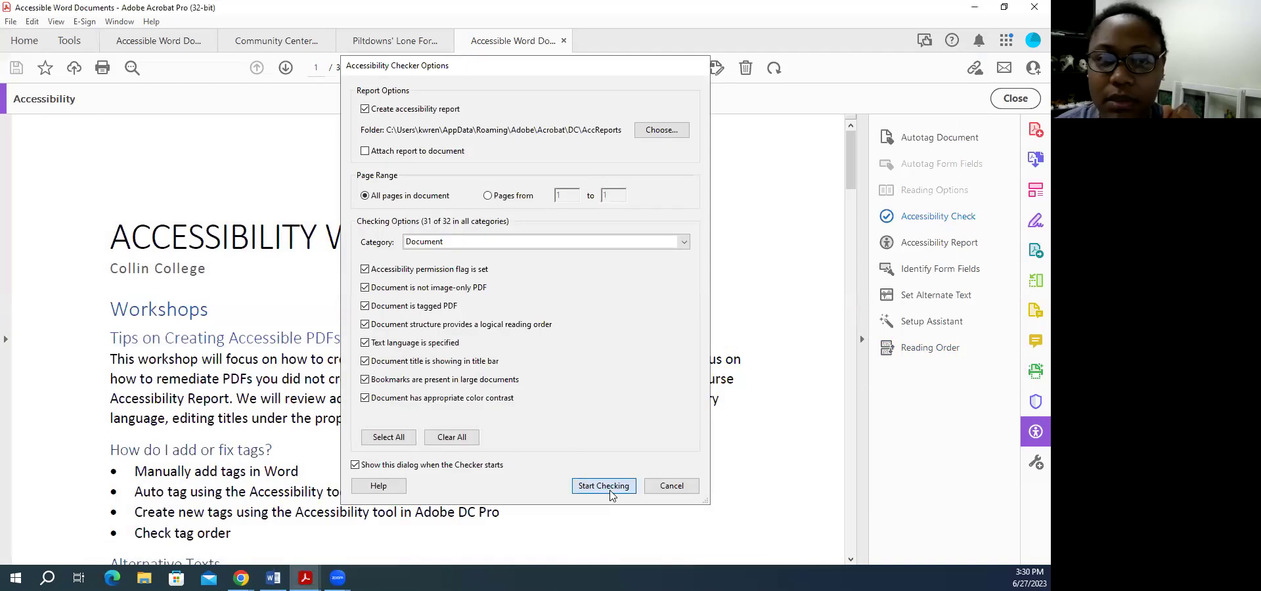
{"action": "left_click", "coordinate": [603, 486]}
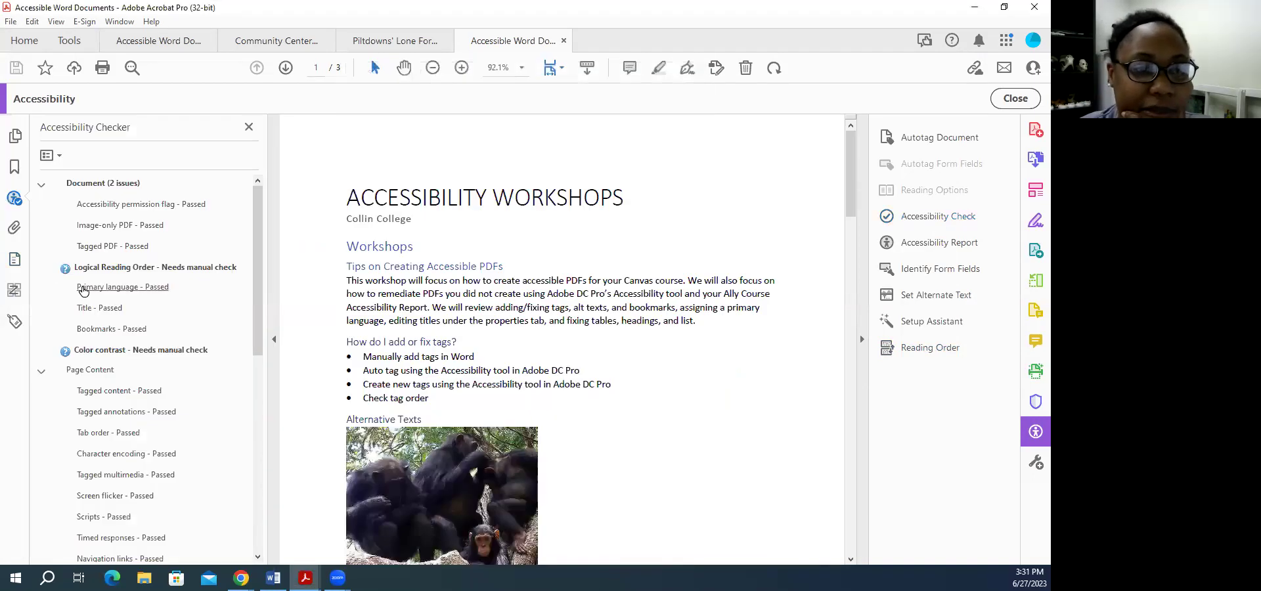
{"action": "left_click", "coordinate": [15, 290]}
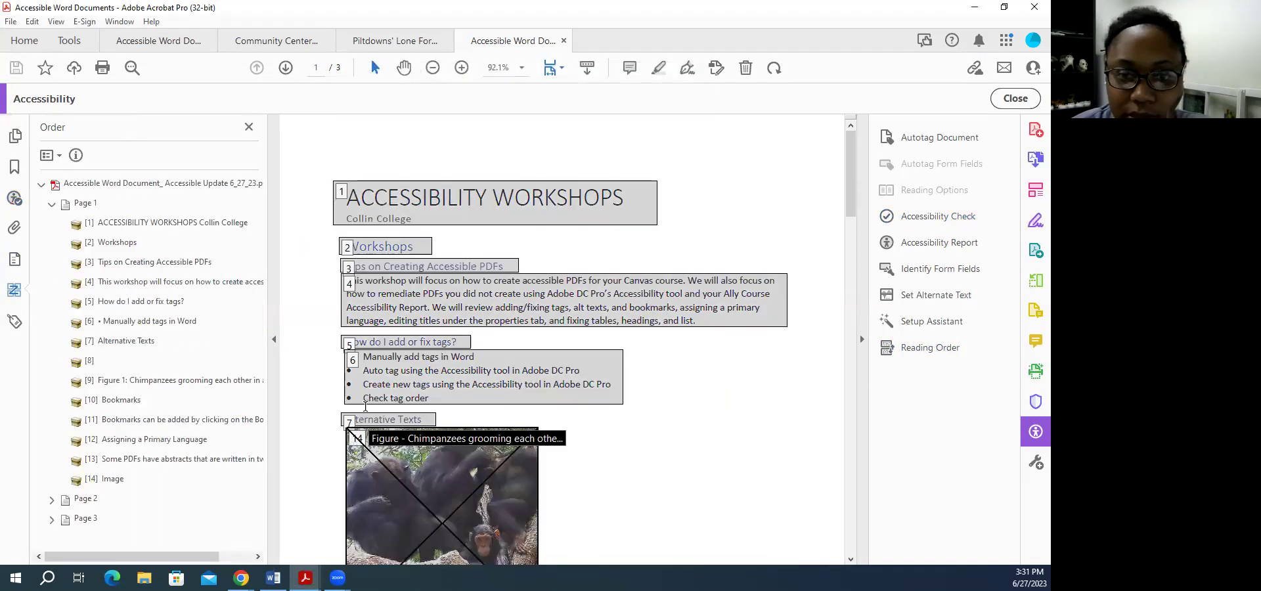
- Review the page 1 reading order around the chimpanzee image, then show the accessibility tags and highlight the document title's paragraph tag
{"action": "scroll", "coordinate": [365, 406], "scroll_direction": "down", "scroll_amount": 3}
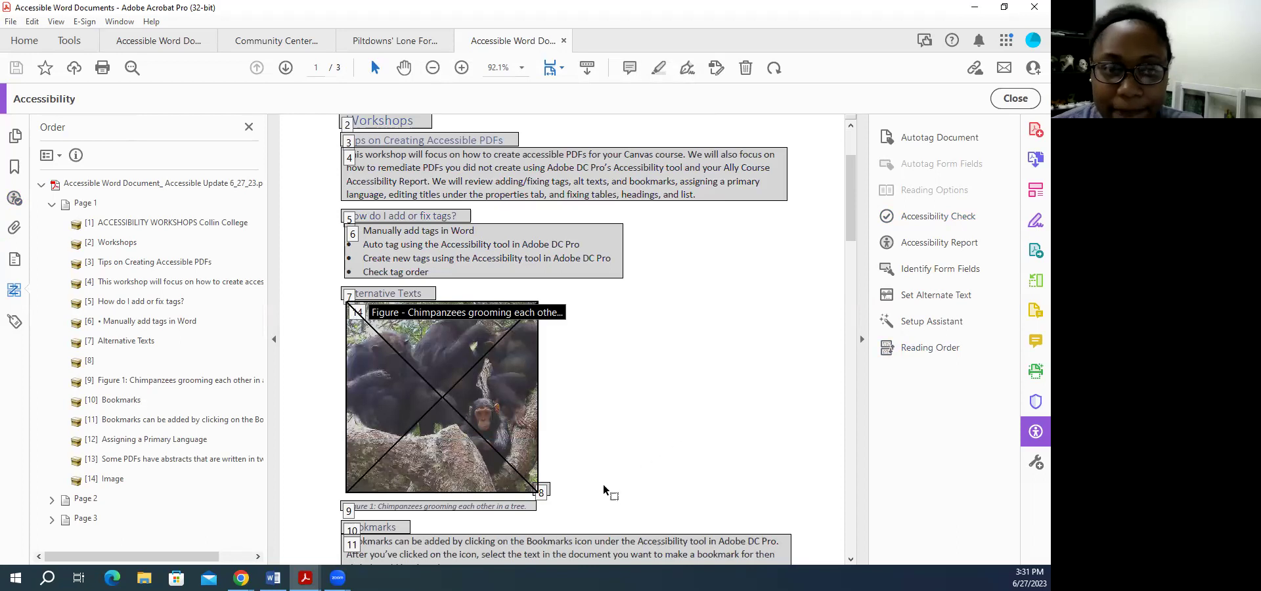
{"action": "left_click", "coordinate": [14, 322]}
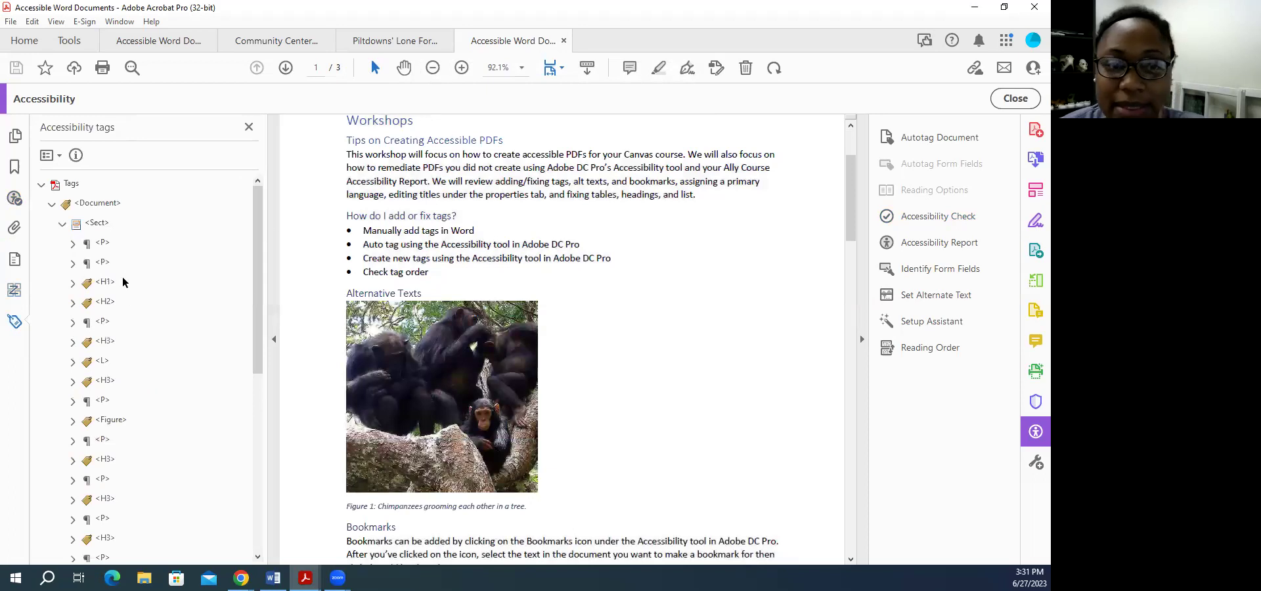
{"action": "scroll", "coordinate": [475, 274], "scroll_direction": "up", "scroll_amount": 3}
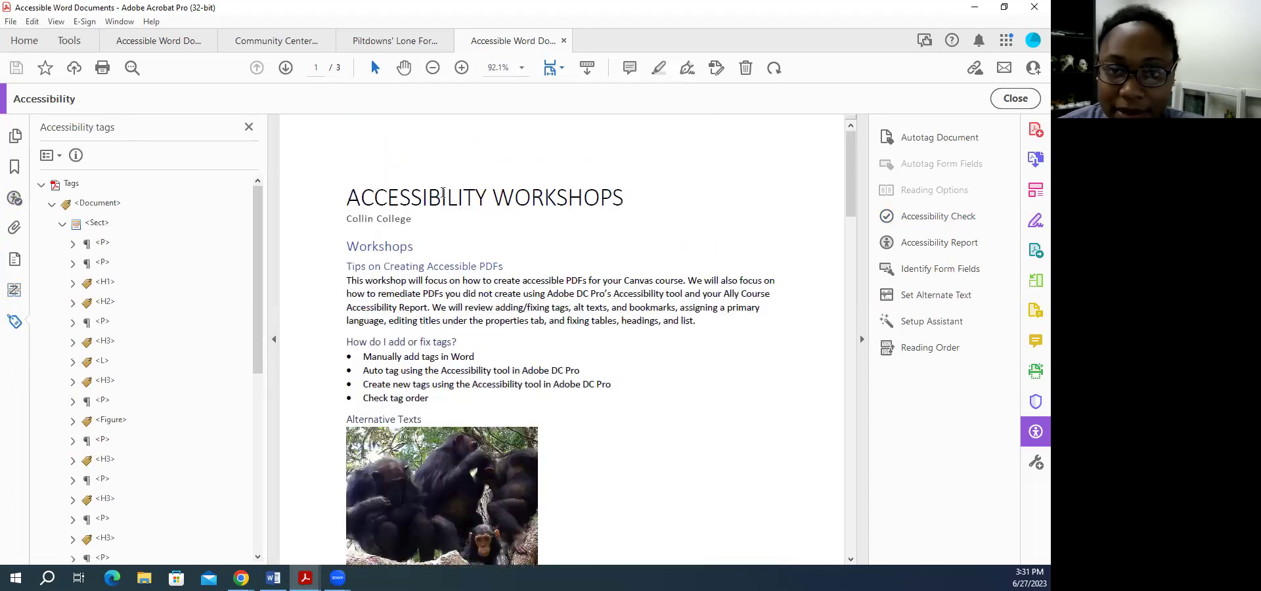
{"action": "left_click", "coordinate": [105, 245]}
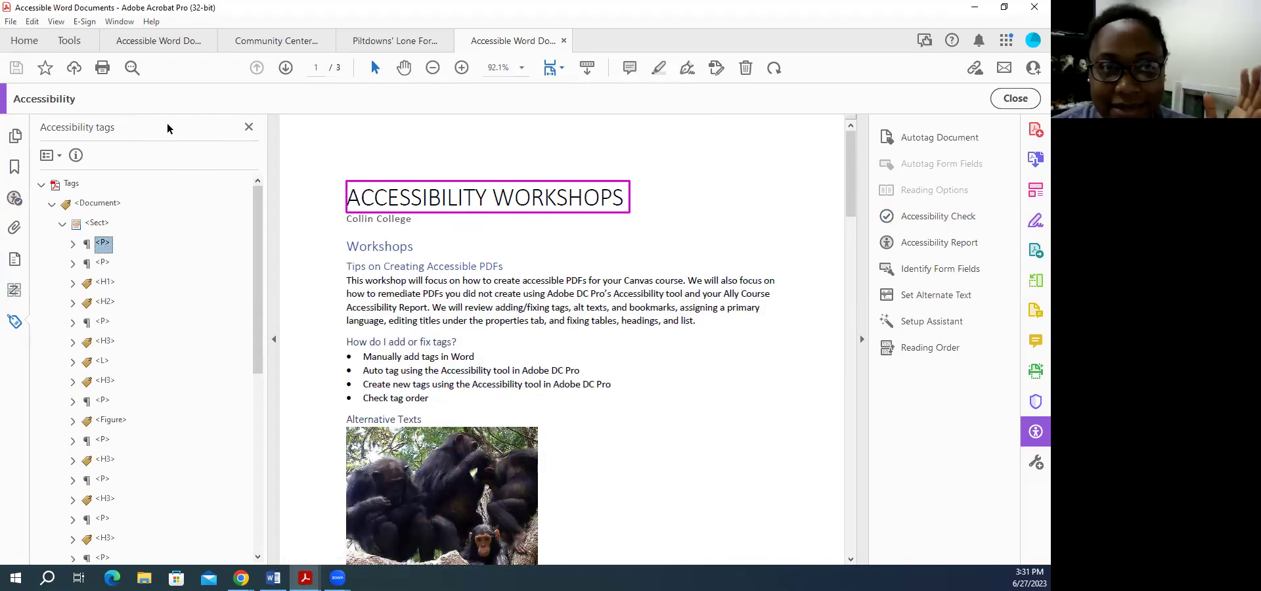
- Review the PDF's document properties, covering the title in the description and the language in the advanced settings, and close them
{"action": "left_click", "coordinate": [10, 21]}
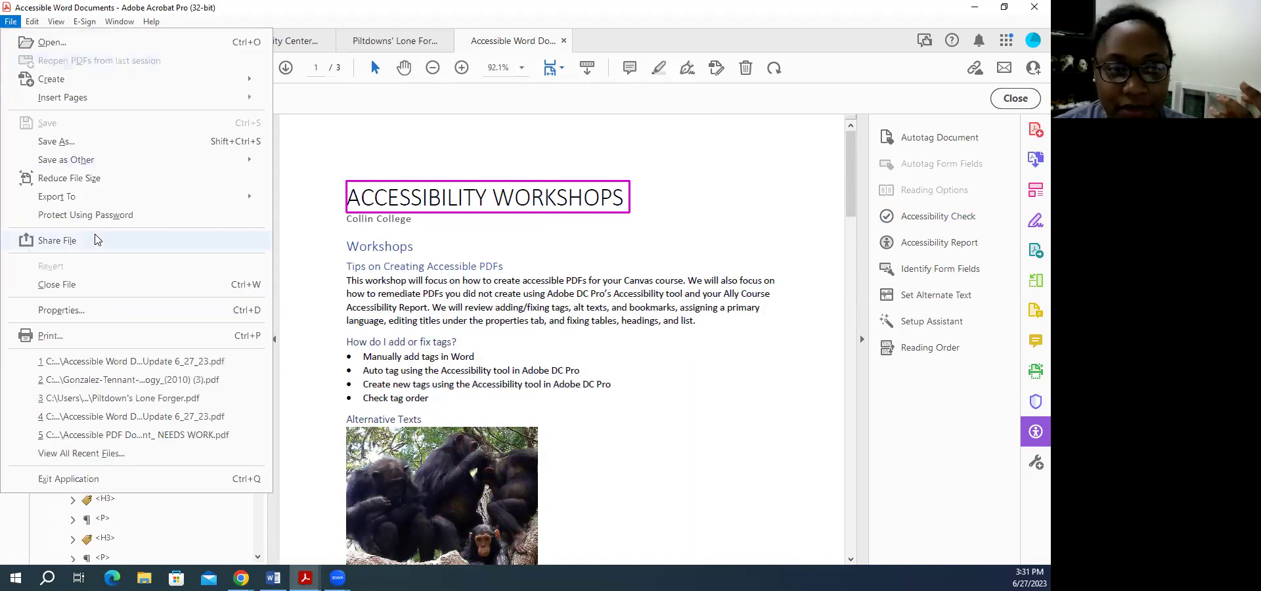
{"action": "left_click", "coordinate": [111, 310]}
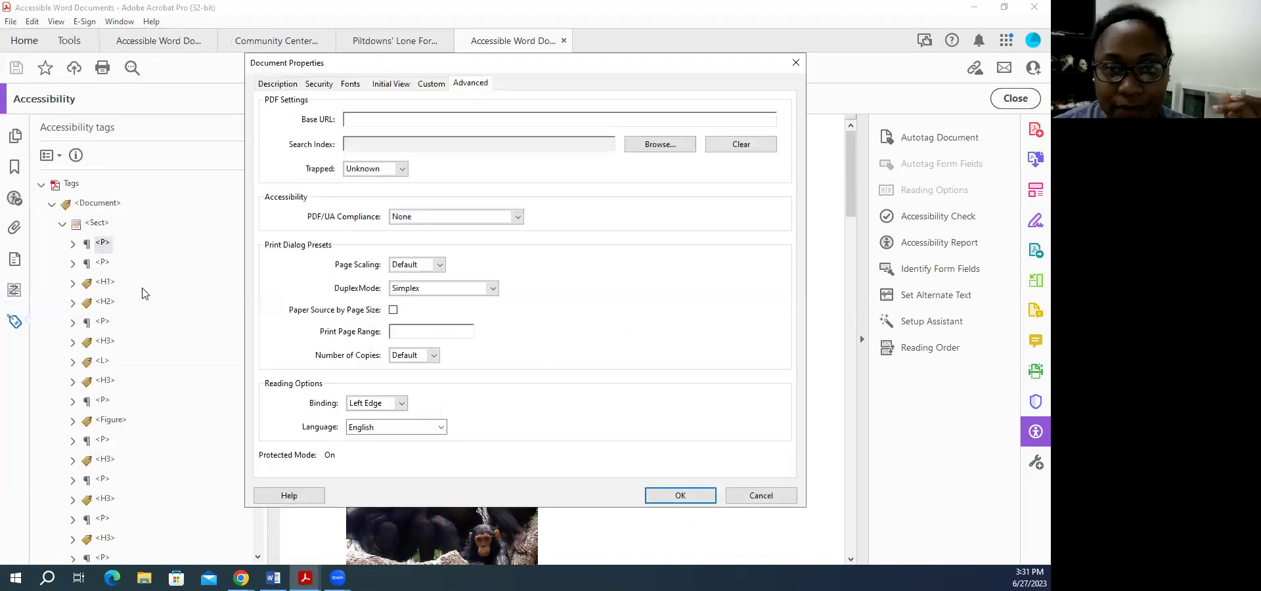
{"action": "left_click", "coordinate": [282, 86]}
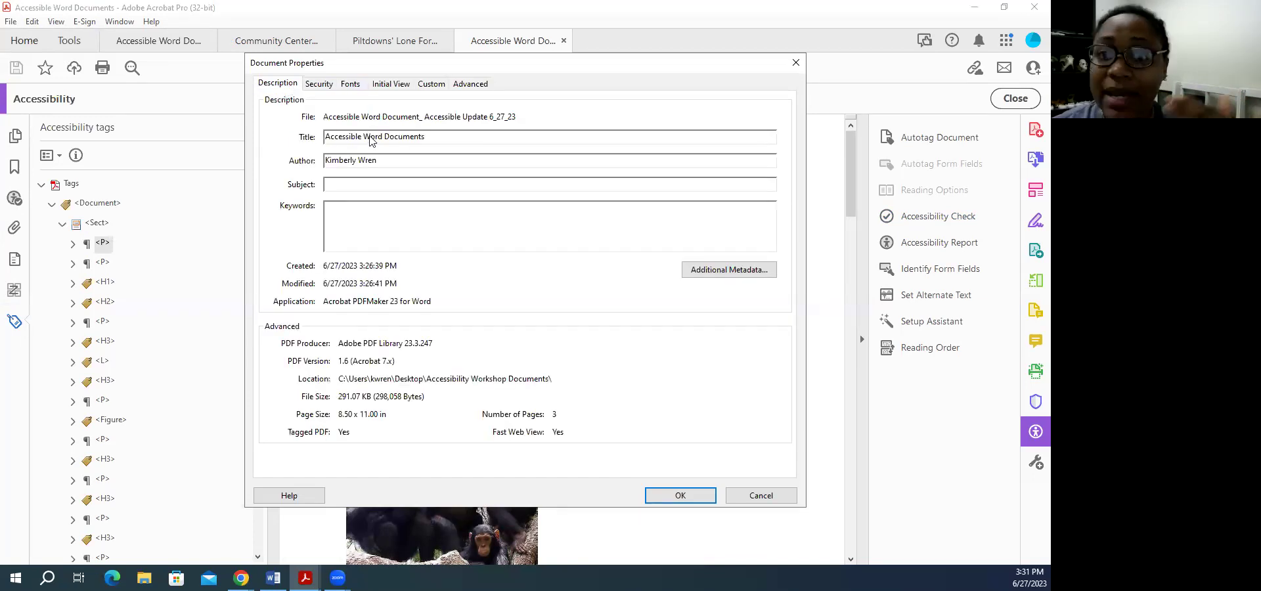
{"action": "left_click", "coordinate": [465, 88]}
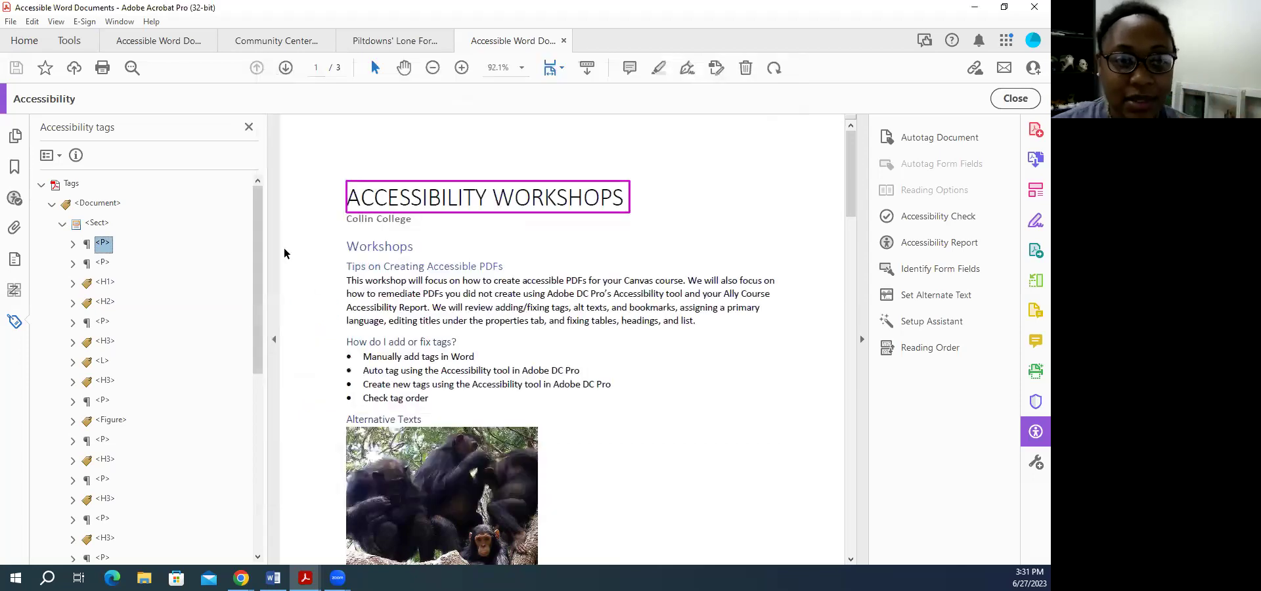
- Have the "ACCESSIBILITY WORKSHOPS" title read aloud and deactivate Read Out Loud
{"action": "left_click", "coordinate": [400, 198]}
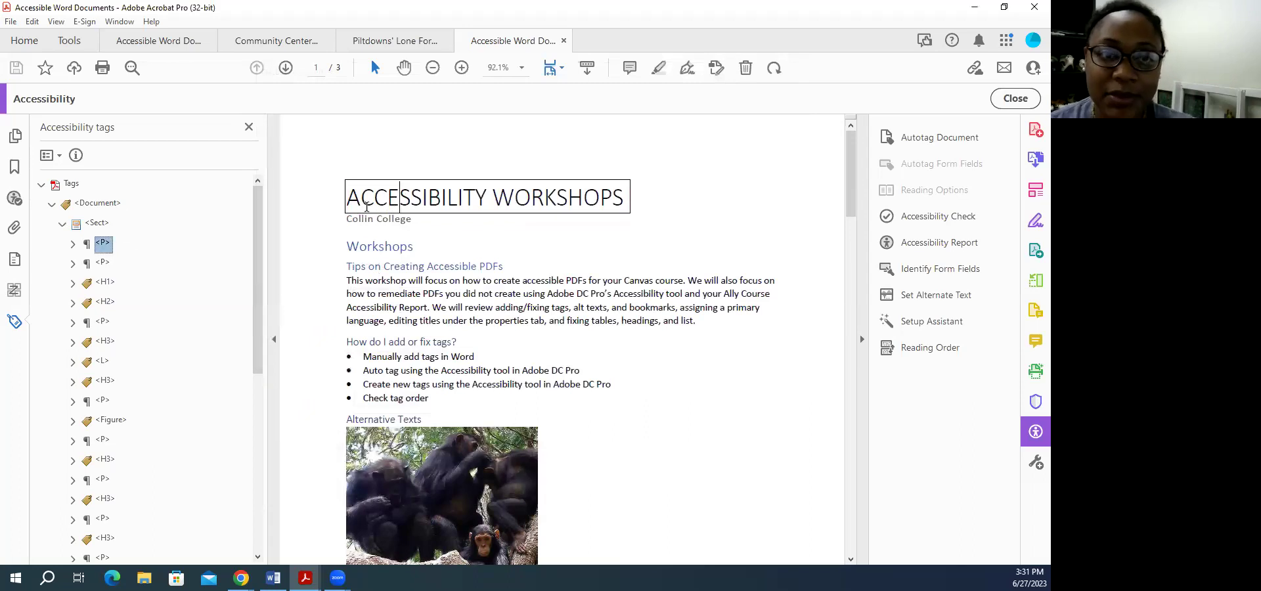
{"action": "left_click", "coordinate": [56, 21]}
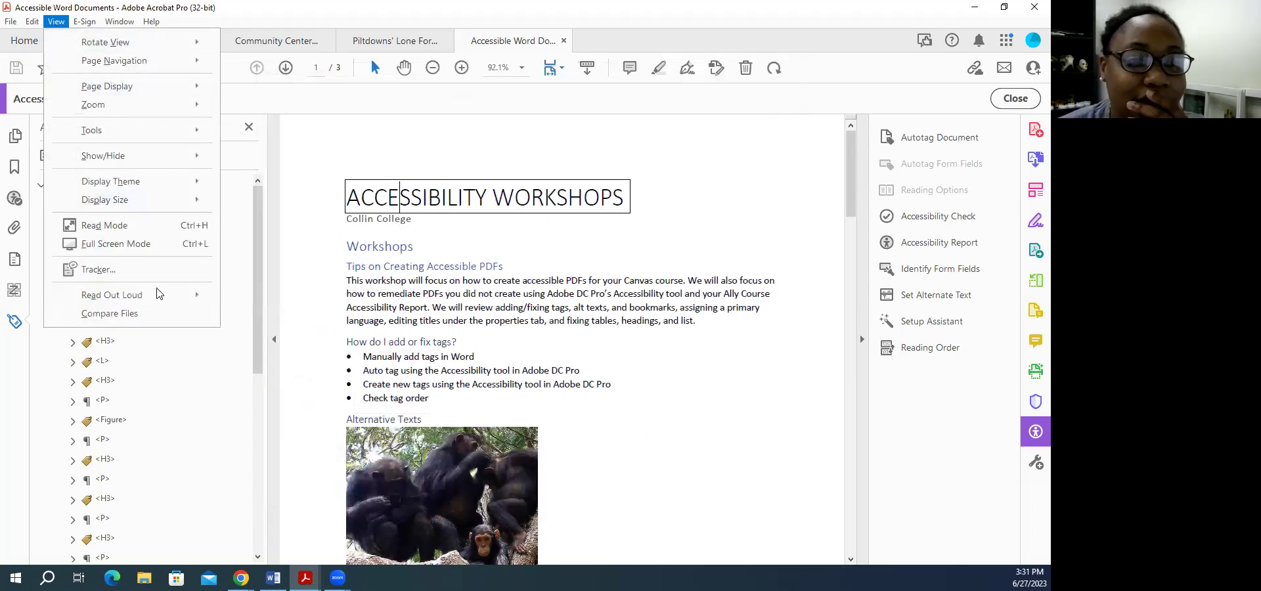
{"action": "mouse_move", "coordinate": [157, 295]}
{"action": "left_click", "coordinate": [261, 304]}
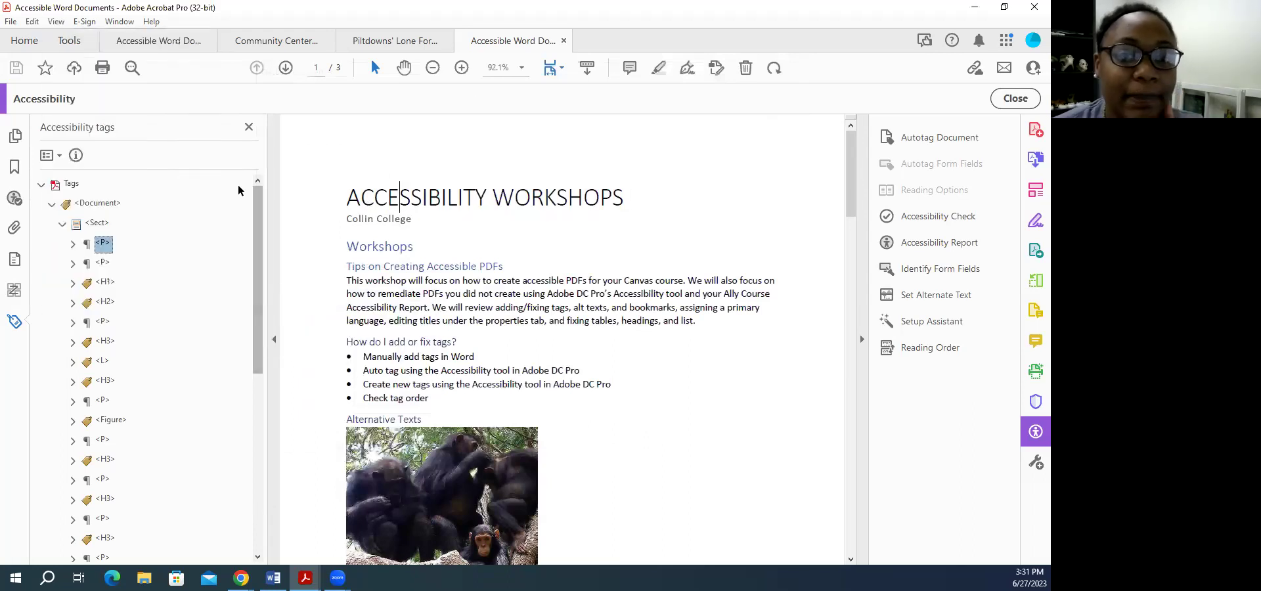
- Inspect the object properties of the "ACCESSIBILITY WORKSHOPS" title tag, look through the available tag types, and close without changing the type
{"action": "left_click", "coordinate": [102, 244]}
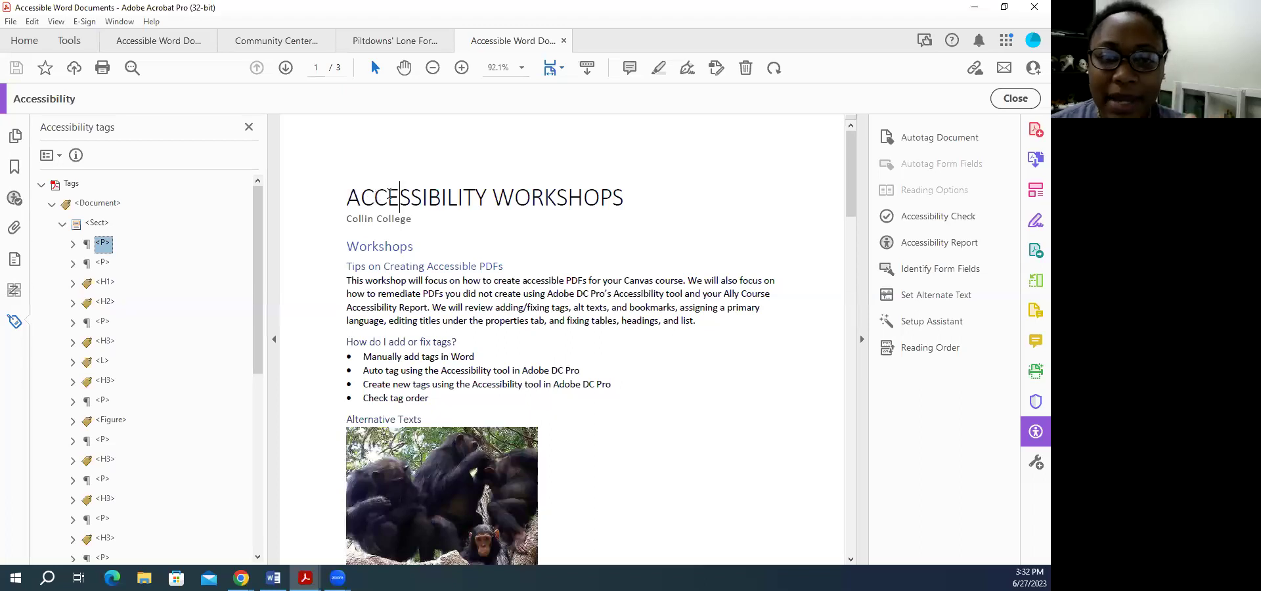
{"action": "left_click", "coordinate": [385, 196]}
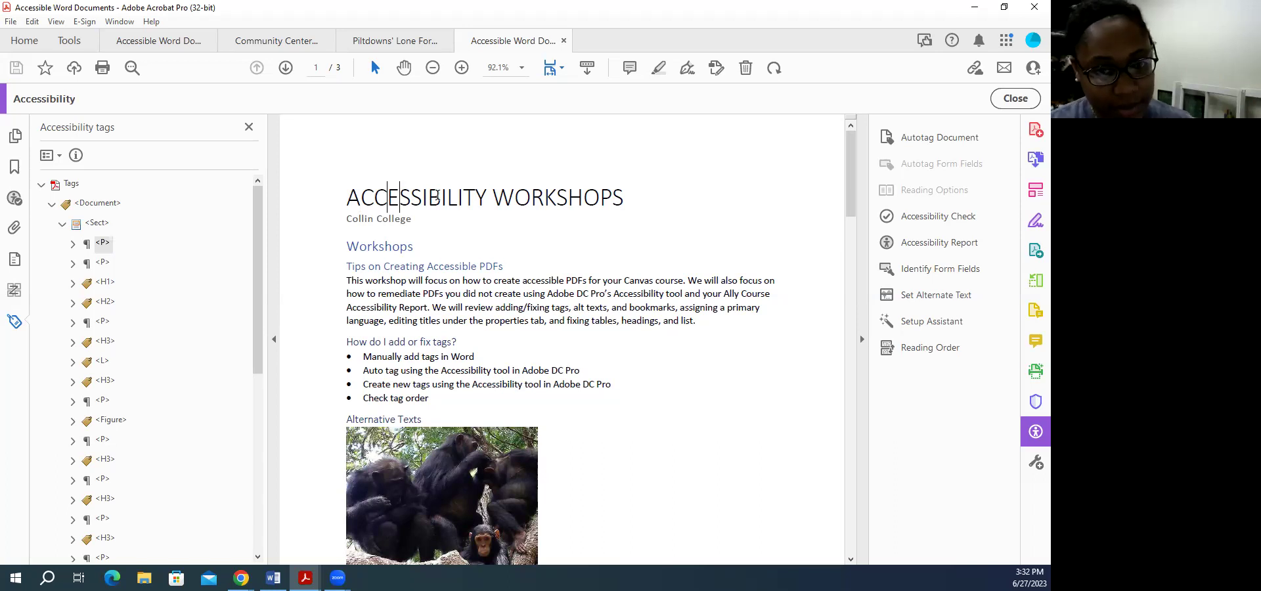
{"action": "right_click", "coordinate": [103, 244]}
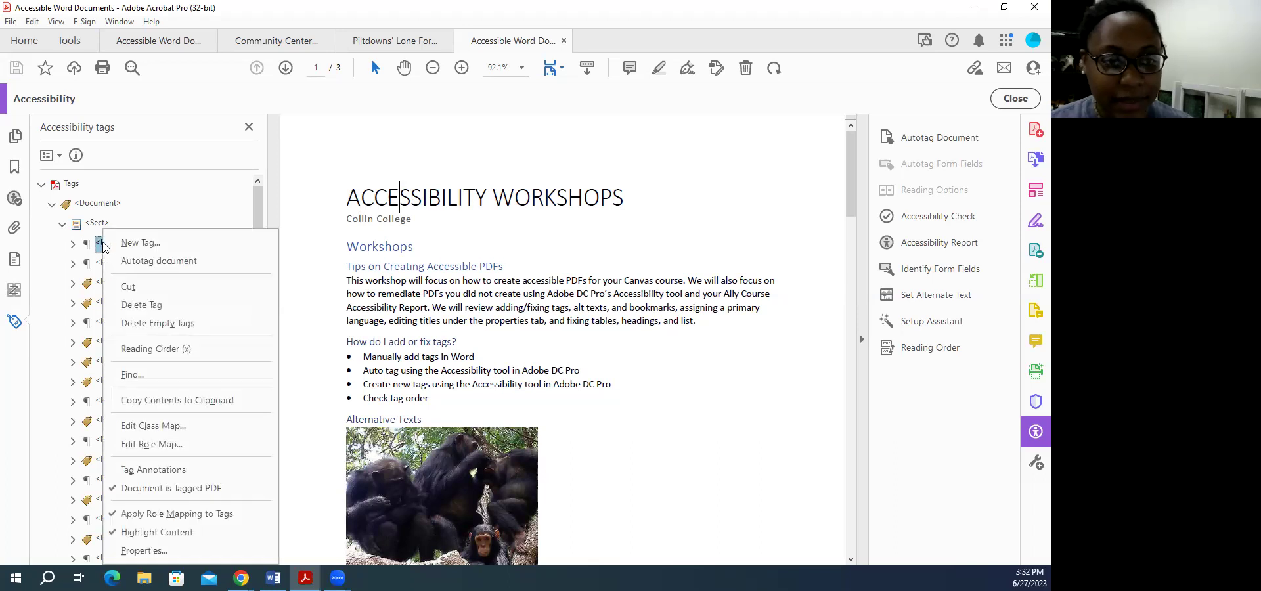
{"action": "left_click", "coordinate": [161, 550]}
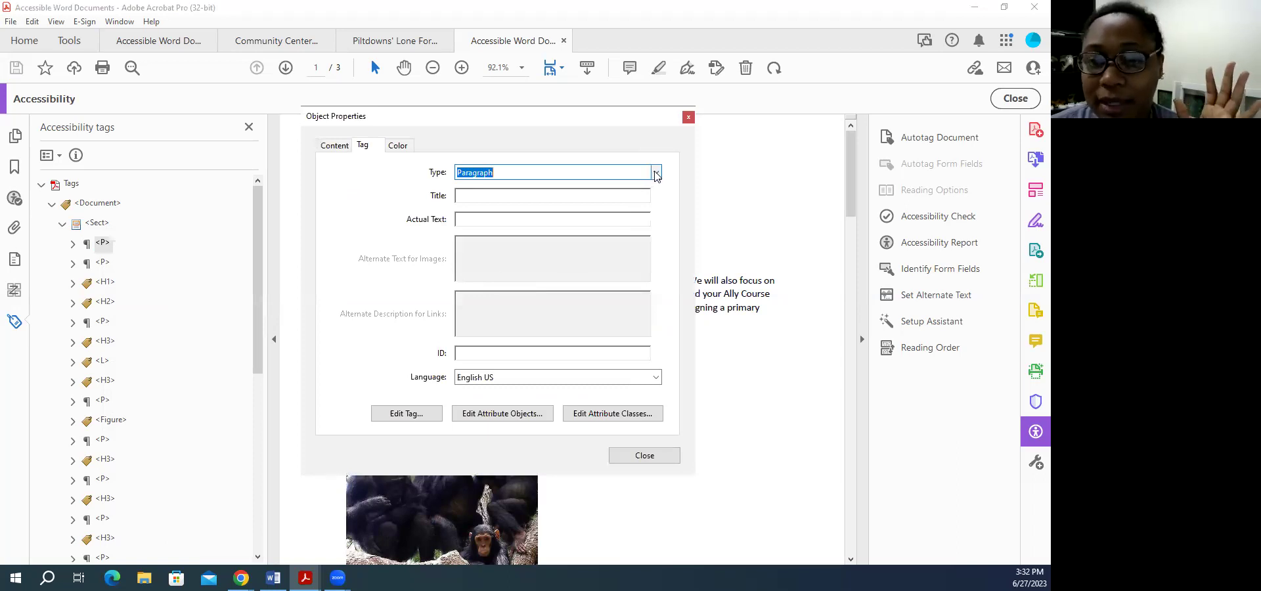
{"action": "left_click_drag", "start_coordinate": [560, 143], "coordinate": [744, 142]}
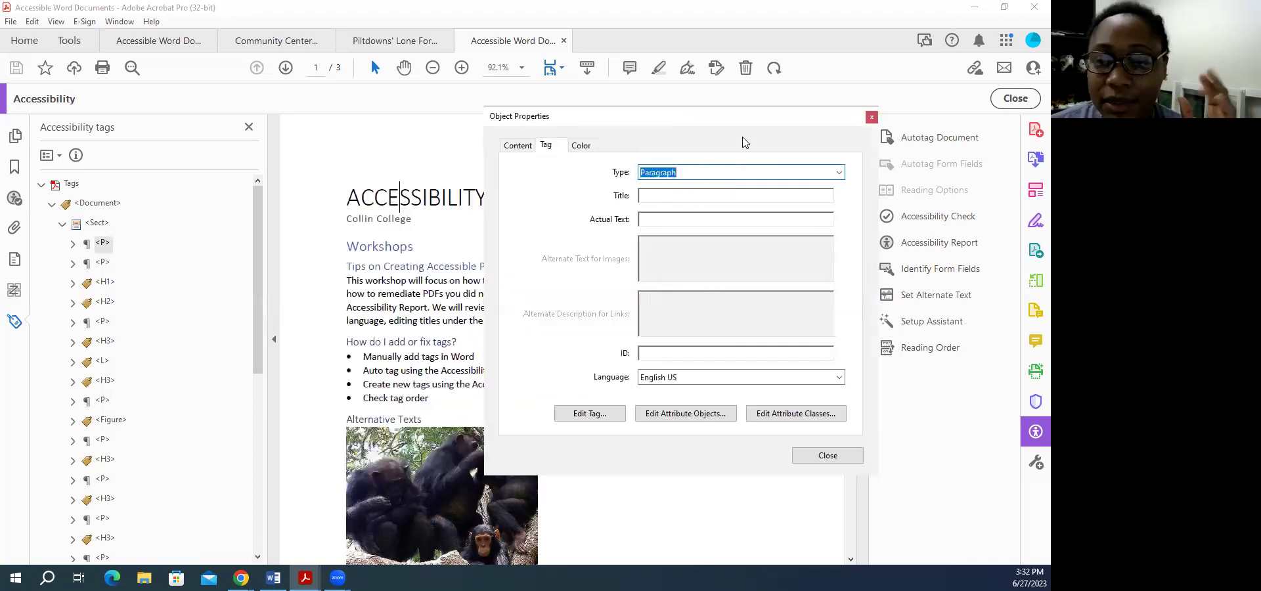
{"action": "left_click", "coordinate": [838, 172]}
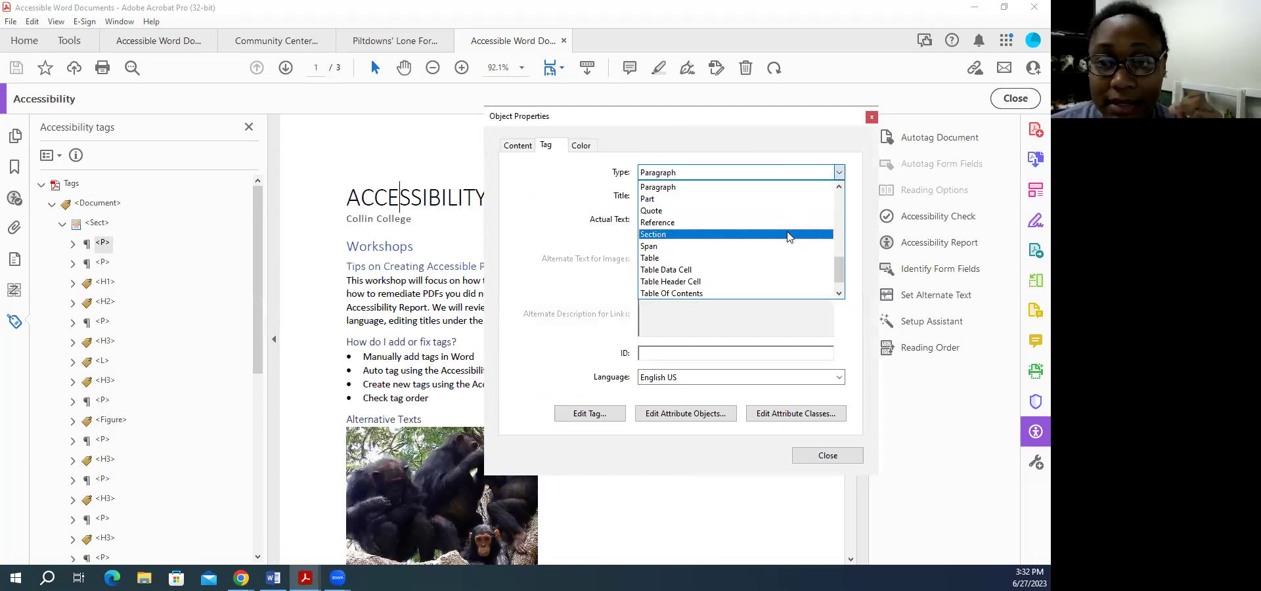
{"action": "scroll", "coordinate": [710, 240], "scroll_direction": "down", "scroll_amount": 1}
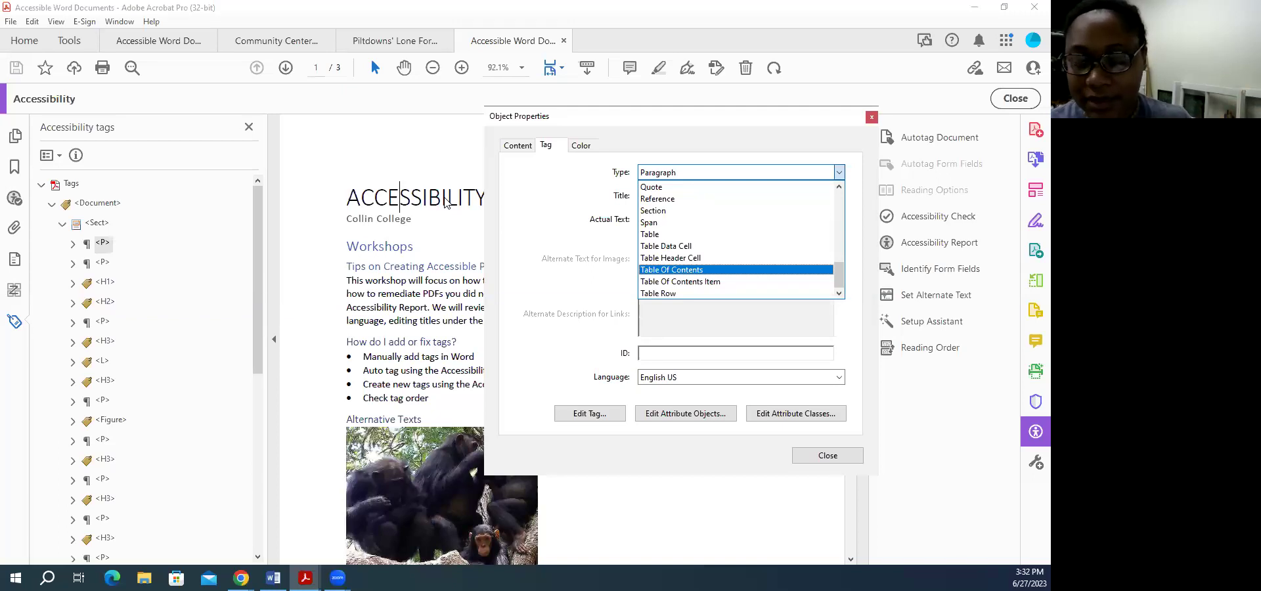
{"action": "left_click", "coordinate": [824, 458]}
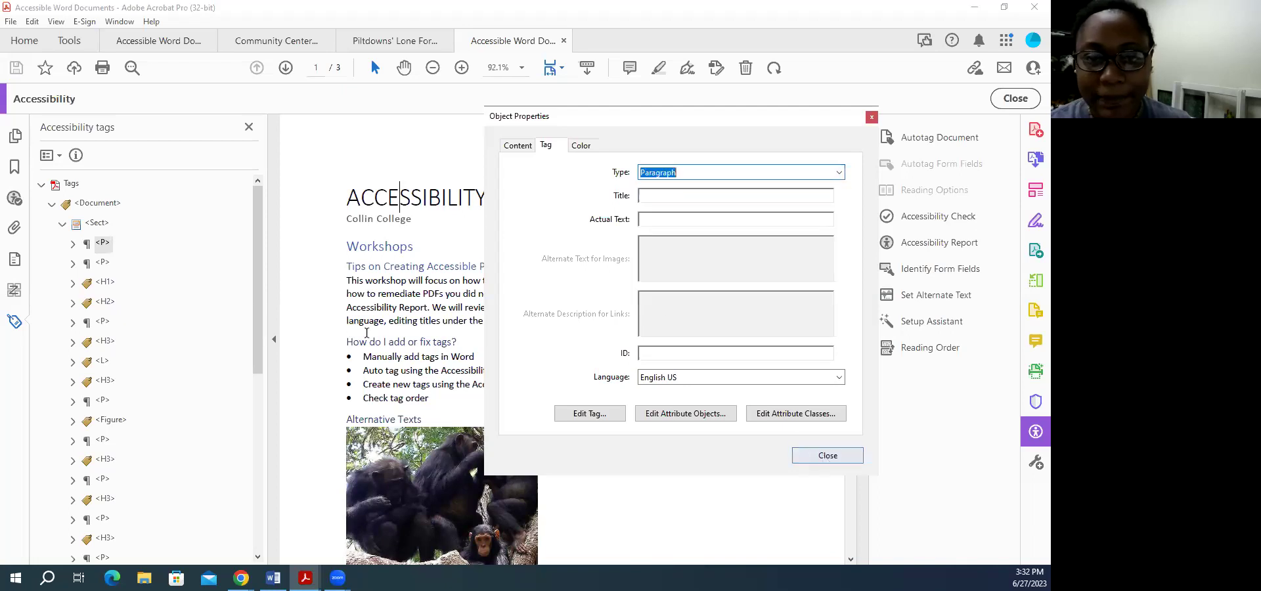
{"action": "left_click", "coordinate": [818, 456]}
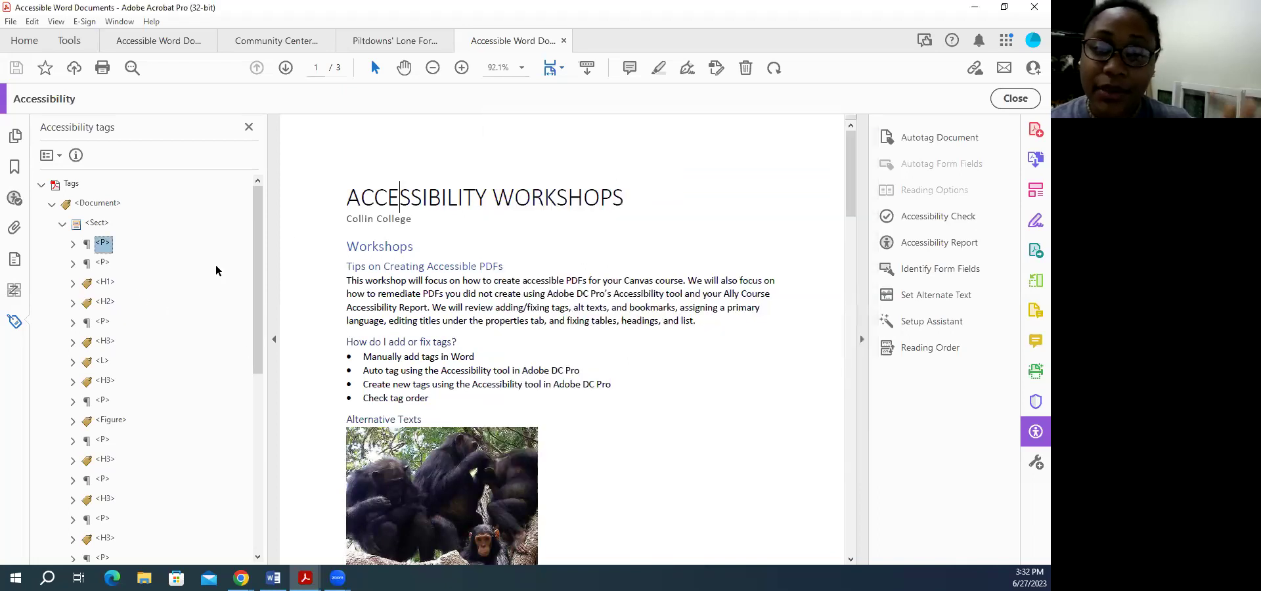
- Compare the first two paragraph tags against the title and the "Collin College" line on the page
{"action": "left_click", "coordinate": [400, 203]}
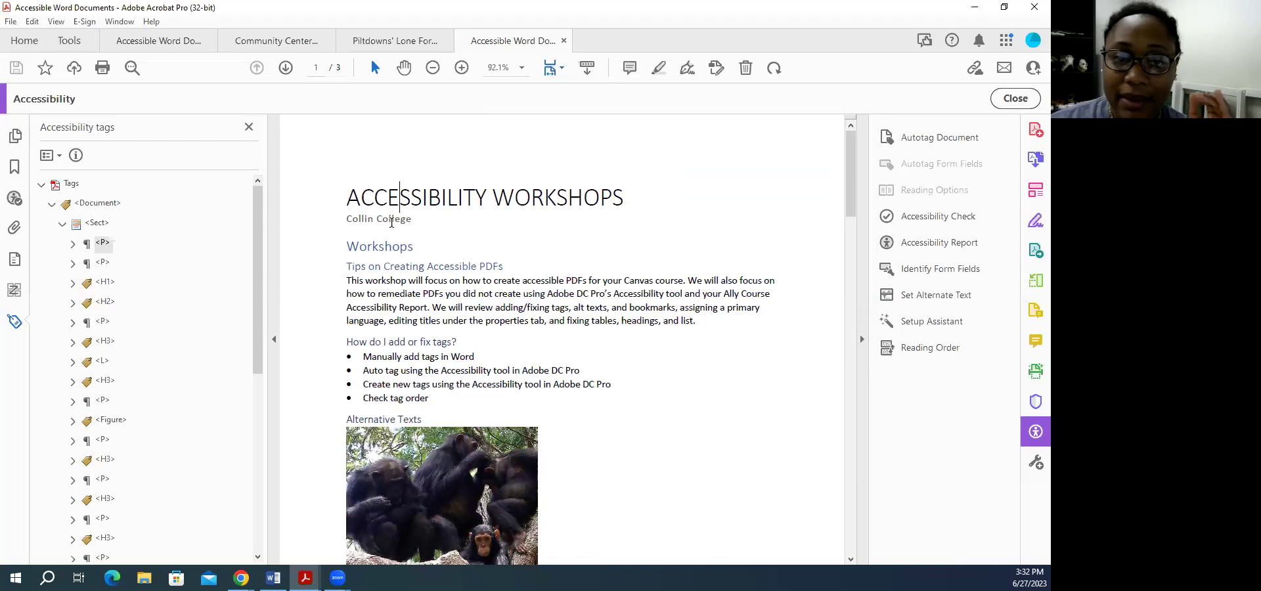
{"action": "left_click", "coordinate": [101, 265]}
{"action": "key", "text": "Up"}
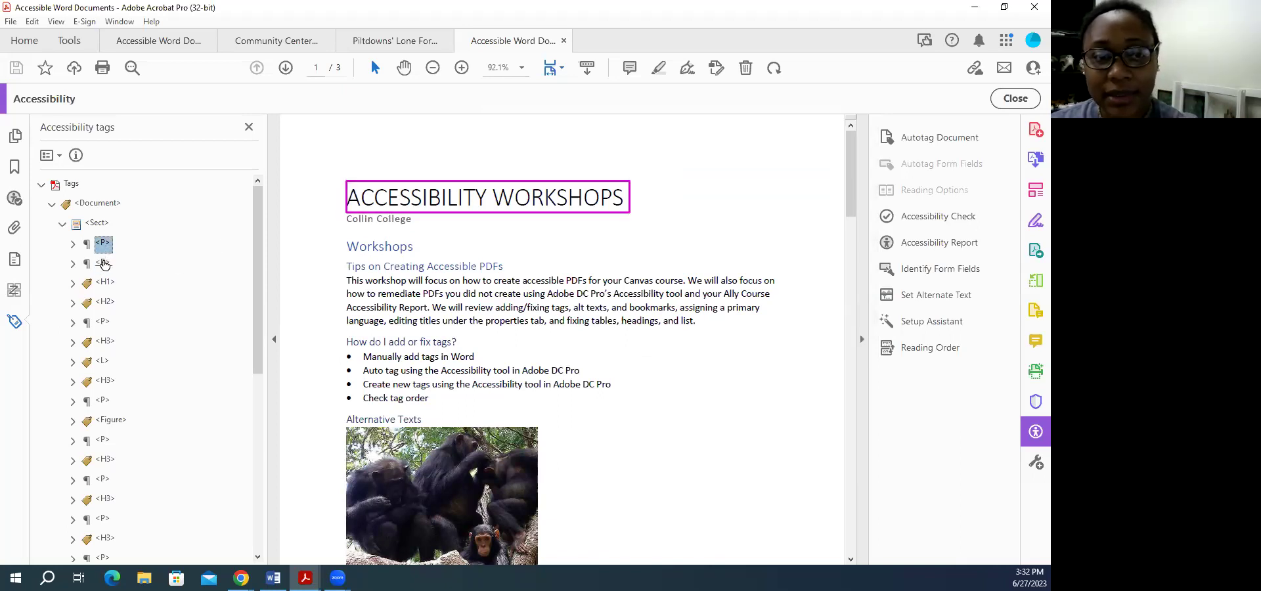
{"action": "left_click", "coordinate": [104, 266]}
{"action": "left_click", "coordinate": [103, 250]}
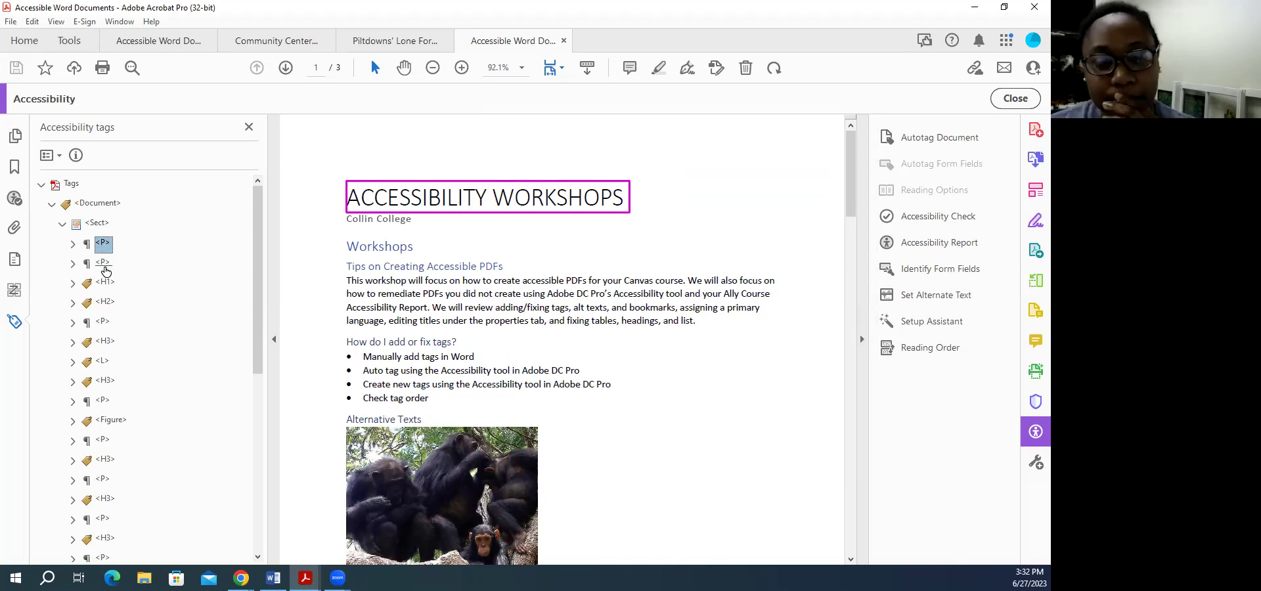
{"action": "left_click", "coordinate": [102, 264]}
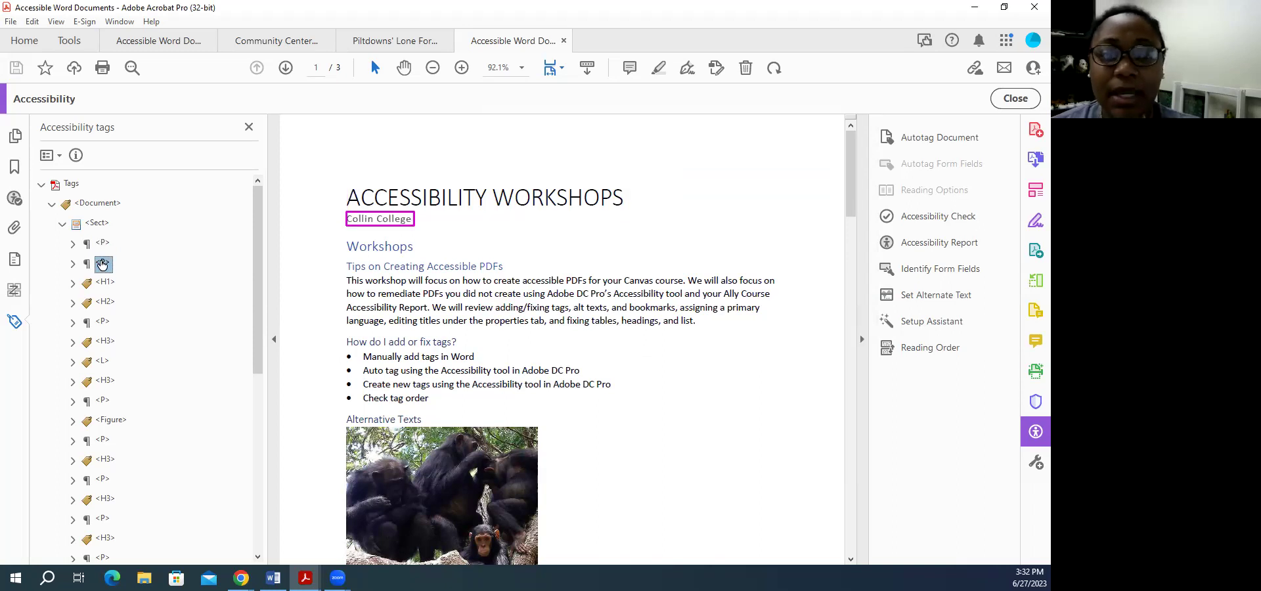
- Check the tags in order from the "Workshops" H1 heading through the list to the "Alternative Texts" H3 heading
{"action": "left_click", "coordinate": [104, 284]}
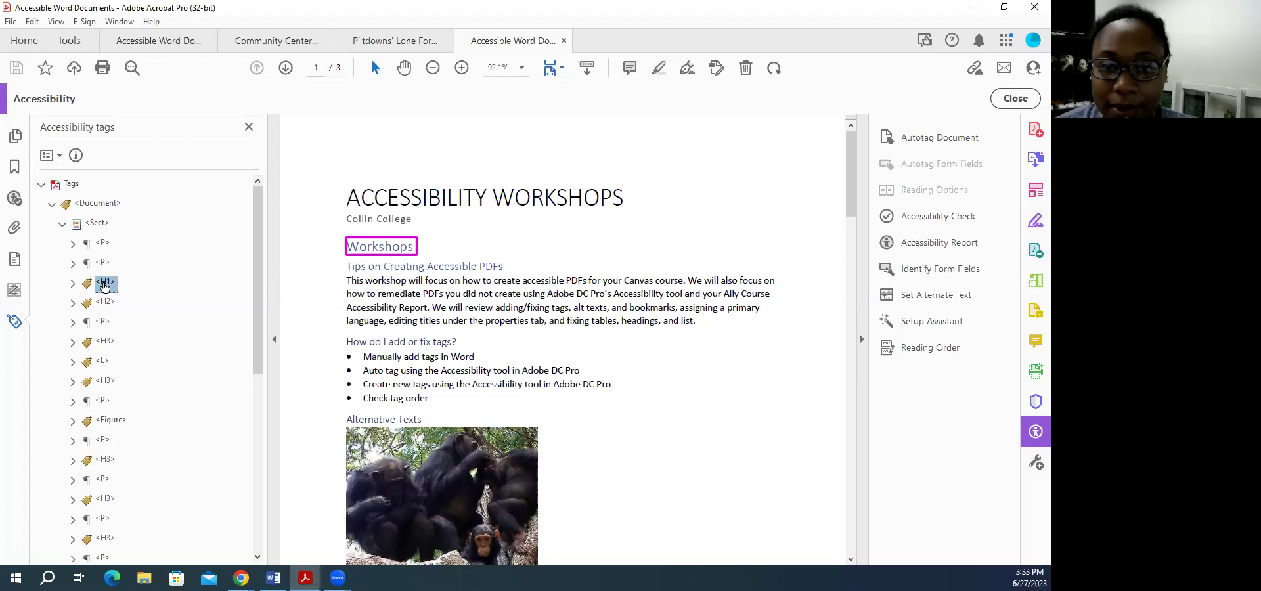
{"action": "left_click", "coordinate": [104, 304]}
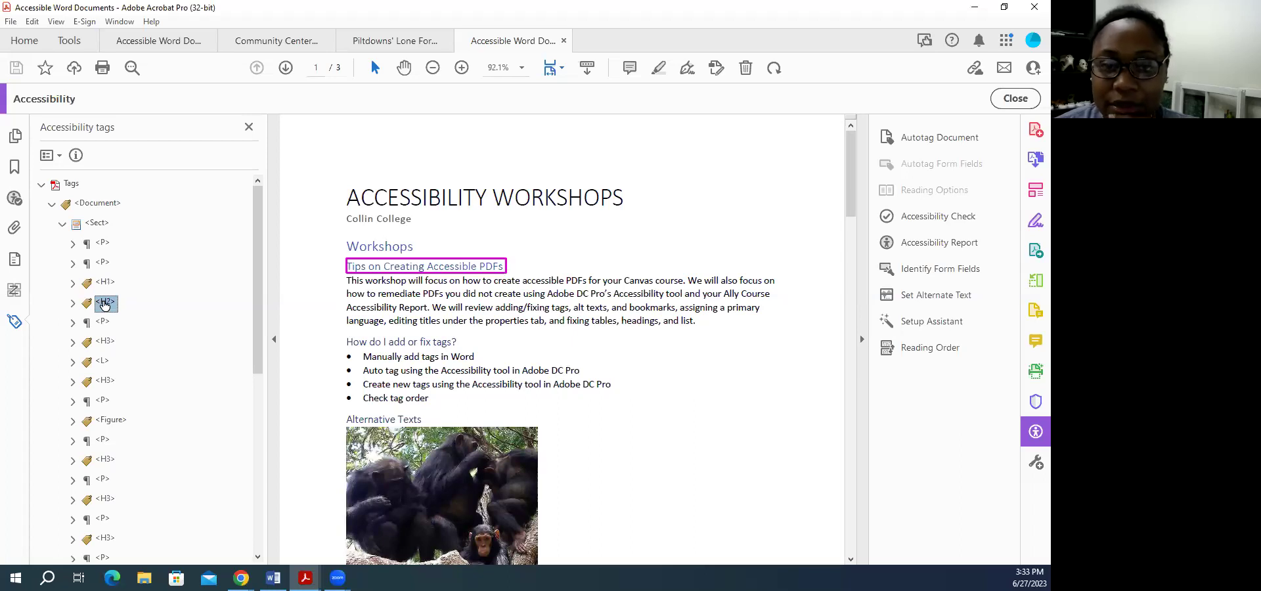
{"action": "left_click", "coordinate": [103, 322]}
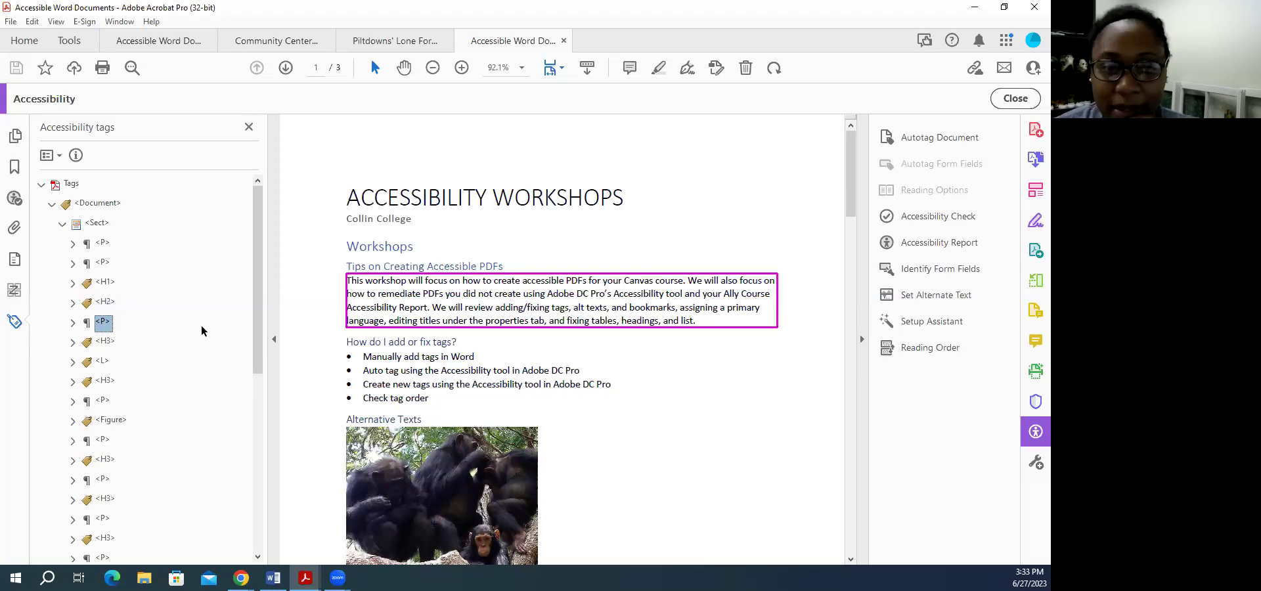
{"action": "left_click", "coordinate": [104, 342]}
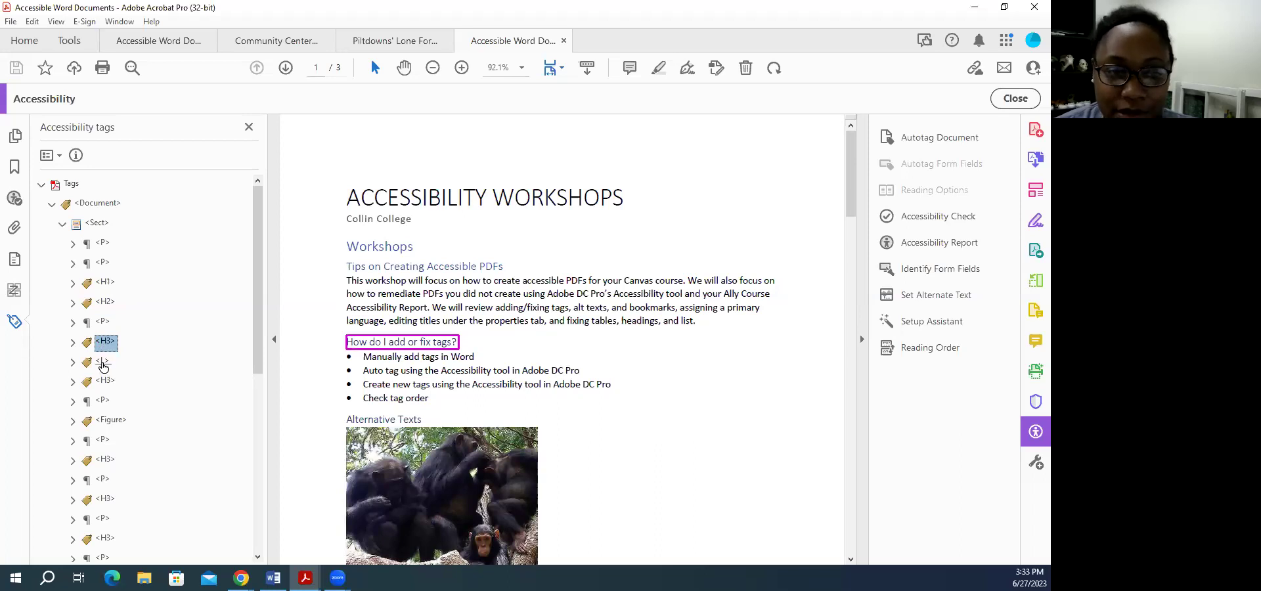
{"action": "left_click", "coordinate": [103, 363]}
{"action": "left_click", "coordinate": [104, 382]}
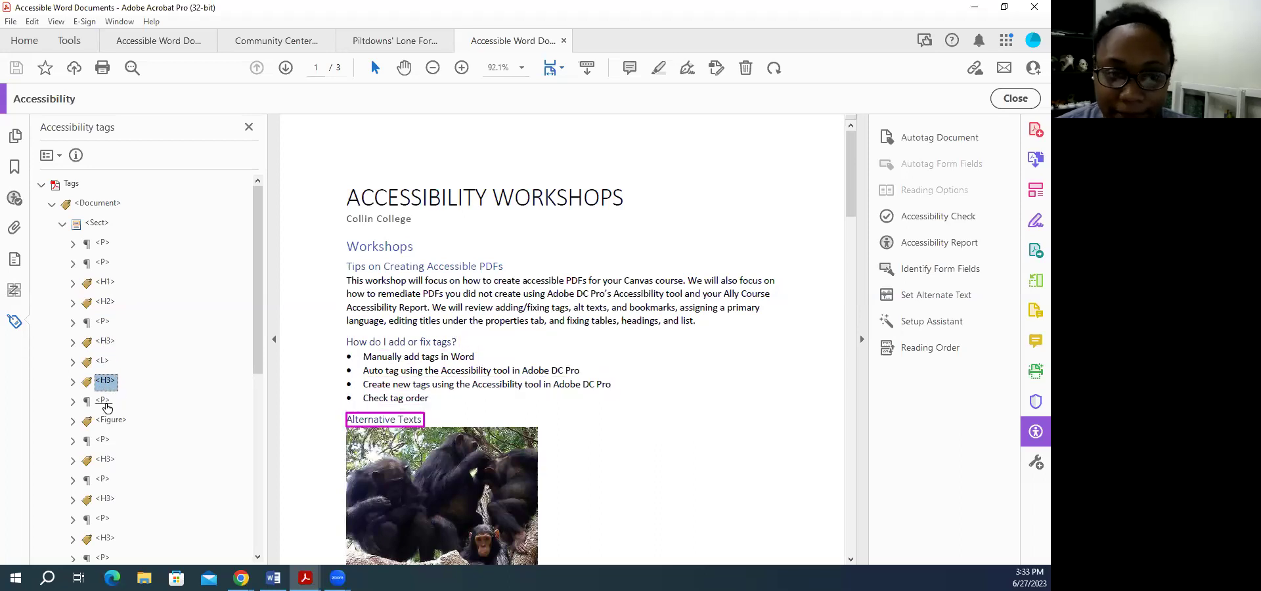
- Delete the empty paragraph tag between the "Alternative Texts" heading tag and the chimpanzee figure tag
{"action": "left_click", "coordinate": [103, 401]}
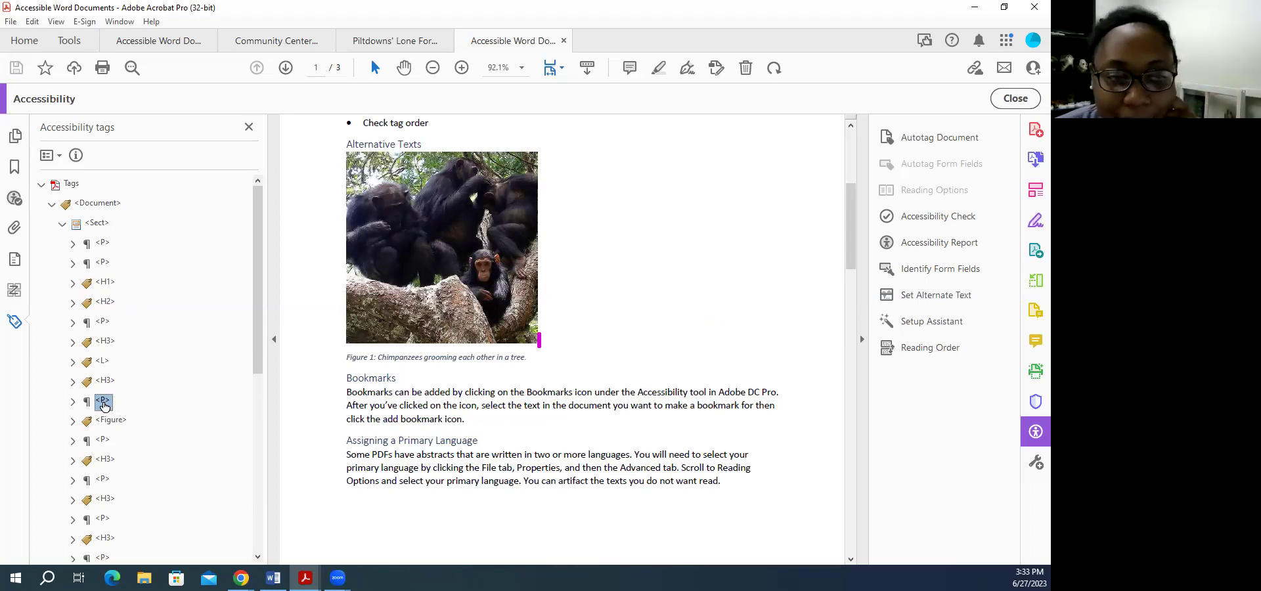
{"action": "right_click", "coordinate": [103, 405]}
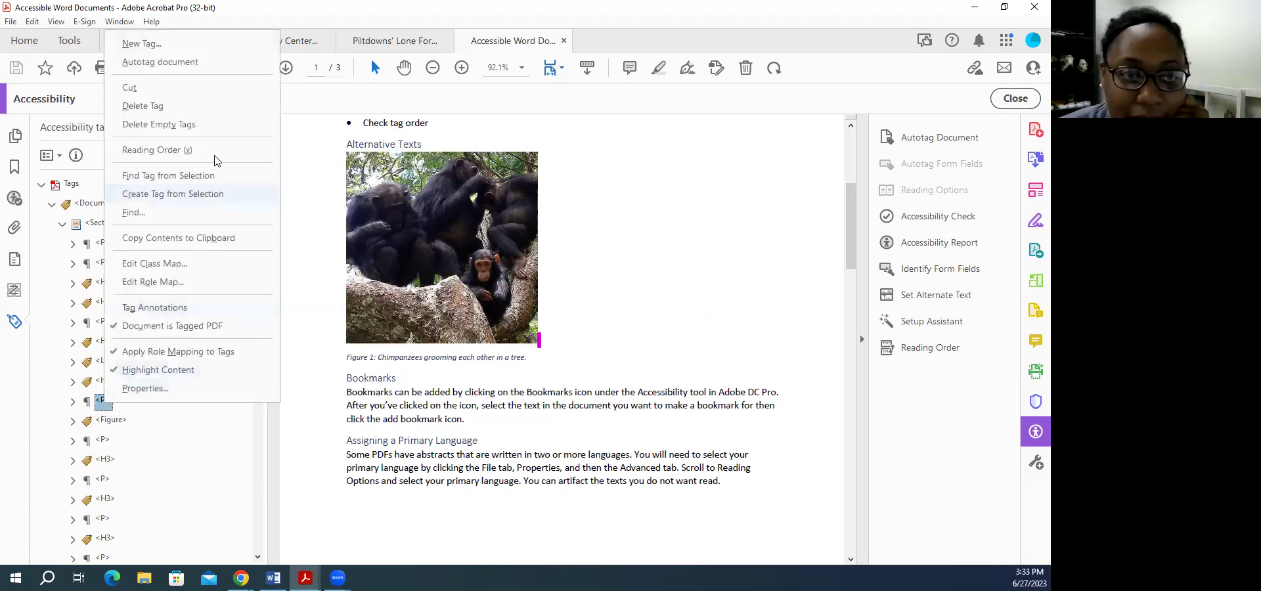
{"action": "left_click", "coordinate": [181, 110]}
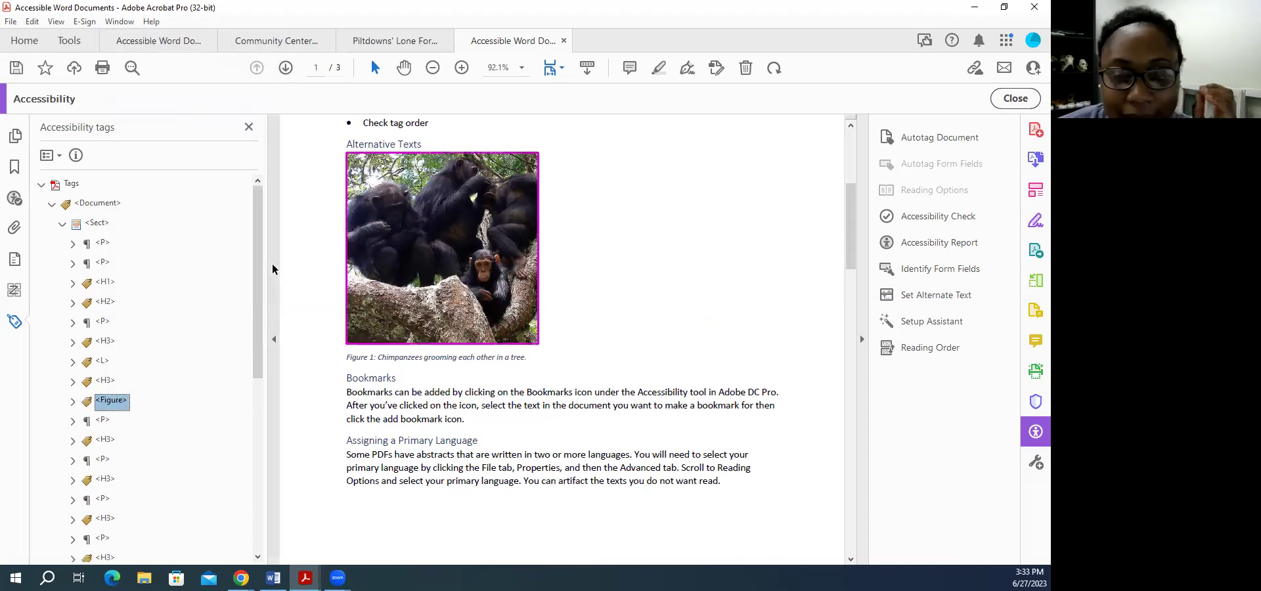
- Recheck the list, "Alternative Texts" heading and figure tags against their highlighted content on the page
{"action": "left_click", "coordinate": [106, 381]}
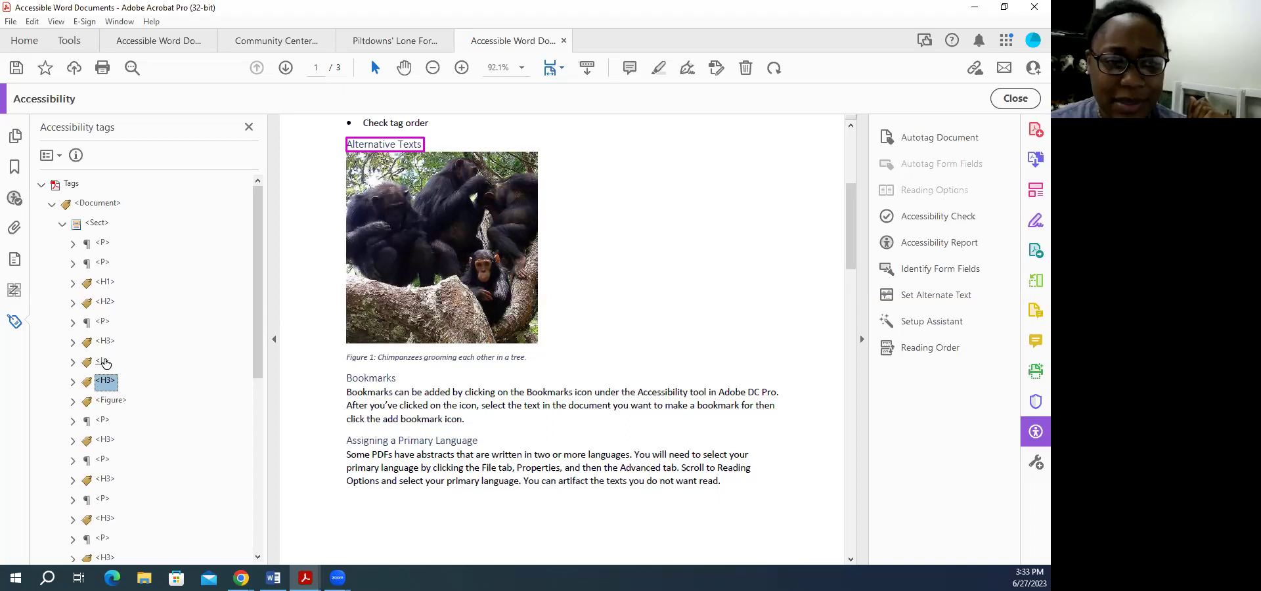
{"action": "left_click", "coordinate": [104, 362]}
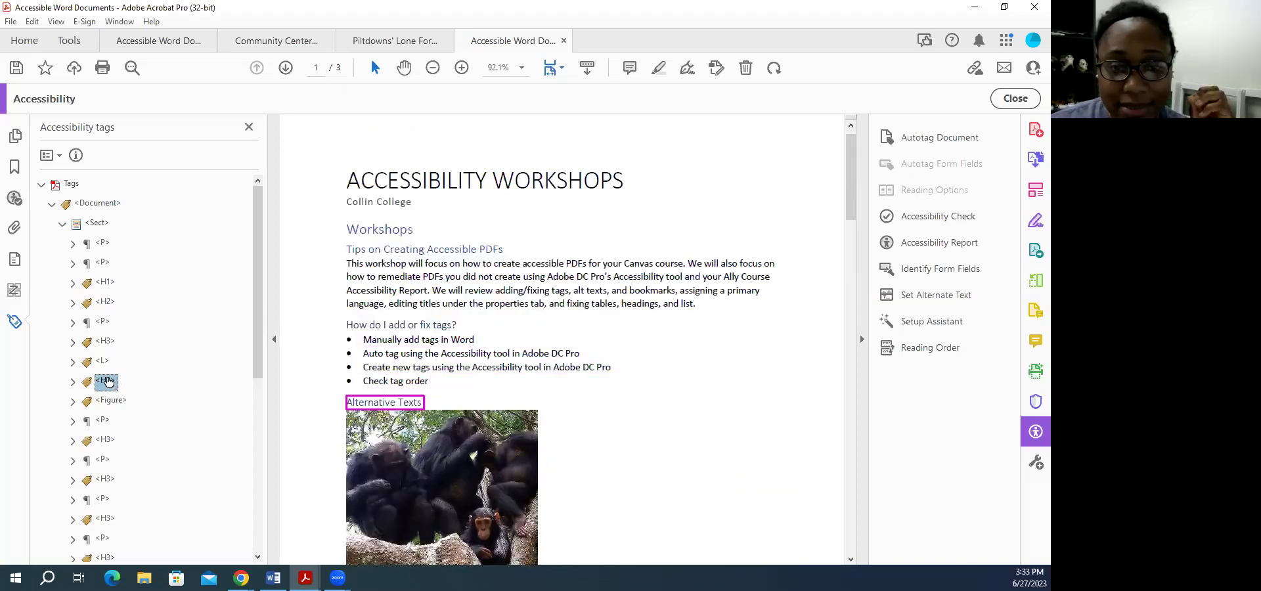
{"action": "left_click", "coordinate": [110, 400]}
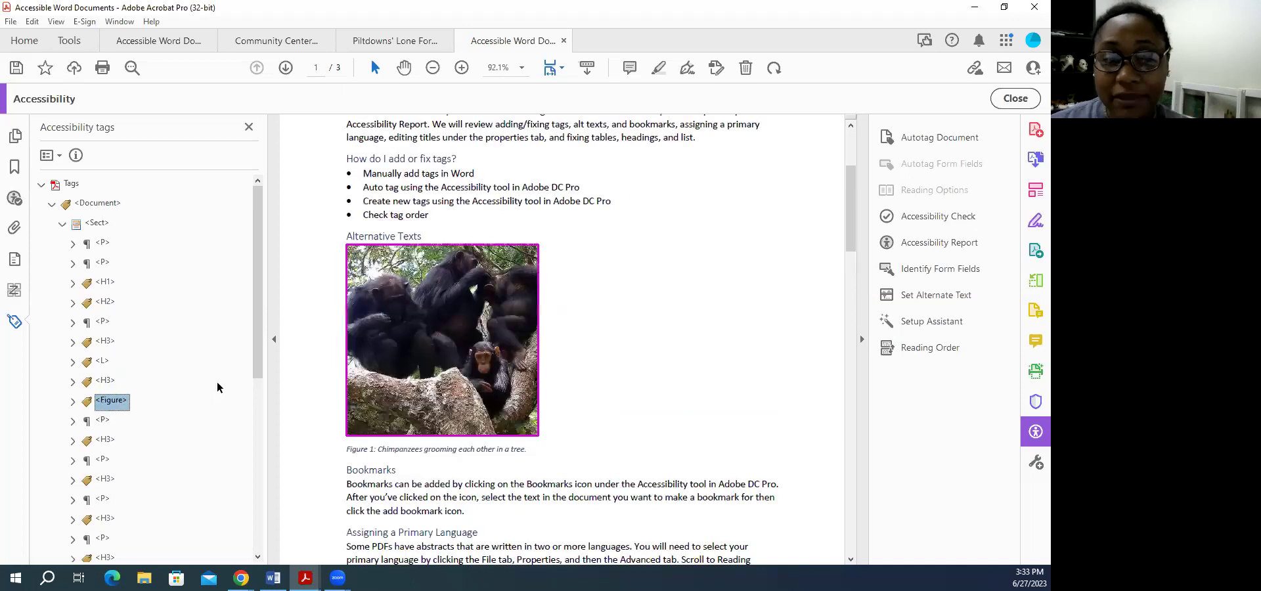
- Expand the chimpanzee figure tag and check that tag and the following paragraph tag against the image and its caption
{"action": "left_click", "coordinate": [73, 401]}
{"action": "left_click", "coordinate": [113, 421]}
{"action": "left_click", "coordinate": [107, 401]}
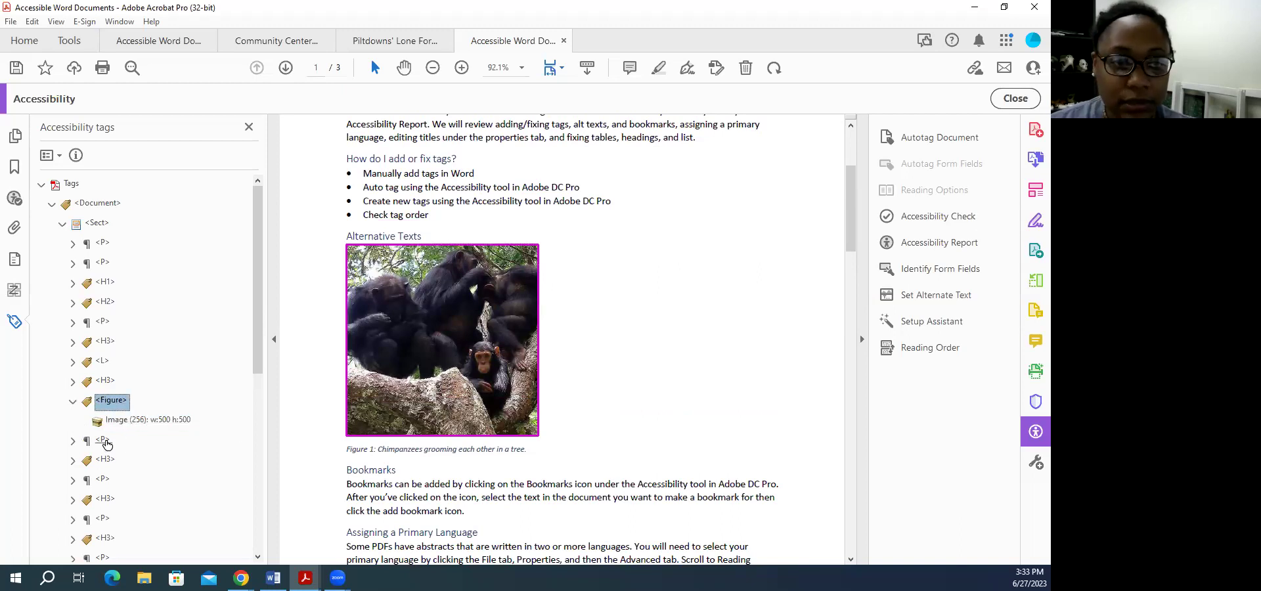
{"action": "left_click", "coordinate": [103, 441]}
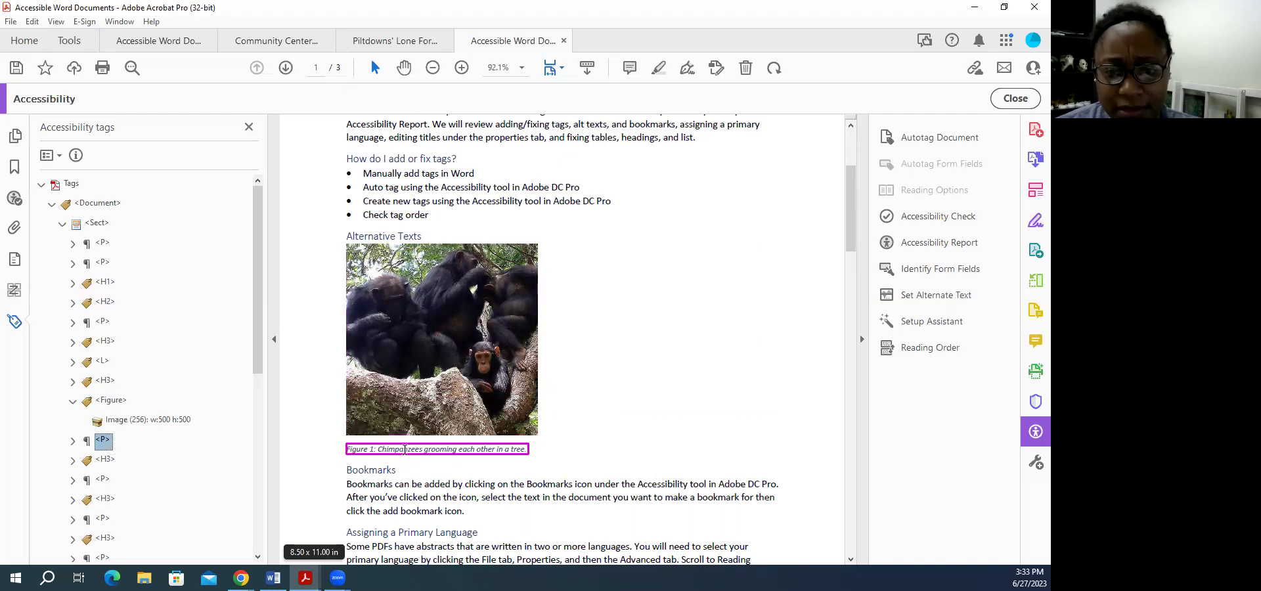
- Inspect the available tag types, including Caption, in the object properties of the figure caption's paragraph tag
{"action": "right_click", "coordinate": [109, 446]}
{"action": "left_click", "coordinate": [147, 428]}
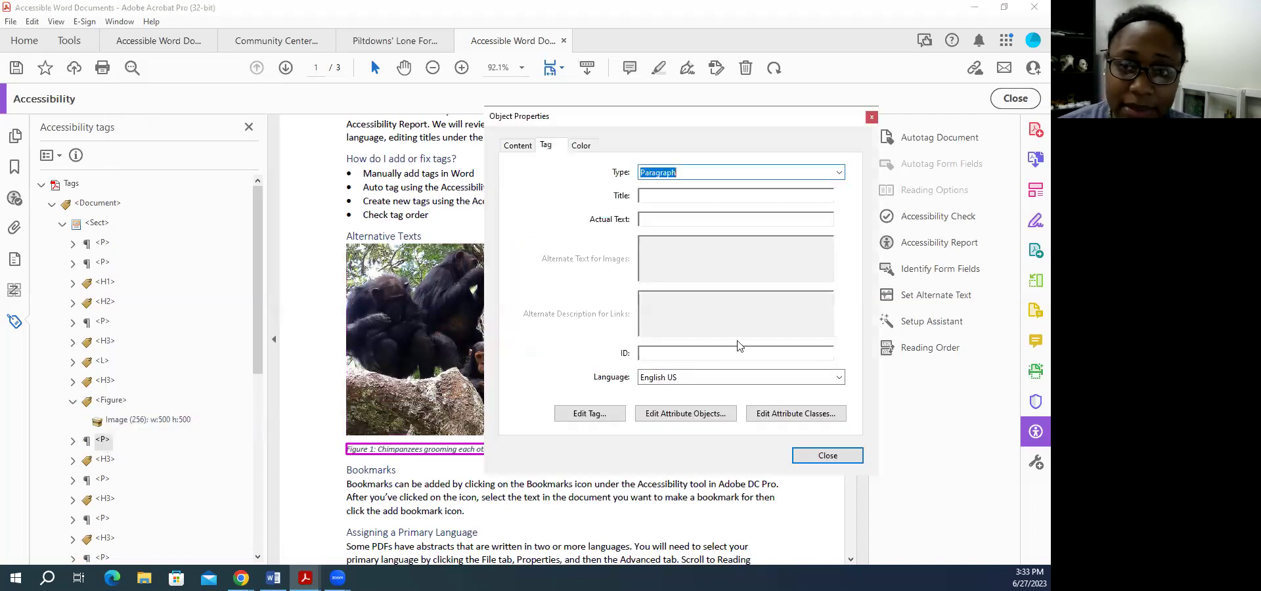
{"action": "left_click", "coordinate": [839, 172]}
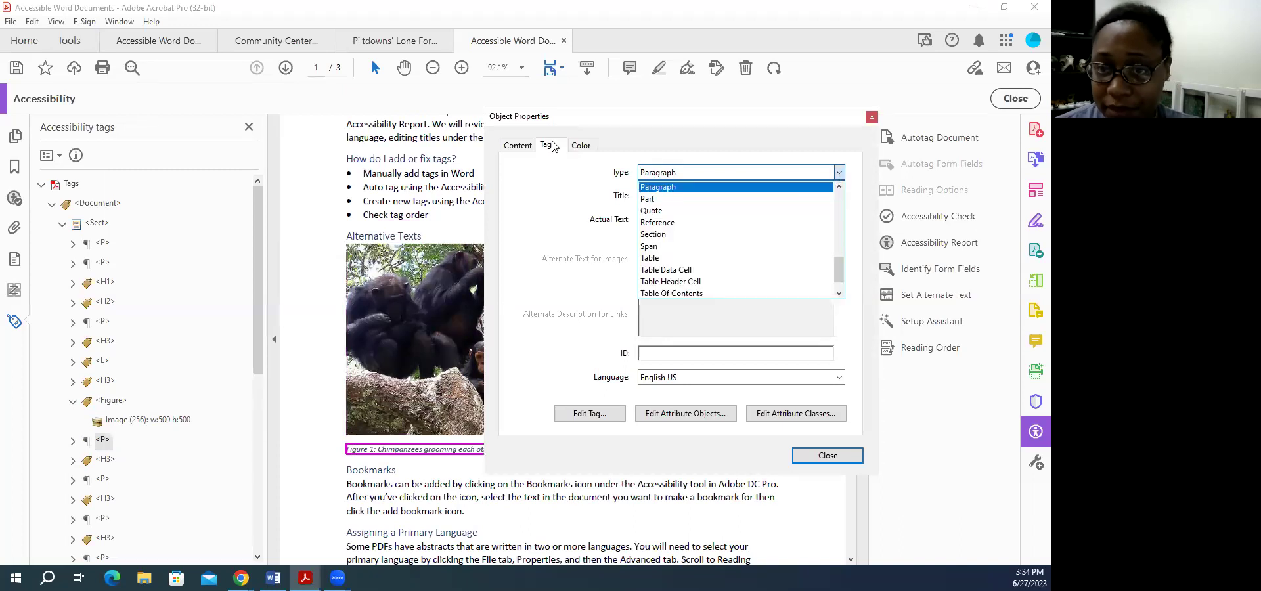
{"action": "scroll", "coordinate": [756, 243], "scroll_direction": "up", "scroll_amount": 8}
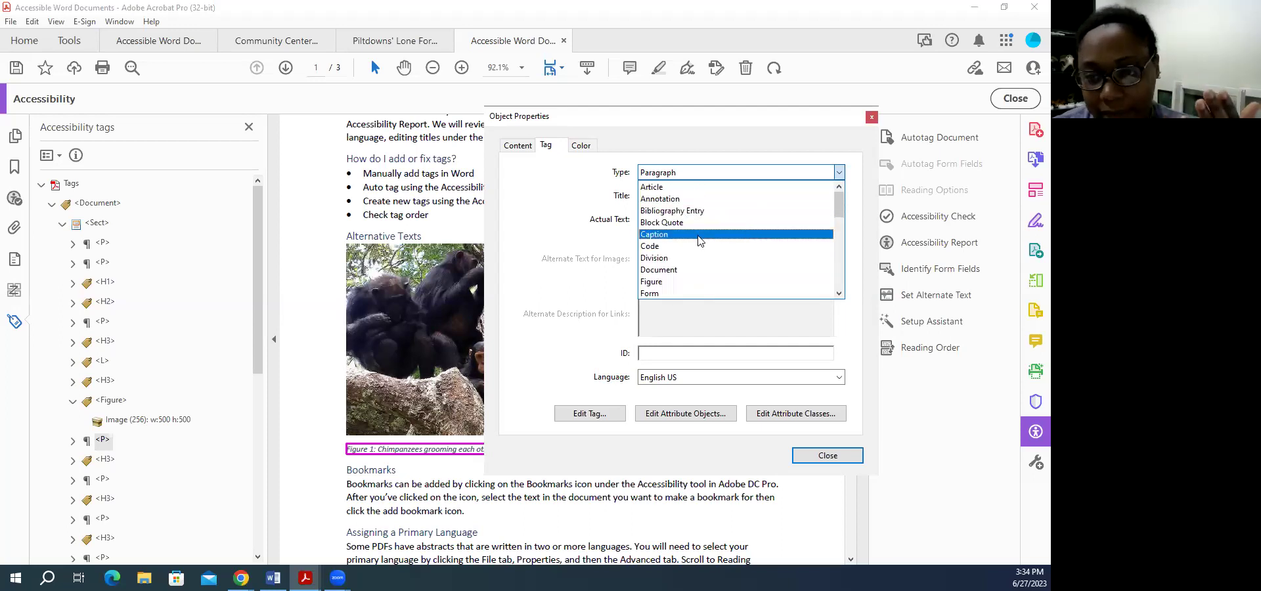
{"action": "left_click", "coordinate": [826, 460]}
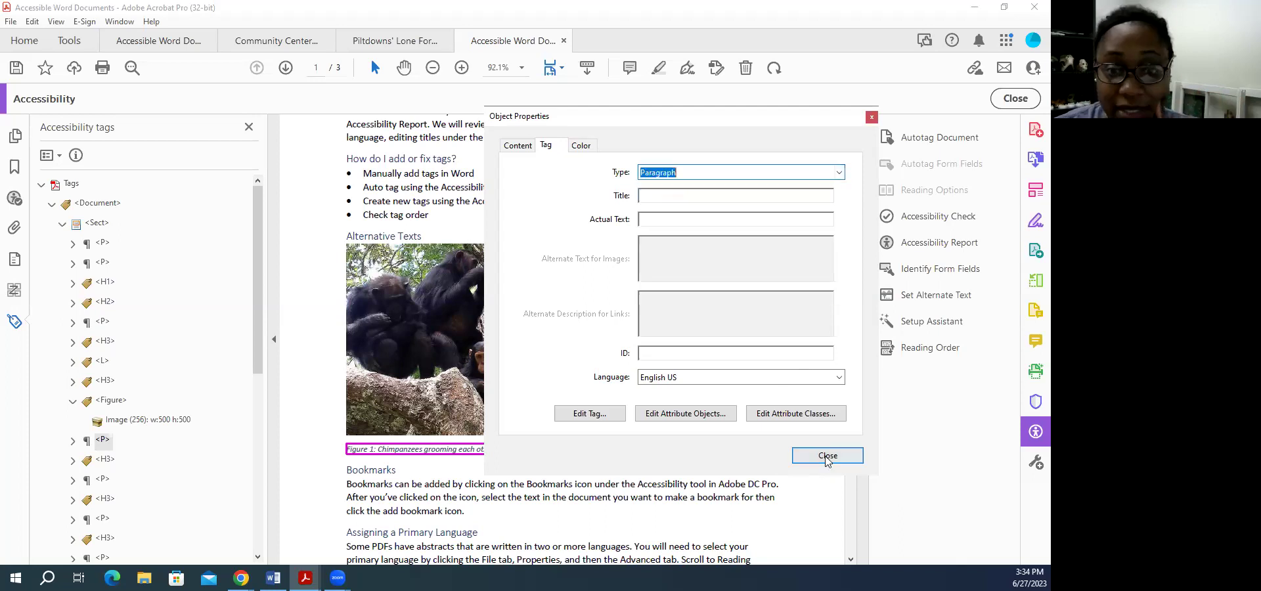
{"action": "left_click", "coordinate": [814, 456]}
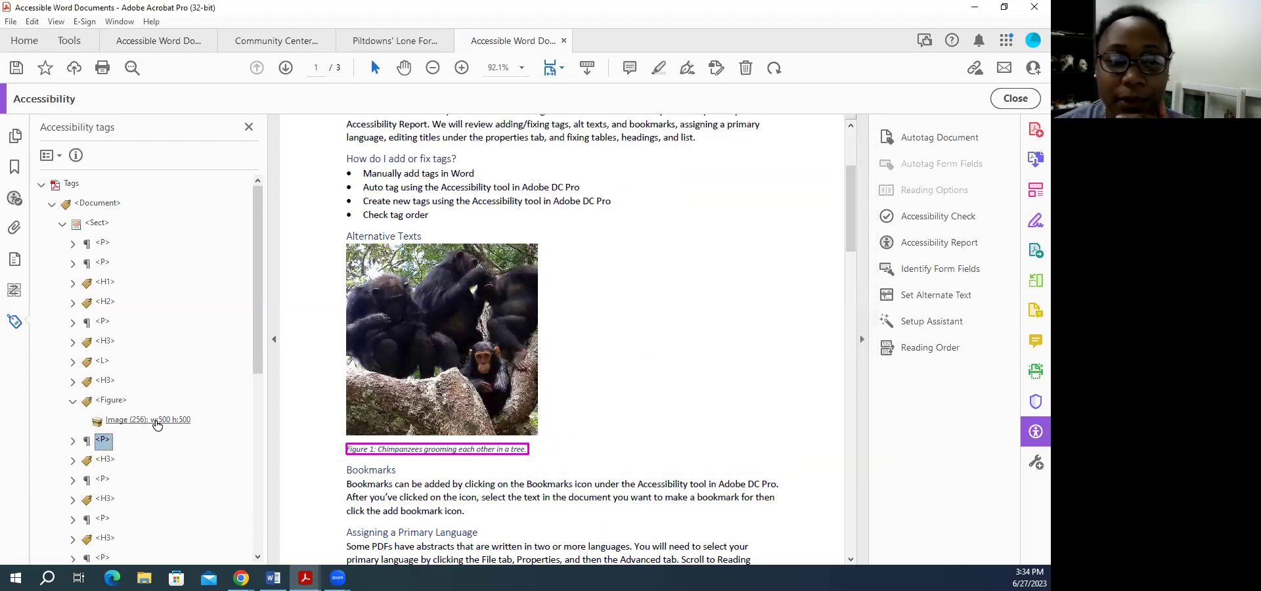
- Check the heading and paragraph tags of the "Bookmarks" and "Assigning a Primary Language" sections against their page content
{"action": "left_click", "coordinate": [104, 460]}
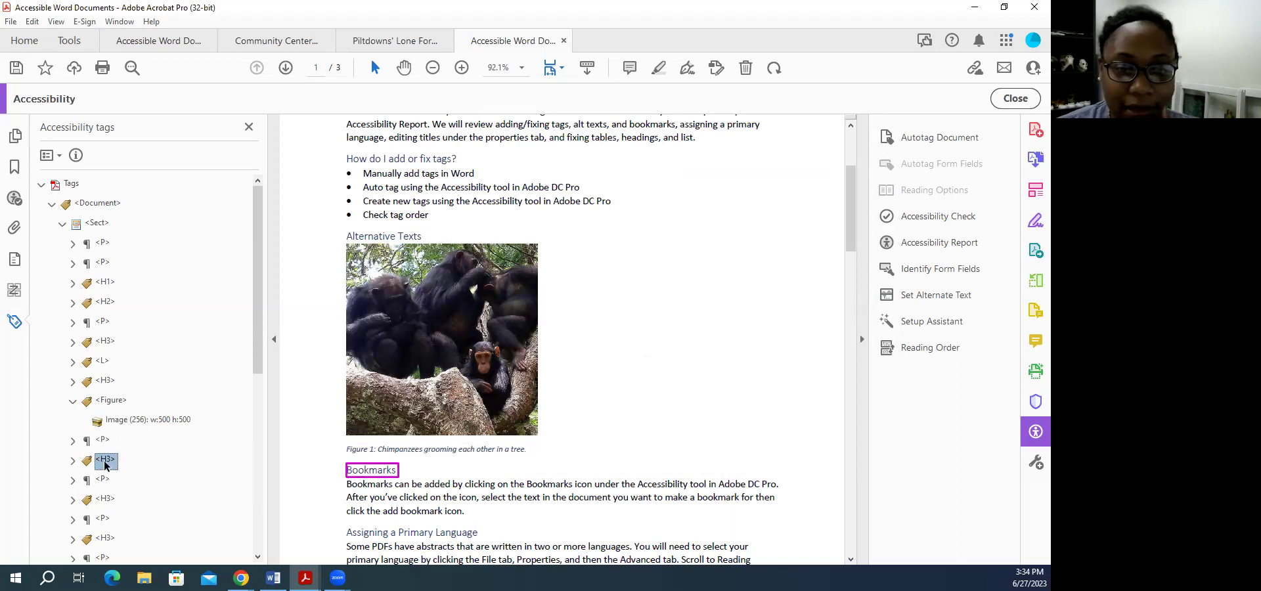
{"action": "left_click", "coordinate": [104, 480]}
{"action": "scroll", "coordinate": [474, 492], "scroll_direction": "down", "scroll_amount": 5}
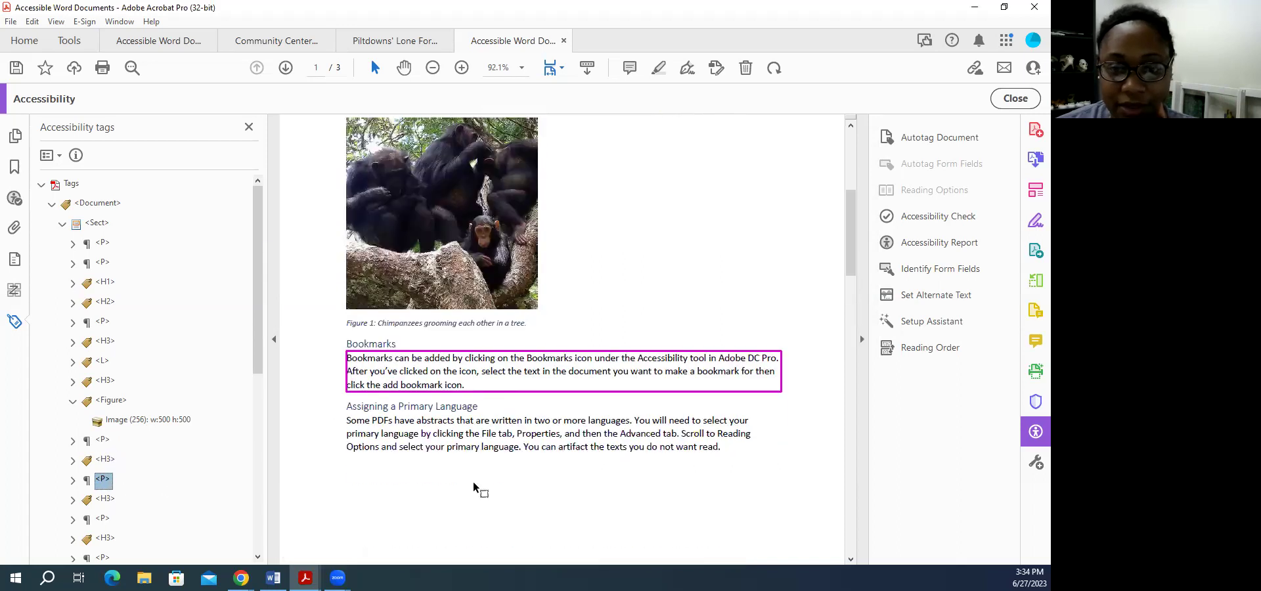
{"action": "left_click", "coordinate": [258, 558]}
{"action": "left_click", "coordinate": [259, 558]}
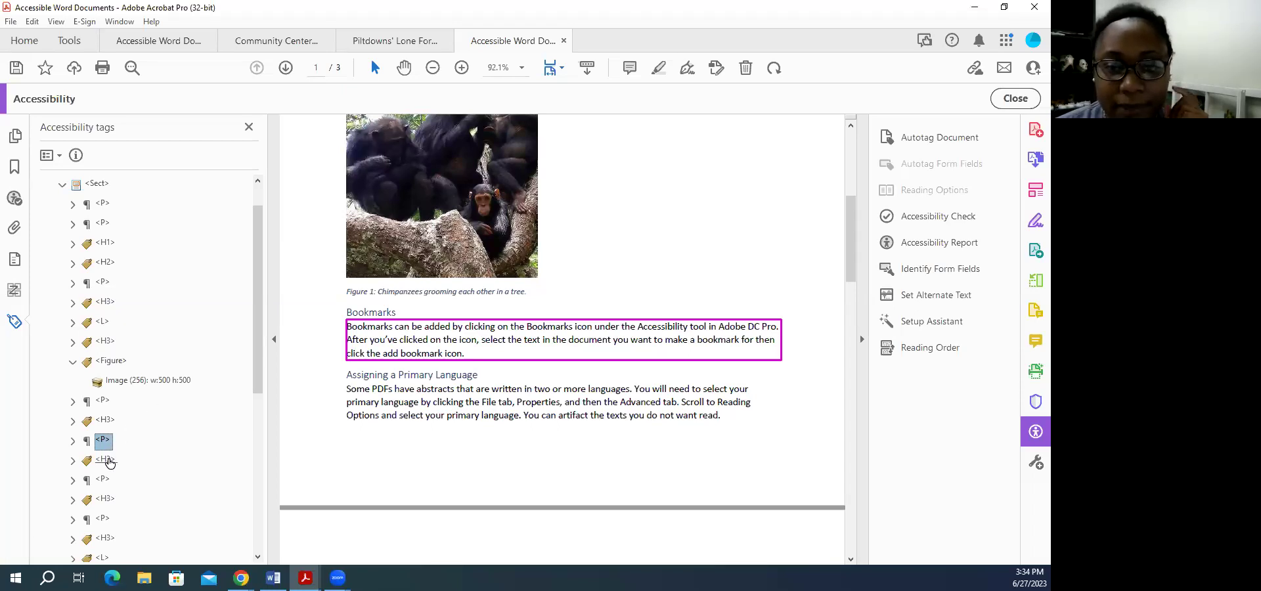
{"action": "left_click", "coordinate": [109, 463]}
{"action": "left_click", "coordinate": [257, 556]}
{"action": "left_click", "coordinate": [257, 557]}
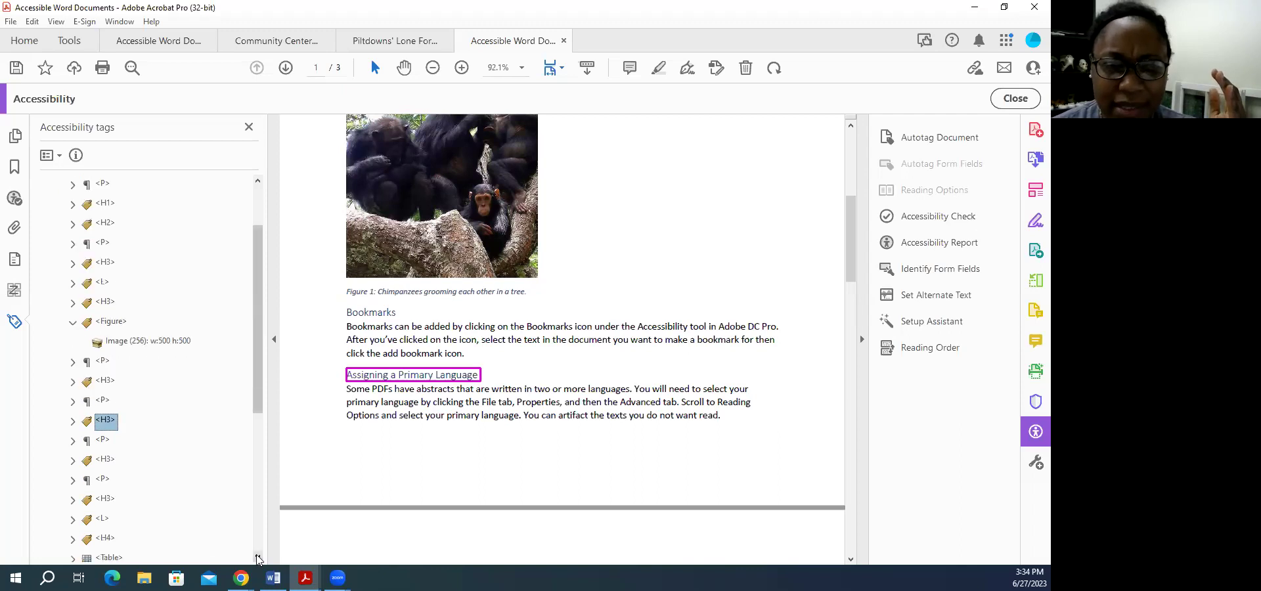
{"action": "left_click", "coordinate": [104, 440]}
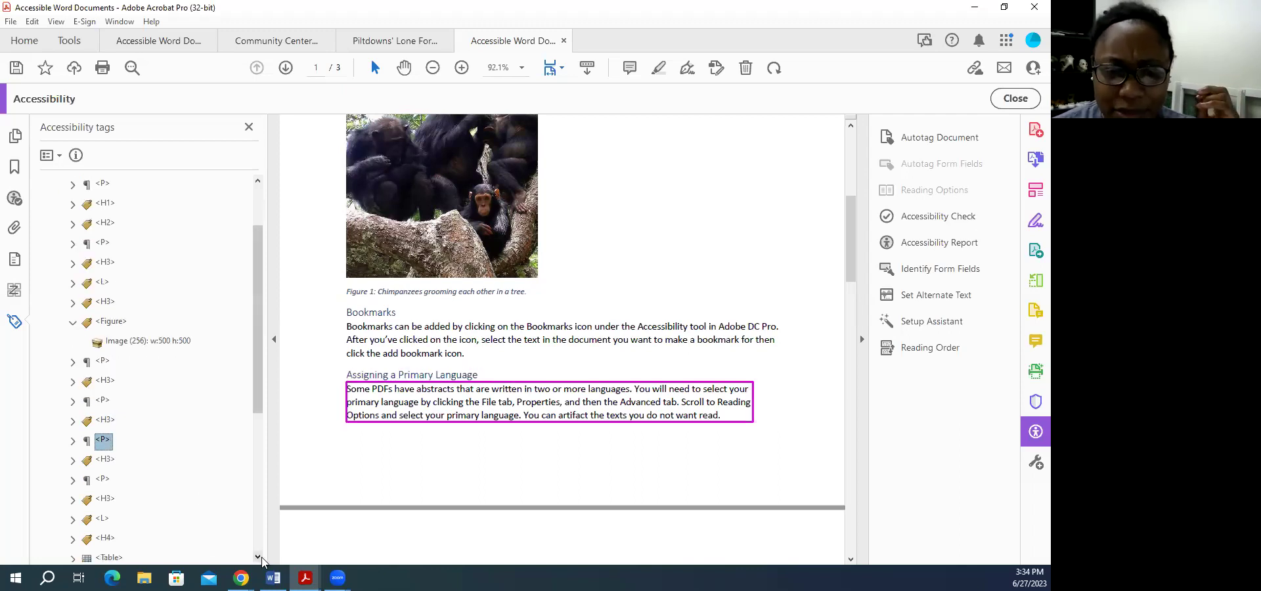
- Check the tags in order from the "Editing Titles Under the Properties Tab" heading to the "Summary of Graded Work" table
{"action": "scroll", "coordinate": [225, 491], "scroll_direction": "down", "scroll_amount": 3}
{"action": "left_click", "coordinate": [105, 302]}
{"action": "left_click", "coordinate": [108, 323]}
{"action": "left_click", "coordinate": [107, 342]}
{"action": "left_click", "coordinate": [104, 362]}
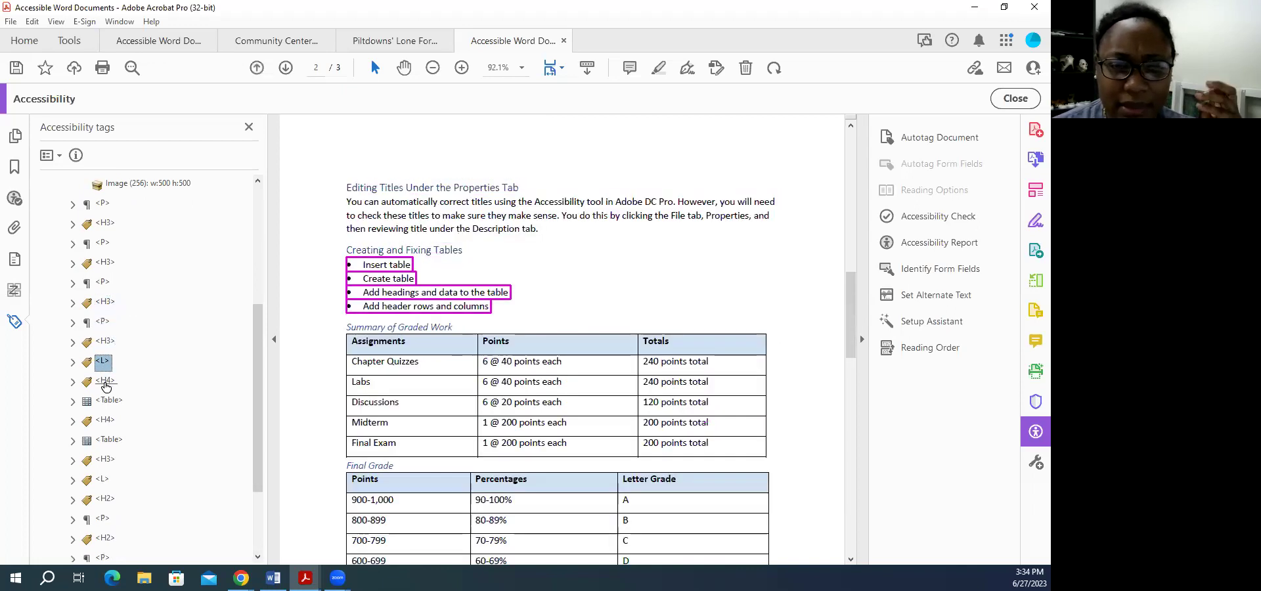
{"action": "left_click", "coordinate": [106, 382]}
{"action": "left_click", "coordinate": [109, 400]}
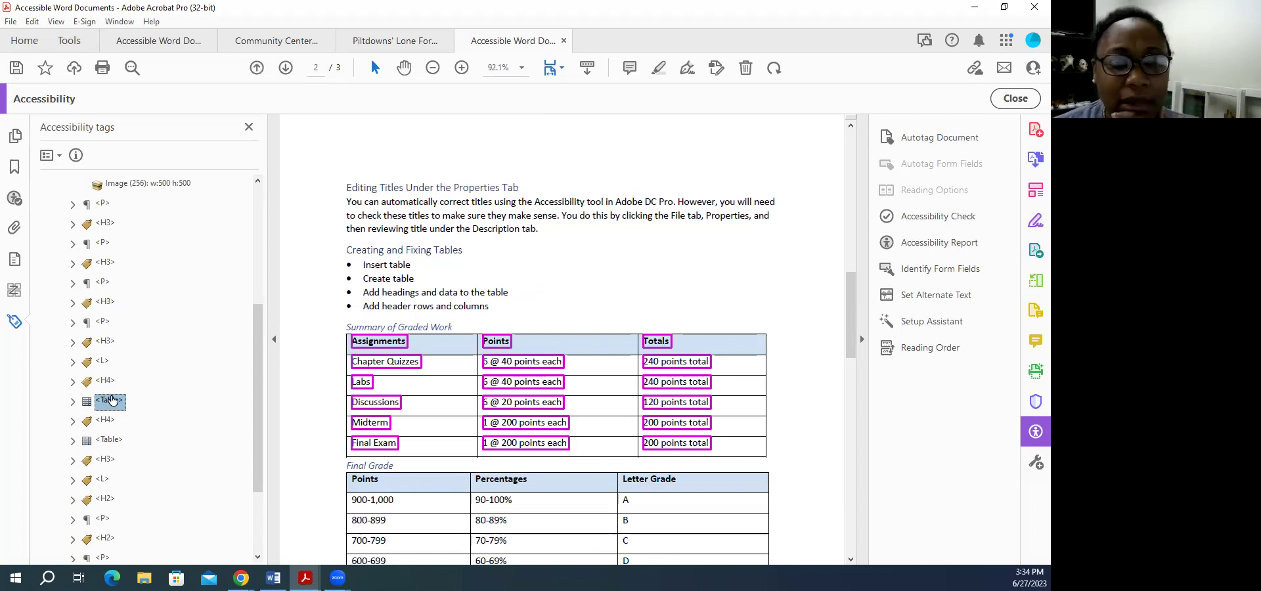
- Check the tags from the "Final Grade" heading and table through "Formatting List" to the first entry under "References Need Work"
{"action": "left_click_drag", "start_coordinate": [258, 402], "coordinate": [261, 459]}
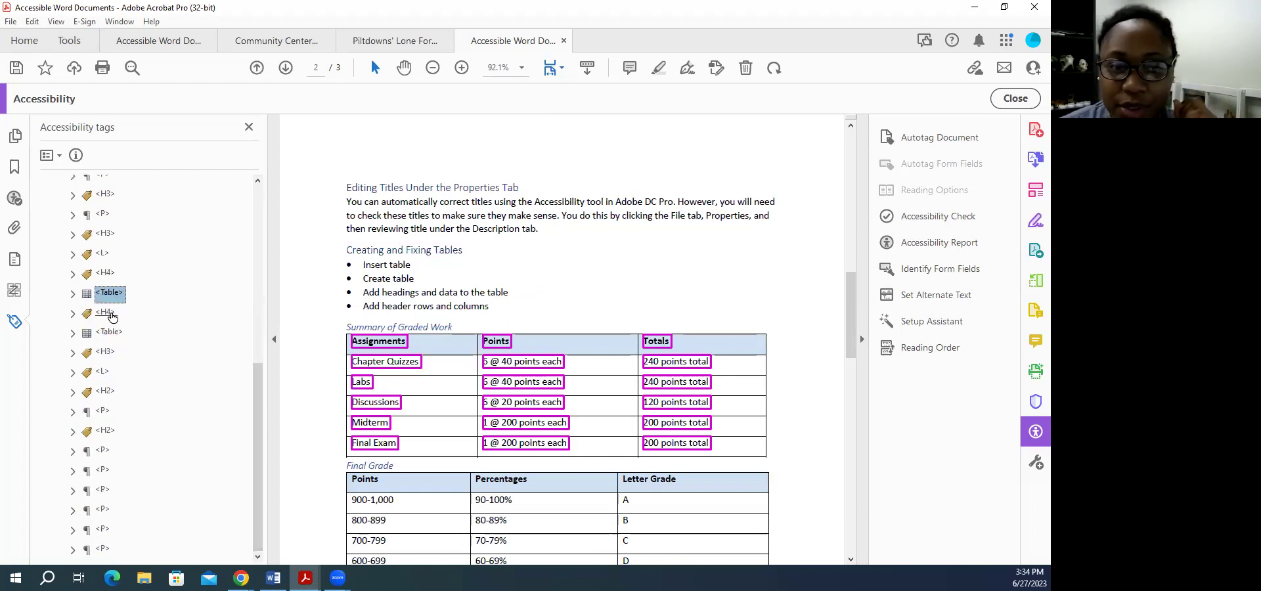
{"action": "left_click", "coordinate": [107, 313]}
{"action": "left_click", "coordinate": [112, 332]}
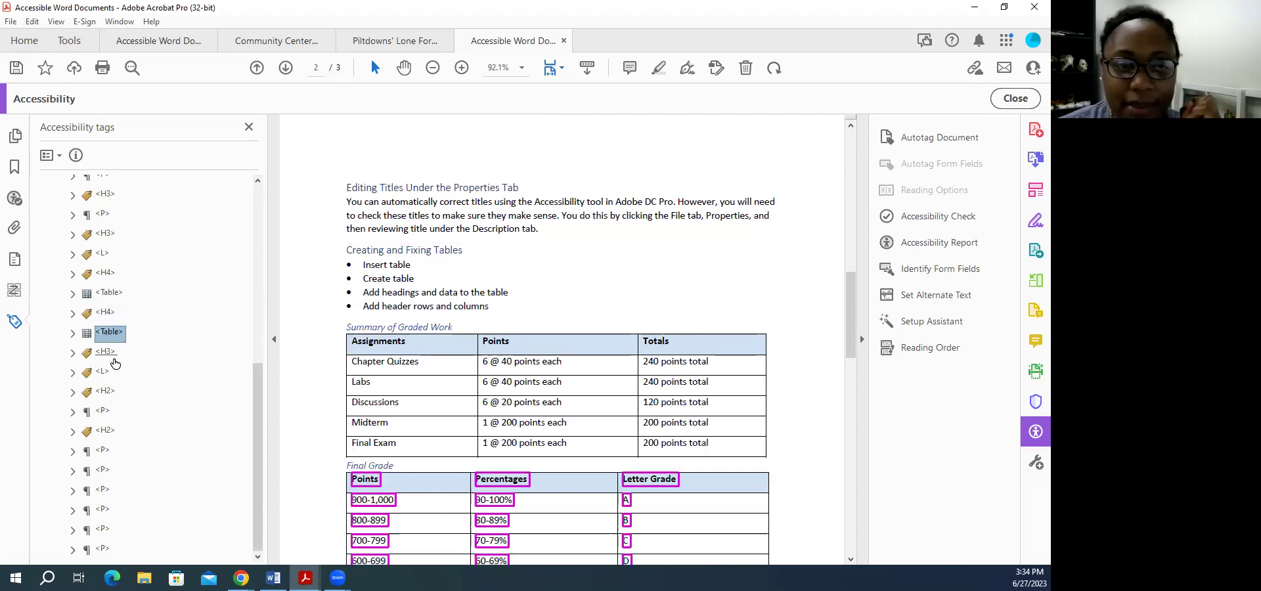
{"action": "left_click", "coordinate": [105, 352]}
{"action": "left_click", "coordinate": [102, 371]}
{"action": "left_click", "coordinate": [104, 391]}
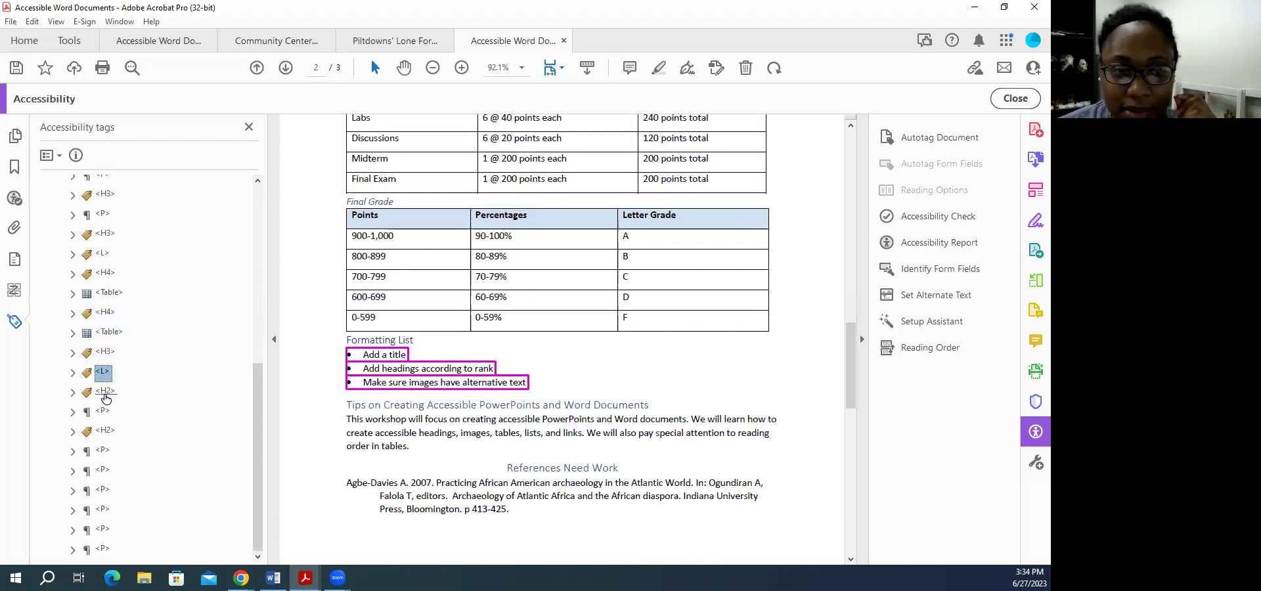
{"action": "left_click", "coordinate": [103, 450]}
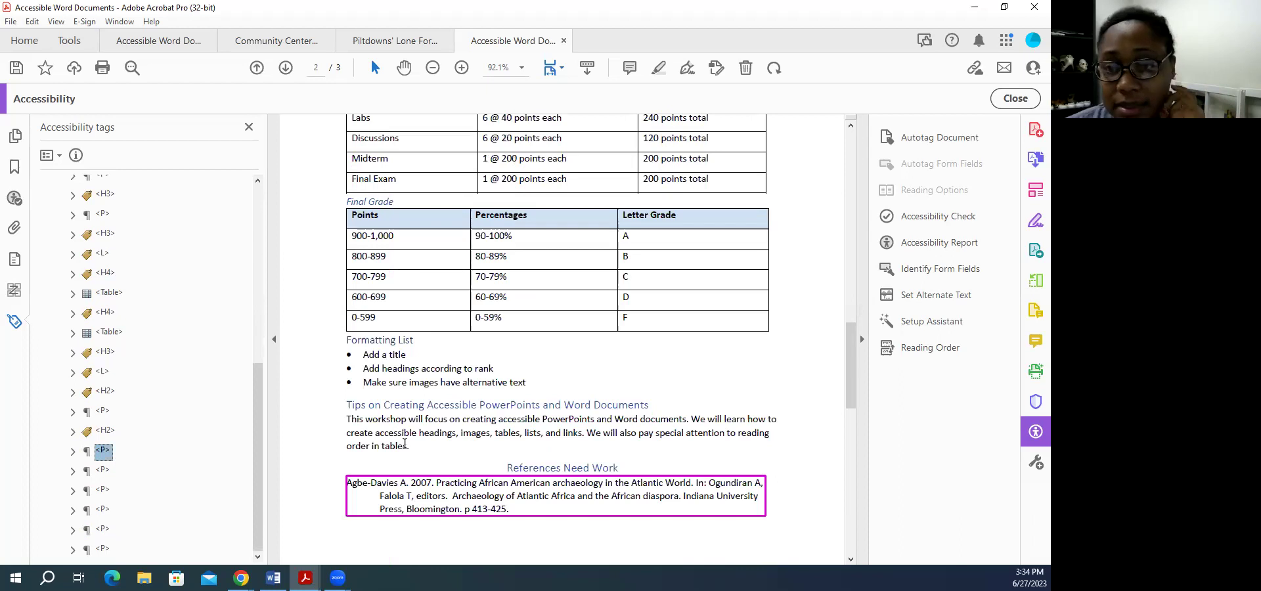
{"action": "scroll", "coordinate": [522, 416], "scroll_direction": "up", "scroll_amount": 5}
{"action": "scroll", "coordinate": [516, 404], "scroll_direction": "up", "scroll_amount": 15}
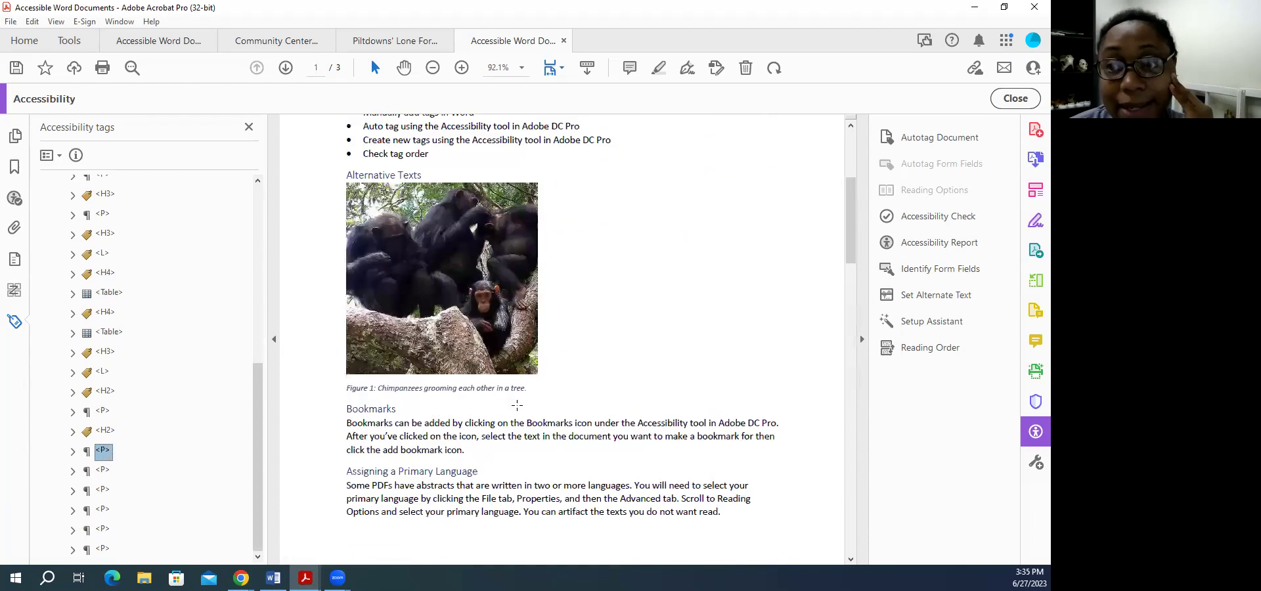
- Run the full accessibility check on all pages of the "NEEDS WORK Update 6_27_23" PDF and create a report
{"action": "left_click", "coordinate": [159, 41]}
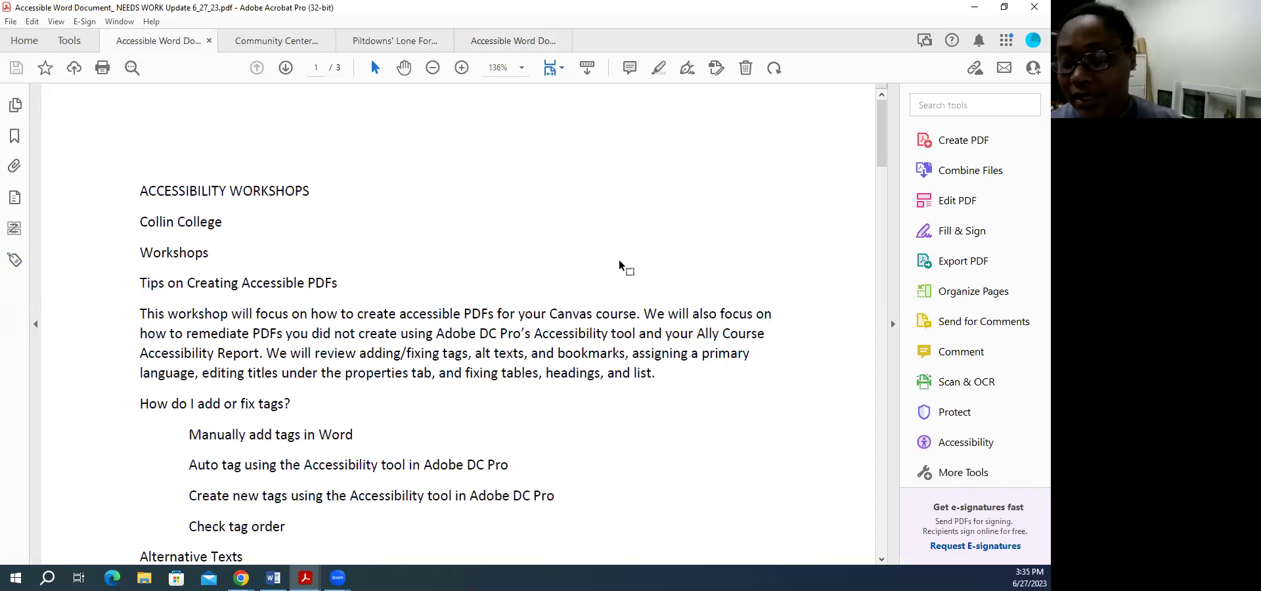
{"action": "left_click", "coordinate": [985, 444]}
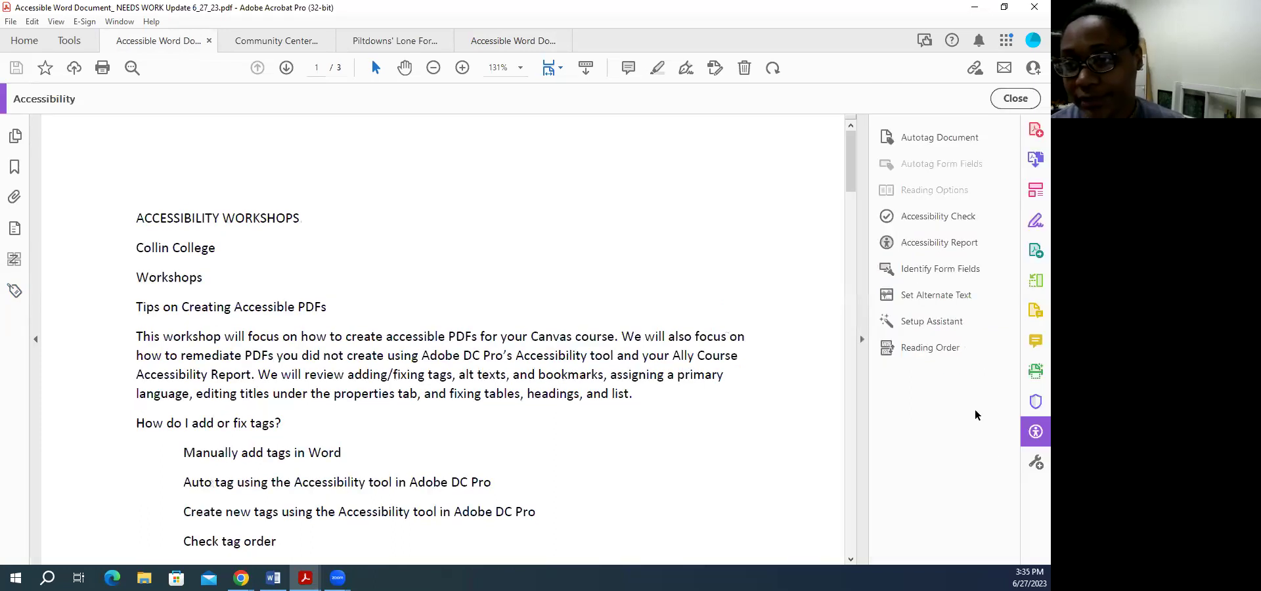
{"action": "left_click", "coordinate": [950, 216]}
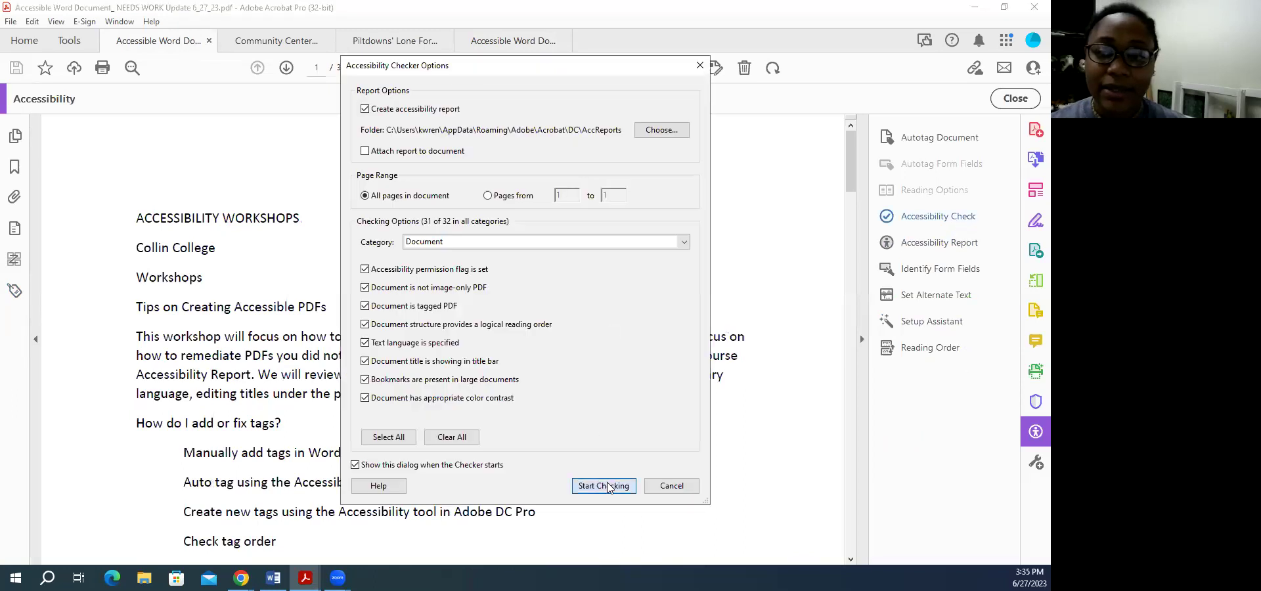
{"action": "left_click", "coordinate": [596, 482]}
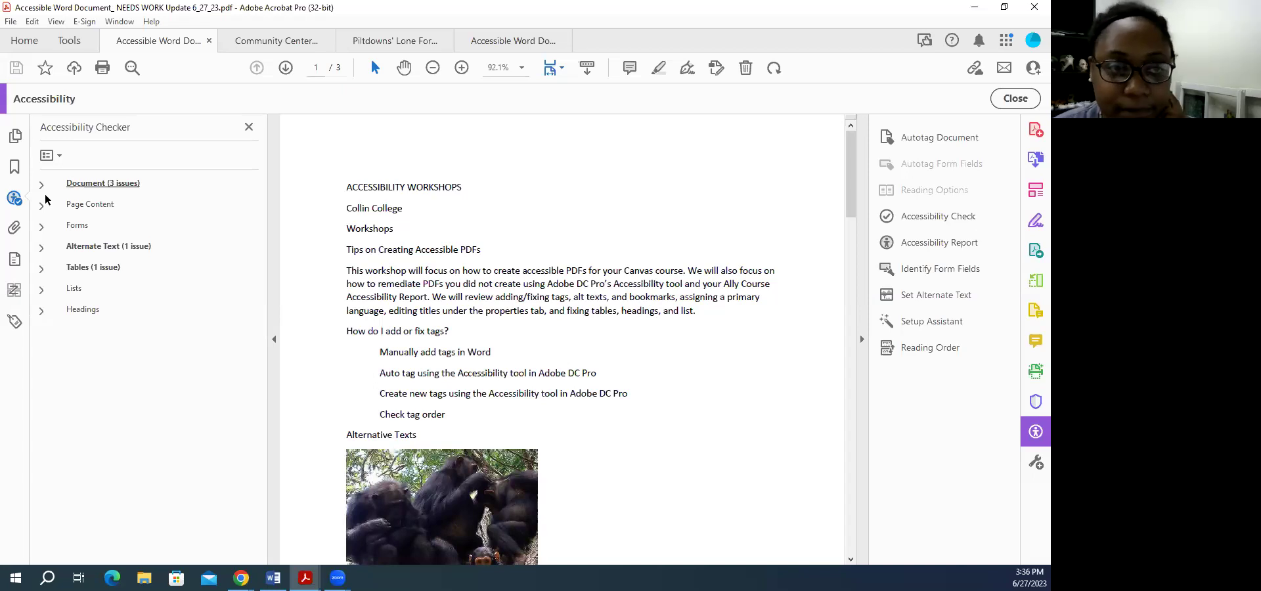
- Examine the checker results for Document, Page Content, Forms, Alternate Text and Tables, including the figures alternate text item
{"action": "left_click", "coordinate": [40, 184]}
{"action": "left_click", "coordinate": [41, 370]}
{"action": "scroll", "coordinate": [68, 380], "scroll_direction": "down", "scroll_amount": 2}
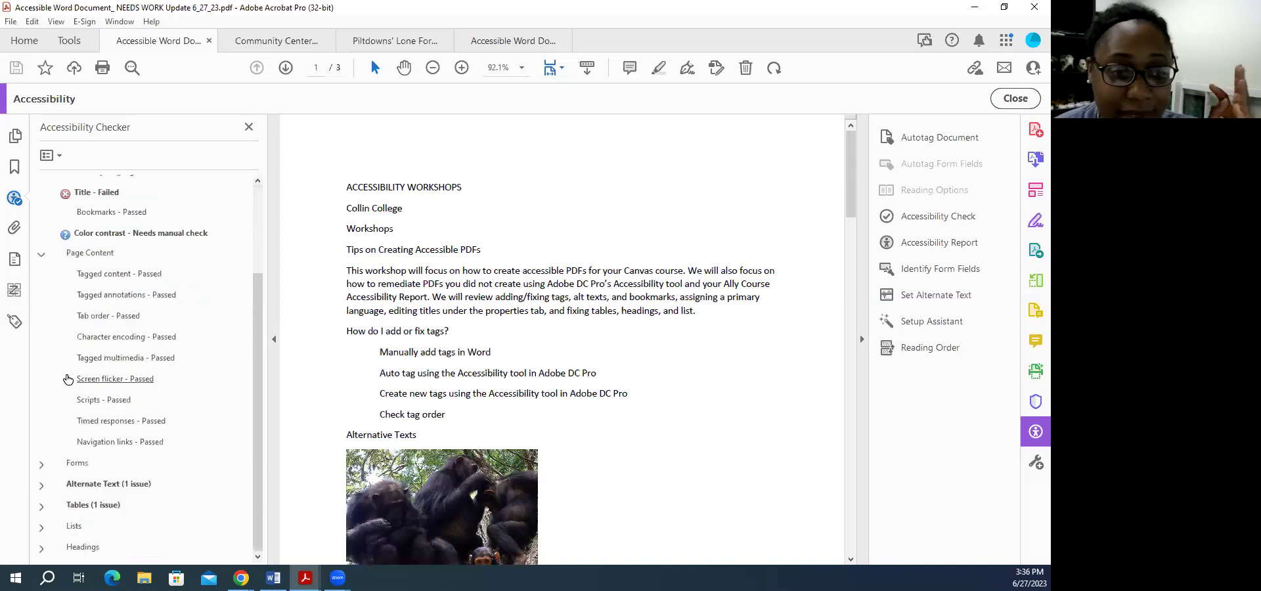
{"action": "left_click", "coordinate": [42, 464]}
{"action": "scroll", "coordinate": [43, 469], "scroll_direction": "down", "scroll_amount": 1}
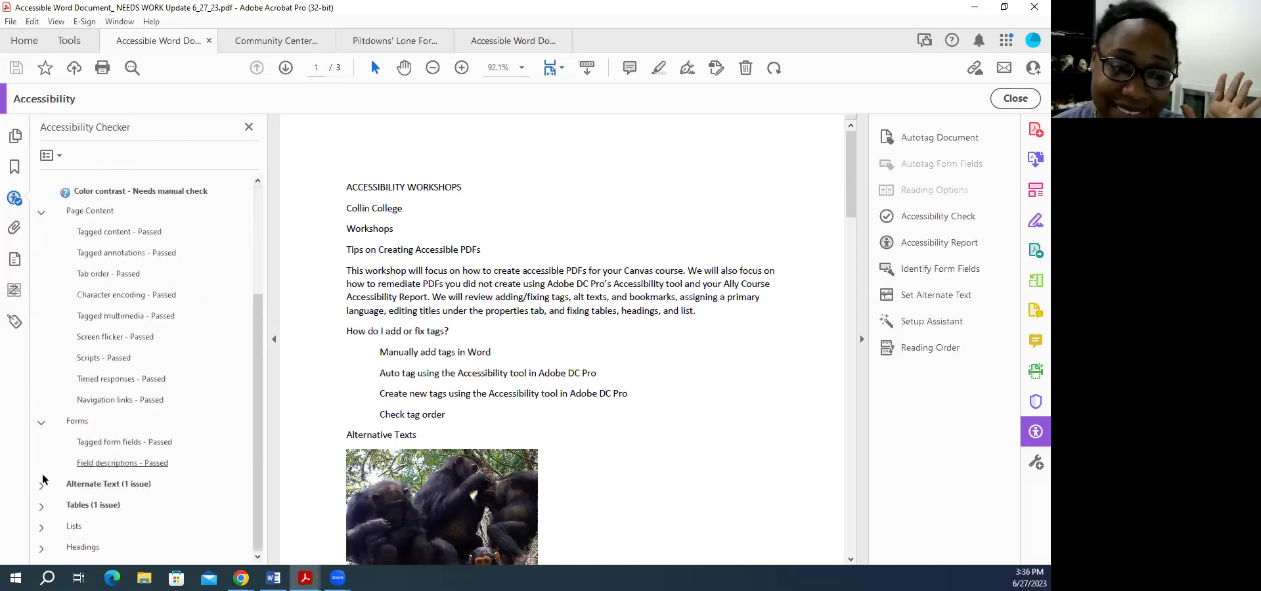
{"action": "left_click", "coordinate": [42, 484]}
{"action": "scroll", "coordinate": [42, 499], "scroll_direction": "down", "scroll_amount": 2}
{"action": "left_click", "coordinate": [41, 506]}
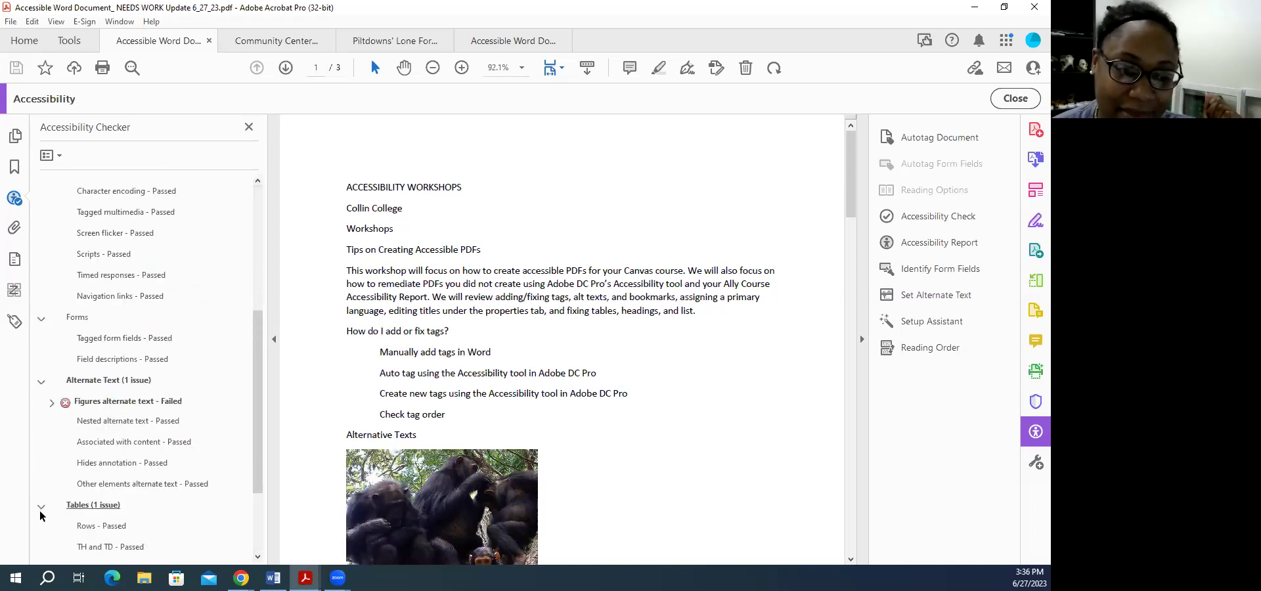
{"action": "left_click", "coordinate": [131, 399]}
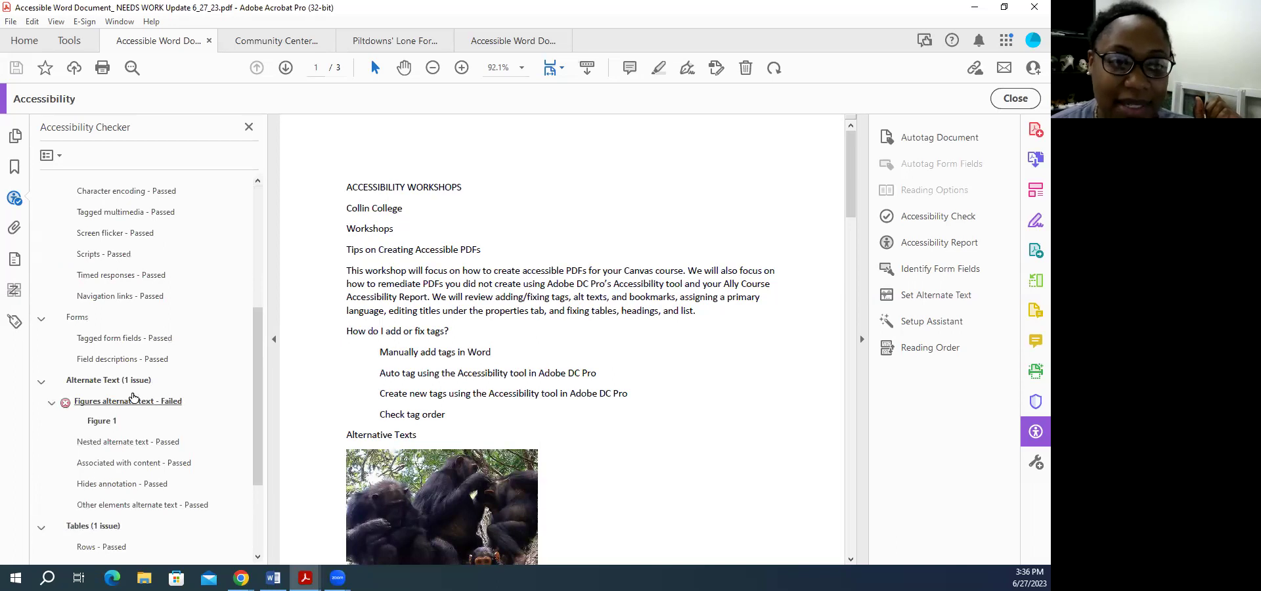
{"action": "scroll", "coordinate": [131, 394], "scroll_direction": "up", "scroll_amount": 5}
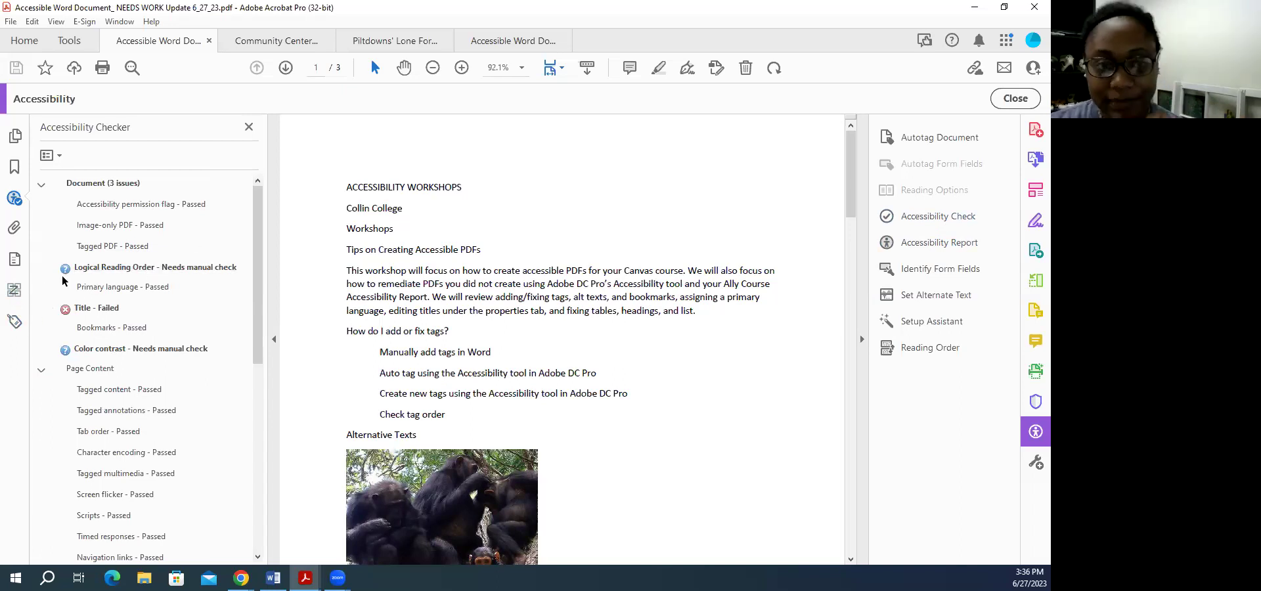
- View the title field in the PDF's document properties and leave the properties without changes
{"action": "left_click", "coordinate": [11, 21]}
{"action": "left_click", "coordinate": [92, 310]}
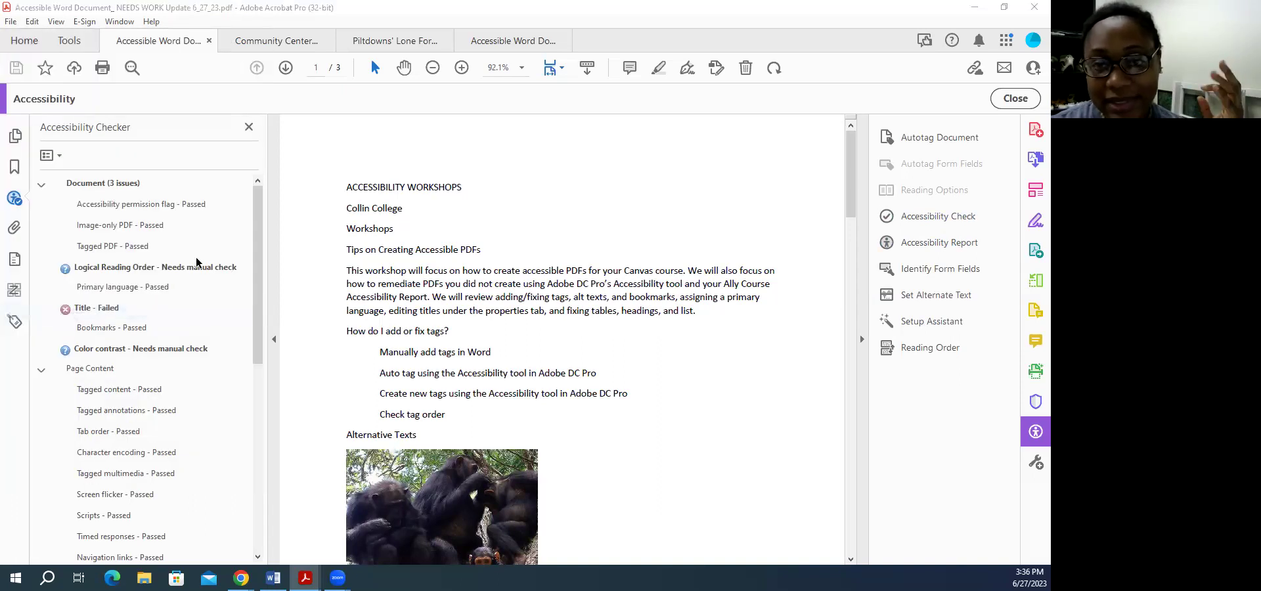
{"action": "left_click", "coordinate": [293, 88]}
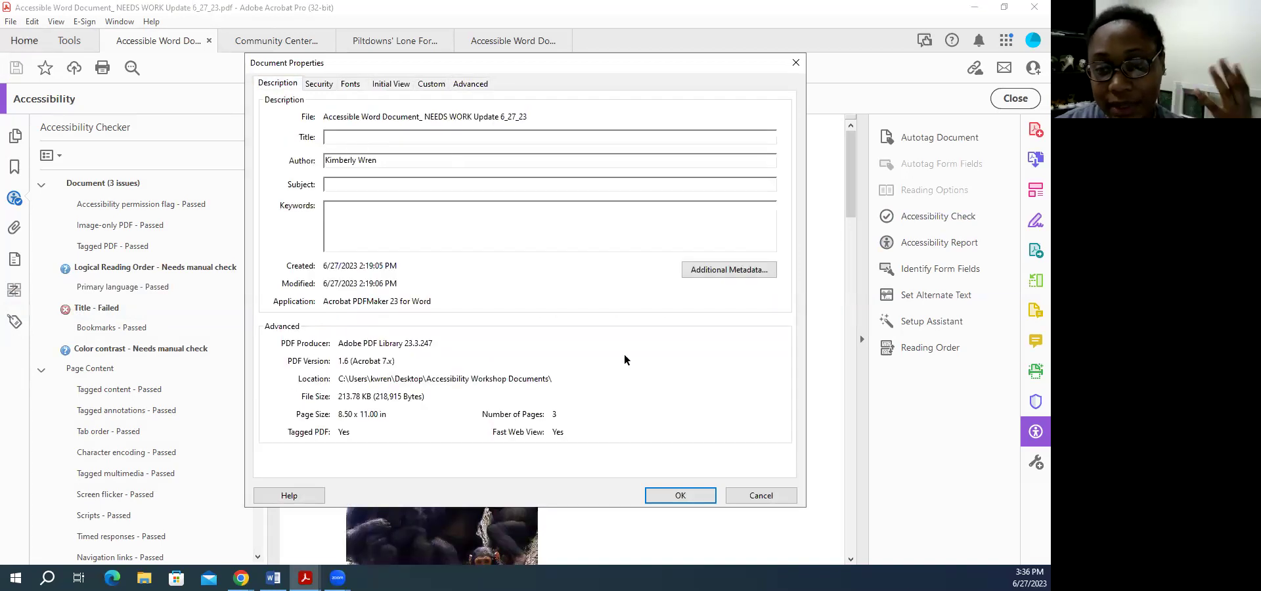
{"action": "key", "text": "Escape"}
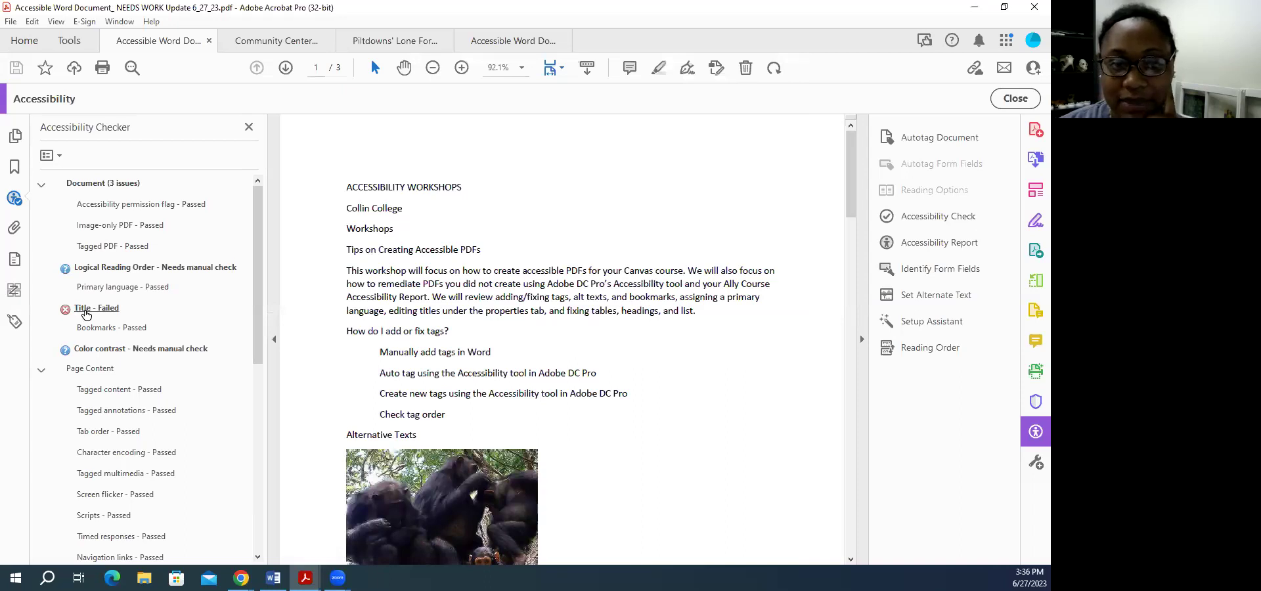
- Start fixing the failed Title check by opening the document description's title for editing
{"action": "right_click", "coordinate": [86, 311]}
{"action": "left_click", "coordinate": [108, 327]}
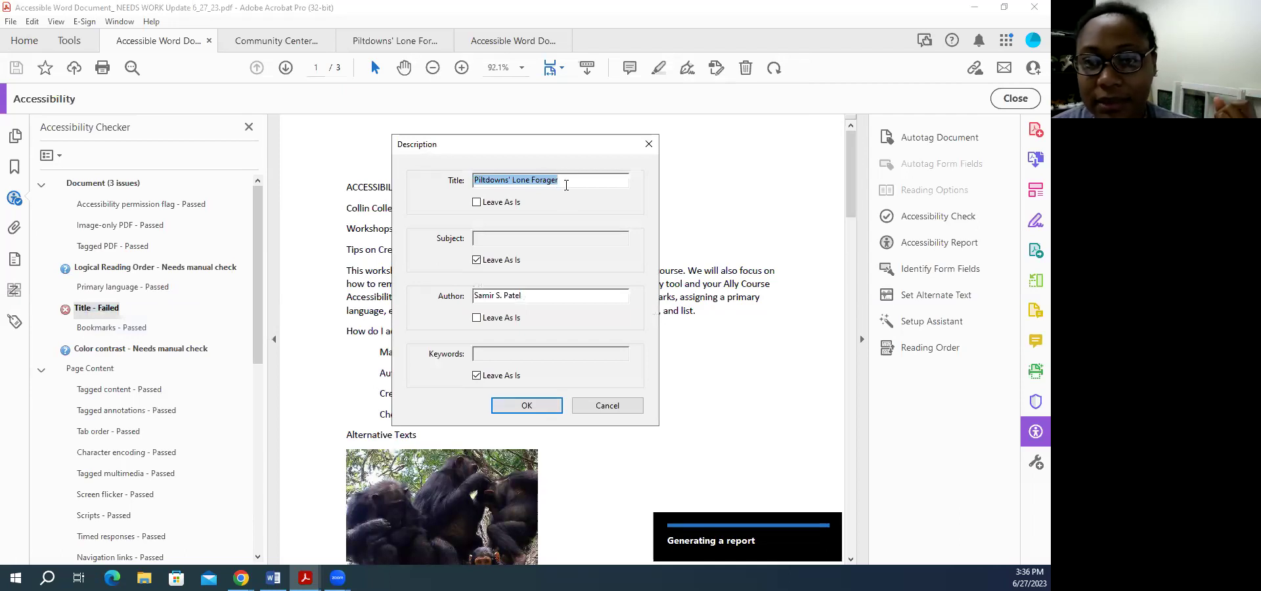
{"action": "left_click", "coordinate": [578, 178]}
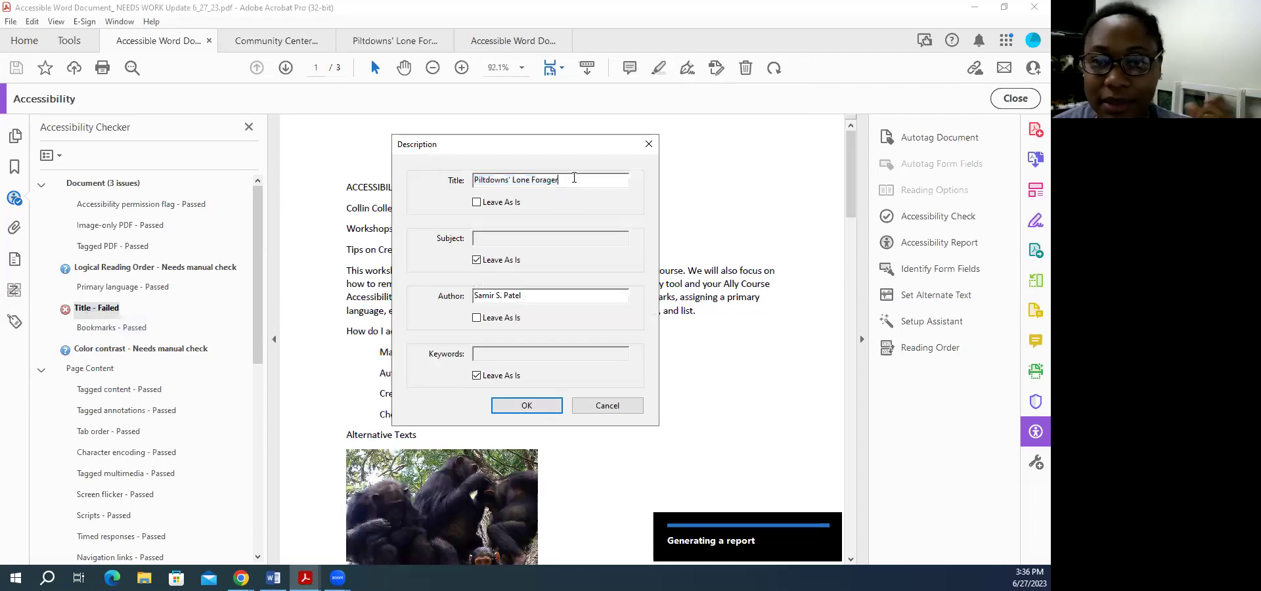
- Replace the document's title with "Accessible PDFs" in the description and apply it, leaving the keywords as is
{"action": "key", "text": "BackSpace"}
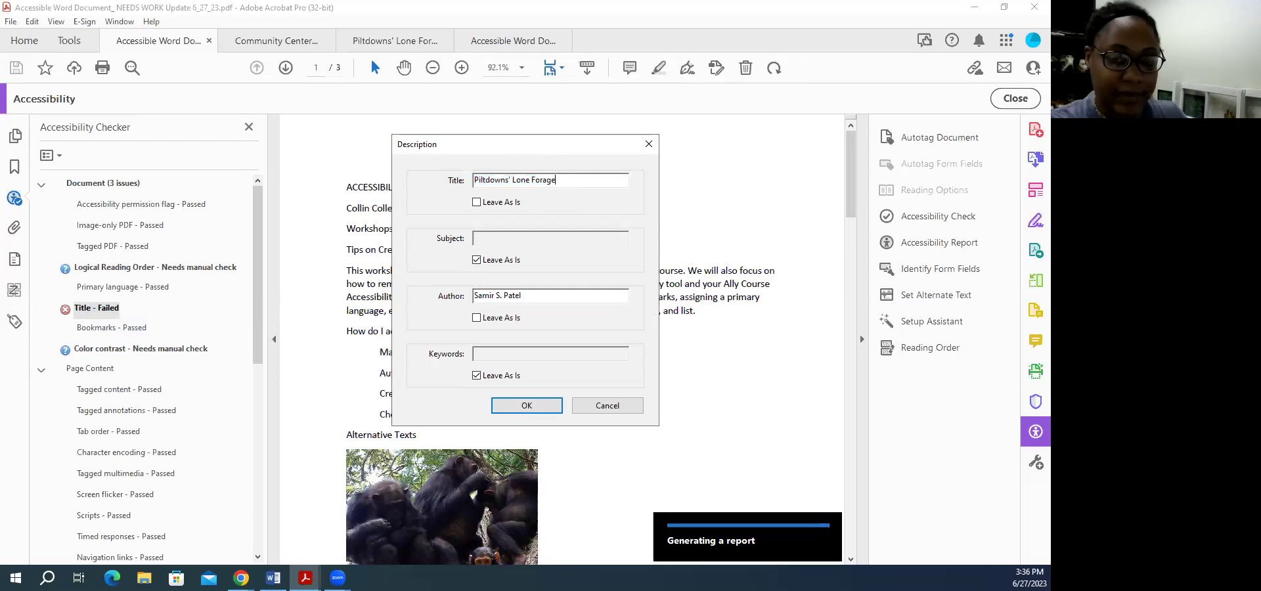
{"action": "key", "text": "BackSpace"}
{"action": "key", "text": "BackSpace"}
{"action": "key", "text": "BackSpace"}
{"action": "key", "text": "BackSpace"}
{"action": "key", "text": "BackSpace"}
{"action": "key", "text": "BackSpace"}
{"action": "key", "text": "BackSpace"}
{"action": "key", "text": "BackSpace"}
{"action": "key", "text": "BackSpace"}
{"action": "key", "text": "BackSpace"}
{"action": "key", "text": "BackSpace"}
{"action": "key", "text": "BackSpace"}
{"action": "key", "text": "BackSpace"}
{"action": "key", "text": "BackSpace"}
{"action": "key", "text": "BackSpace"}
{"action": "key", "text": "BackSpace"}
{"action": "key", "text": "BackSpace"}
{"action": "key", "text": "BackSpace"}
{"action": "key", "text": "BackSpace"}
{"action": "key", "text": "BackSpace"}
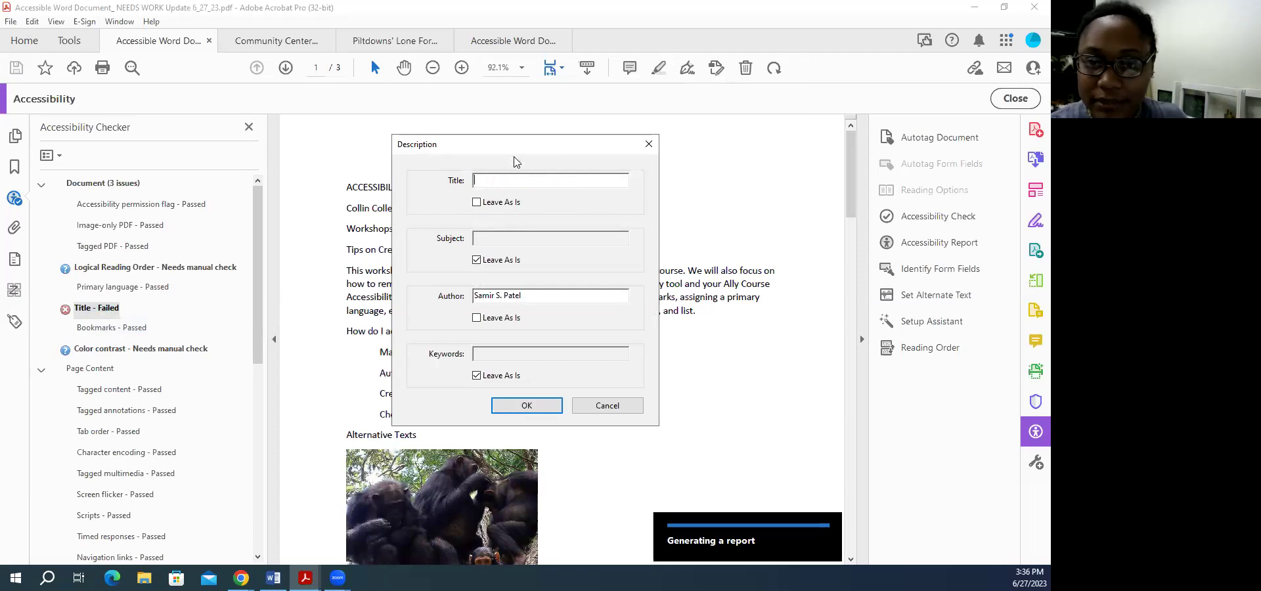
{"action": "left_click_drag", "start_coordinate": [514, 146], "coordinate": [556, 230]}
{"action": "type", "text": "A"}
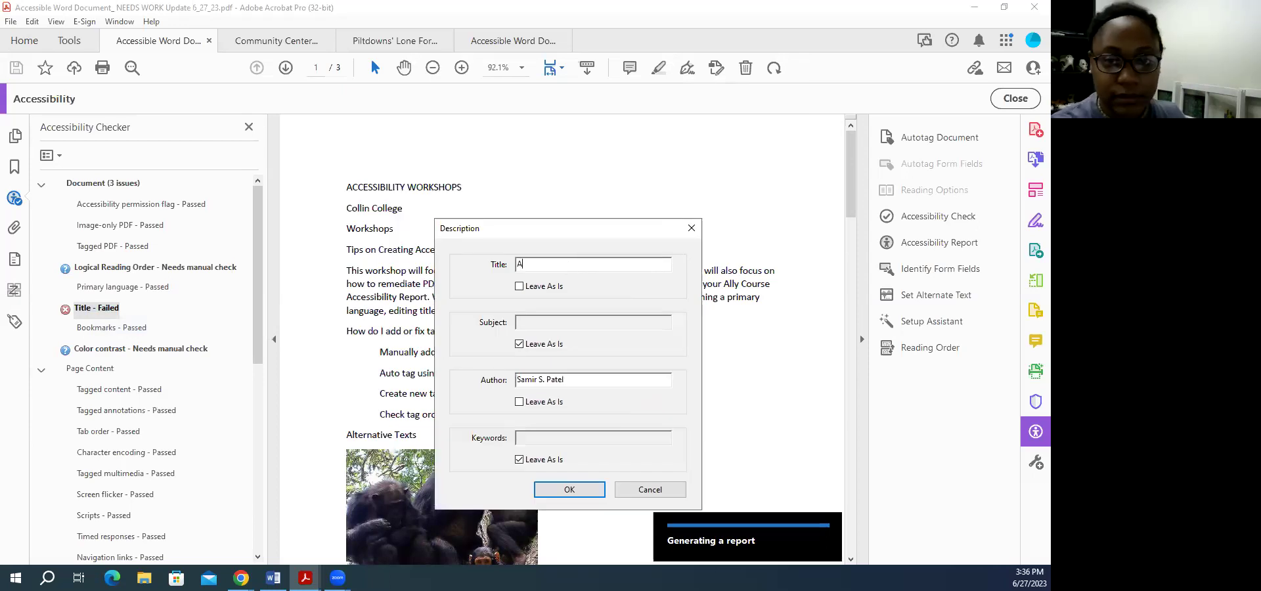
{"action": "type", "text": "ccessibility"}
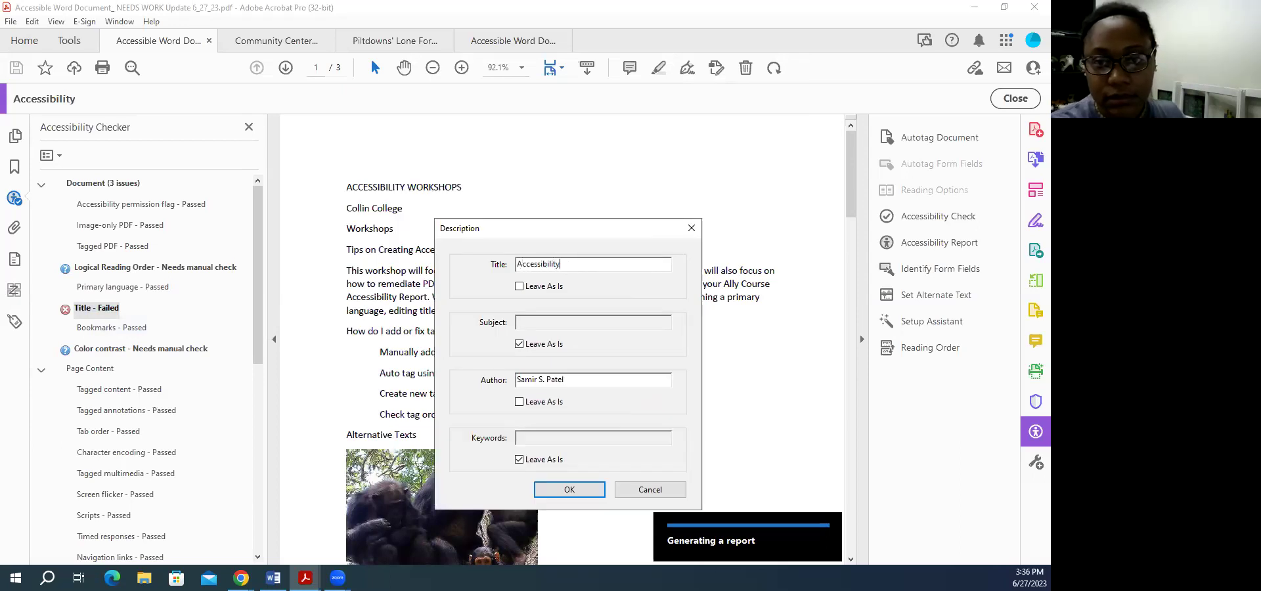
{"action": "type", "text": " Works"}
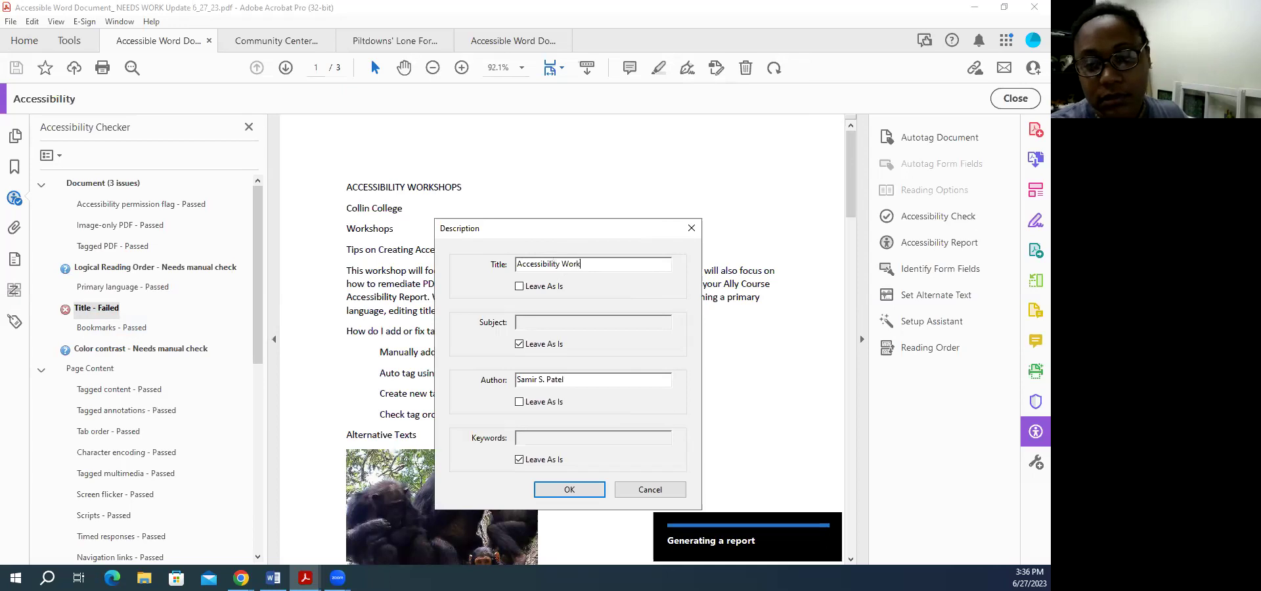
{"action": "key", "text": "BackSpace"}
{"action": "key", "text": "BackSpace"}
{"action": "key", "text": "BackSpace"}
{"action": "key", "text": "BackSpace"}
{"action": "key", "text": "BackSpace"}
{"action": "key", "text": "BackSpace"}
{"action": "key", "text": "BackSpace"}
{"action": "key", "text": "BackSpace"}
{"action": "key", "text": "BackSpace"}
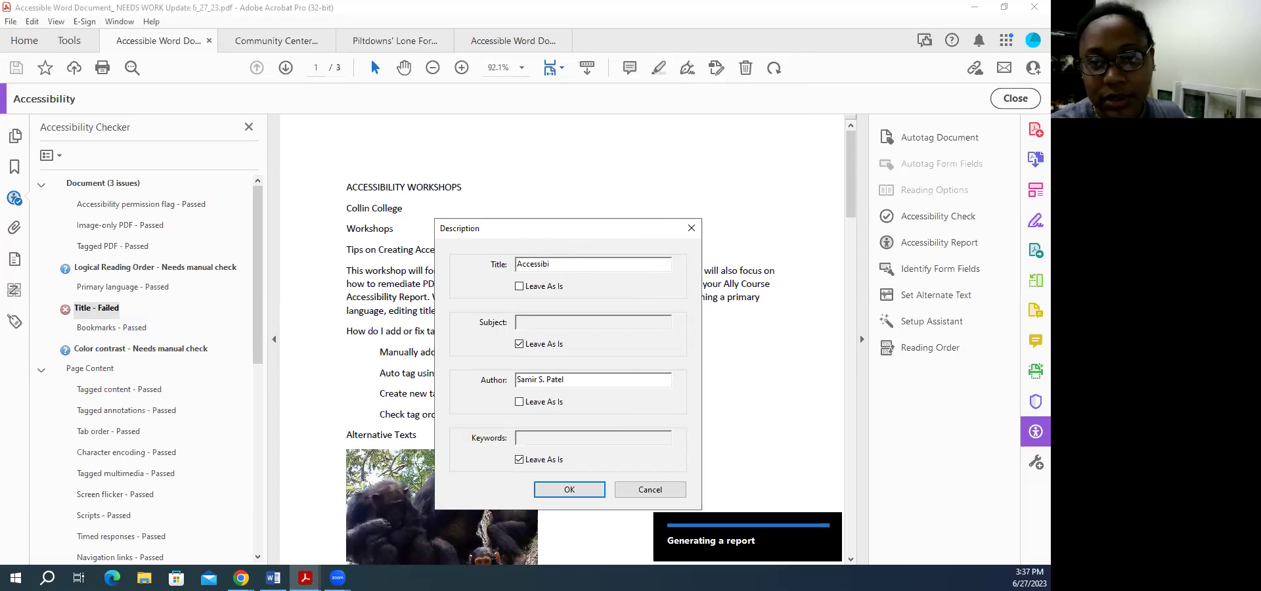
{"action": "key", "text": "BackSpace"}
{"action": "key", "text": "BackSpace"}
{"action": "type", "text": "le "}
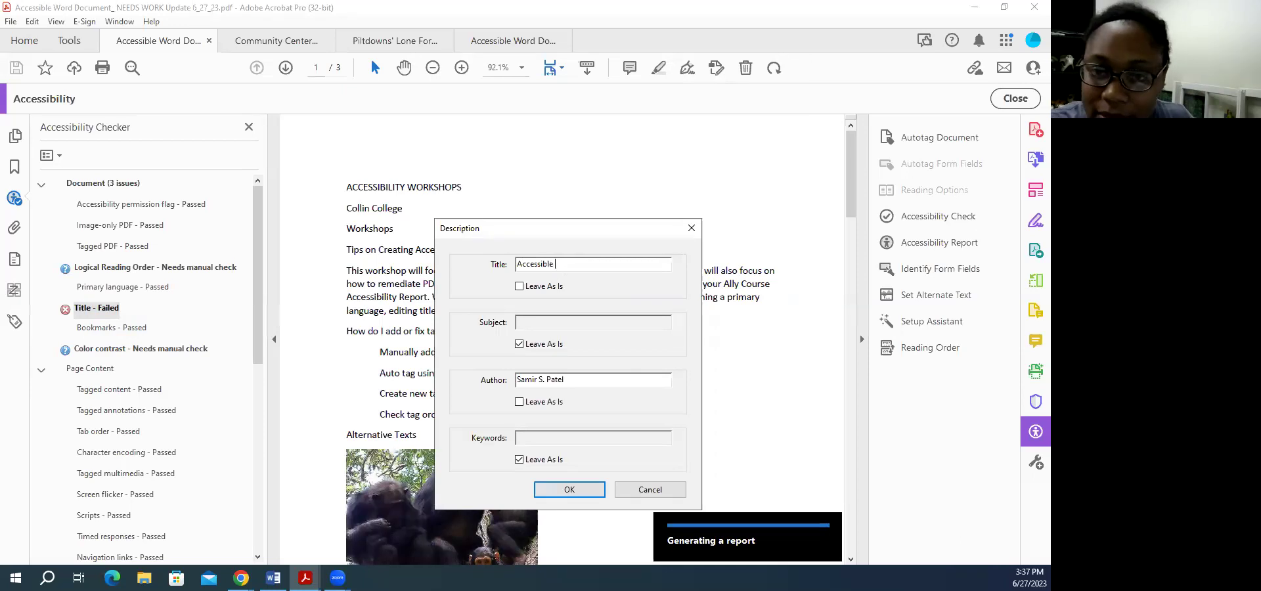
{"action": "type", "text": "PDFs"}
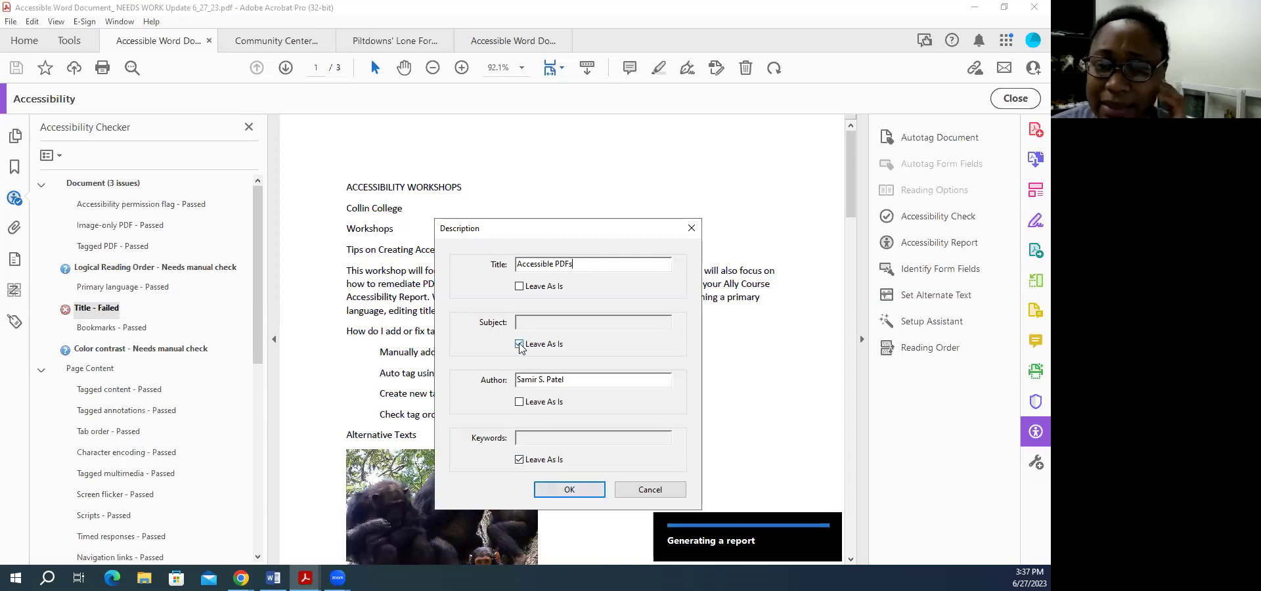
{"action": "left_click", "coordinate": [520, 460]}
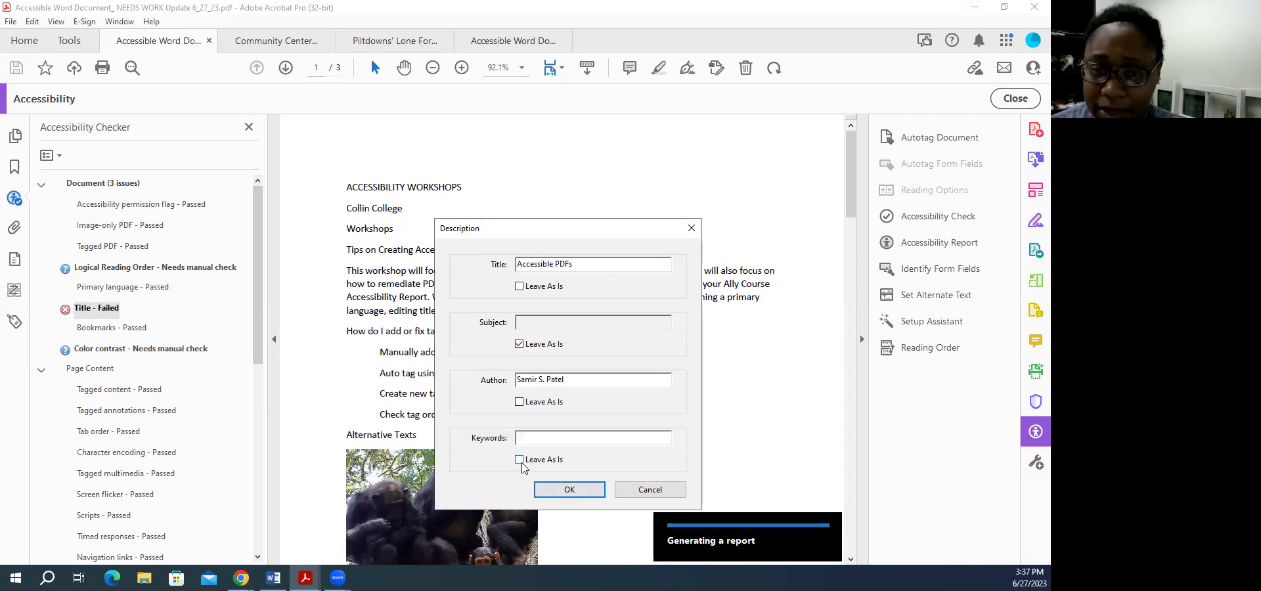
{"action": "left_click", "coordinate": [520, 461]}
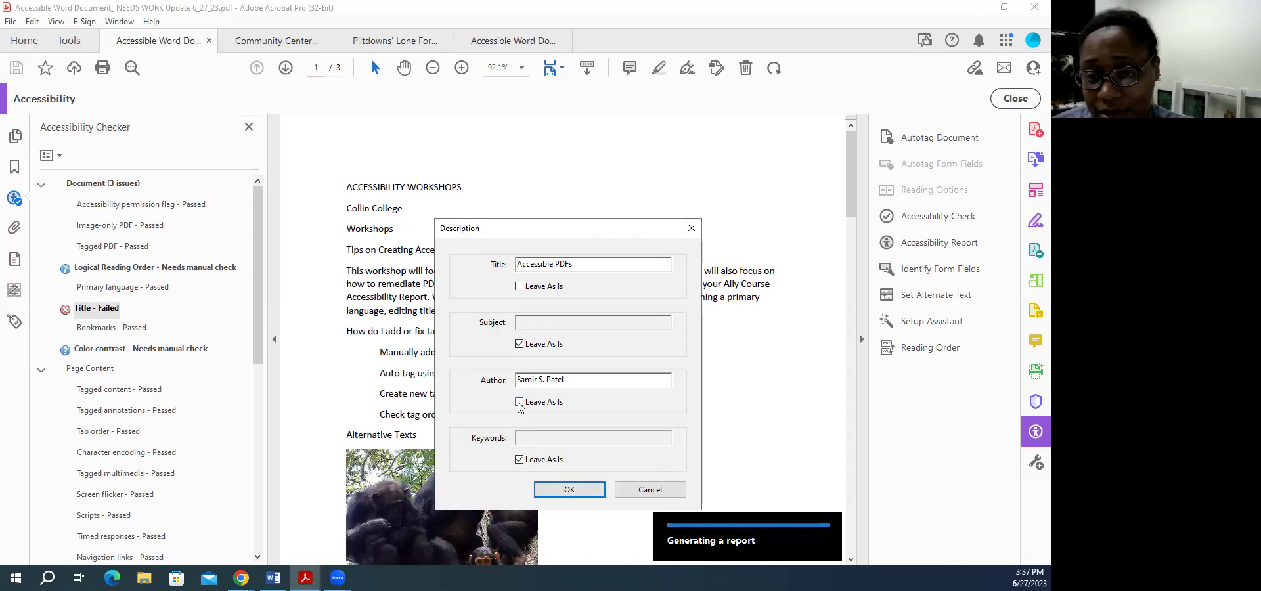
{"action": "left_click", "coordinate": [569, 490]}
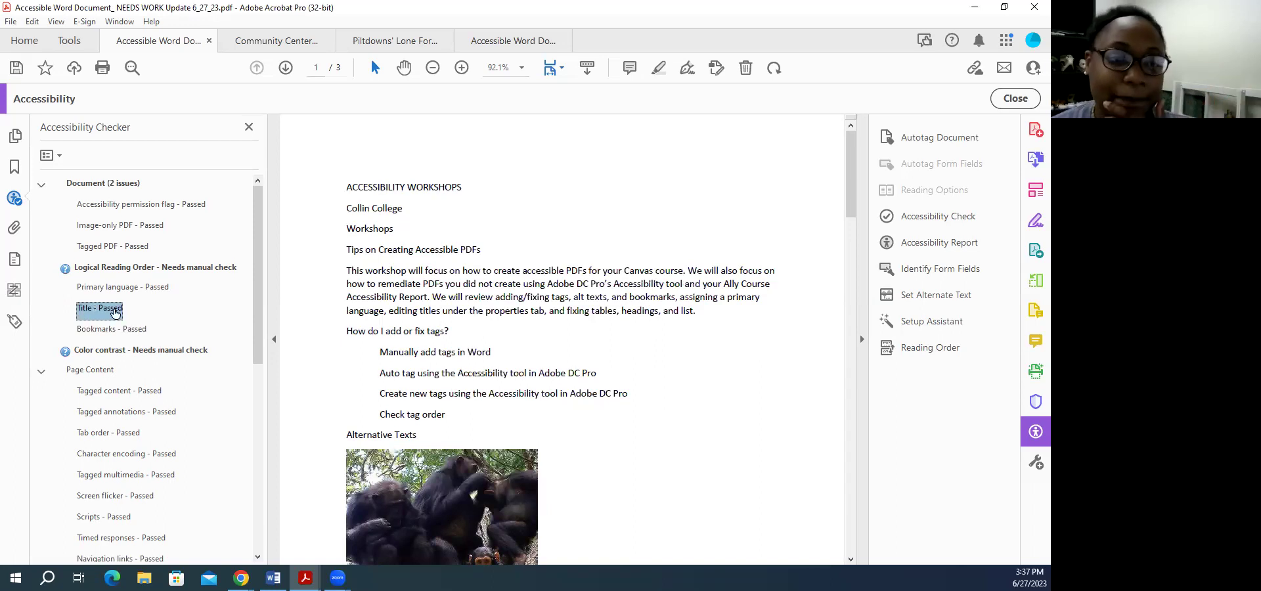
- Review the accessibility check results from the document title rule down to the alternate text issues
{"action": "scroll", "coordinate": [135, 334], "scroll_direction": "down", "scroll_amount": 3}
{"action": "scroll", "coordinate": [136, 333], "scroll_direction": "up", "scroll_amount": 3}
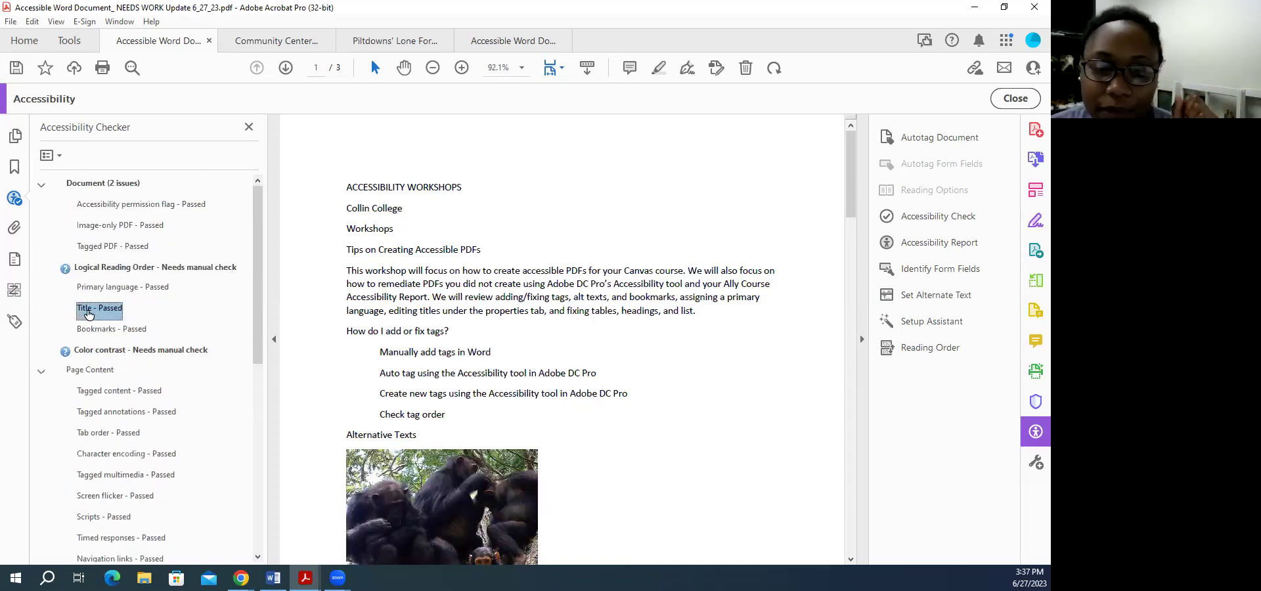
{"action": "scroll", "coordinate": [156, 351], "scroll_direction": "down", "scroll_amount": 1}
{"action": "scroll", "coordinate": [157, 351], "scroll_direction": "down", "scroll_amount": 4}
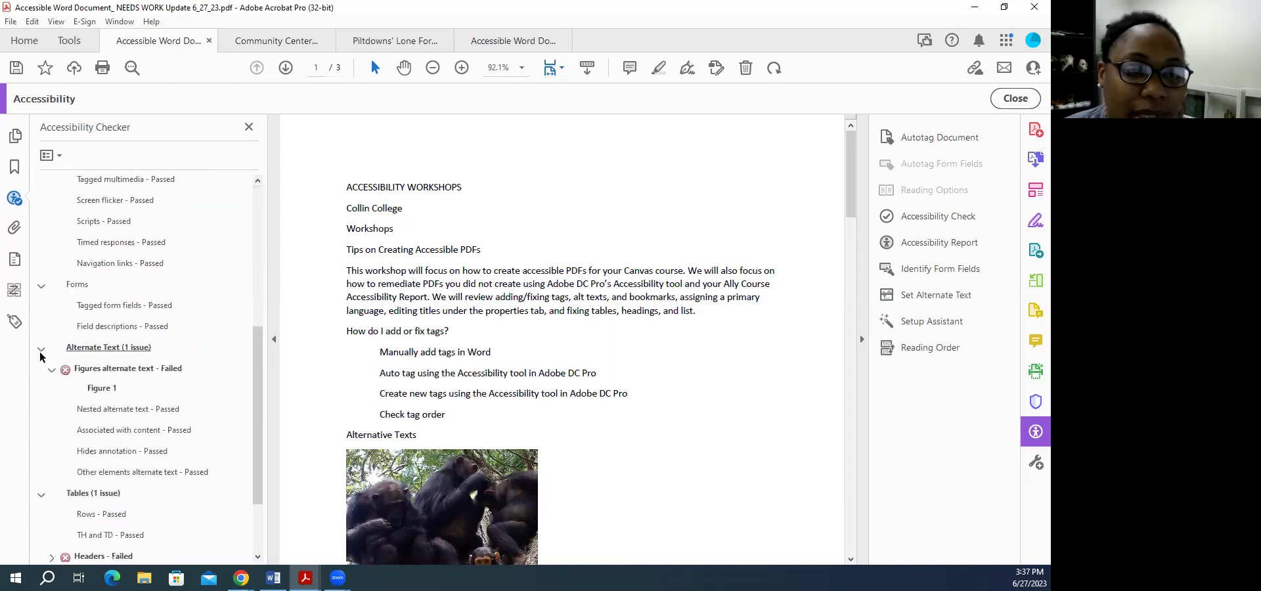
{"action": "left_click", "coordinate": [42, 350]}
{"action": "left_click", "coordinate": [41, 381]}
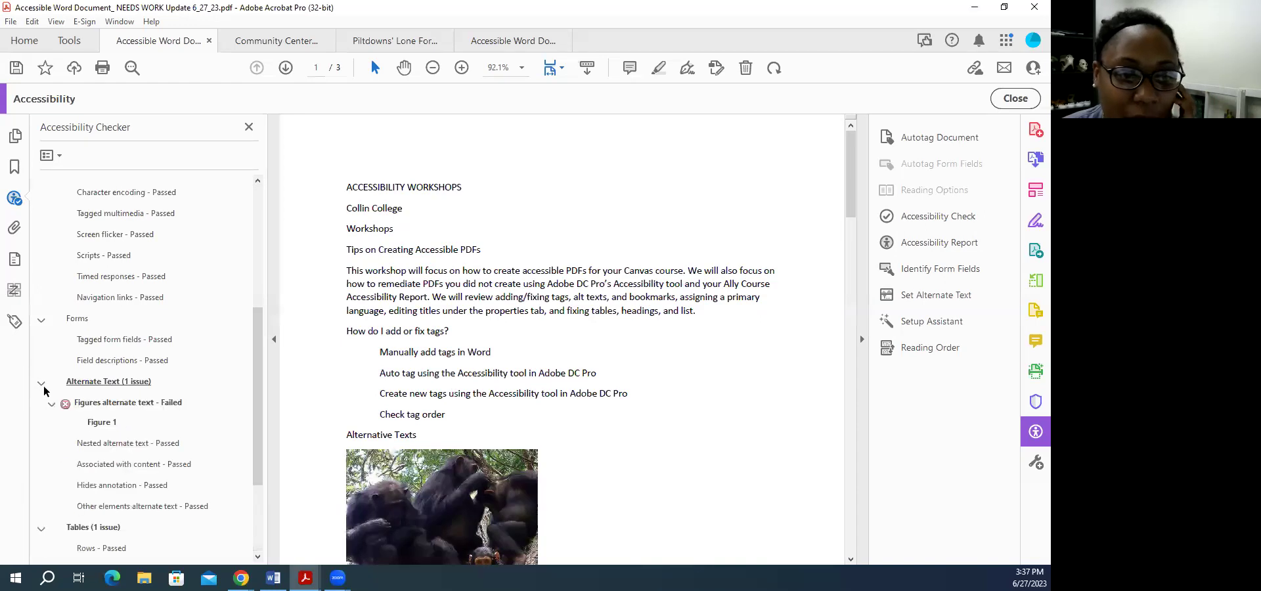
{"action": "scroll", "coordinate": [131, 414], "scroll_direction": "down", "scroll_amount": 1}
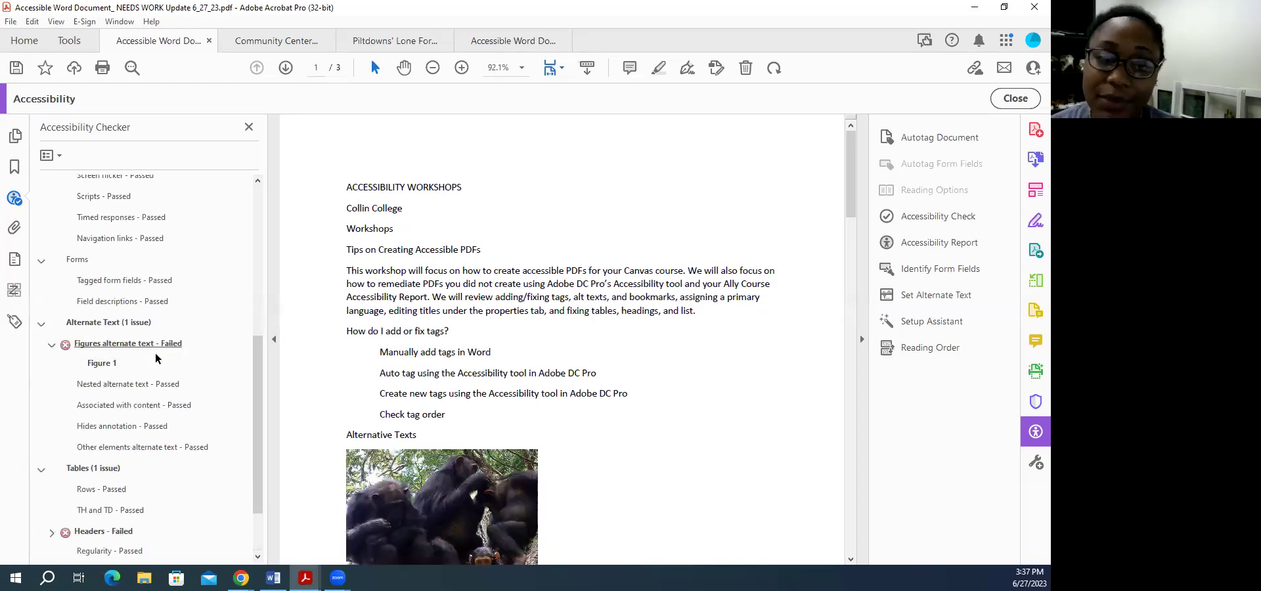
{"action": "scroll", "coordinate": [485, 450], "scroll_direction": "down", "scroll_amount": 1}
{"action": "scroll", "coordinate": [485, 450], "scroll_direction": "down", "scroll_amount": 1}
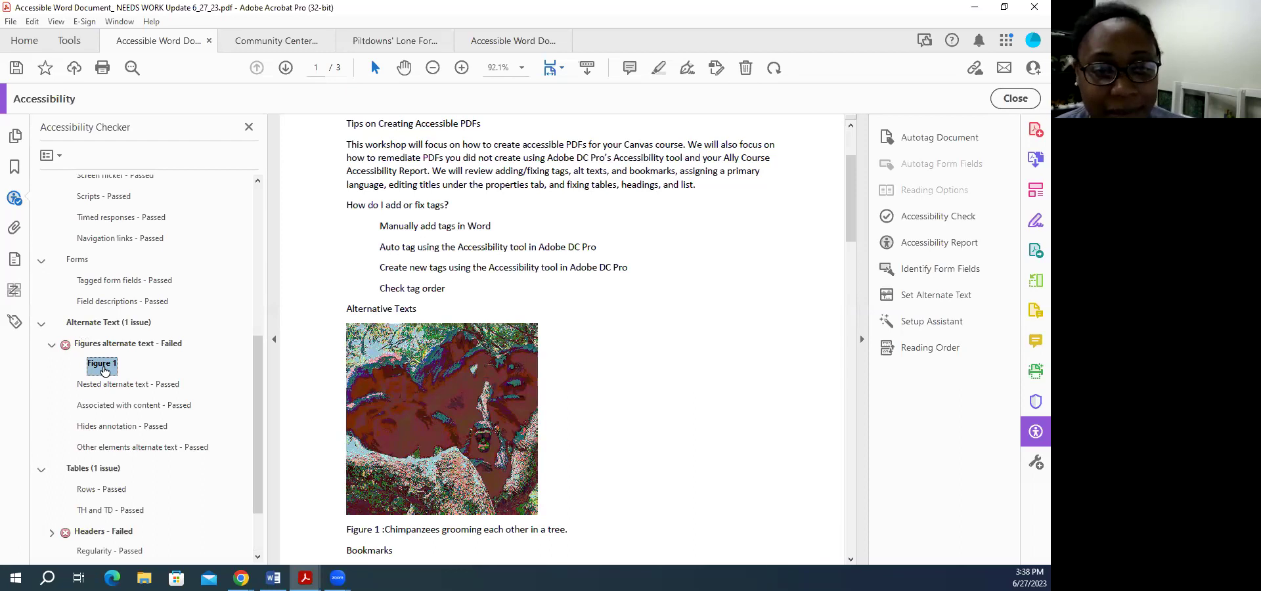
- Fix Figure 1's missing alternate text with "Chimpanzees grooming each other in a tree." and save it
{"action": "right_click", "coordinate": [104, 372]}
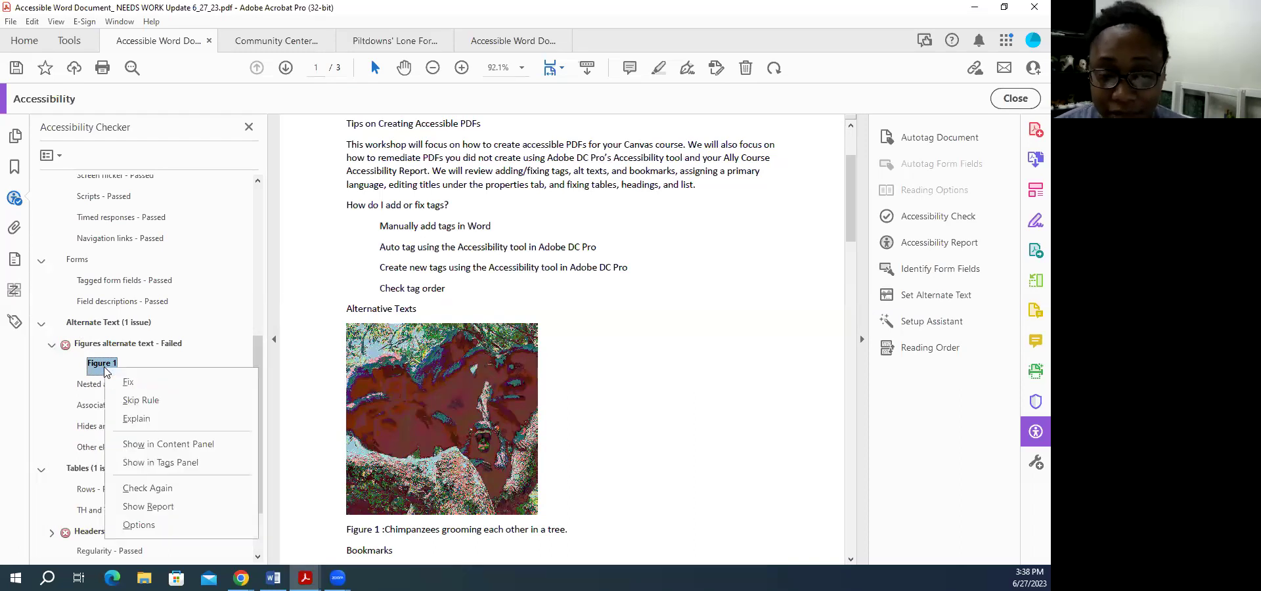
{"action": "left_click", "coordinate": [128, 382]}
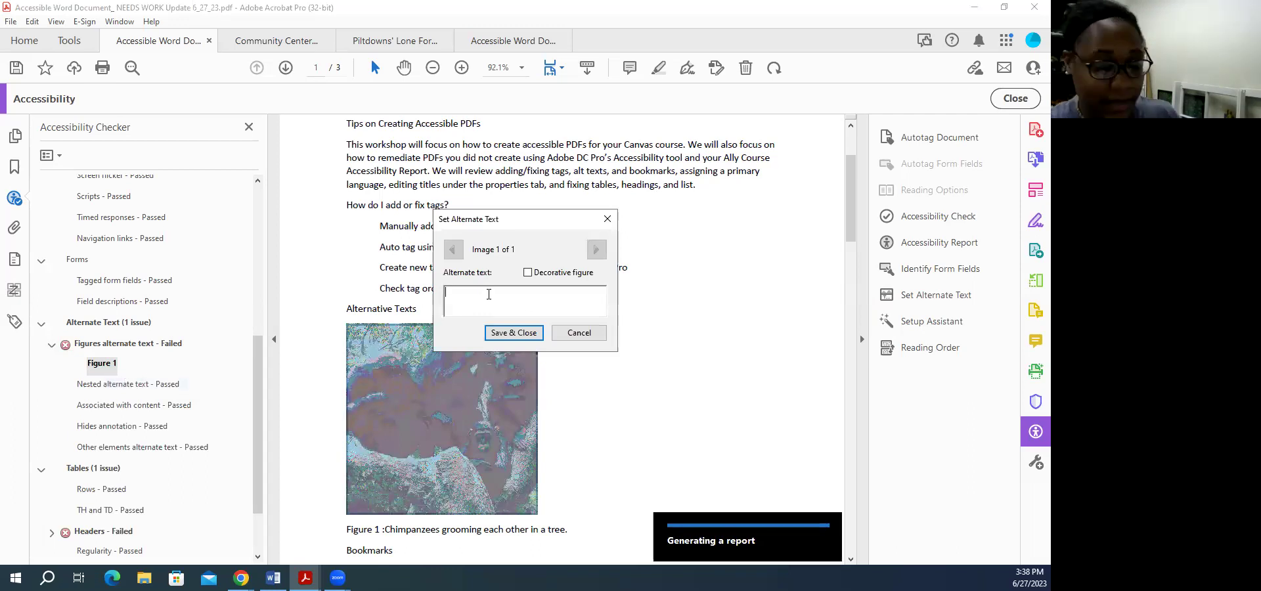
{"action": "type", "text": "Chimp"}
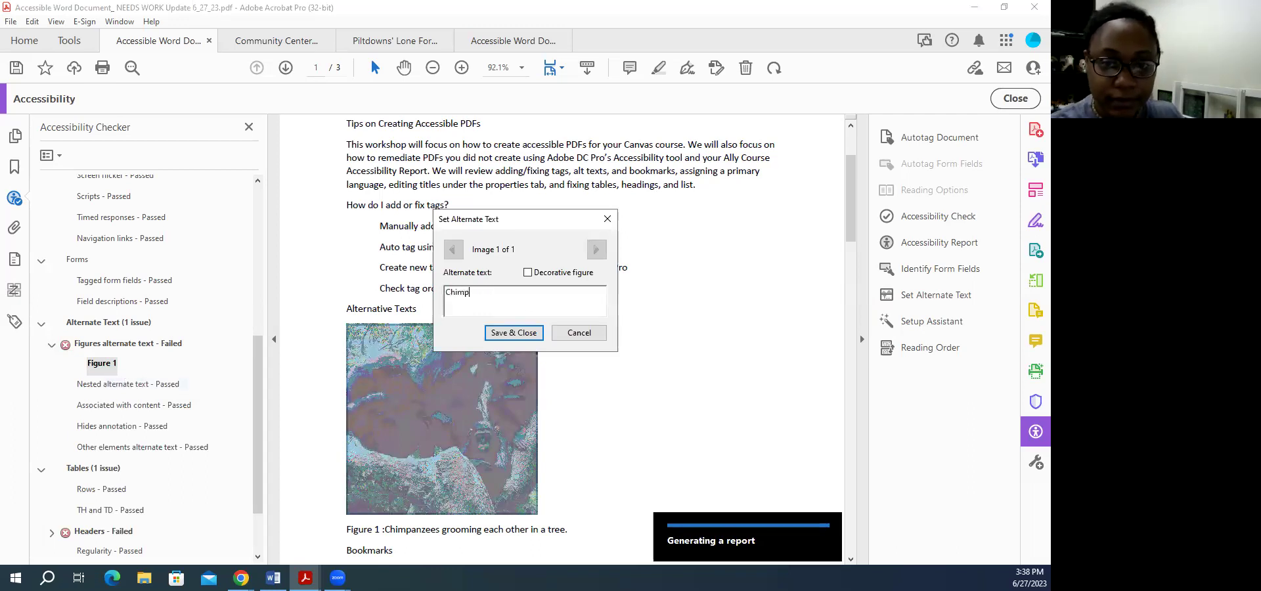
{"action": "type", "text": "anzees "}
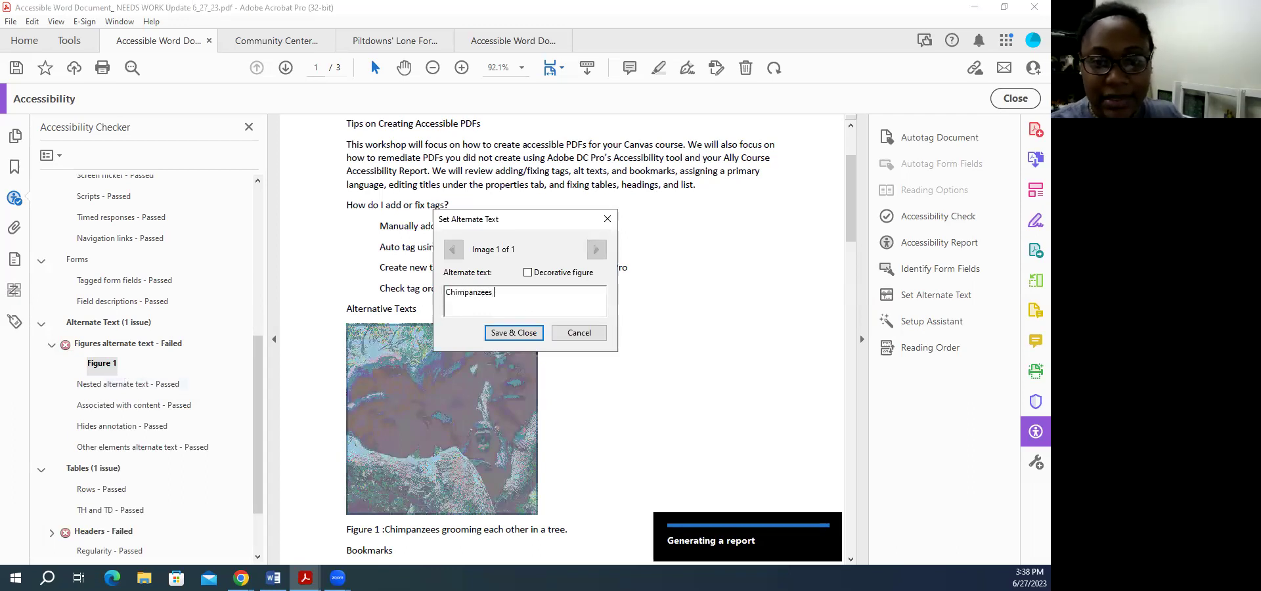
{"action": "type", "text": "grooming each oth"}
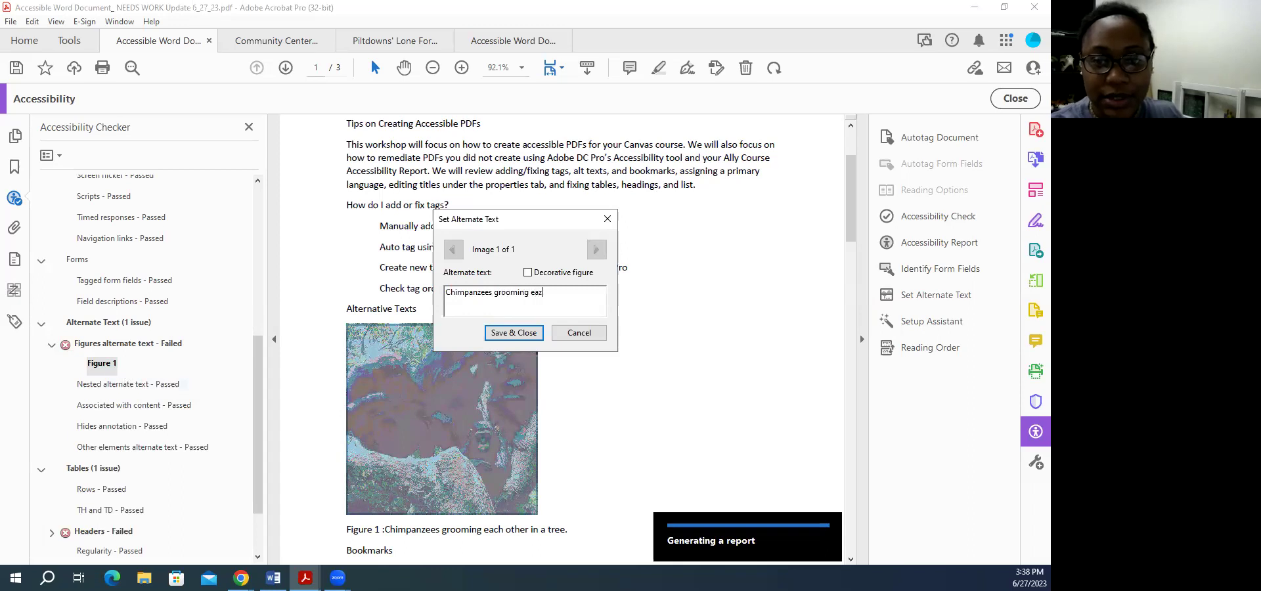
{"action": "type", "text": "er in a"}
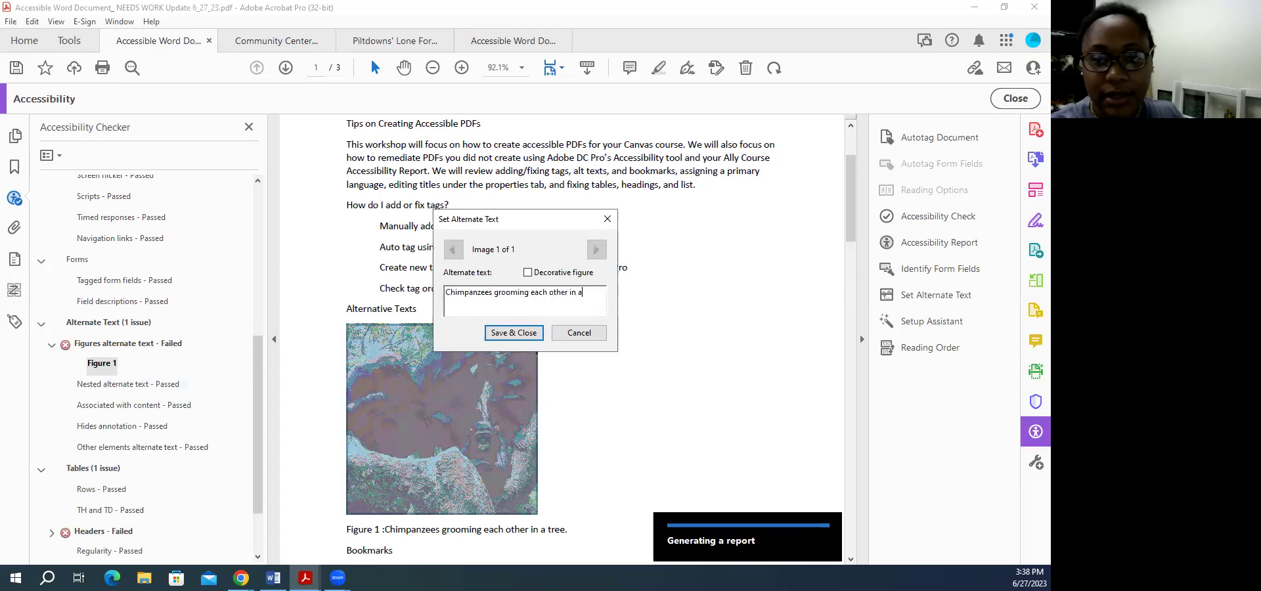
{"action": "type", "text": " tree."}
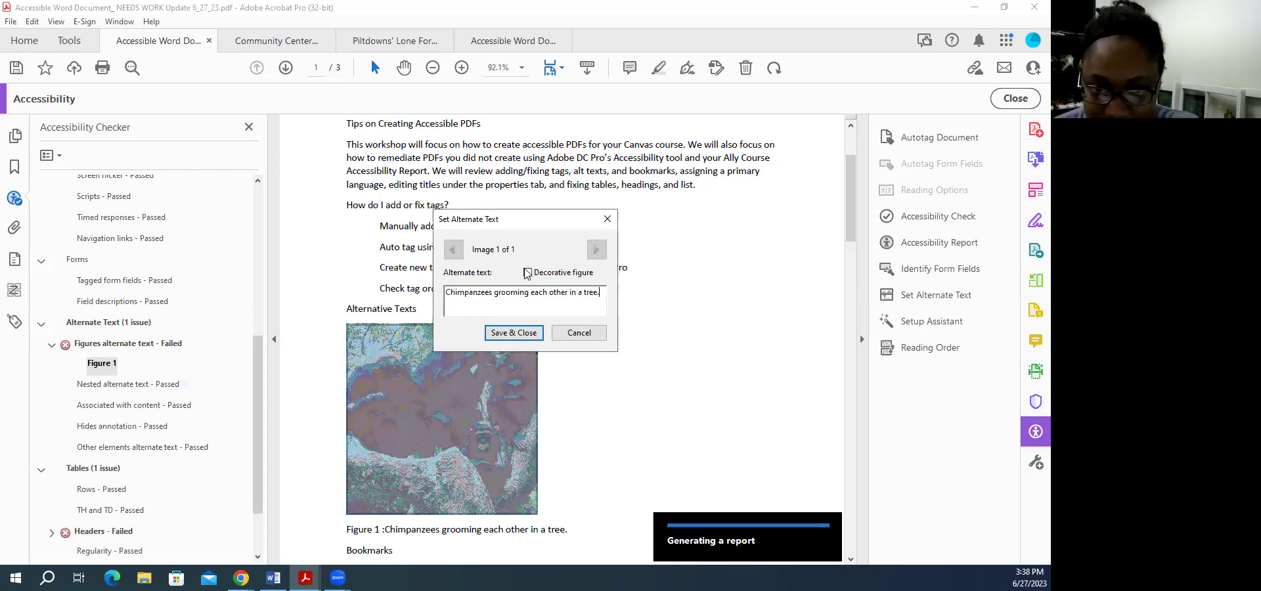
{"action": "left_click", "coordinate": [518, 333]}
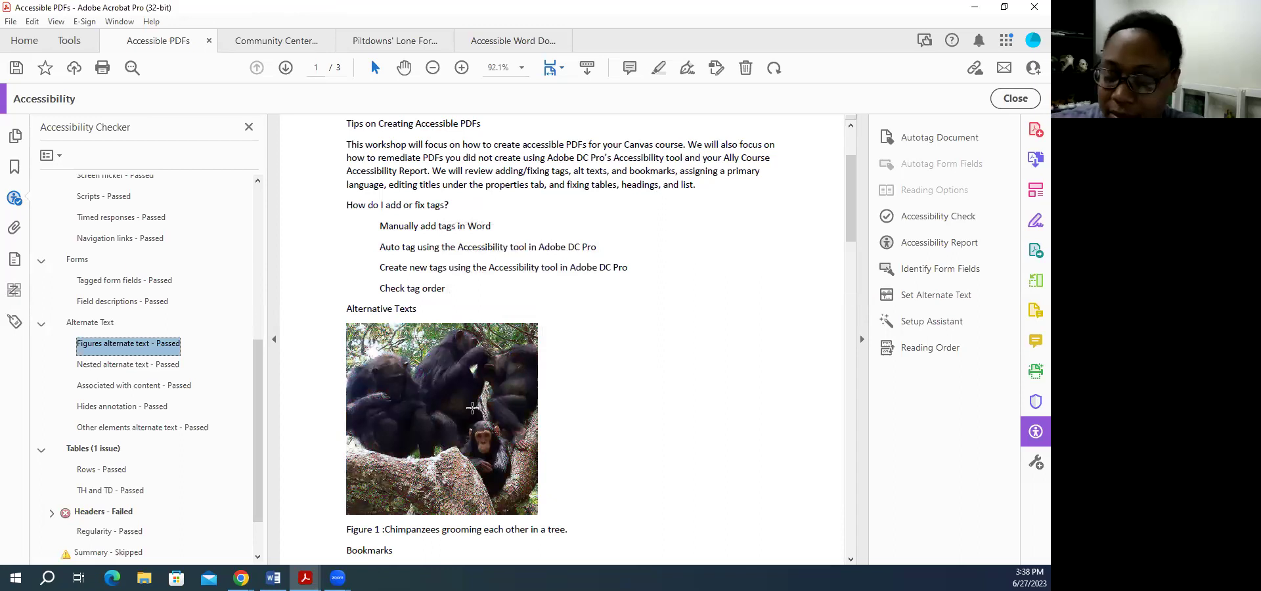
- Expand the table issues and locate the element that fails the Headers rule in the document
{"action": "scroll", "coordinate": [410, 399], "scroll_direction": "down", "scroll_amount": 2}
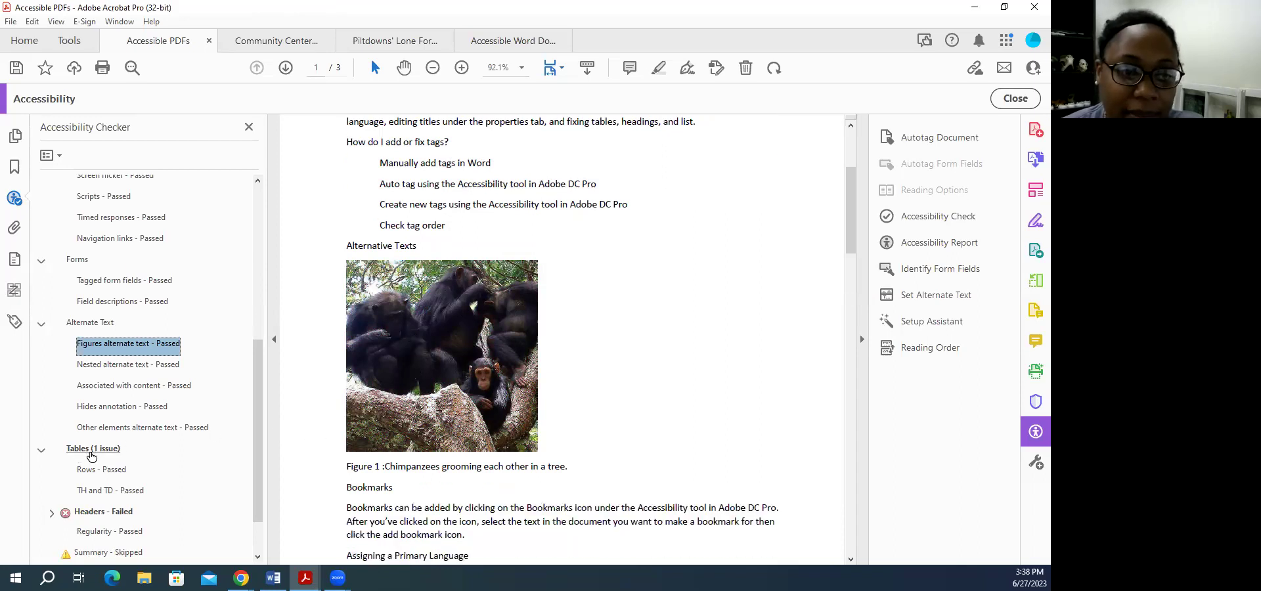
{"action": "scroll", "coordinate": [104, 454], "scroll_direction": "down", "scroll_amount": 1}
{"action": "left_click", "coordinate": [40, 404]}
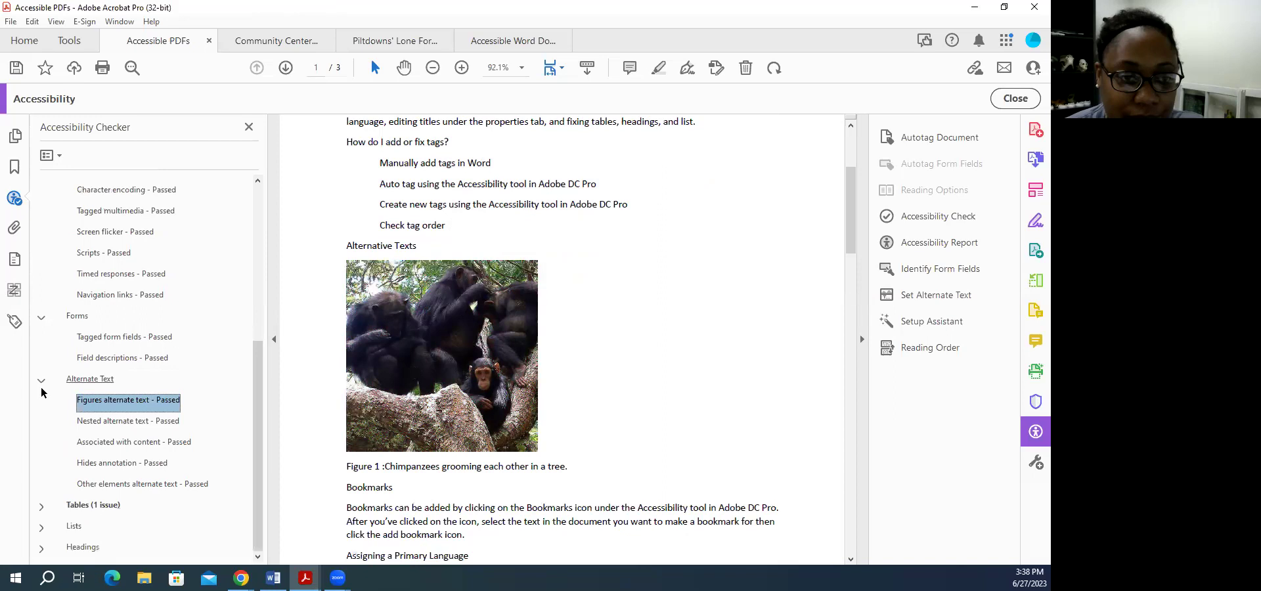
{"action": "left_click", "coordinate": [41, 507]}
{"action": "scroll", "coordinate": [184, 501], "scroll_direction": "down", "scroll_amount": 1}
{"action": "scroll", "coordinate": [184, 502], "scroll_direction": "down", "scroll_amount": 1}
{"action": "left_click", "coordinate": [51, 466]}
{"action": "left_click", "coordinate": [105, 485]}
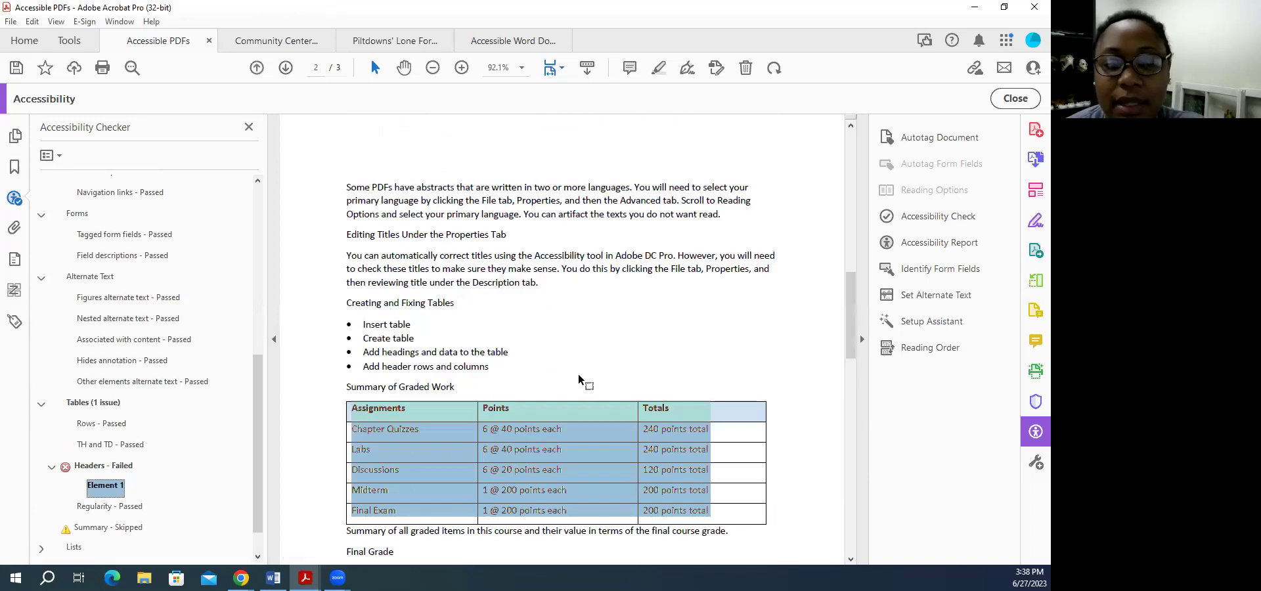
{"action": "scroll", "coordinate": [801, 406], "scroll_direction": "down", "scroll_amount": 2}
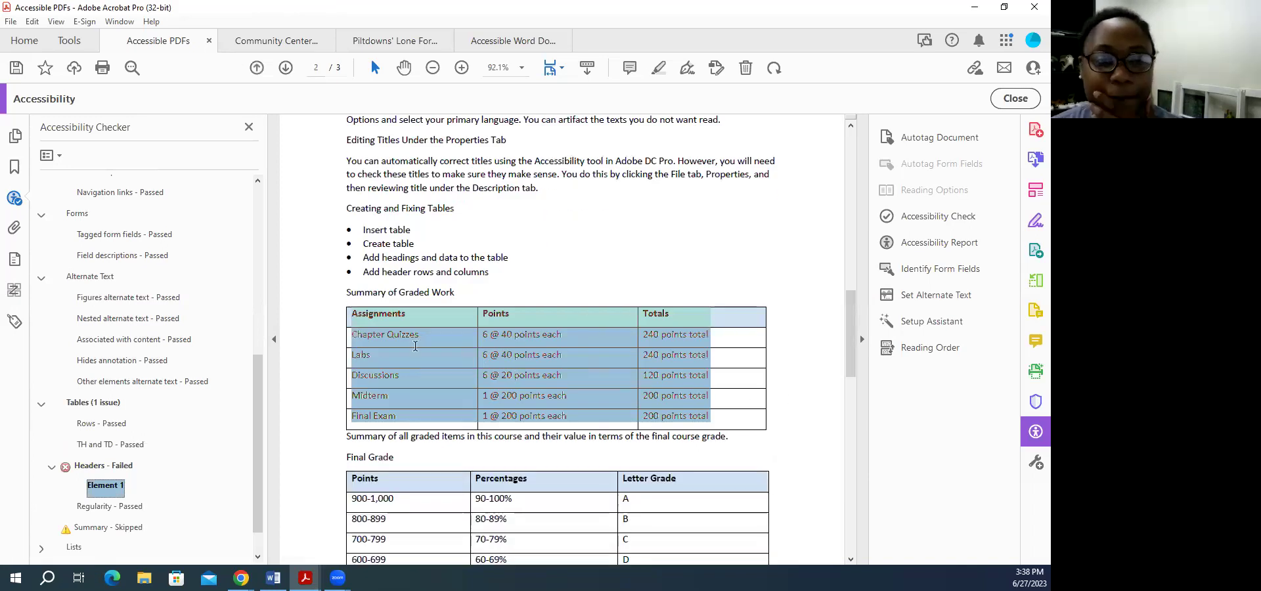
{"action": "left_click", "coordinate": [372, 314]}
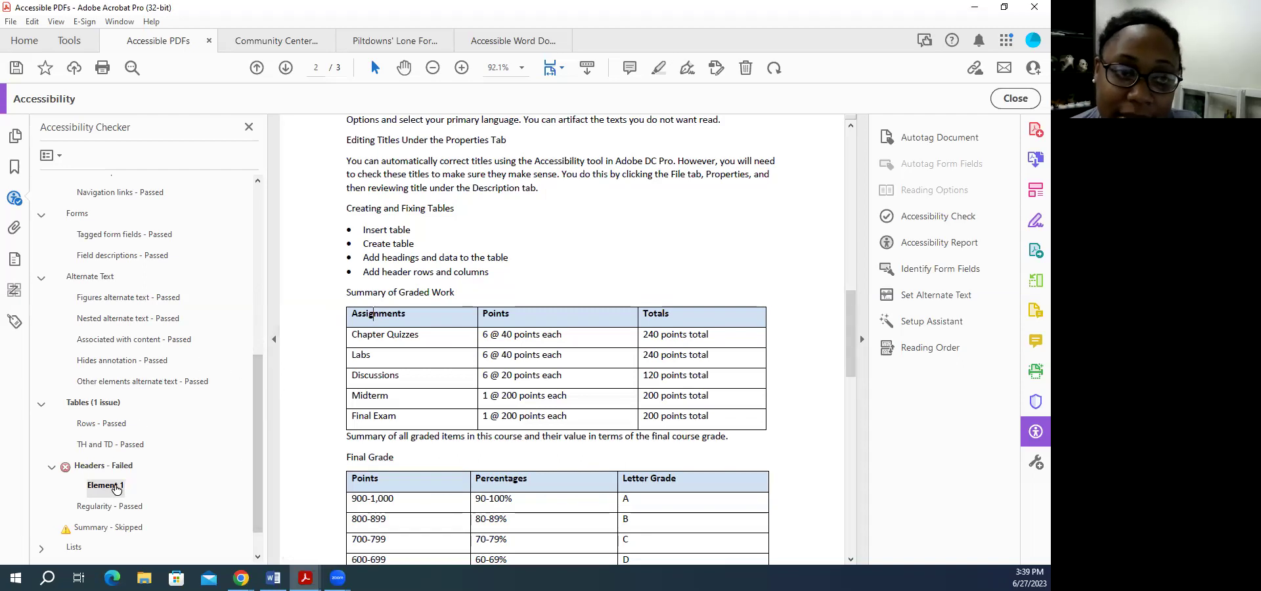
- Look through the accessibility check results again and open the document's accessibility tags
{"action": "scroll", "coordinate": [158, 358], "scroll_direction": "up", "scroll_amount": 6}
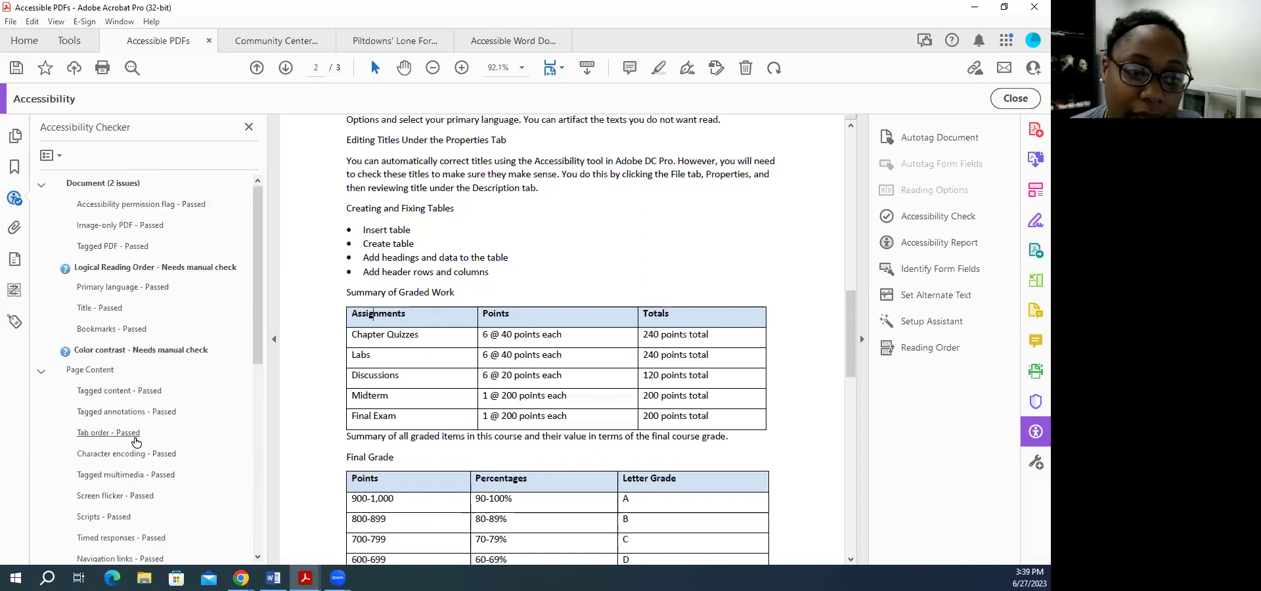
{"action": "scroll", "coordinate": [135, 436], "scroll_direction": "down", "scroll_amount": 5}
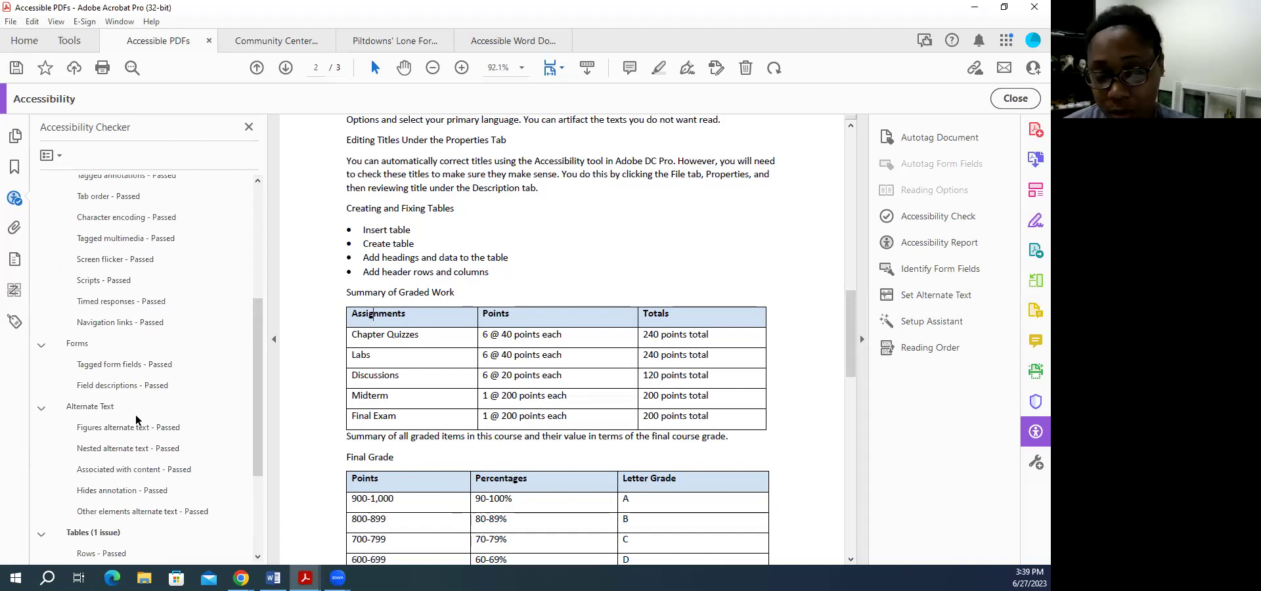
{"action": "scroll", "coordinate": [163, 467], "scroll_direction": "down", "scroll_amount": 3}
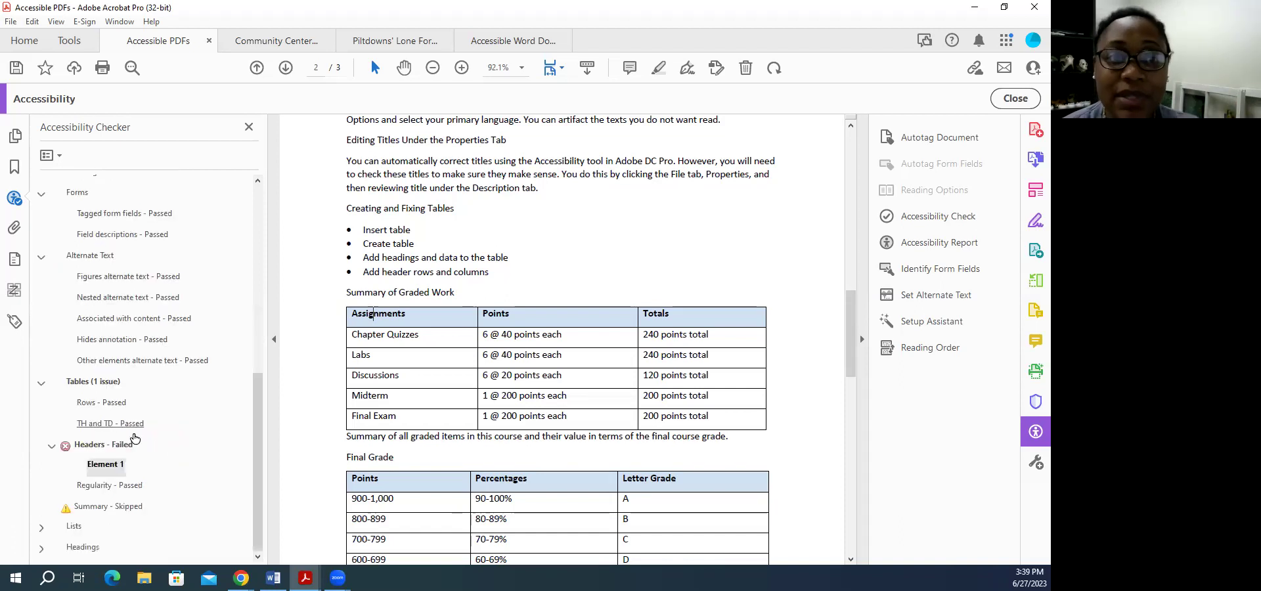
{"action": "scroll", "coordinate": [133, 439], "scroll_direction": "up", "scroll_amount": 7}
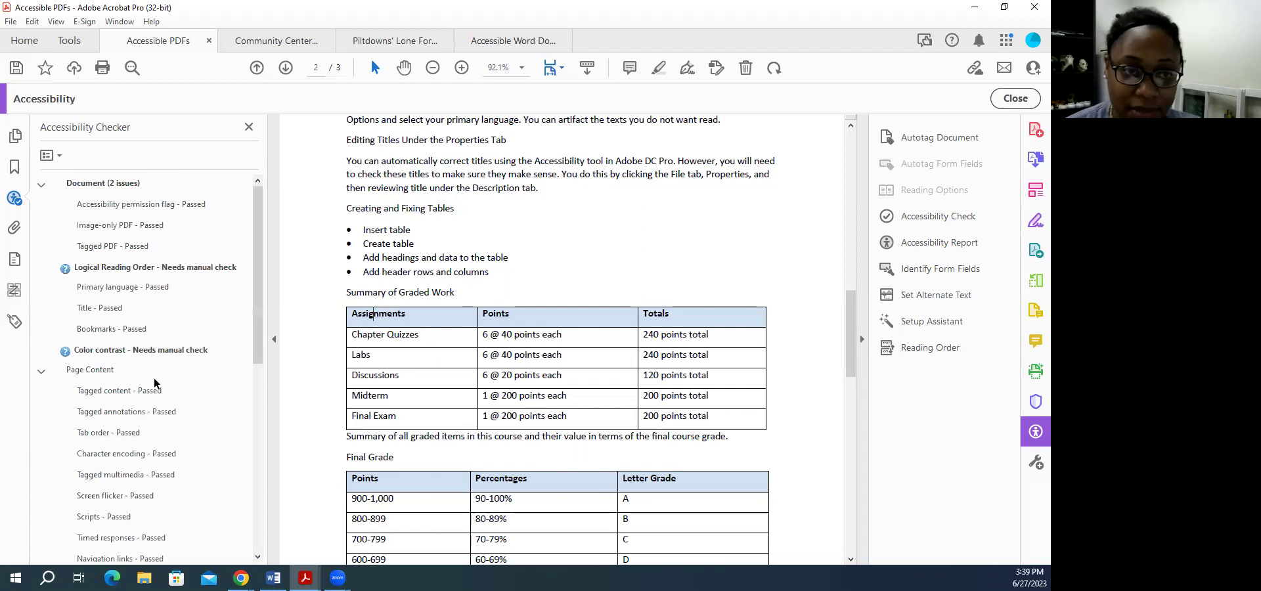
{"action": "scroll", "coordinate": [153, 377], "scroll_direction": "down", "scroll_amount": 6}
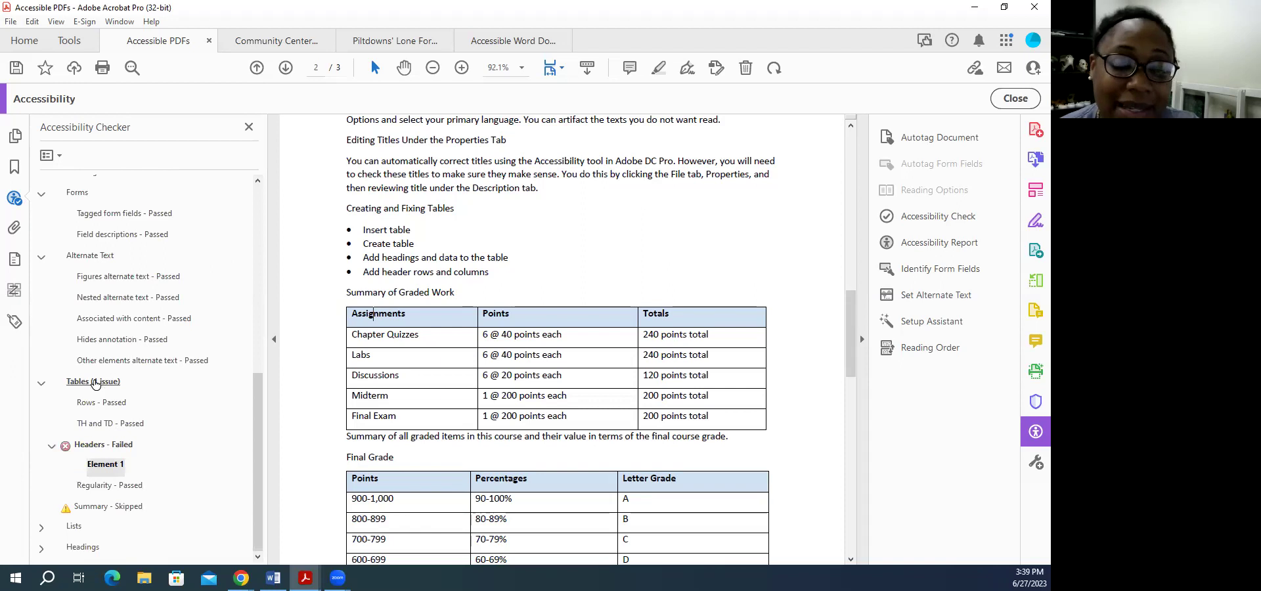
{"action": "left_click", "coordinate": [14, 322]}
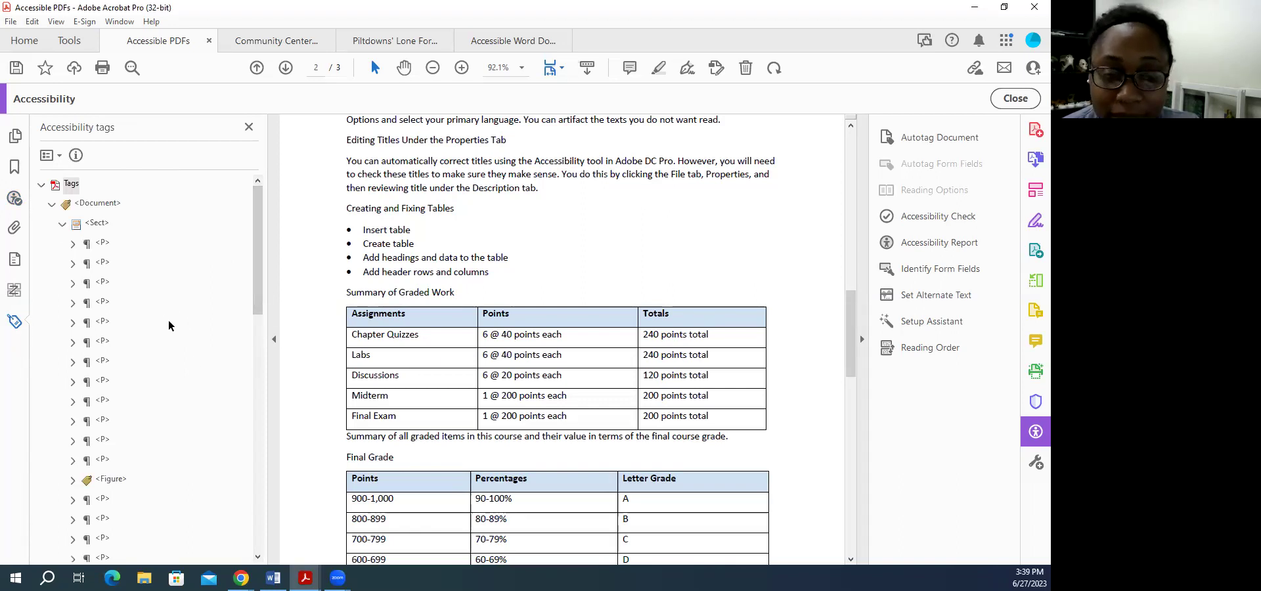
- Locate the tag of the Summary of Graded Work table and open that table in the Table Editor
{"action": "scroll", "coordinate": [168, 320], "scroll_direction": "down", "scroll_amount": 7}
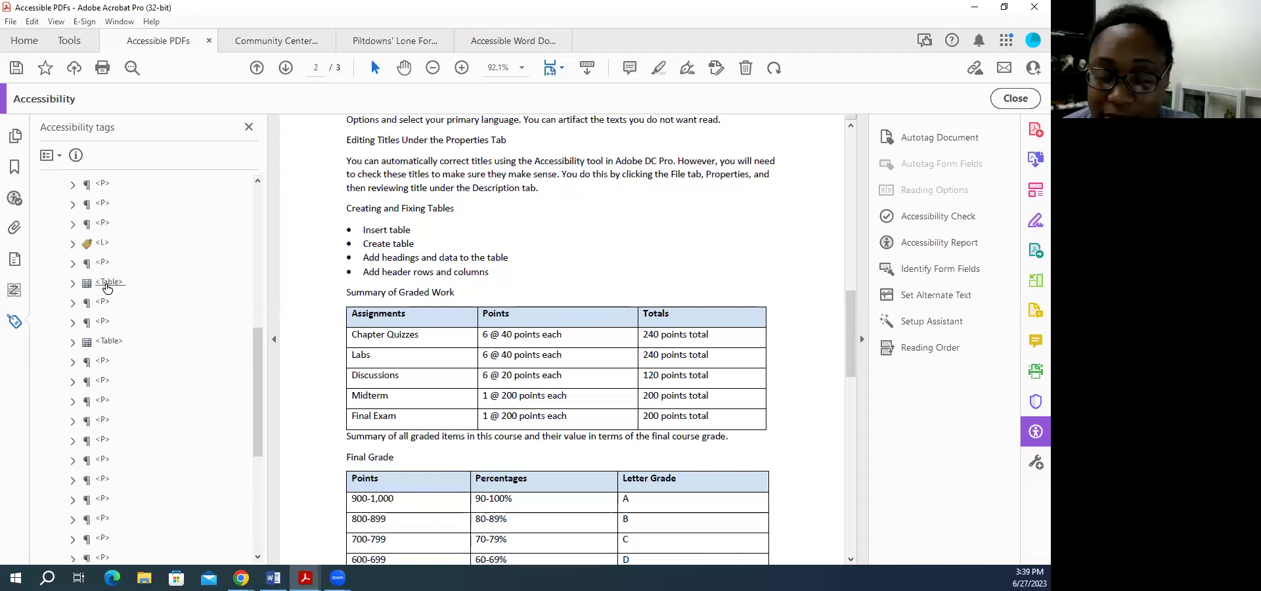
{"action": "left_click", "coordinate": [107, 283]}
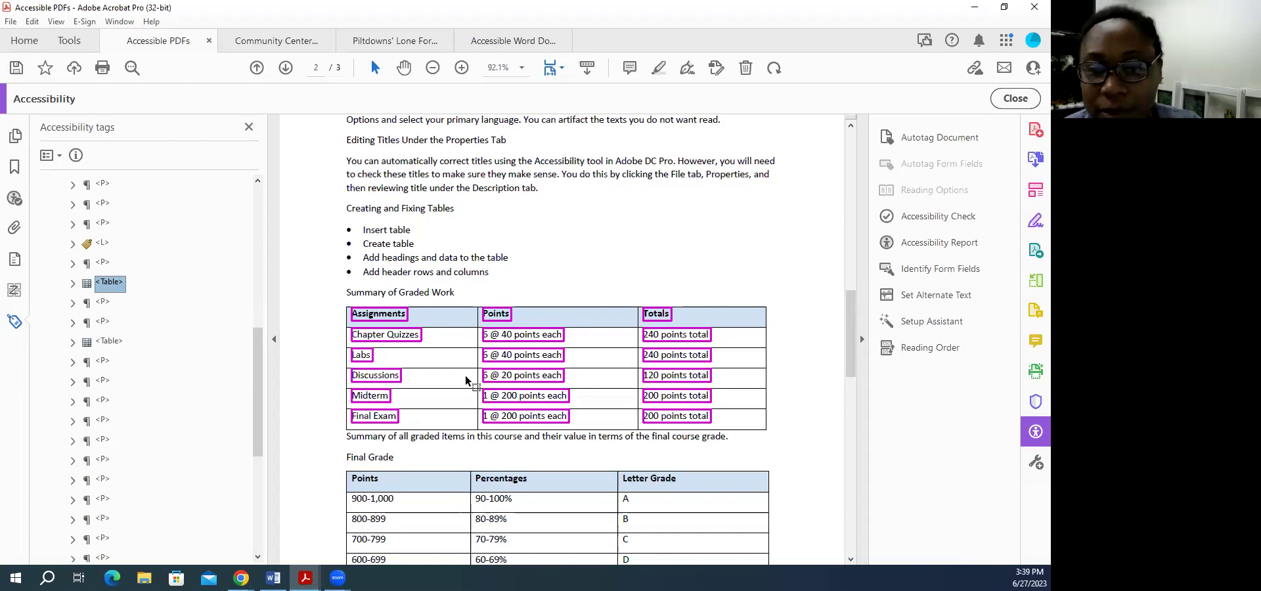
{"action": "left_click", "coordinate": [364, 314]}
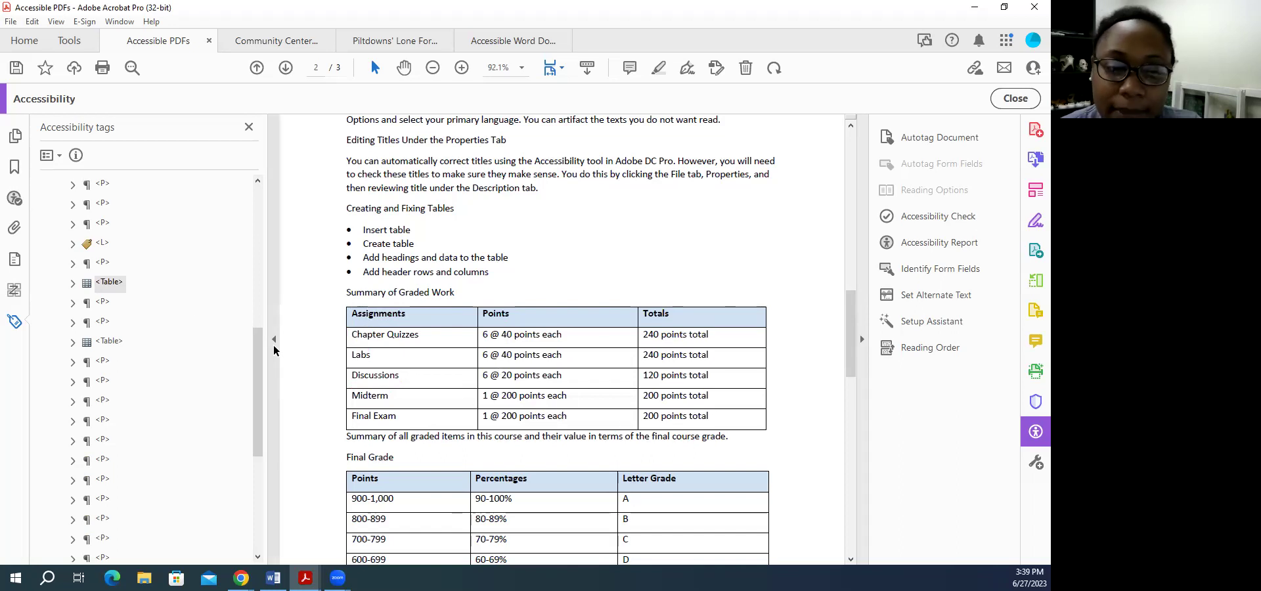
{"action": "left_click", "coordinate": [110, 289]}
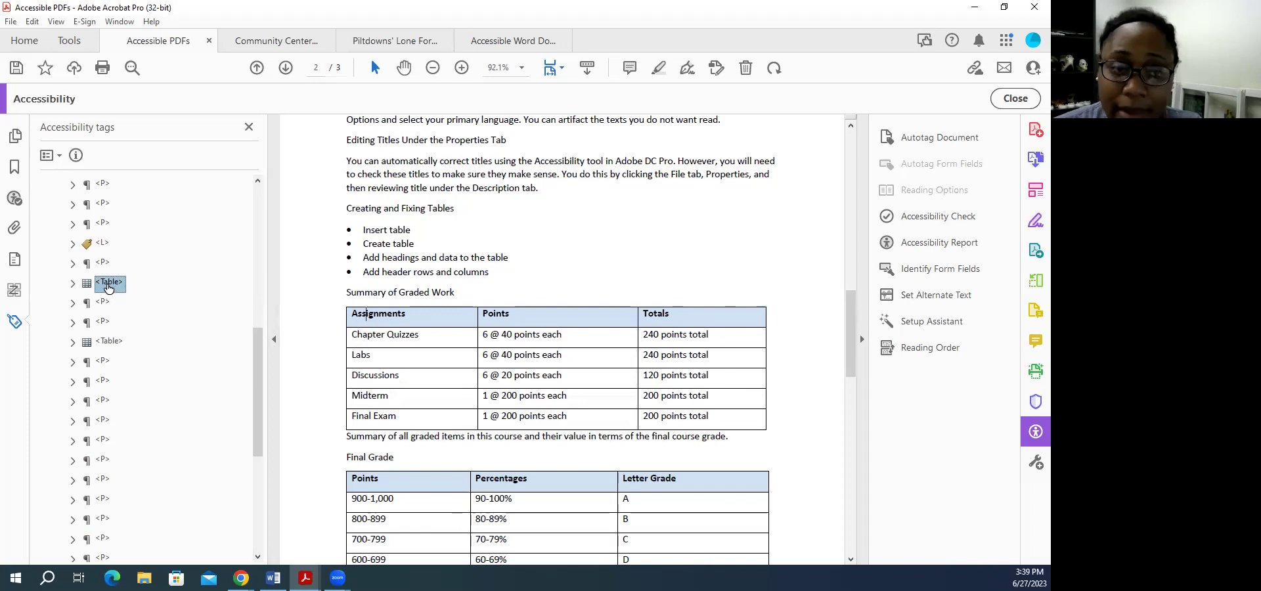
{"action": "right_click", "coordinate": [108, 289]}
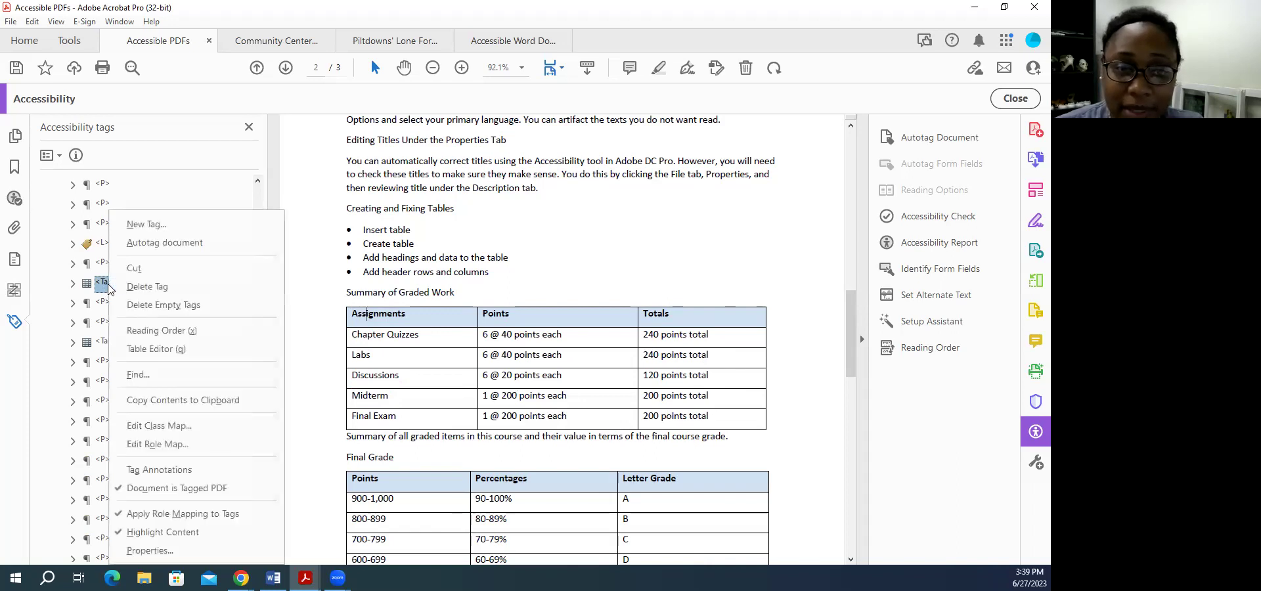
{"action": "left_click", "coordinate": [144, 350]}
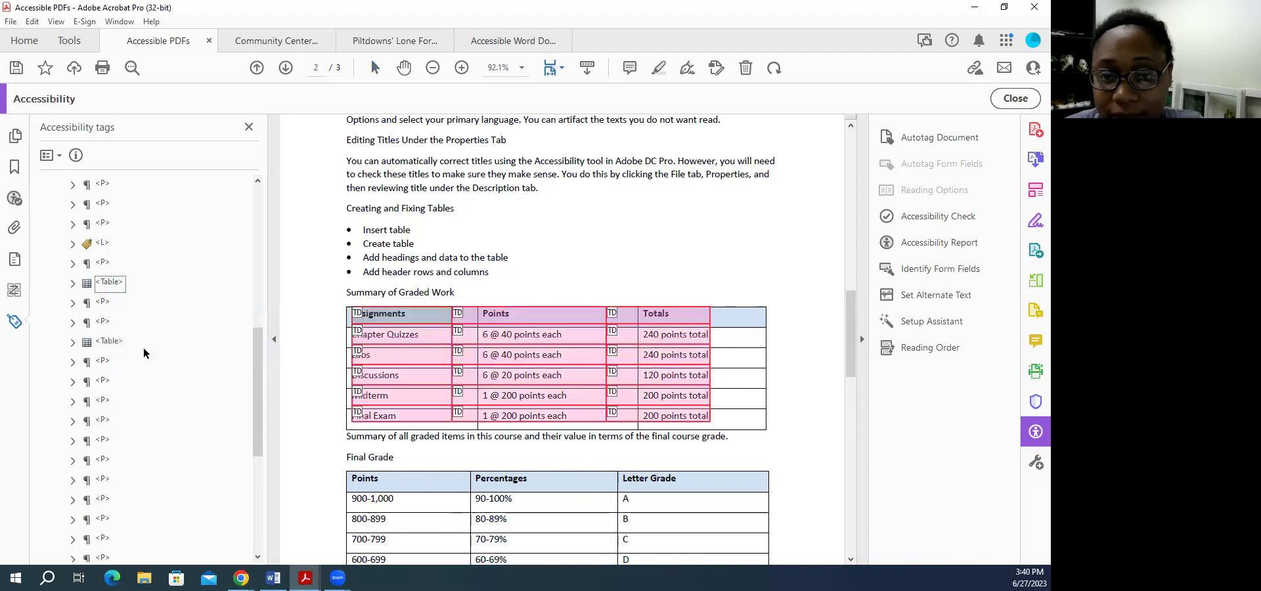
- Turn off the highlighting of cells with missing headers in the Table Editor options and leave the table editing view
{"action": "right_click", "coordinate": [402, 318]}
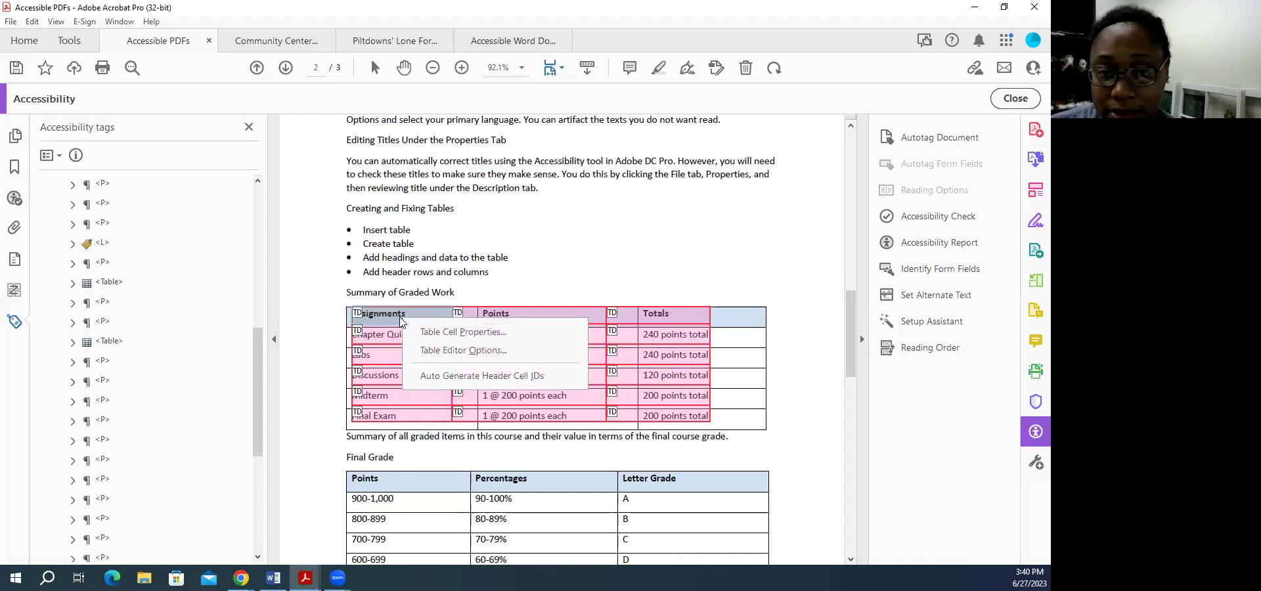
{"action": "left_click", "coordinate": [451, 351]}
{"action": "left_click", "coordinate": [429, 302]}
{"action": "left_click", "coordinate": [430, 303]}
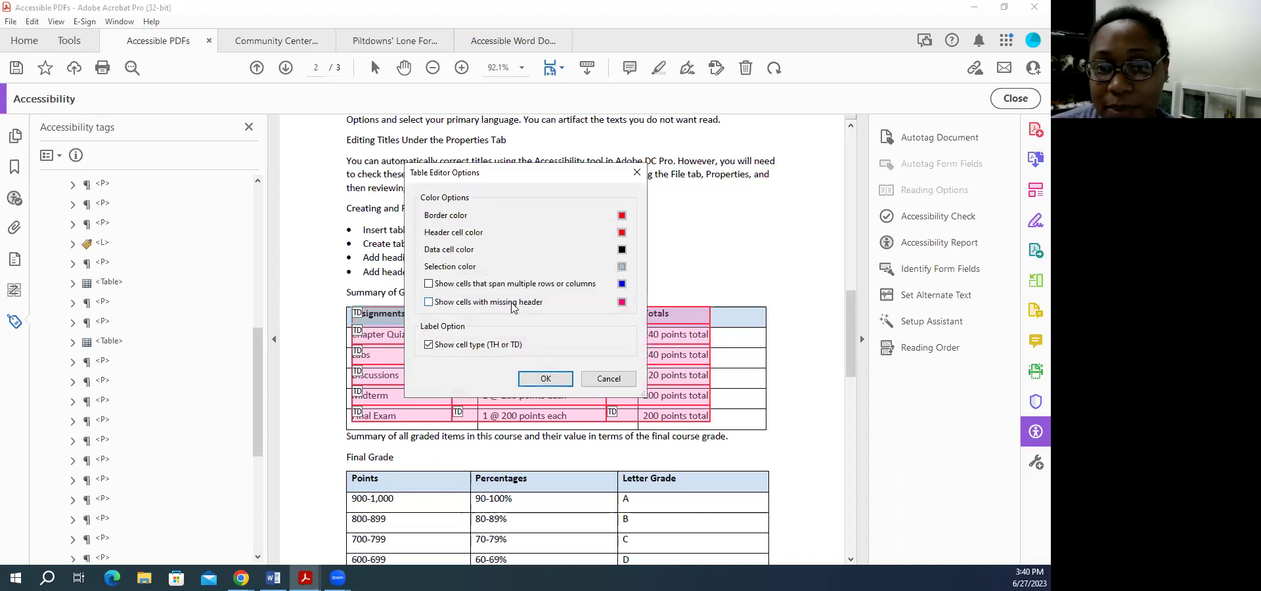
{"action": "left_click", "coordinate": [550, 381]}
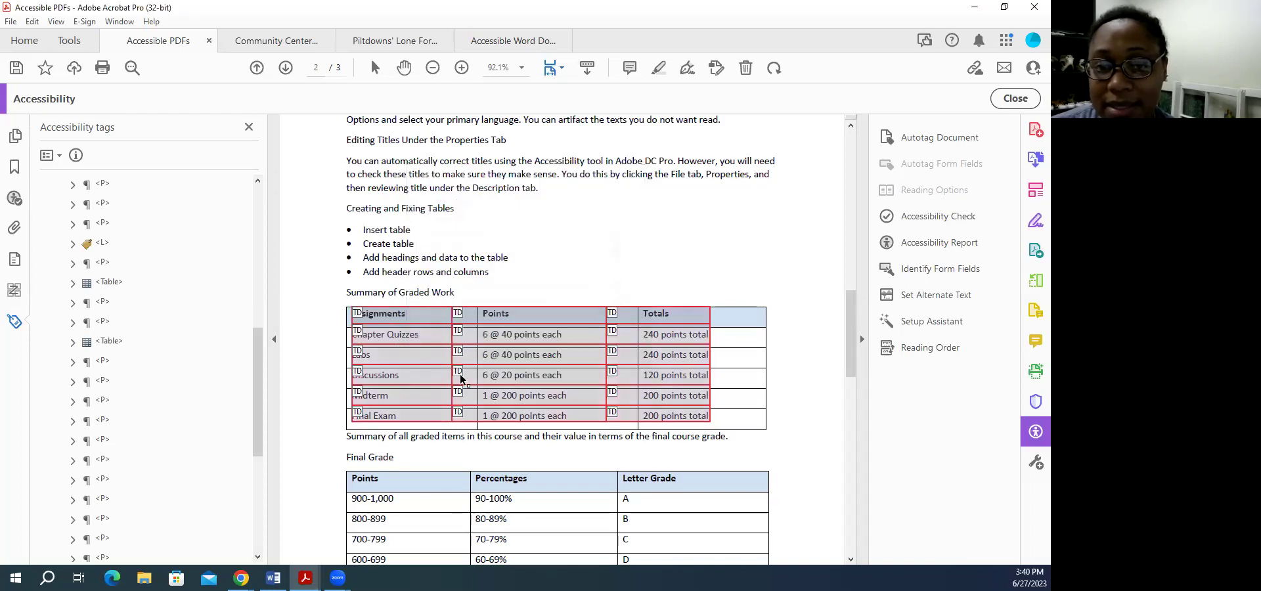
{"action": "left_click", "coordinate": [499, 298]}
{"action": "left_click", "coordinate": [414, 323]}
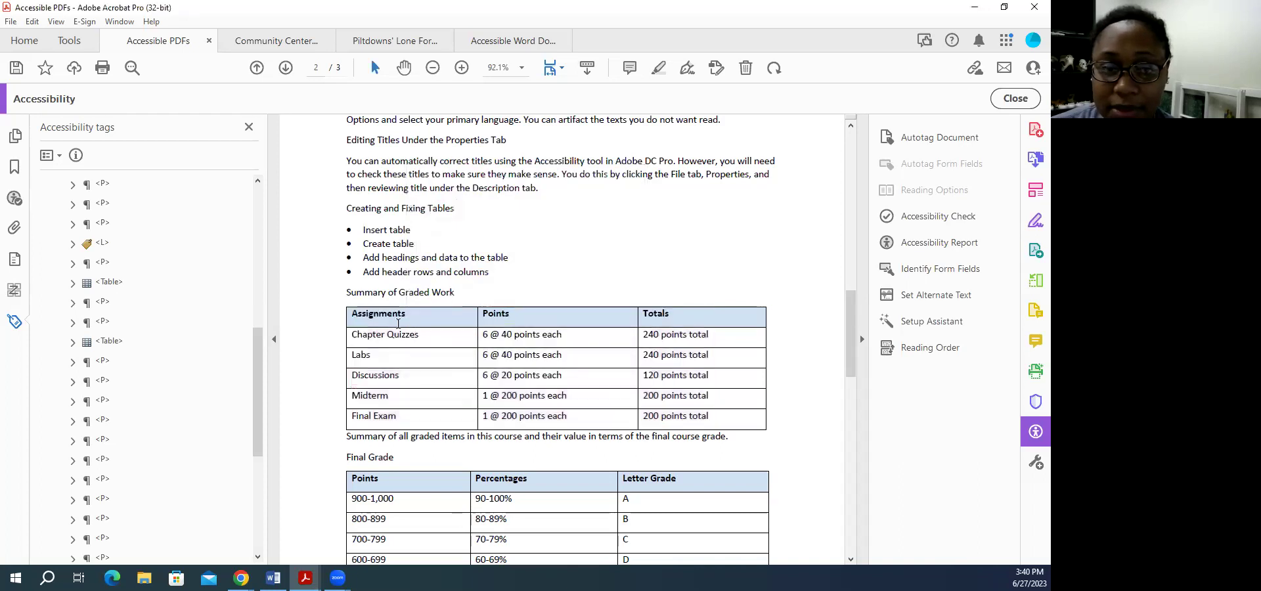
- Reopen the Summary of Graded Work table in the Table Editor and turn on highlighting of cells with missing headers
{"action": "left_click", "coordinate": [111, 283]}
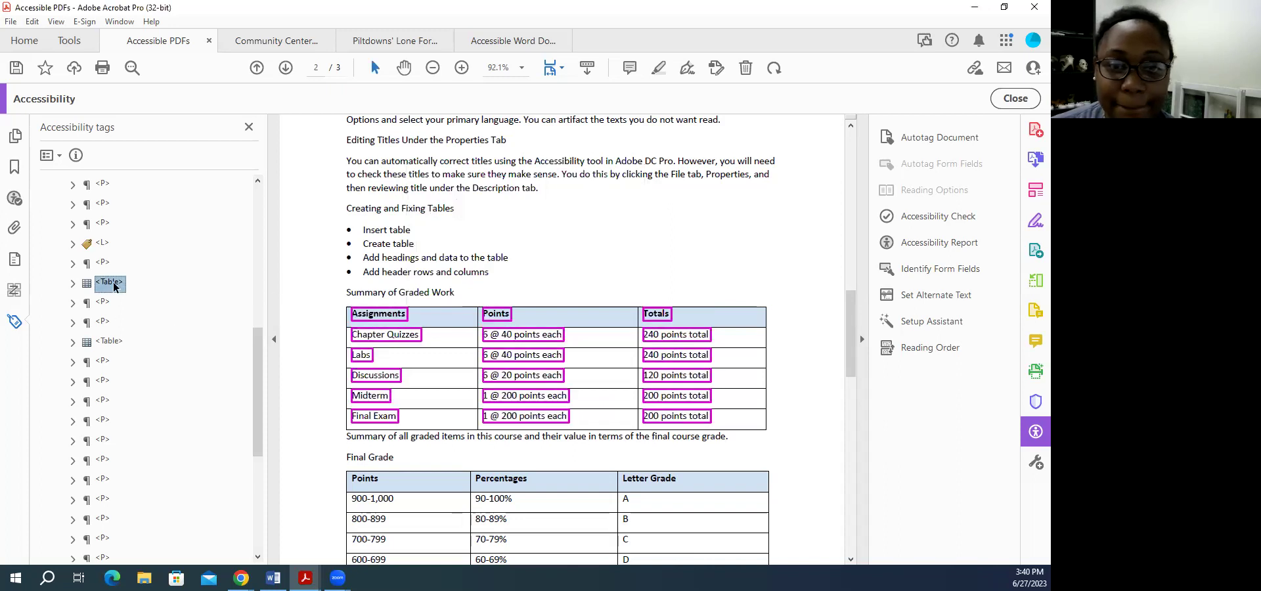
{"action": "right_click", "coordinate": [97, 297]}
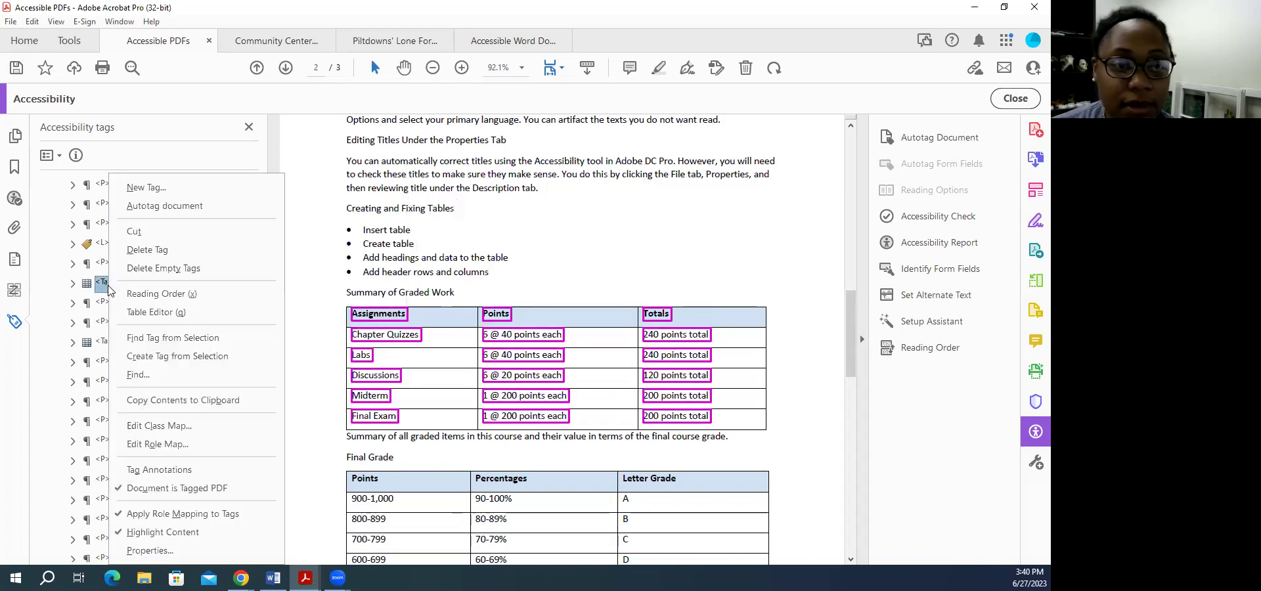
{"action": "left_click", "coordinate": [155, 313]}
{"action": "right_click", "coordinate": [430, 316]}
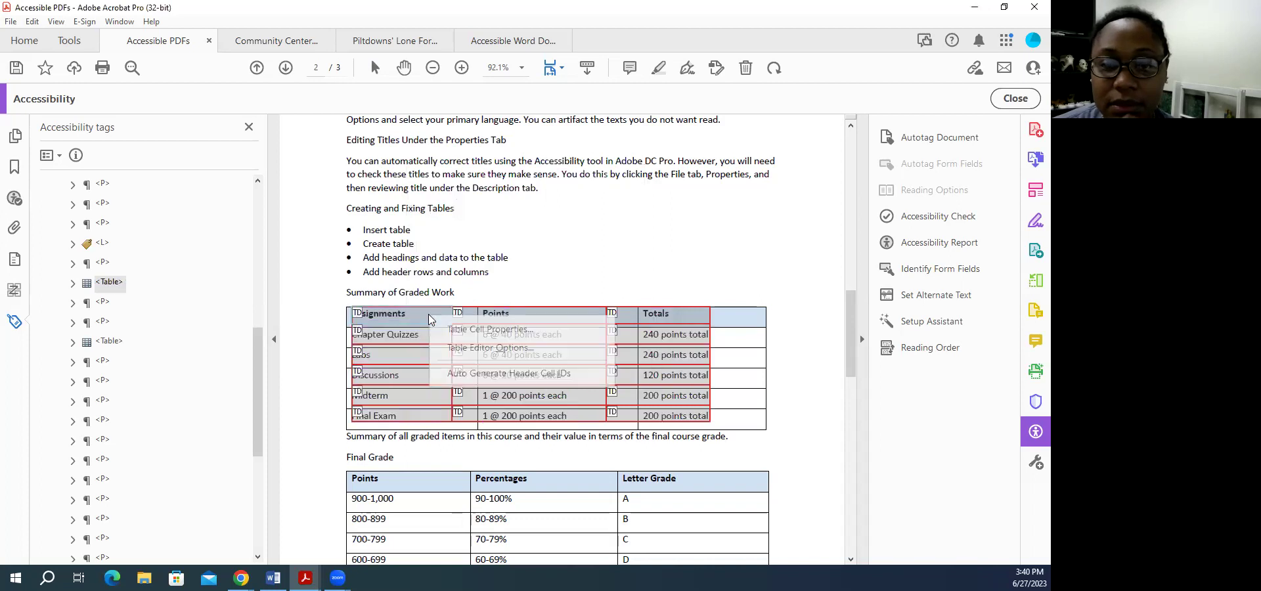
{"action": "left_click", "coordinate": [470, 348]}
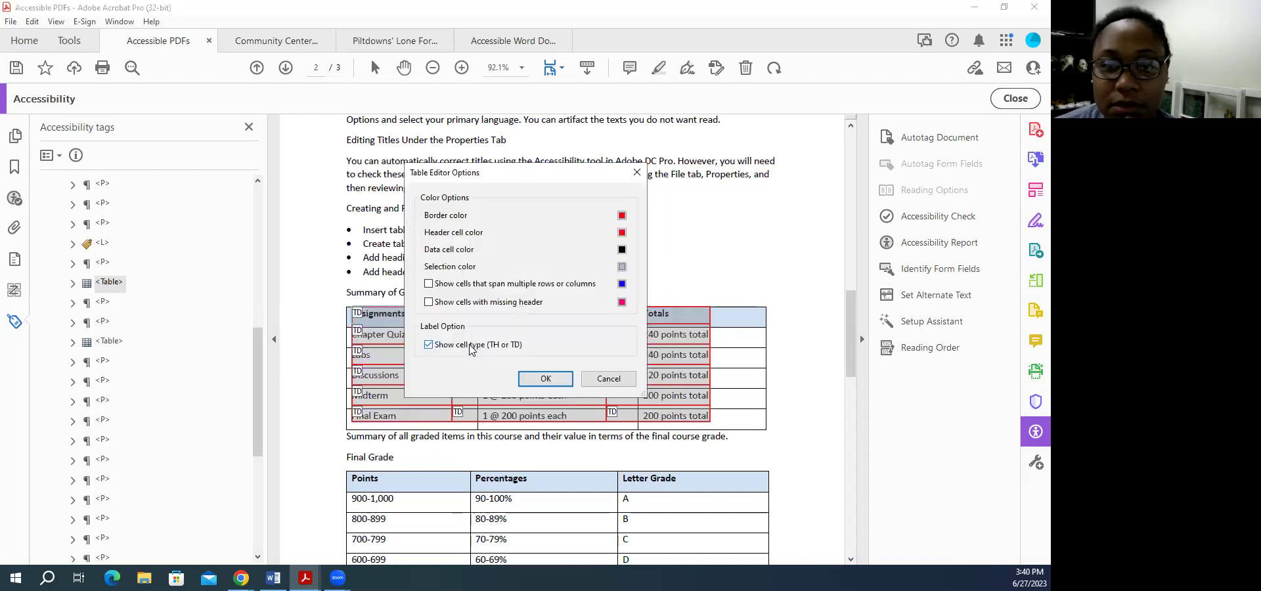
{"action": "left_click", "coordinate": [429, 302]}
{"action": "left_click", "coordinate": [541, 379]}
- Turn off the TH or TD cell type labels in the Table Editor options and leave the table editing view
{"action": "right_click", "coordinate": [411, 316]}
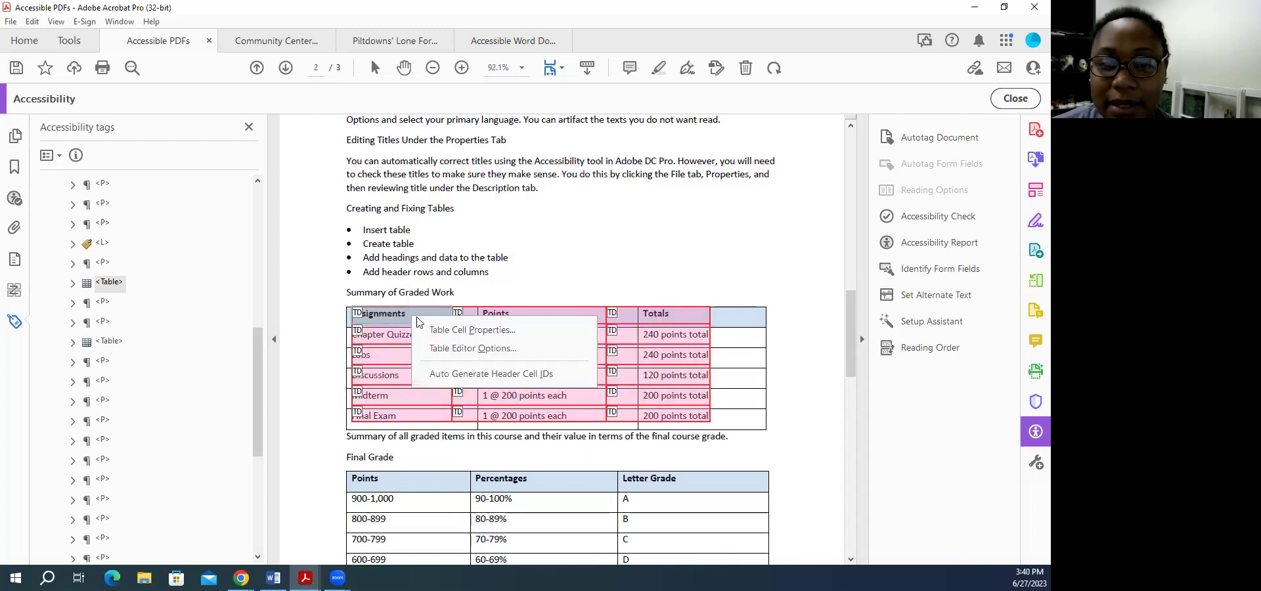
{"action": "left_click", "coordinate": [452, 348]}
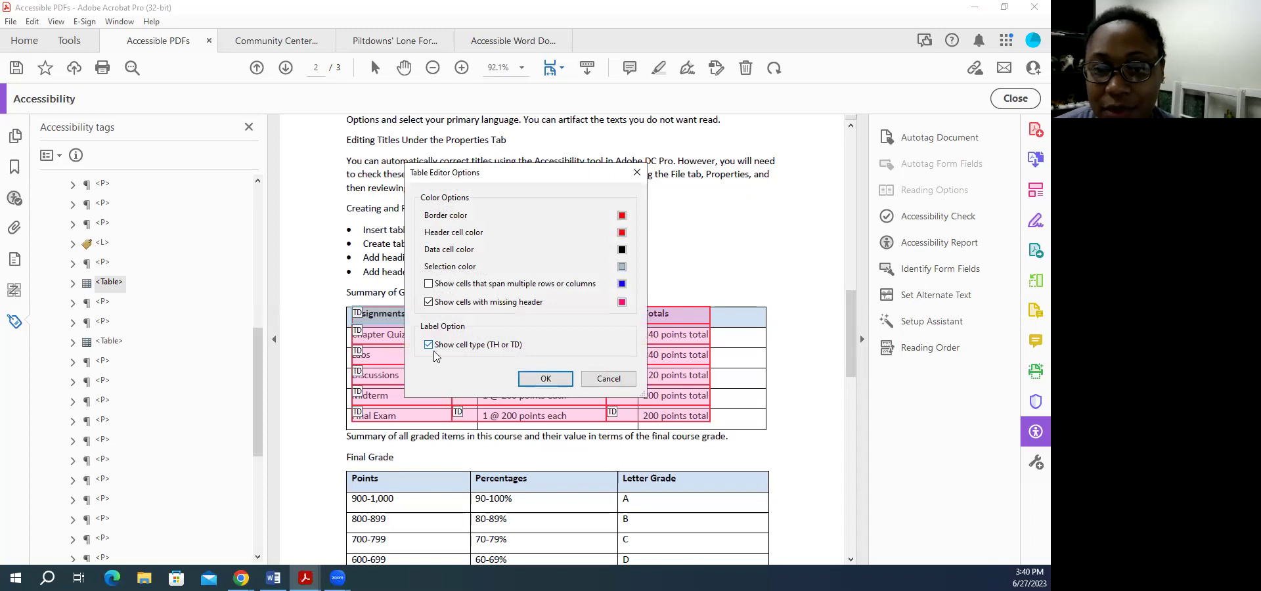
{"action": "left_click", "coordinate": [428, 344]}
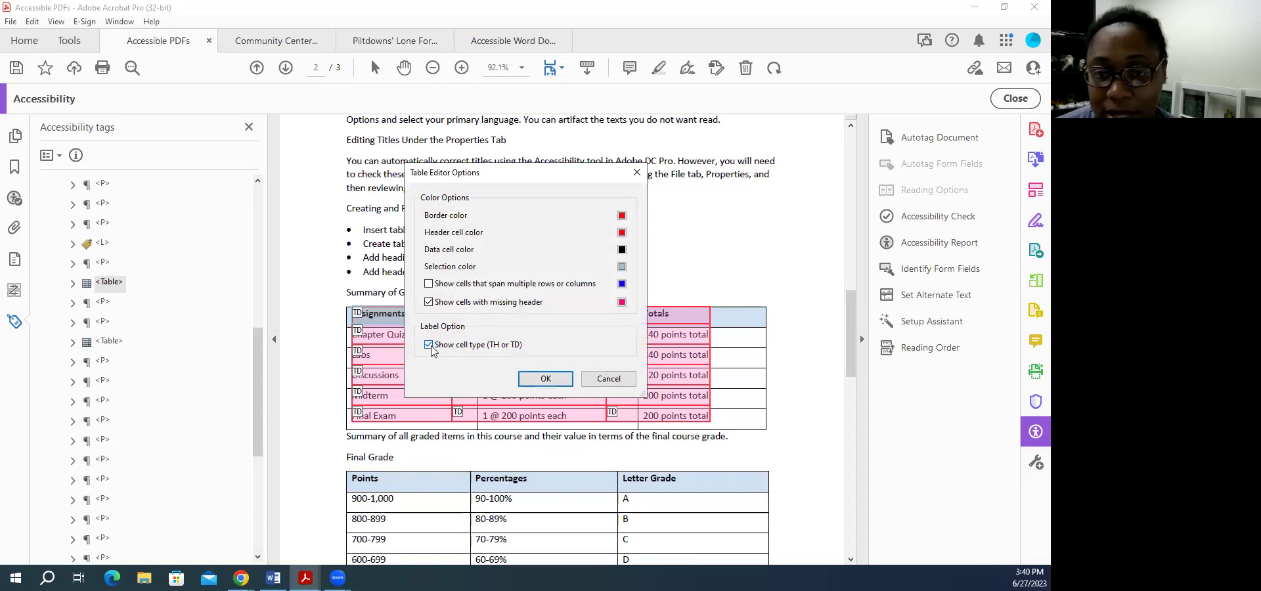
{"action": "left_click", "coordinate": [540, 379]}
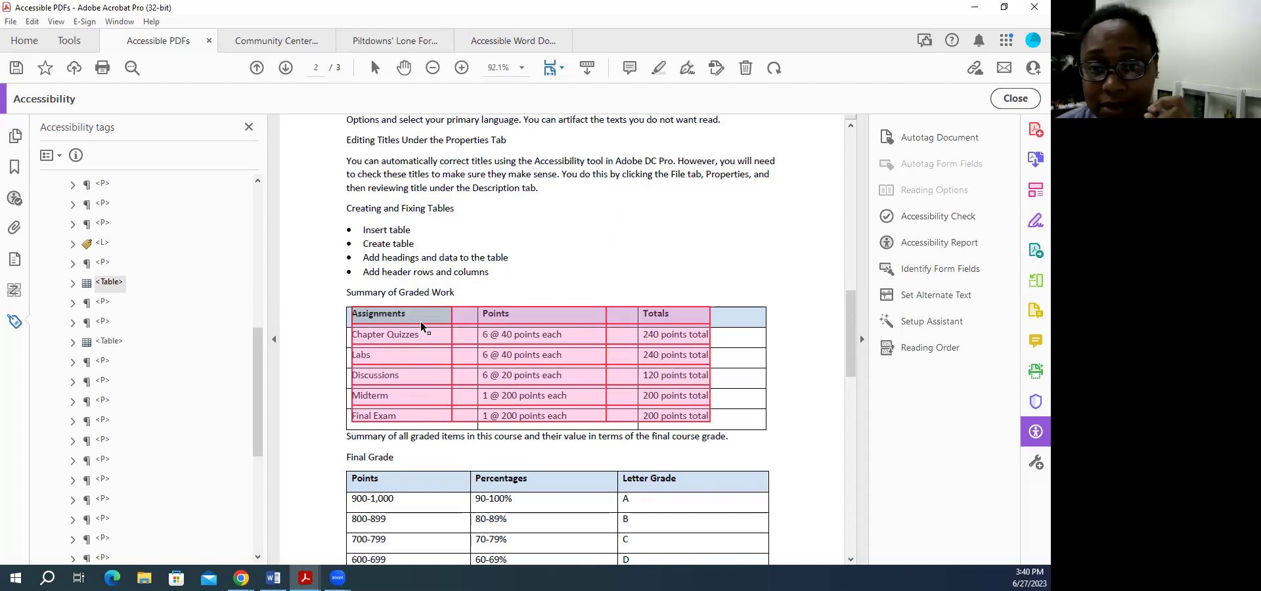
{"action": "left_click", "coordinate": [500, 280]}
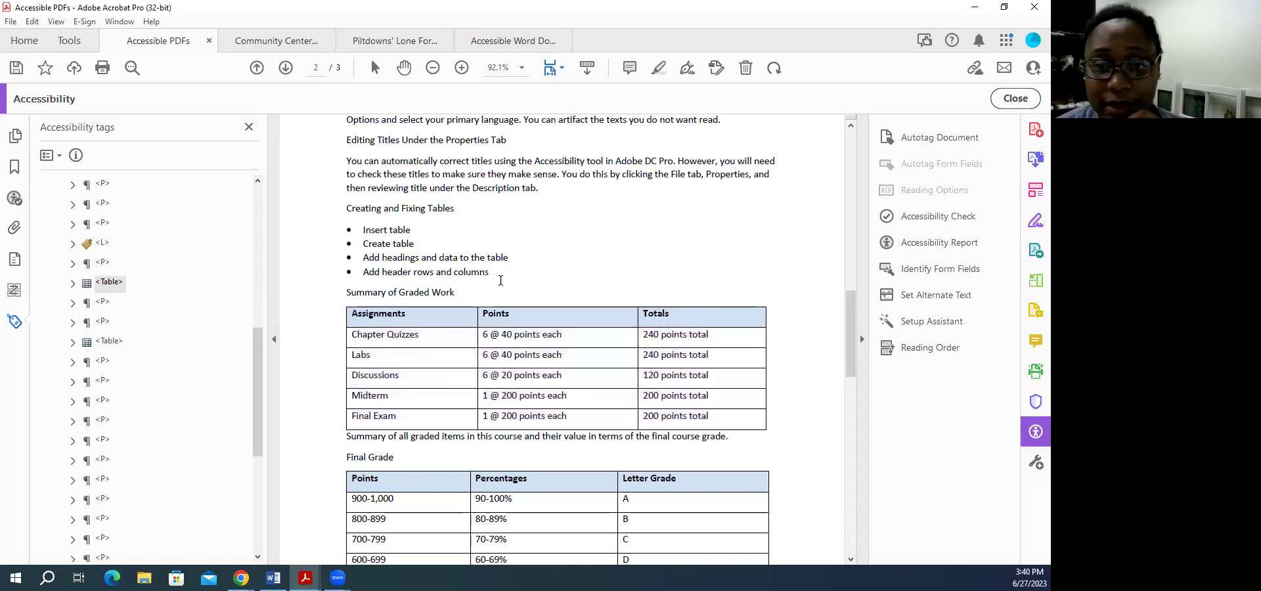
- Reopen the Summary of Graded Work table in the Table Editor and show the cell type labels (TH or TD)
{"action": "right_click", "coordinate": [107, 286]}
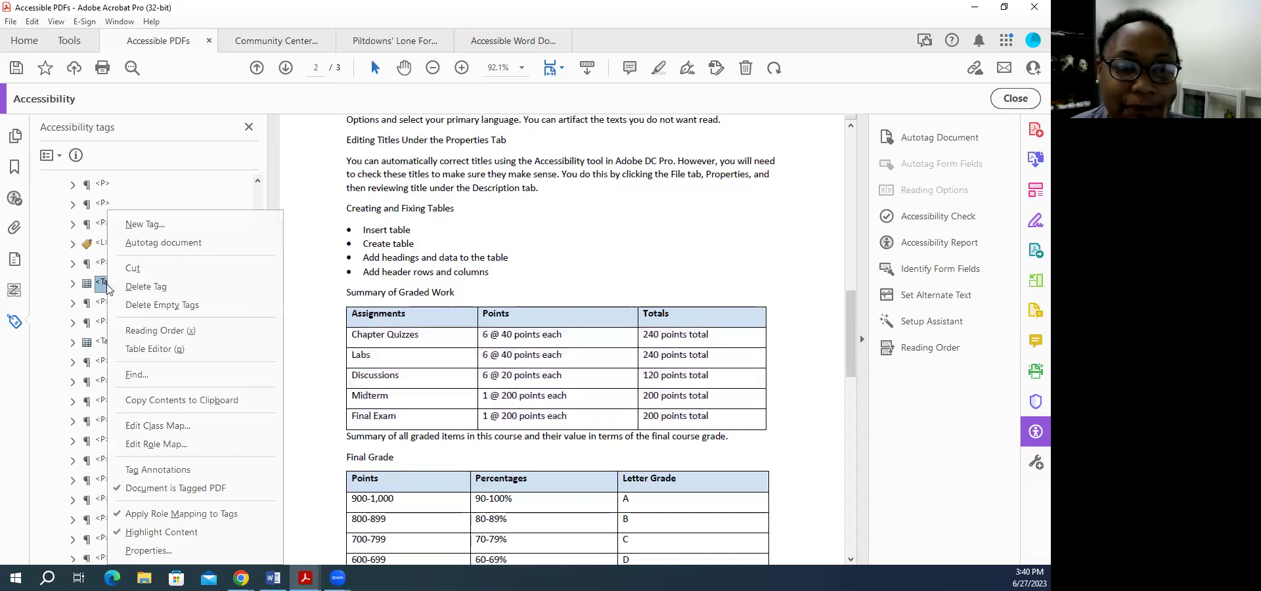
{"action": "left_click", "coordinate": [141, 348]}
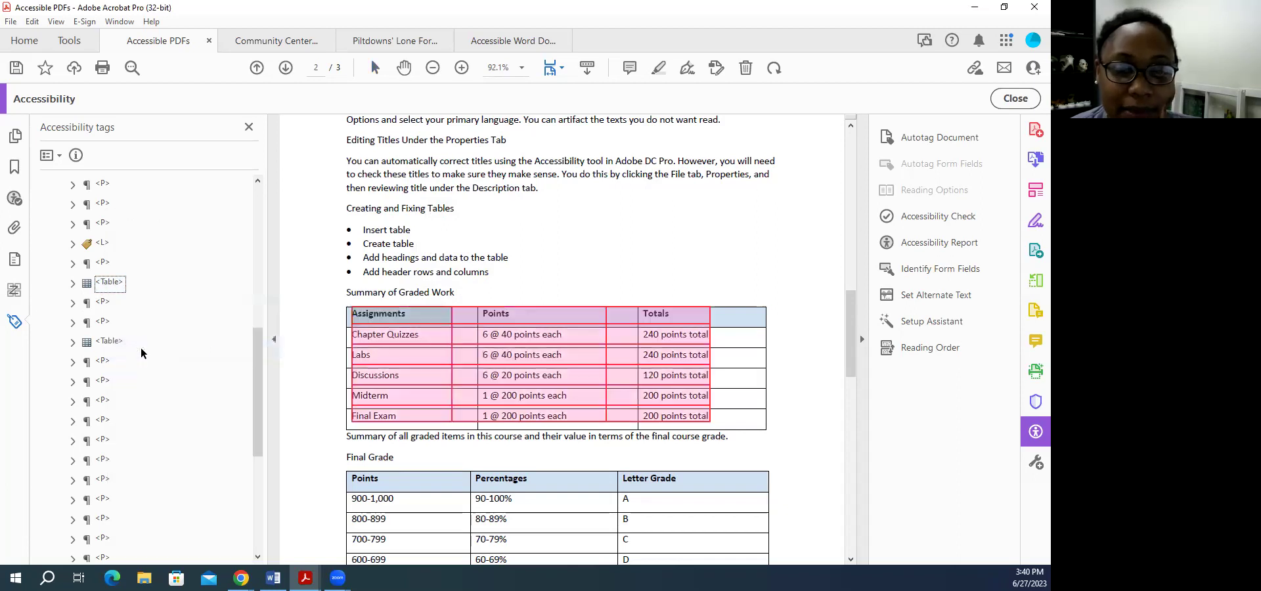
{"action": "right_click", "coordinate": [397, 320]}
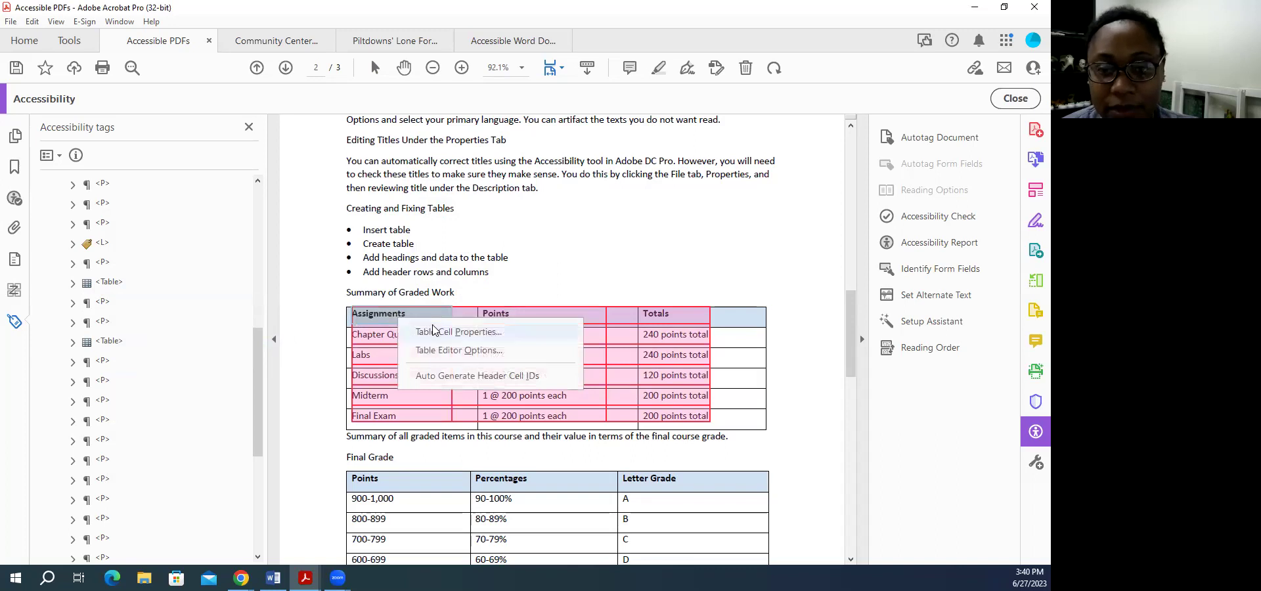
{"action": "left_click", "coordinate": [457, 351]}
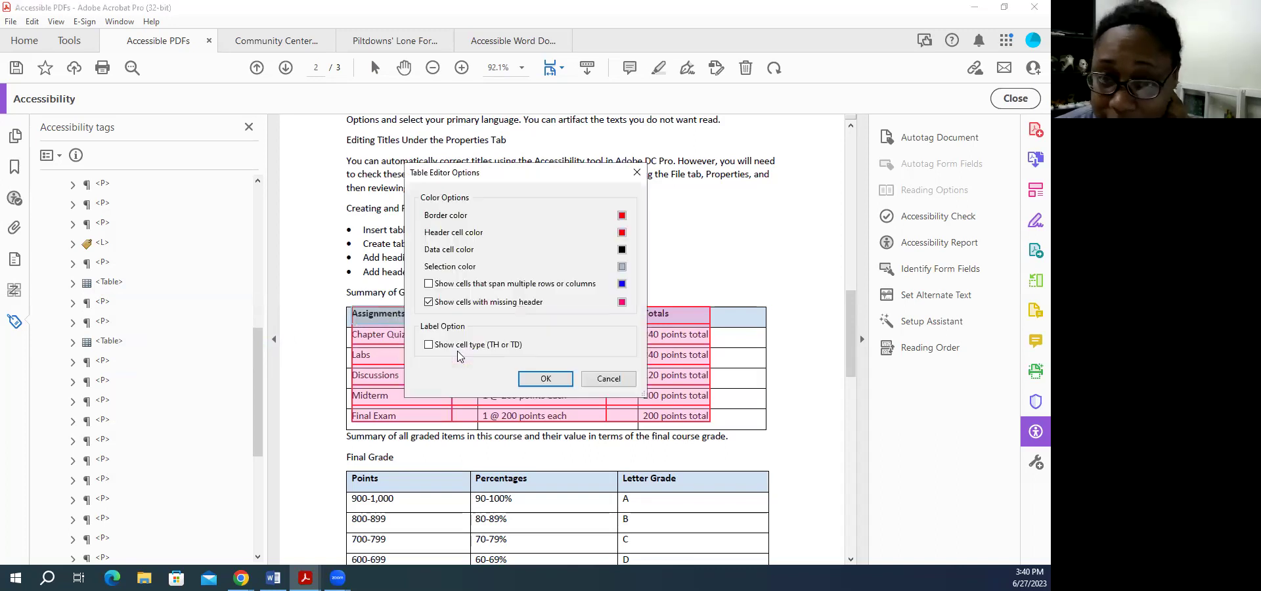
{"action": "left_click", "coordinate": [430, 346]}
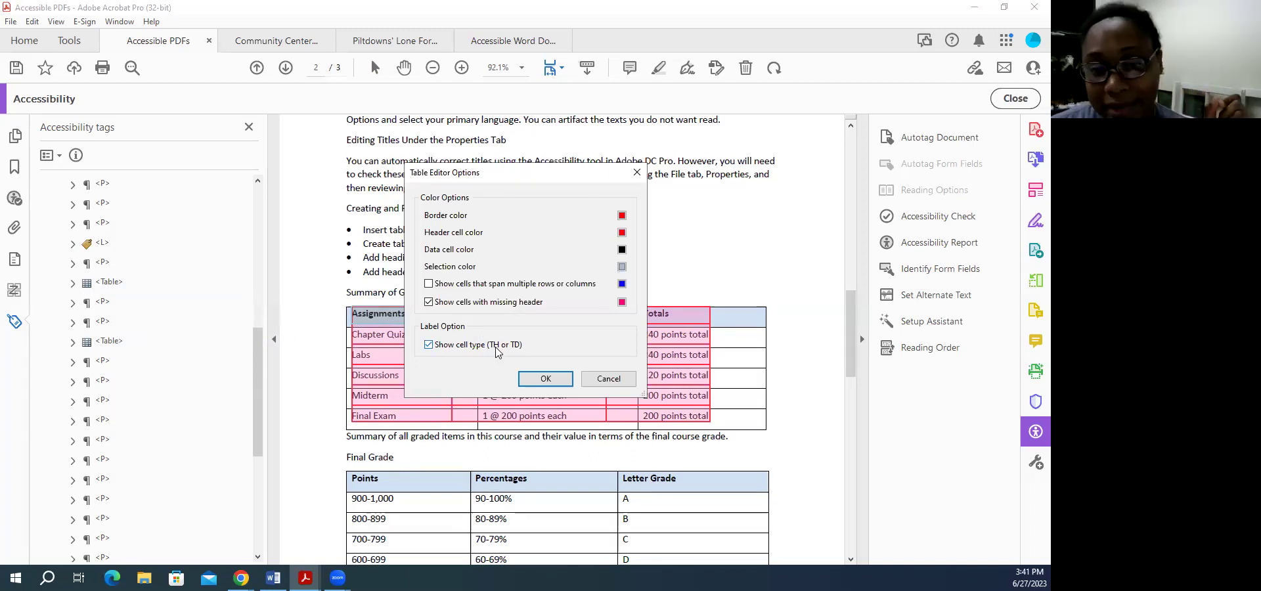
{"action": "left_click", "coordinate": [544, 380]}
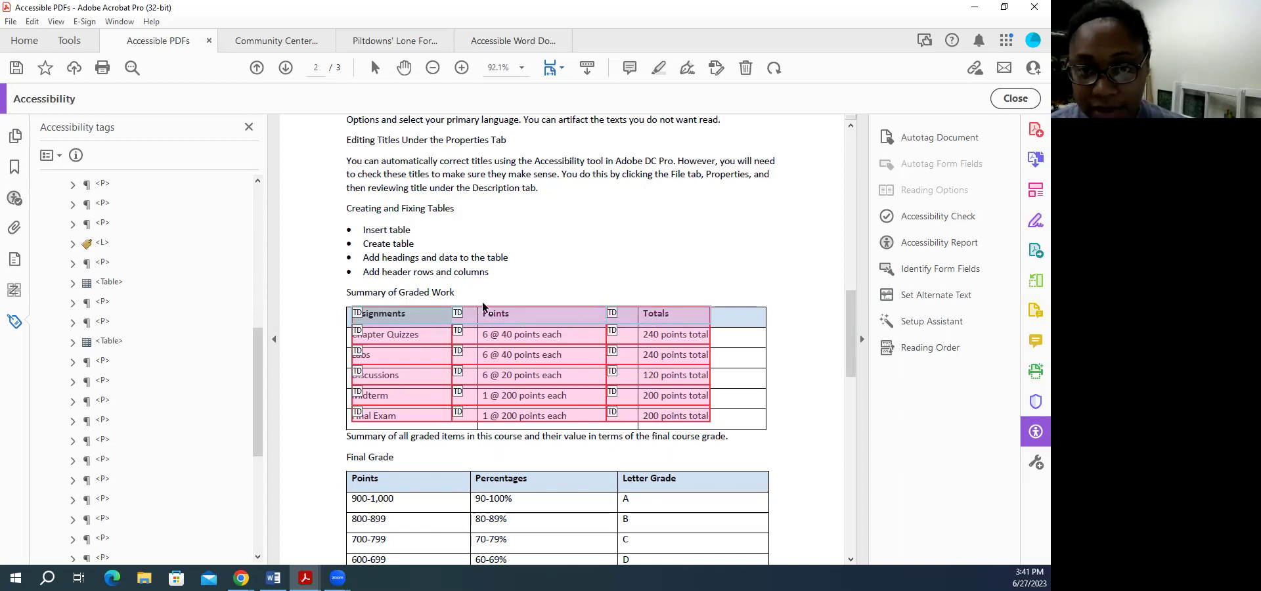
- Change the Assignments and Totals cells in the Summary of Graded Work table to header cells with Row scope
{"action": "right_click", "coordinate": [538, 314]}
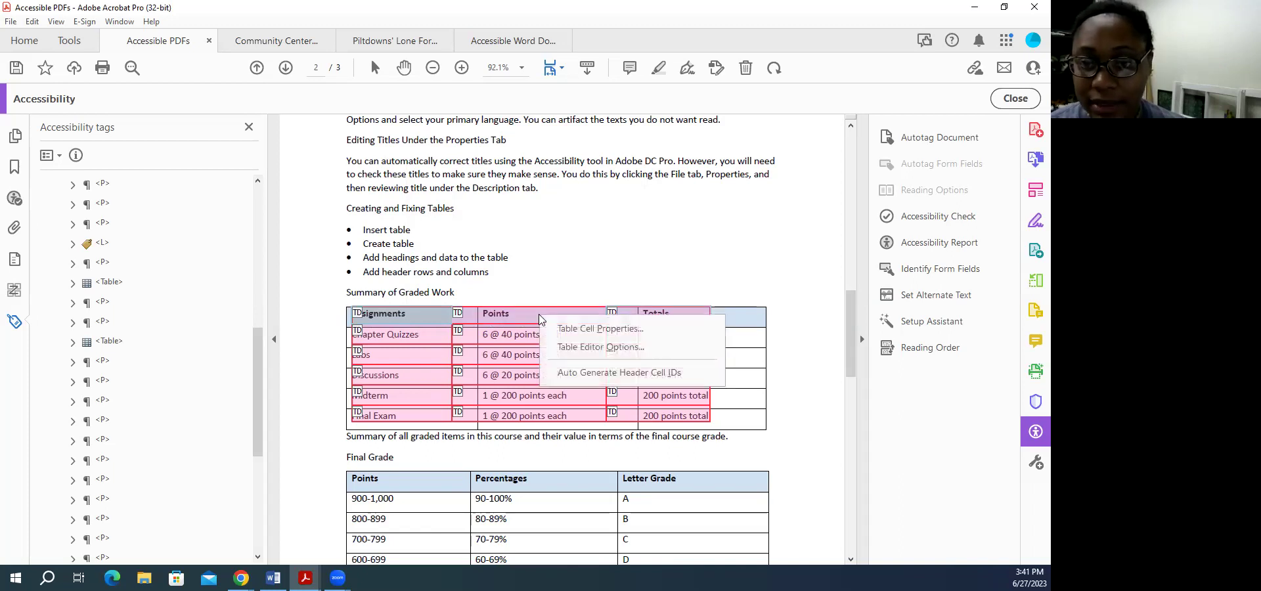
{"action": "left_click", "coordinate": [582, 332]}
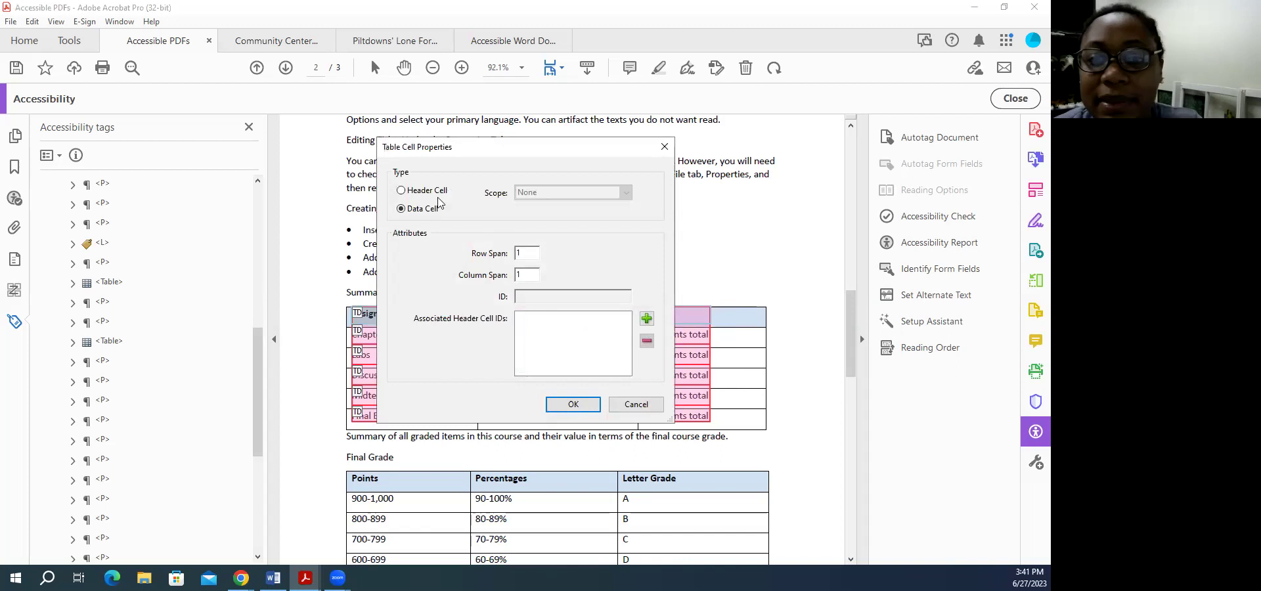
{"action": "left_click", "coordinate": [401, 191]}
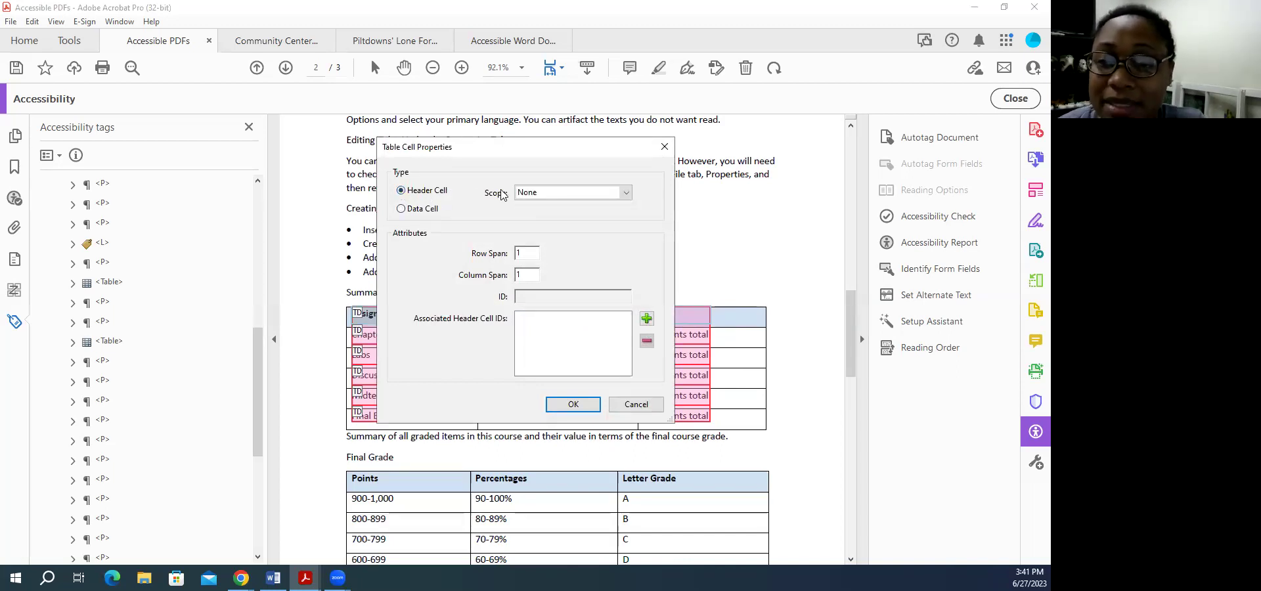
{"action": "left_click", "coordinate": [624, 195]}
{"action": "left_click", "coordinate": [613, 208]}
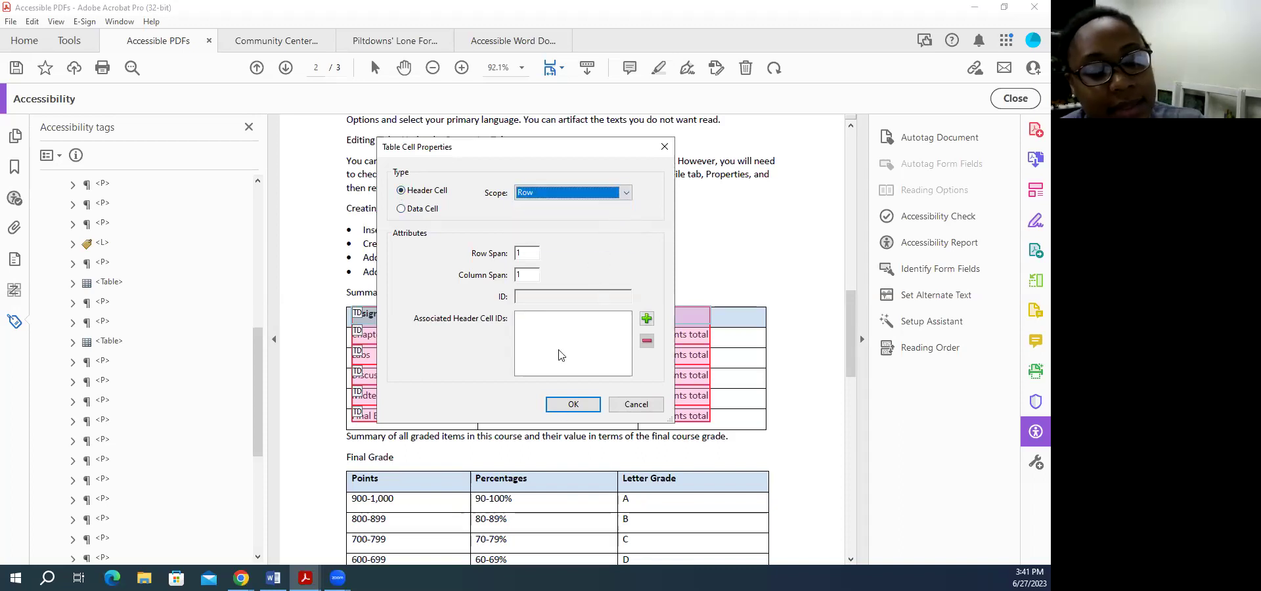
{"action": "left_click", "coordinate": [573, 404]}
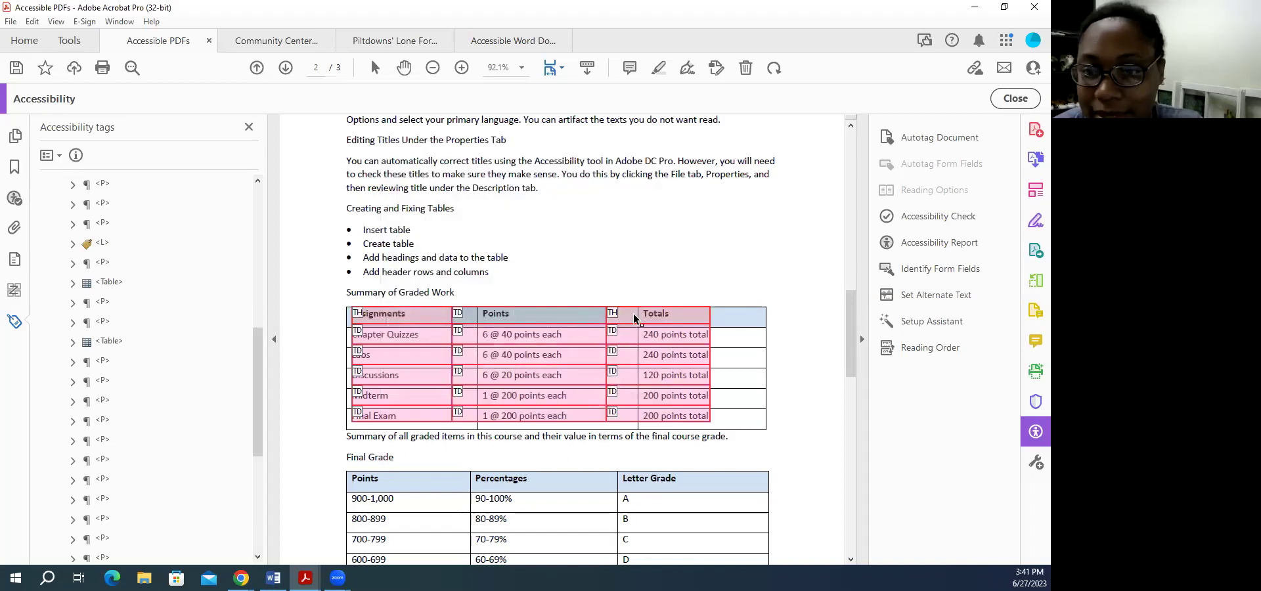
- Change the Points cell in the Summary of Graded Work table's first row to a header cell with Row scope
{"action": "right_click", "coordinate": [525, 319]}
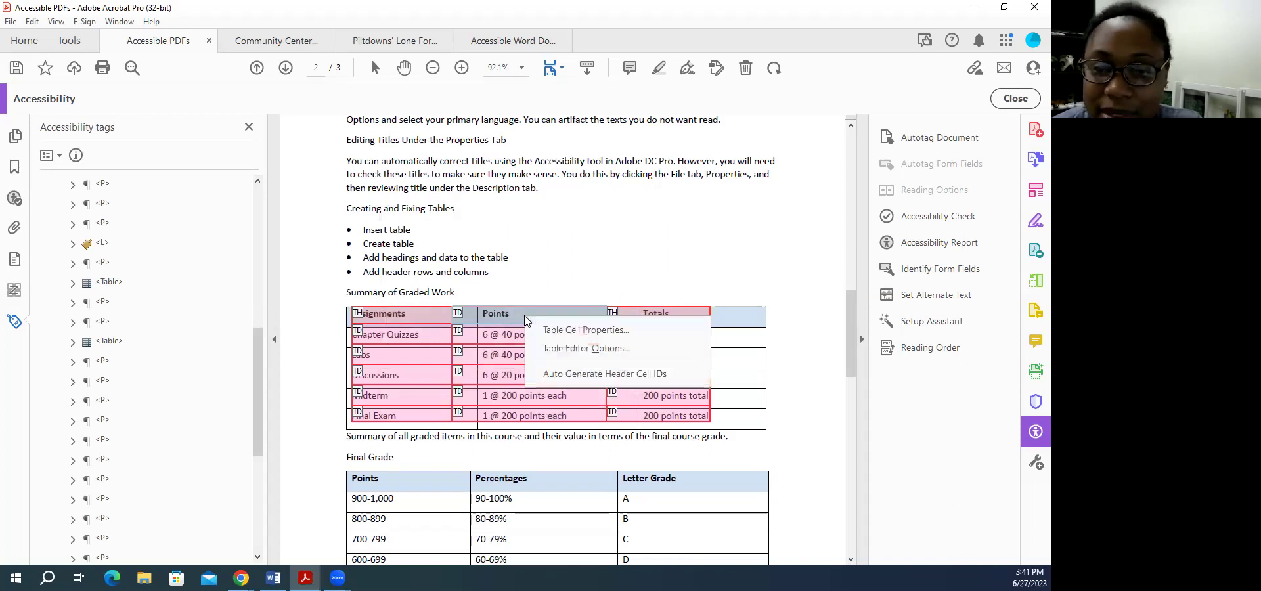
{"action": "left_click", "coordinate": [556, 332]}
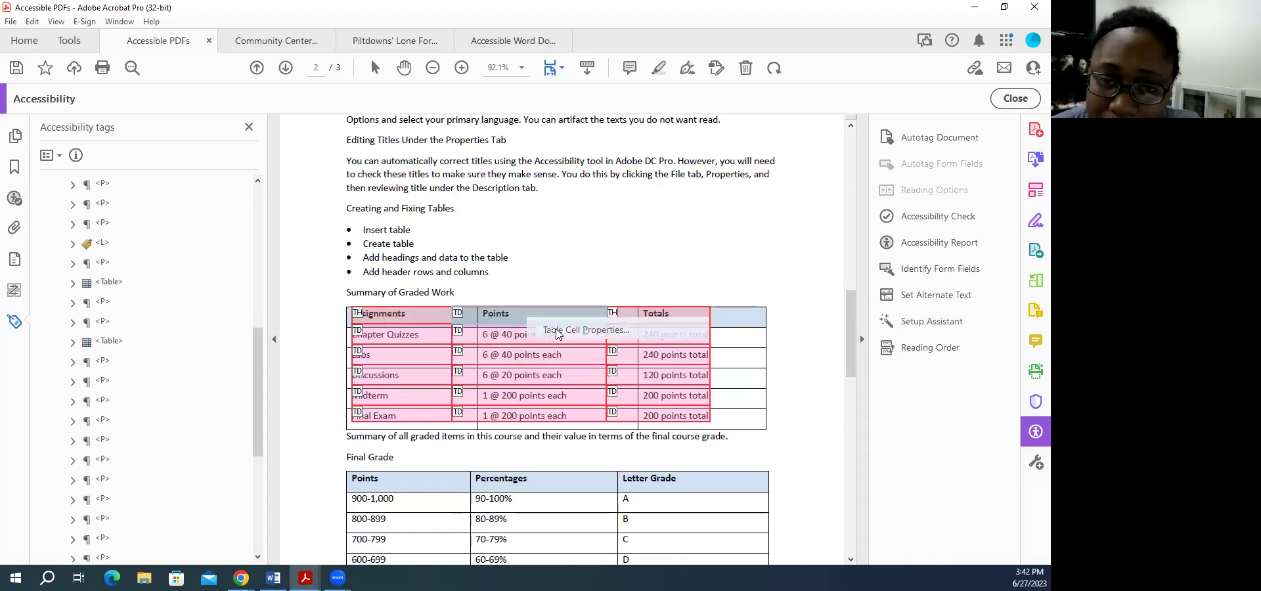
{"action": "left_click", "coordinate": [402, 191]}
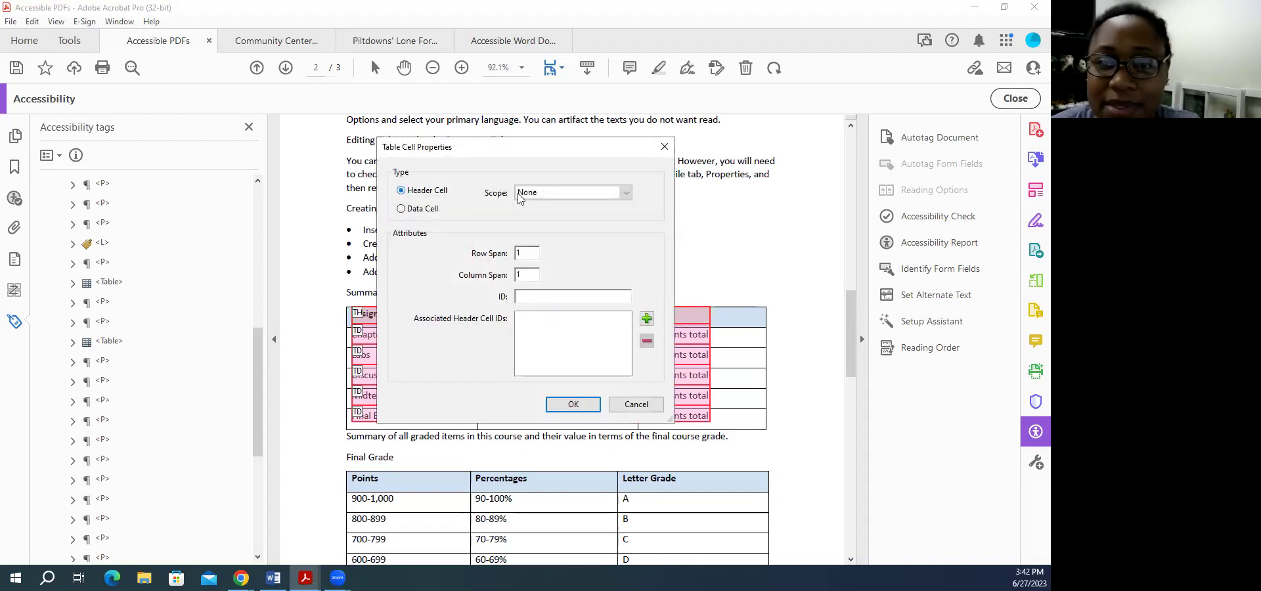
{"action": "left_click", "coordinate": [625, 191]}
{"action": "left_click", "coordinate": [572, 207]}
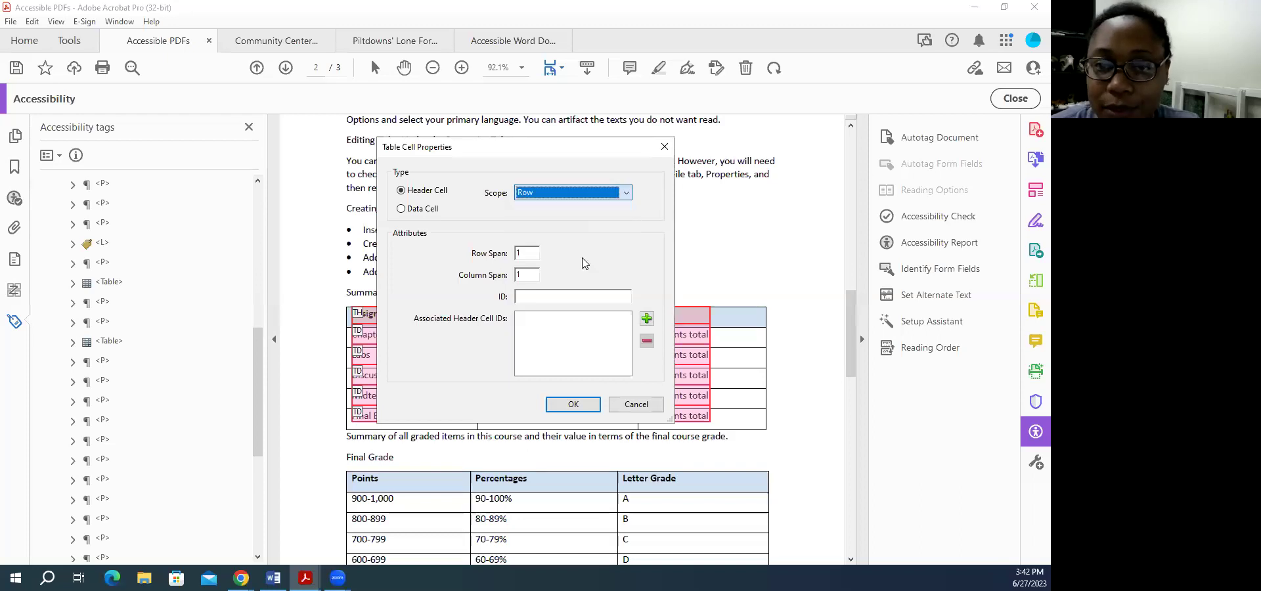
{"action": "left_click", "coordinate": [578, 404]}
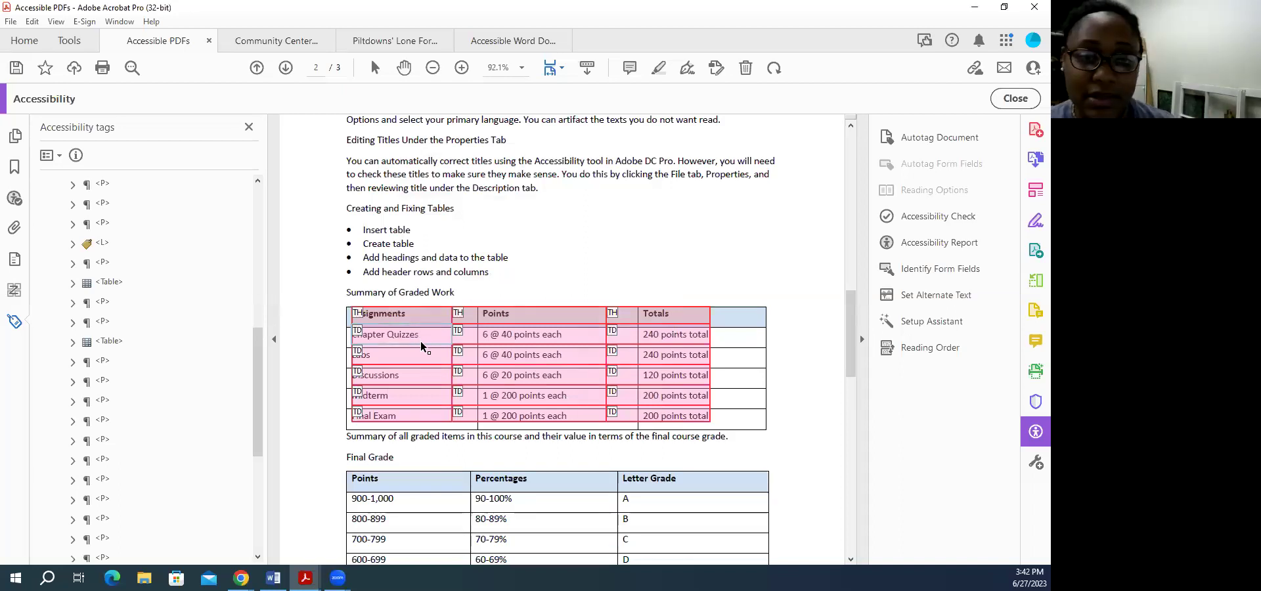
- Change the Chapter Quizzes, Labs, Discussions and Final Exam cells in the Summary of Graded Work table to header cells with Column scope
{"action": "left_click_drag", "start_coordinate": [417, 356], "coordinate": [404, 419]}
{"action": "right_click", "coordinate": [407, 397]}
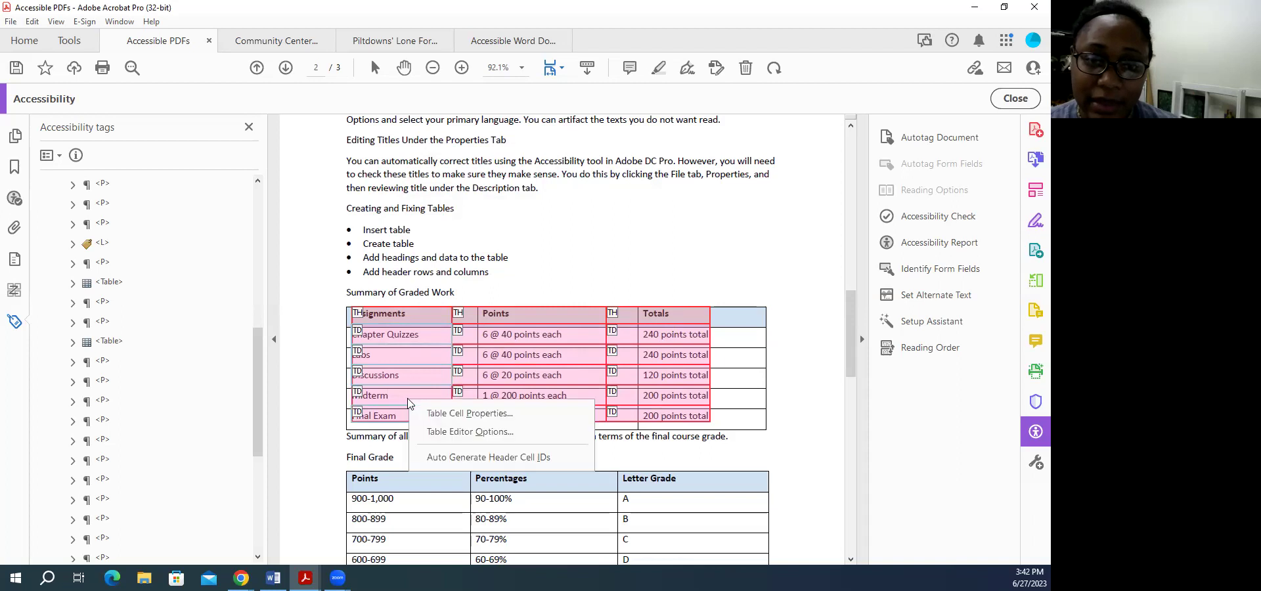
{"action": "left_click", "coordinate": [452, 418]}
{"action": "left_click", "coordinate": [401, 191]}
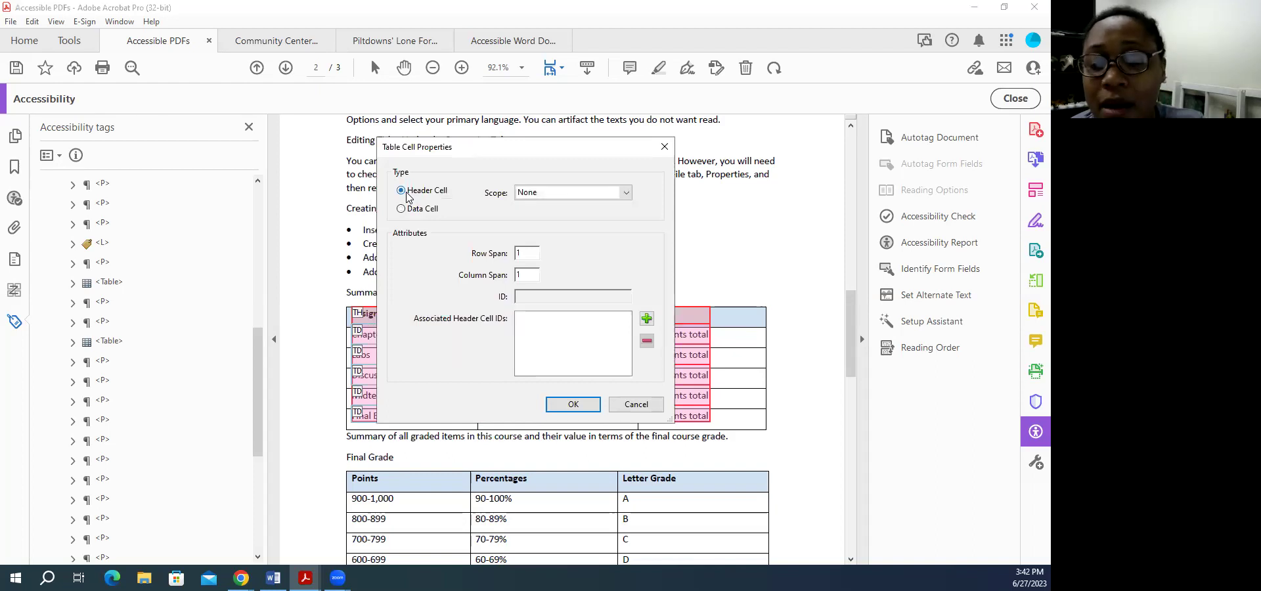
{"action": "left_click", "coordinate": [627, 193]}
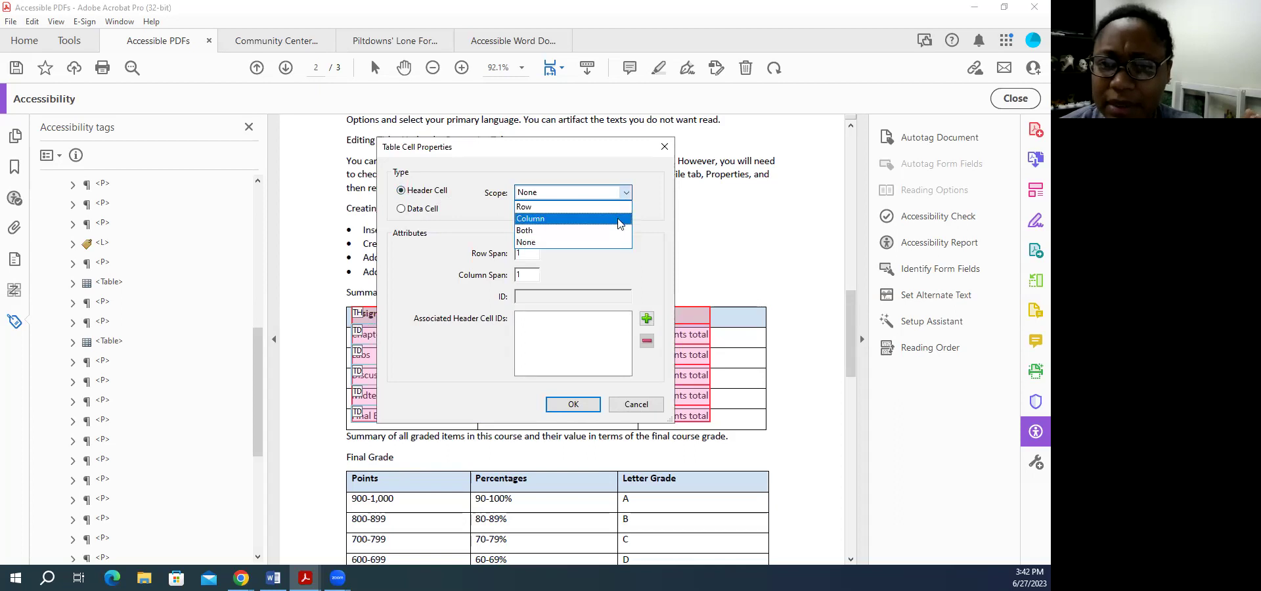
{"action": "left_click", "coordinate": [617, 219]}
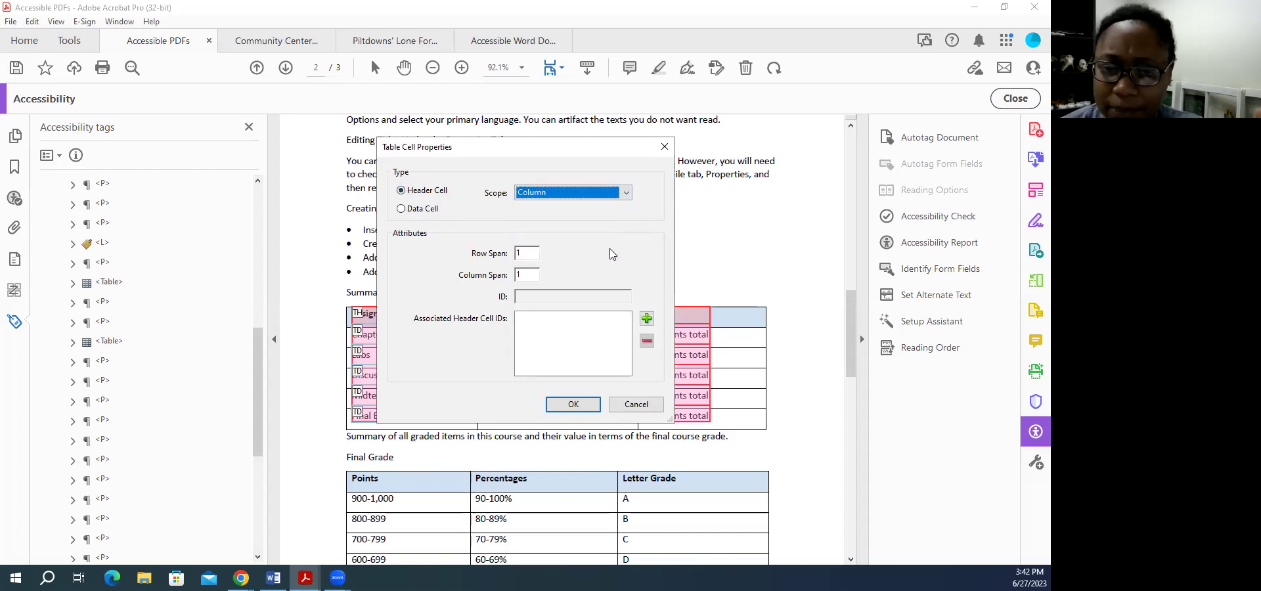
{"action": "left_click", "coordinate": [573, 404]}
- Change the Midterm cell in the Summary of Graded Work table to a header cell with Column scope
{"action": "left_click", "coordinate": [363, 396]}
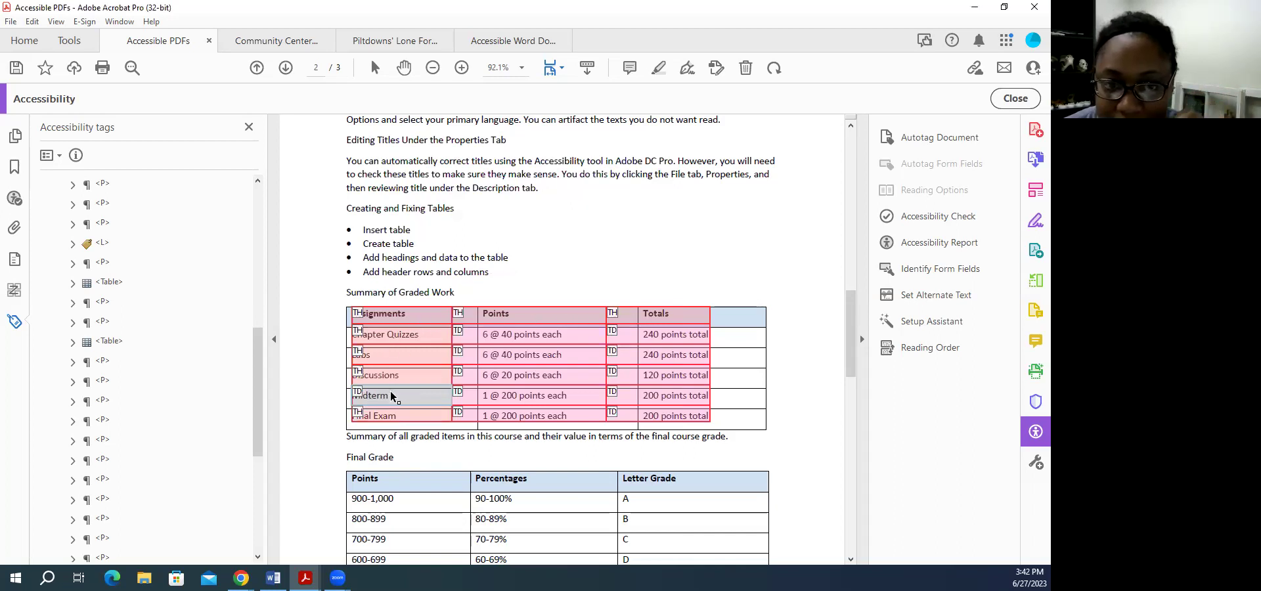
{"action": "right_click", "coordinate": [376, 403]}
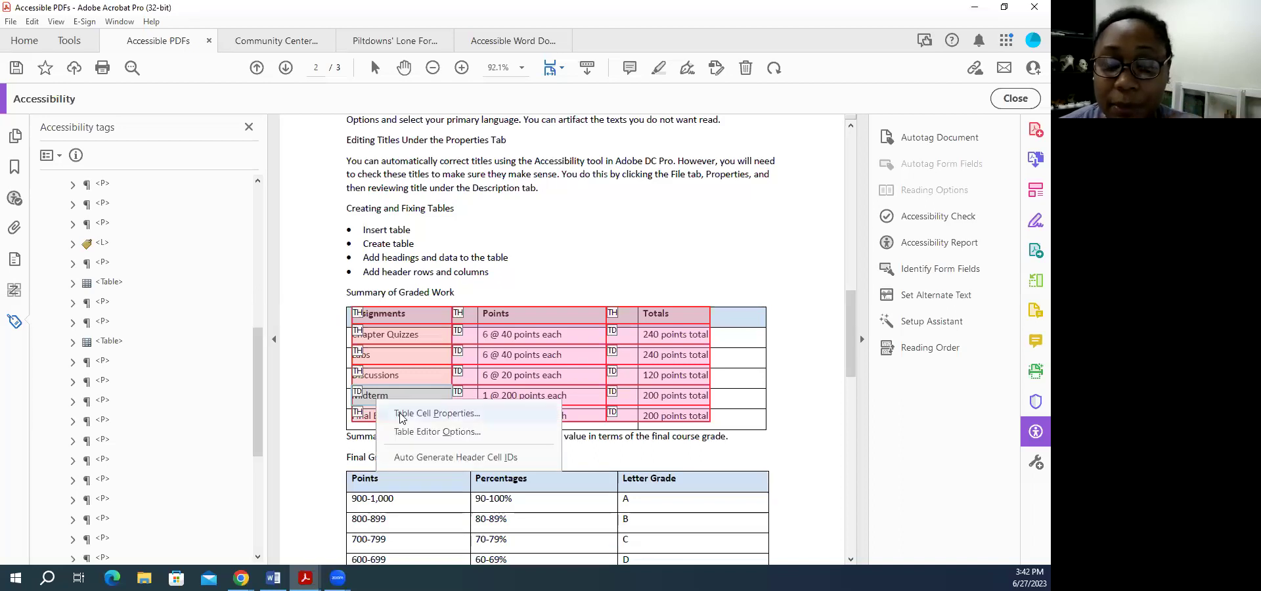
{"action": "left_click", "coordinate": [402, 414]}
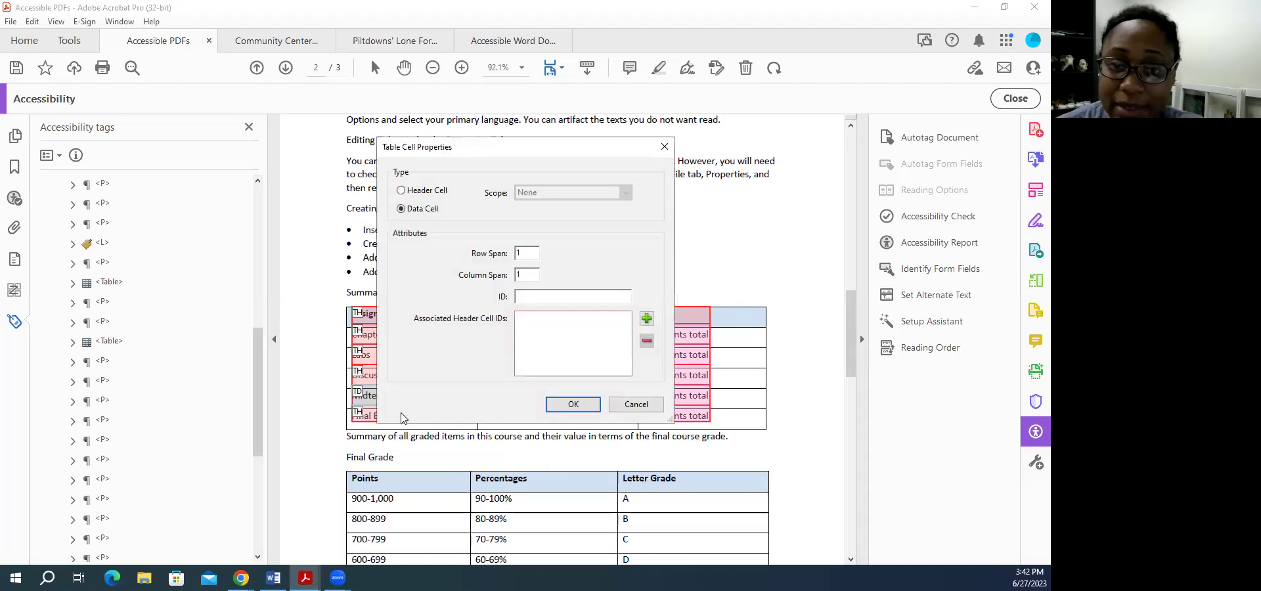
{"action": "left_click", "coordinate": [401, 190]}
{"action": "left_click", "coordinate": [627, 193]}
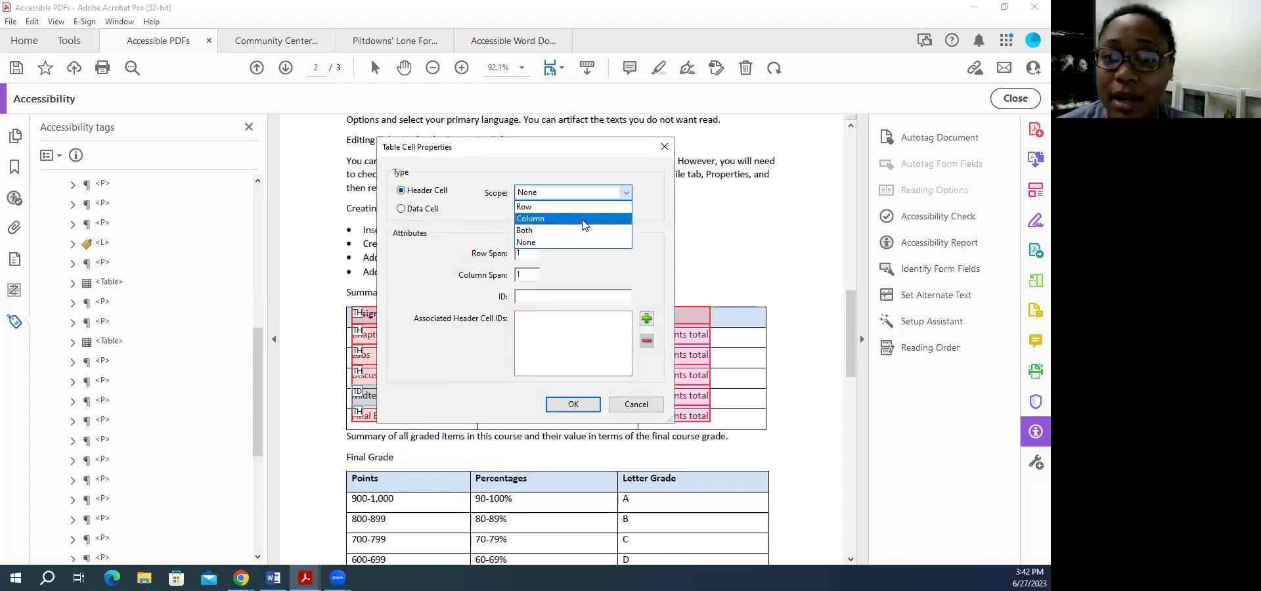
{"action": "left_click", "coordinate": [585, 225]}
{"action": "left_click", "coordinate": [578, 403]}
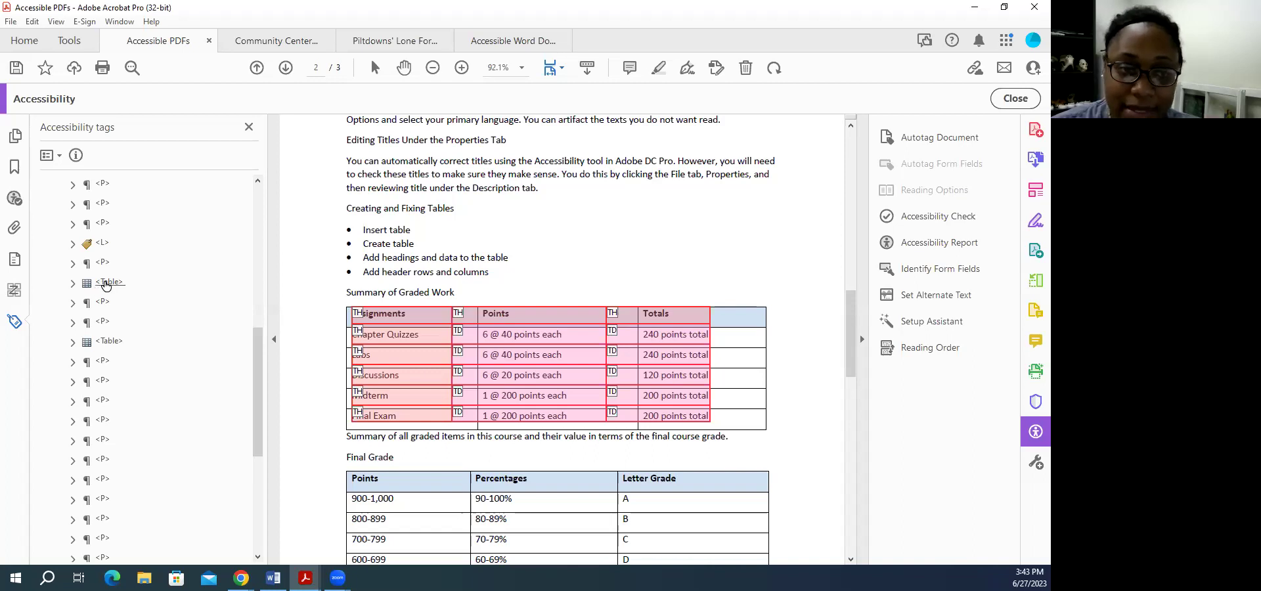
- Give the first table's tag the title "Summary of Graded Work" and leave the table editing view
{"action": "right_click", "coordinate": [106, 285]}
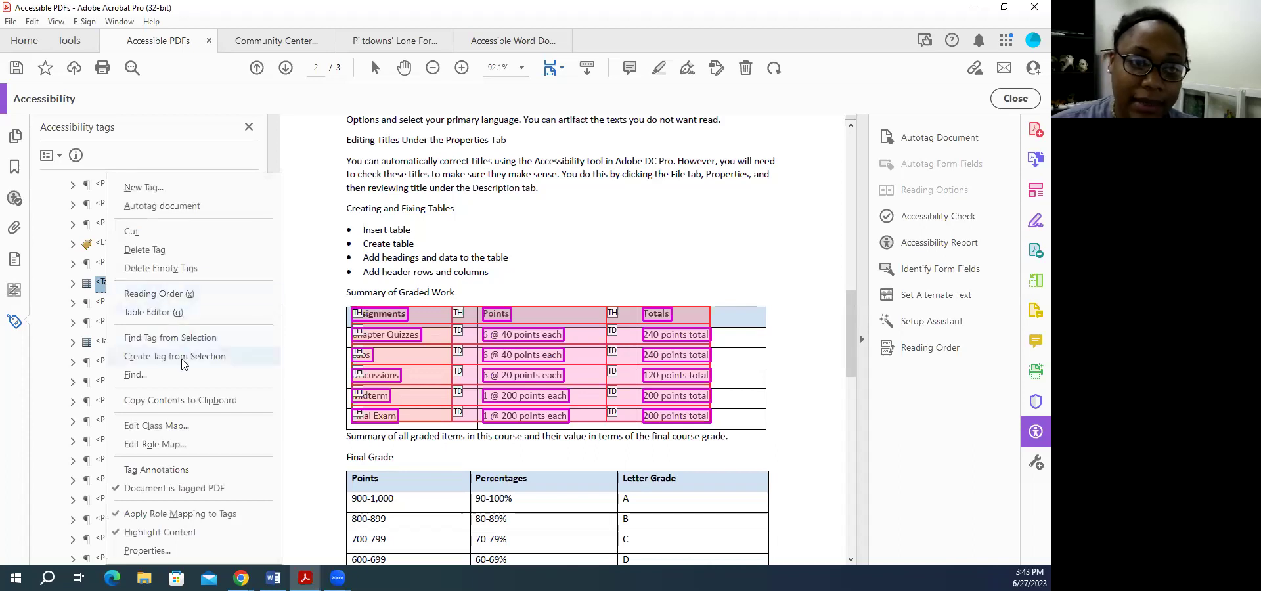
{"action": "left_click", "coordinate": [163, 551]}
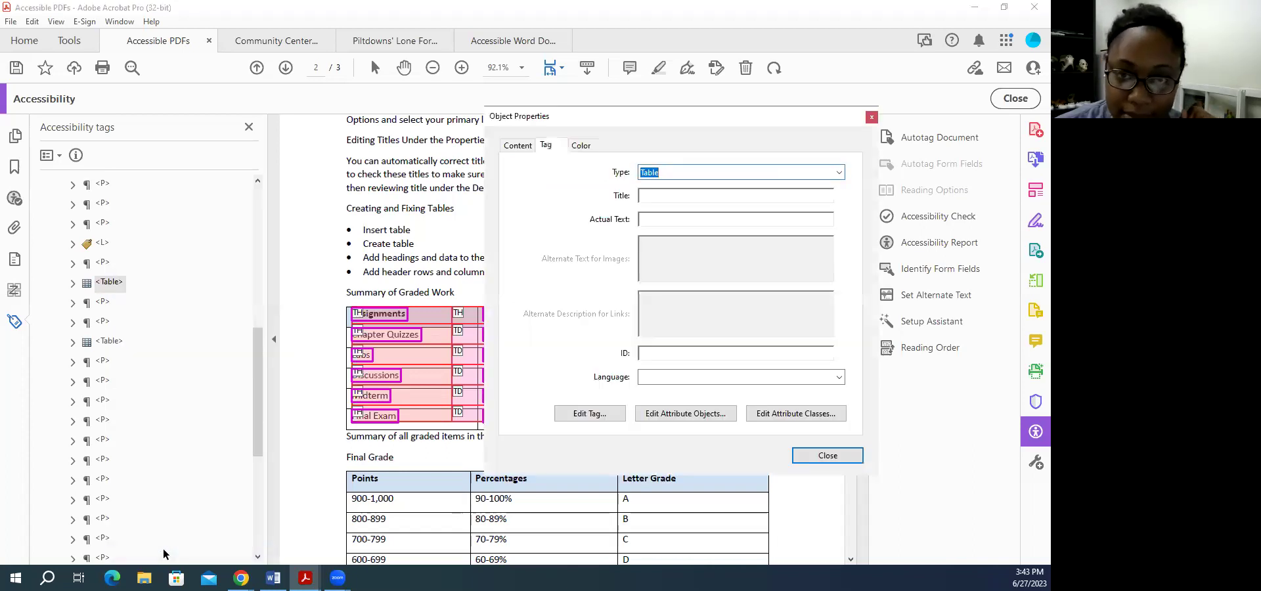
{"action": "left_click", "coordinate": [665, 193]}
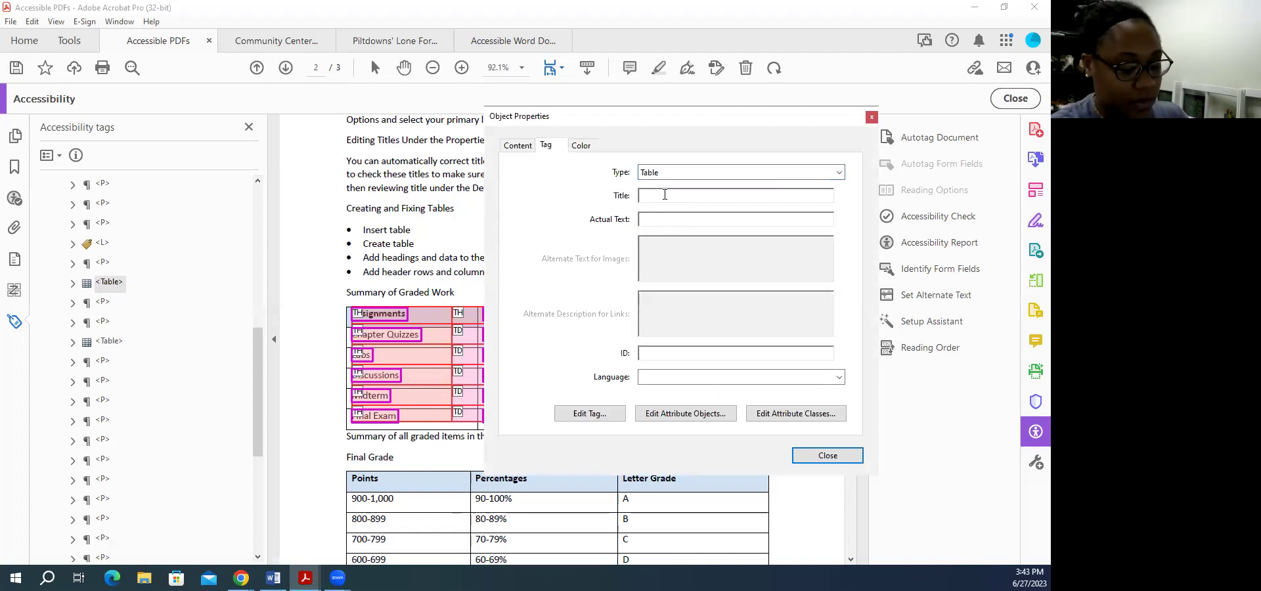
{"action": "type", "text": "Summary of Graded Work"}
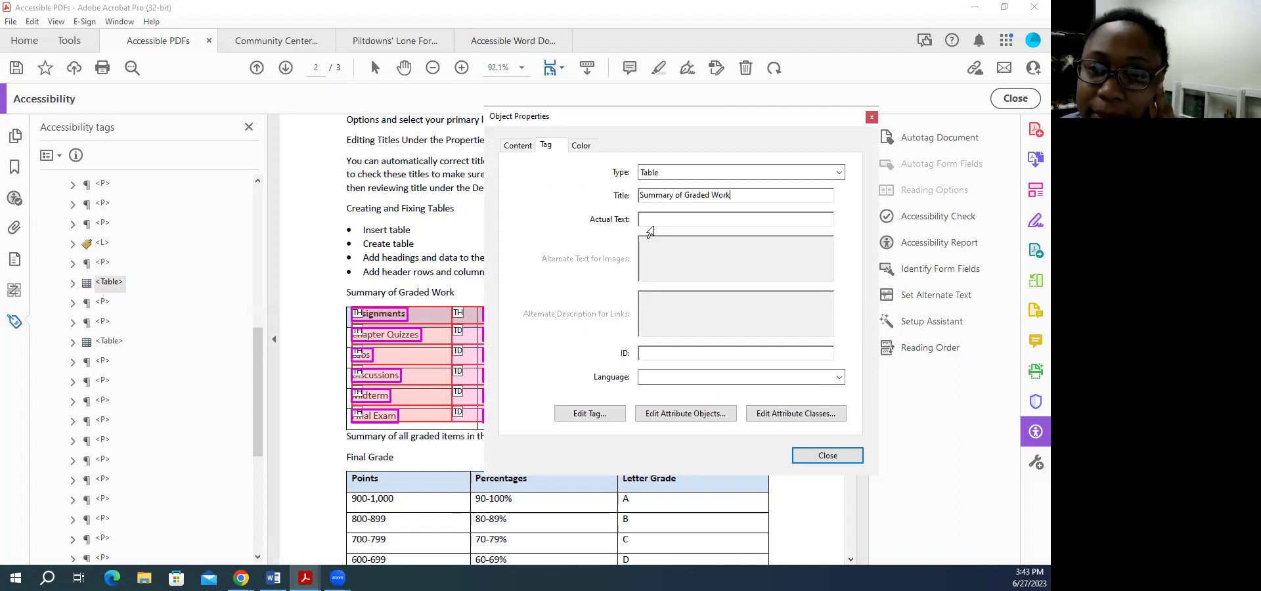
{"action": "left_click", "coordinate": [521, 149]}
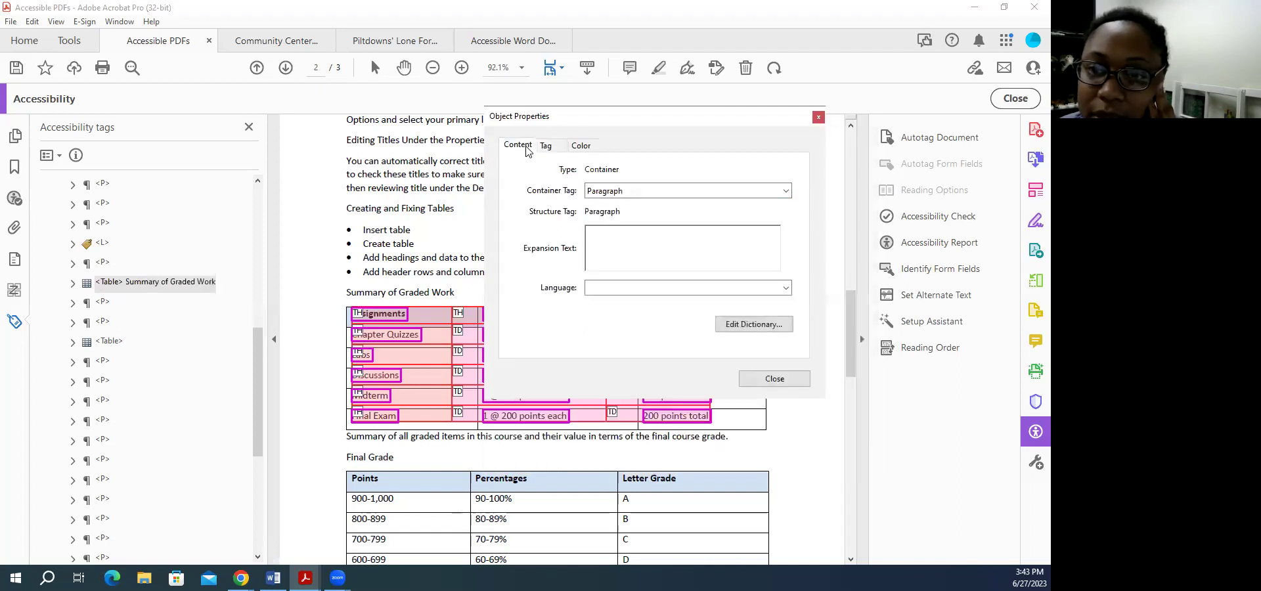
{"action": "left_click", "coordinate": [552, 146]}
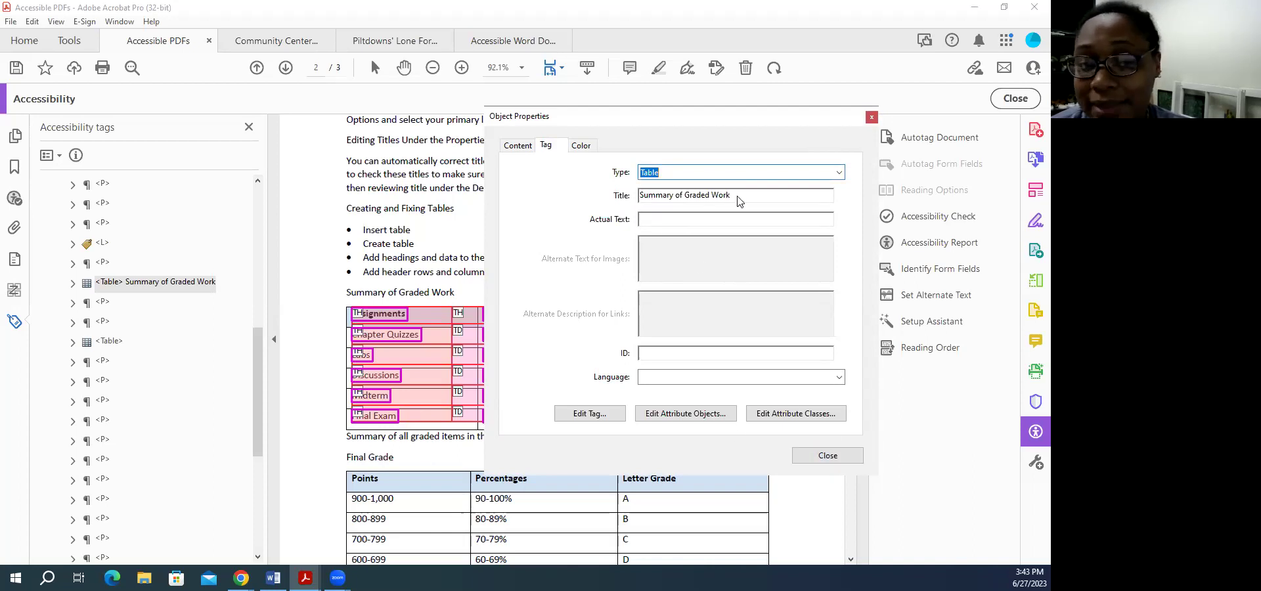
{"action": "left_click", "coordinate": [826, 454]}
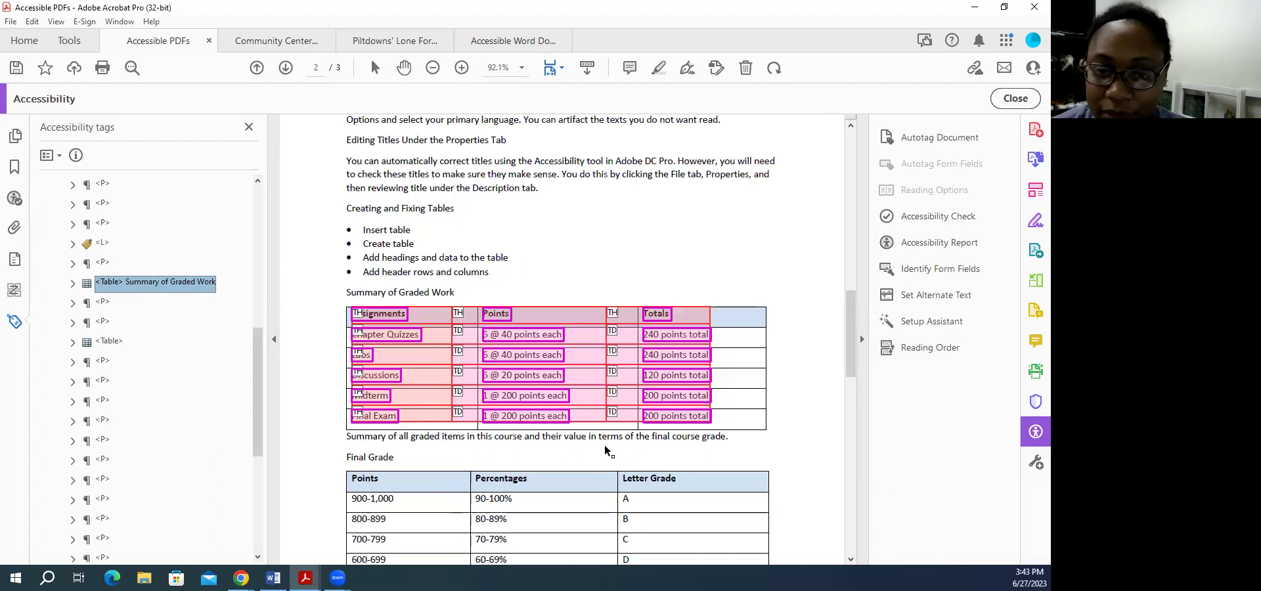
{"action": "left_click", "coordinate": [346, 435]}
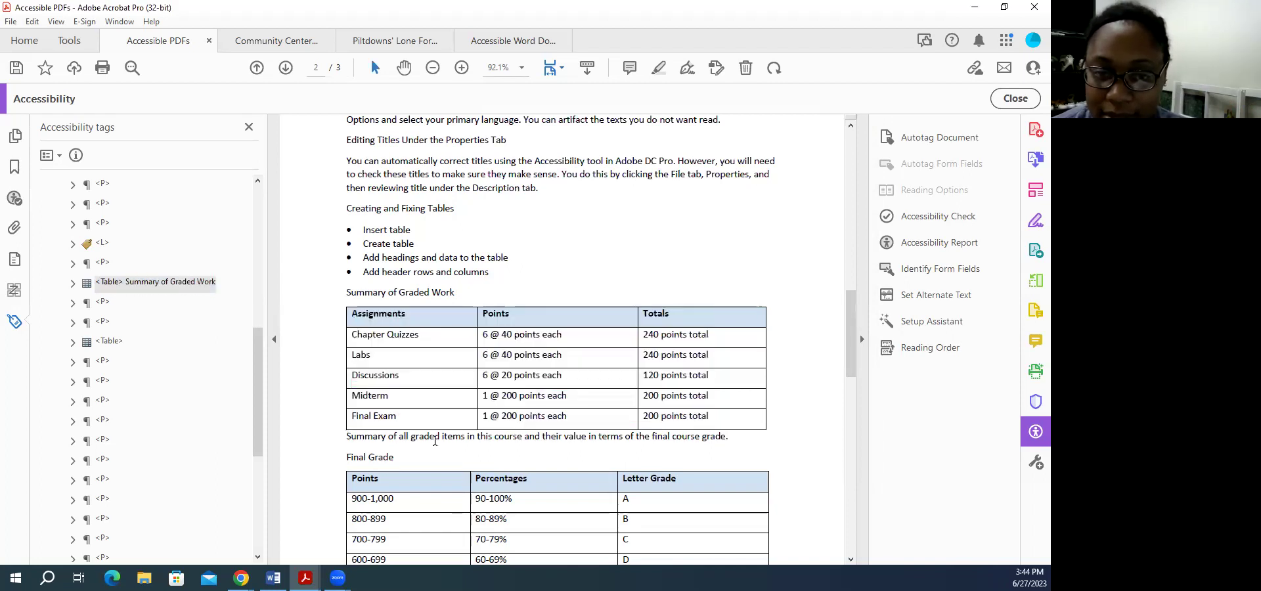
{"action": "left_click_drag", "start_coordinate": [728, 437], "coordinate": [346, 437]}
{"action": "right_click", "coordinate": [374, 431]}
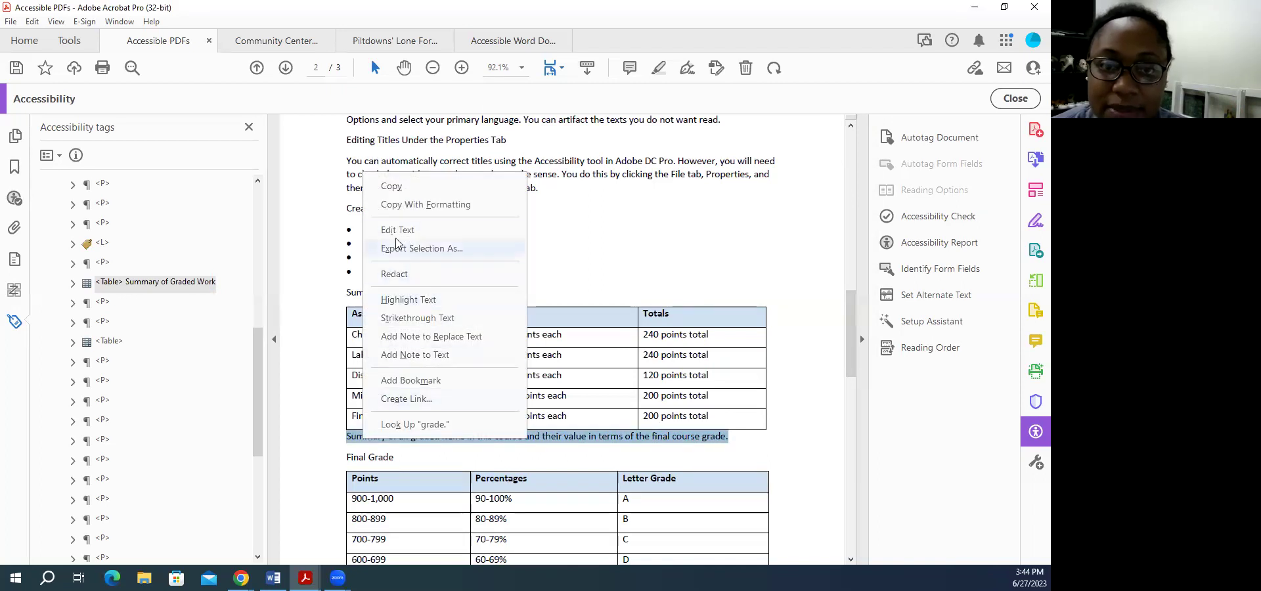
{"action": "left_click", "coordinate": [392, 186]}
{"action": "right_click", "coordinate": [108, 285]}
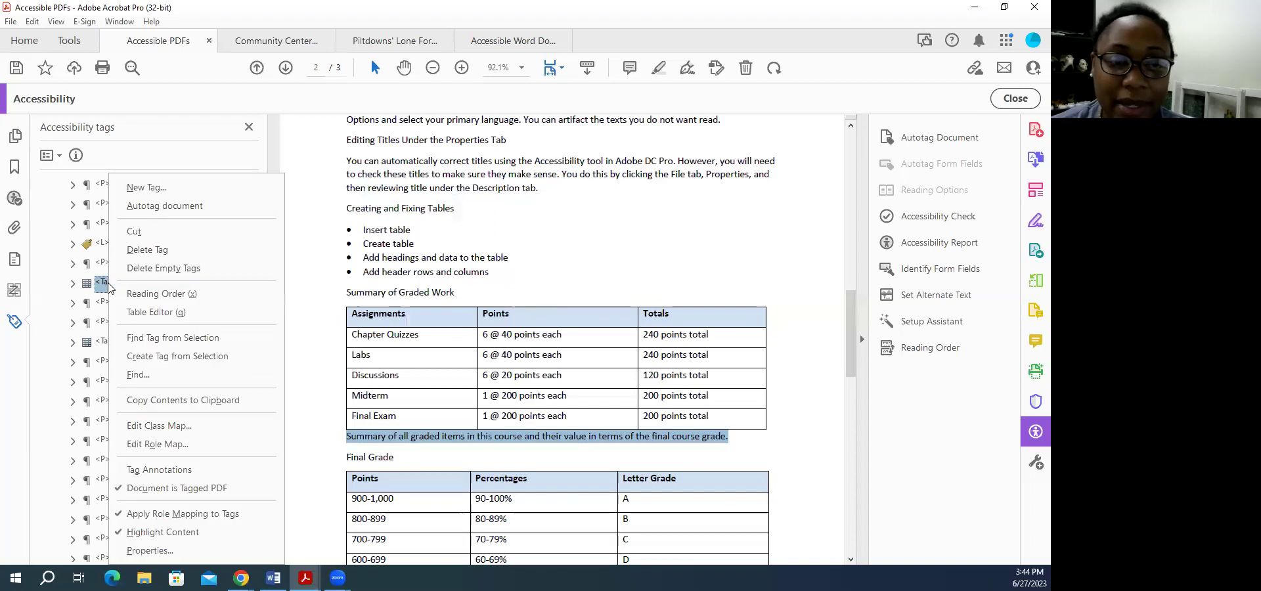
{"action": "left_click", "coordinate": [146, 551]}
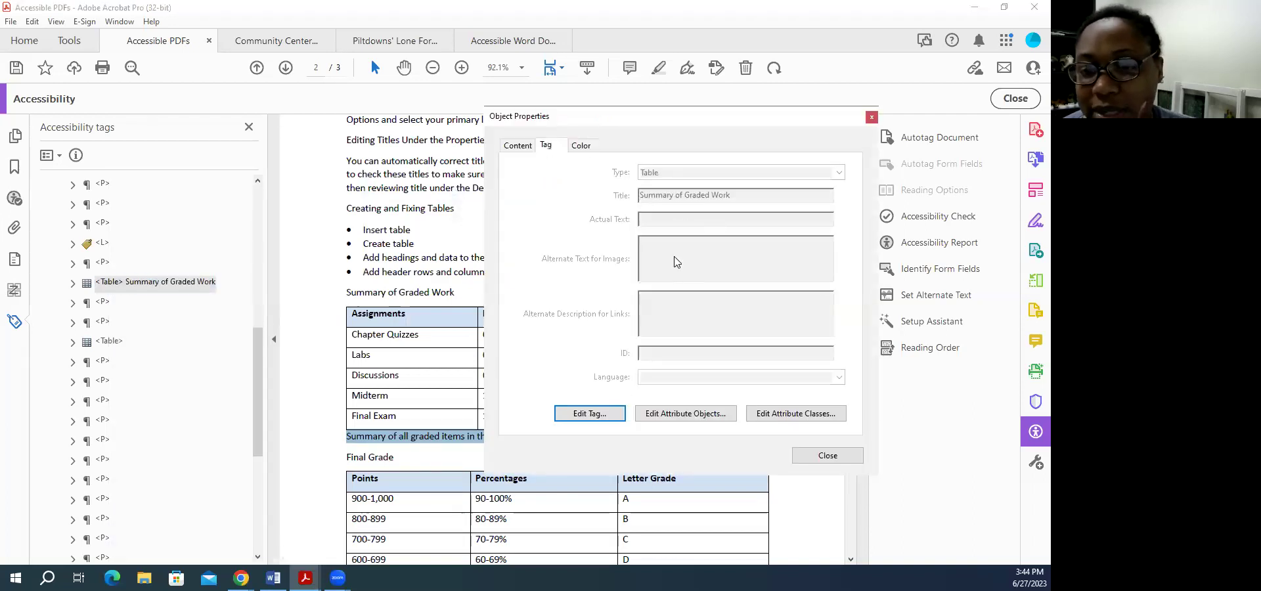
{"action": "left_click", "coordinate": [603, 418]}
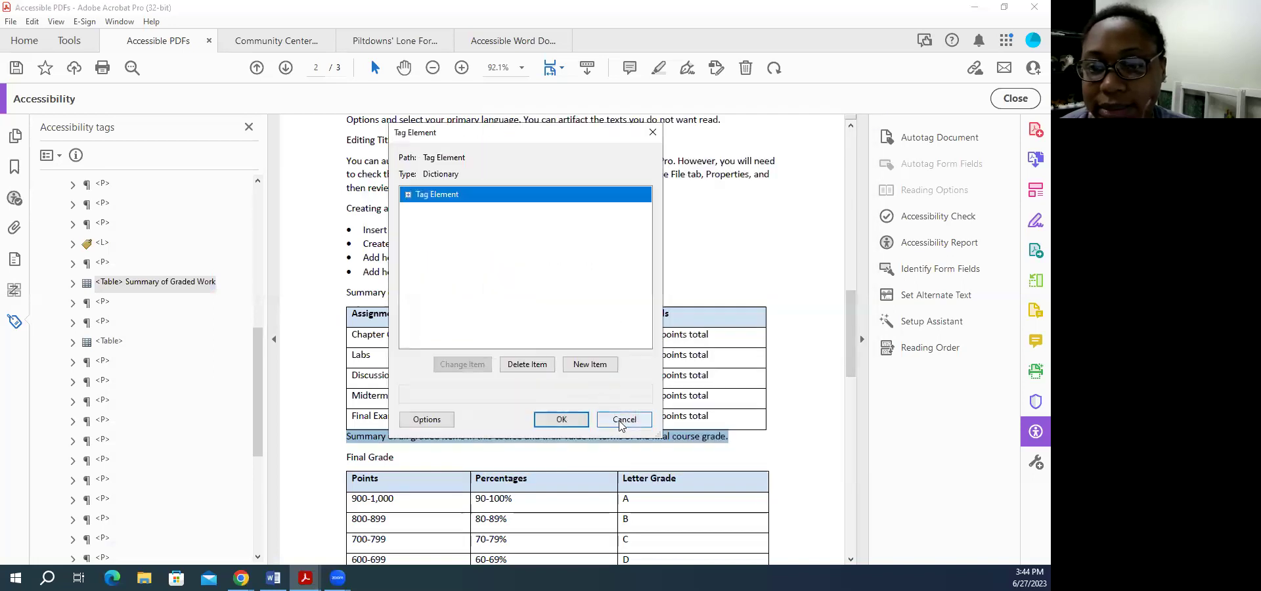
{"action": "left_click", "coordinate": [614, 419]}
{"action": "left_click", "coordinate": [795, 451]}
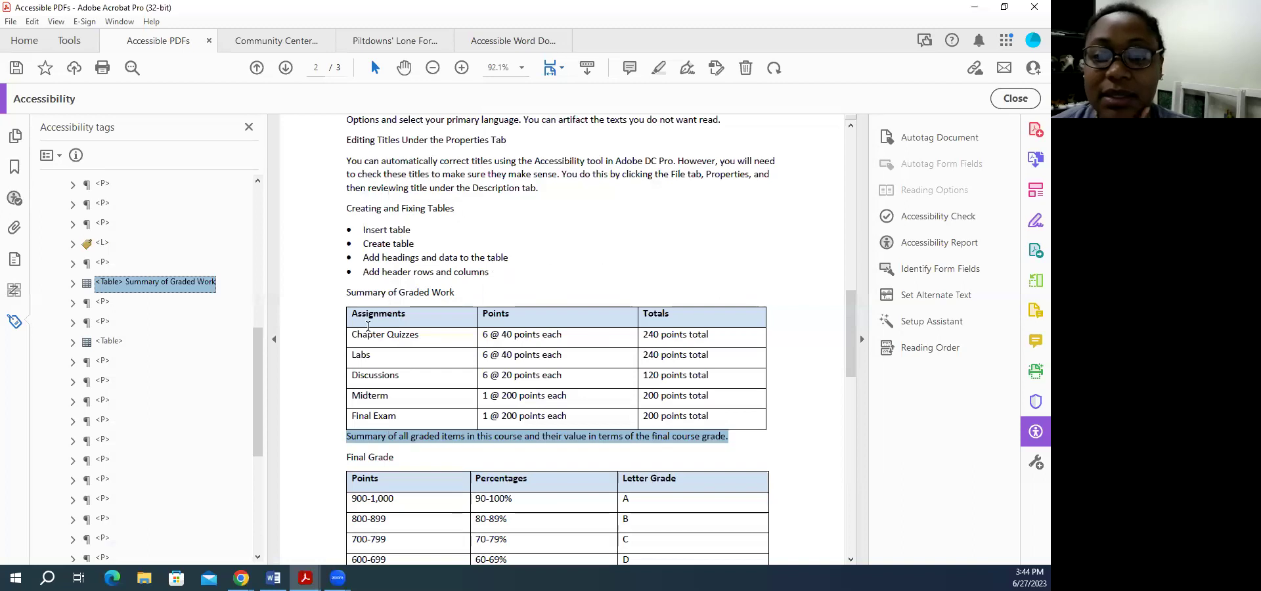
{"action": "left_click", "coordinate": [449, 442]}
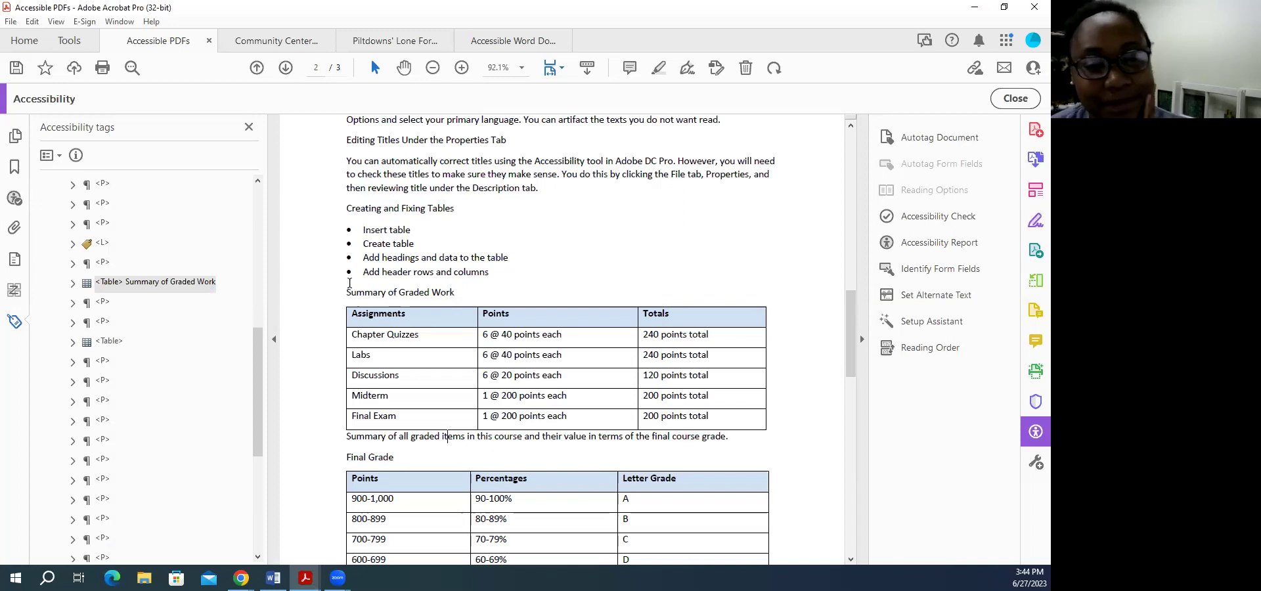
- Find the tag of the summary sentence beneath the Summary of Graded Work table and change its type to Caption
{"action": "scroll", "coordinate": [482, 436], "scroll_direction": "down", "scroll_amount": 1}
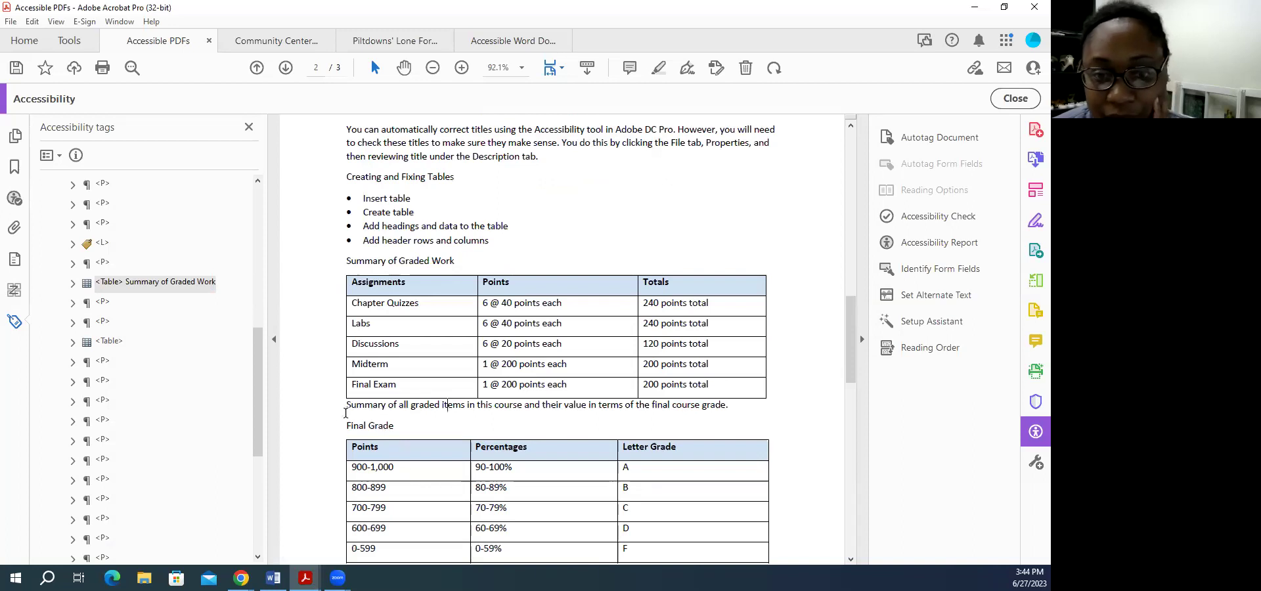
{"action": "left_click", "coordinate": [103, 302]}
{"action": "left_click", "coordinate": [415, 408]}
{"action": "left_click", "coordinate": [102, 303]}
{"action": "left_click", "coordinate": [104, 303]}
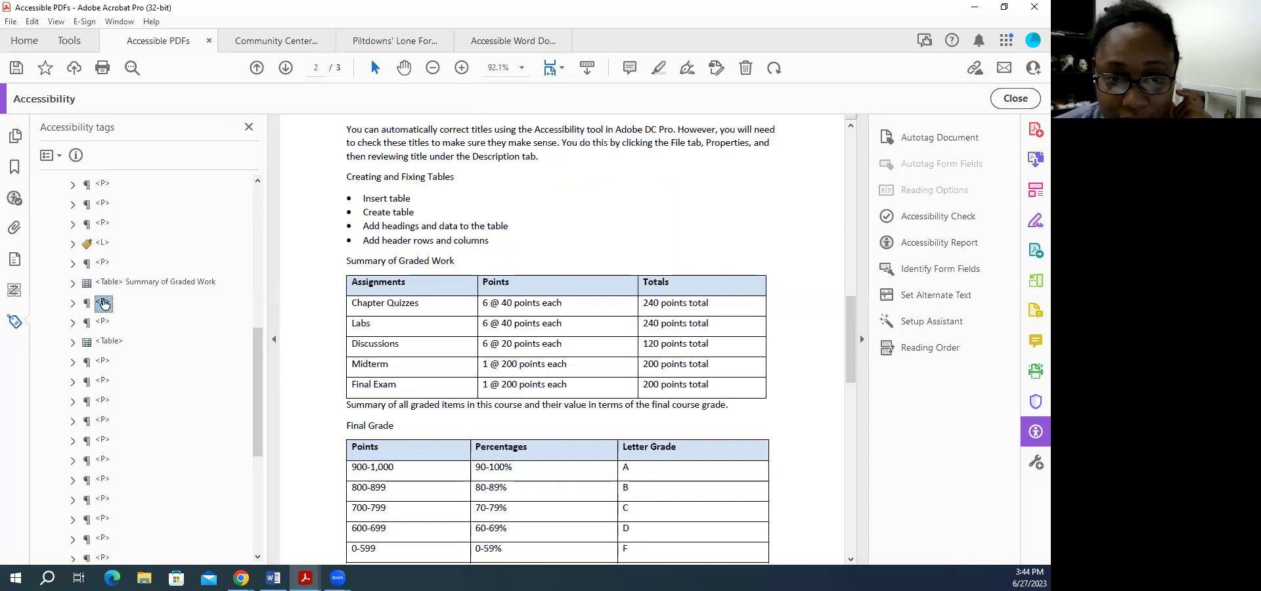
{"action": "left_click", "coordinate": [100, 322]}
{"action": "key", "text": "Down"}
{"action": "left_click", "coordinate": [101, 303]}
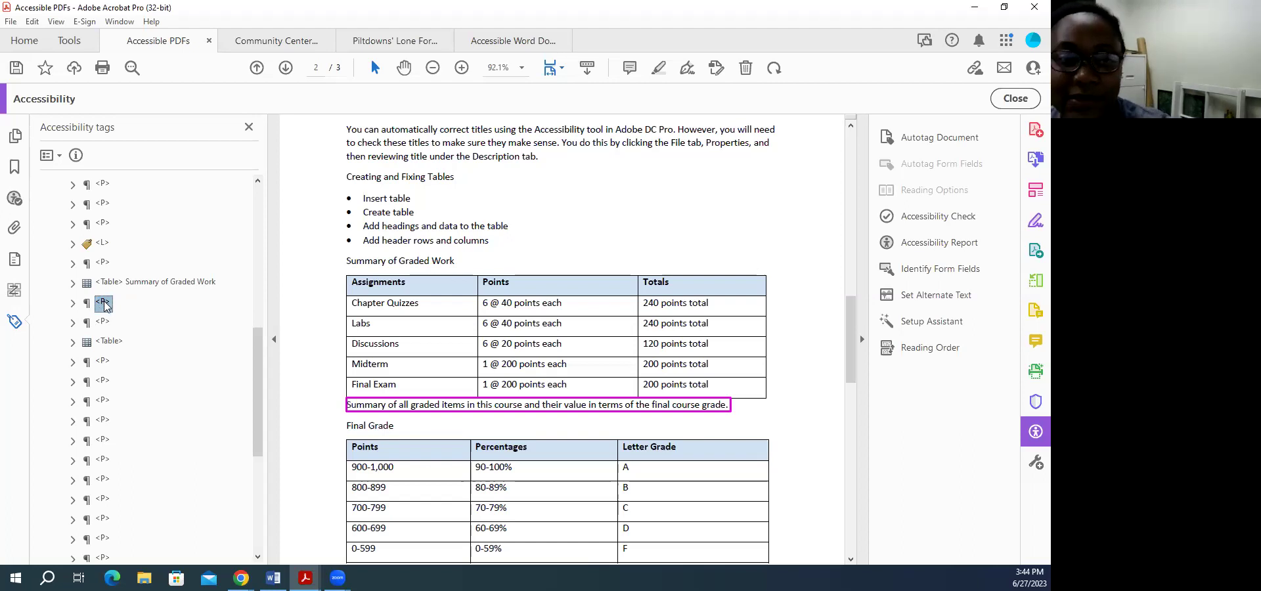
{"action": "right_click", "coordinate": [105, 304]}
{"action": "left_click", "coordinate": [165, 552]}
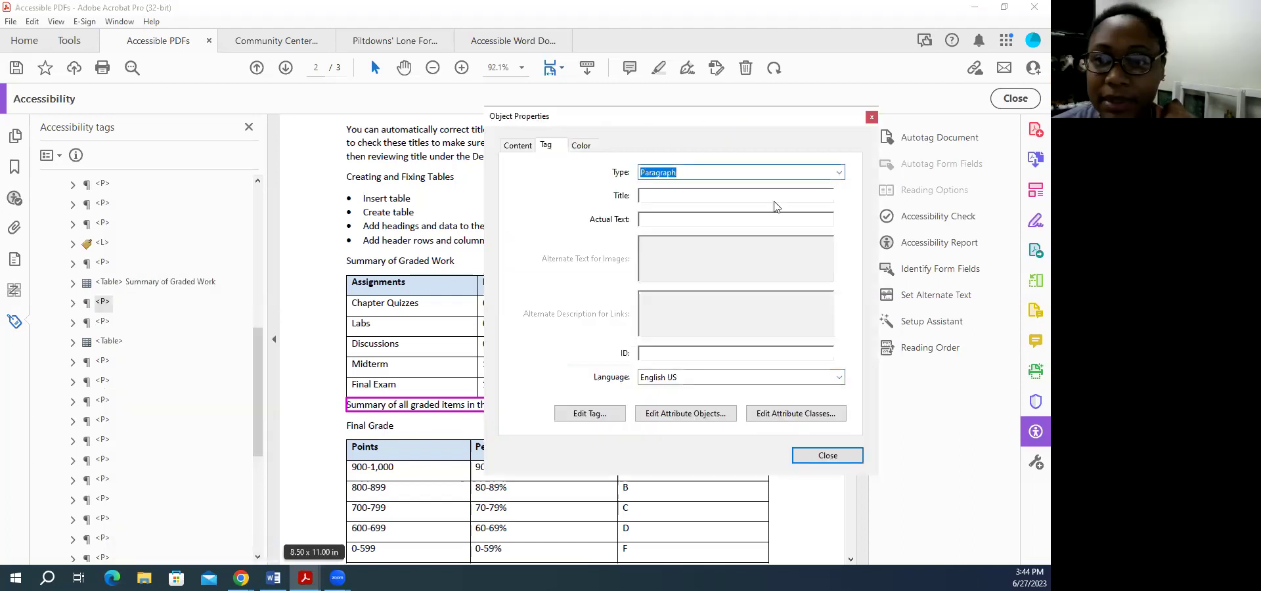
{"action": "left_click", "coordinate": [838, 172]}
{"action": "scroll", "coordinate": [749, 237], "scroll_direction": "up", "scroll_amount": 2}
{"action": "scroll", "coordinate": [743, 237], "scroll_direction": "up", "scroll_amount": 7}
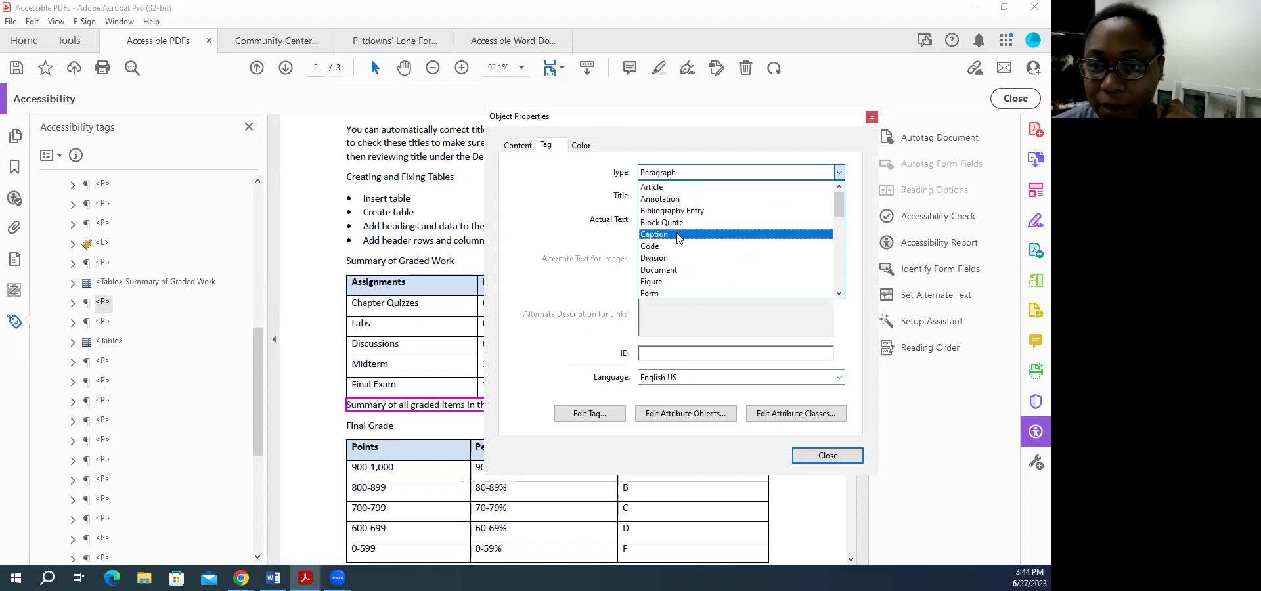
{"action": "left_click", "coordinate": [678, 234]}
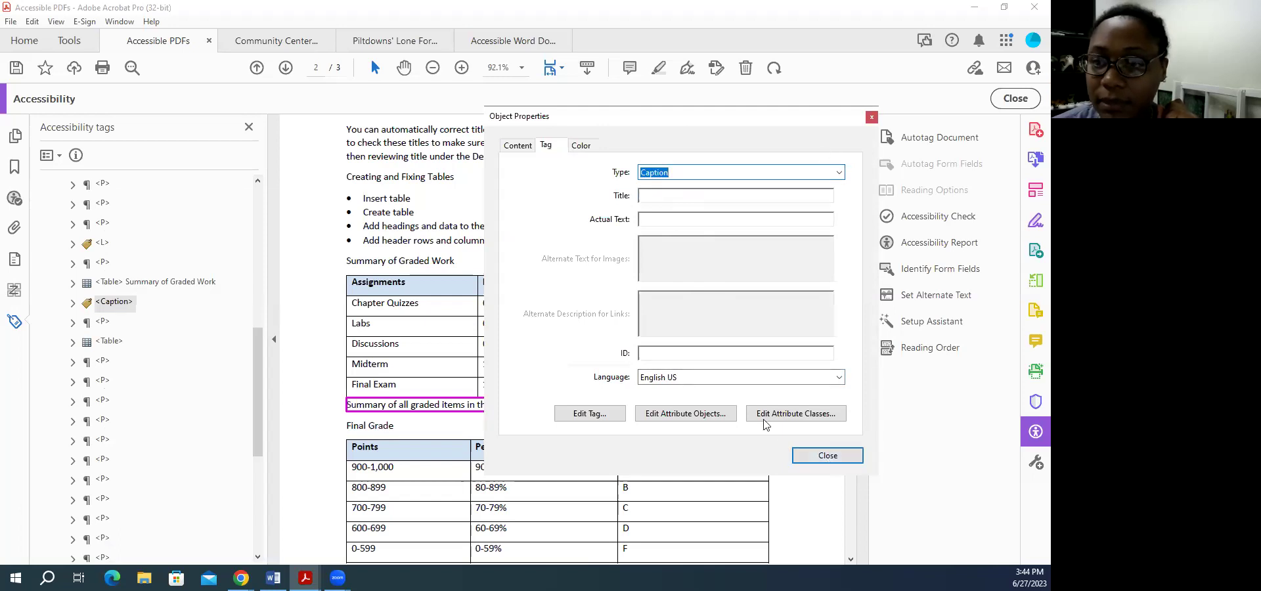
- Set the summary sentence's tag type back to Paragraph and close its properties
{"action": "left_click", "coordinate": [838, 172]}
{"action": "scroll", "coordinate": [747, 225], "scroll_direction": "down", "scroll_amount": 8}
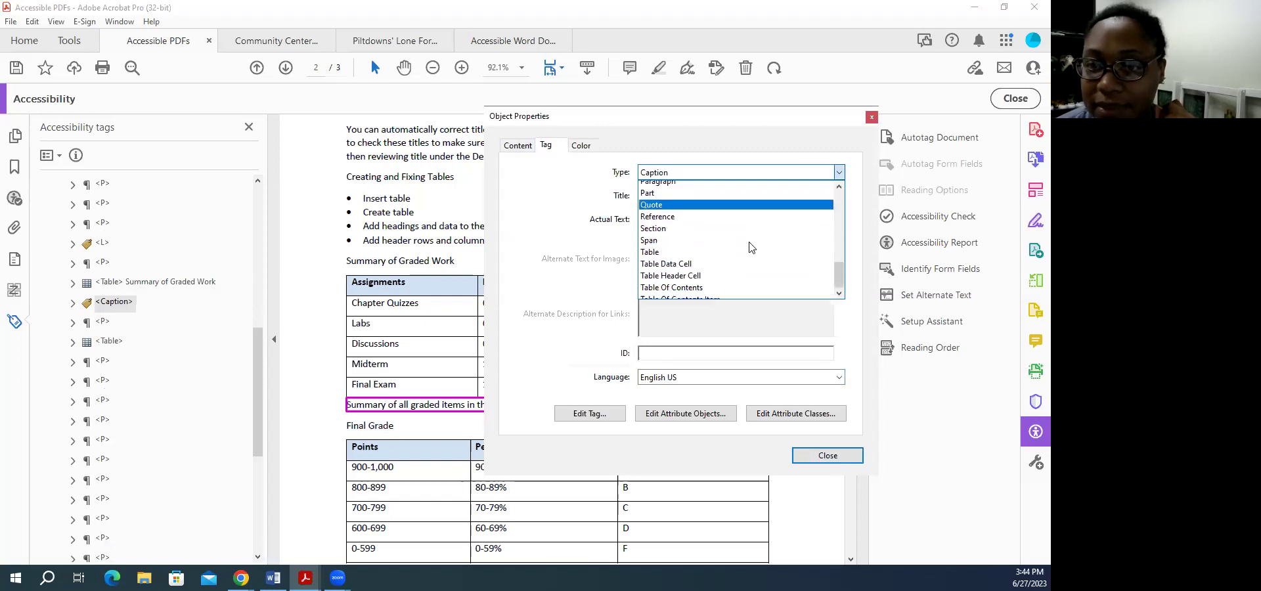
{"action": "scroll", "coordinate": [738, 245], "scroll_direction": "up", "scroll_amount": 3}
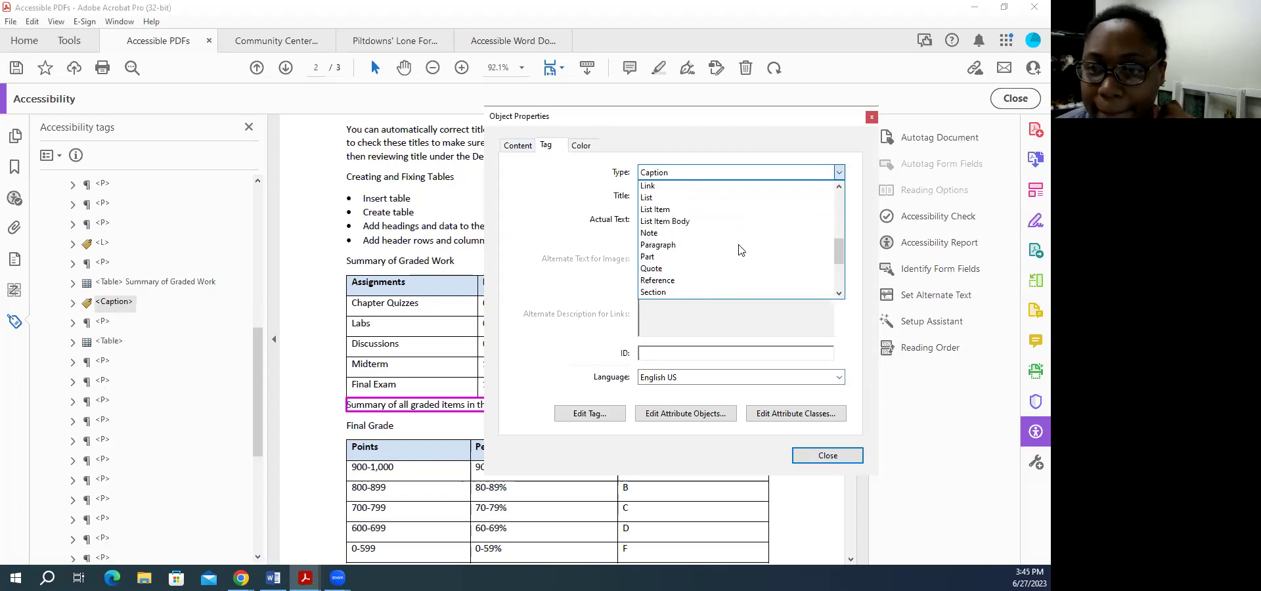
{"action": "left_click", "coordinate": [683, 274]}
{"action": "left_click", "coordinate": [828, 455]}
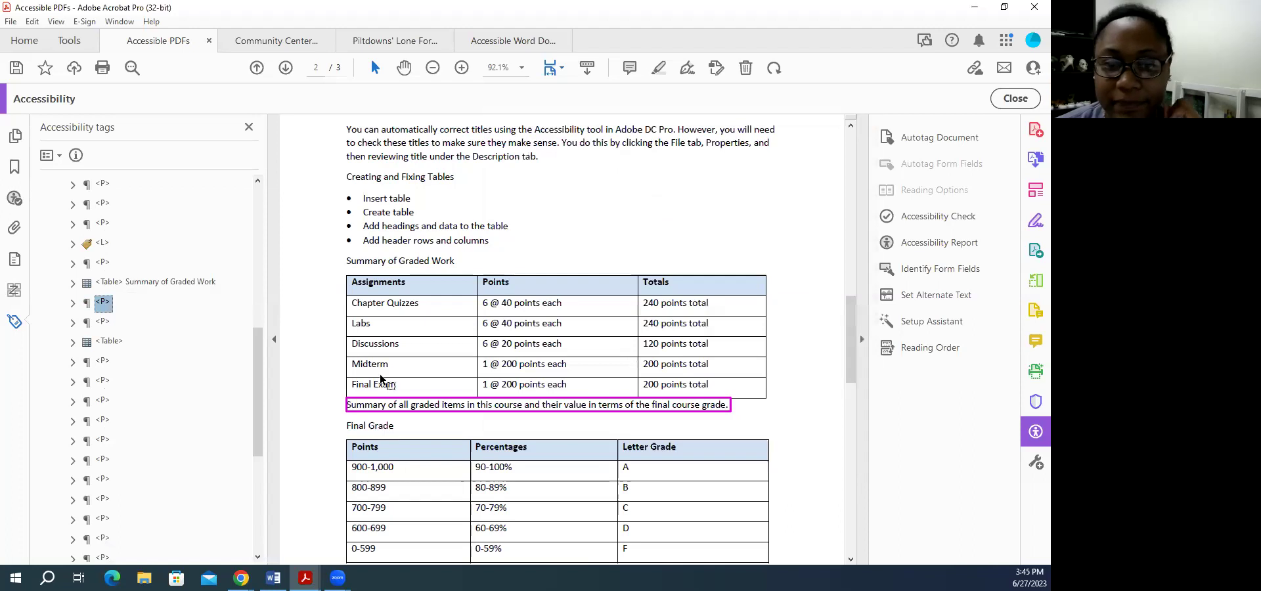
- Locate the Final Grade heading's tag, and return to the start of the tag tree and the document's first page
{"action": "left_click", "coordinate": [102, 322]}
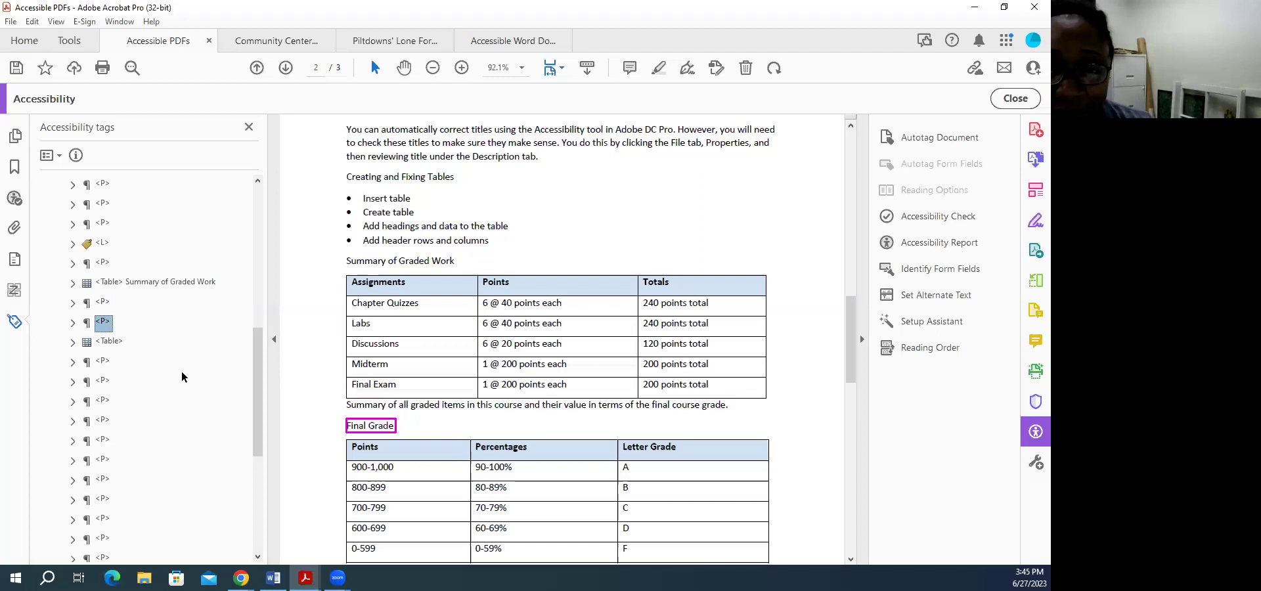
{"action": "scroll", "coordinate": [182, 377], "scroll_direction": "up", "scroll_amount": 1}
{"action": "scroll", "coordinate": [182, 372], "scroll_direction": "up", "scroll_amount": 6}
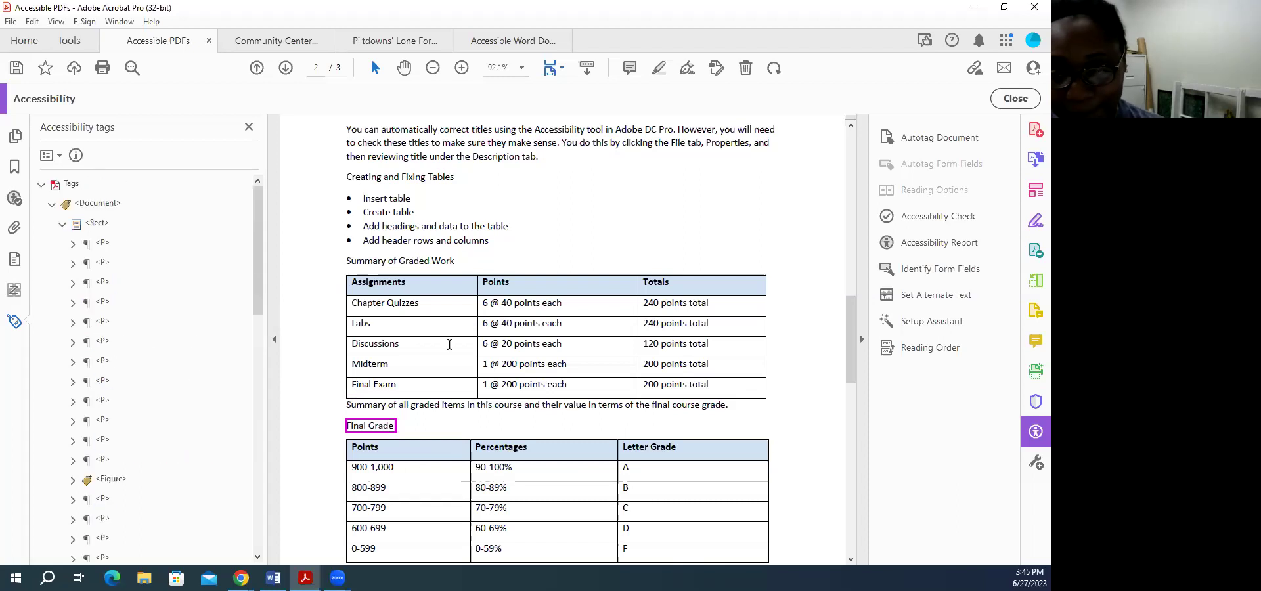
{"action": "left_click_drag", "start_coordinate": [846, 365], "coordinate": [851, 201]}
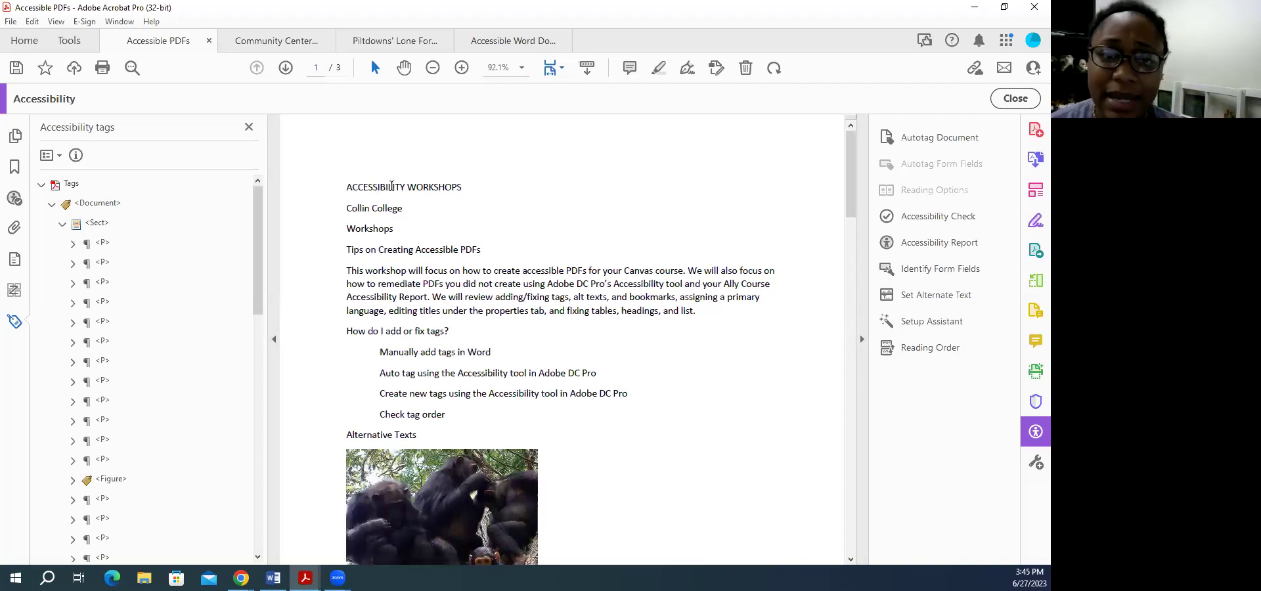
- Locate the ACCESSIBILITY WORKSHOPS line's tag and review the document title in the document properties' description
{"action": "left_click", "coordinate": [102, 245]}
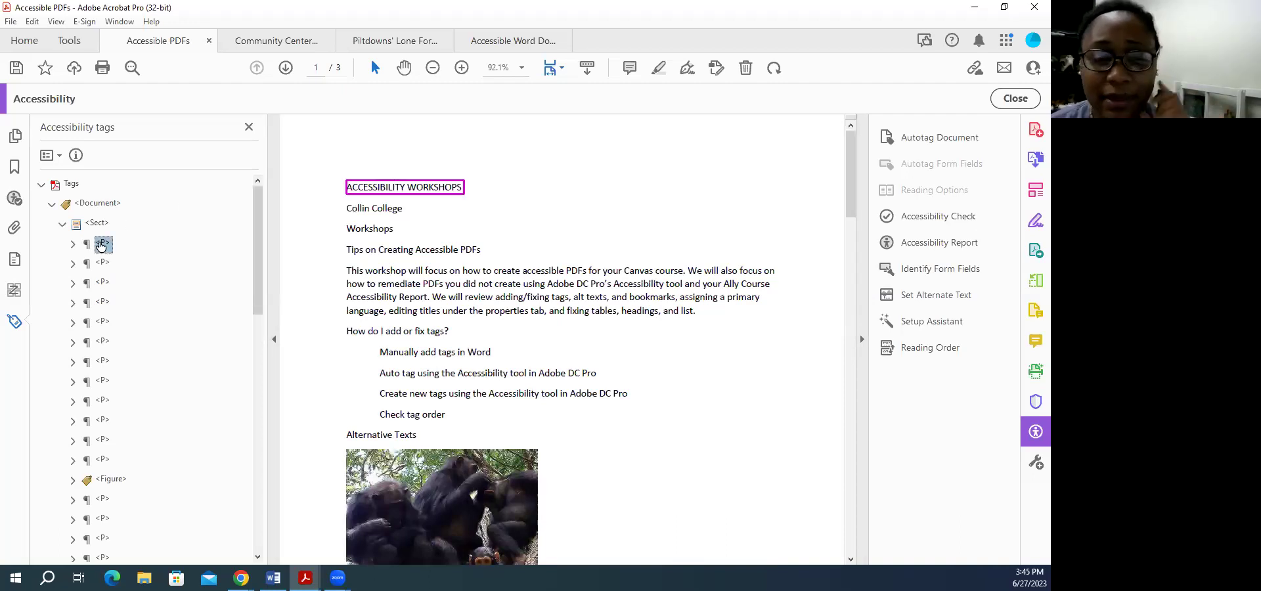
{"action": "left_click", "coordinate": [10, 21]}
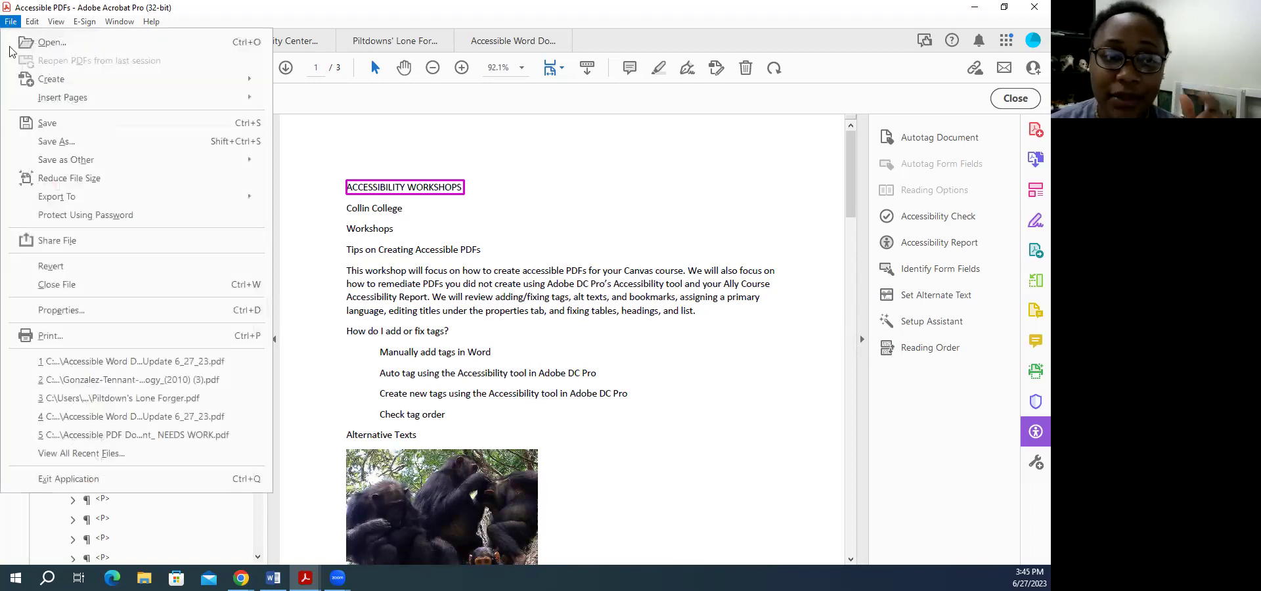
{"action": "left_click", "coordinate": [100, 316]}
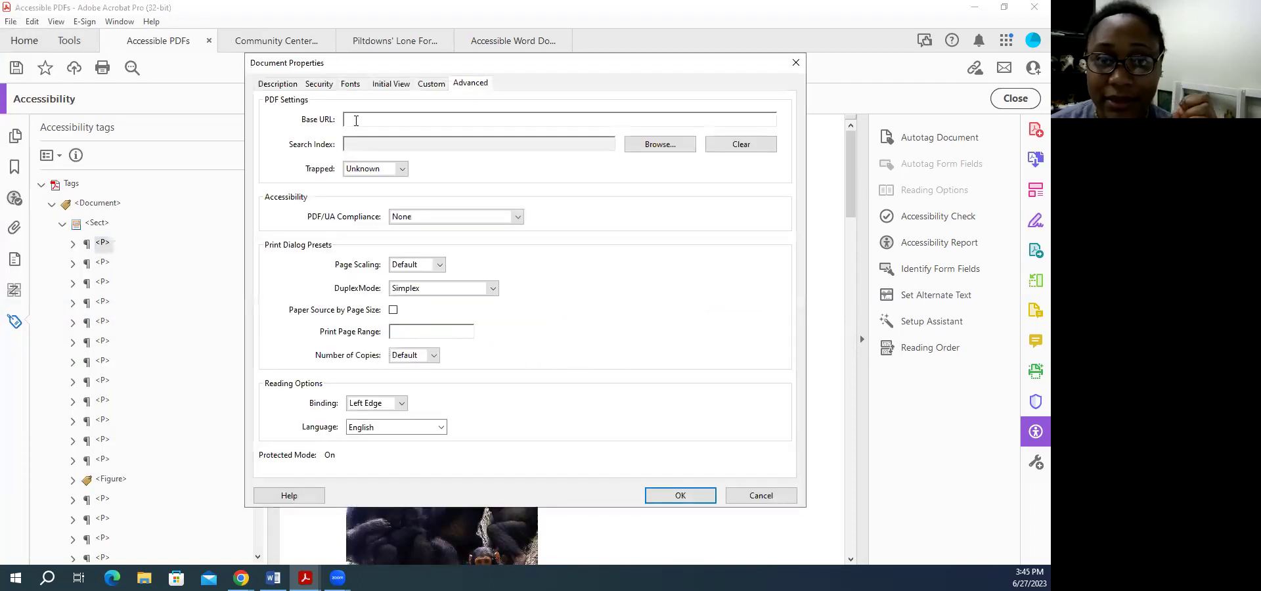
{"action": "left_click", "coordinate": [278, 83]}
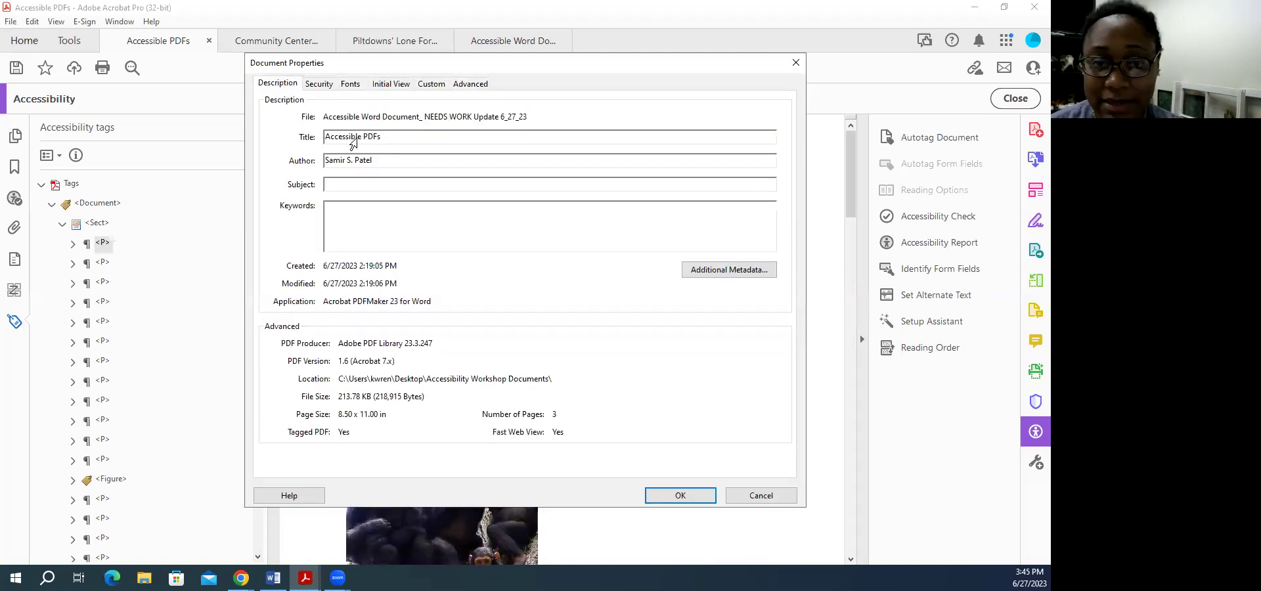
{"action": "left_click", "coordinate": [682, 495]}
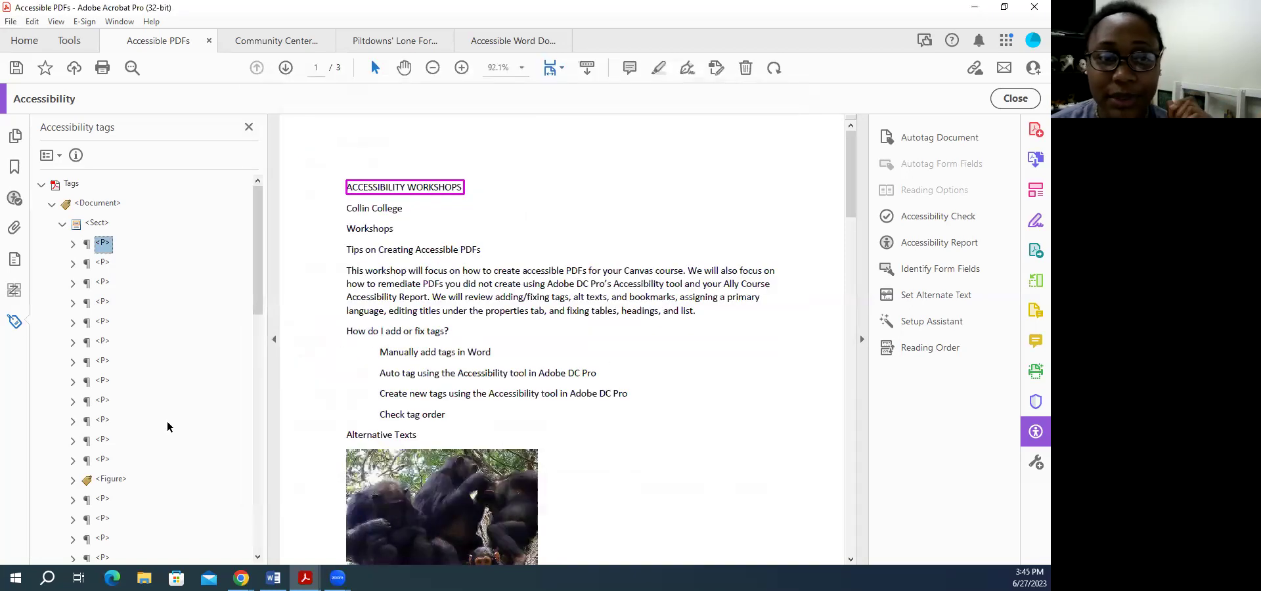
- Find the tag of the "Workshops" line and change its type to Heading Level 1
{"action": "left_click", "coordinate": [104, 265]}
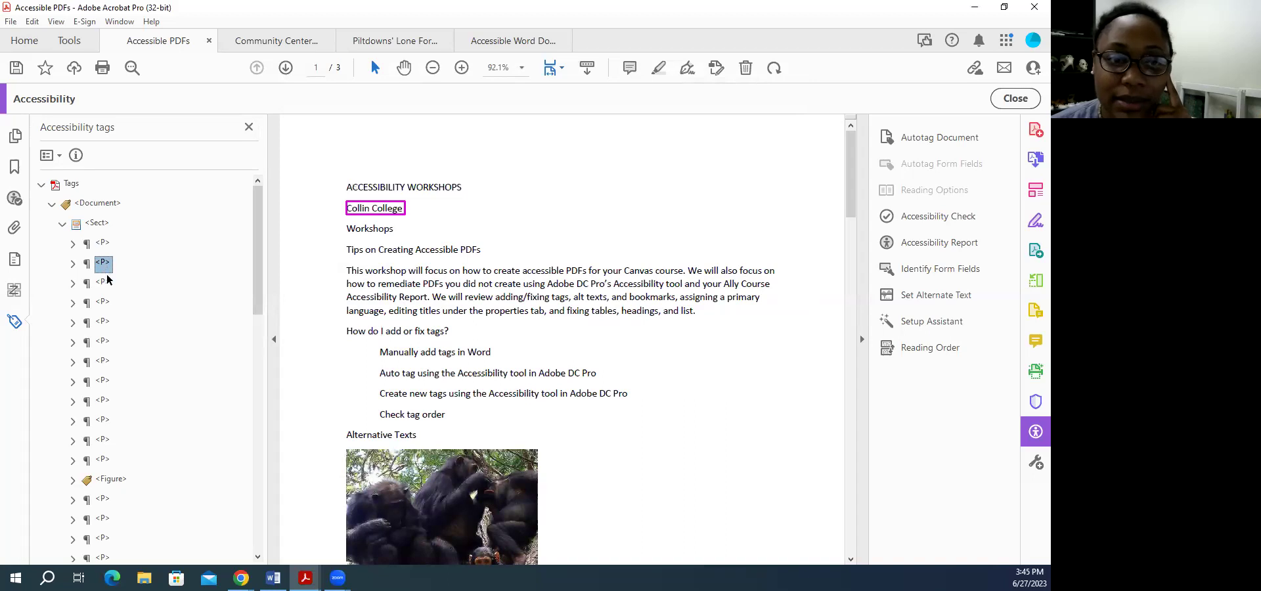
{"action": "left_click", "coordinate": [104, 284]}
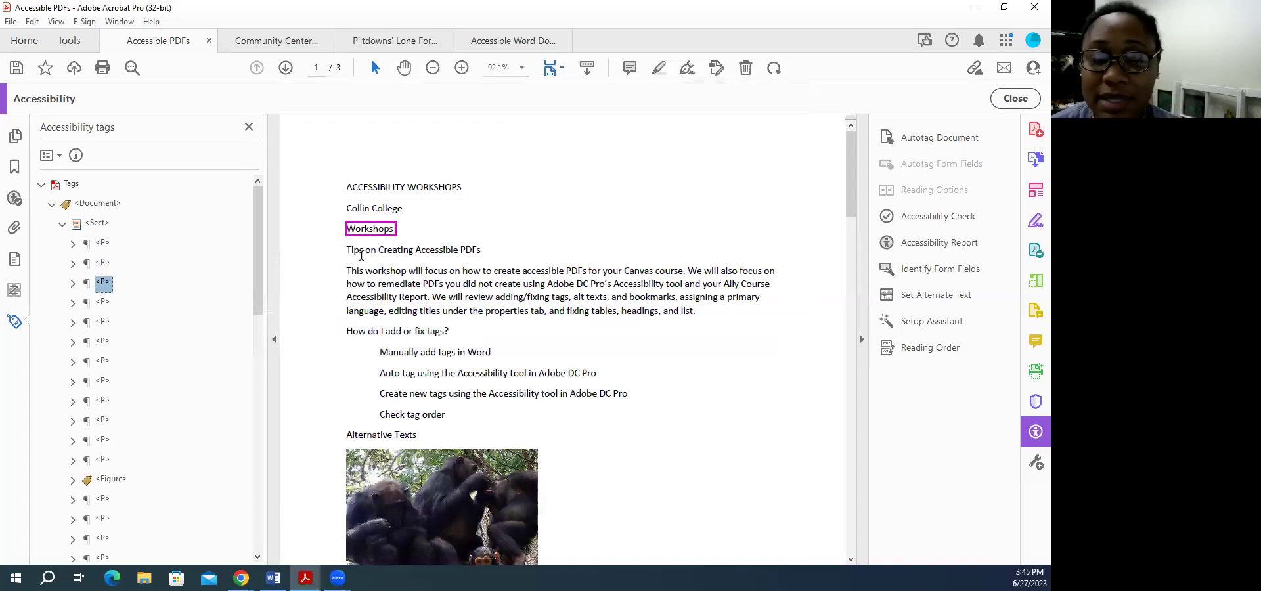
{"action": "right_click", "coordinate": [106, 288]}
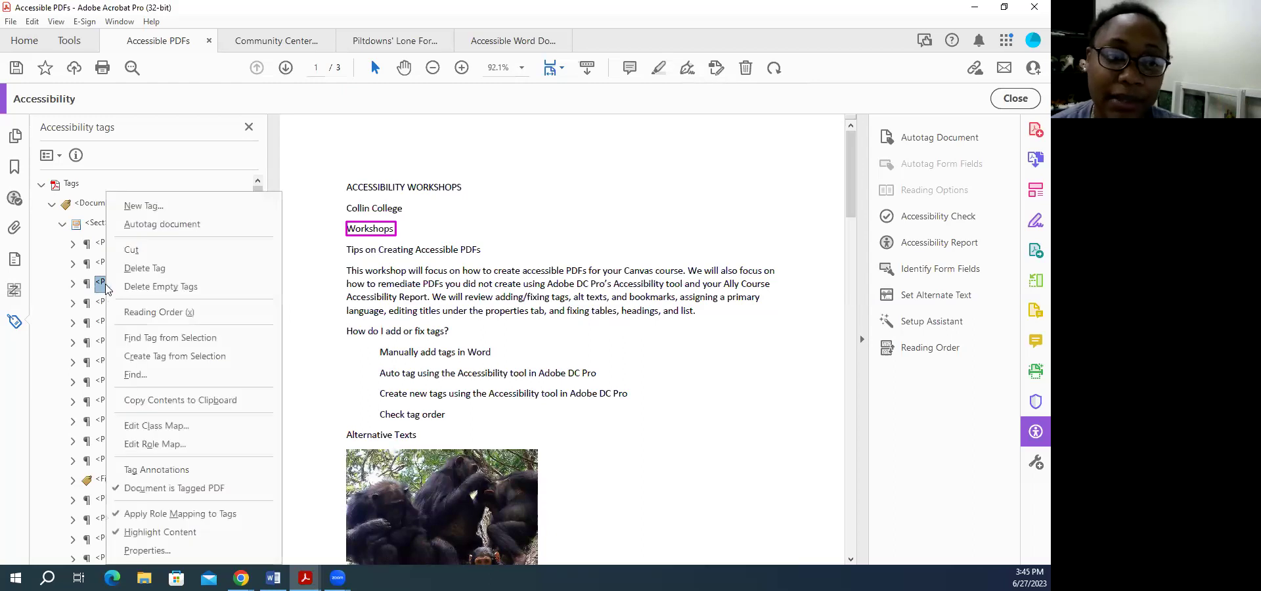
{"action": "left_click", "coordinate": [148, 552]}
{"action": "left_click", "coordinate": [838, 172]}
{"action": "scroll", "coordinate": [780, 224], "scroll_direction": "up", "scroll_amount": 4}
{"action": "scroll", "coordinate": [780, 235], "scroll_direction": "up", "scroll_amount": 2}
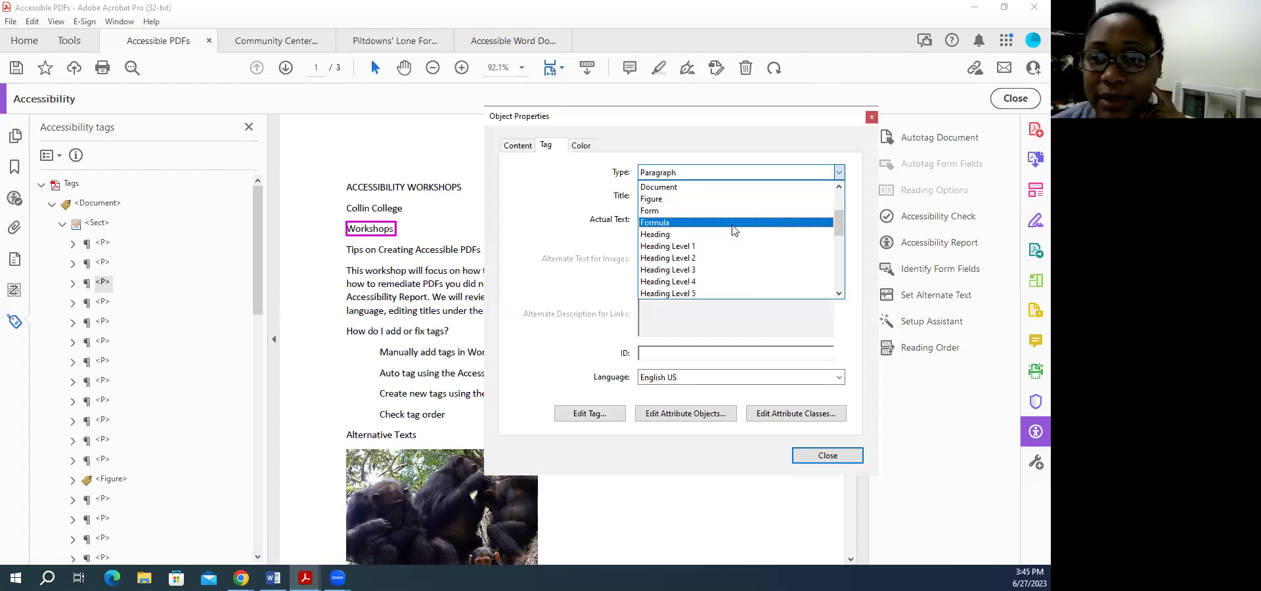
{"action": "left_click", "coordinate": [690, 248]}
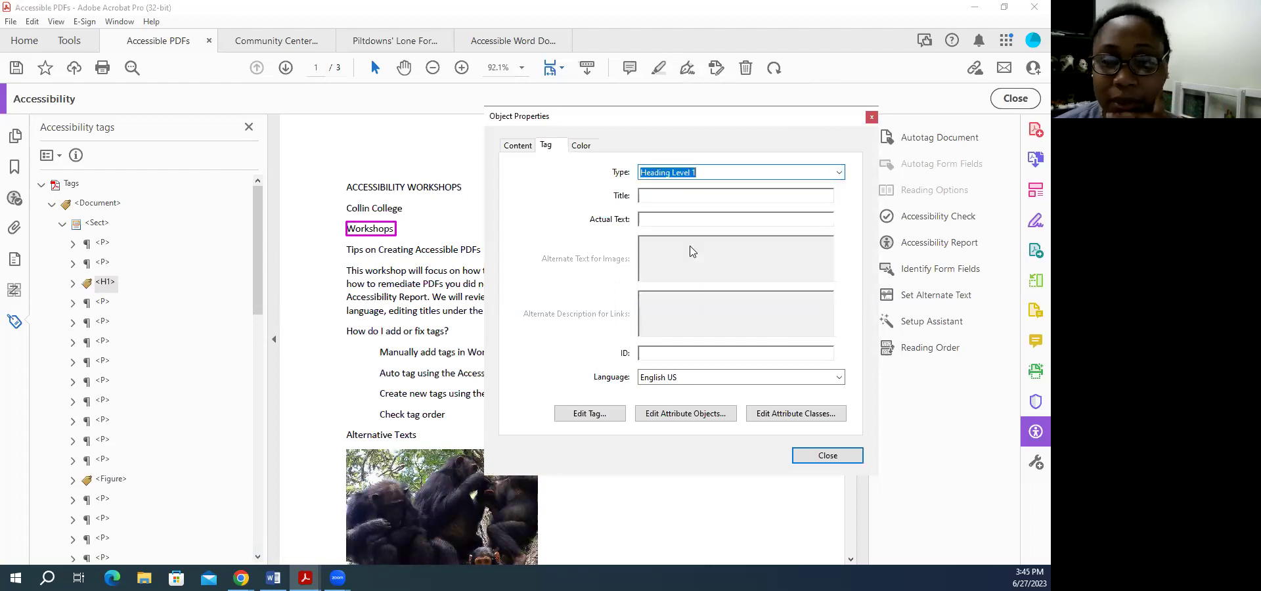
{"action": "left_click", "coordinate": [831, 457]}
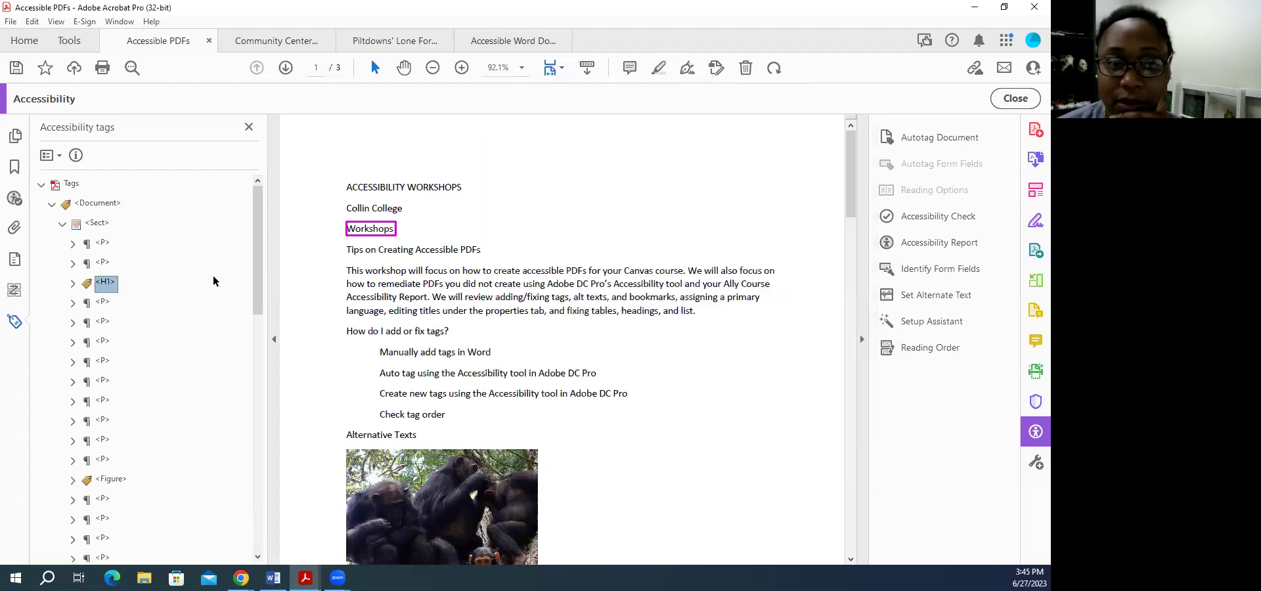
- Retag the "Tips on Creating Accessible PDFs" line as H2
{"action": "left_click", "coordinate": [106, 304]}
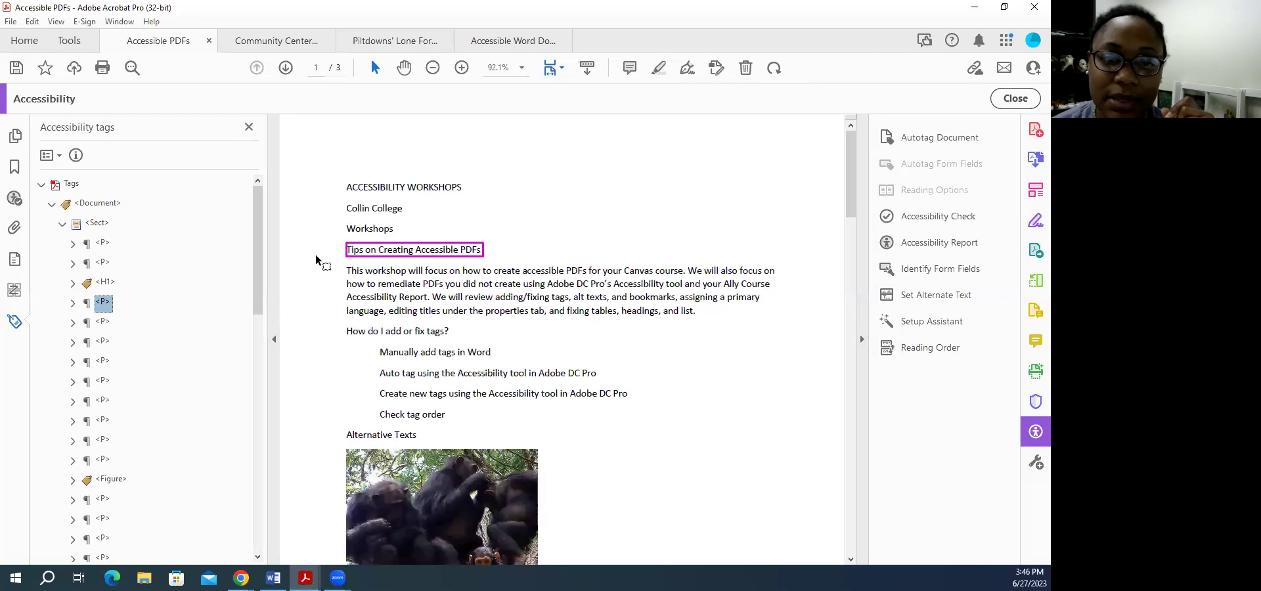
{"action": "left_click", "coordinate": [111, 303]}
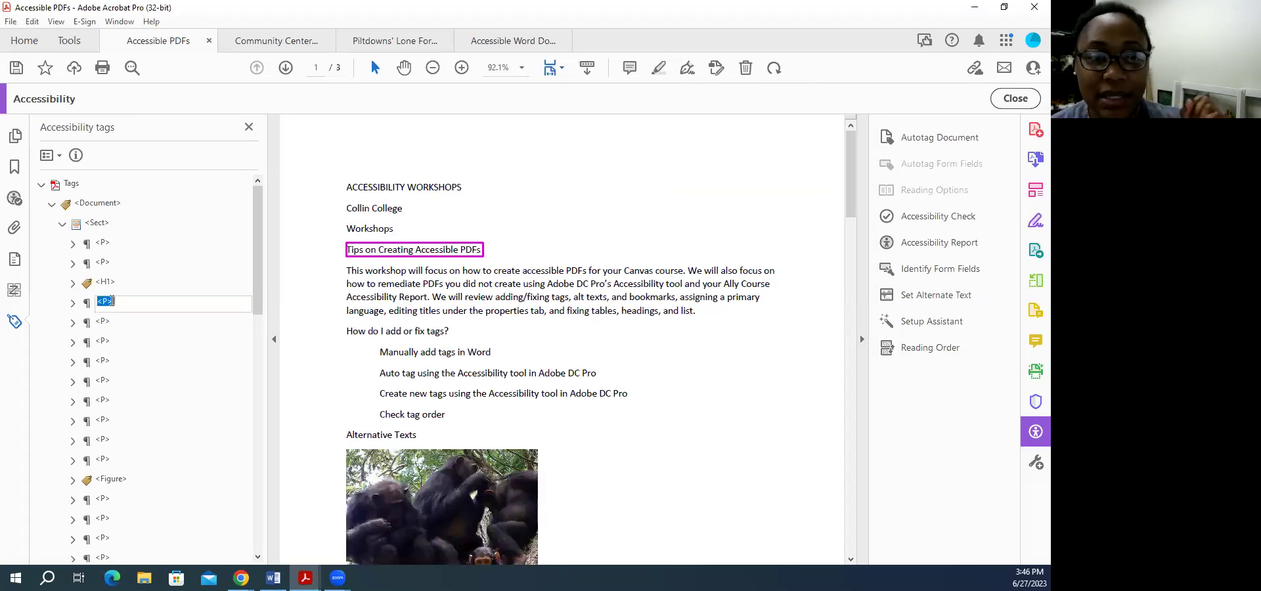
{"action": "type", "text": "<"}
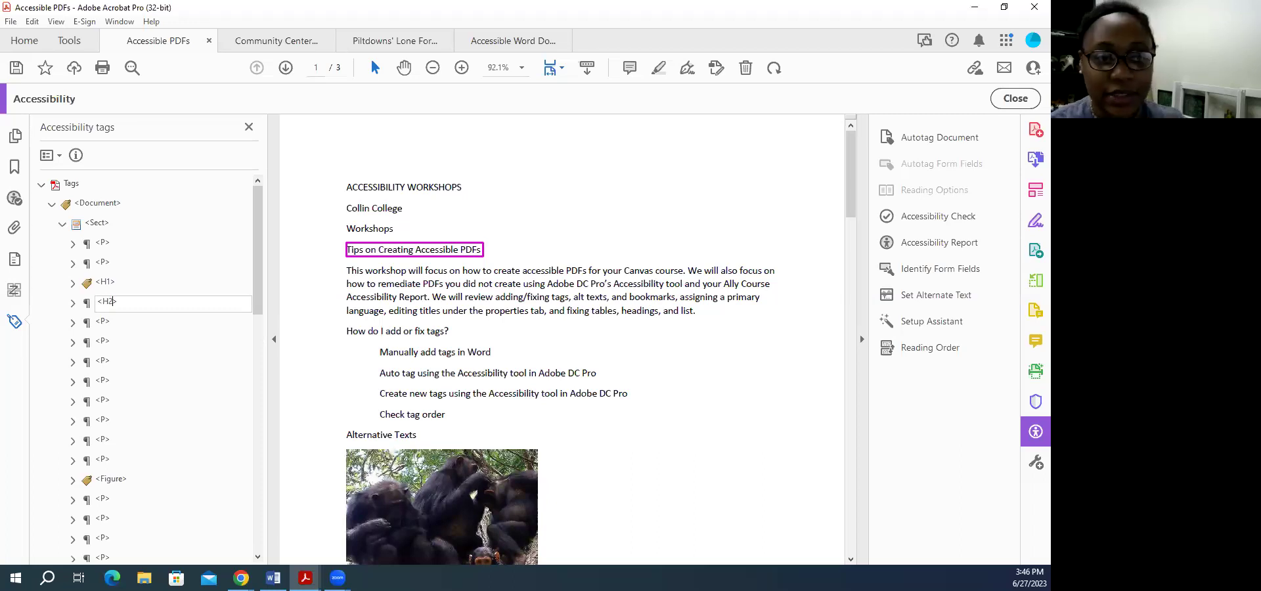
{"action": "key", "text": "Return"}
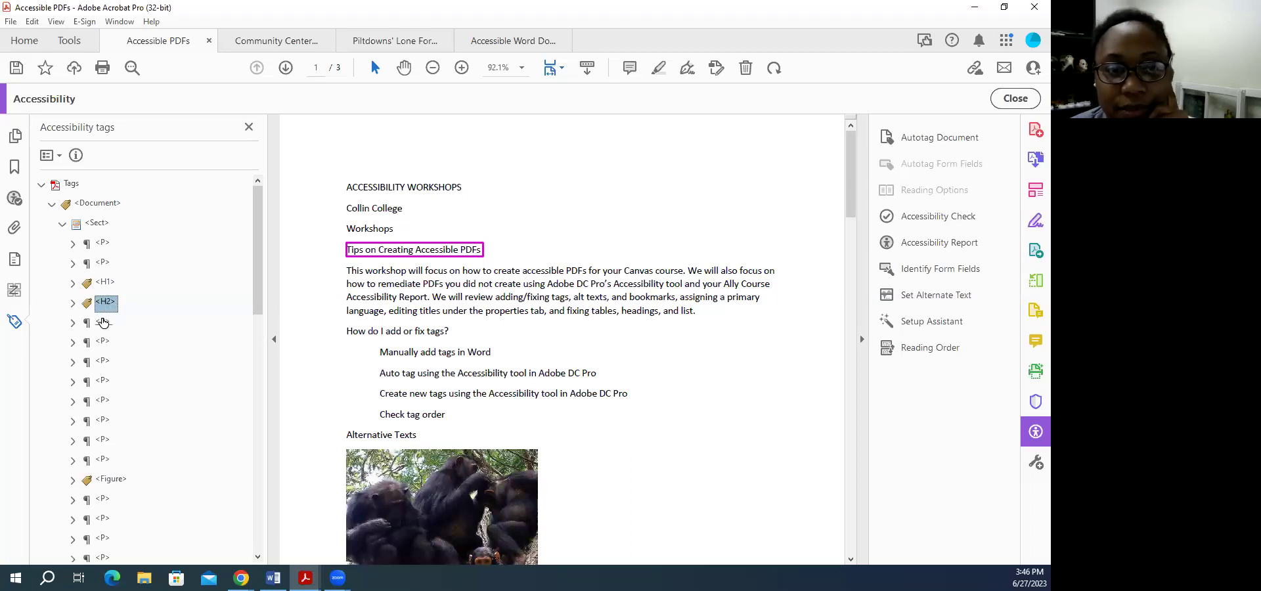
- Check the introductory paragraph's tag and retag the "How do I add or fix tags?" line as H3
{"action": "left_click", "coordinate": [103, 322]}
{"action": "left_click", "coordinate": [105, 324]}
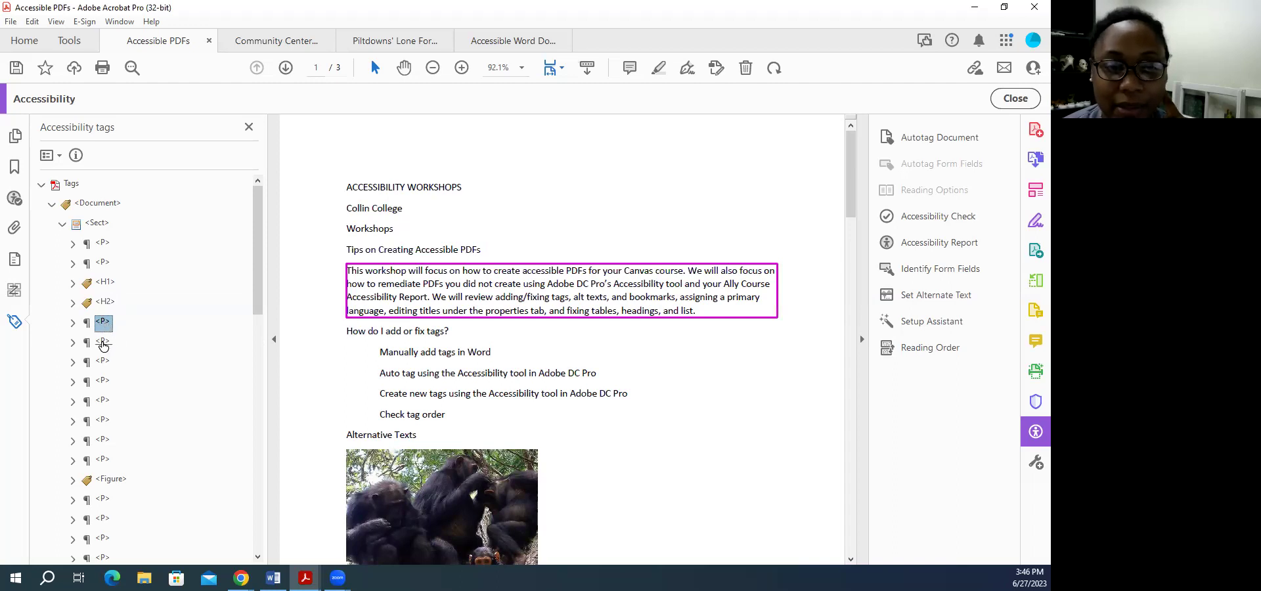
{"action": "left_click", "coordinate": [103, 343]}
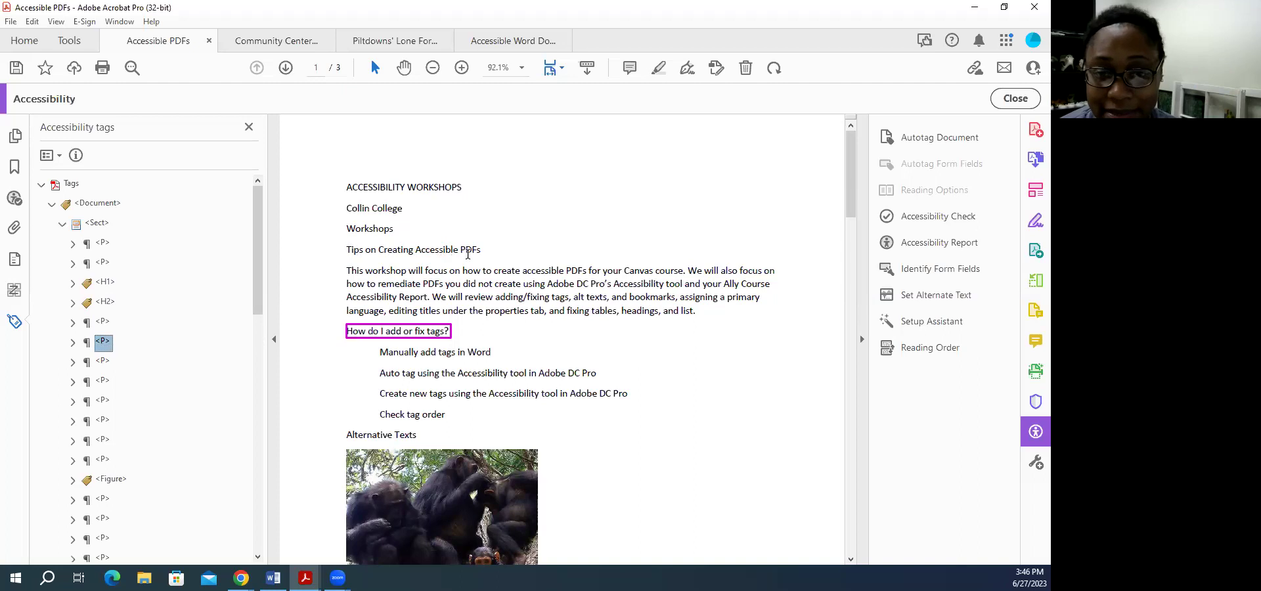
{"action": "left_click", "coordinate": [107, 341]}
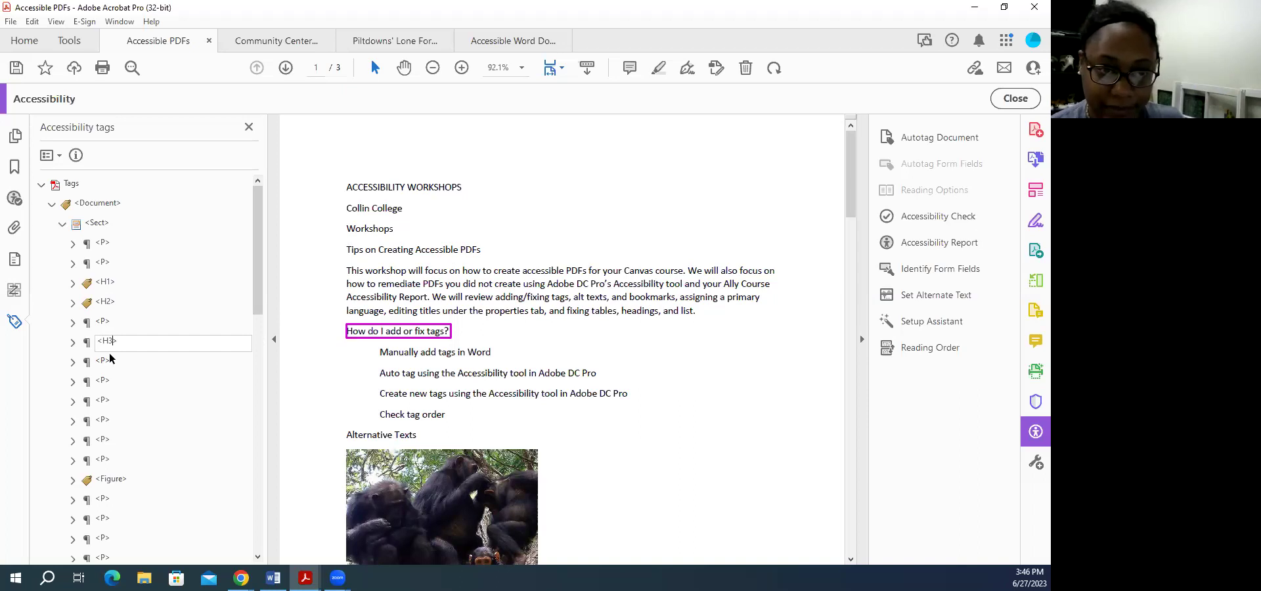
{"action": "type", "text": "H3"}
{"action": "key", "text": "Return"}
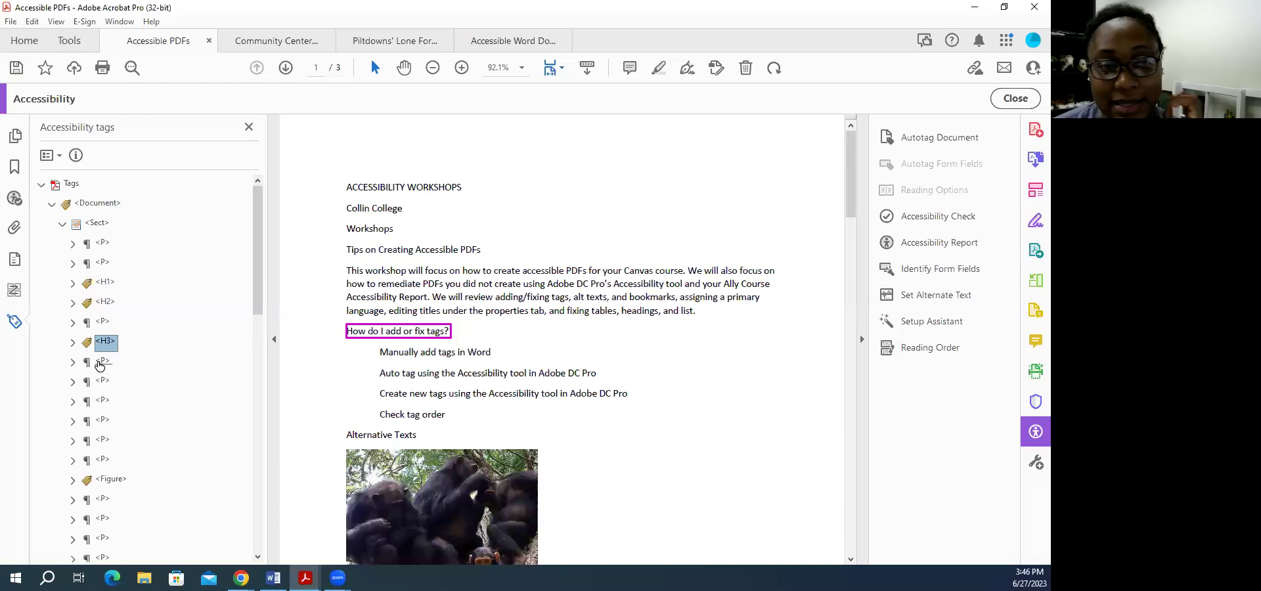
- Examine the tags of the four indented items beneath the "How do I add or fix tags?" heading
{"action": "left_click", "coordinate": [100, 363]}
{"action": "left_click", "coordinate": [103, 382]}
{"action": "left_click", "coordinate": [102, 401]}
{"action": "left_click", "coordinate": [101, 421]}
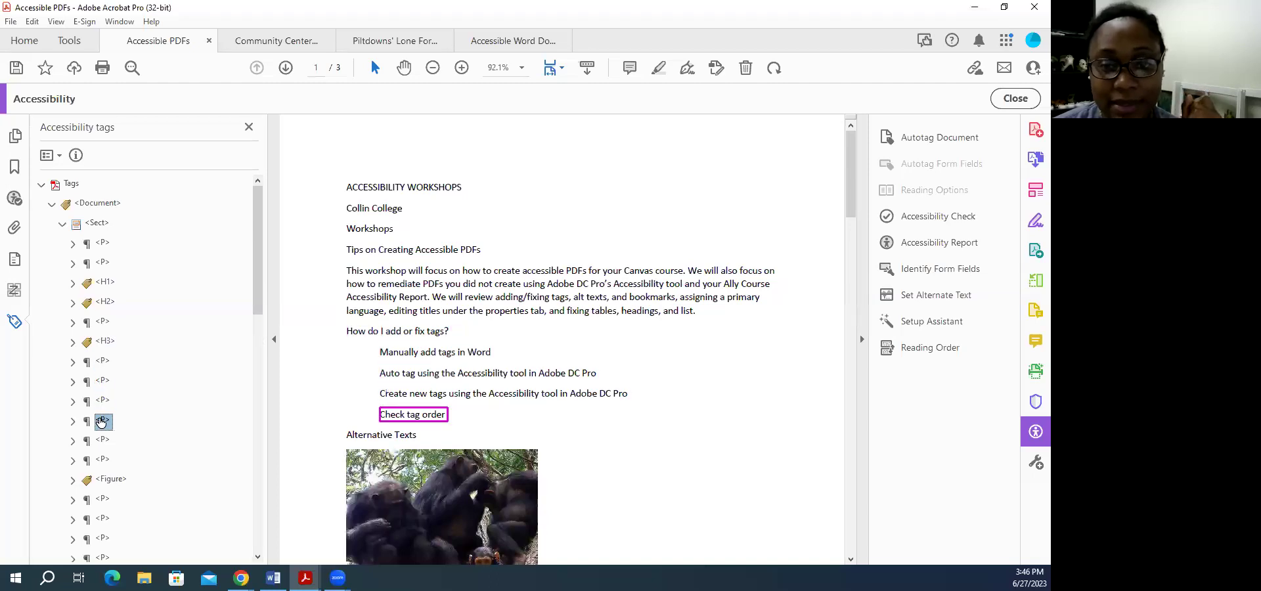
{"action": "left_click", "coordinate": [102, 363]}
{"action": "left_click", "coordinate": [102, 381]}
{"action": "left_click", "coordinate": [103, 401]}
{"action": "left_click", "coordinate": [101, 421]}
{"action": "left_click", "coordinate": [102, 362]}
- Create a new tag of type List directly after the "How do I add or fix tags?" heading's H3 tag
{"action": "left_click", "coordinate": [105, 342]}
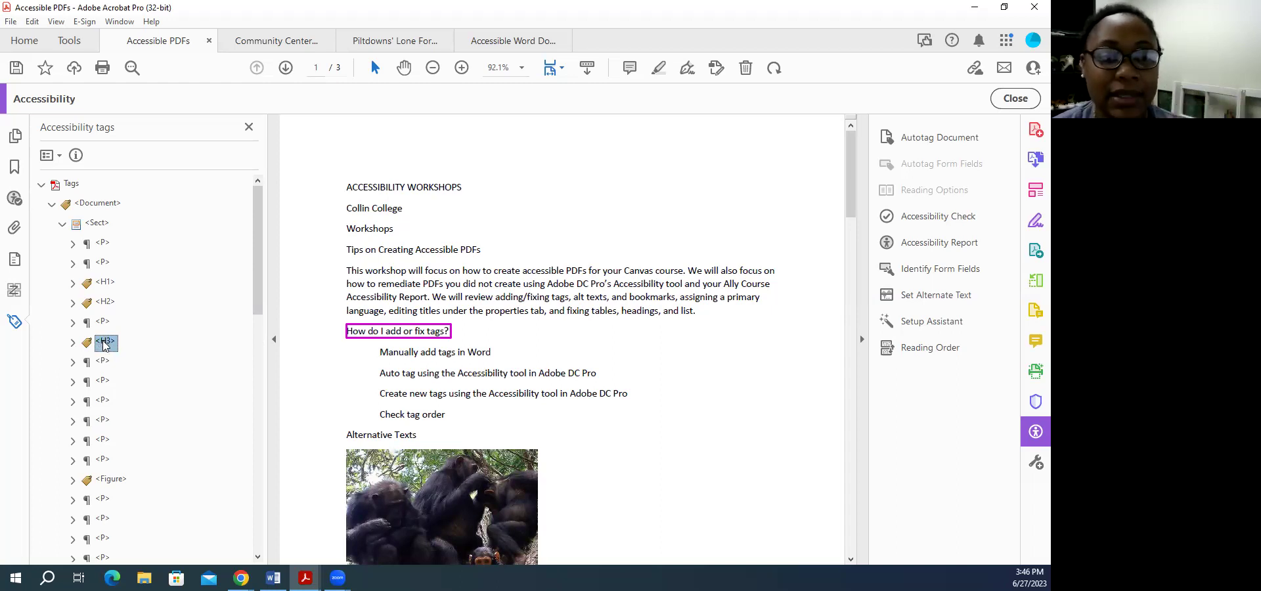
{"action": "right_click", "coordinate": [105, 345]}
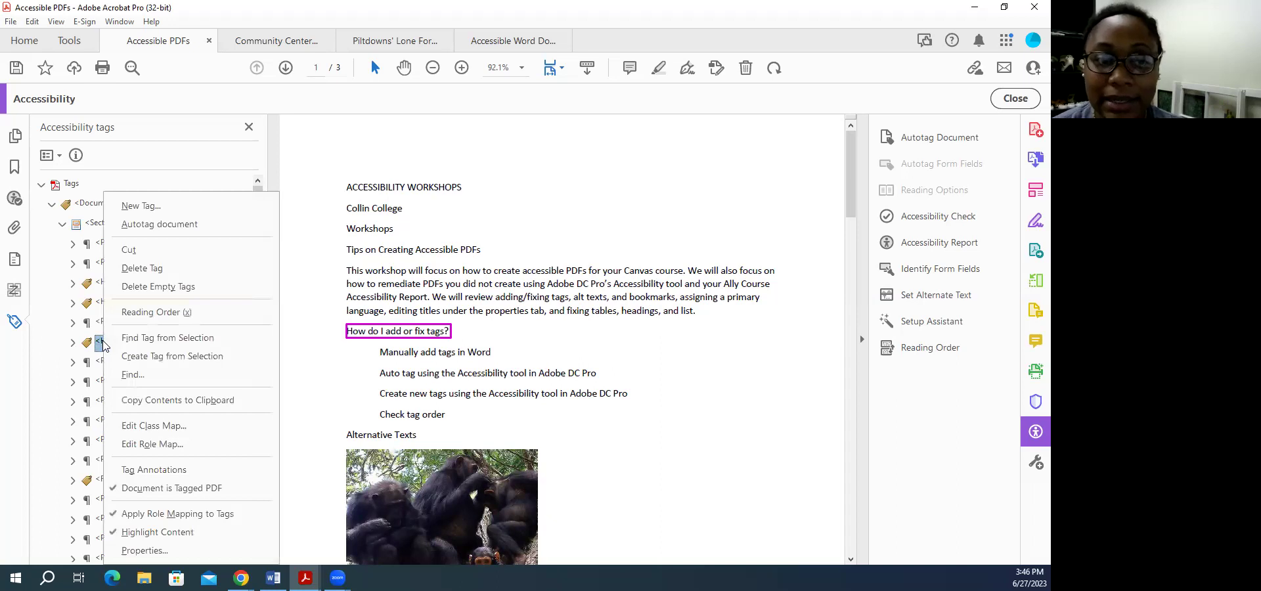
{"action": "left_click", "coordinate": [141, 206]}
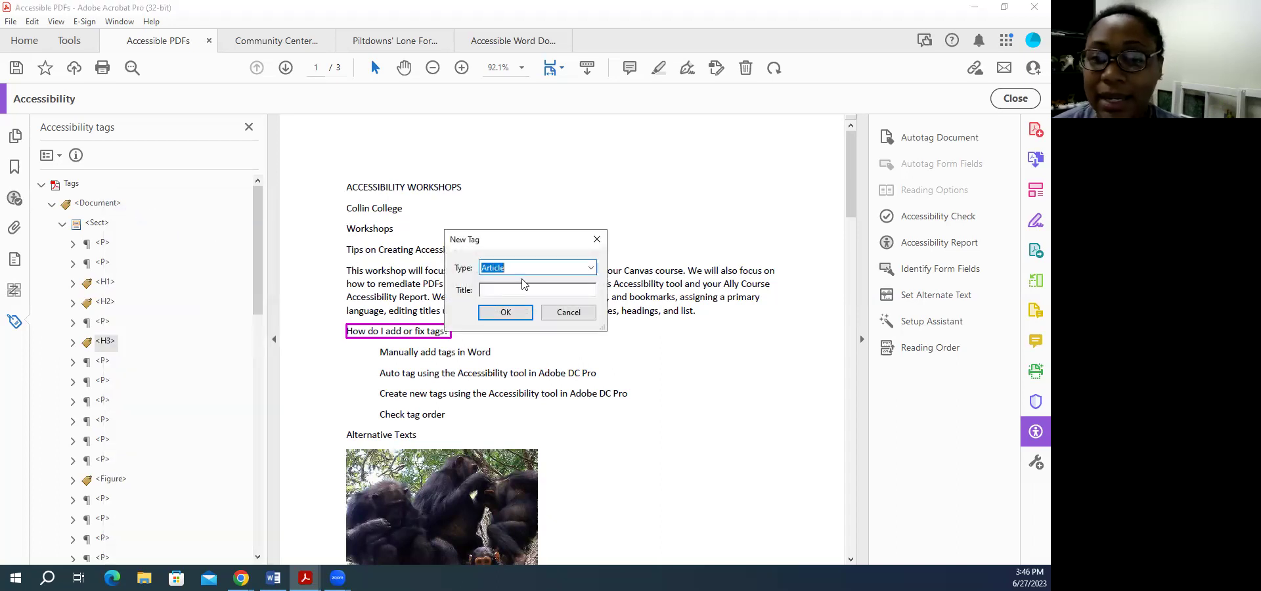
{"action": "left_click", "coordinate": [591, 268]}
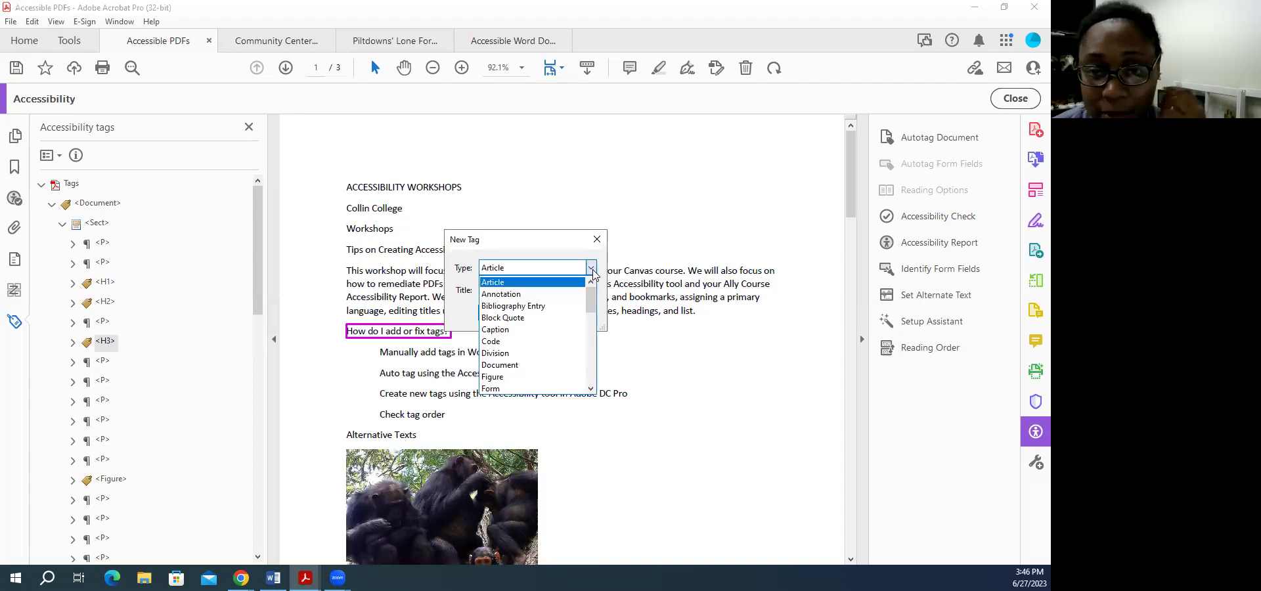
{"action": "scroll", "coordinate": [564, 327], "scroll_direction": "down", "scroll_amount": 3}
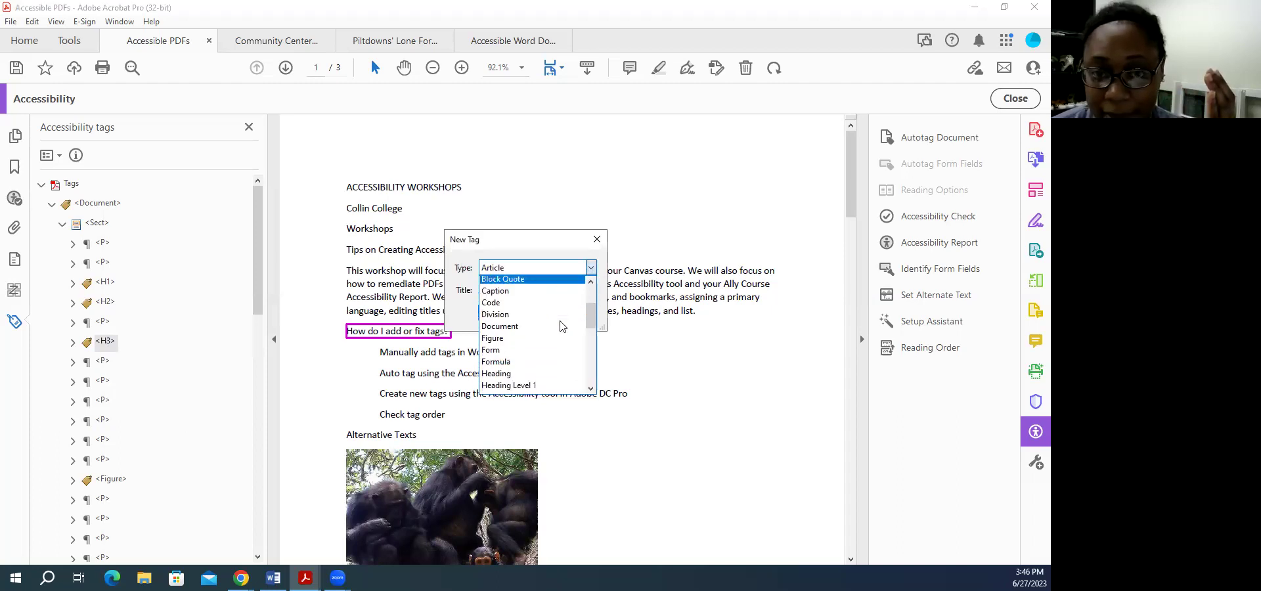
{"action": "scroll", "coordinate": [562, 327], "scroll_direction": "down", "scroll_amount": 3}
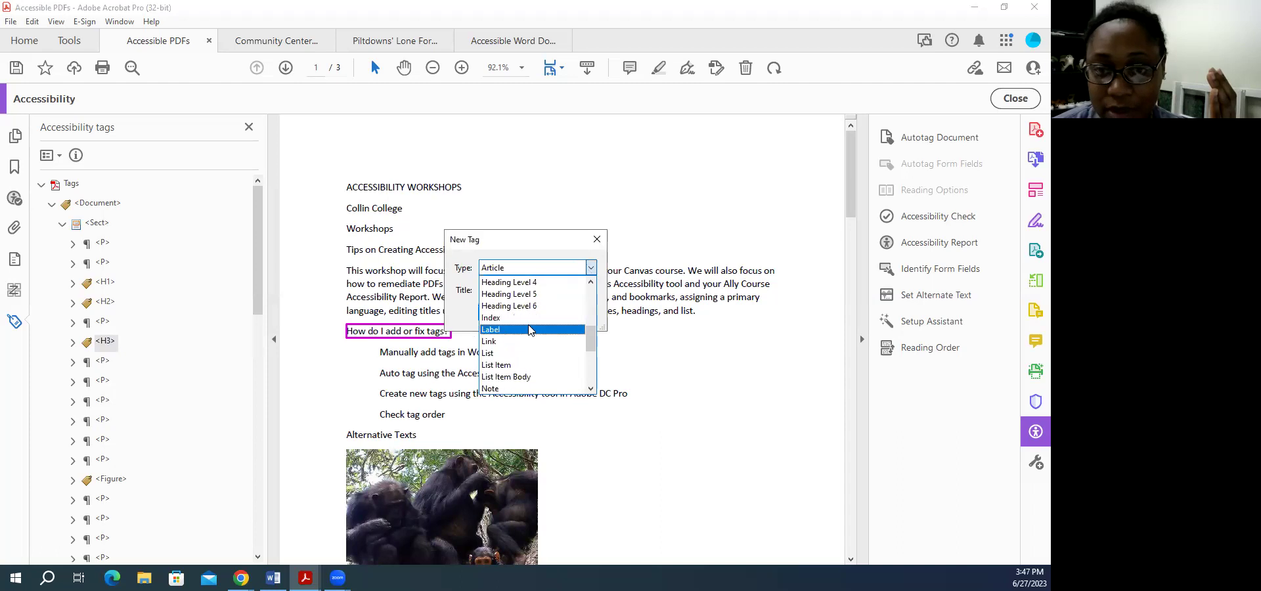
{"action": "left_click", "coordinate": [531, 353]}
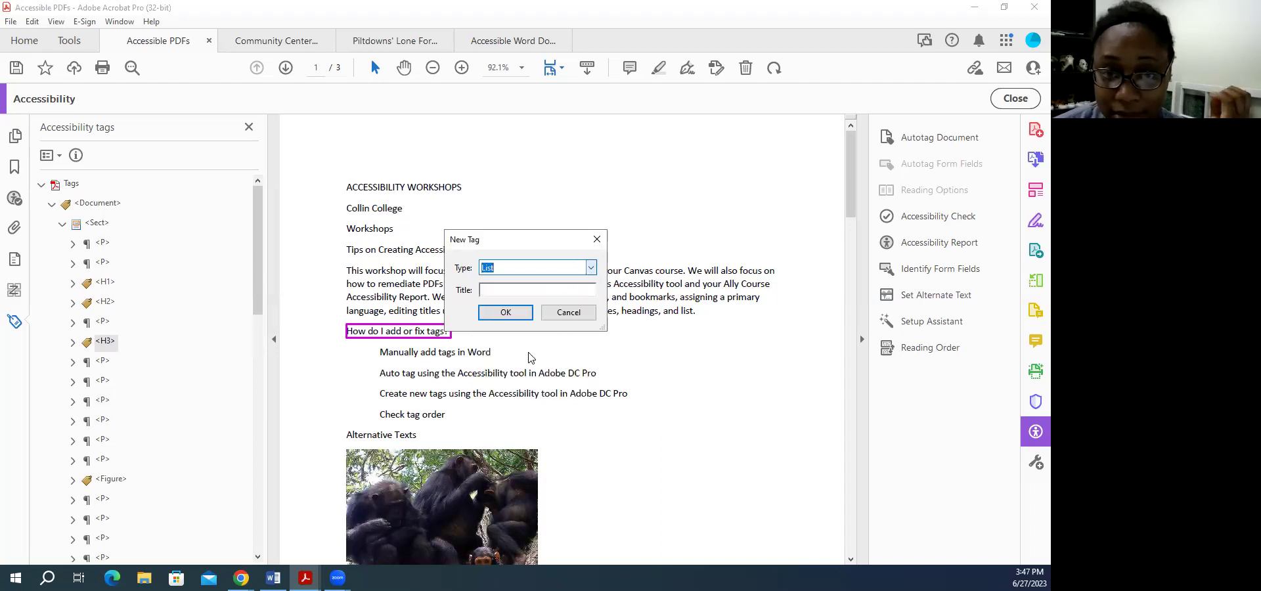
{"action": "left_click", "coordinate": [506, 313]}
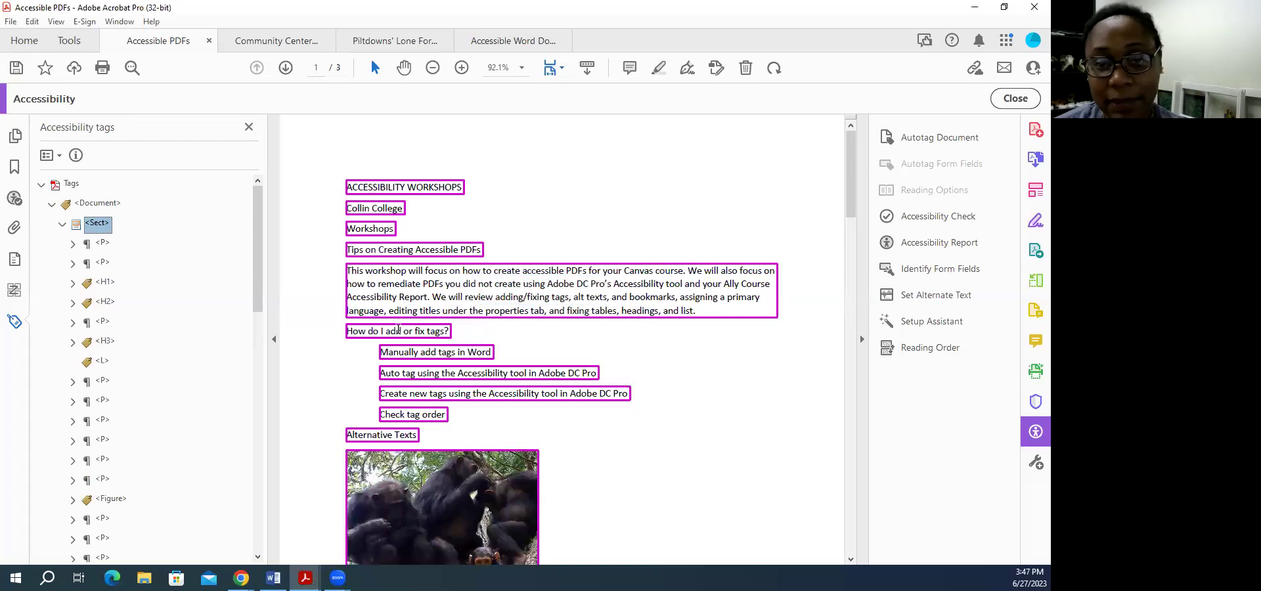
{"action": "left_click", "coordinate": [100, 363]}
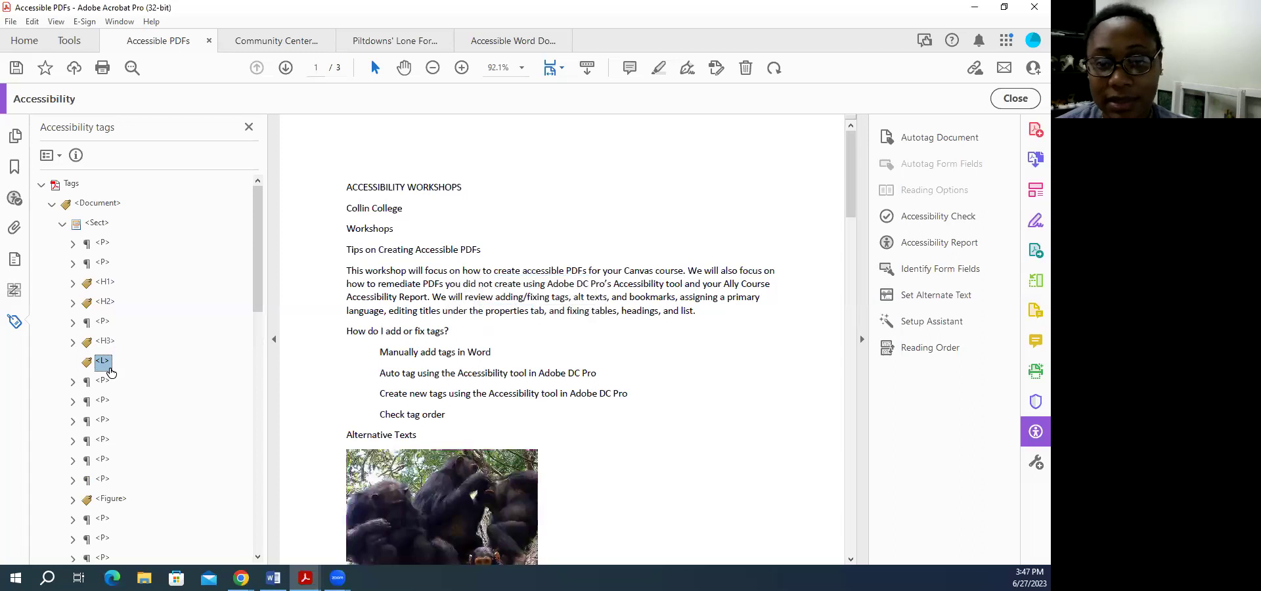
{"action": "left_click", "coordinate": [105, 365]}
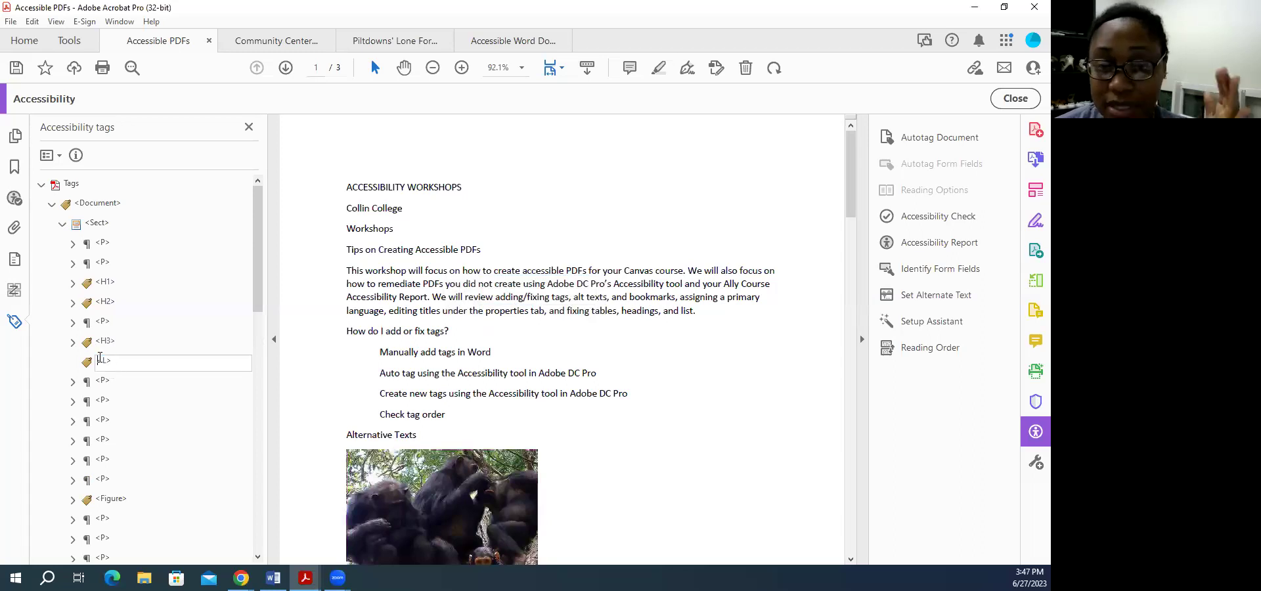
{"action": "left_click", "coordinate": [101, 339]}
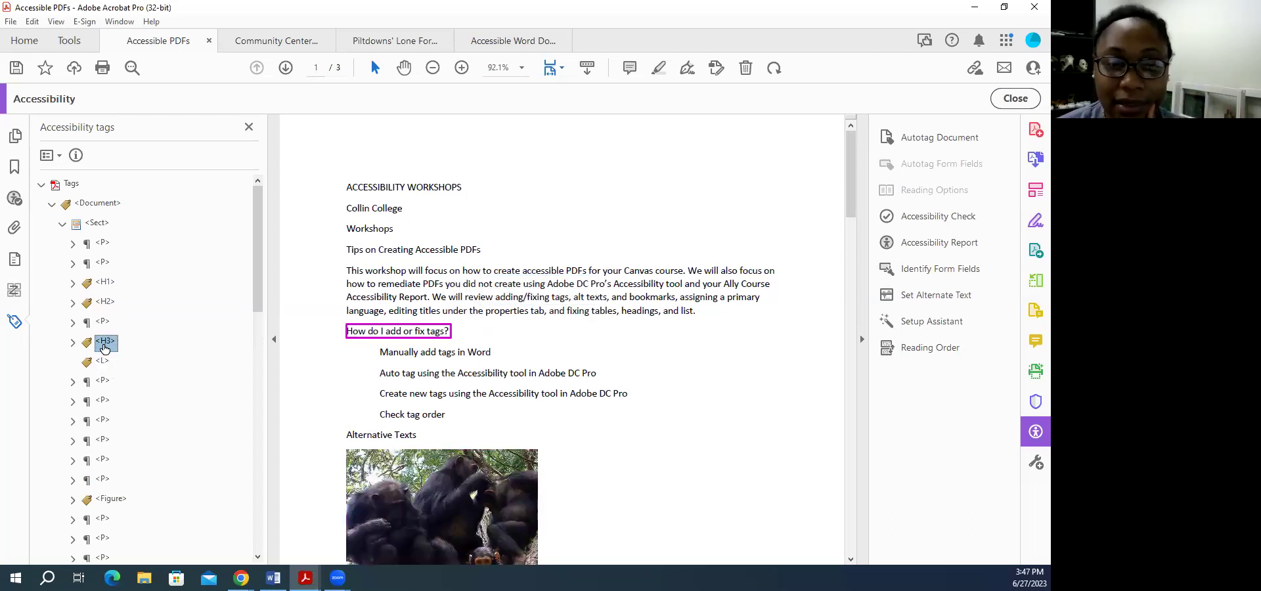
{"action": "left_click", "coordinate": [103, 363]}
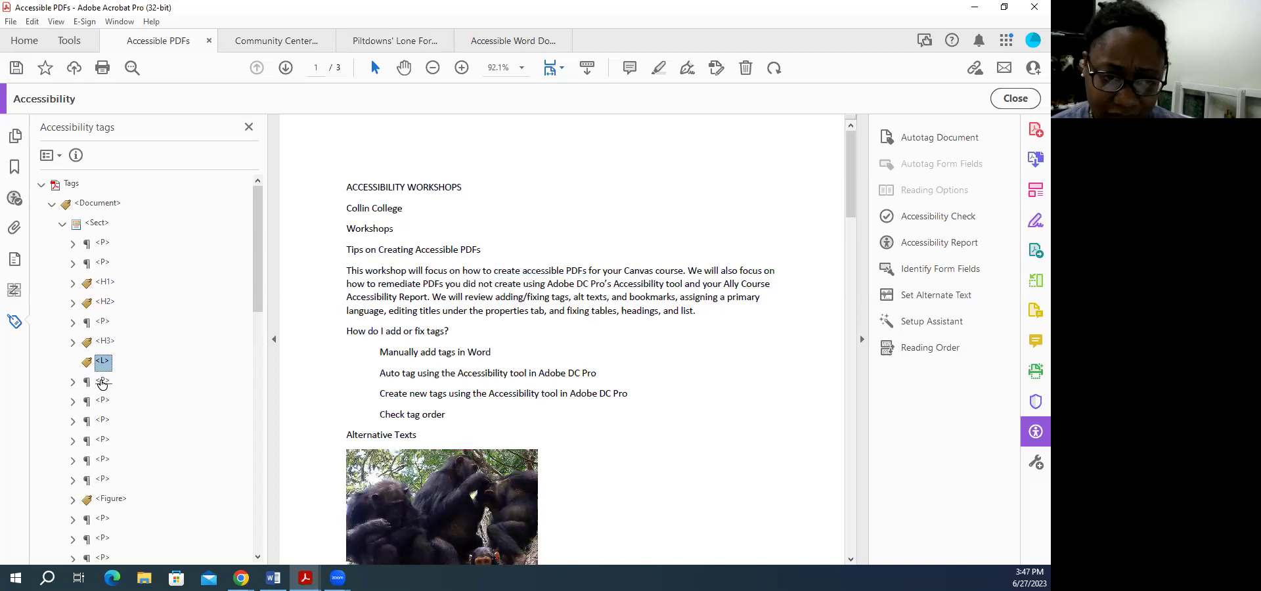
- Retag the four indented lines from "Manually add tags in Word" to "Check tag order" together as List Item
{"action": "left_click", "coordinate": [102, 382]}
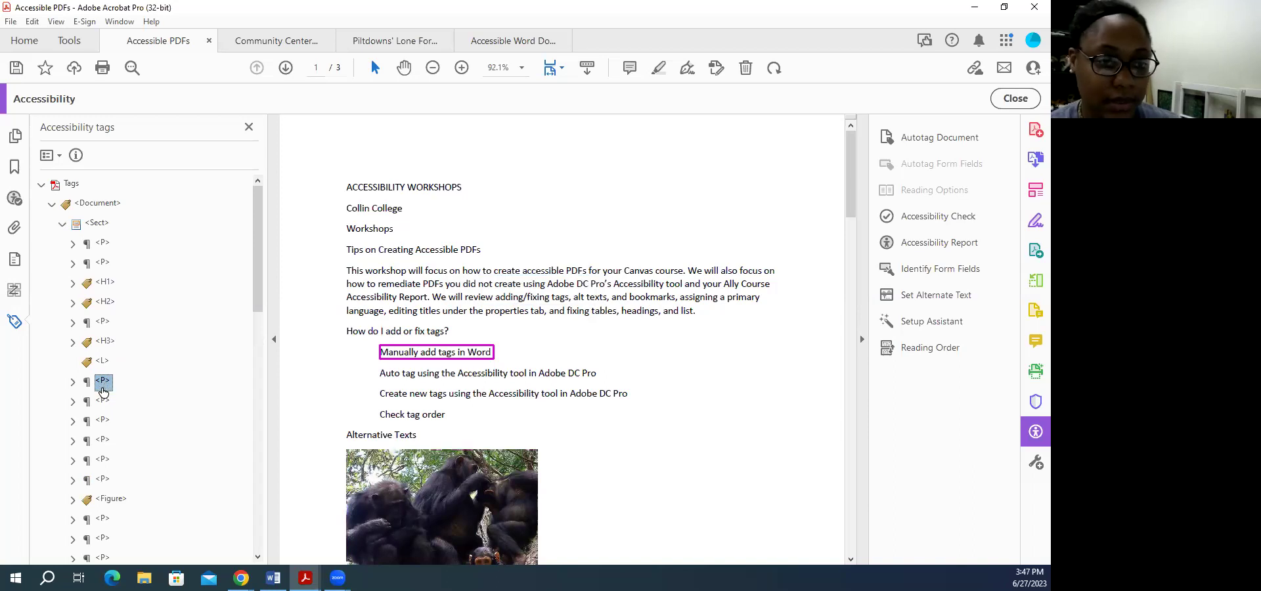
{"action": "left_click", "coordinate": [103, 402], "text": "shift"}
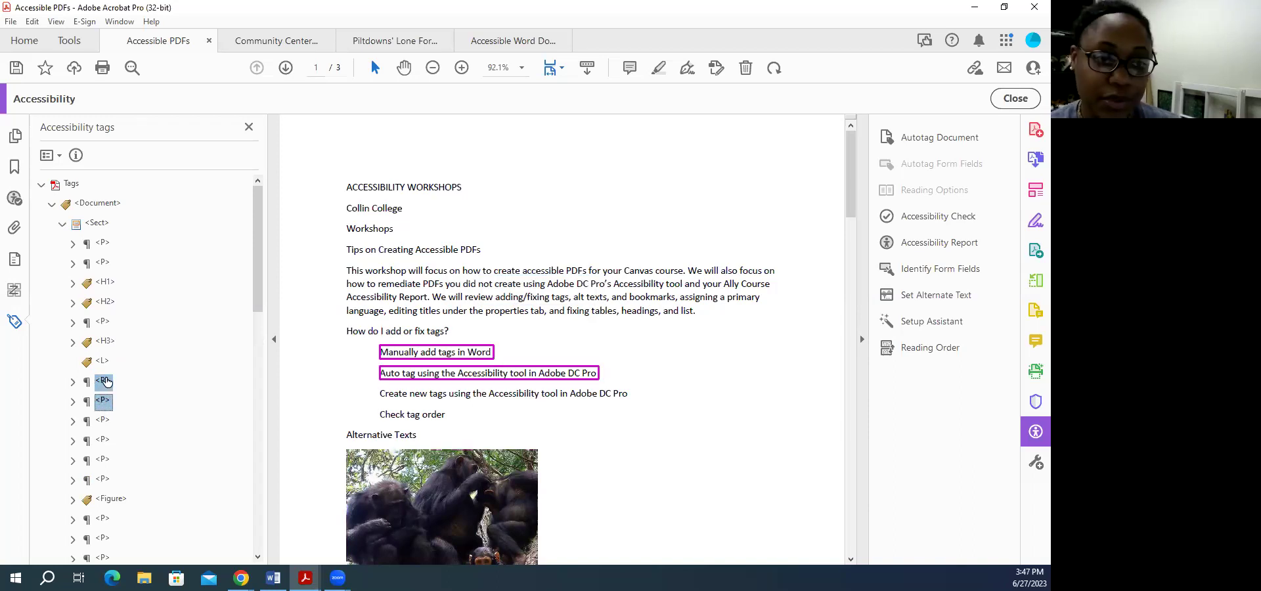
{"action": "left_click", "coordinate": [105, 382]}
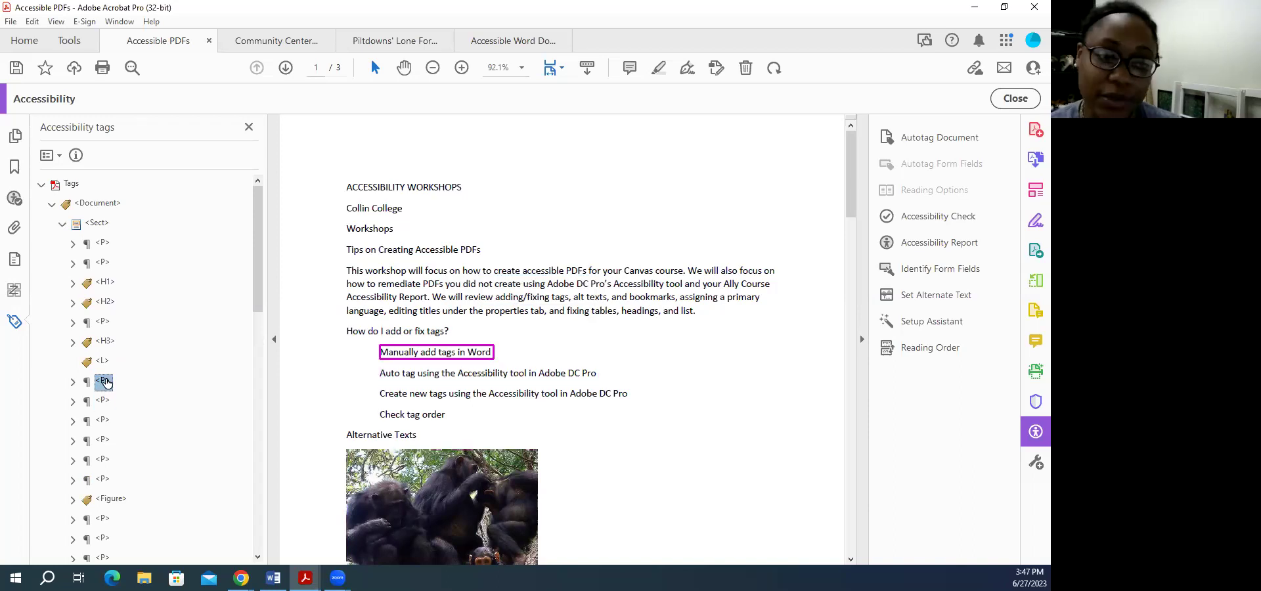
{"action": "left_click", "coordinate": [105, 401], "text": "shift"}
{"action": "left_click", "coordinate": [105, 420], "text": "shift"}
{"action": "left_click", "coordinate": [106, 440], "text": "shift"}
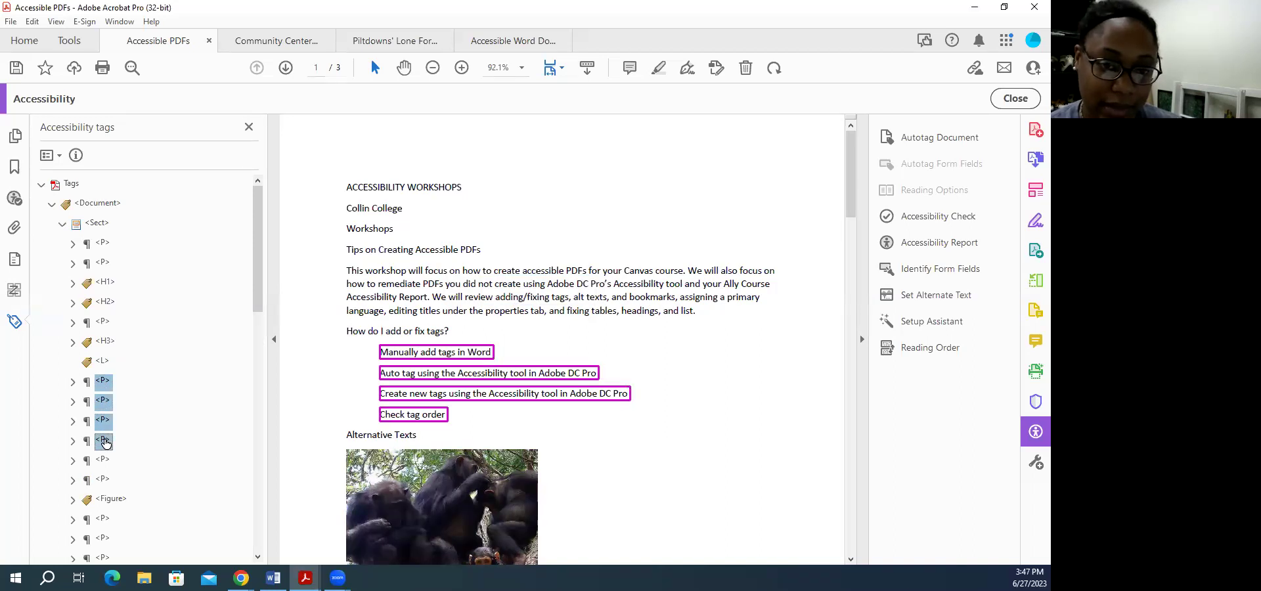
{"action": "right_click", "coordinate": [107, 386]}
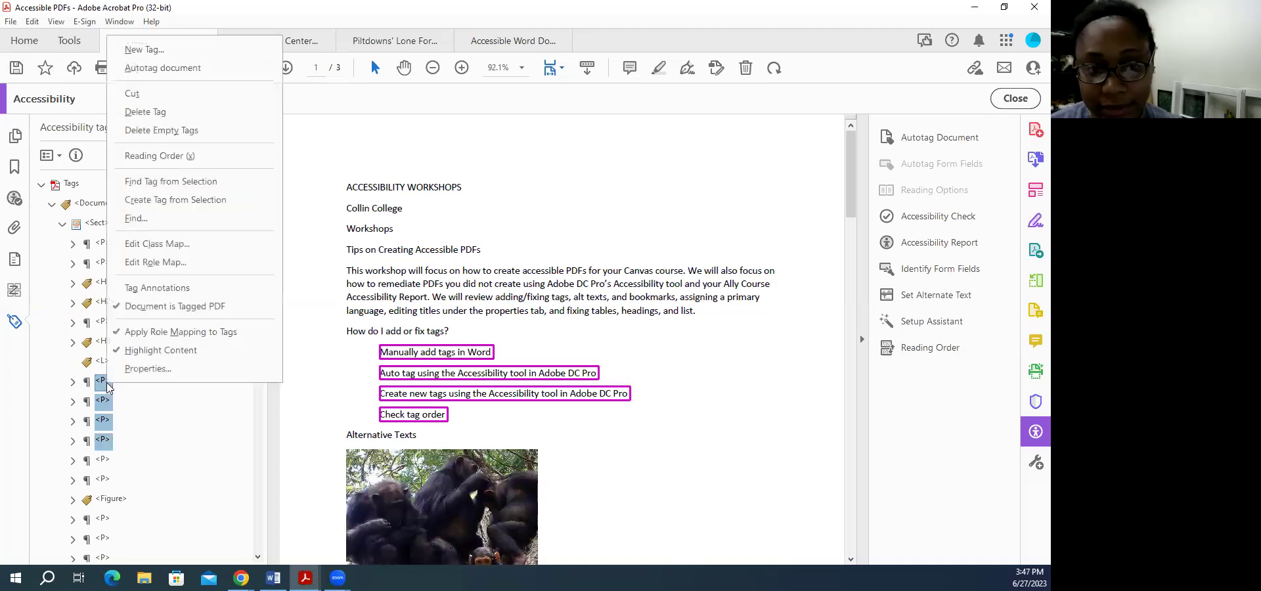
{"action": "left_click", "coordinate": [138, 368]}
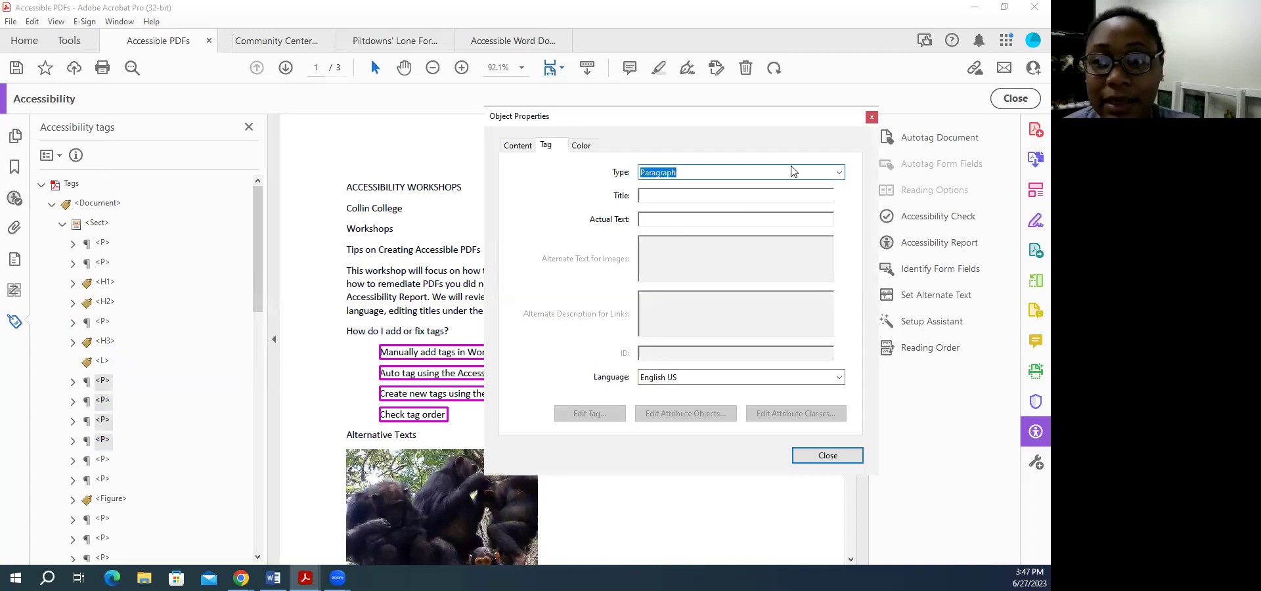
{"action": "left_click", "coordinate": [838, 173]}
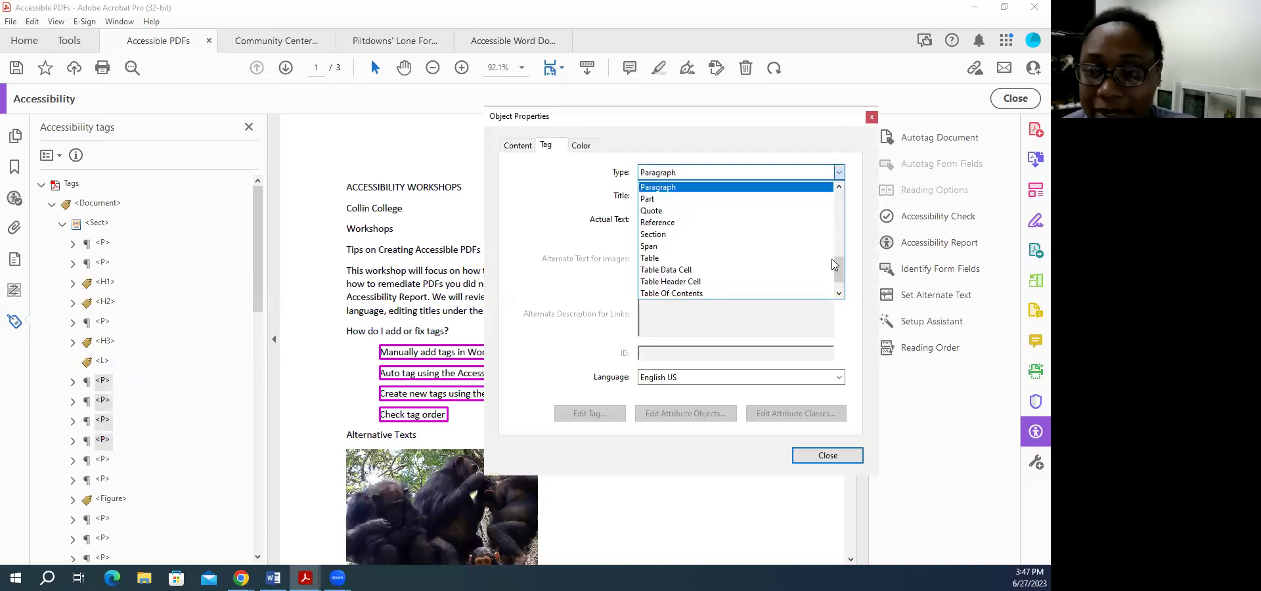
{"action": "scroll", "coordinate": [778, 254], "scroll_direction": "up", "scroll_amount": 1}
{"action": "scroll", "coordinate": [778, 254], "scroll_direction": "up", "scroll_amount": 2}
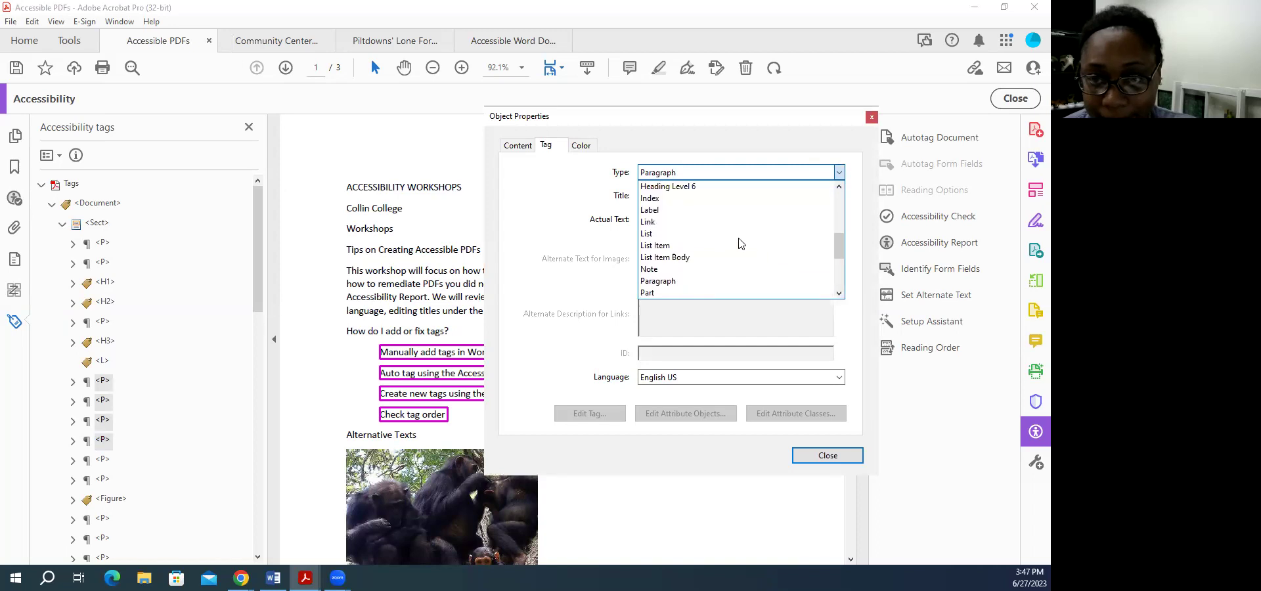
{"action": "left_click", "coordinate": [737, 258]}
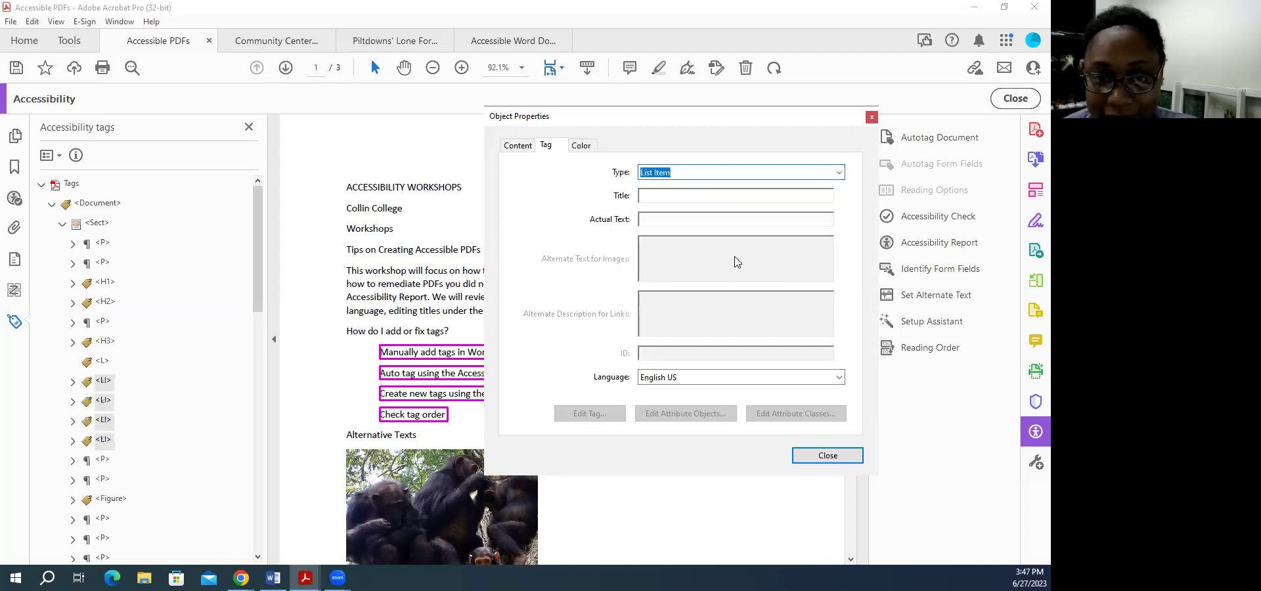
{"action": "left_click", "coordinate": [822, 455]}
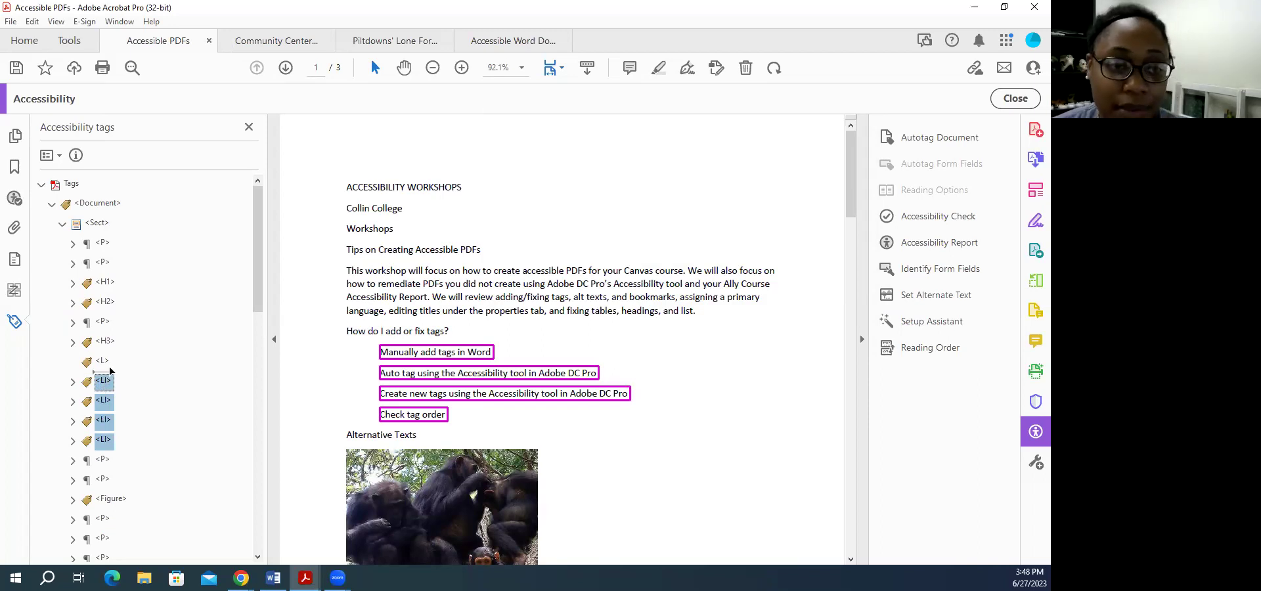
- Nest the four list item tags inside the List tag, and nest that List inside the "How do I add or fix tags?" H3 tag
{"action": "mouse_move", "coordinate": [110, 367]}
{"action": "left_mouse_down"}
{"action": "mouse_move", "coordinate": [110, 396]}
{"action": "mouse_move", "coordinate": [111, 371]}
{"action": "left_mouse_up"}
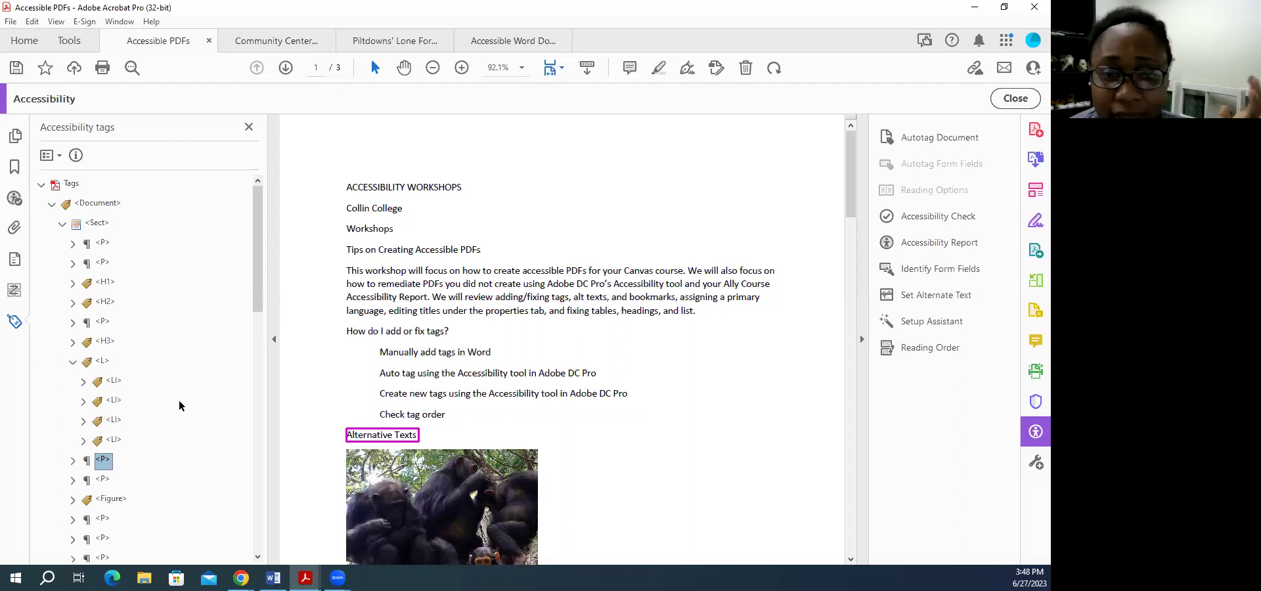
{"action": "left_click", "coordinate": [99, 362]}
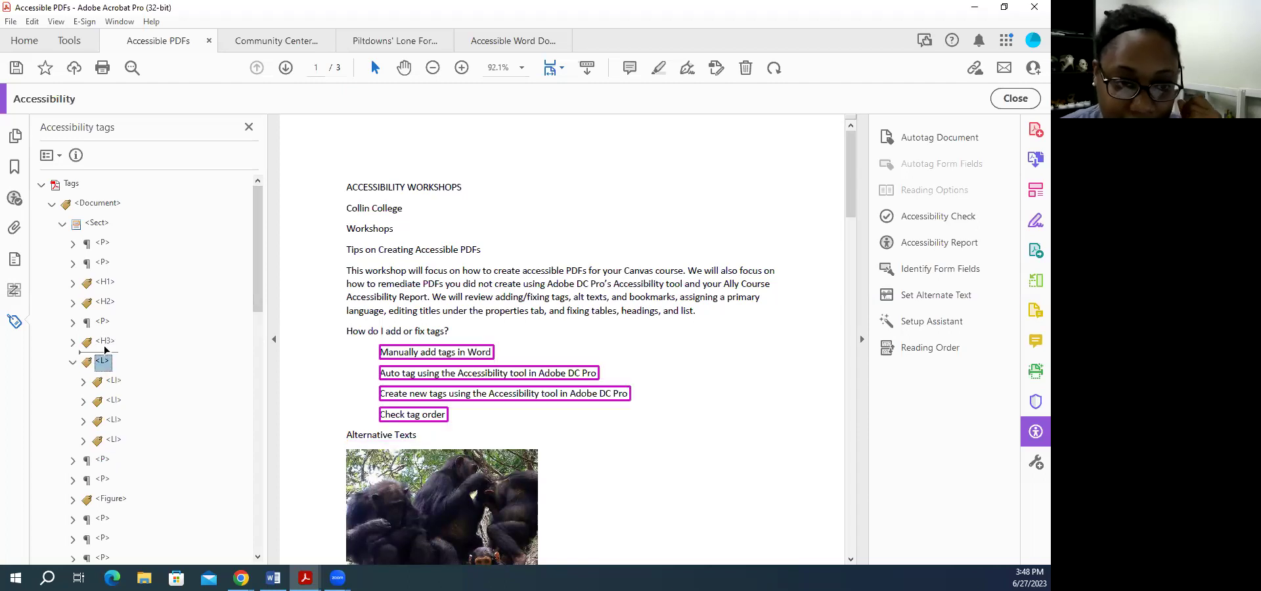
{"action": "left_click_drag", "start_coordinate": [106, 342], "coordinate": [105, 341]}
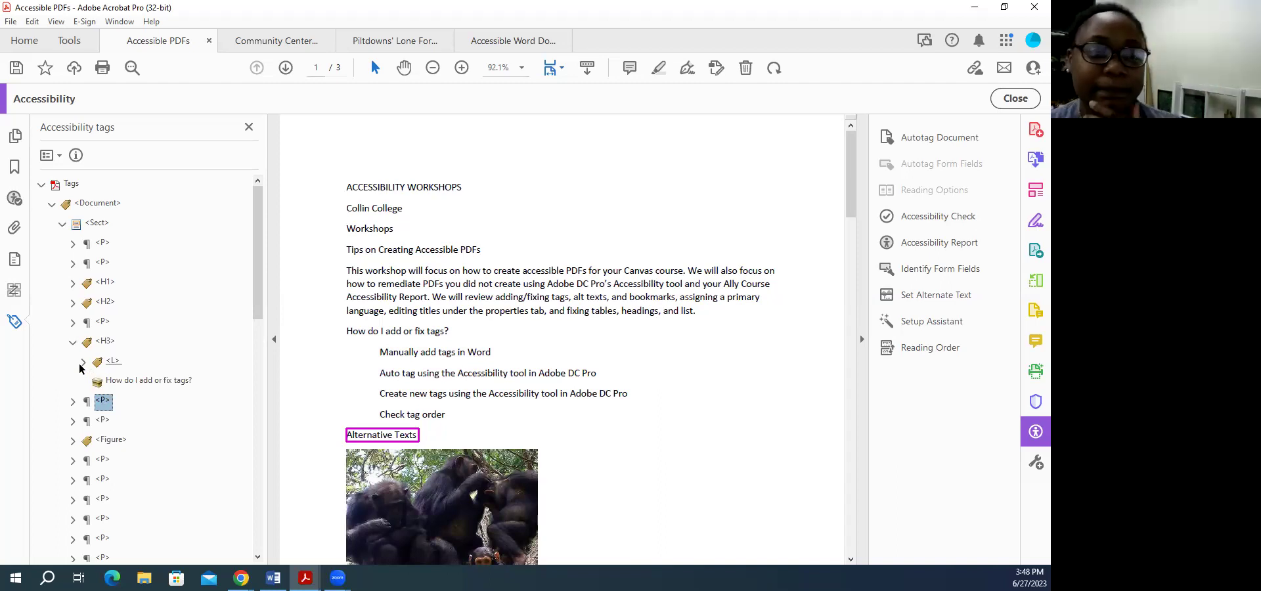
{"action": "left_click", "coordinate": [83, 361]}
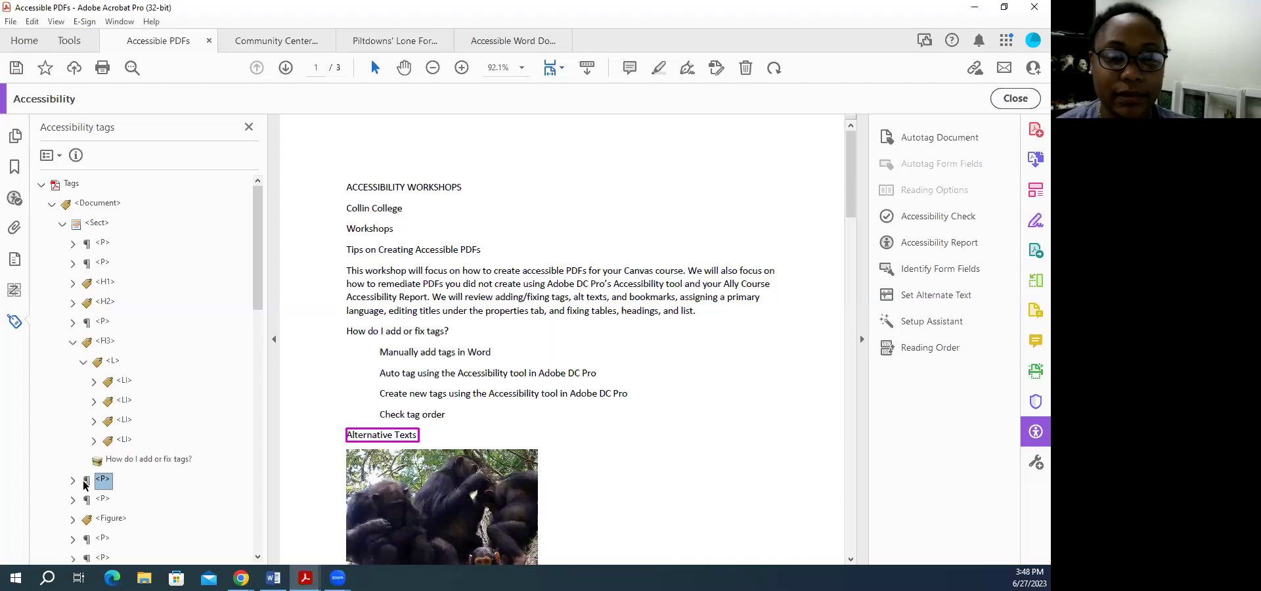
- Retag the "Alternative Texts" line as H3
{"action": "left_click", "coordinate": [257, 558]}
{"action": "left_click", "coordinate": [257, 558]}
{"action": "left_click", "coordinate": [257, 558]}
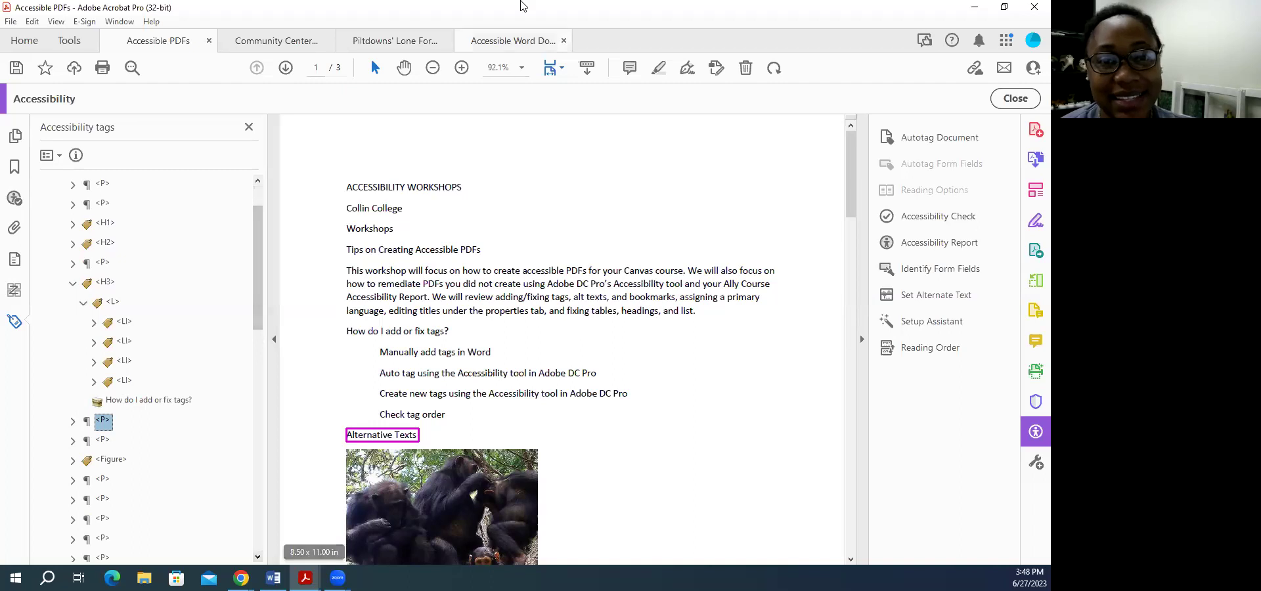
{"action": "left_click", "coordinate": [377, 14]}
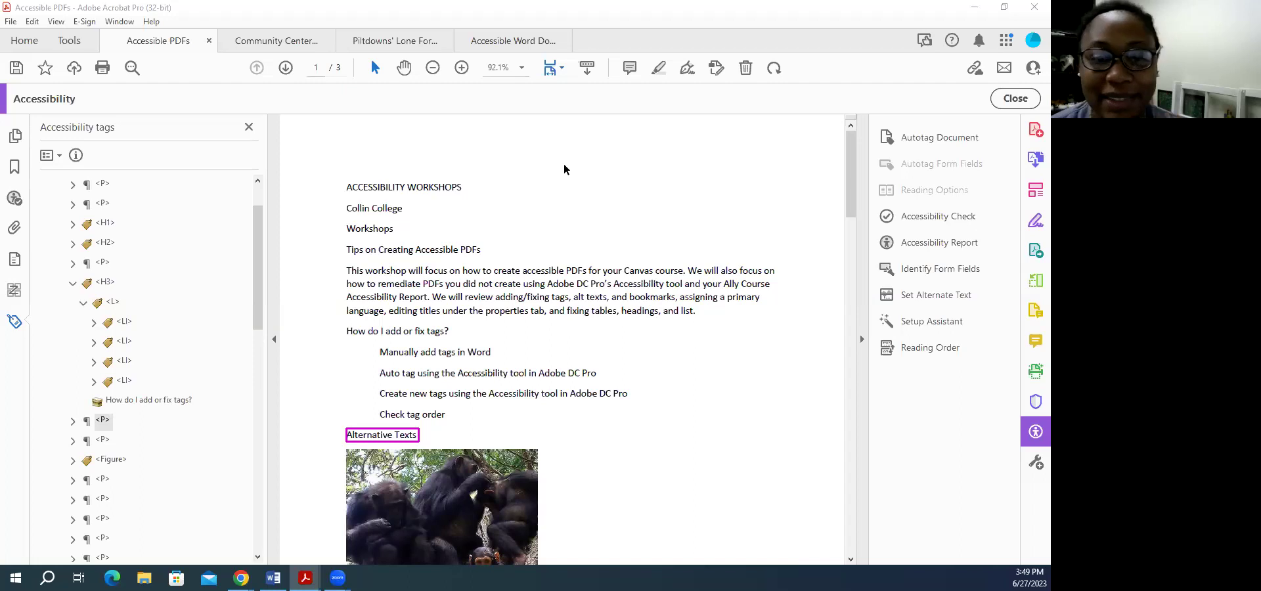
{"action": "left_click", "coordinate": [258, 557]}
{"action": "left_click", "coordinate": [257, 557]}
{"action": "left_click", "coordinate": [257, 557]}
{"action": "left_click", "coordinate": [258, 557]}
{"action": "left_click", "coordinate": [104, 342]}
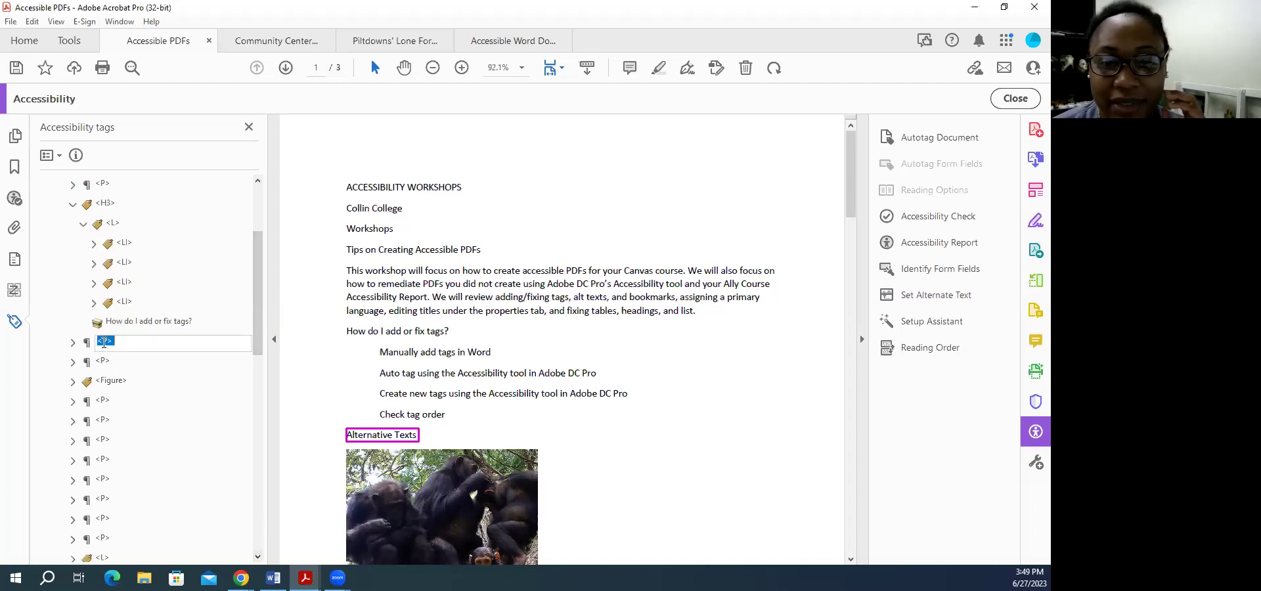
{"action": "left_click", "coordinate": [107, 341]}
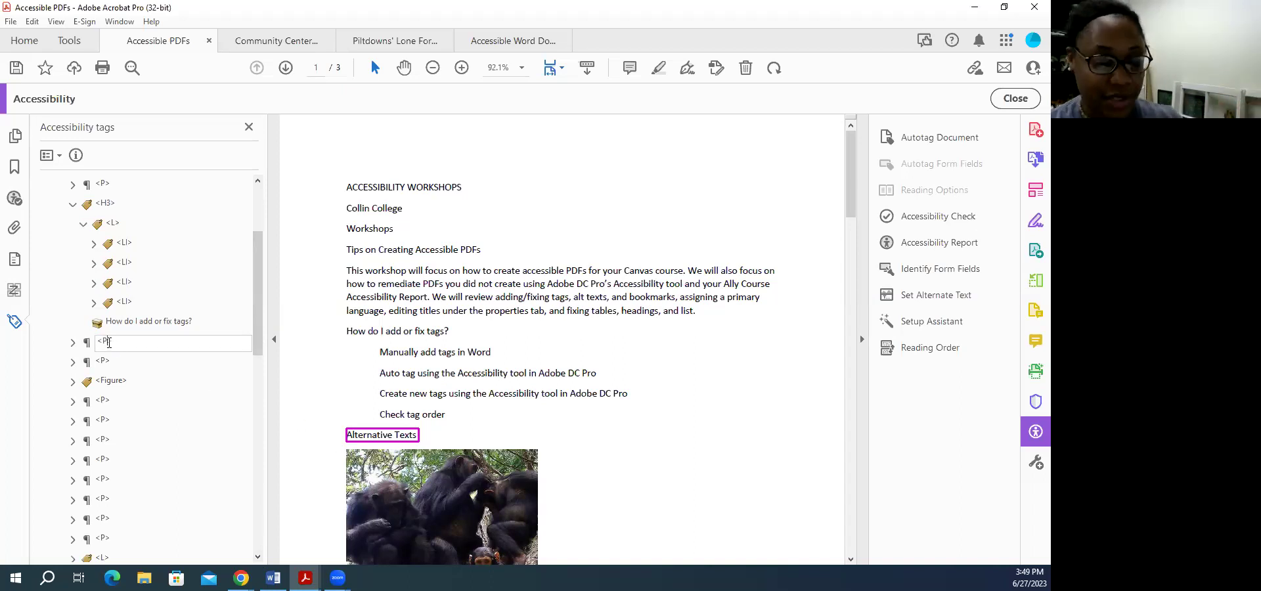
{"action": "type", "text": "H"}
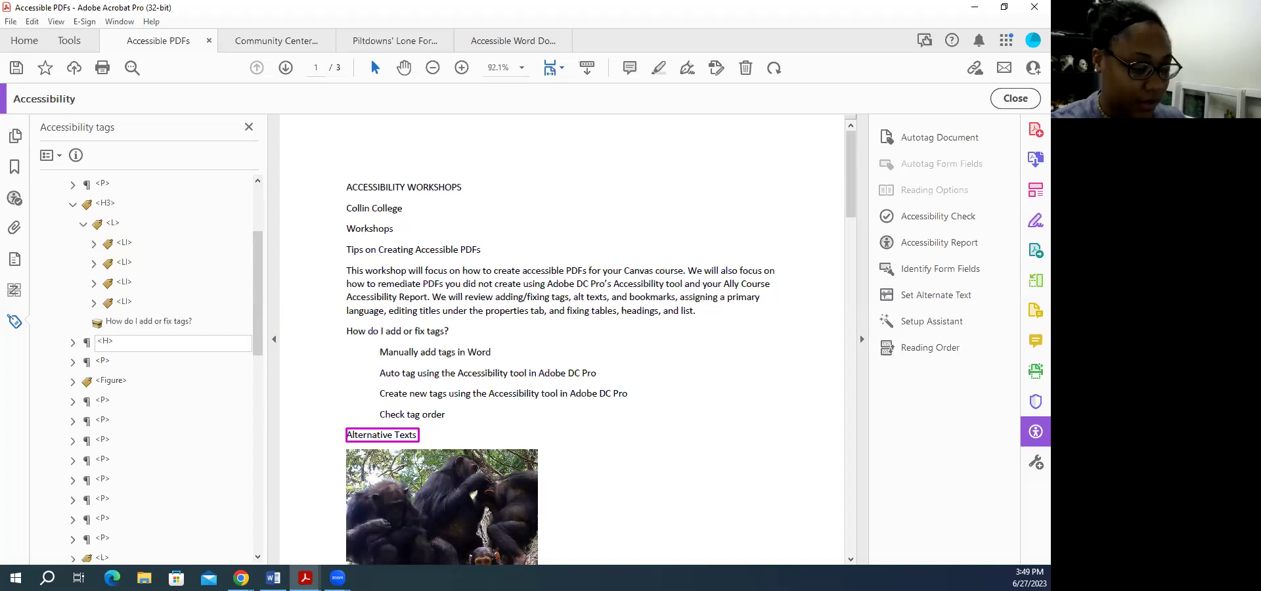
{"action": "type", "text": "3"}
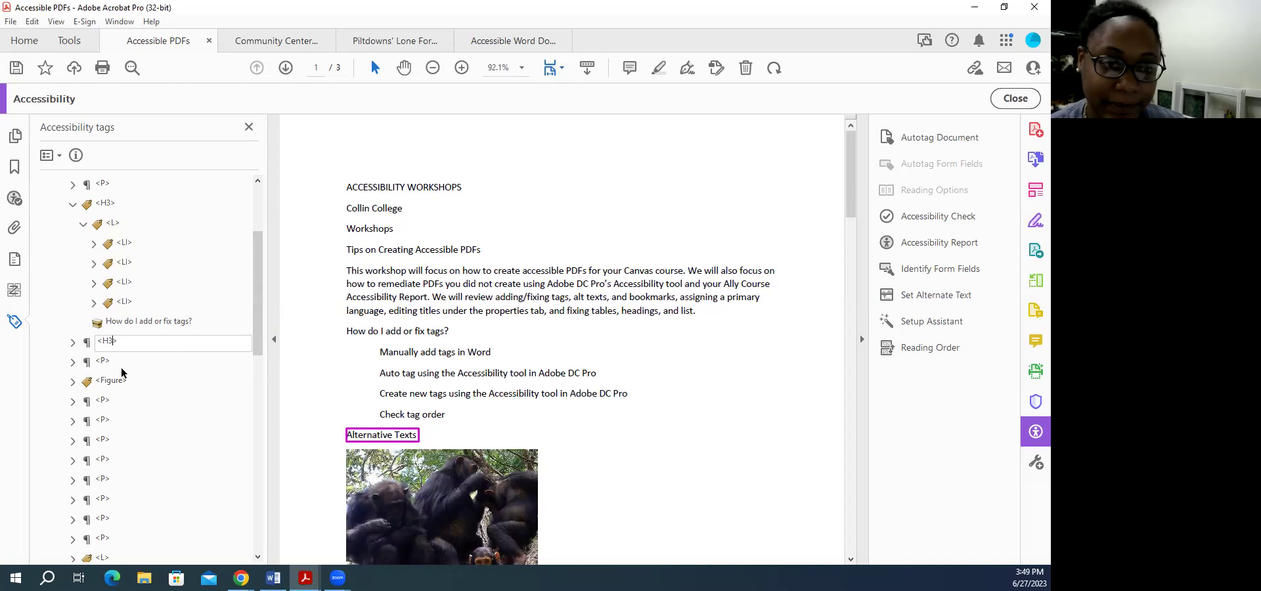
- Delete the stray paragraph tag between the "Alternative Texts" tag and the chimpanzee picture's Figure tag, and check those two neighbouring tags
{"action": "left_click", "coordinate": [101, 363]}
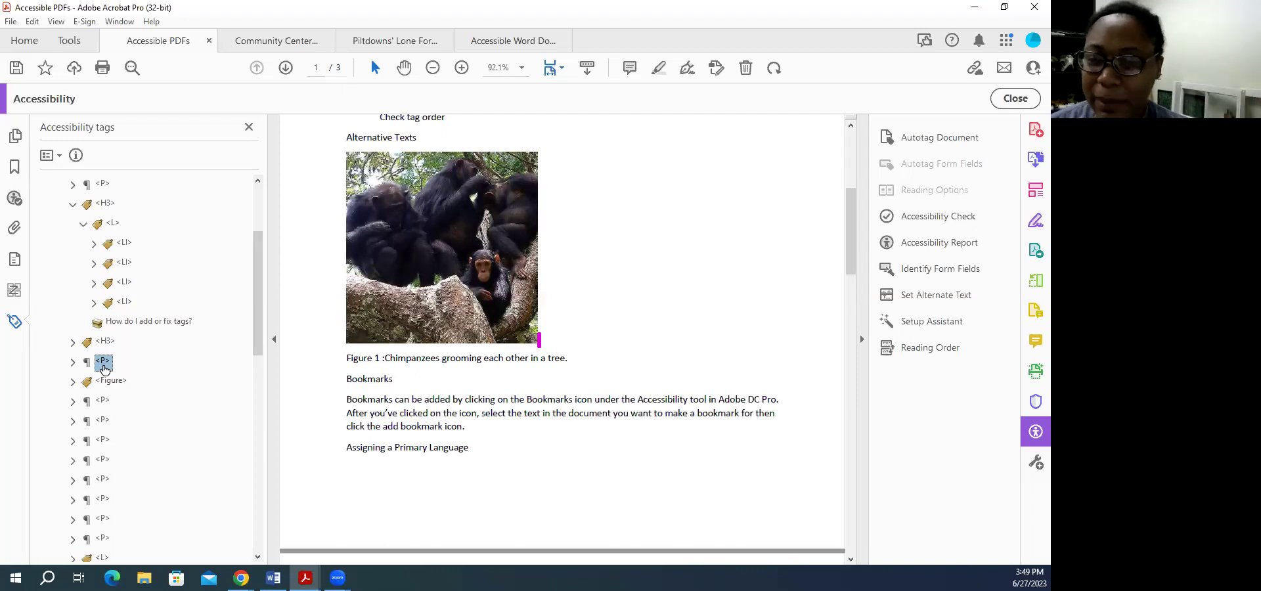
{"action": "right_click", "coordinate": [103, 369]}
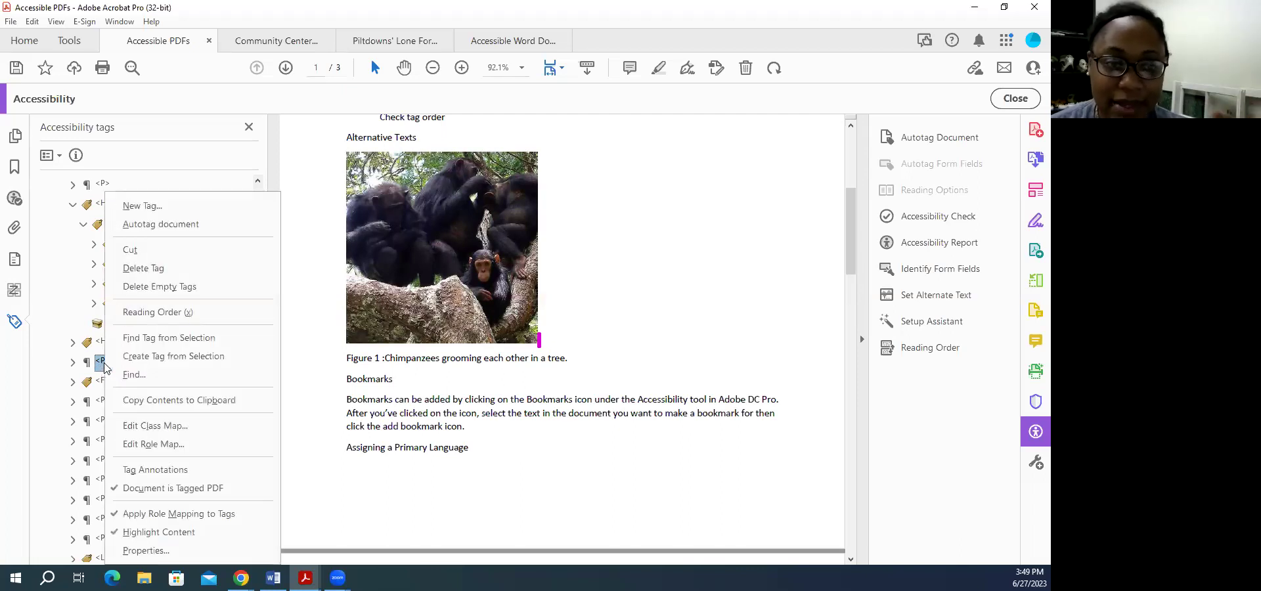
{"action": "left_click", "coordinate": [141, 275]}
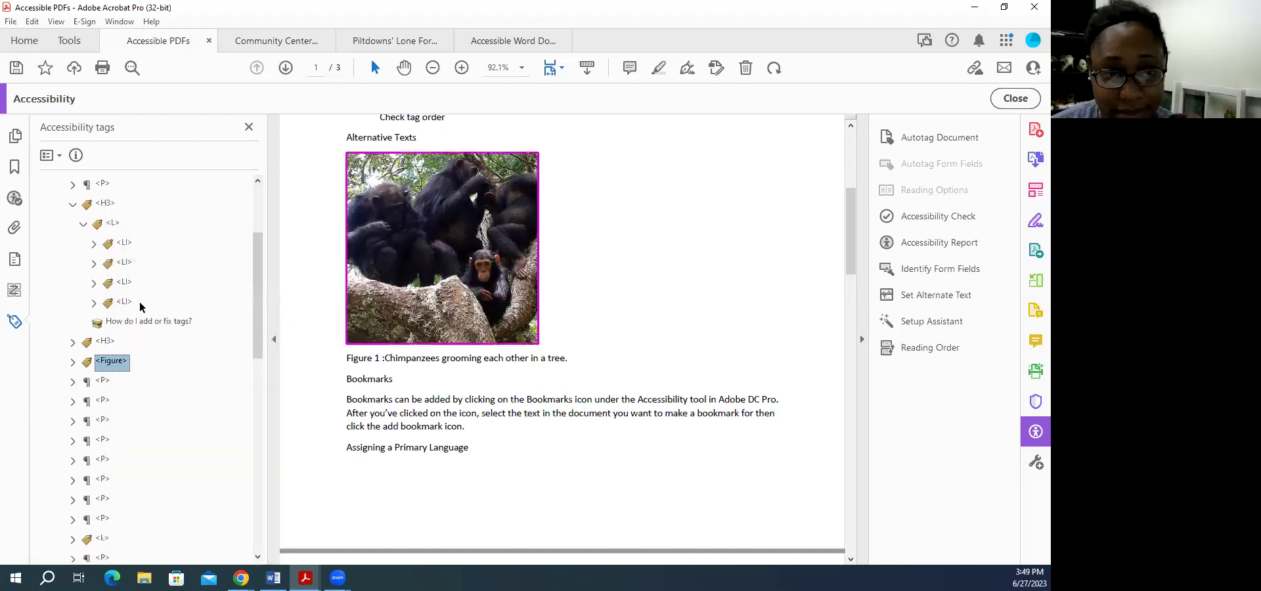
{"action": "key", "text": "Up"}
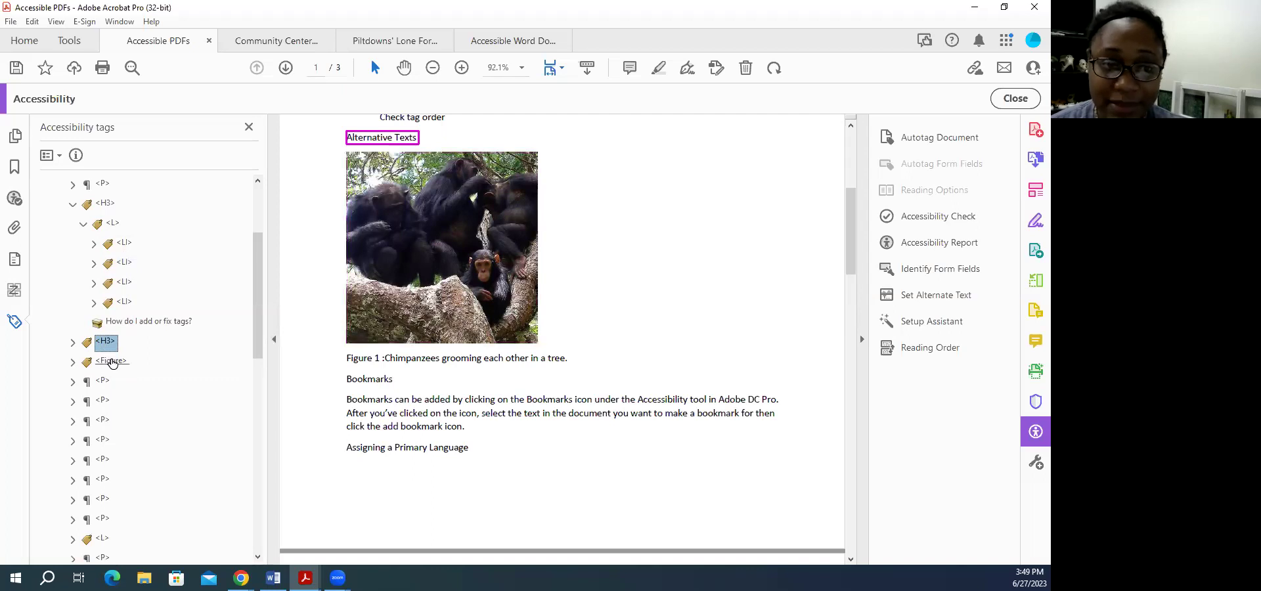
{"action": "left_click", "coordinate": [105, 361]}
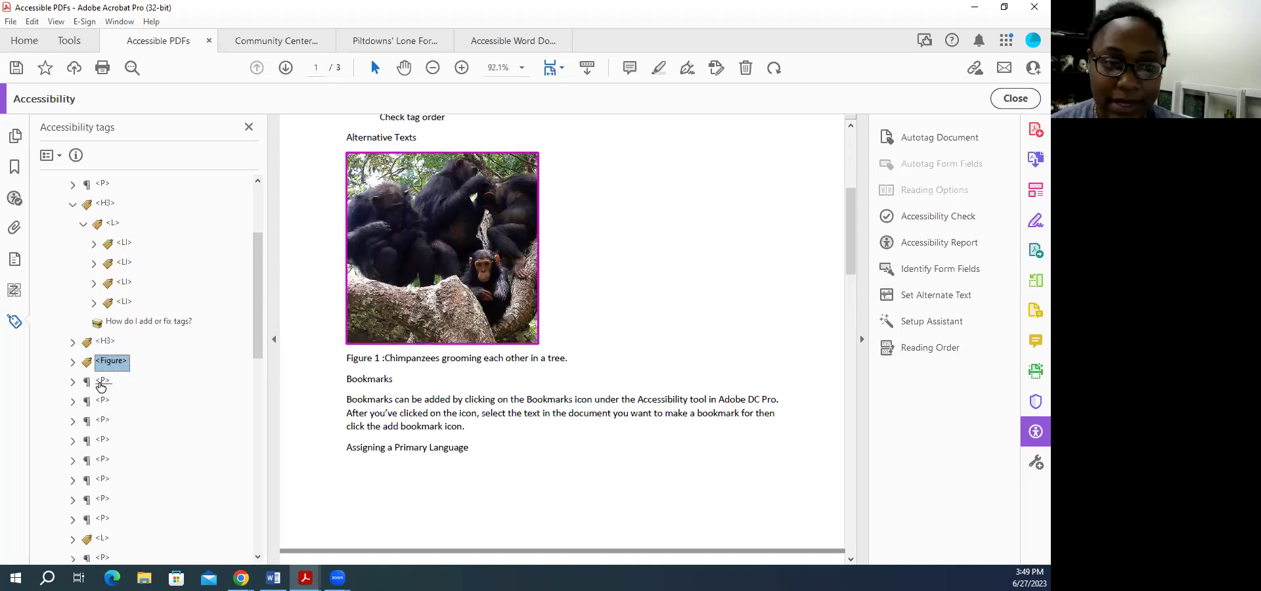
- Change the tag type of the "Figure 1" line below the chimpanzee picture to Caption
{"action": "left_click", "coordinate": [102, 383]}
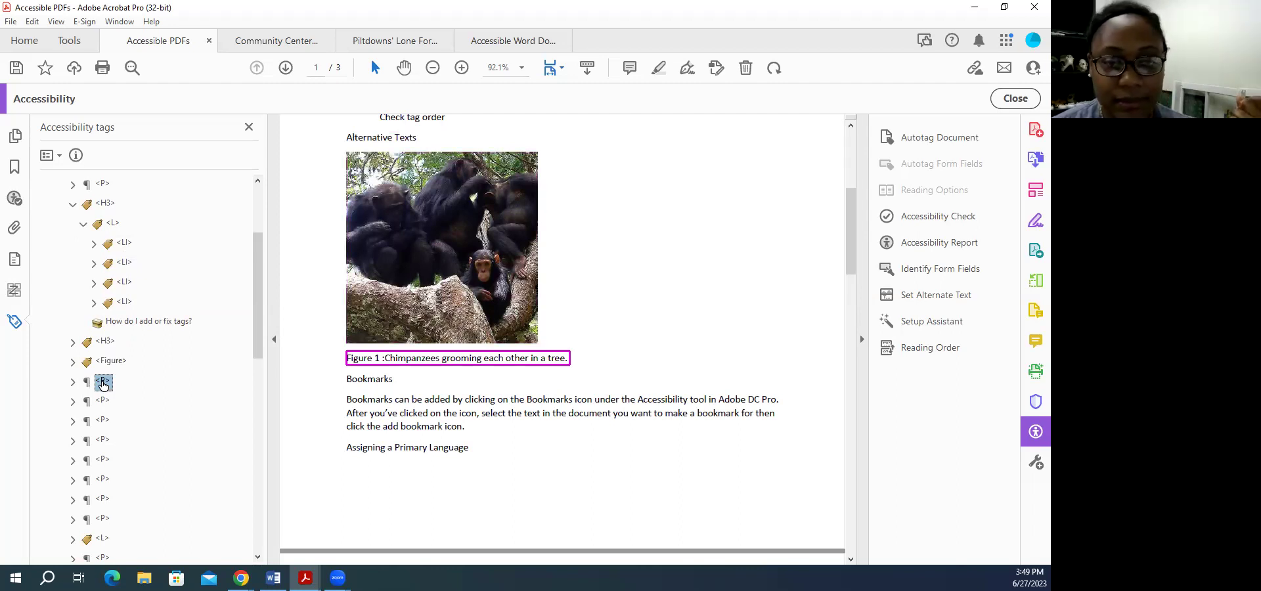
{"action": "right_click", "coordinate": [103, 383]}
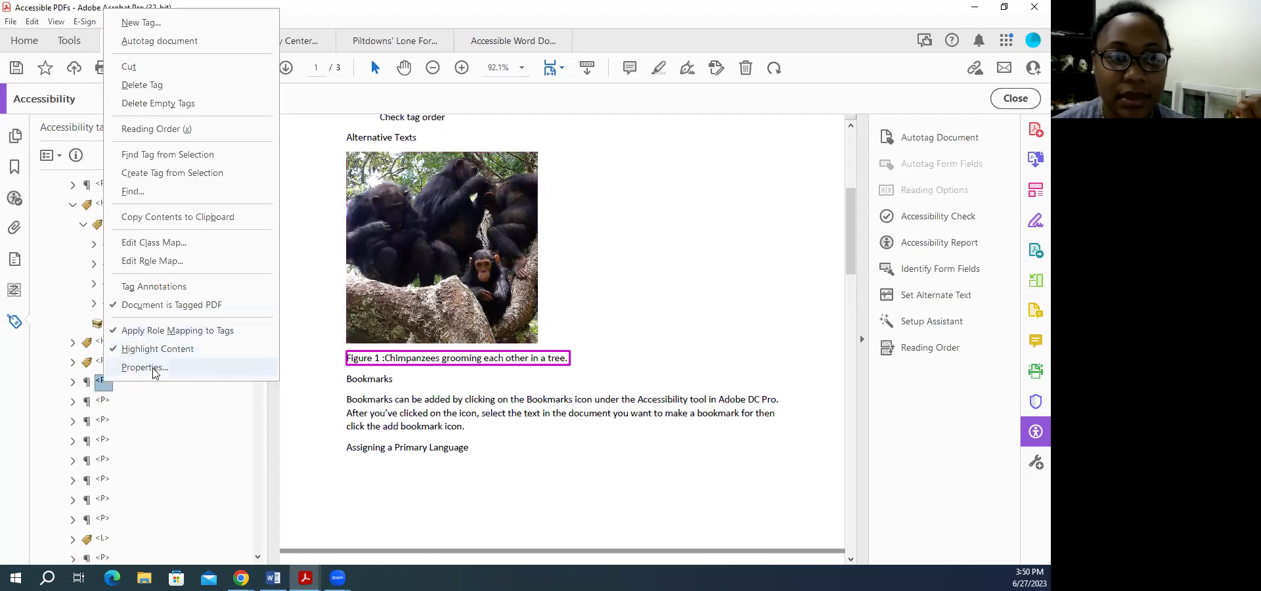
{"action": "key", "text": "Return"}
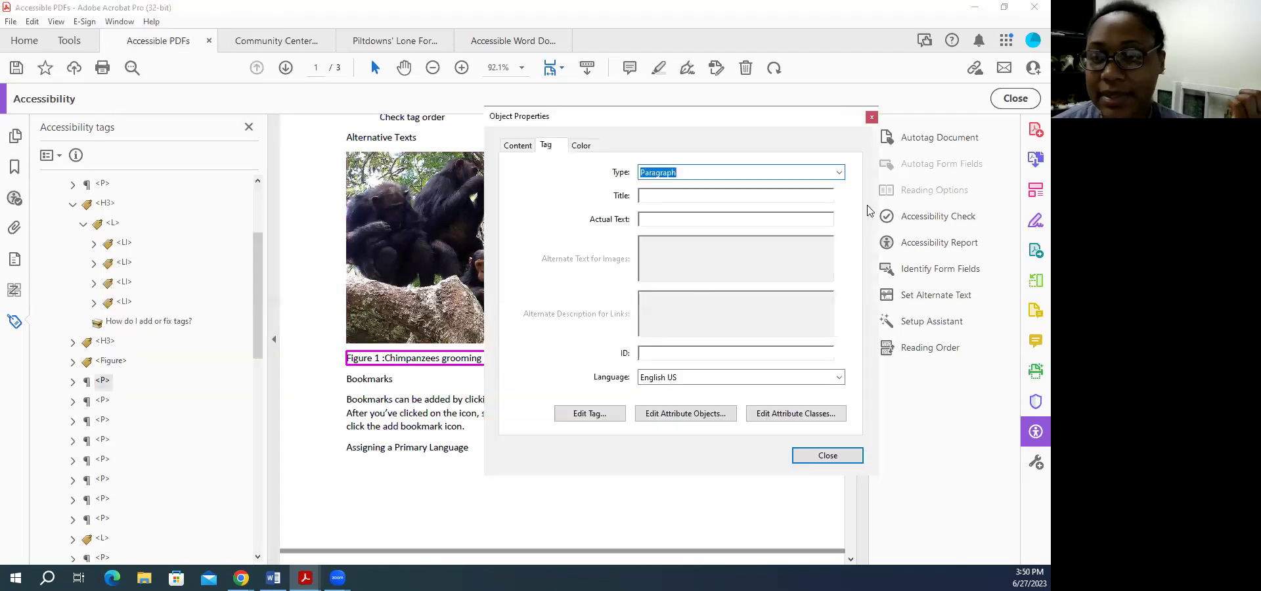
{"action": "left_click", "coordinate": [839, 172]}
{"action": "scroll", "coordinate": [793, 237], "scroll_direction": "up", "scroll_amount": 10}
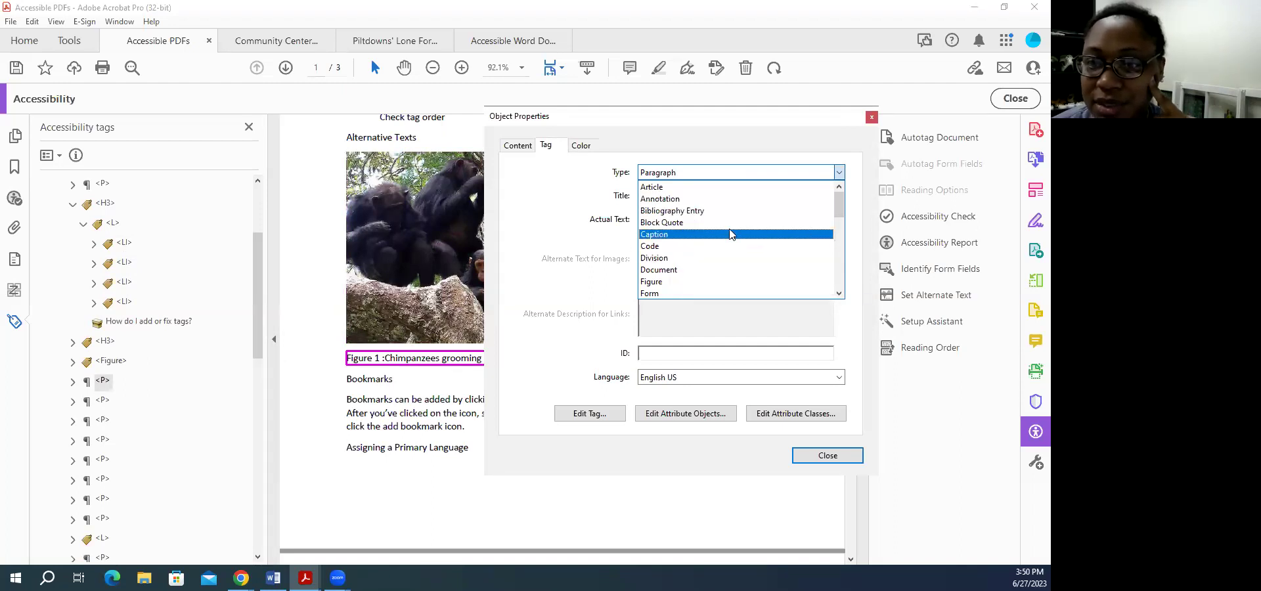
{"action": "scroll", "coordinate": [765, 265], "scroll_direction": "down", "scroll_amount": 4}
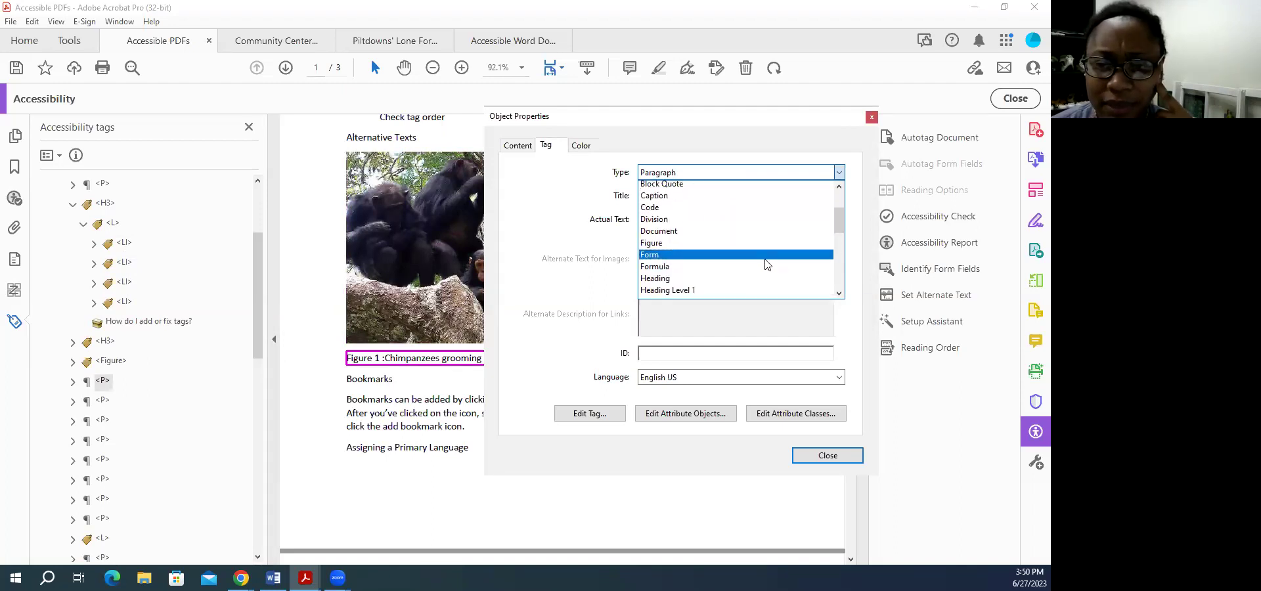
{"action": "scroll", "coordinate": [770, 257], "scroll_direction": "up", "scroll_amount": 5}
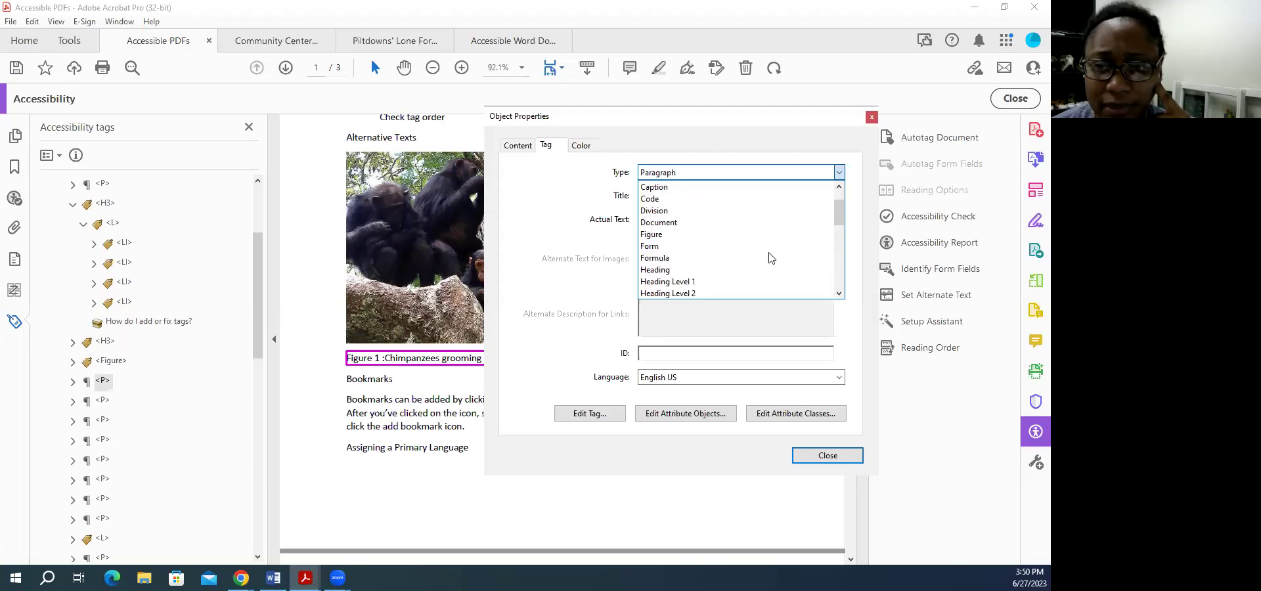
{"action": "left_click", "coordinate": [742, 236]}
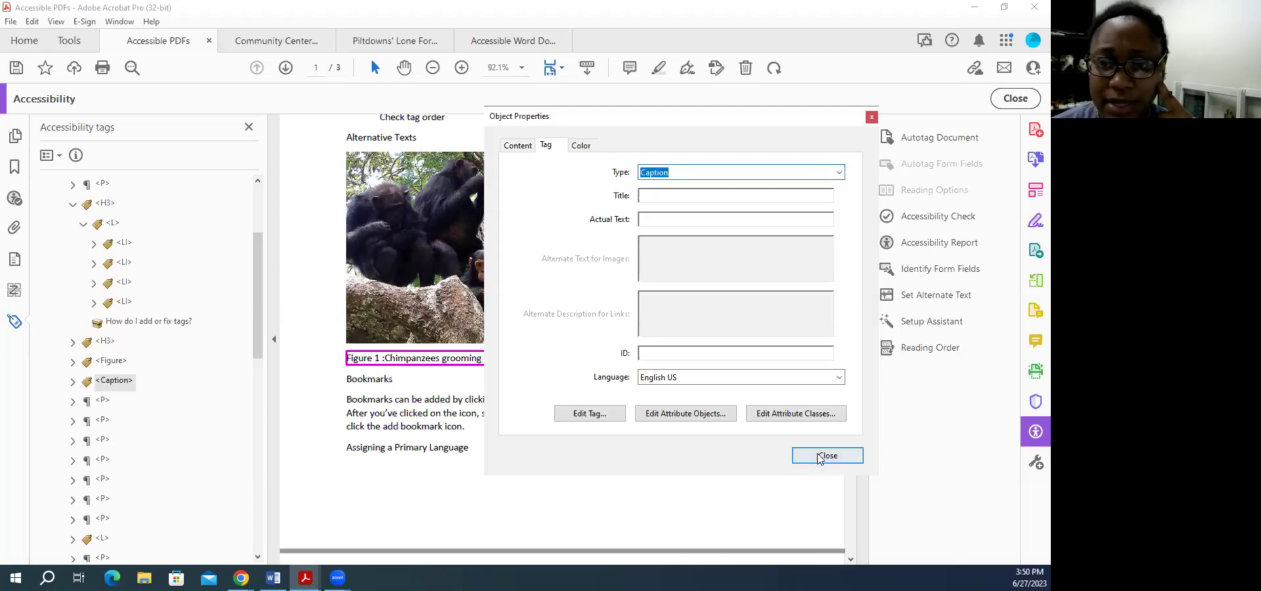
- Give the Caption tag the title "Chimpanzees grooming each other in a tree." and close its properties
{"action": "left_click", "coordinate": [747, 194]}
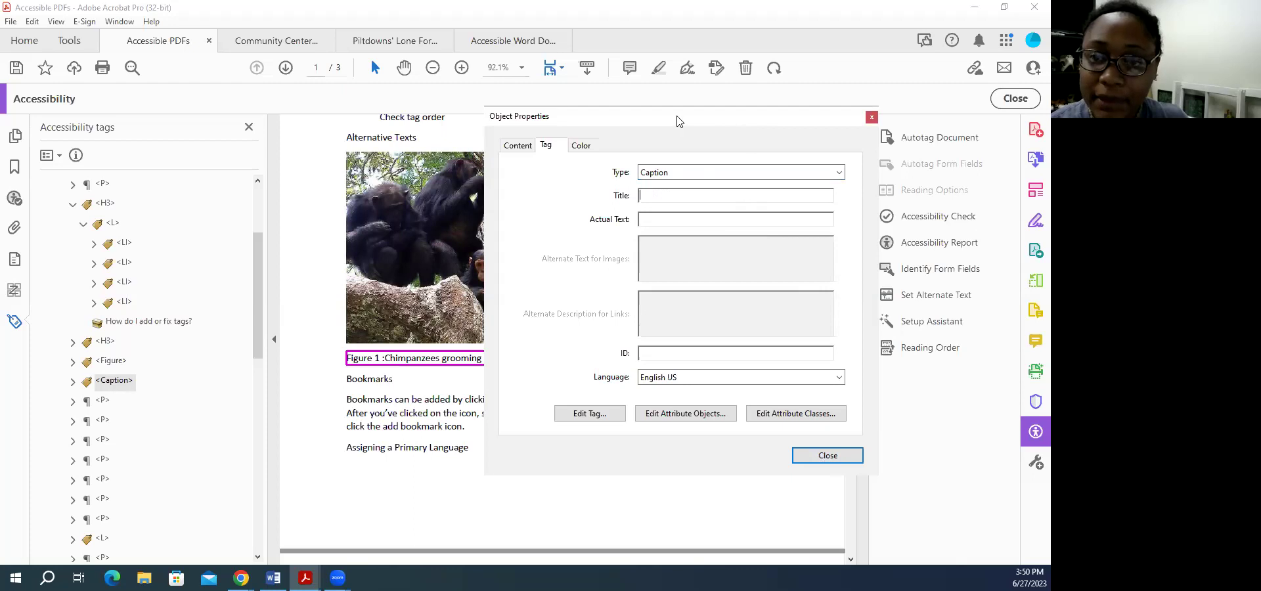
{"action": "left_click_drag", "start_coordinate": [792, 124], "coordinate": [909, 147]}
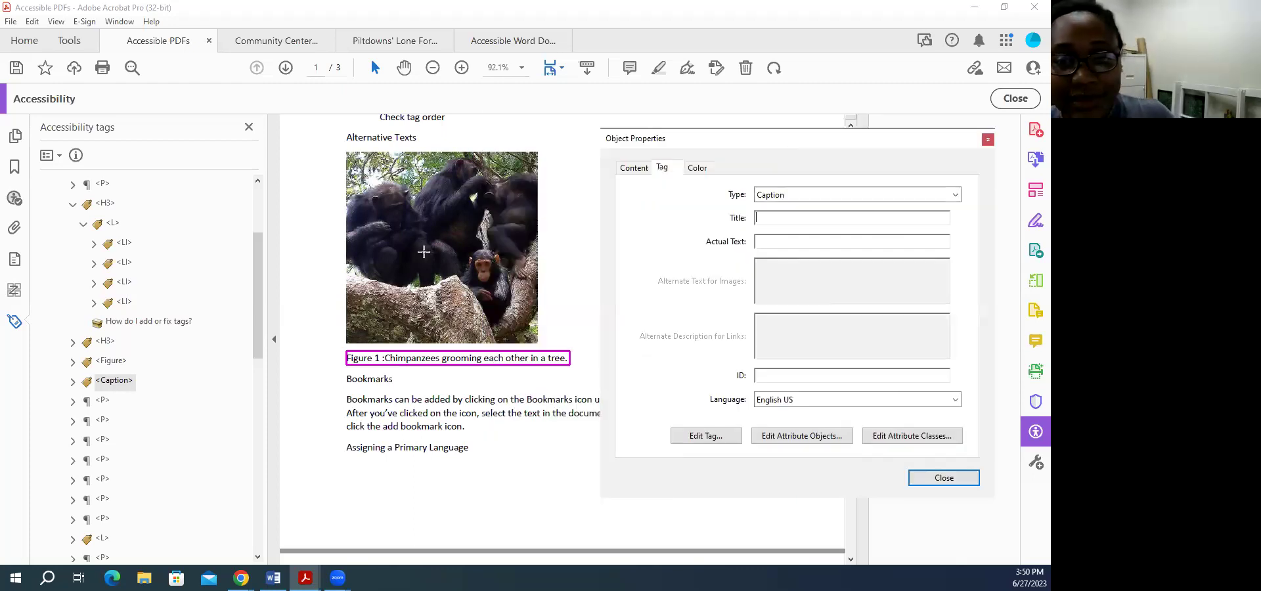
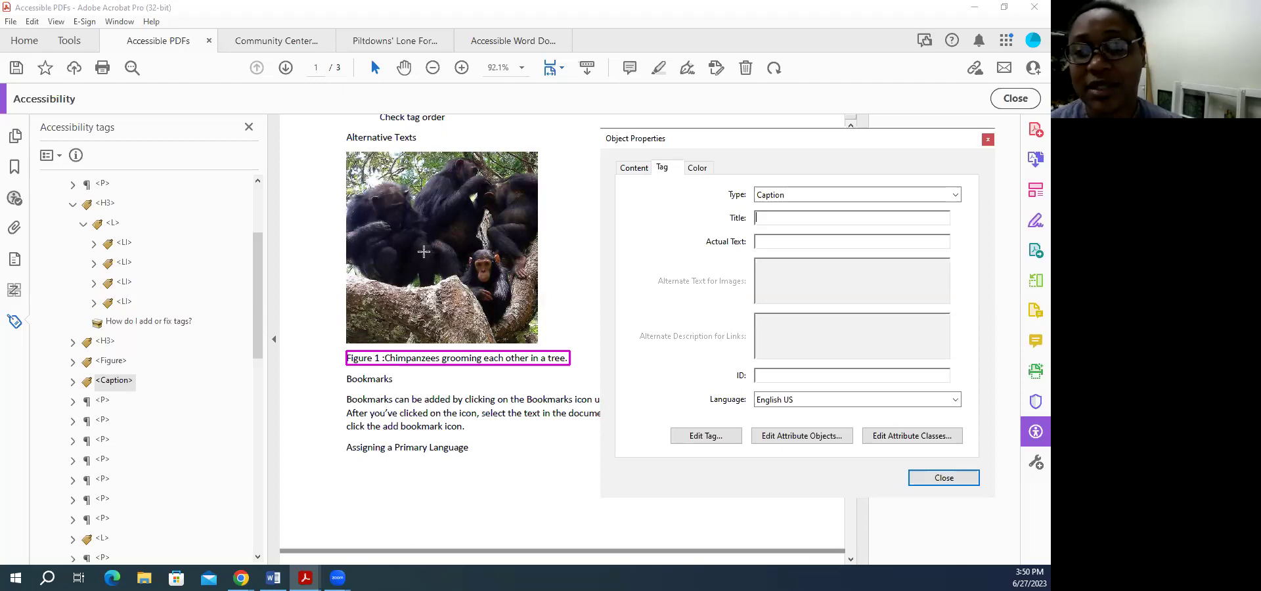
{"action": "left_click", "coordinate": [376, 18]}
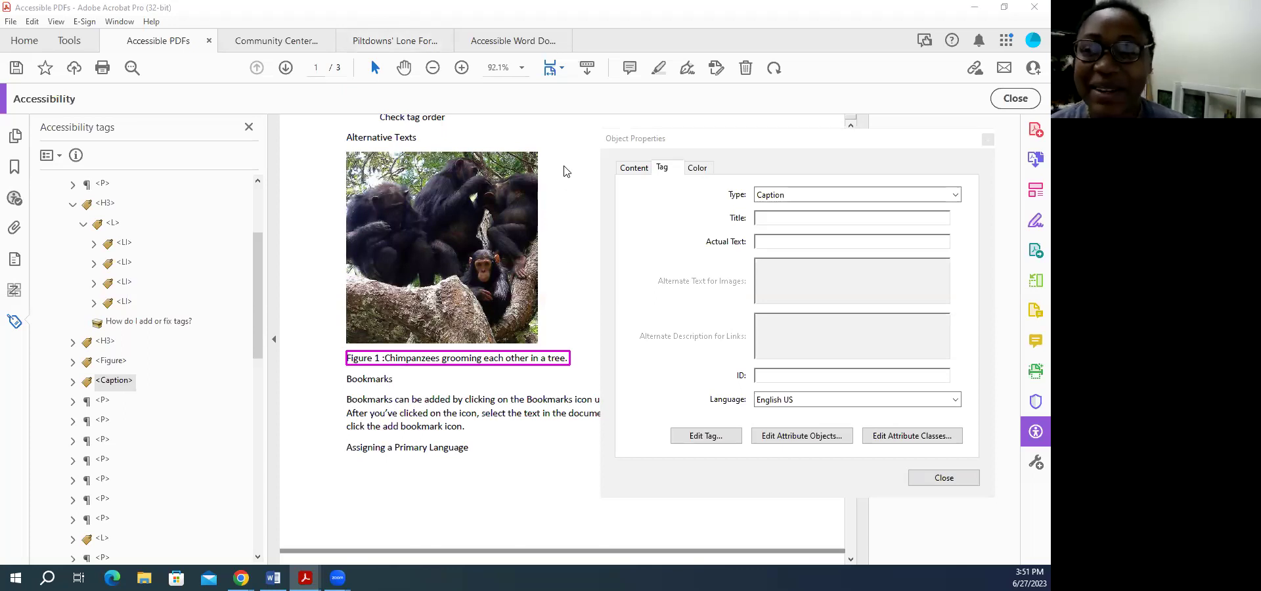
{"action": "left_click", "coordinate": [775, 217]}
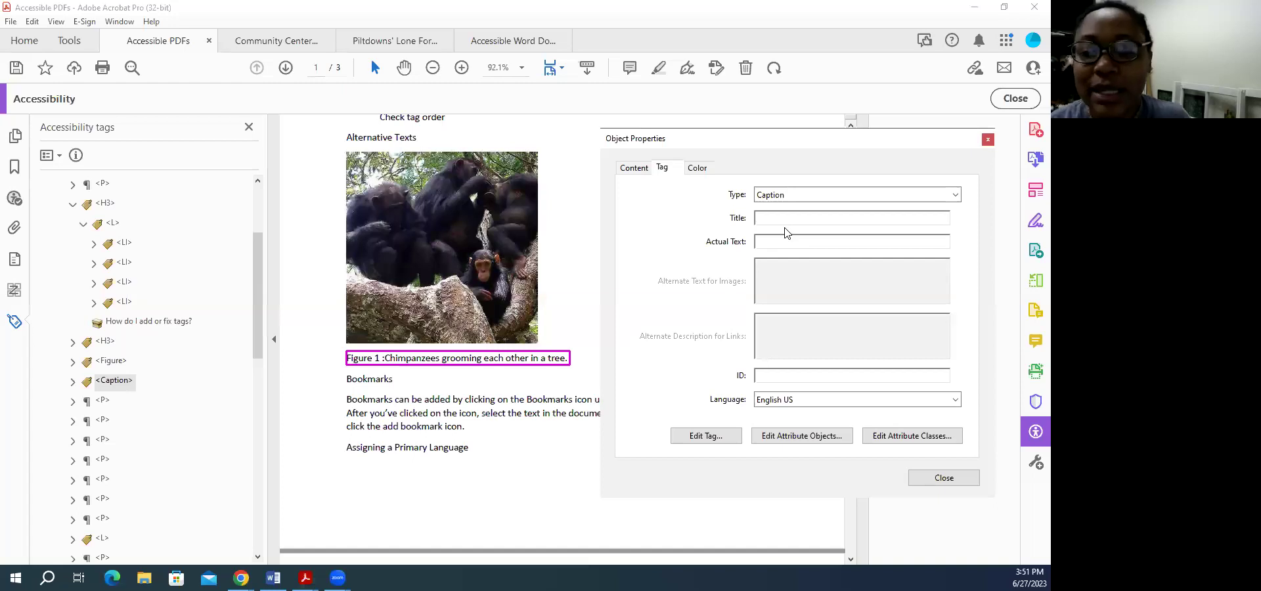
{"action": "type", "text": "c"}
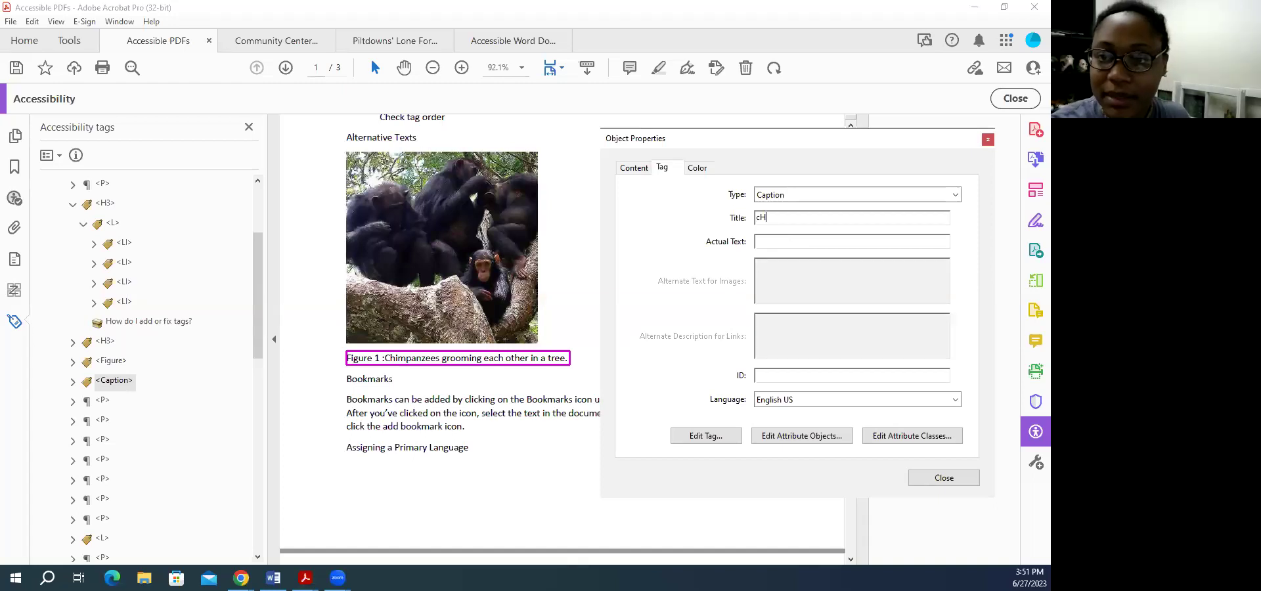
{"action": "type", "text": "himp"}
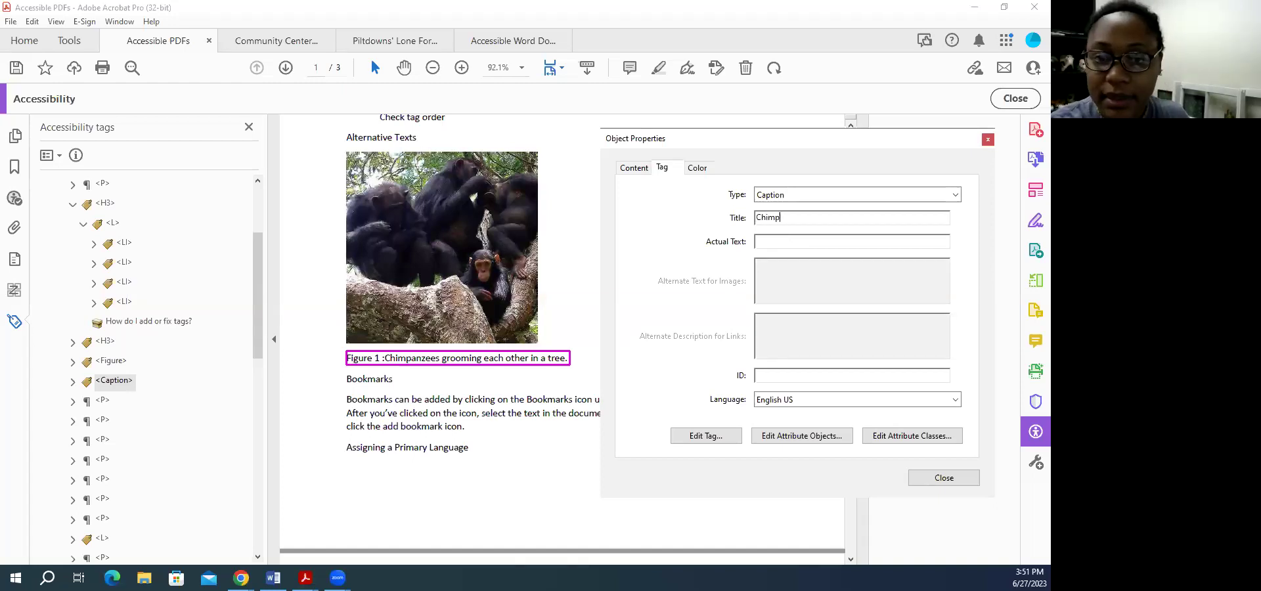
{"action": "type", "text": "anzees grooming each other in a tree."}
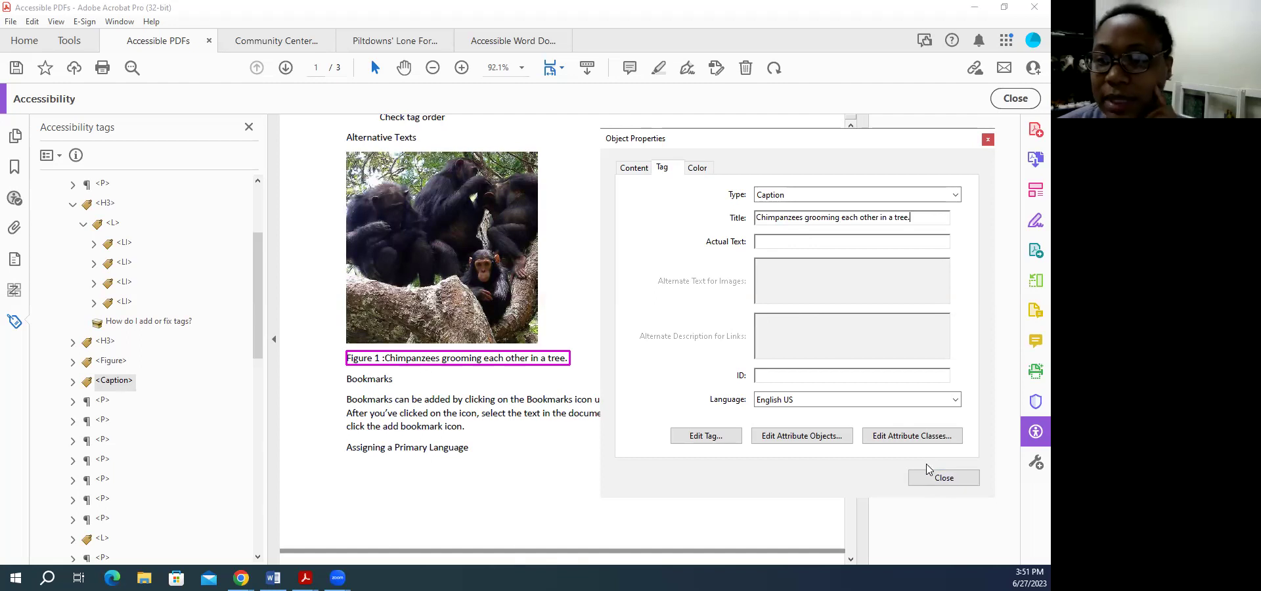
{"action": "left_click", "coordinate": [929, 477]}
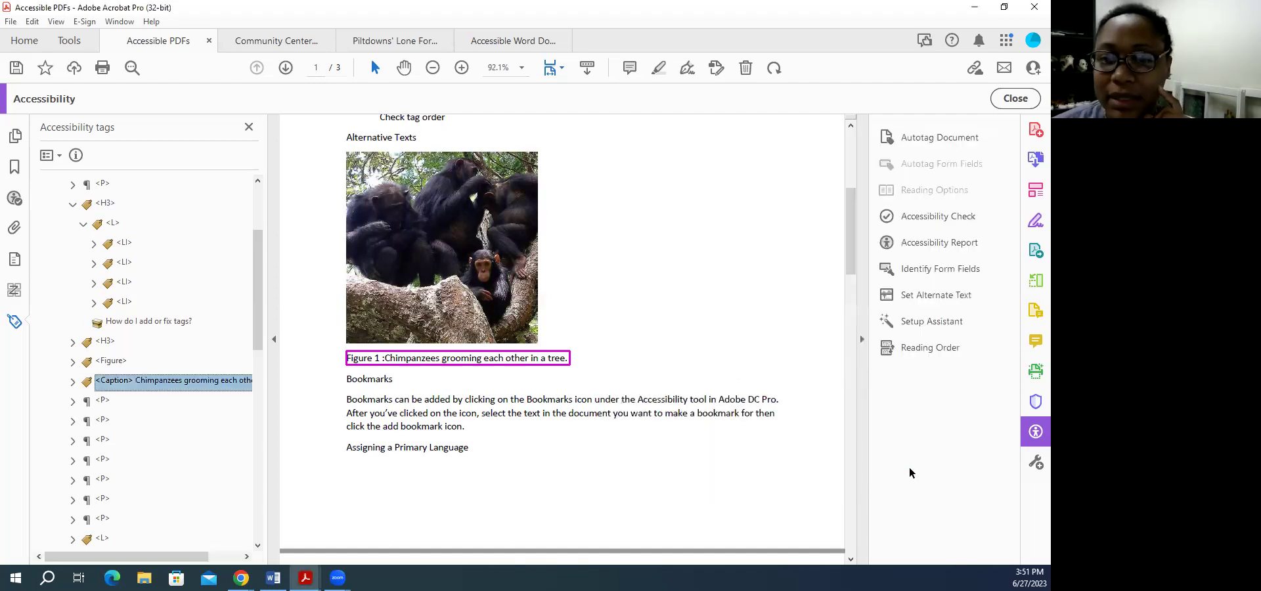
- Retag the "Bookmarks" line as H3
{"action": "left_click", "coordinate": [104, 401]}
{"action": "left_click", "coordinate": [104, 401]}
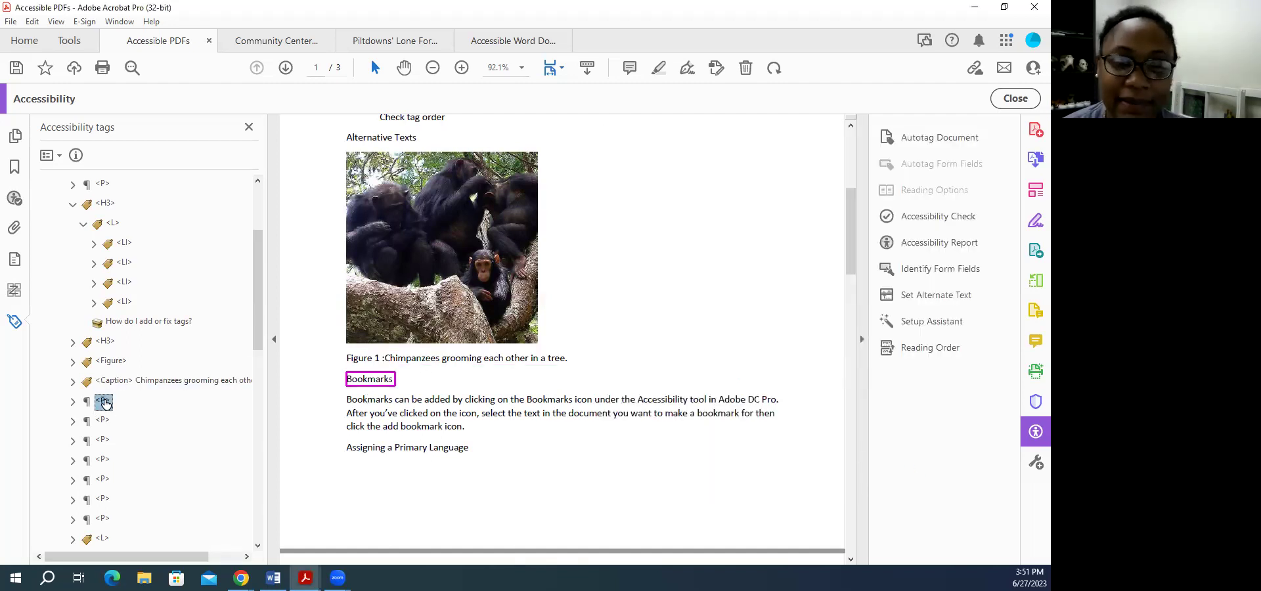
{"action": "left_click", "coordinate": [108, 399]}
{"action": "type", "text": "h"}
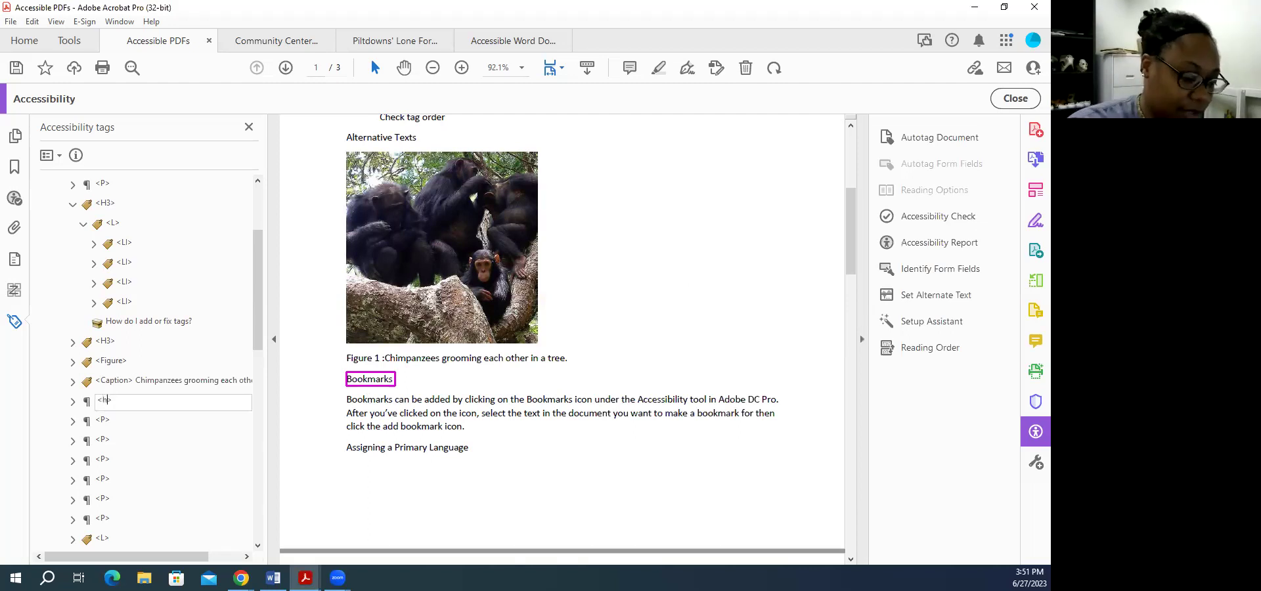
{"action": "key", "text": "BackSpace"}
{"action": "key", "text": "BackSpace"}
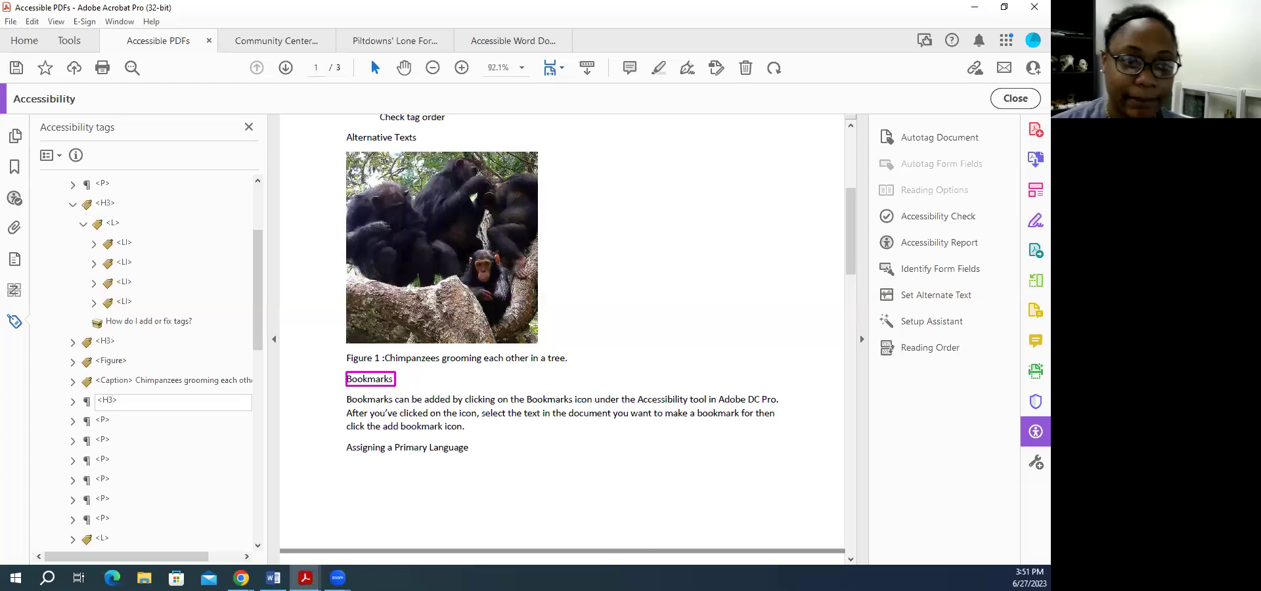
- Retag the "Assigning a Primary Language" line as H3, leaving the Bookmarks body paragraph as it is
{"action": "left_click", "coordinate": [103, 423]}
{"action": "left_click", "coordinate": [105, 440]}
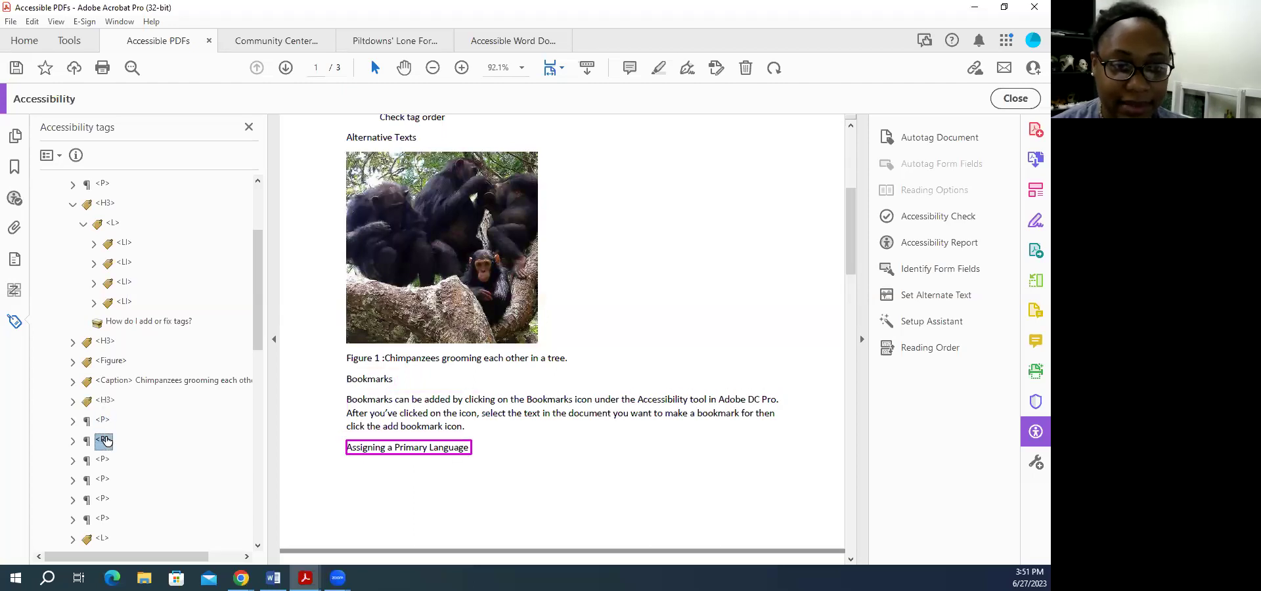
{"action": "left_click", "coordinate": [107, 442]}
{"action": "left_click", "coordinate": [108, 441]}
{"action": "type", "text": "H3"}
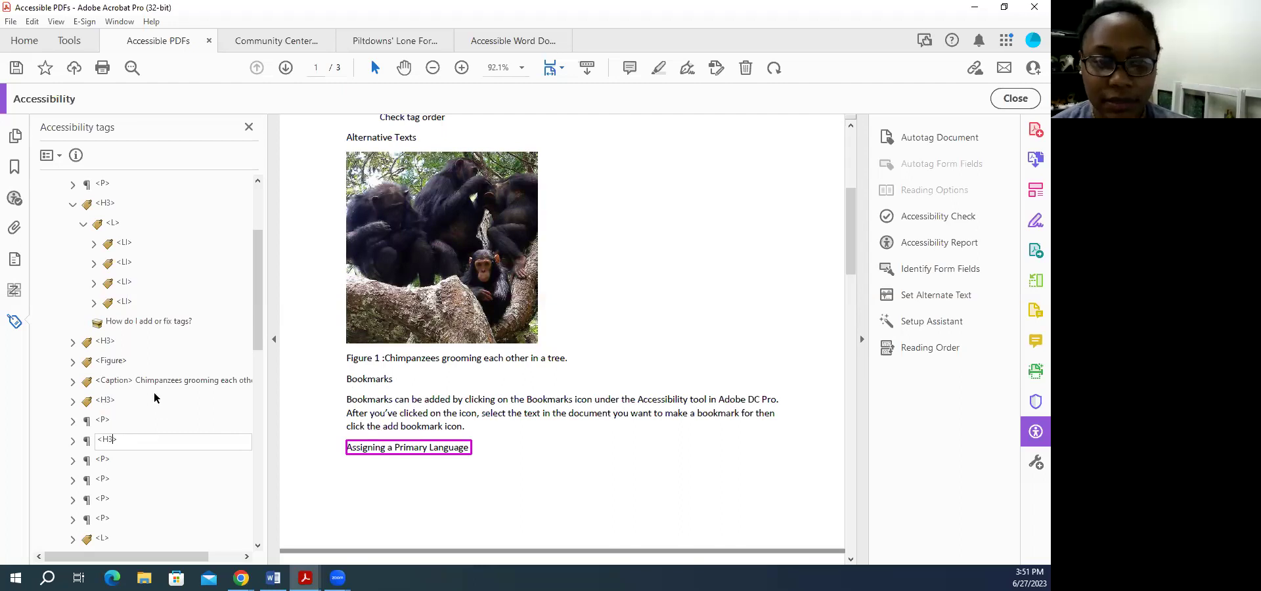
- Retag the "Editing Titles Under the Properties Tab" line as H3
{"action": "left_click", "coordinate": [257, 548]}
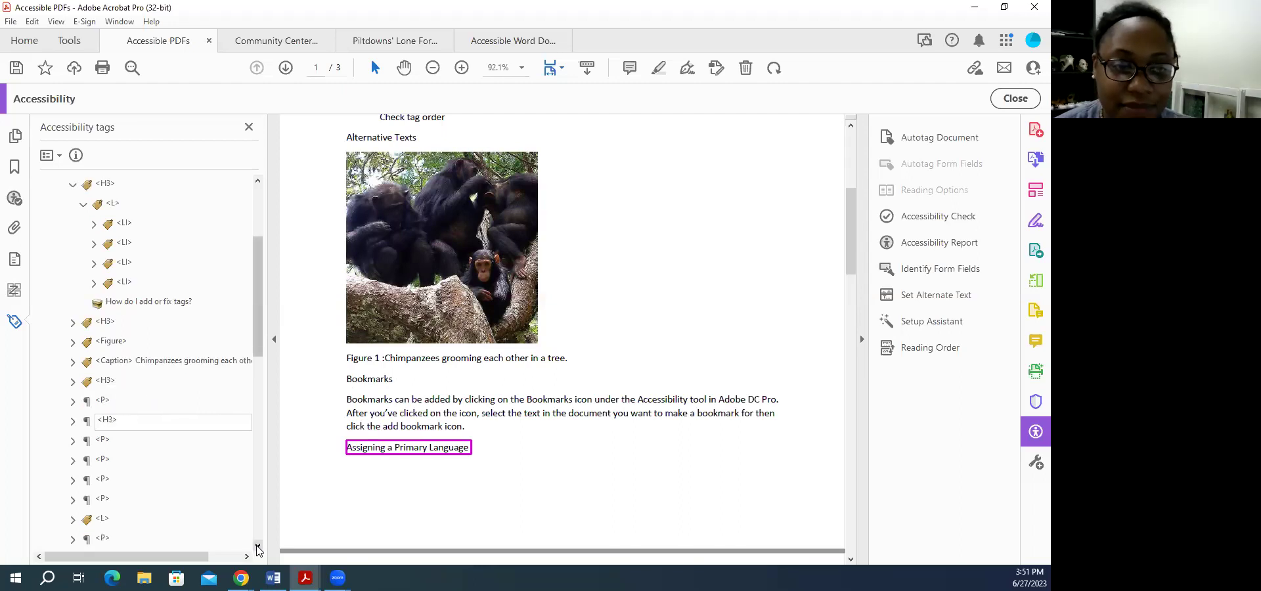
{"action": "scroll", "coordinate": [434, 461], "scroll_direction": "down", "scroll_amount": 4}
{"action": "left_click", "coordinate": [103, 440]}
{"action": "left_click", "coordinate": [103, 461]}
{"action": "left_click", "coordinate": [104, 461]}
{"action": "key", "text": "BackSpace"}
{"action": "type", "text": "H3"}
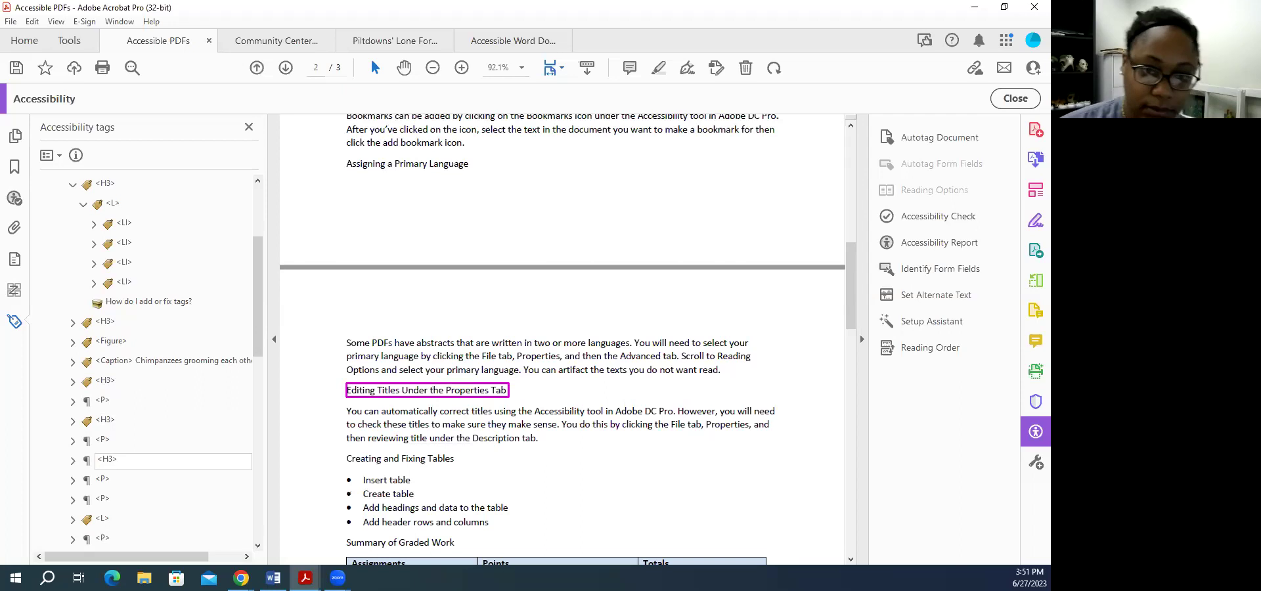
- Retag the "Creating and Fixing Tables" line as H3
{"action": "left_click", "coordinate": [103, 480]}
{"action": "left_click", "coordinate": [104, 501]}
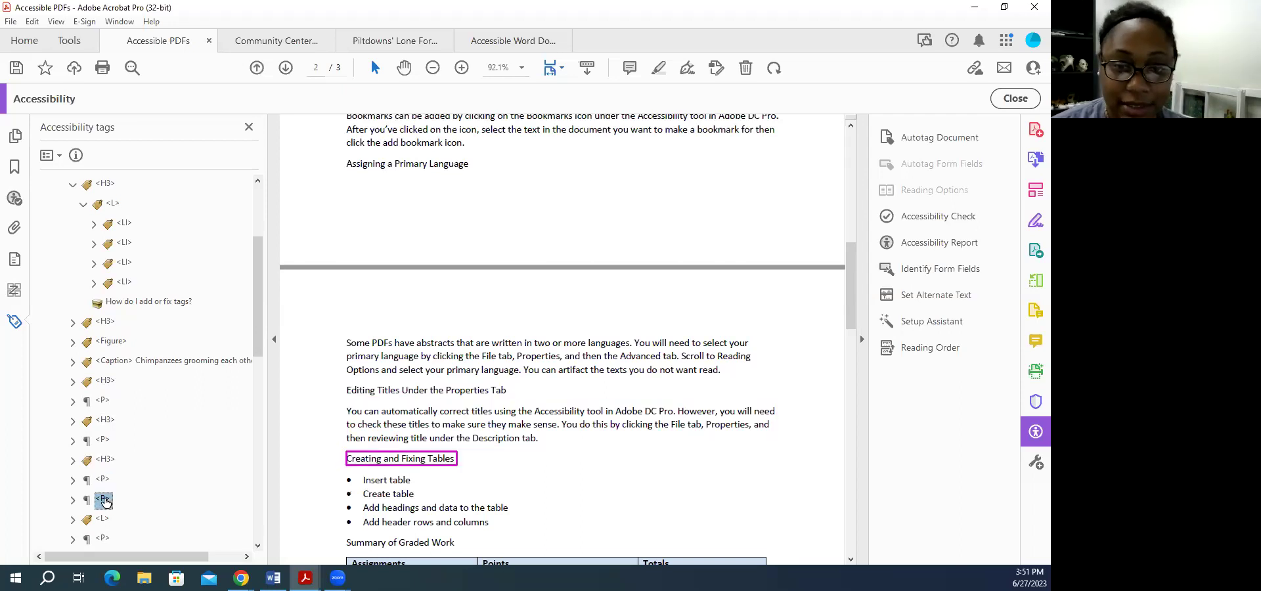
{"action": "left_click", "coordinate": [104, 500]}
{"action": "type", "text": "H3"}
- Check the tags of the four bullets from "Insert table" on and nest their List inside the "Creating and Fixing Tables" H3 tag
{"action": "scroll", "coordinate": [108, 486], "scroll_direction": "down", "scroll_amount": 2}
{"action": "left_click", "coordinate": [105, 481]}
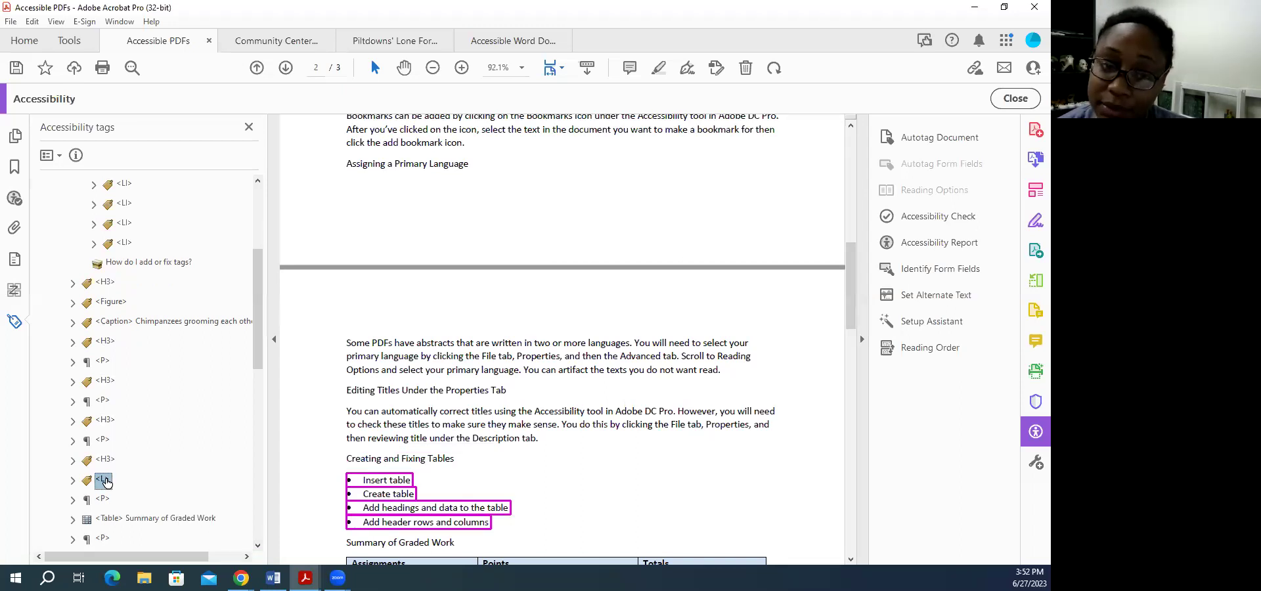
{"action": "left_click", "coordinate": [73, 480]}
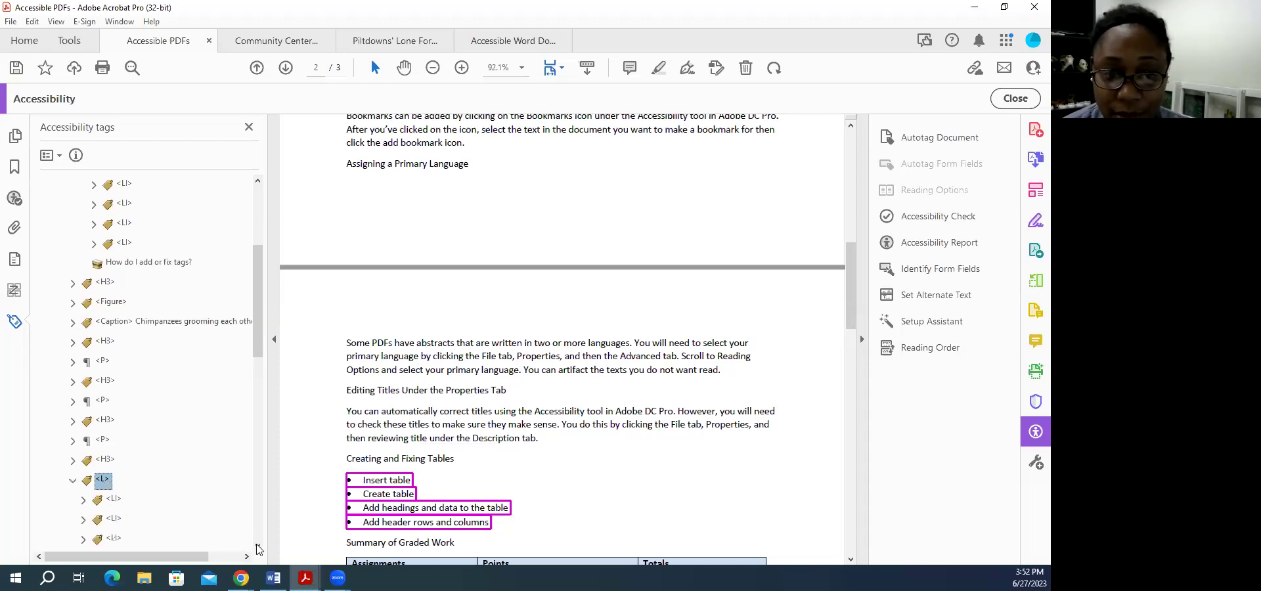
{"action": "scroll", "coordinate": [122, 489], "scroll_direction": "down", "scroll_amount": 1}
{"action": "left_click", "coordinate": [118, 483]}
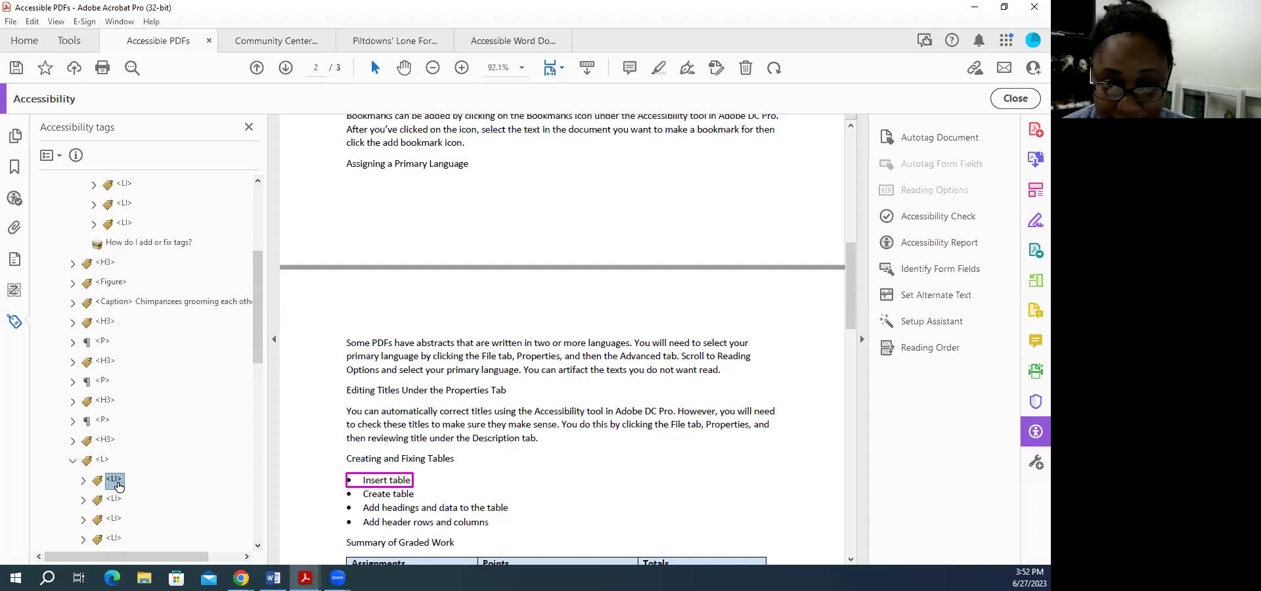
{"action": "left_click", "coordinate": [116, 499]}
{"action": "left_click", "coordinate": [115, 520]}
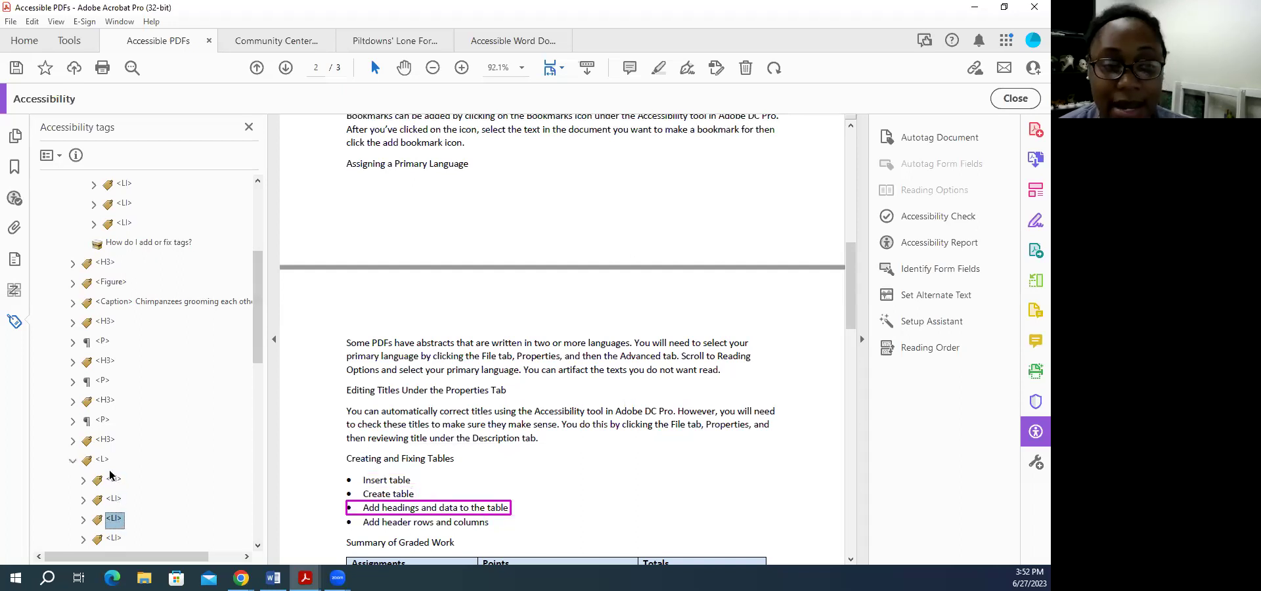
{"action": "left_click", "coordinate": [115, 538]}
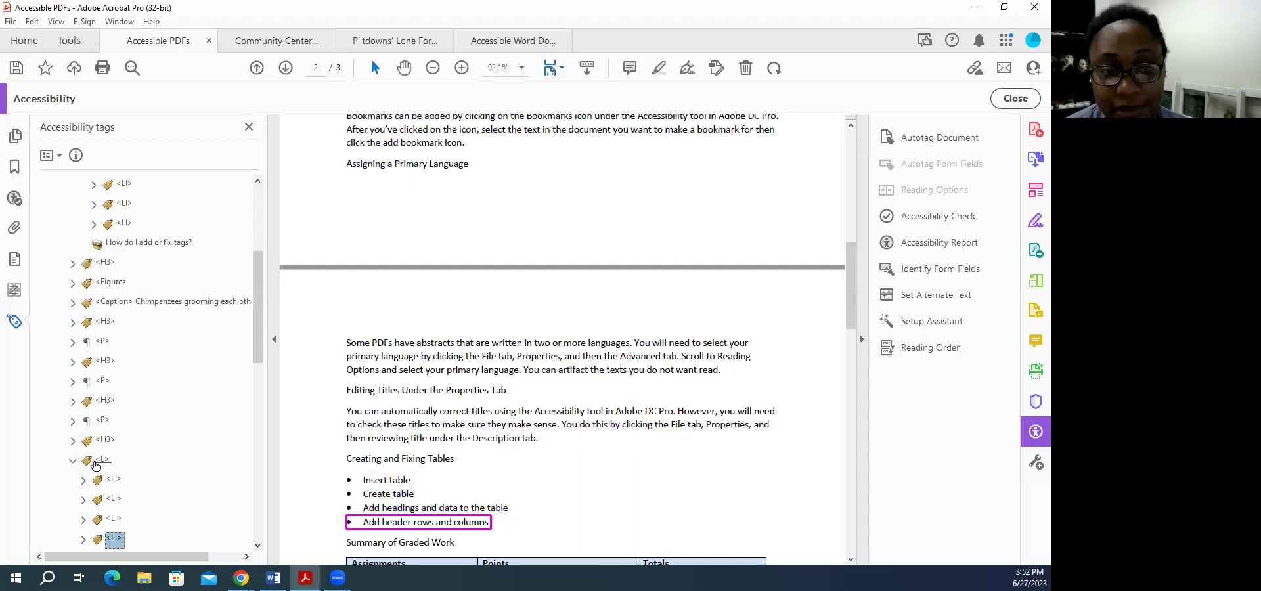
{"action": "left_click", "coordinate": [89, 462]}
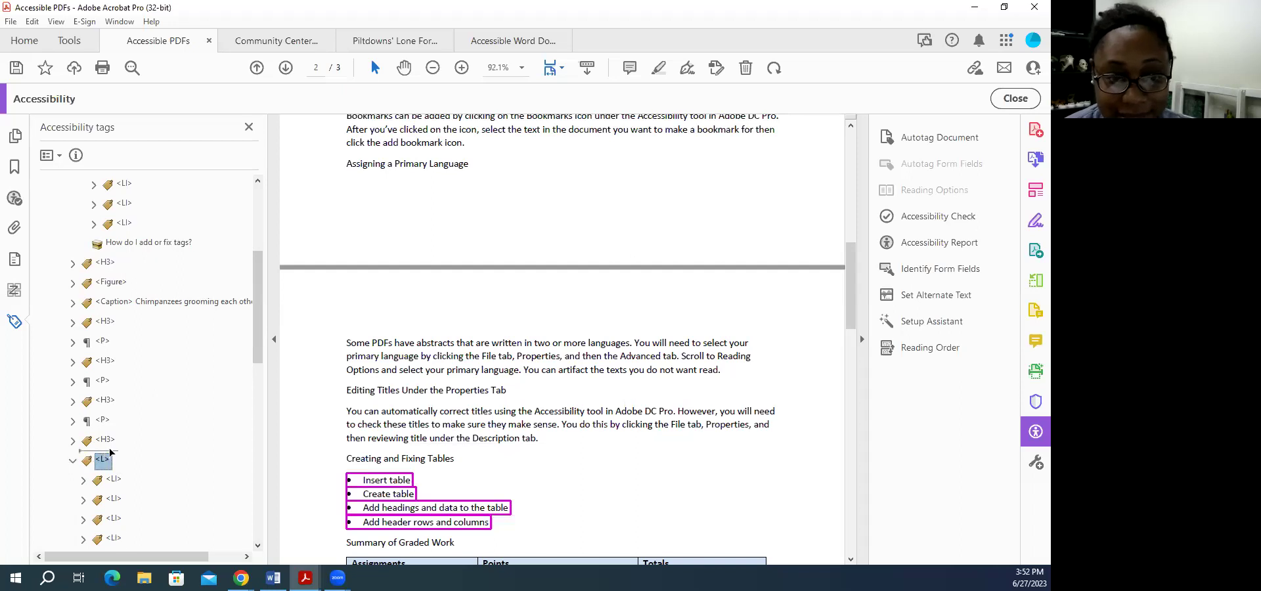
{"action": "left_click_drag", "start_coordinate": [115, 449], "coordinate": [115, 449]}
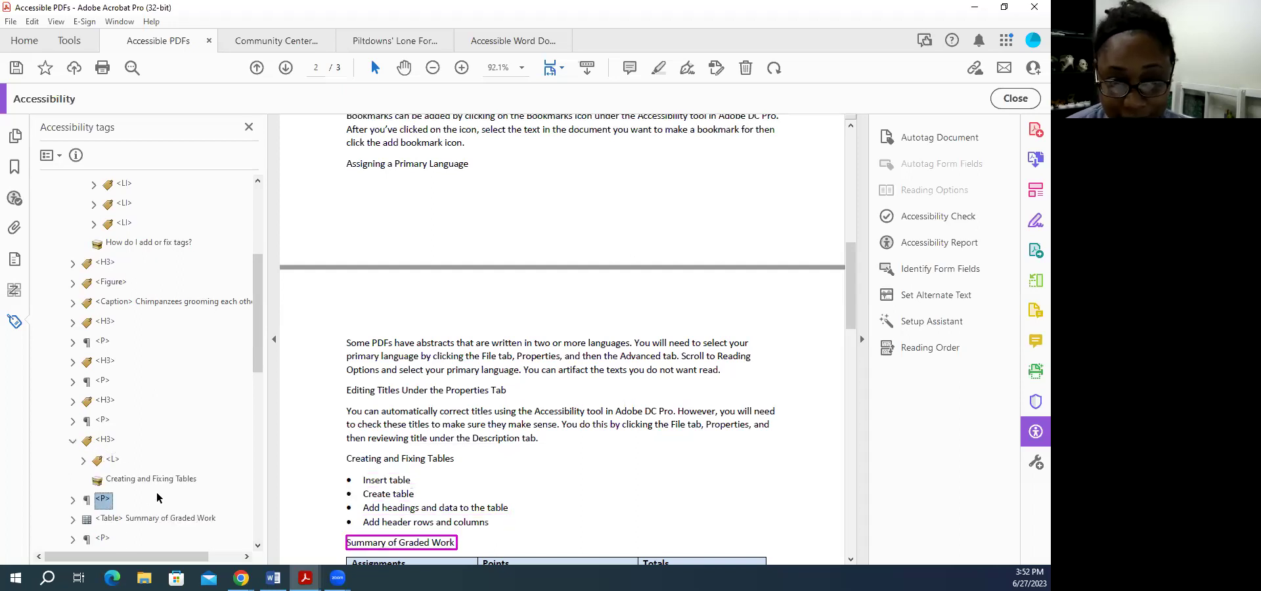
- Retag the "Summary of Graded Work" line above the first table as H4
{"action": "left_click", "coordinate": [257, 546]}
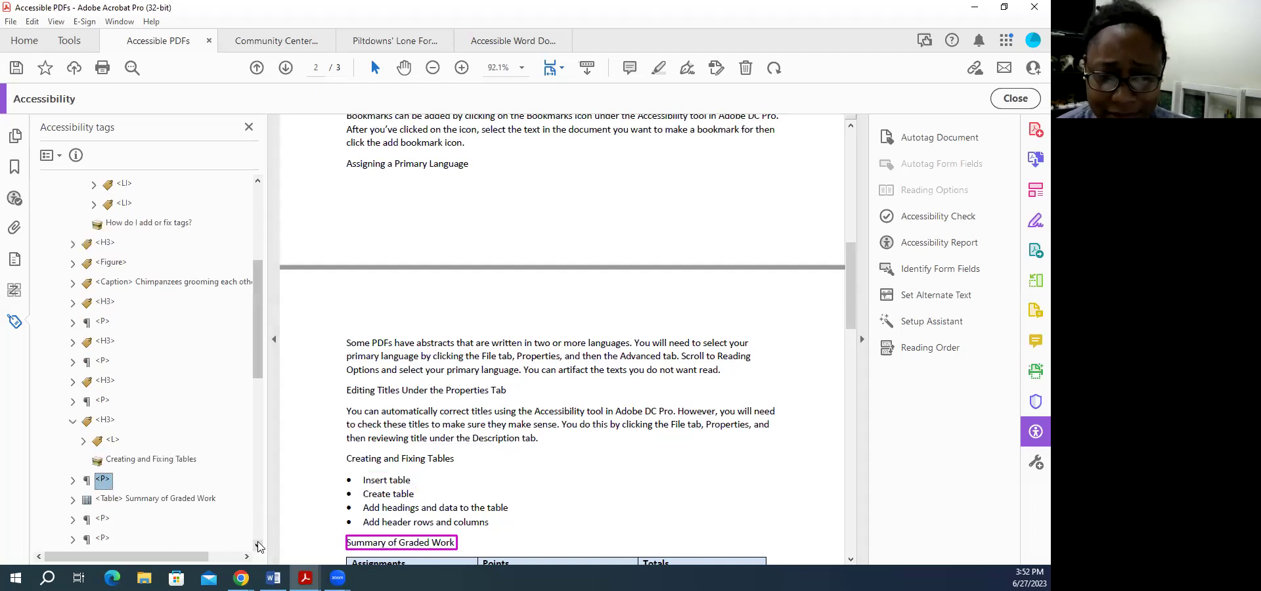
{"action": "scroll", "coordinate": [425, 440], "scroll_direction": "down", "scroll_amount": 2}
{"action": "scroll", "coordinate": [425, 440], "scroll_direction": "down", "scroll_amount": 2}
{"action": "left_click", "coordinate": [104, 480]}
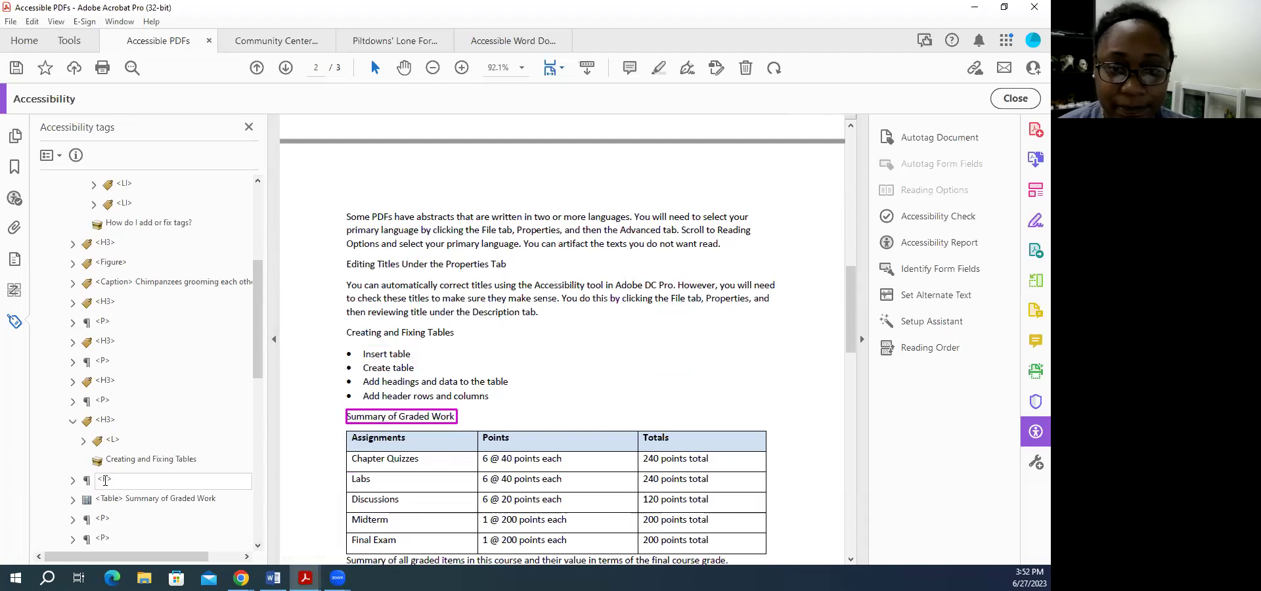
{"action": "left_click", "coordinate": [116, 478]}
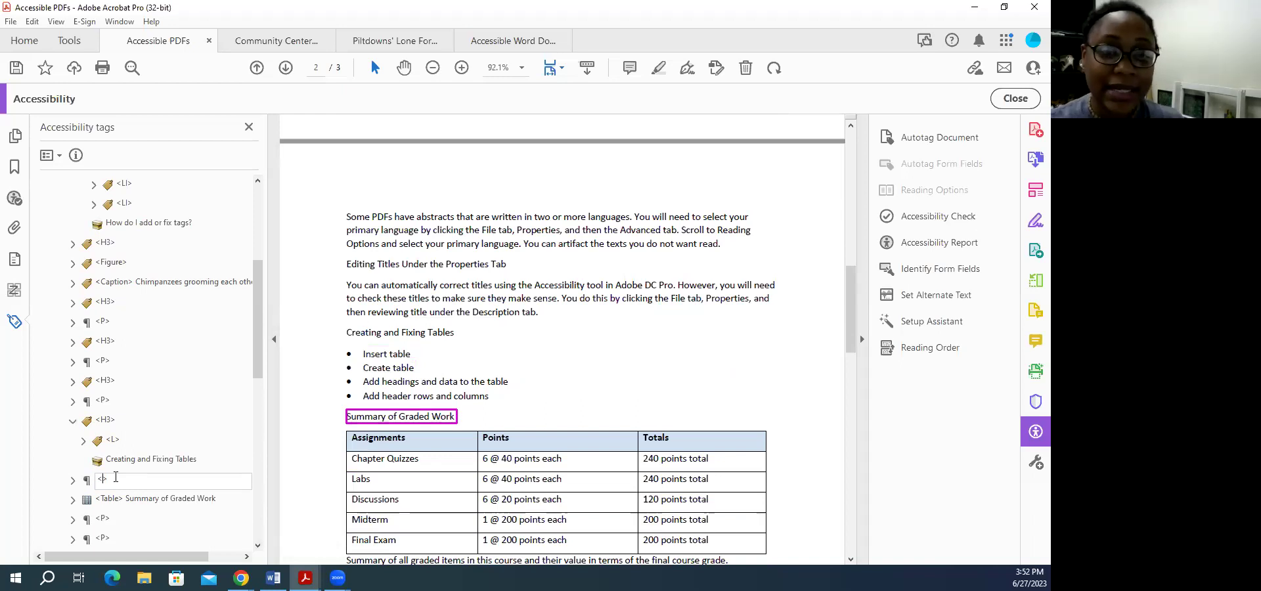
{"action": "key", "text": "BackSpace"}
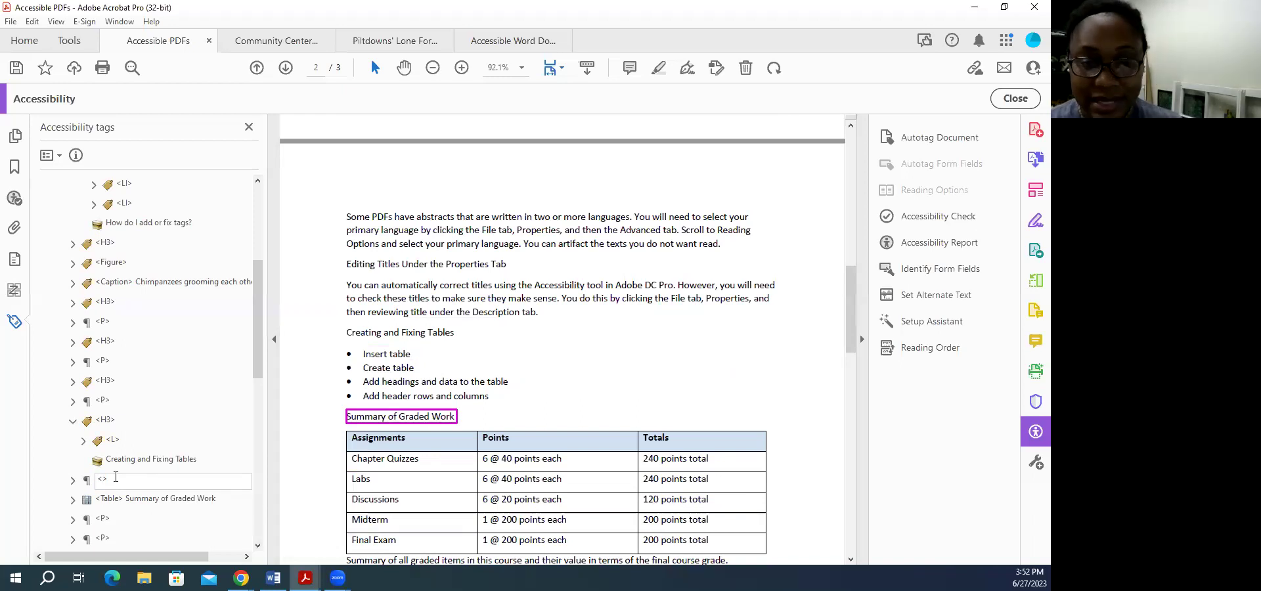
{"action": "type", "text": "H"}
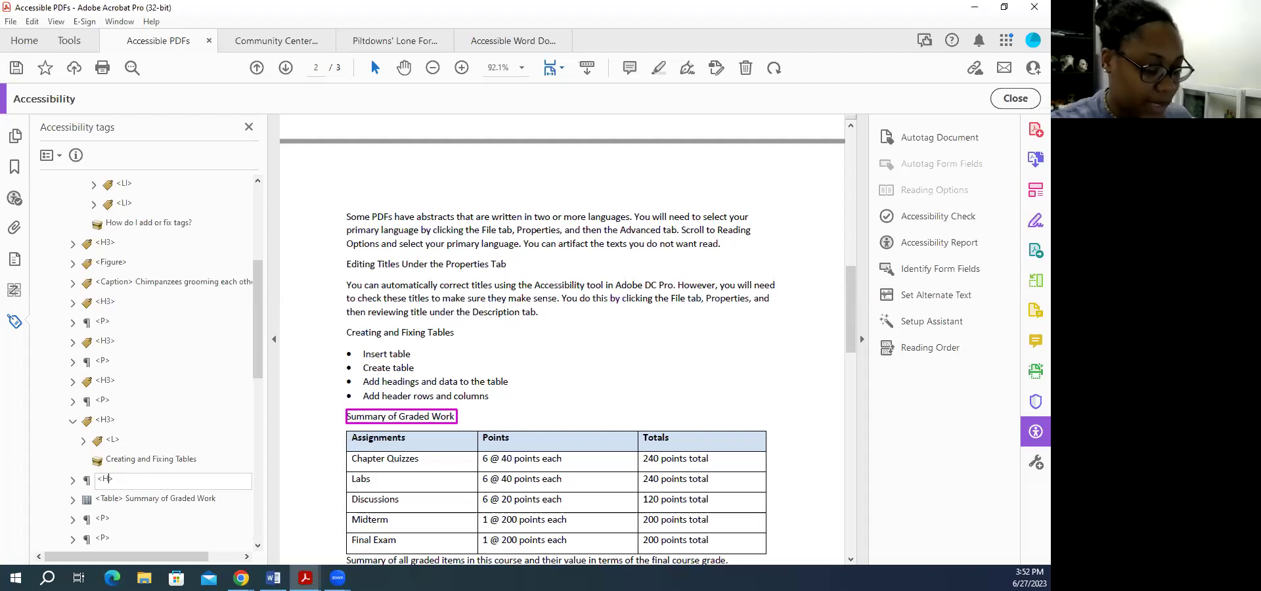
{"action": "type", "text": "4"}
{"action": "left_click", "coordinate": [122, 503]}
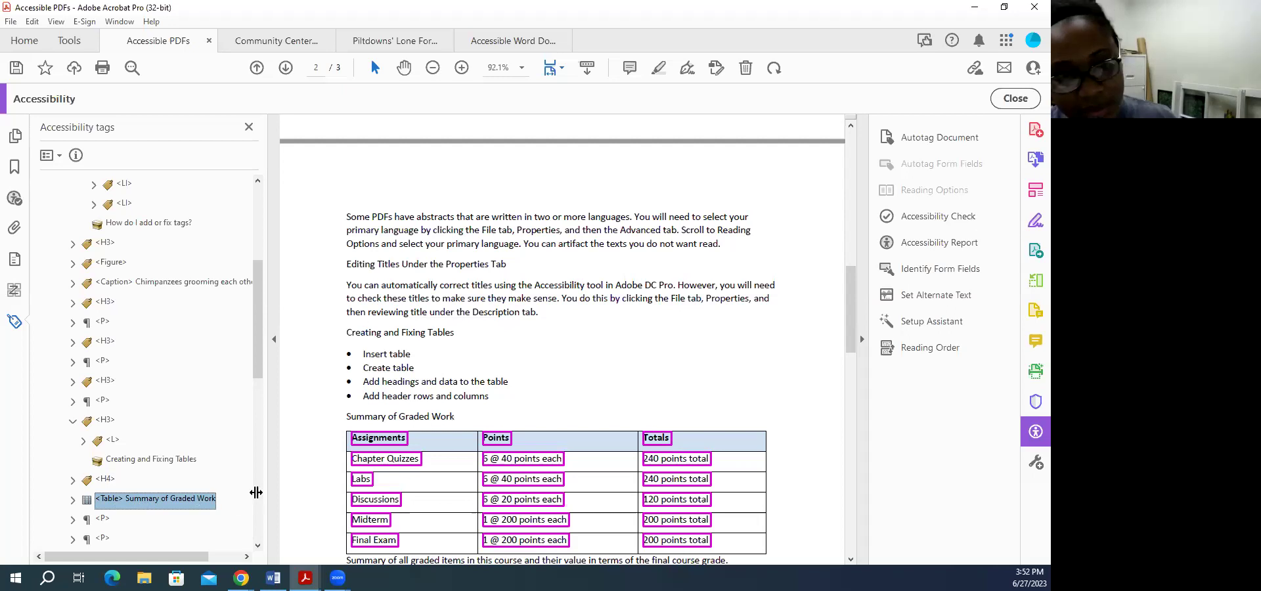
- Check the tag properties of the Summary of Graded Work table and the paragraph tag that follows it
{"action": "scroll", "coordinate": [313, 463], "scroll_direction": "down", "scroll_amount": 2}
{"action": "left_click", "coordinate": [102, 520]}
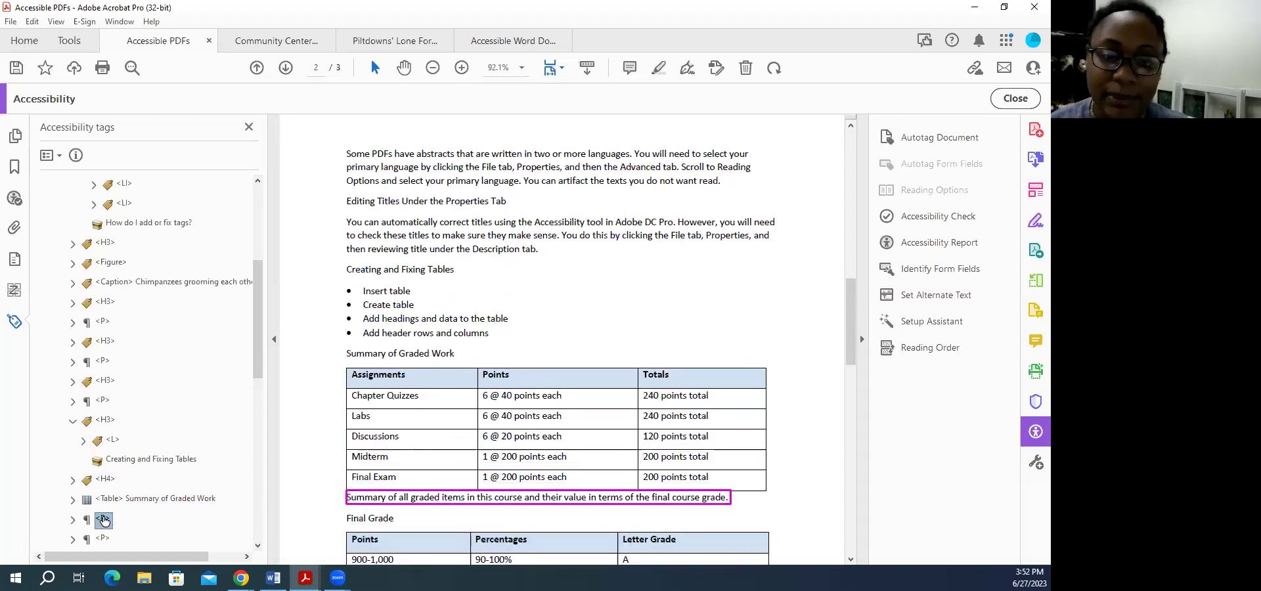
{"action": "left_click", "coordinate": [108, 503]}
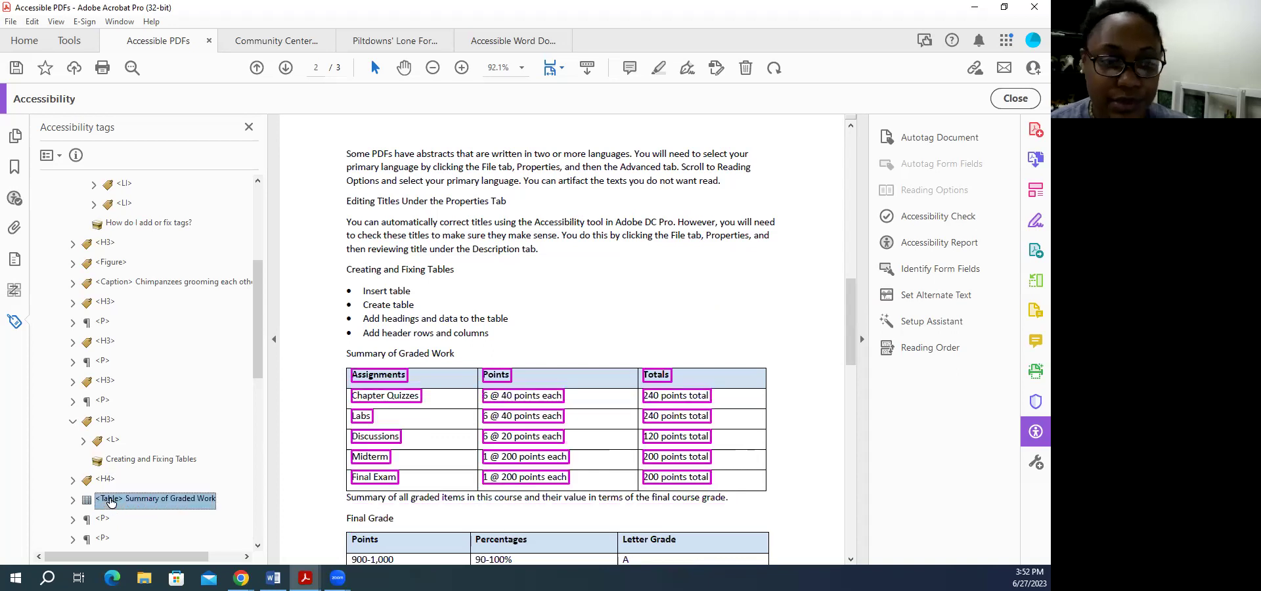
{"action": "right_click", "coordinate": [117, 503]}
{"action": "left_click", "coordinate": [140, 486]}
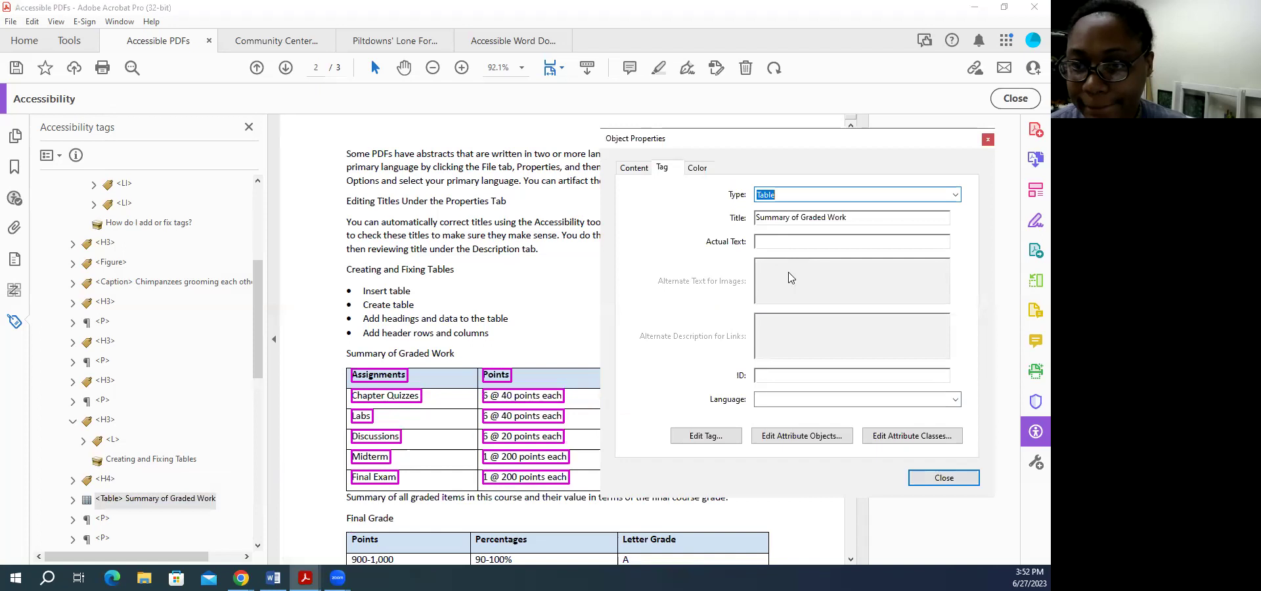
{"action": "left_click", "coordinate": [944, 478]}
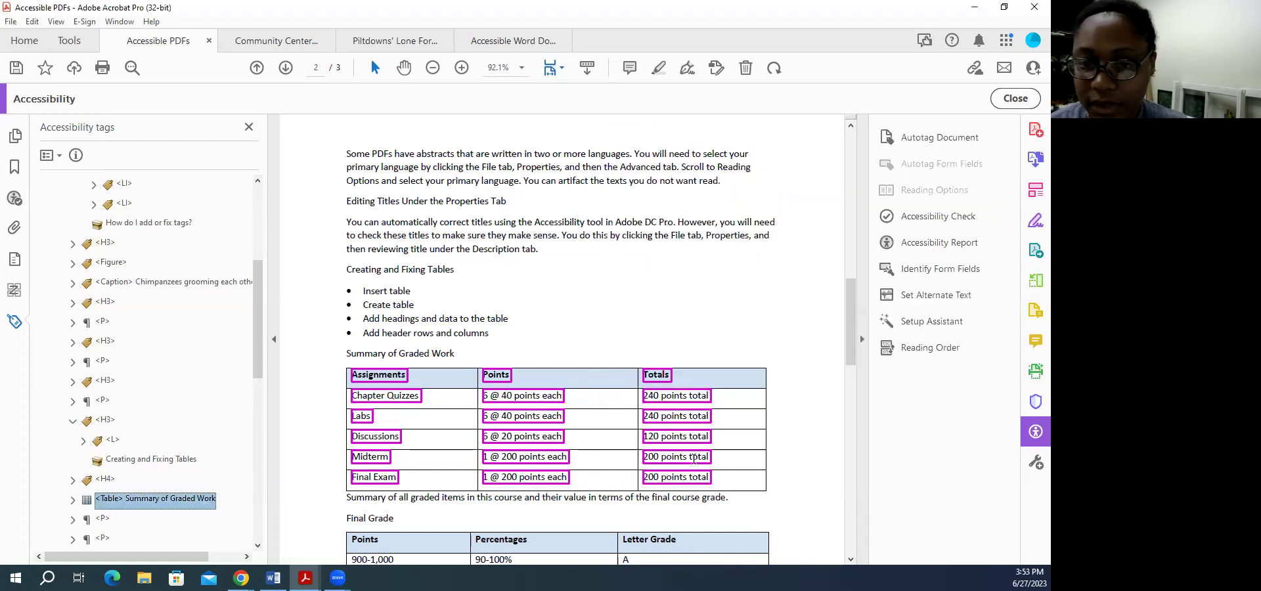
{"action": "left_click", "coordinate": [102, 519]}
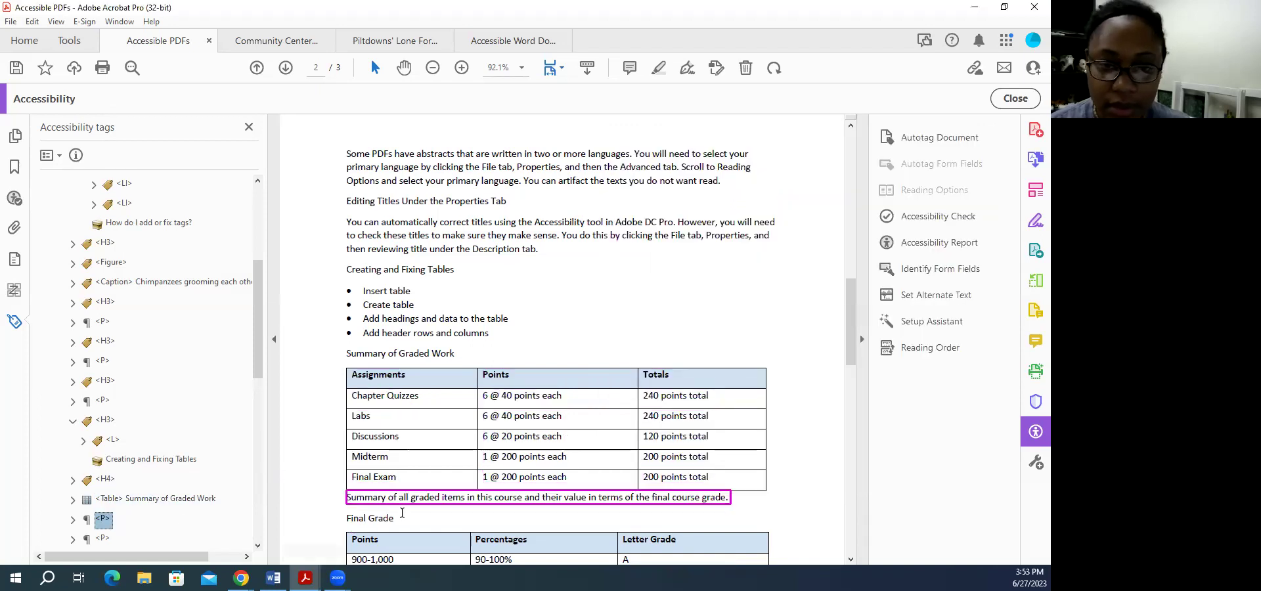
{"action": "right_click", "coordinate": [102, 519]}
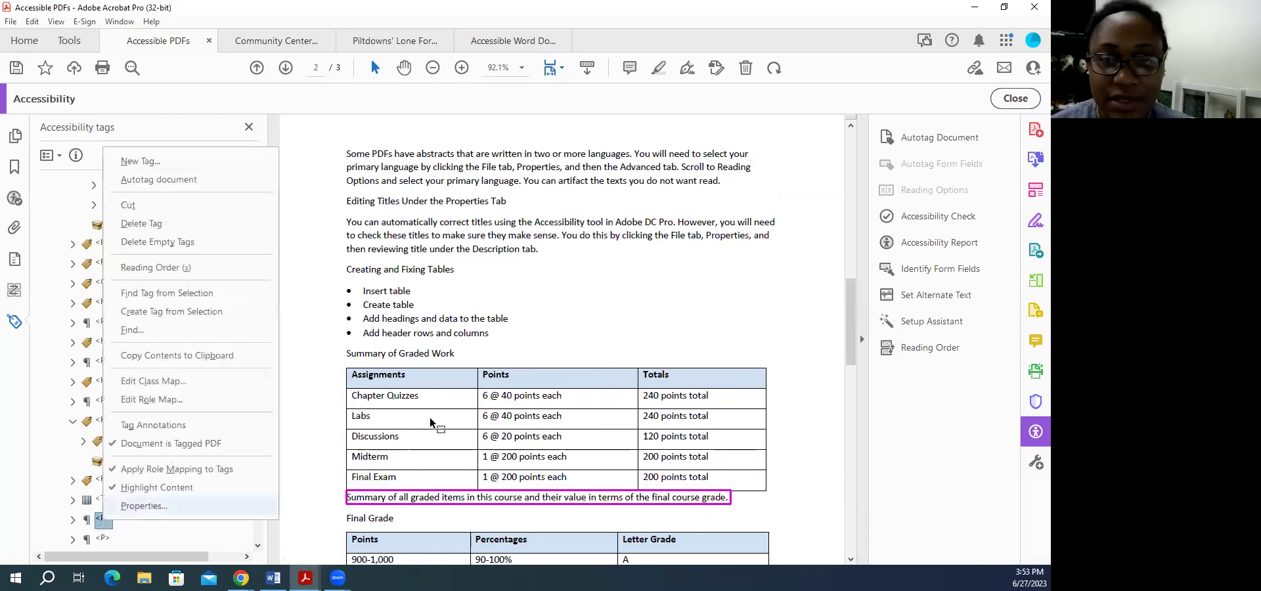
{"action": "left_click", "coordinate": [138, 505]}
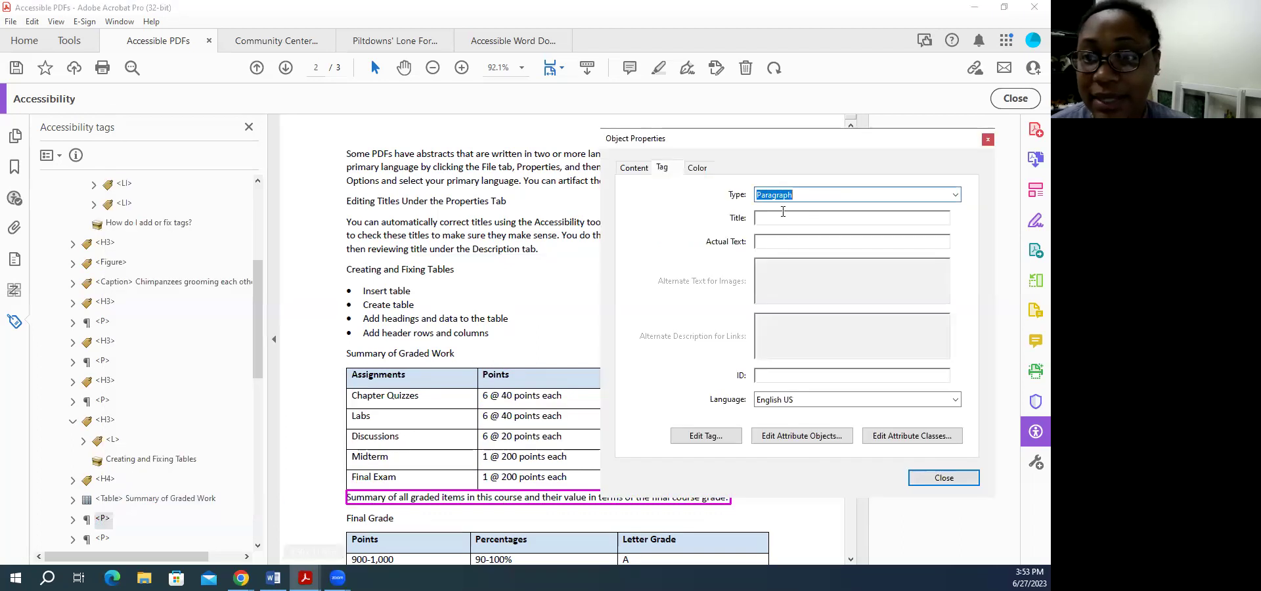
{"action": "left_click", "coordinate": [954, 195]}
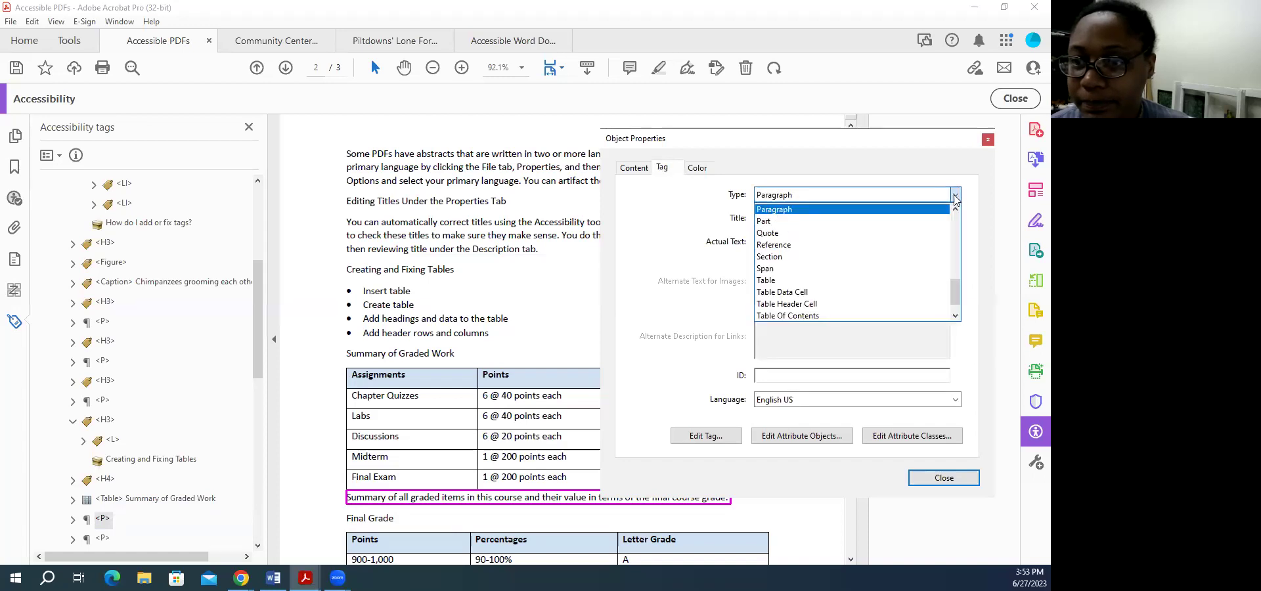
{"action": "left_click", "coordinate": [939, 483]}
{"action": "left_click", "coordinate": [944, 478]}
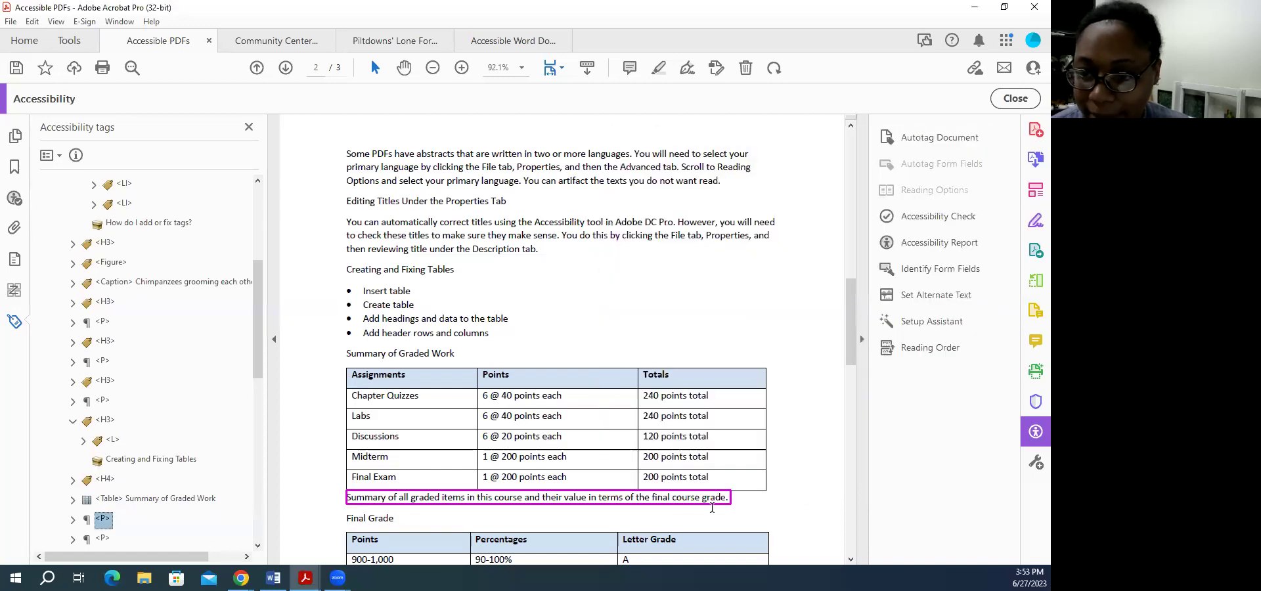
- Copy the sentence "Summary of all graded items in this course and their value in terms of the final course grade." below the first table
{"action": "left_click_drag", "start_coordinate": [729, 497], "coordinate": [346, 497]}
{"action": "key", "text": "ctrl+c"}
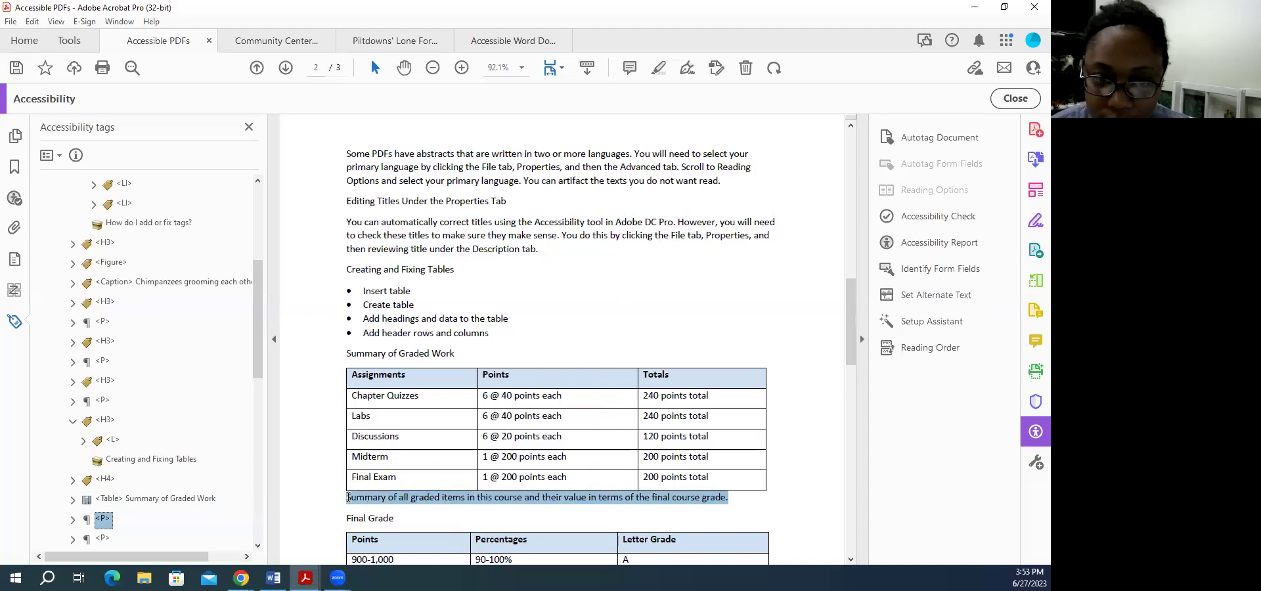
{"action": "right_click", "coordinate": [366, 498]}
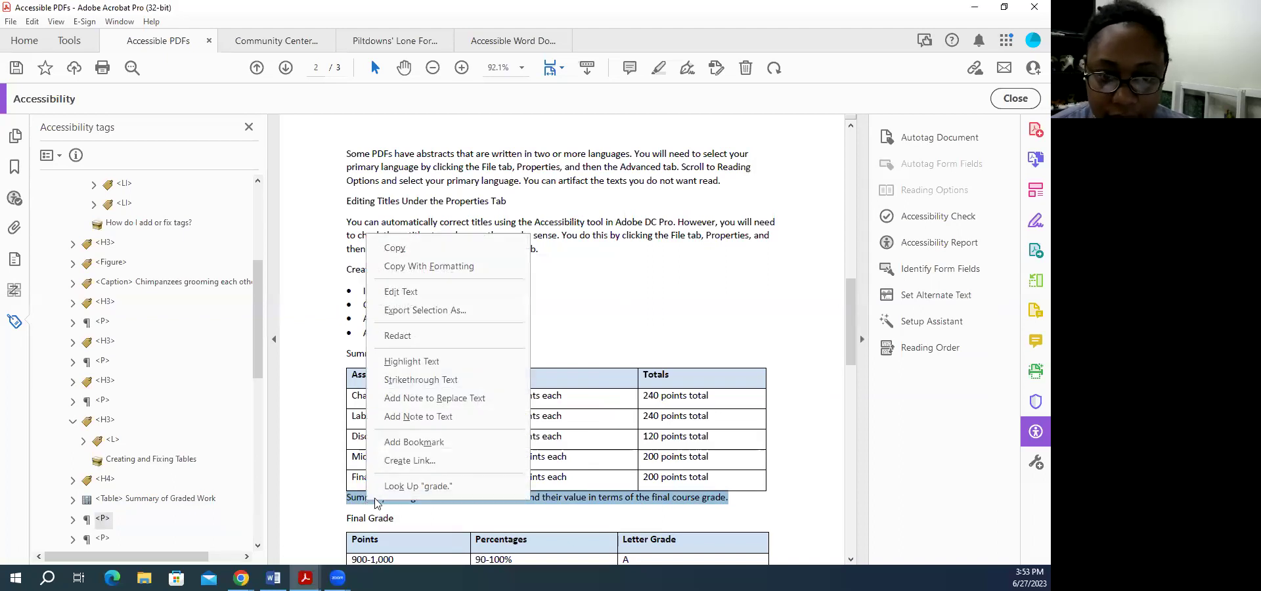
{"action": "left_click", "coordinate": [394, 248]}
{"action": "right_click", "coordinate": [102, 519]}
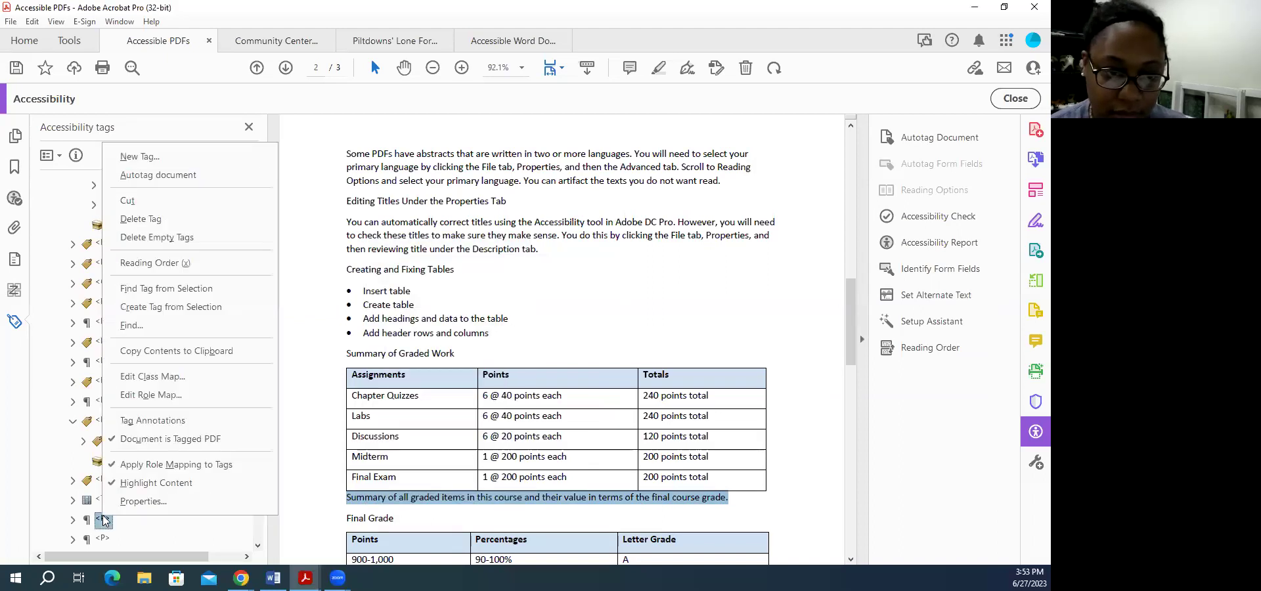
{"action": "left_click", "coordinate": [140, 507]}
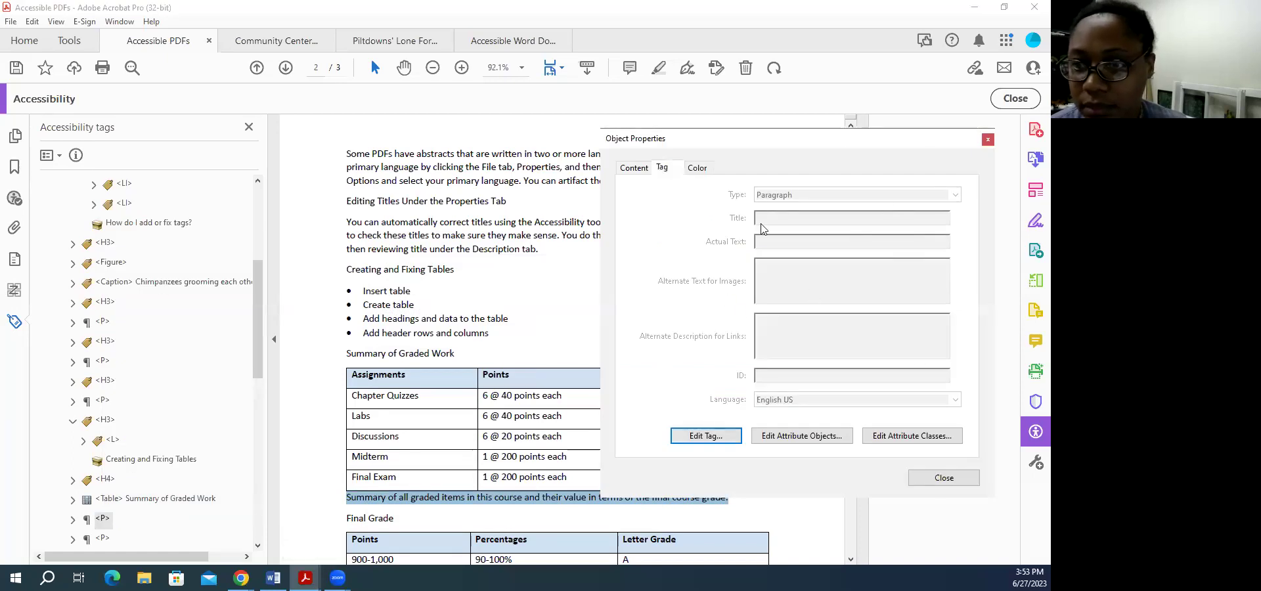
{"action": "left_click", "coordinate": [633, 168]}
{"action": "left_click", "coordinate": [662, 168]}
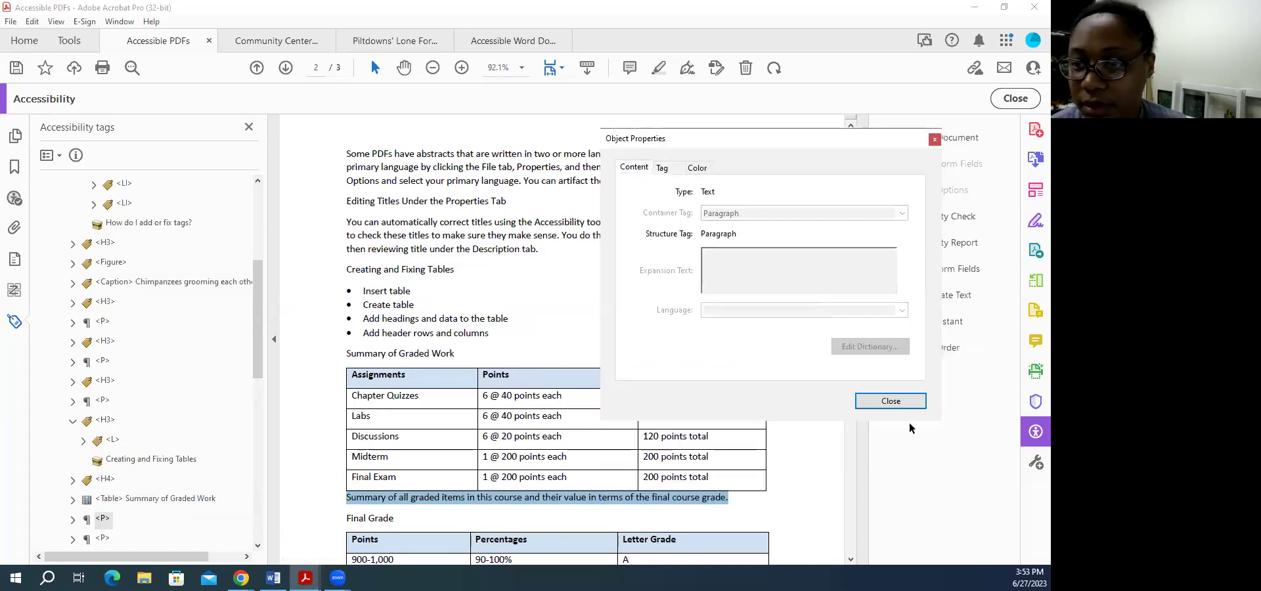
{"action": "left_click", "coordinate": [893, 400]}
- Change the paragraph tag of the summary sentence below the first table to Caption and paste the copied sentence as its actual text
{"action": "left_click", "coordinate": [105, 538]}
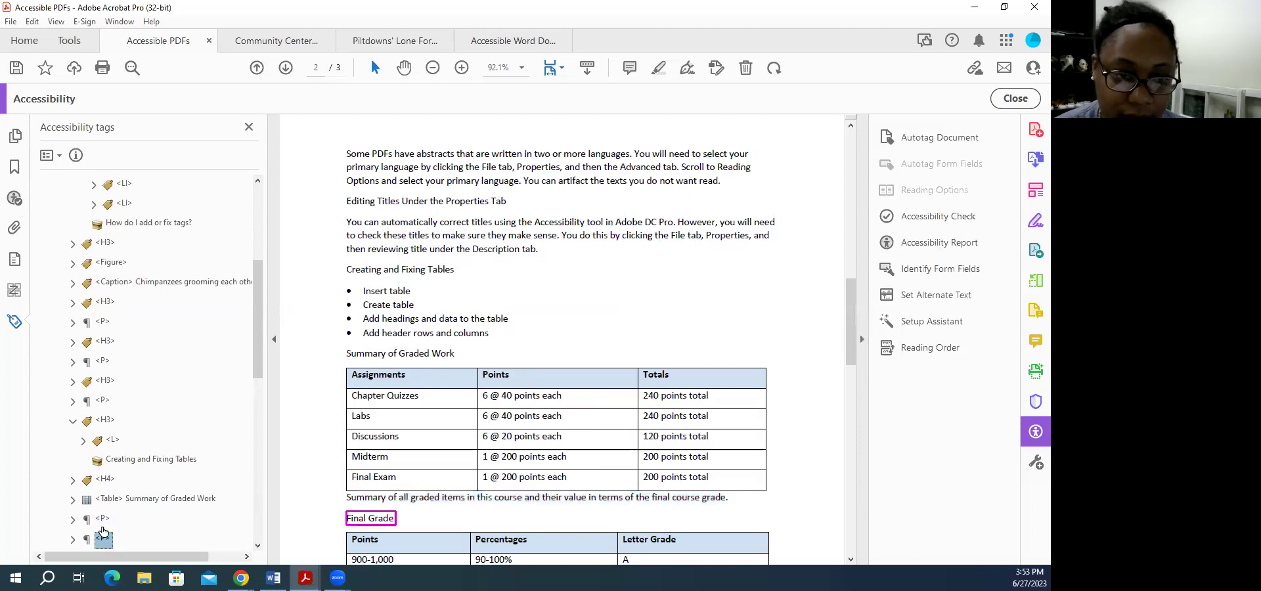
{"action": "right_click", "coordinate": [103, 519]}
{"action": "left_click", "coordinate": [130, 512]}
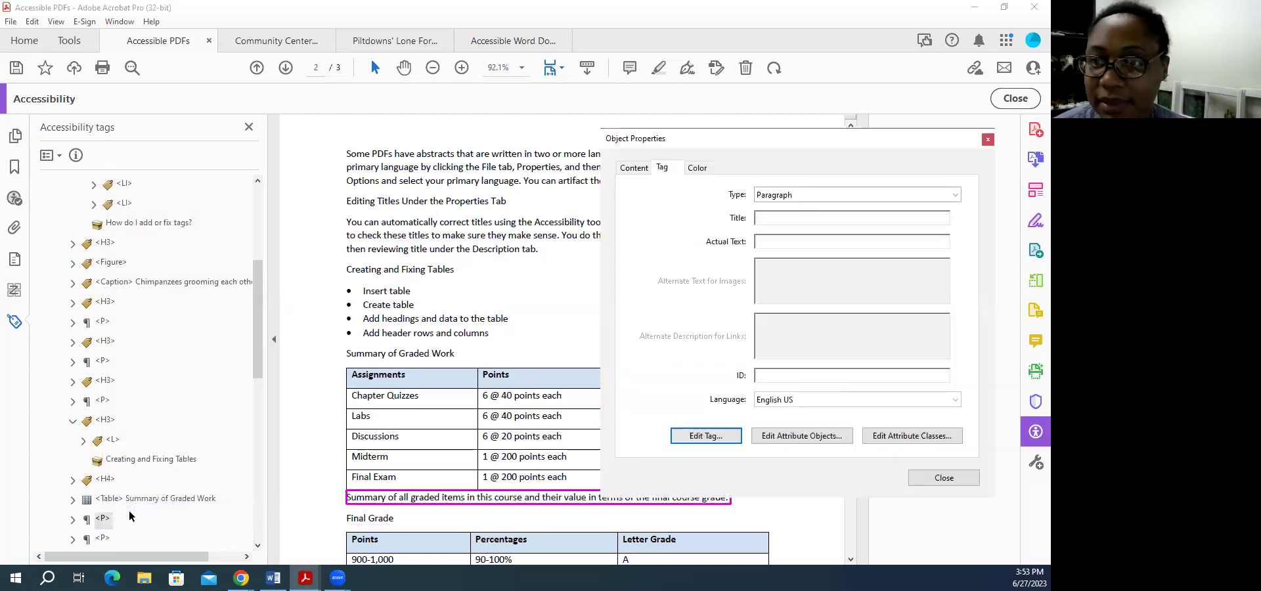
{"action": "left_click", "coordinate": [954, 195]}
{"action": "scroll", "coordinate": [822, 261], "scroll_direction": "up", "scroll_amount": 8}
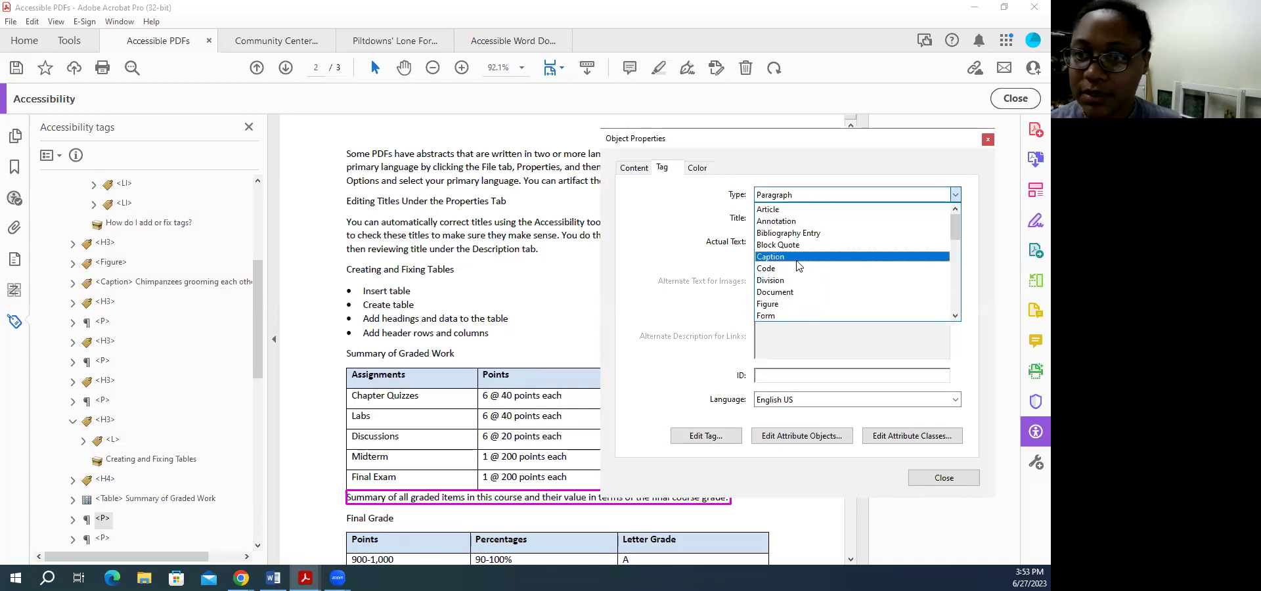
{"action": "left_click", "coordinate": [797, 260]}
{"action": "left_click", "coordinate": [803, 219]}
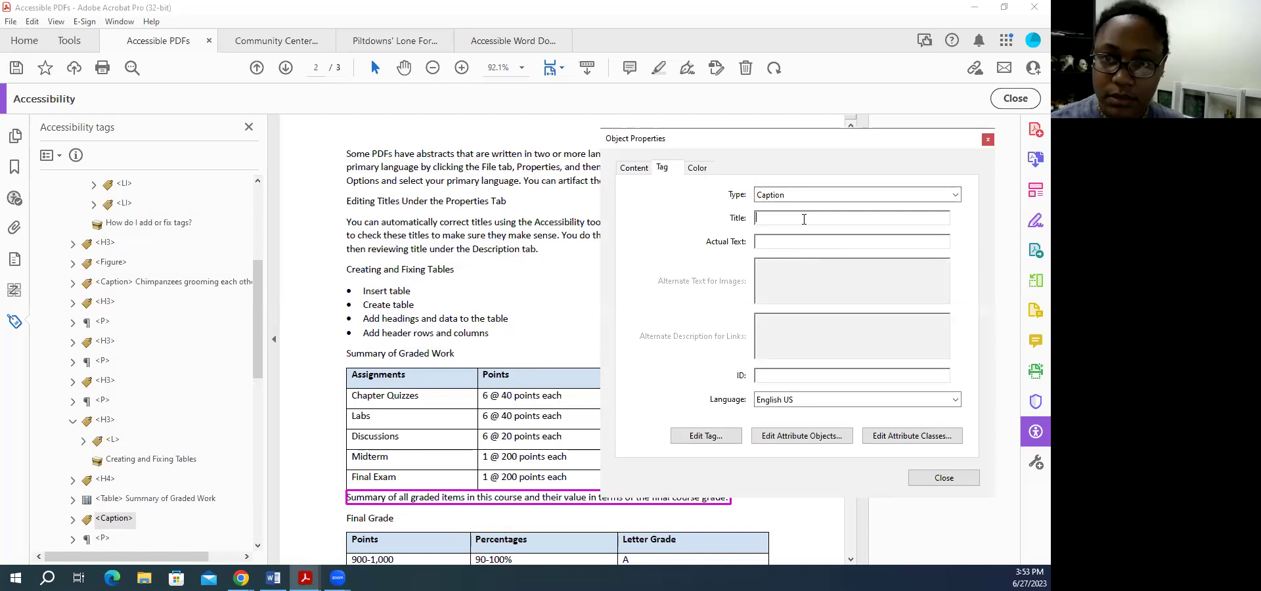
{"action": "left_click", "coordinate": [804, 241]}
{"action": "key", "text": "ctrl+v"}
{"action": "left_click", "coordinate": [920, 471]}
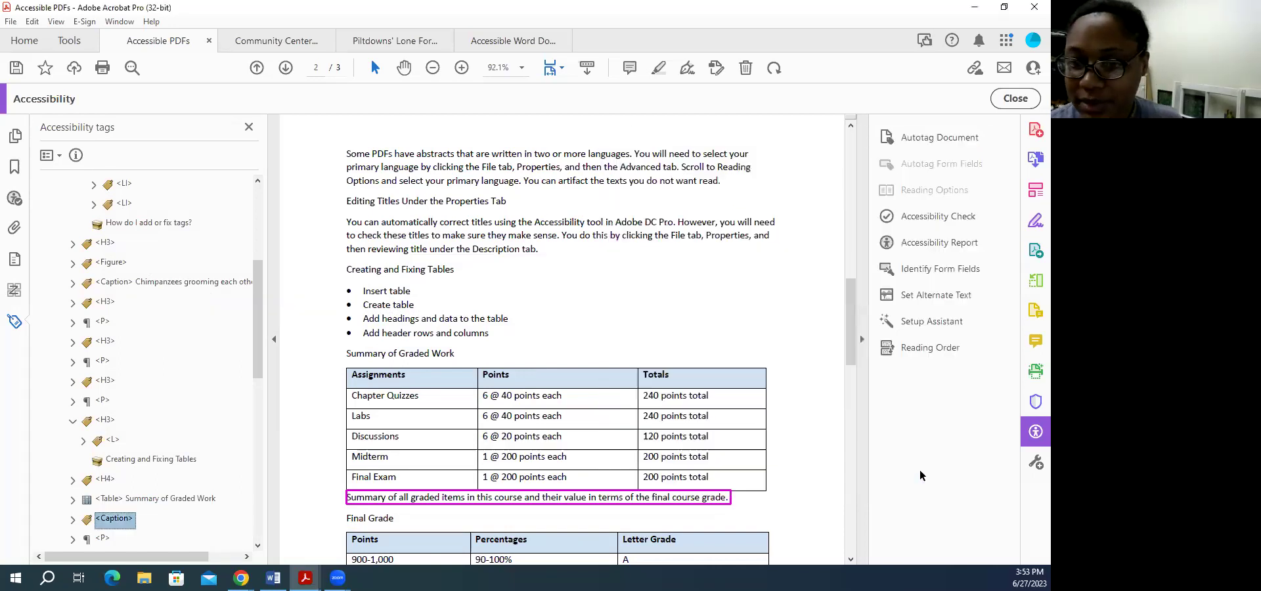
- Retag the "Final Grade" line above the second table as H4
{"action": "left_click", "coordinate": [258, 545]}
{"action": "left_click", "coordinate": [257, 545]}
{"action": "left_click", "coordinate": [103, 501]}
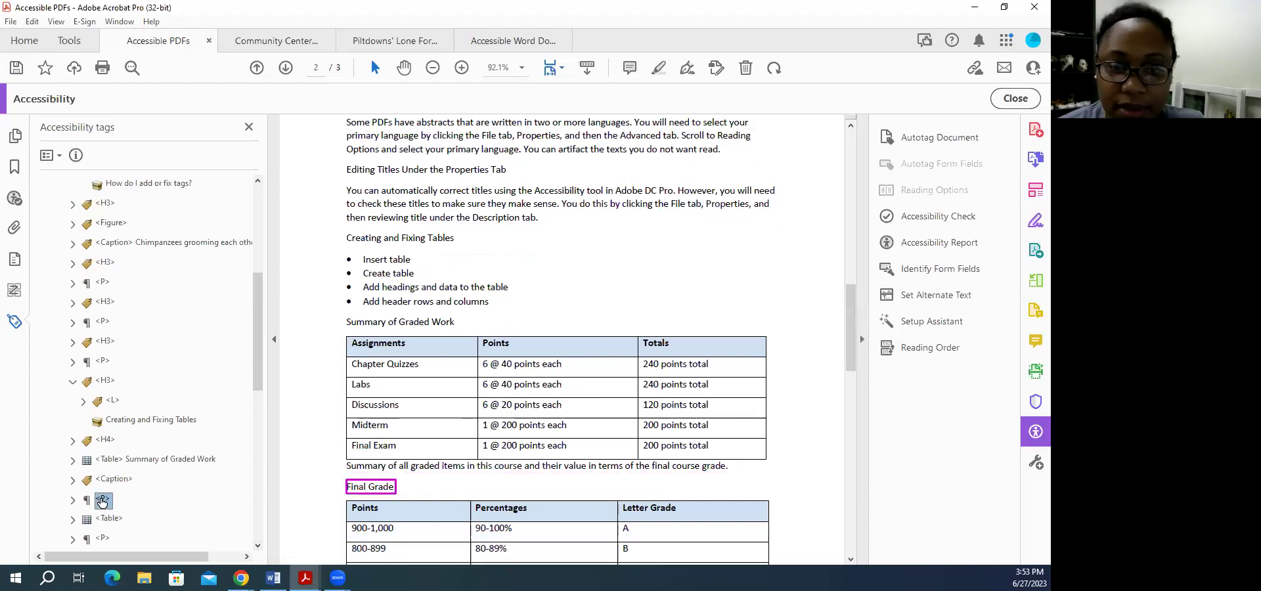
{"action": "left_click", "coordinate": [103, 500]}
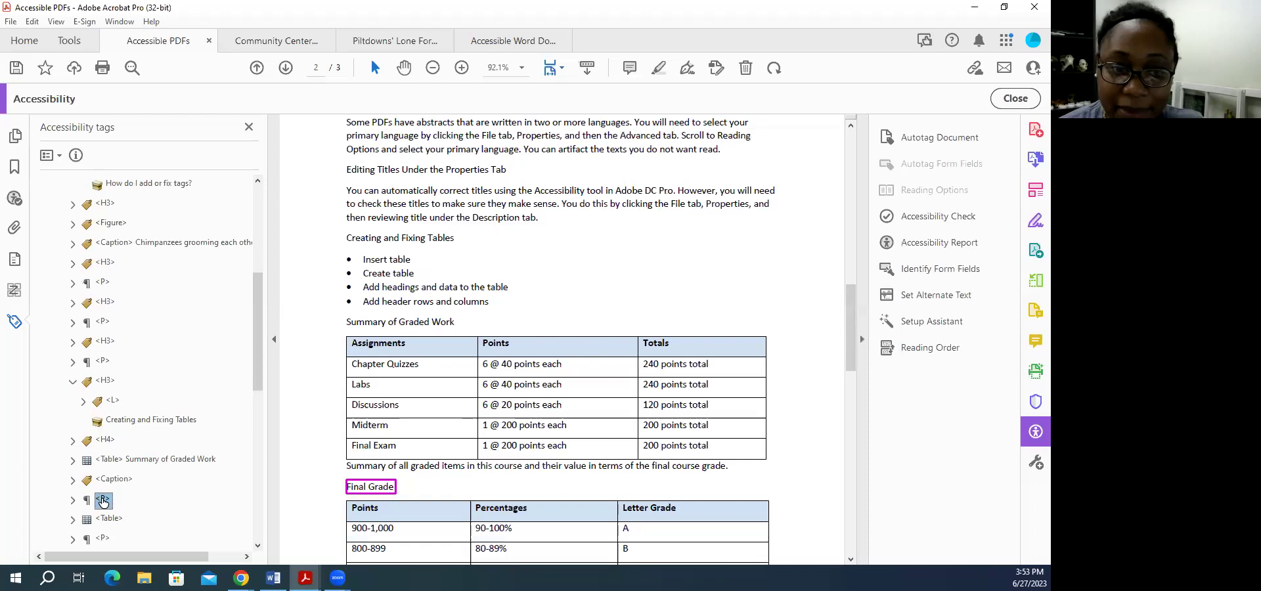
{"action": "left_click", "coordinate": [107, 499]}
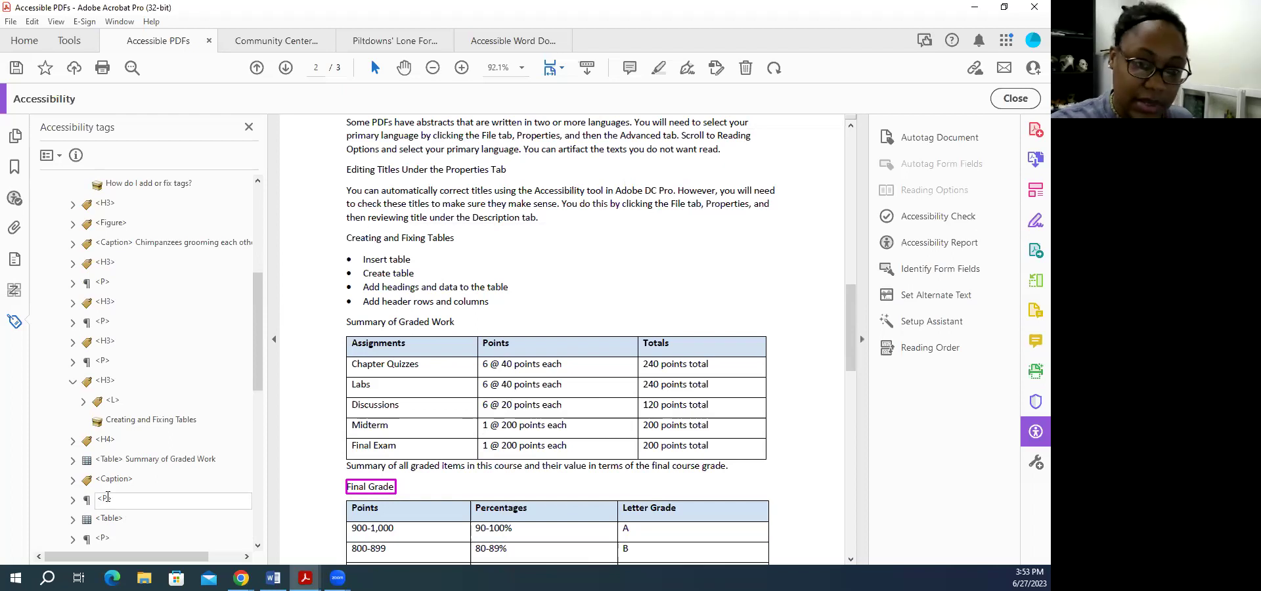
{"action": "type", "text": "H"}
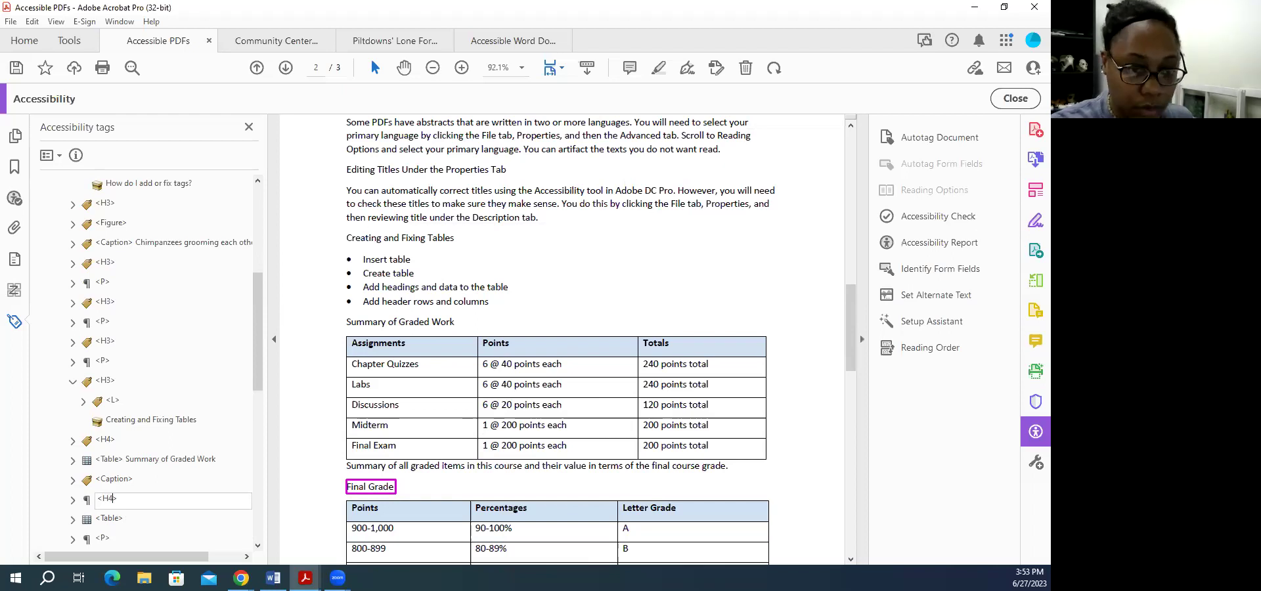
{"action": "type", "text": "4"}
{"action": "left_click", "coordinate": [107, 519]}
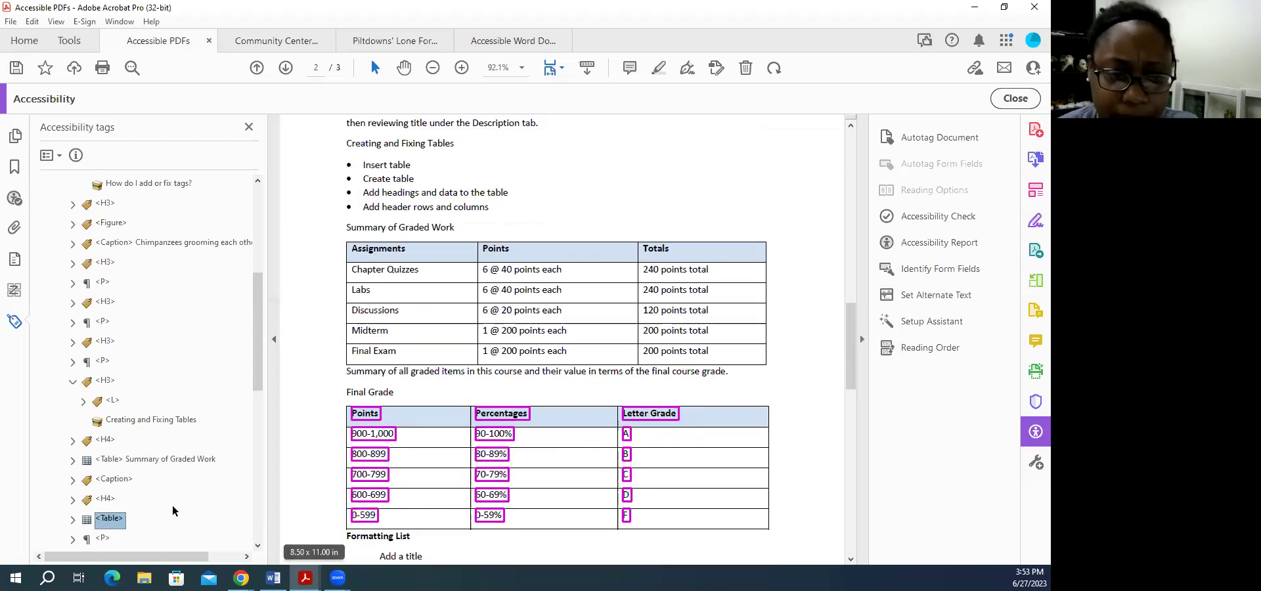
- Show the Final Grade table's cell types and change all the Percentages values and the letter grades B to F to data cells
{"action": "right_click", "coordinate": [111, 521]}
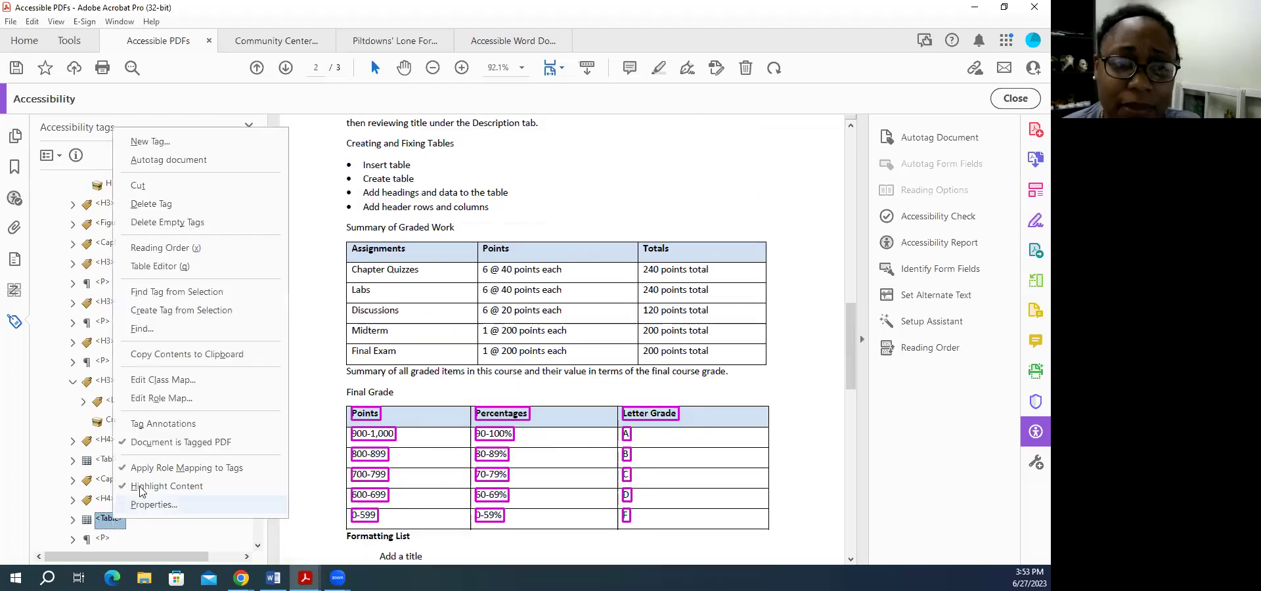
{"action": "left_click", "coordinate": [161, 267]}
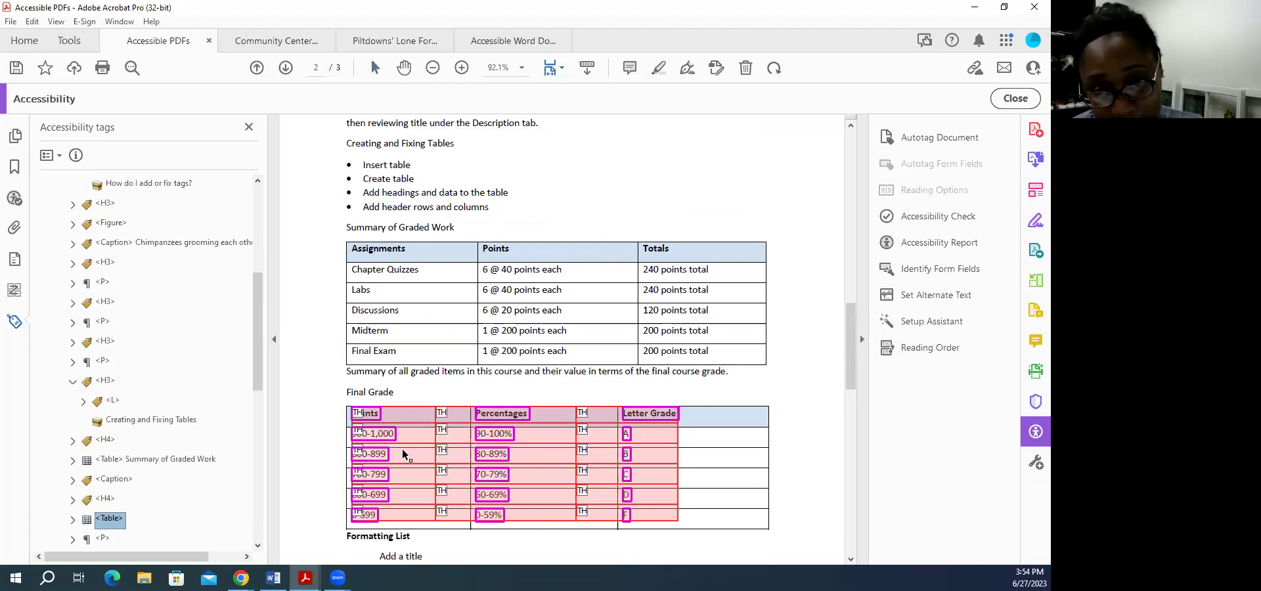
{"action": "left_click", "coordinate": [486, 434]}
{"action": "left_click", "coordinate": [488, 452]}
{"action": "left_click", "coordinate": [490, 433], "text": "shift"}
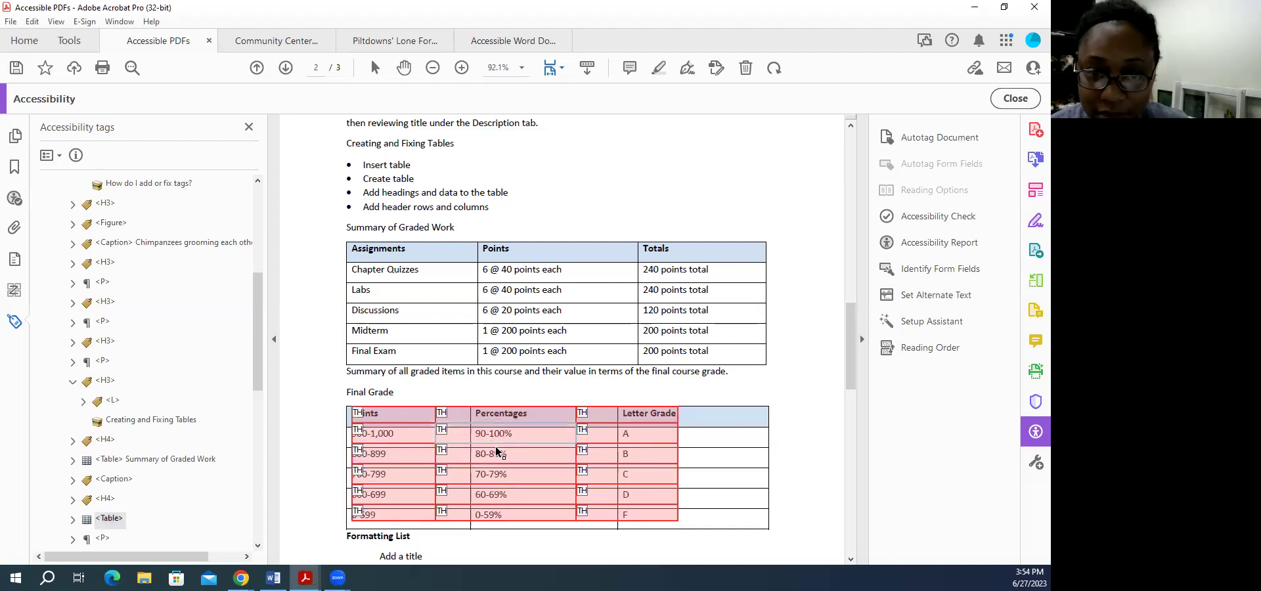
{"action": "left_click", "coordinate": [503, 477], "text": "shift"}
{"action": "left_click", "coordinate": [507, 497], "text": "shift"}
{"action": "left_click", "coordinate": [520, 515], "text": "shift"}
{"action": "left_click", "coordinate": [603, 515], "text": "shift"}
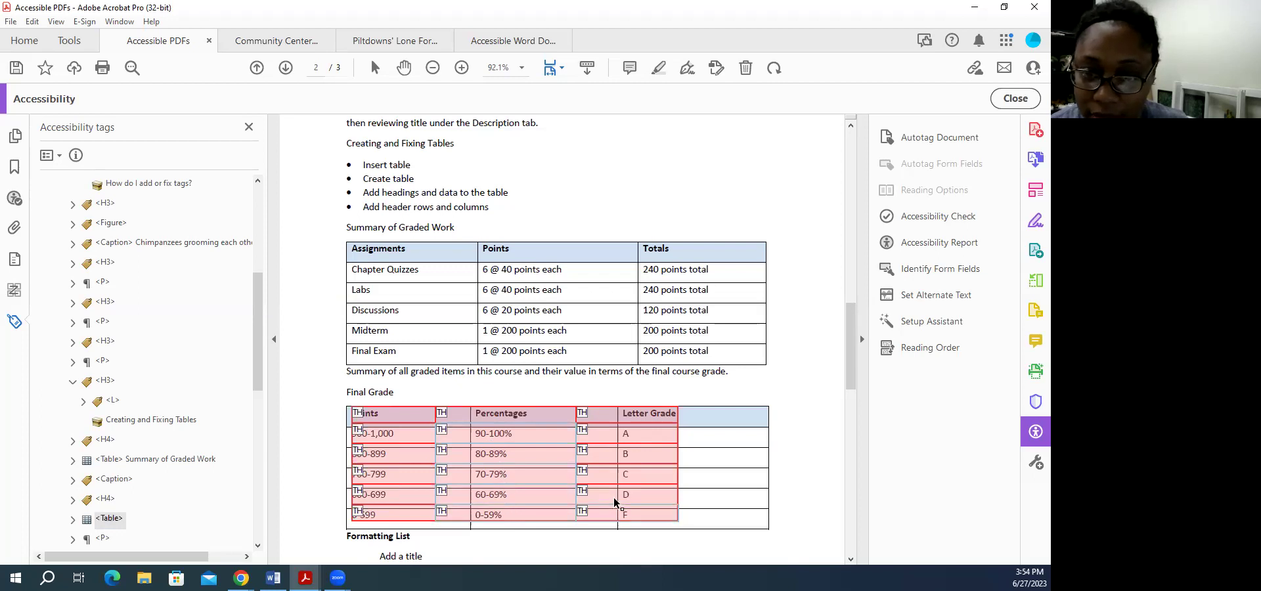
{"action": "left_click", "coordinate": [623, 440], "text": "shift"}
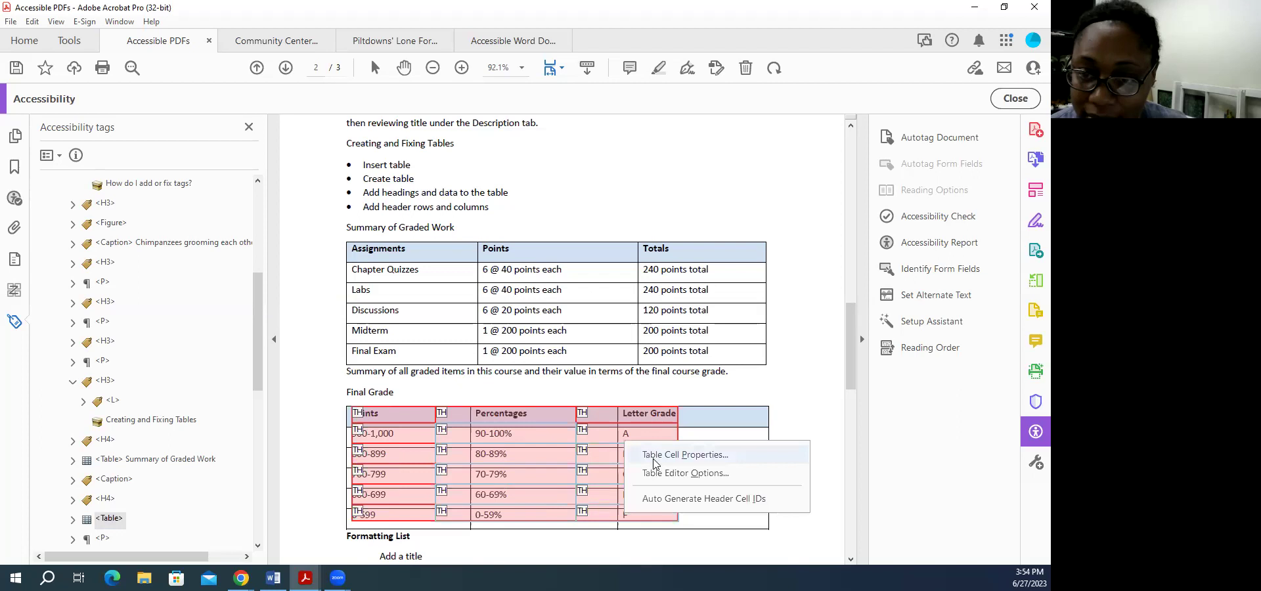
{"action": "left_click", "coordinate": [634, 454]}
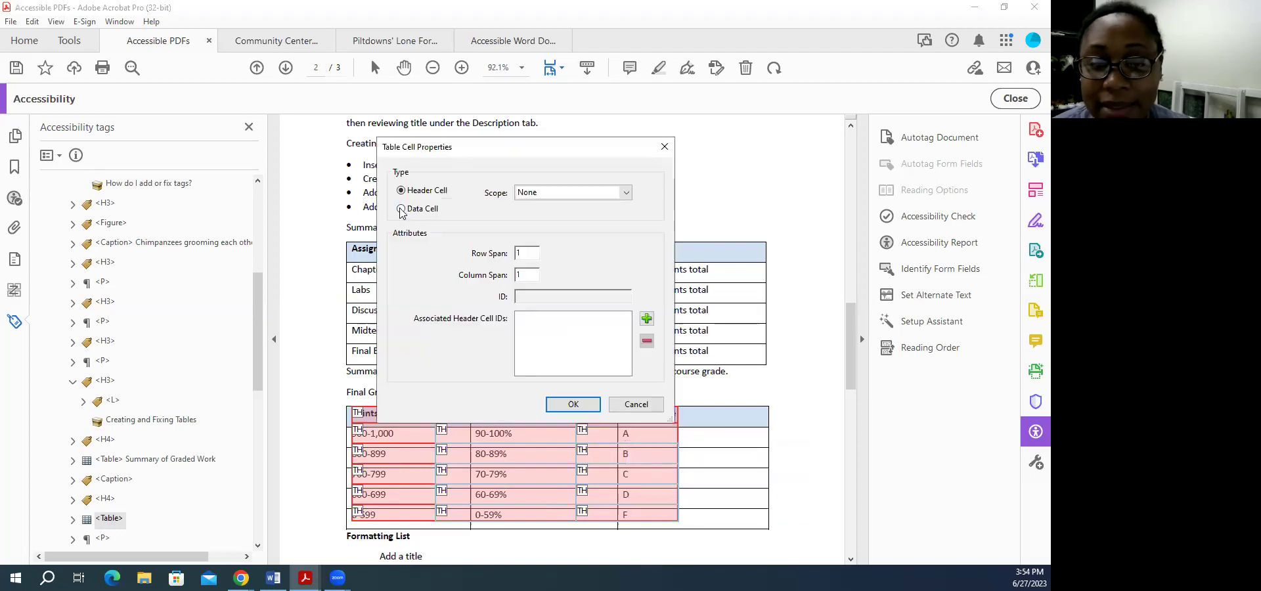
{"action": "left_click", "coordinate": [402, 209]}
{"action": "left_click", "coordinate": [571, 404]}
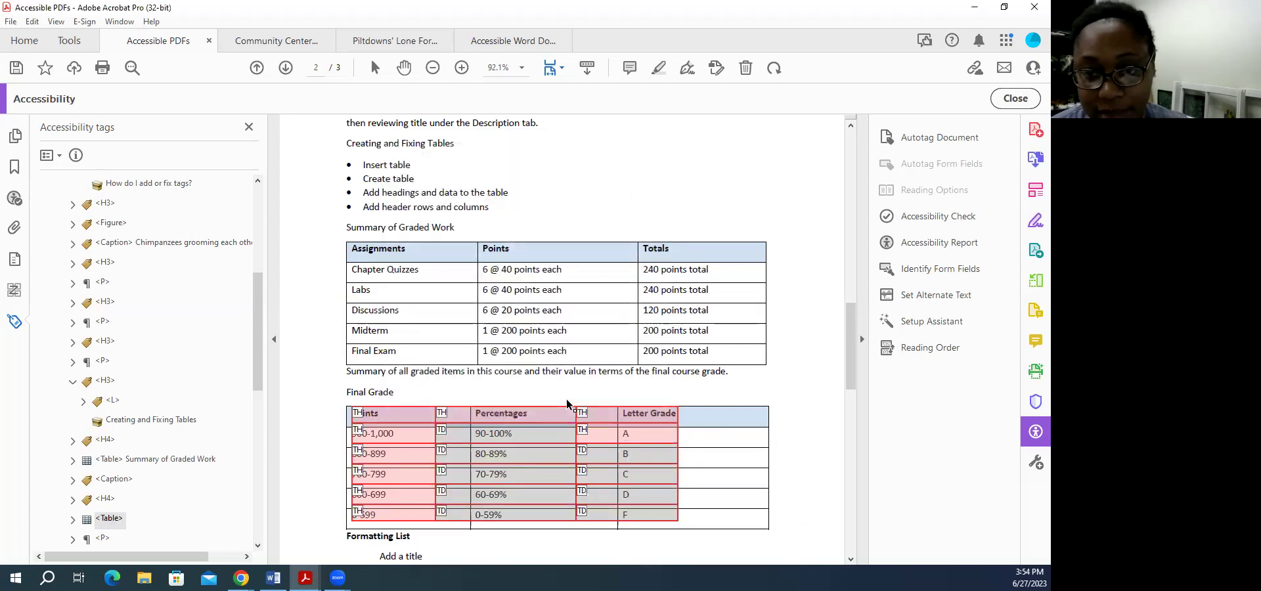
- Change the letter grade A cell of the Final Grade table to a data cell
{"action": "right_click", "coordinate": [595, 432]}
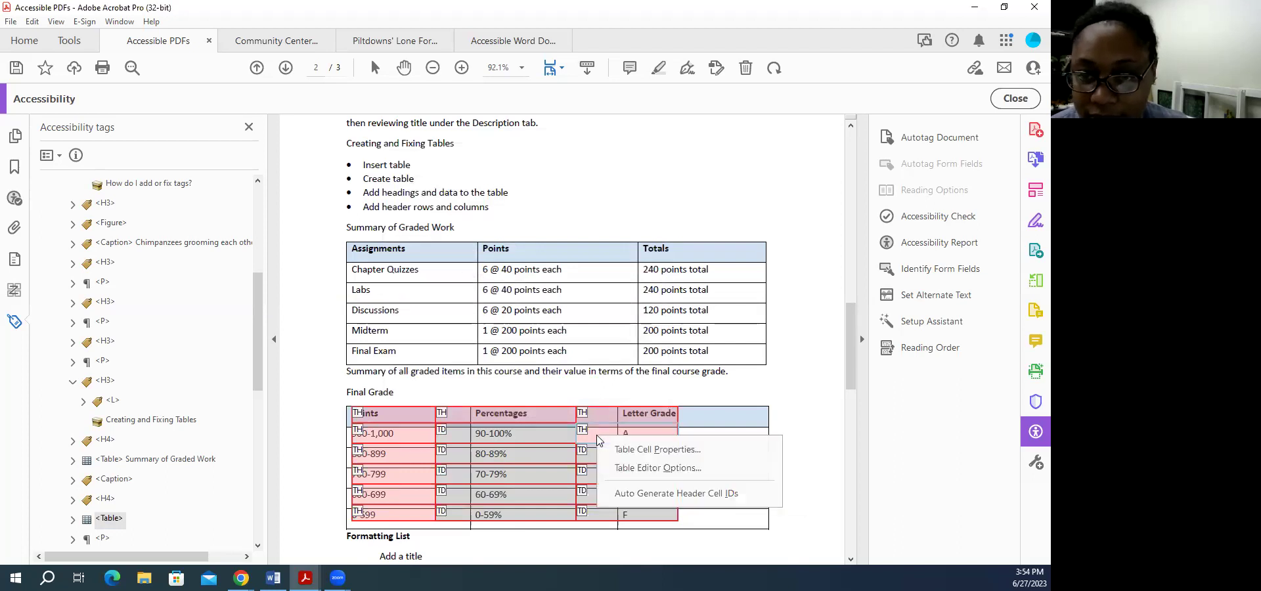
{"action": "left_click", "coordinate": [629, 451]}
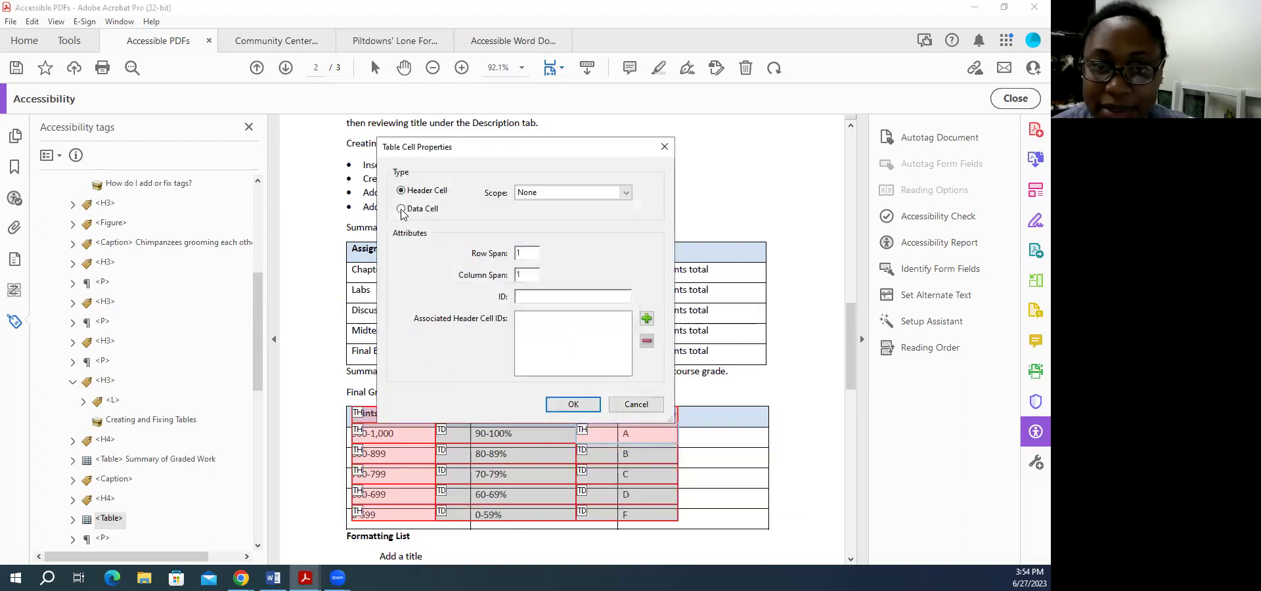
{"action": "left_click", "coordinate": [402, 209]}
{"action": "left_click", "coordinate": [573, 404]}
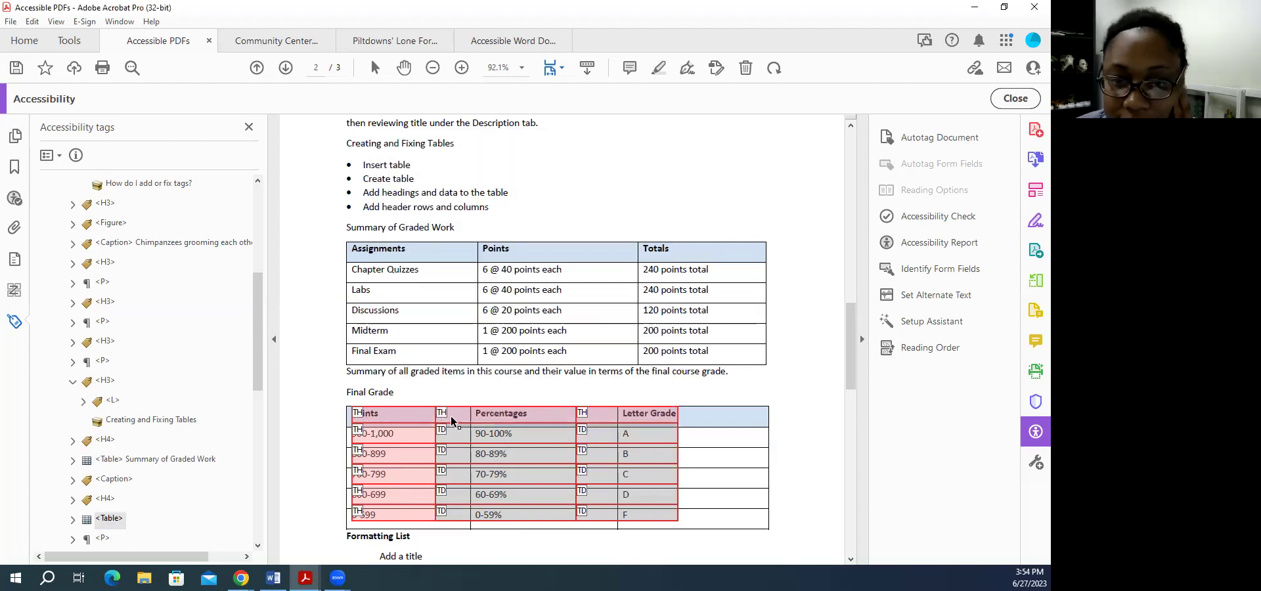
- Change the five Points cells below the header row of the Final Grade table to data cells
{"action": "left_click", "coordinate": [375, 432]}
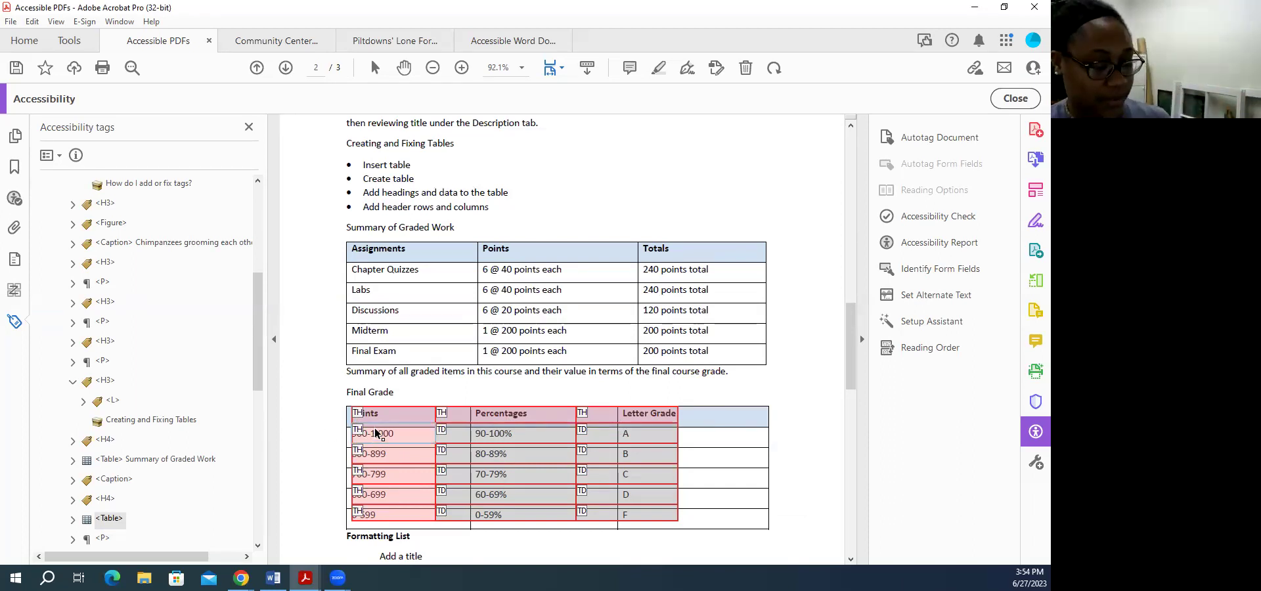
{"action": "left_click", "coordinate": [379, 454], "text": "shift"}
{"action": "left_click", "coordinate": [384, 473], "text": "shift"}
{"action": "left_click", "coordinate": [390, 513], "text": "shift"}
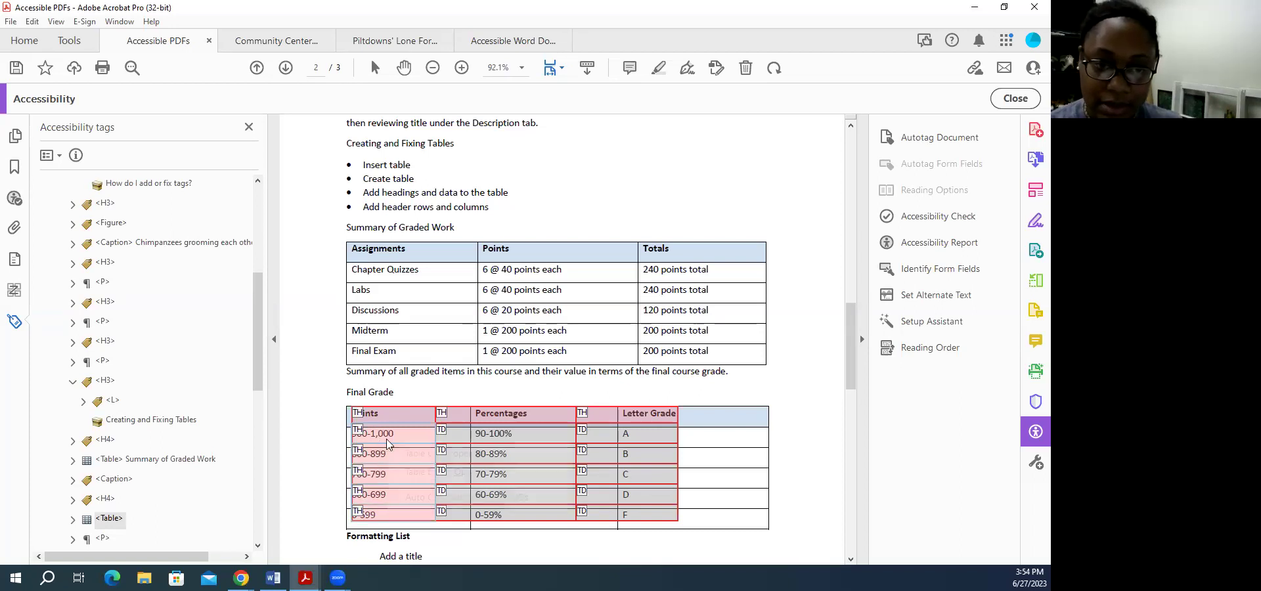
{"action": "right_click", "coordinate": [386, 439]}
{"action": "left_click", "coordinate": [414, 452]}
{"action": "left_click", "coordinate": [400, 208]}
{"action": "left_click", "coordinate": [570, 405]}
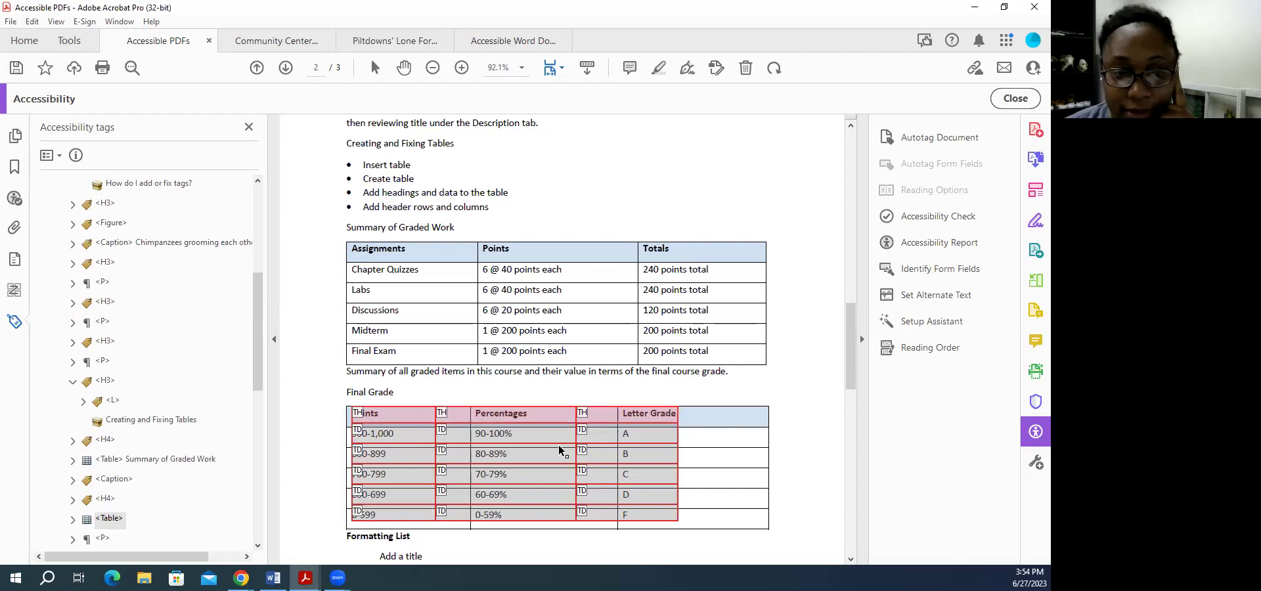
- Give the second table's tag the title "Final Grade"
{"action": "scroll", "coordinate": [558, 443], "scroll_direction": "down", "scroll_amount": 1}
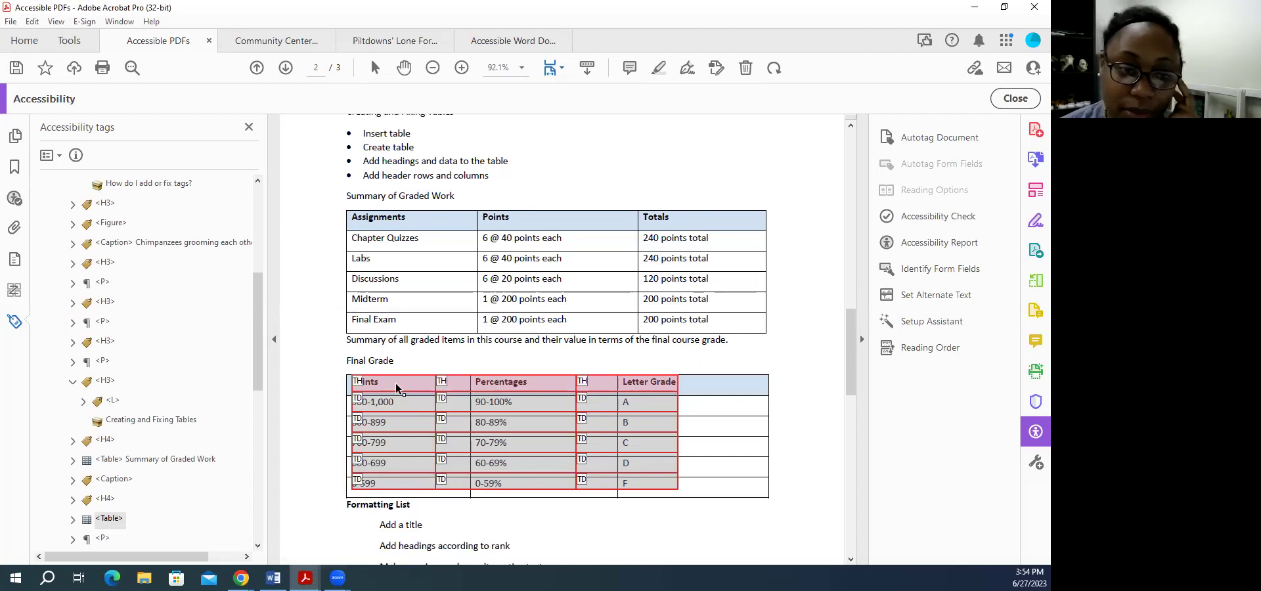
{"action": "right_click", "coordinate": [107, 519]}
{"action": "left_click", "coordinate": [164, 506]}
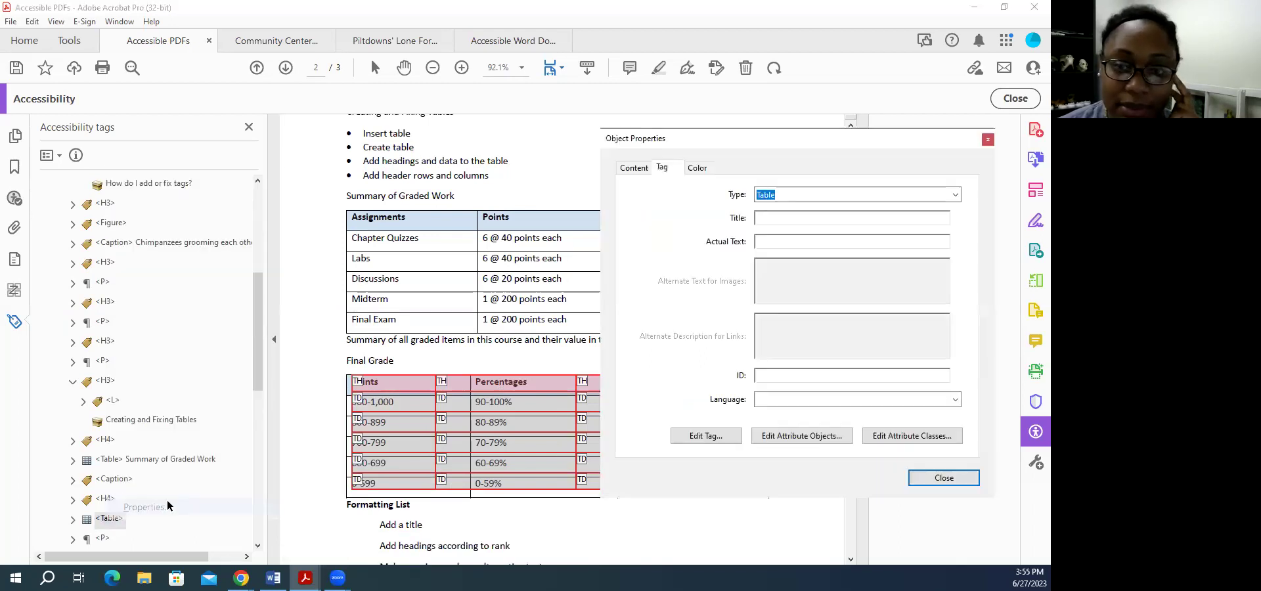
{"action": "left_click", "coordinate": [807, 219]}
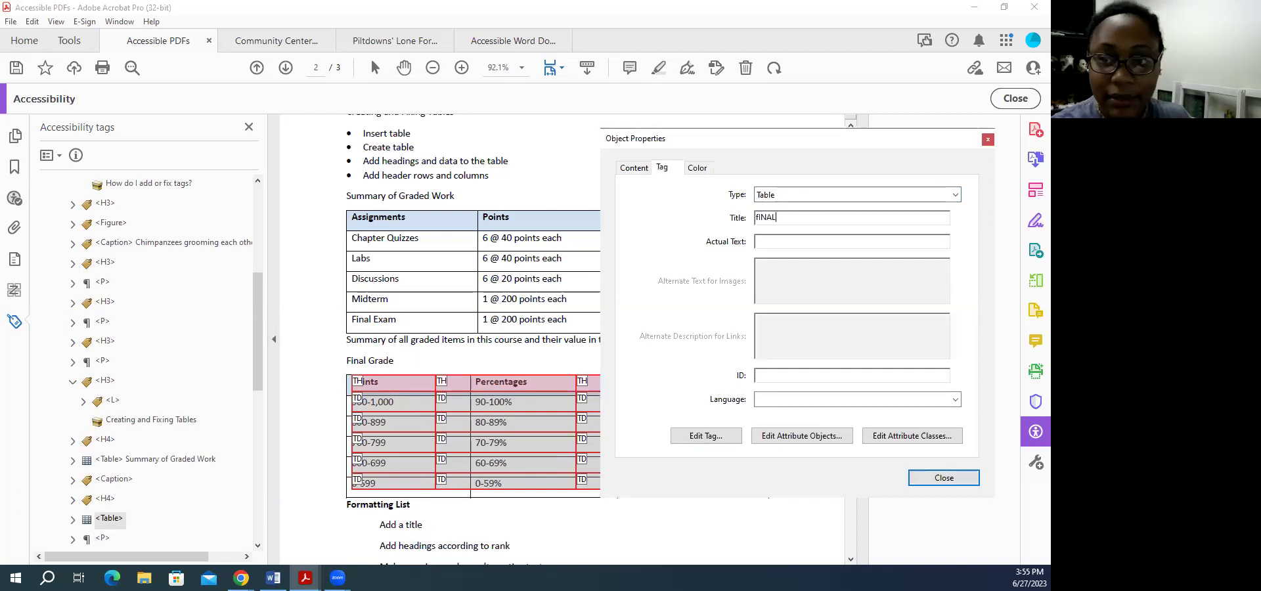
{"action": "type", "text": "Final"}
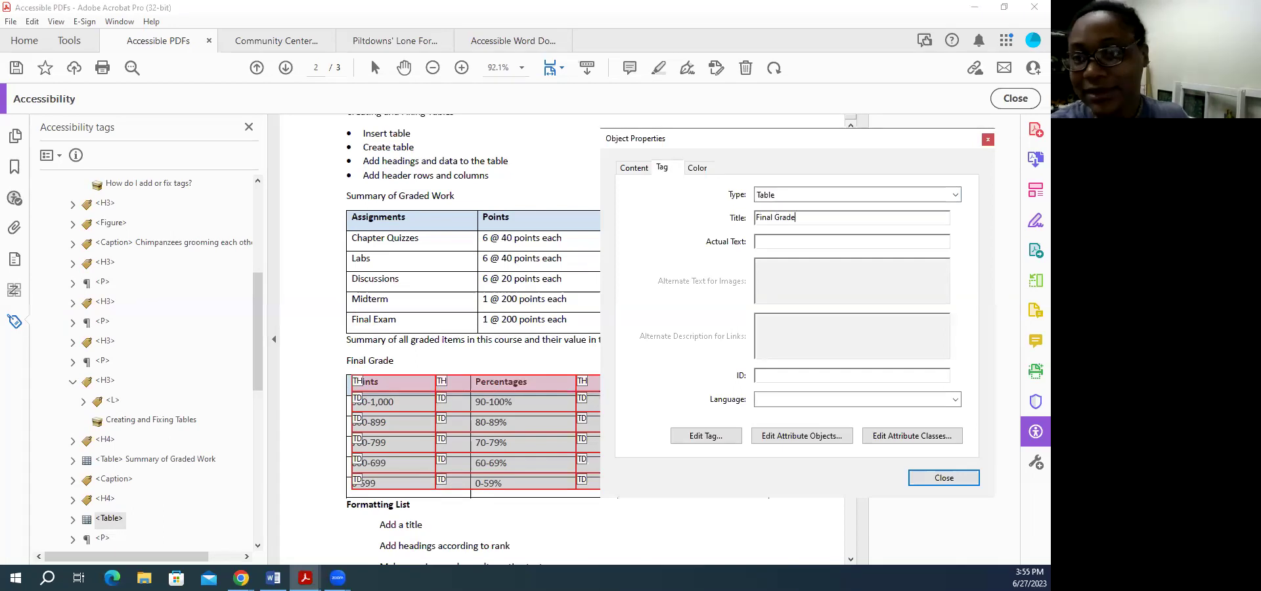
{"action": "type", "text": " Grade"}
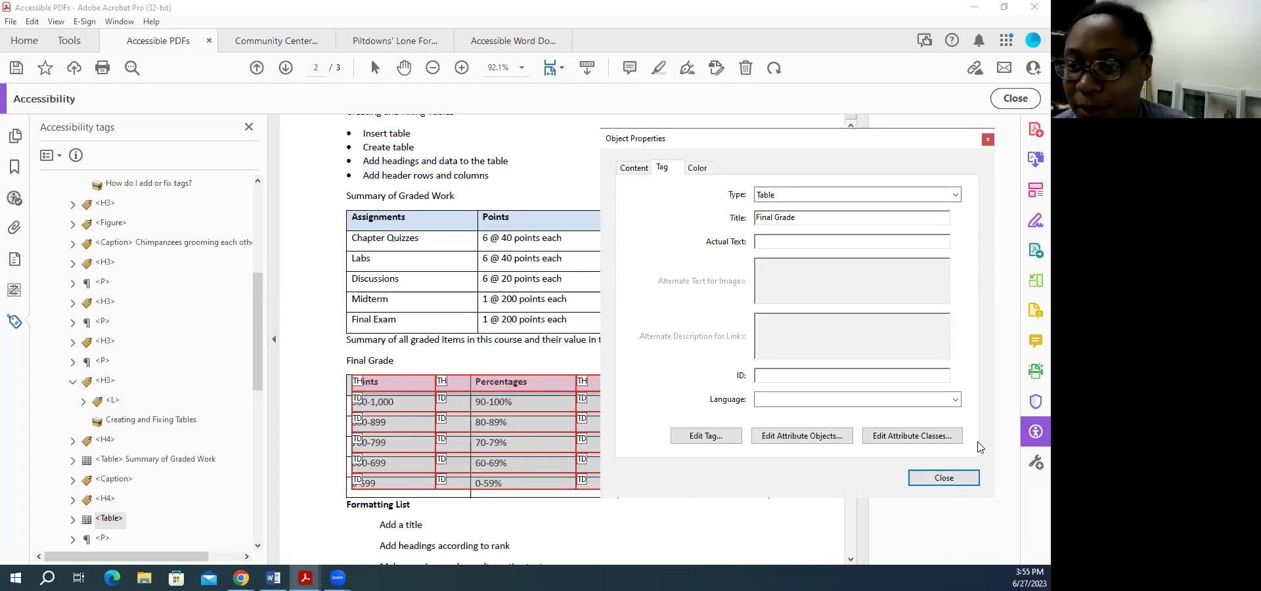
{"action": "left_click", "coordinate": [943, 477]}
- Retag the "Formatting List" line below the Final Grade table as H3
{"action": "scroll", "coordinate": [256, 544], "scroll_direction": "down", "scroll_amount": 3}
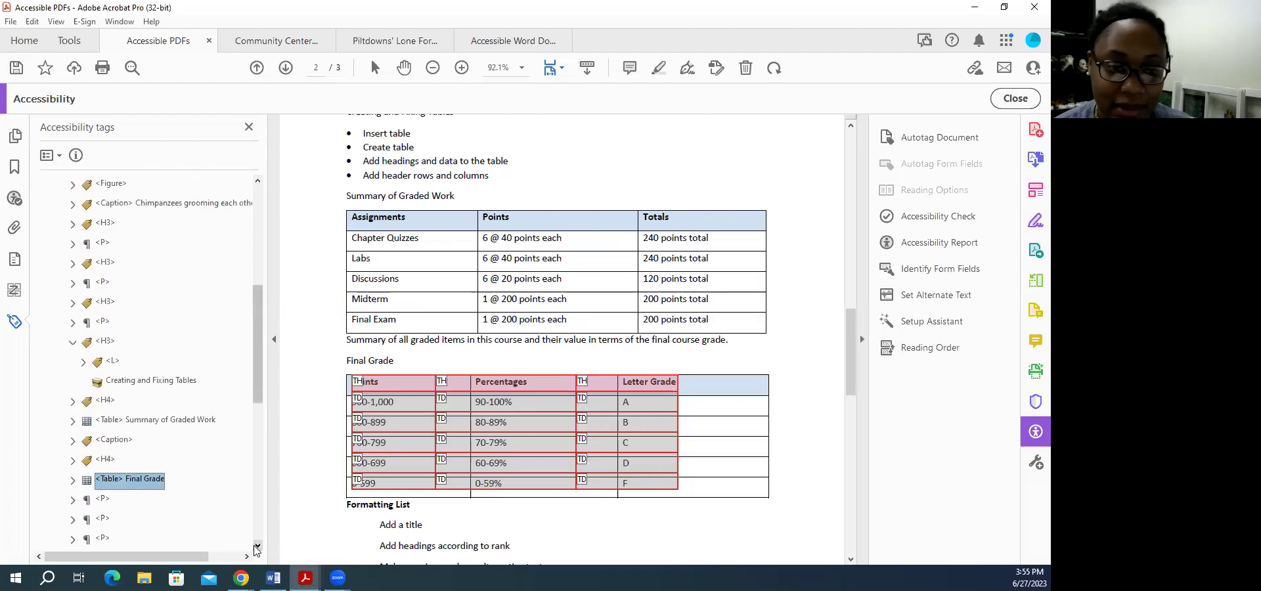
{"action": "left_click", "coordinate": [104, 480]}
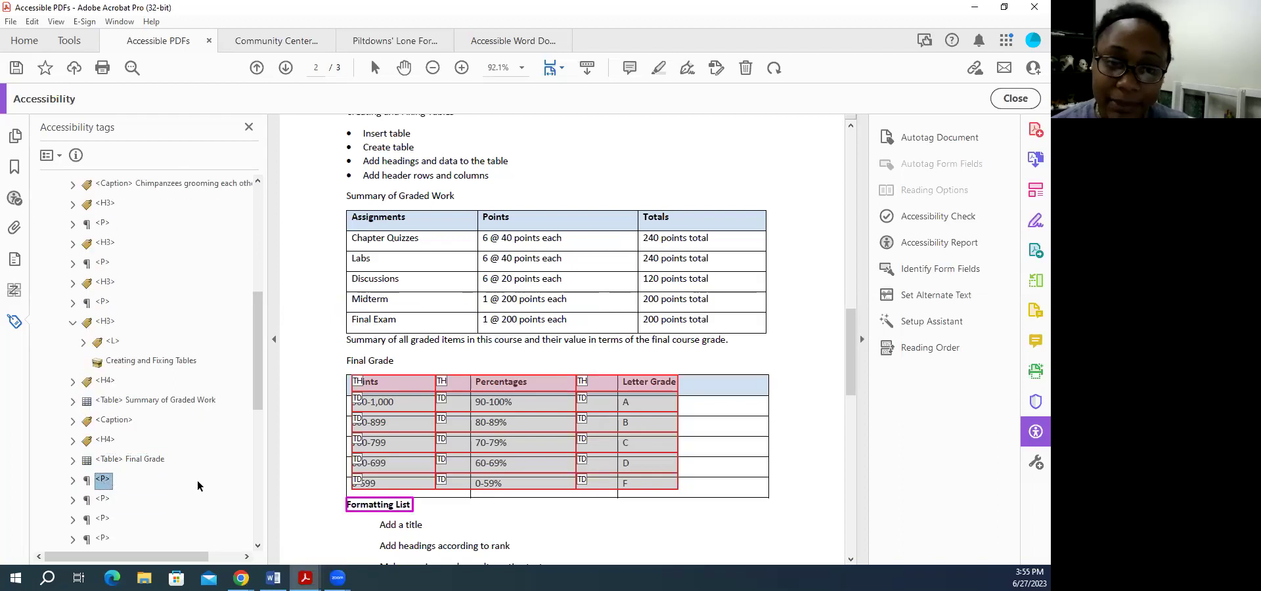
{"action": "scroll", "coordinate": [408, 230], "scroll_direction": "up", "scroll_amount": 1}
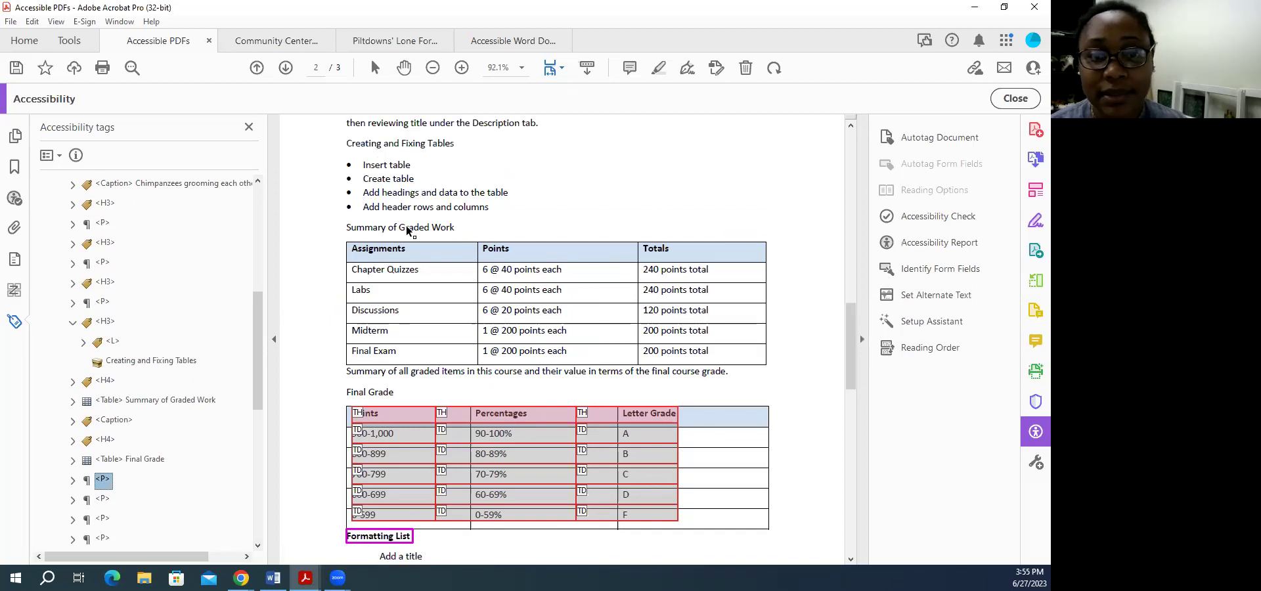
{"action": "scroll", "coordinate": [381, 420], "scroll_direction": "down", "scroll_amount": 1}
{"action": "left_click", "coordinate": [105, 479]}
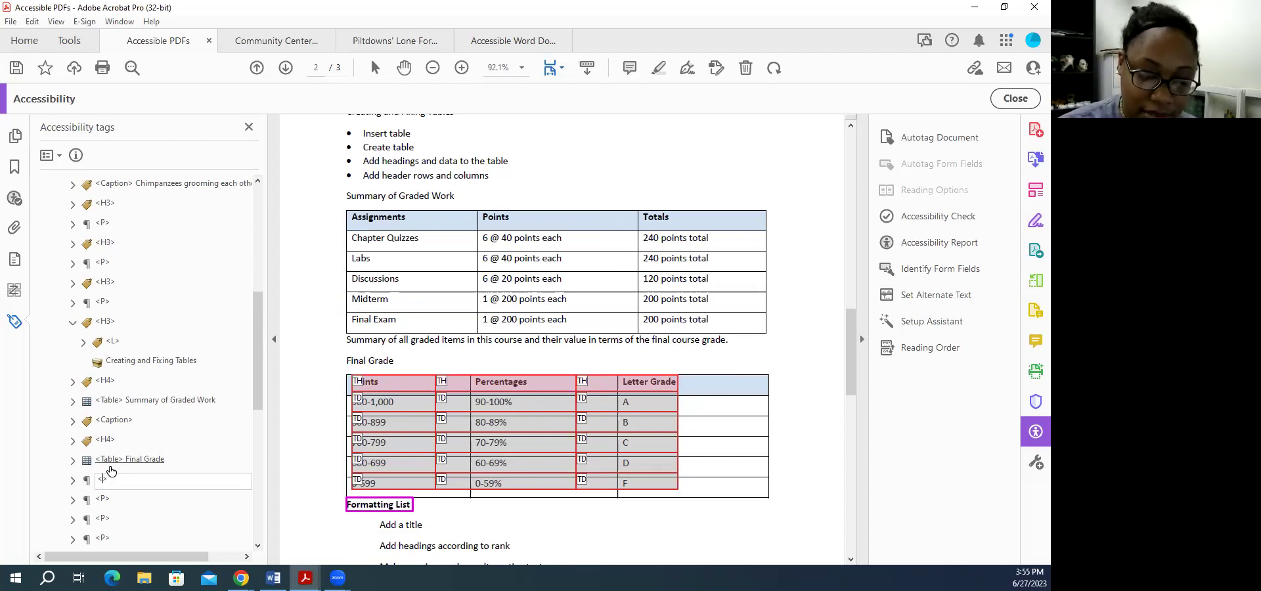
{"action": "type", "text": "h3>"}
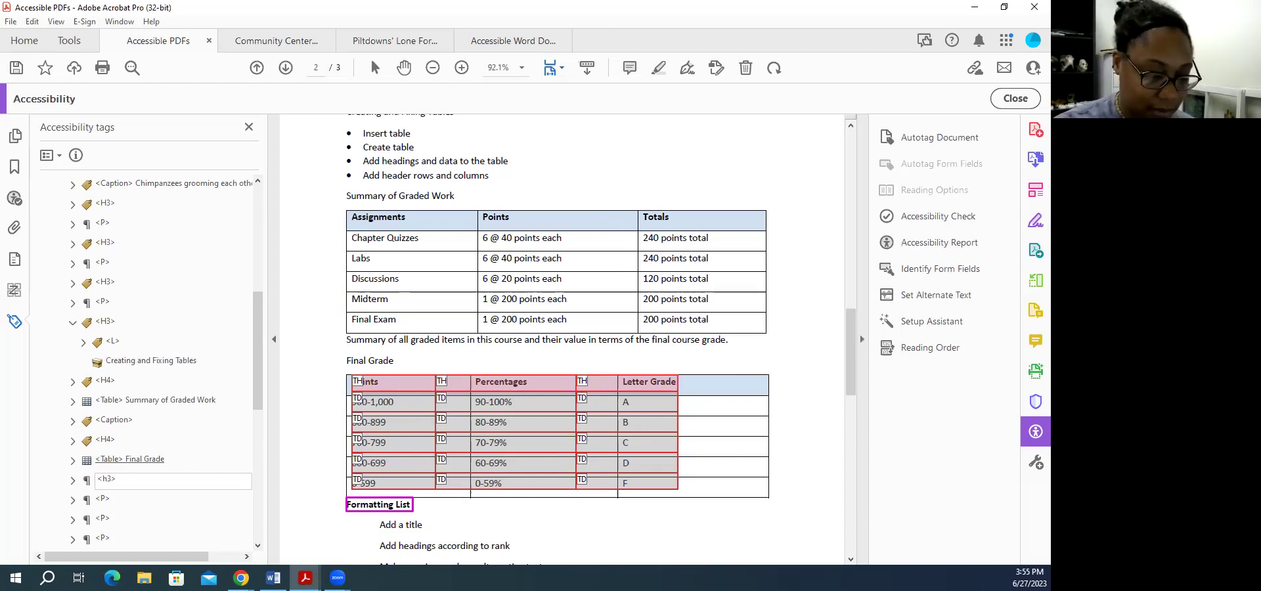
{"action": "type", "text": "H"}
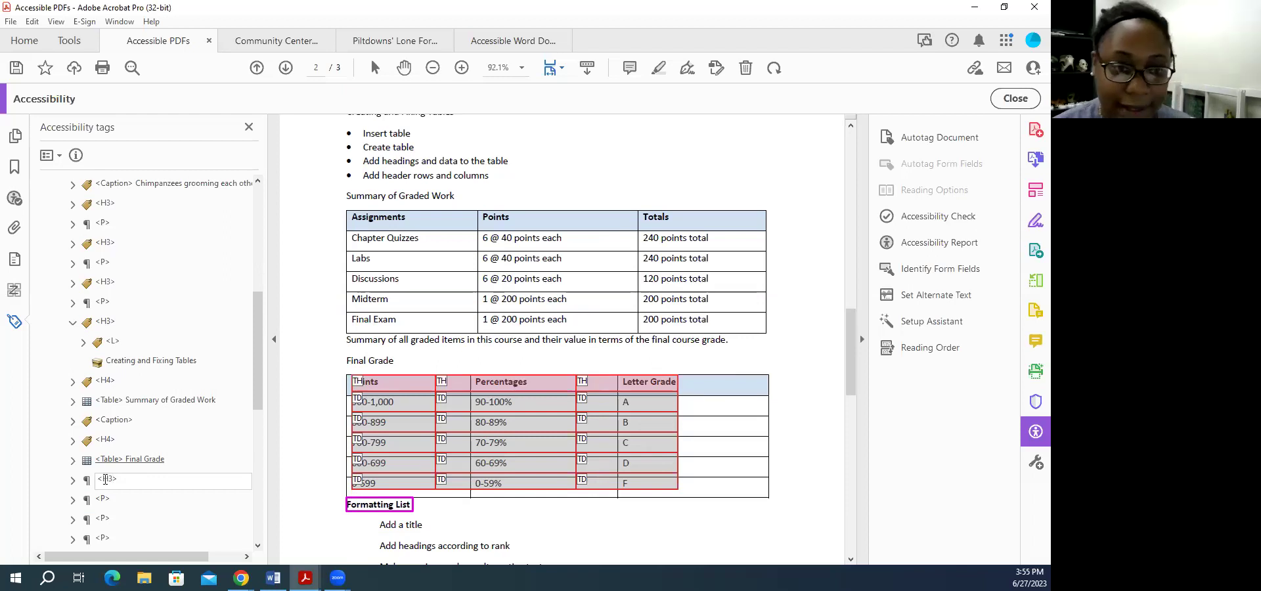
{"action": "left_click", "coordinate": [106, 501]}
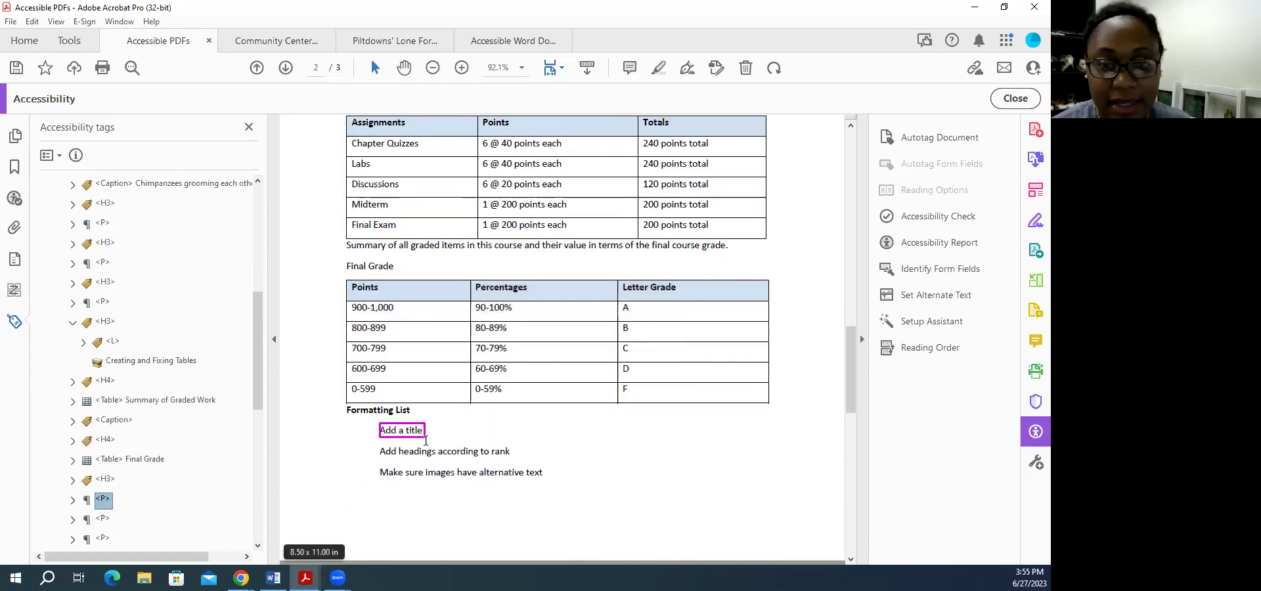
- Add a new List tag directly after the H3 tag of "Formatting List"
{"action": "left_click", "coordinate": [257, 544]}
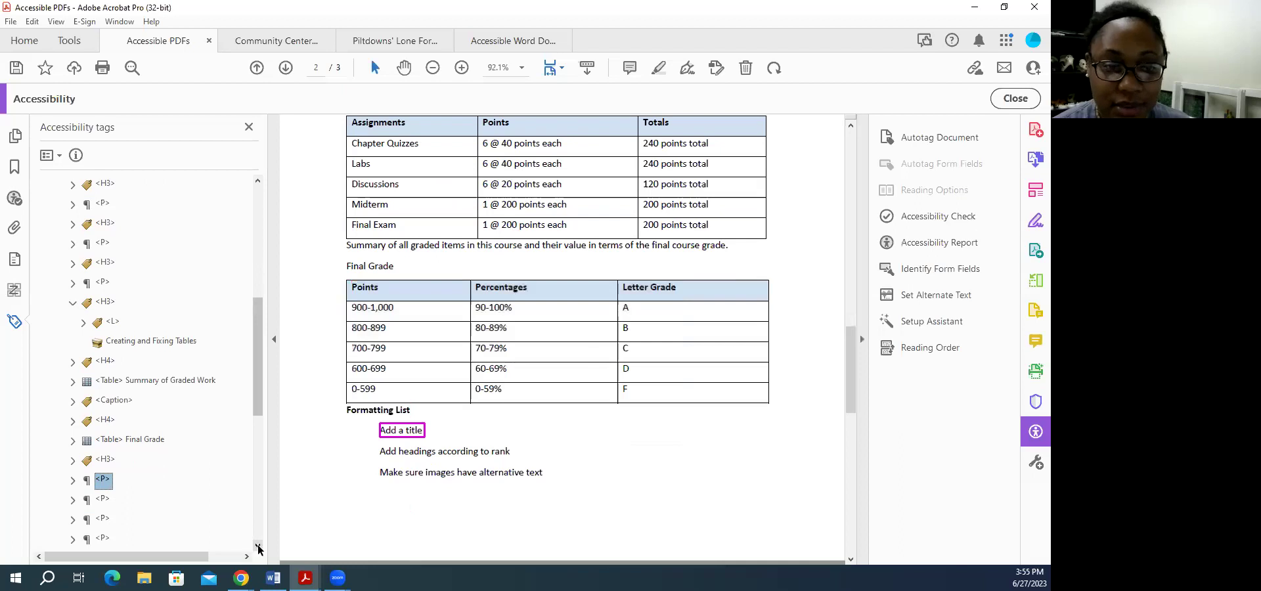
{"action": "left_click", "coordinate": [258, 545]}
{"action": "left_click", "coordinate": [368, 7]}
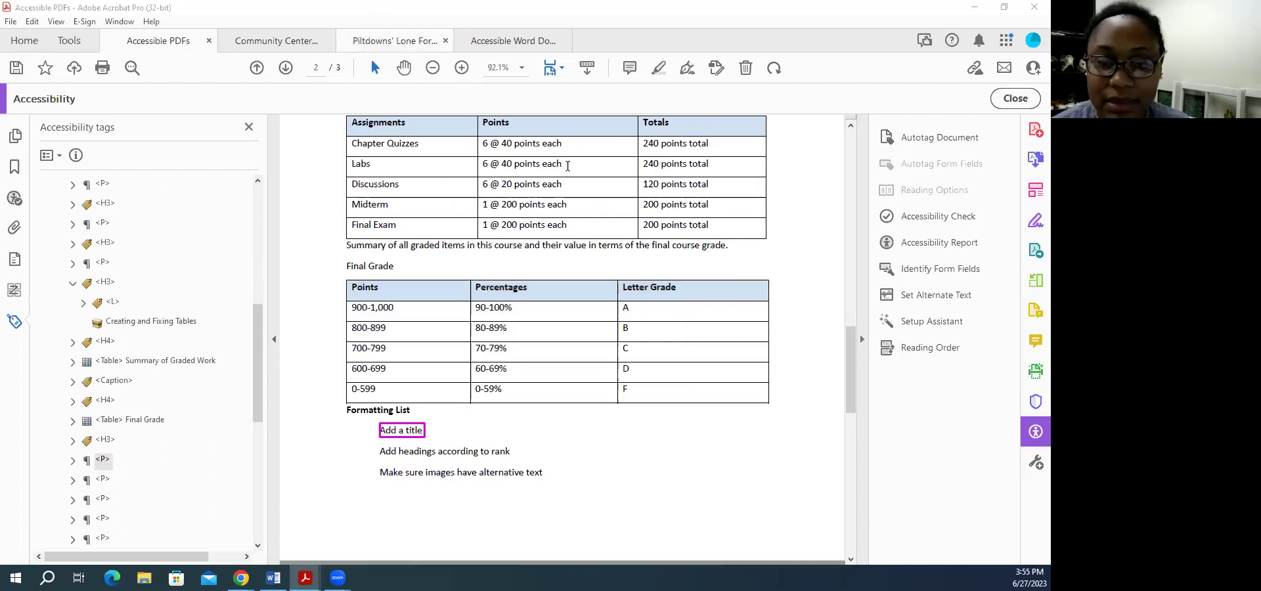
{"action": "left_click", "coordinate": [259, 547]}
{"action": "left_click", "coordinate": [259, 548]}
{"action": "left_click", "coordinate": [259, 548]}
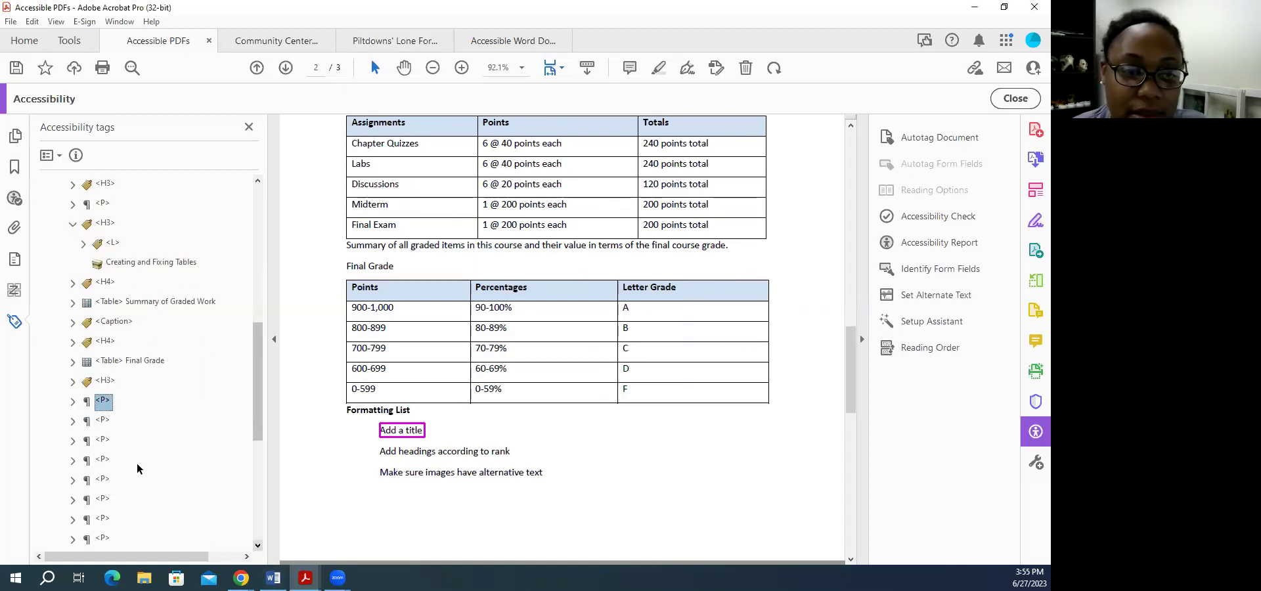
{"action": "left_click", "coordinate": [102, 405]}
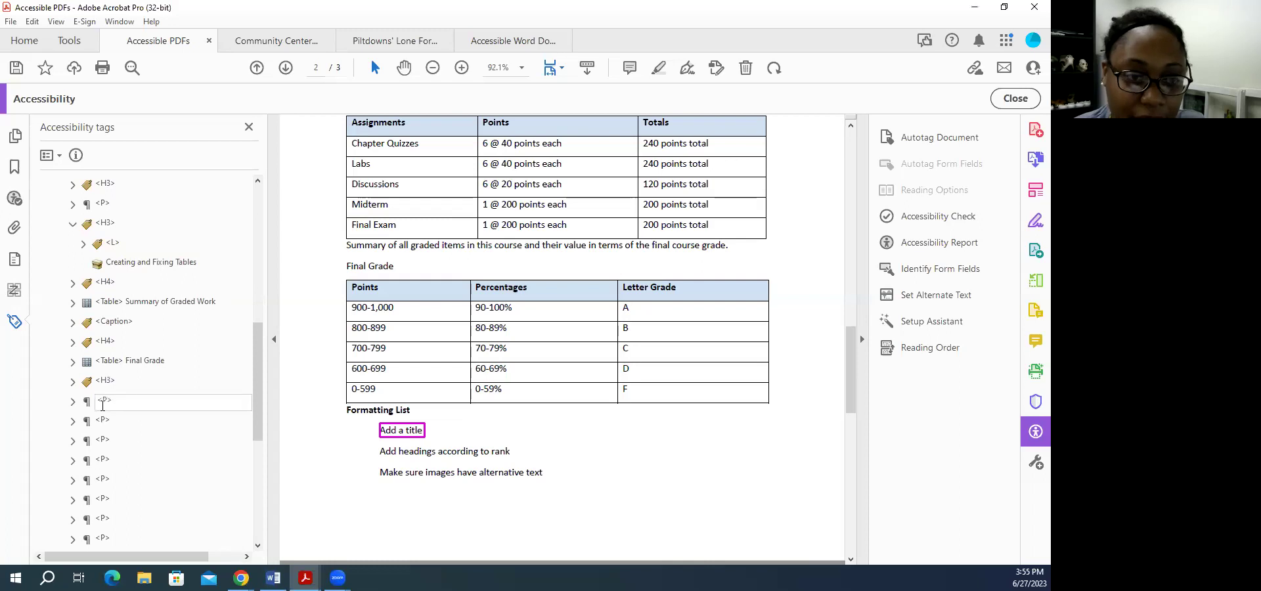
{"action": "left_click", "coordinate": [108, 383]}
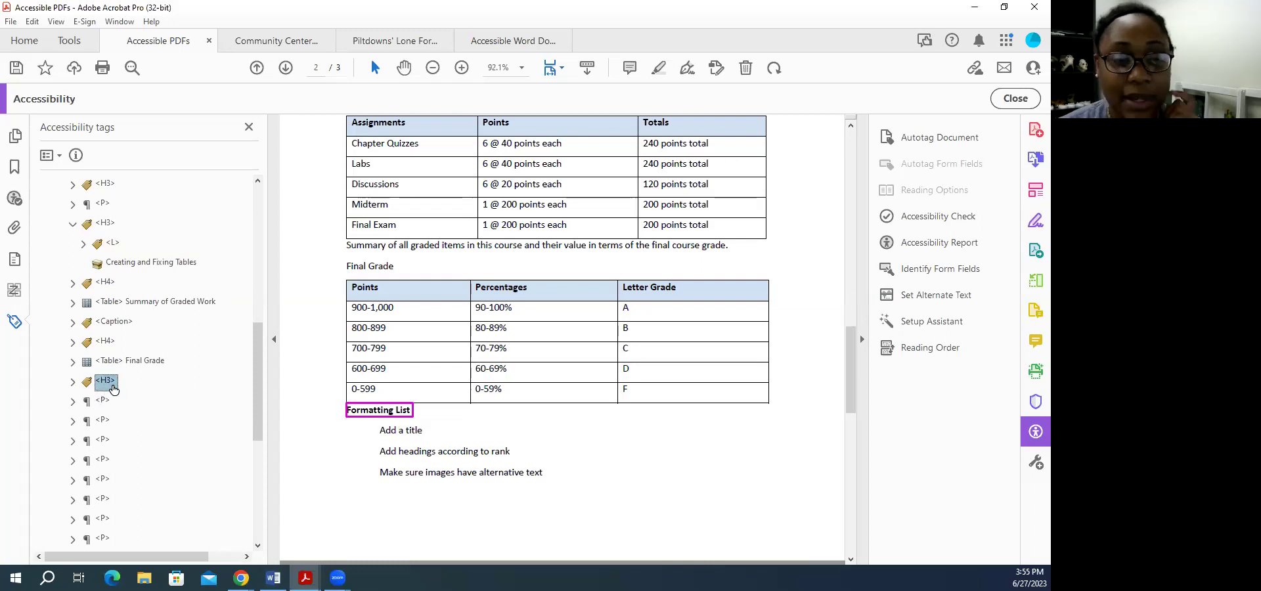
{"action": "right_click", "coordinate": [112, 386]}
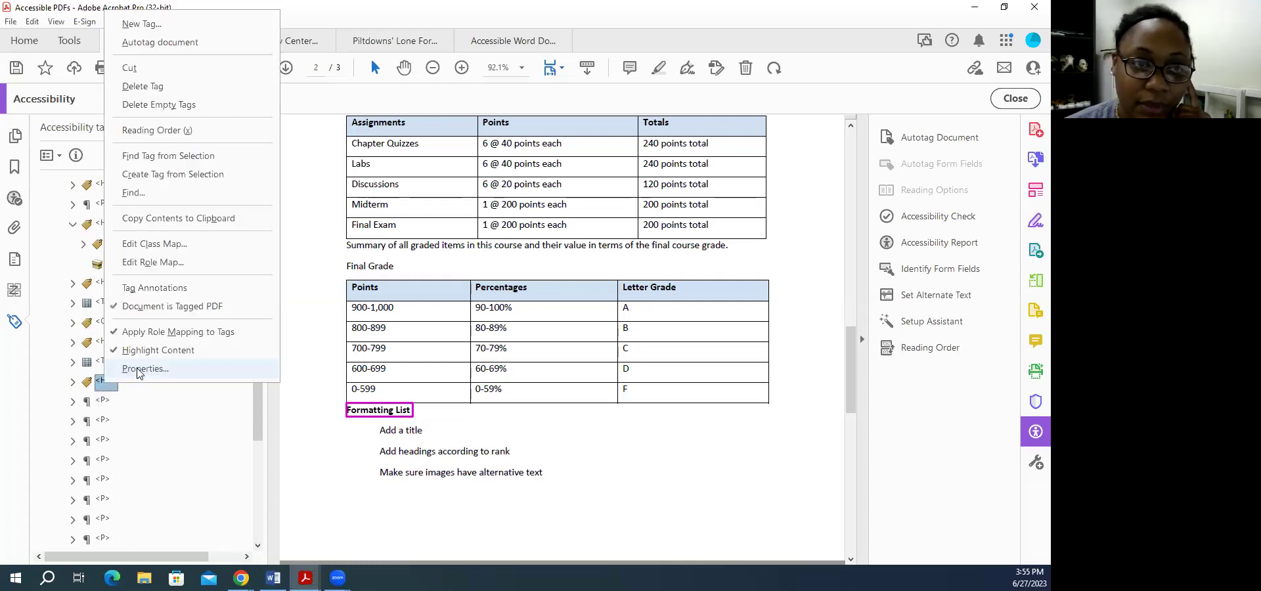
{"action": "left_click", "coordinate": [142, 24]}
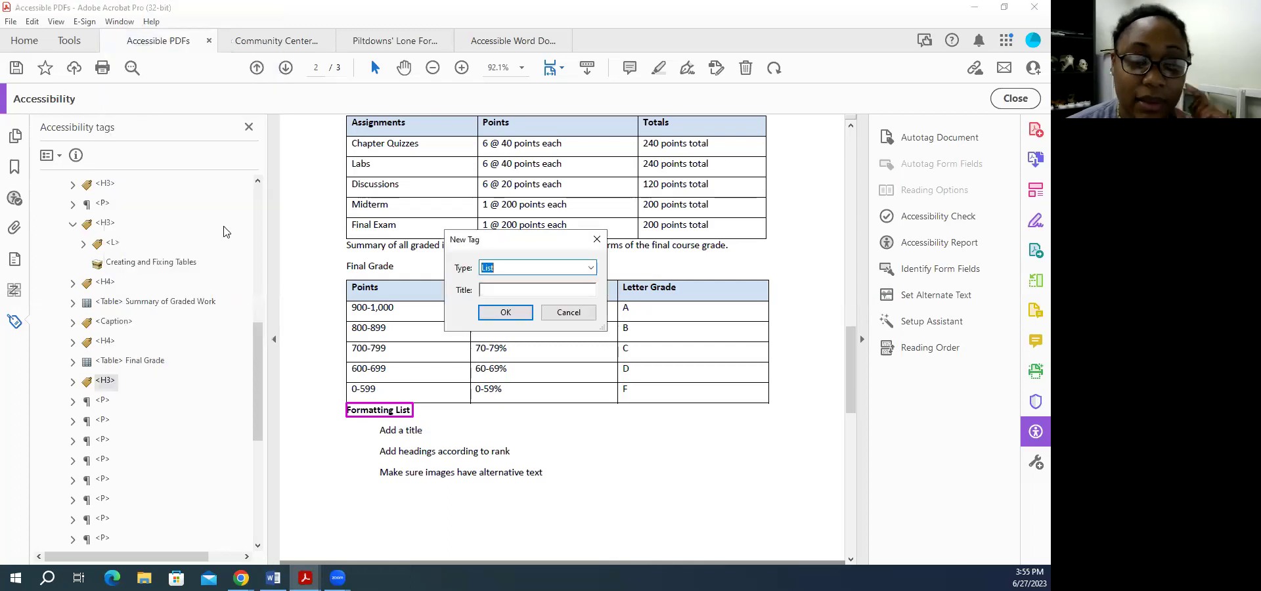
{"action": "left_click", "coordinate": [511, 314]}
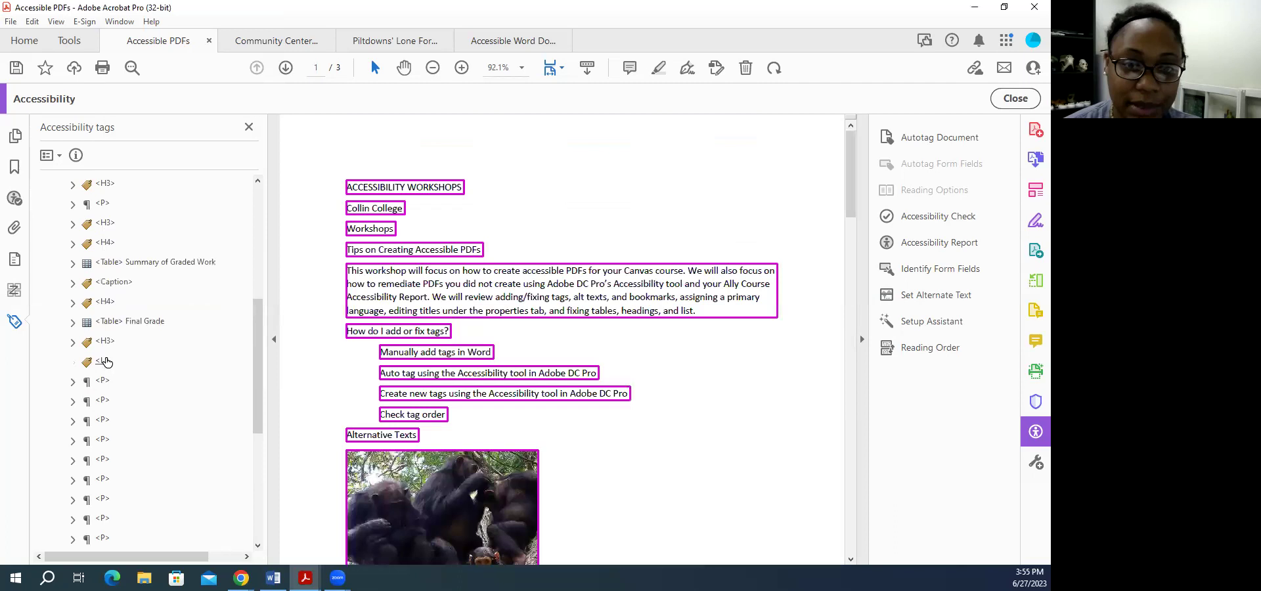
- Change the three paragraph tags of the items below "Formatting List" to List Item tags
{"action": "left_click", "coordinate": [107, 363]}
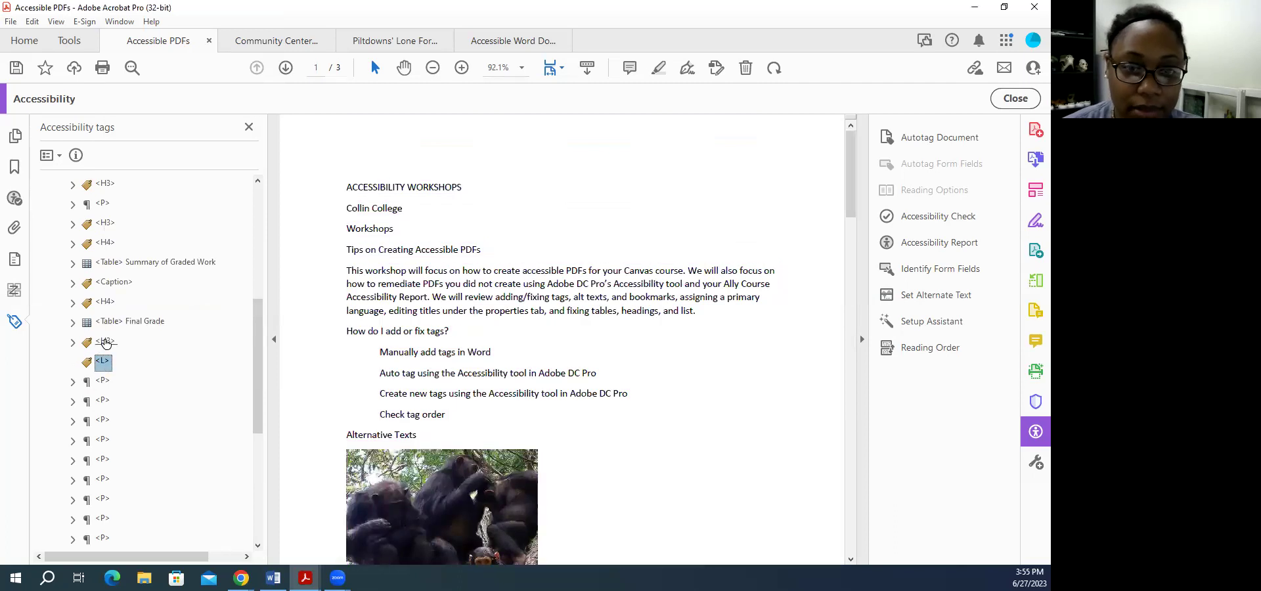
{"action": "left_click", "coordinate": [103, 383]}
{"action": "left_click", "coordinate": [102, 402], "text": "shift"}
{"action": "left_click", "coordinate": [102, 421], "text": "shift"}
{"action": "right_click", "coordinate": [103, 382]}
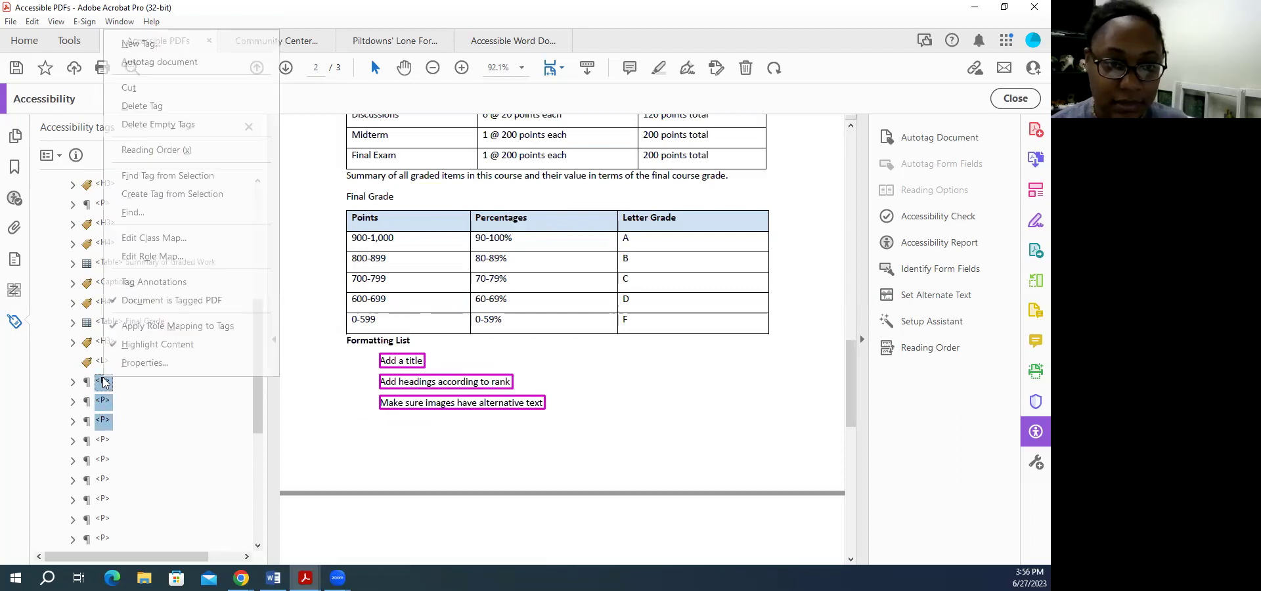
{"action": "left_click", "coordinate": [129, 365]}
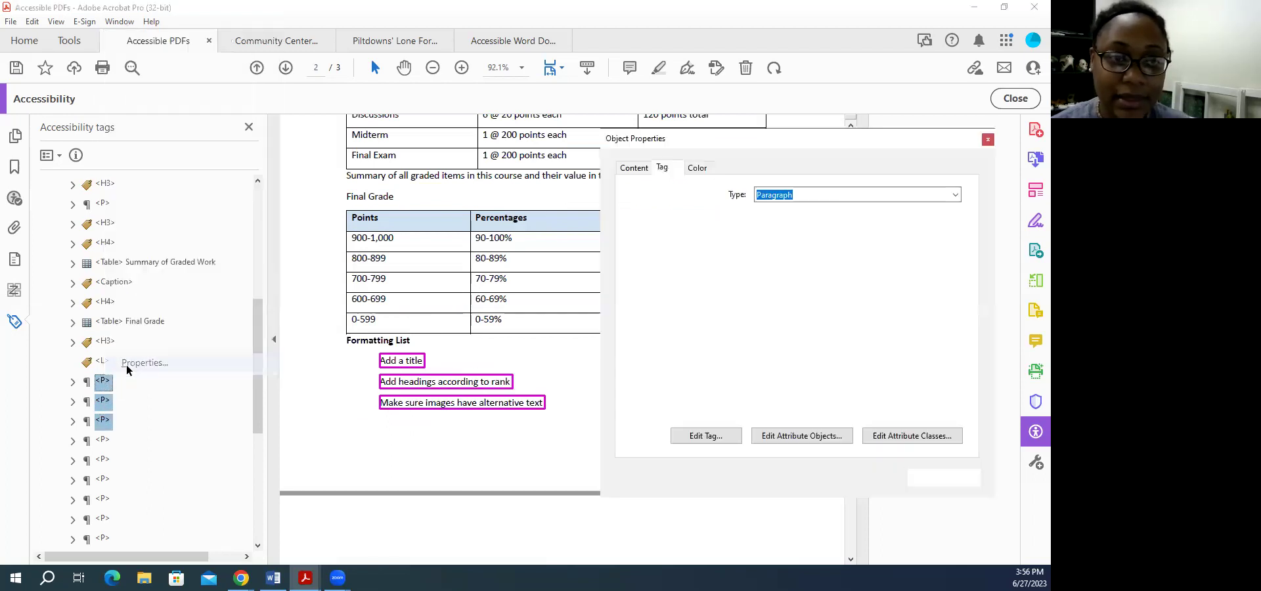
{"action": "left_click", "coordinate": [955, 194]}
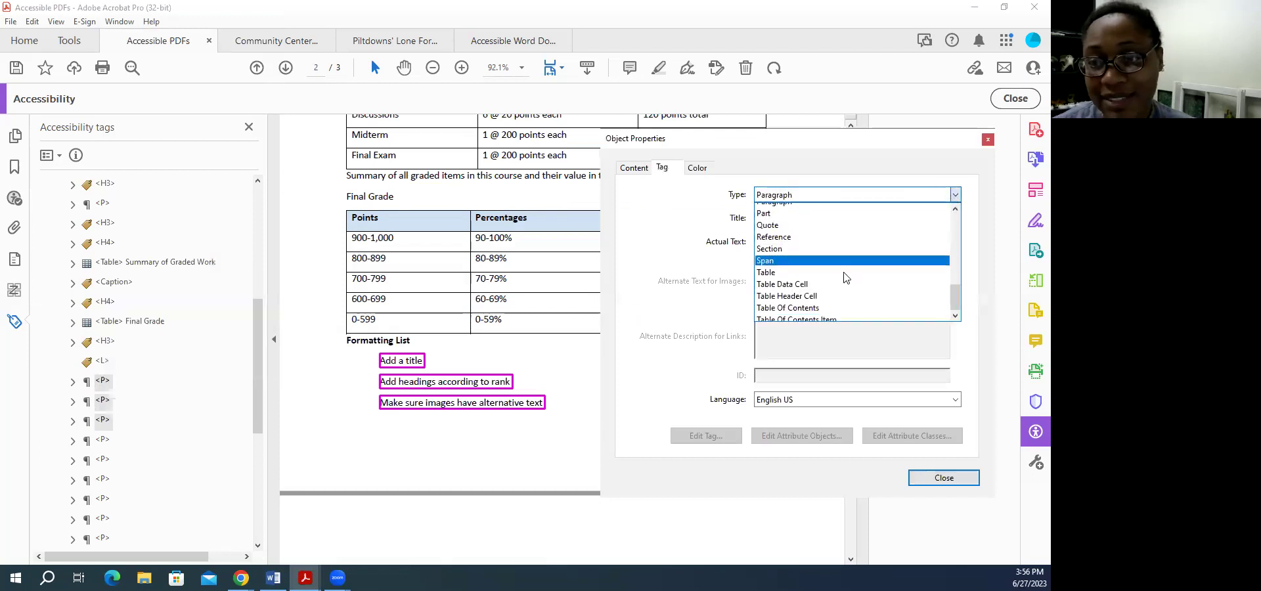
{"action": "scroll", "coordinate": [846, 277], "scroll_direction": "down", "scroll_amount": 1}
{"action": "scroll", "coordinate": [846, 277], "scroll_direction": "up", "scroll_amount": 4}
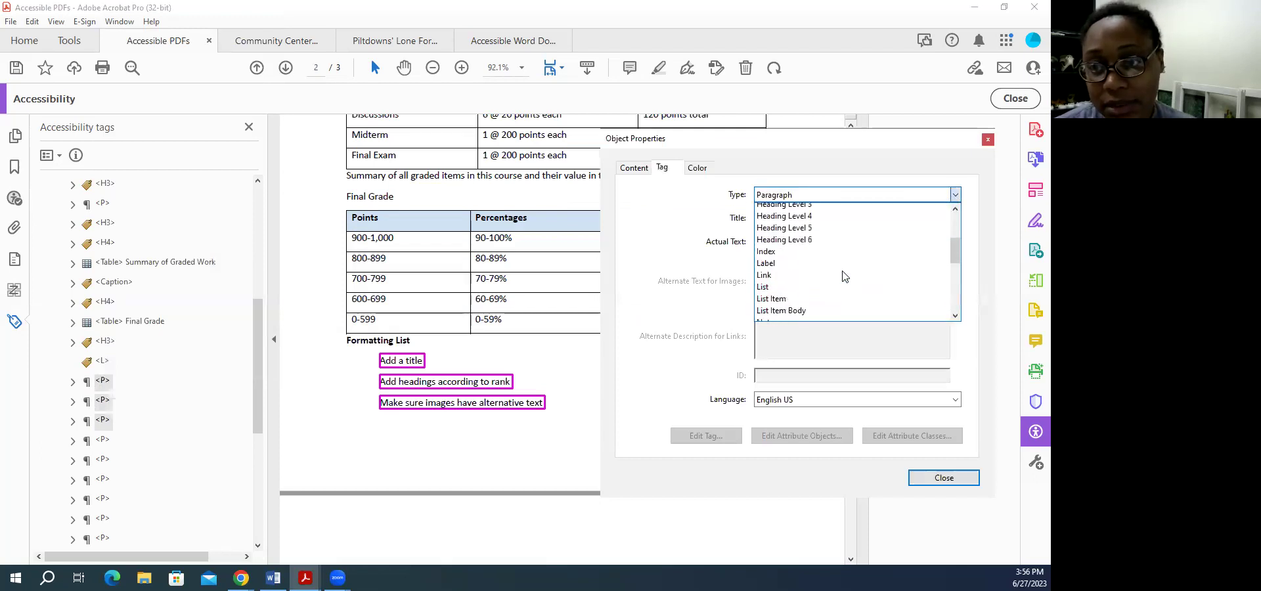
{"action": "left_click", "coordinate": [799, 293]}
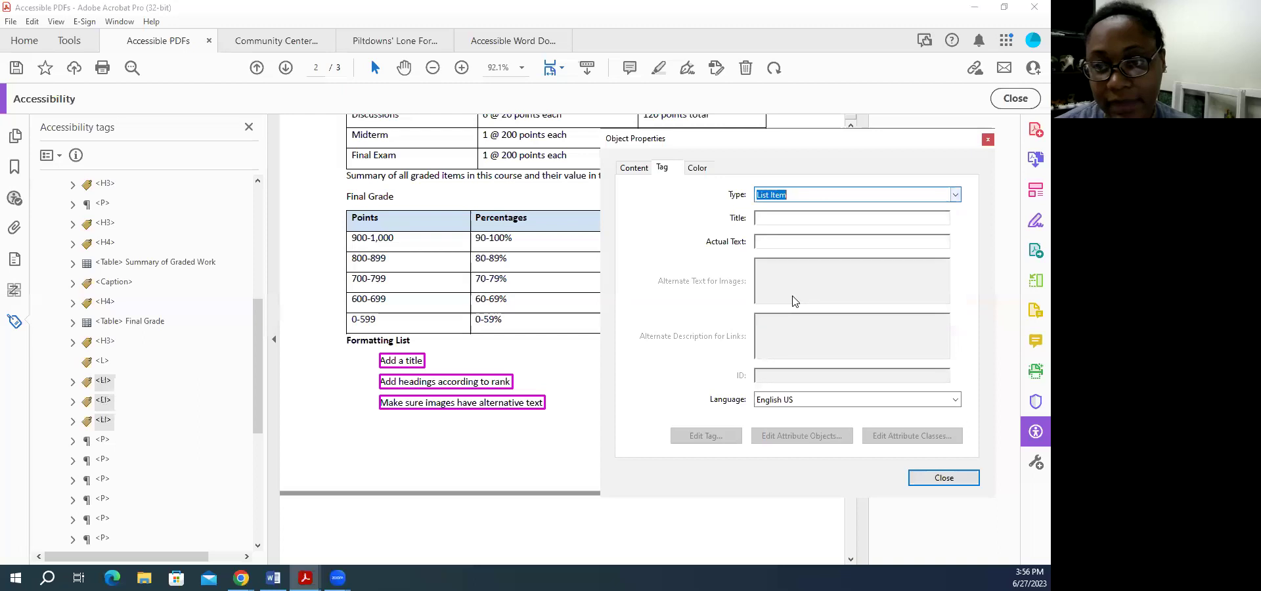
{"action": "left_click", "coordinate": [943, 477]}
- Nest the three list item tags inside the new List tag and place that List tag inside the "Formatting List" H3 tag
{"action": "left_click_drag", "start_coordinate": [102, 392], "coordinate": [105, 368]}
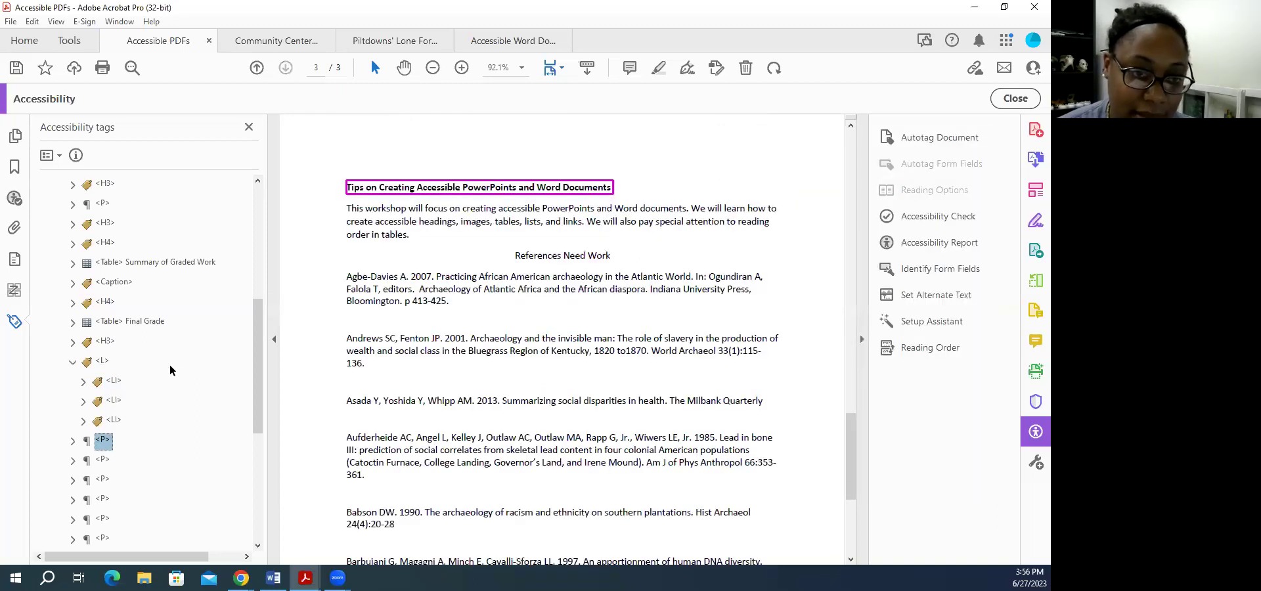
{"action": "left_click", "coordinate": [99, 363]}
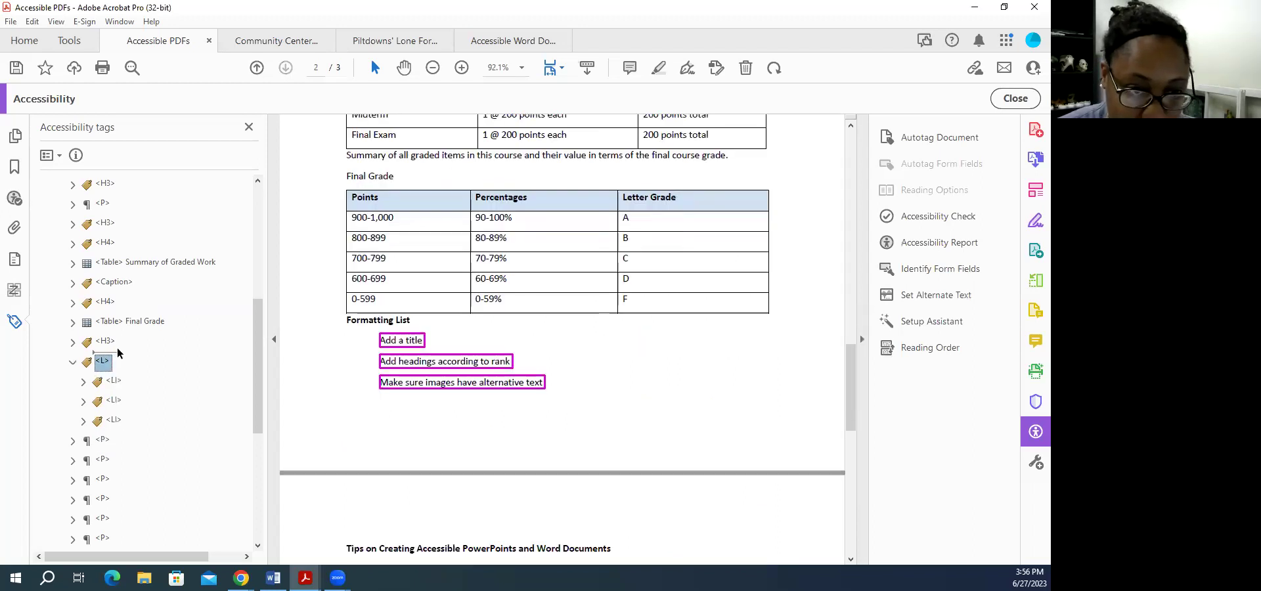
{"action": "left_click_drag", "start_coordinate": [116, 348], "coordinate": [118, 350]}
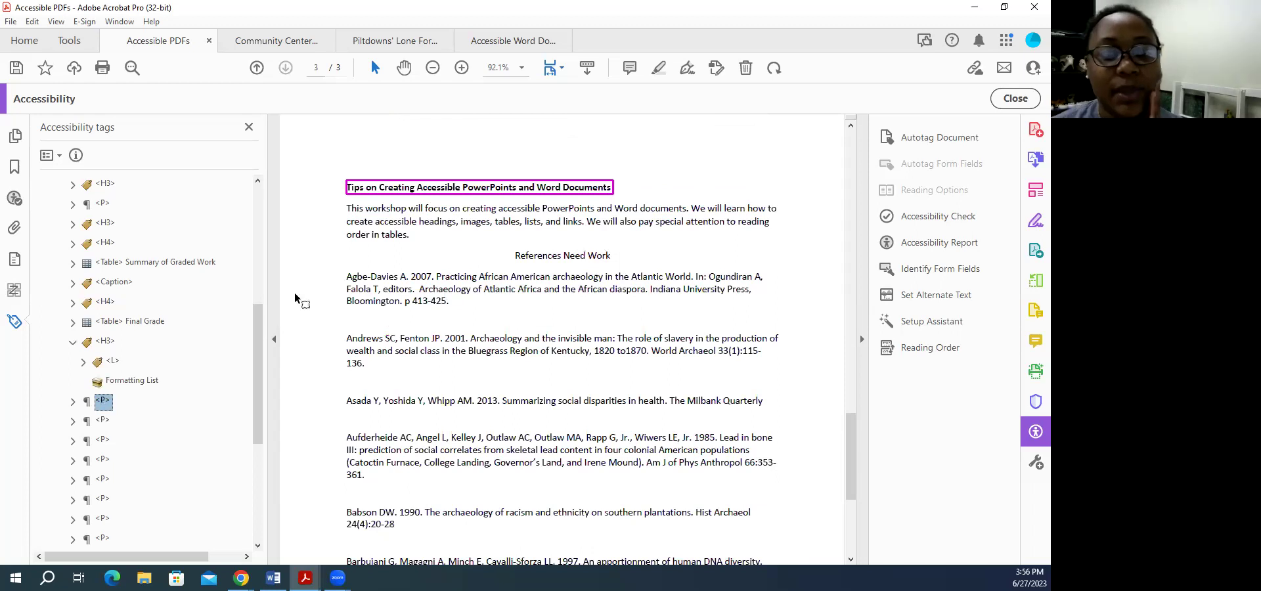
- Retag the "Tips on Creating Accessible PowerPoints and Word Documents" line on page 3 as H2
{"action": "left_click", "coordinate": [105, 403]}
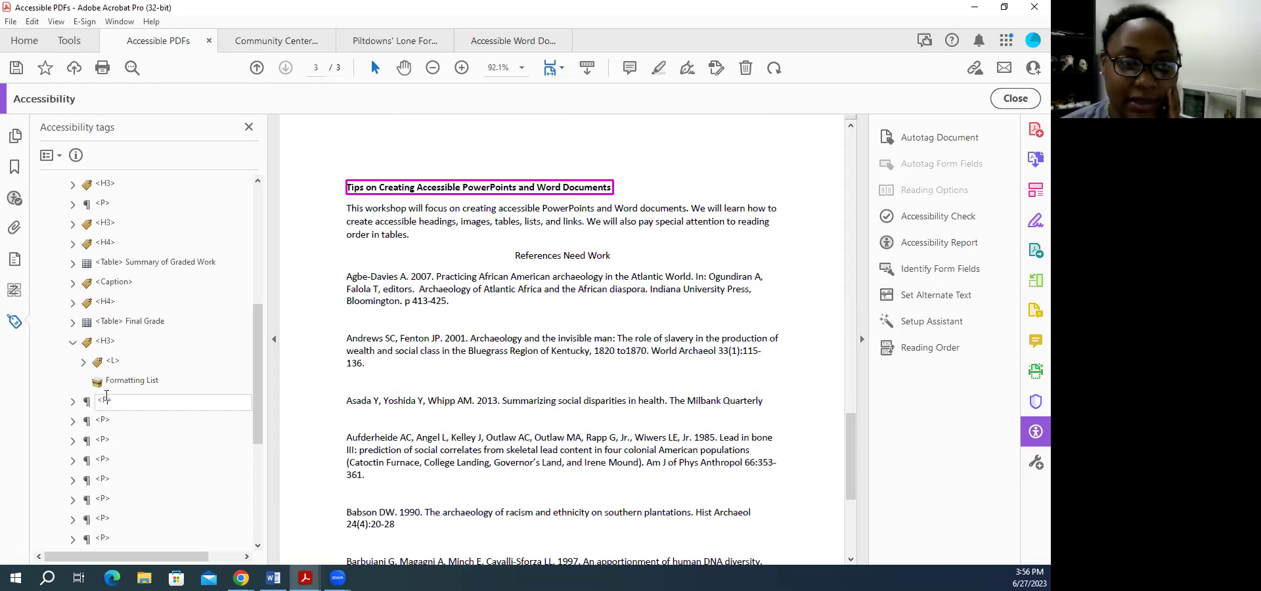
{"action": "type", "text": "H>"}
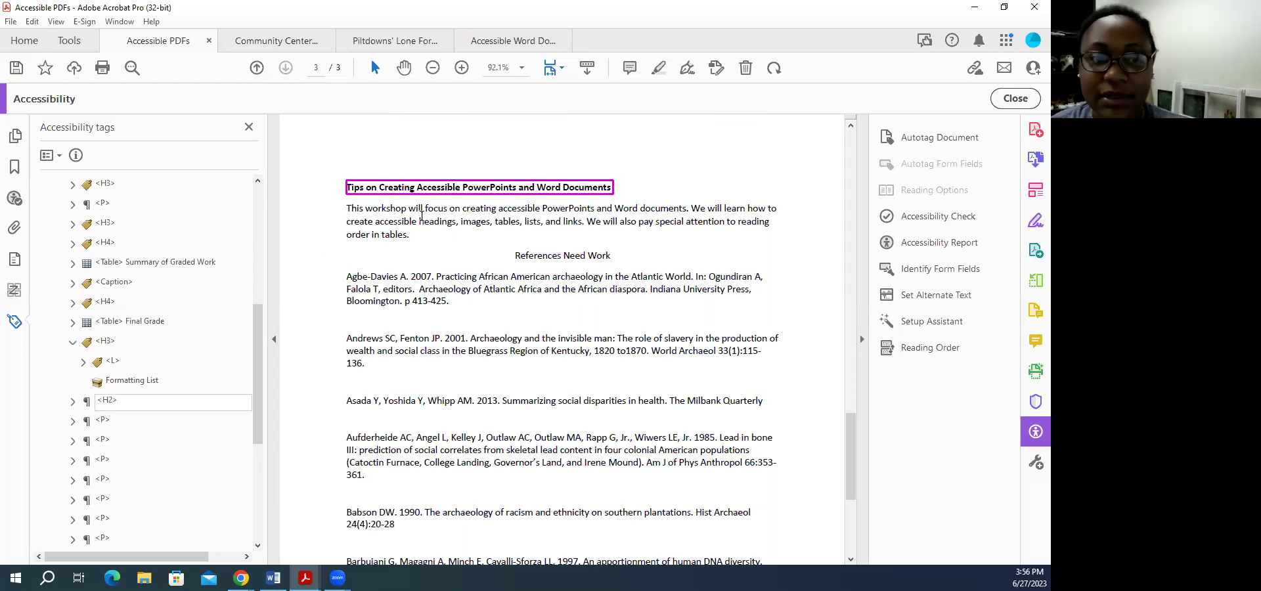
{"action": "scroll", "coordinate": [421, 217], "scroll_direction": "up", "scroll_amount": 2}
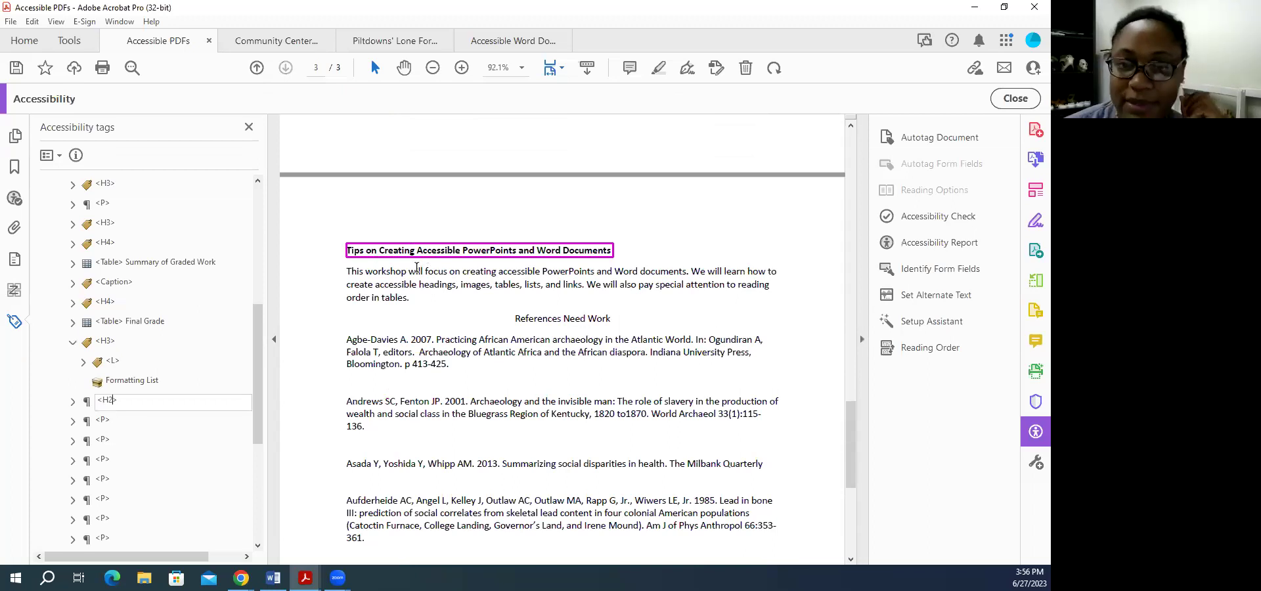
{"action": "scroll", "coordinate": [391, 324], "scroll_direction": "down", "scroll_amount": 3}
- Retag the "References Need Work" line as H2
{"action": "left_click", "coordinate": [103, 420]}
{"action": "left_click", "coordinate": [105, 440]}
{"action": "left_click", "coordinate": [108, 440]}
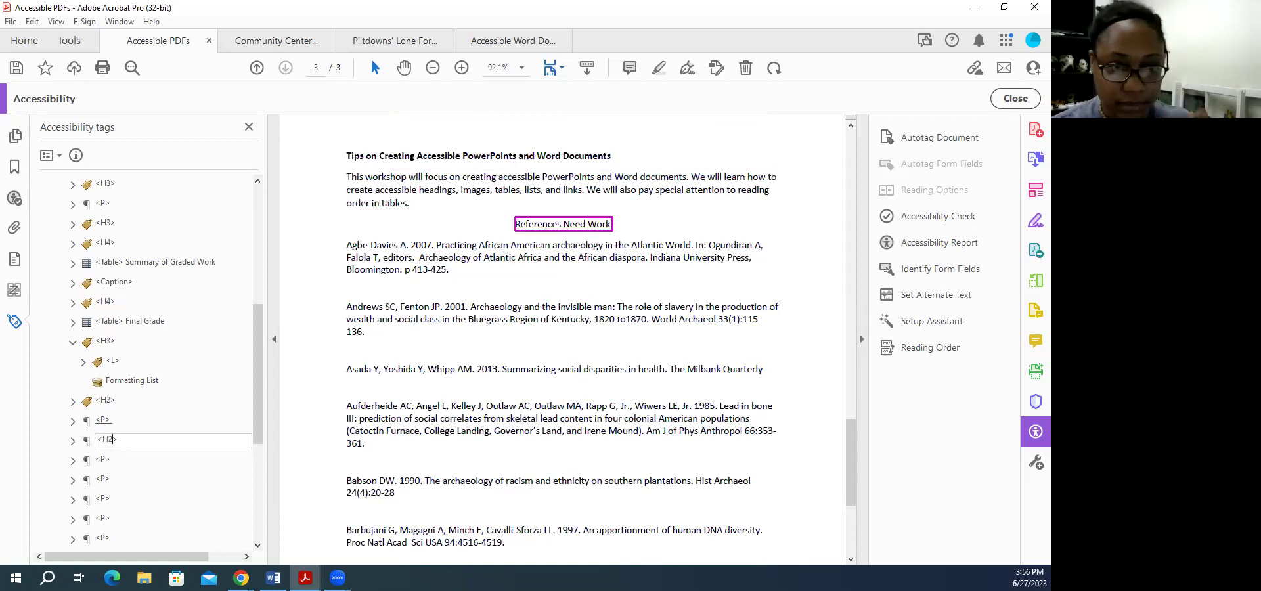
{"action": "type", "text": "H2"}
- Delete the two blank-line paragraph tags between the first and second reference entries
{"action": "left_click", "coordinate": [104, 461]}
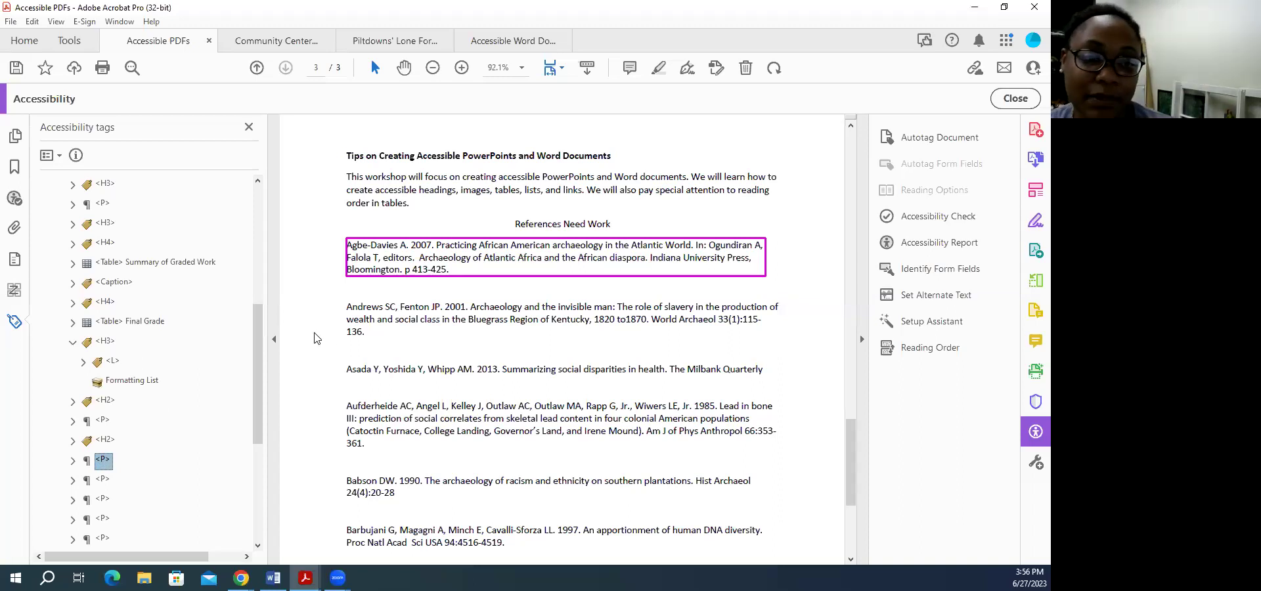
{"action": "left_click", "coordinate": [103, 480]}
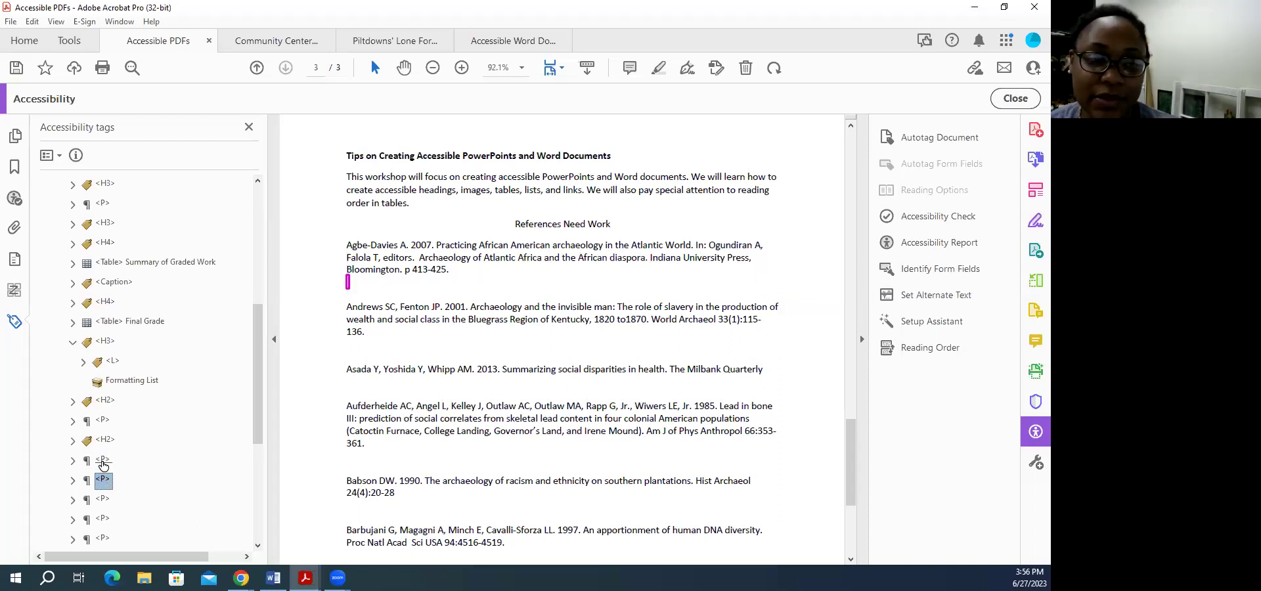
{"action": "left_click", "coordinate": [104, 461]}
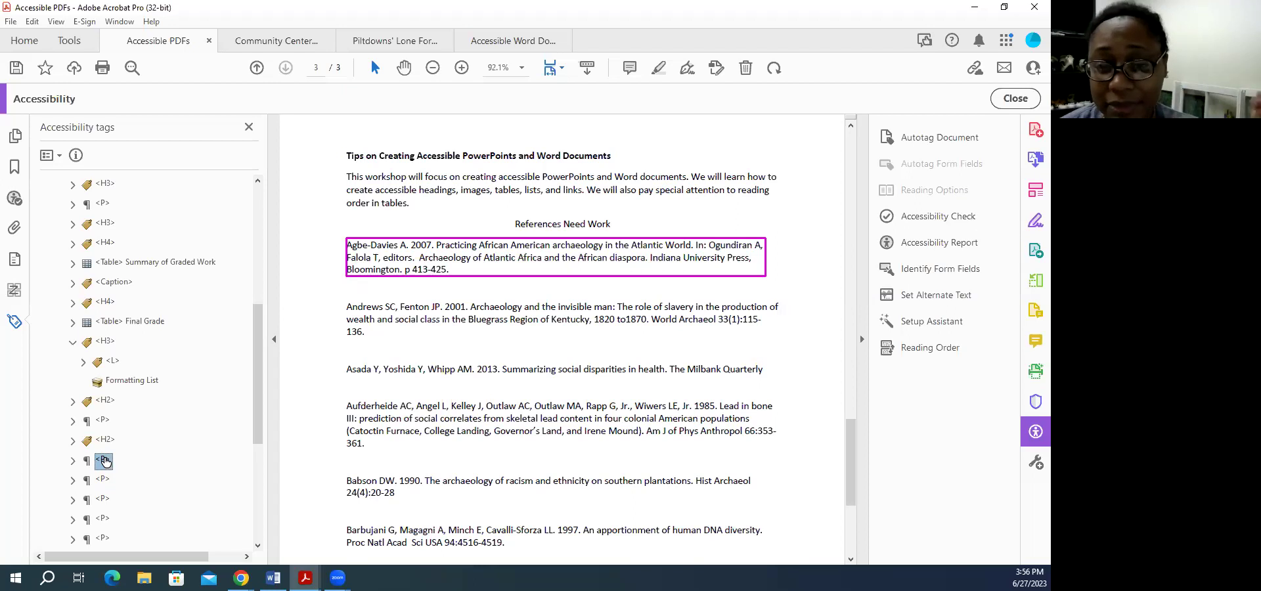
{"action": "left_click", "coordinate": [100, 481]}
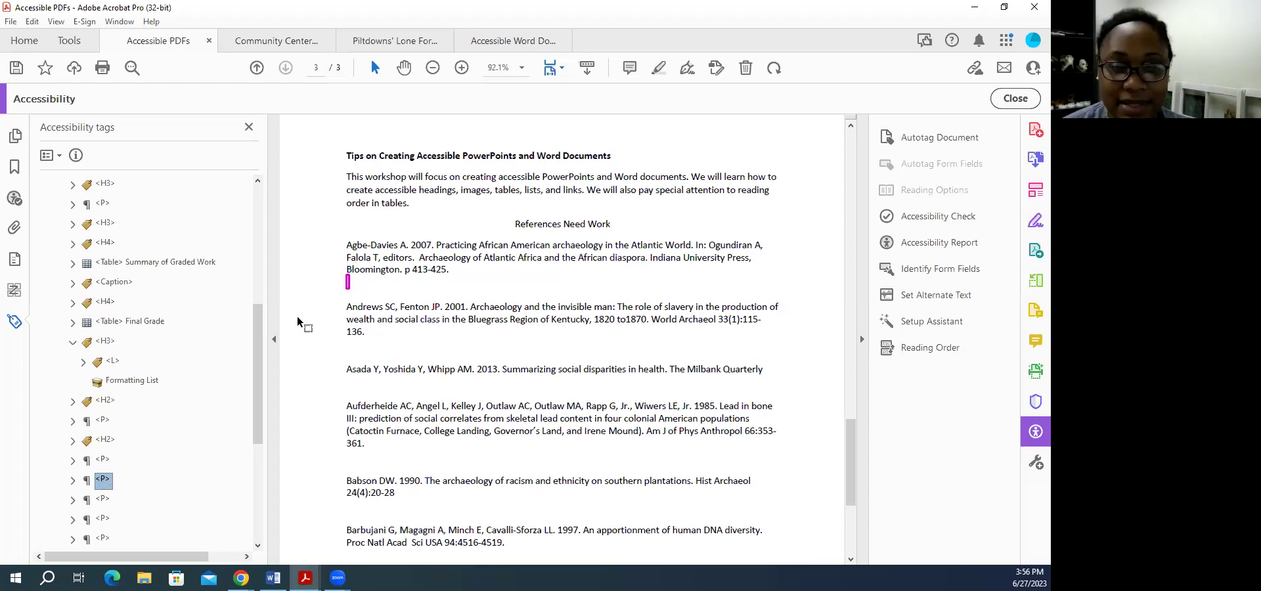
{"action": "right_click", "coordinate": [105, 478]}
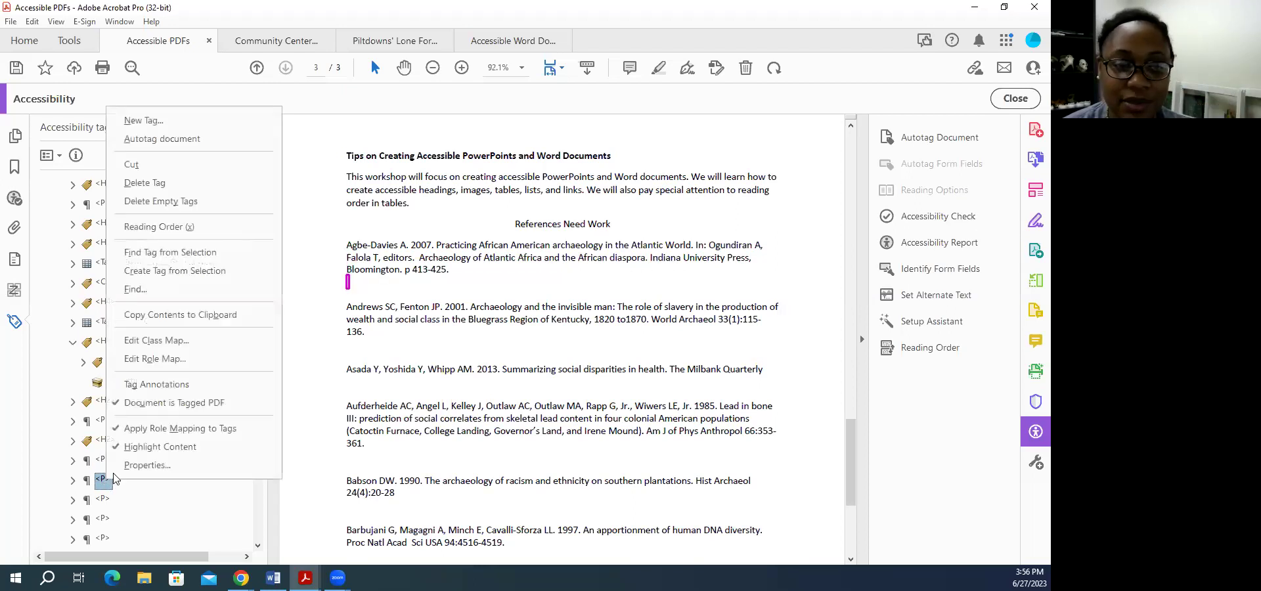
{"action": "left_click", "coordinate": [102, 482]}
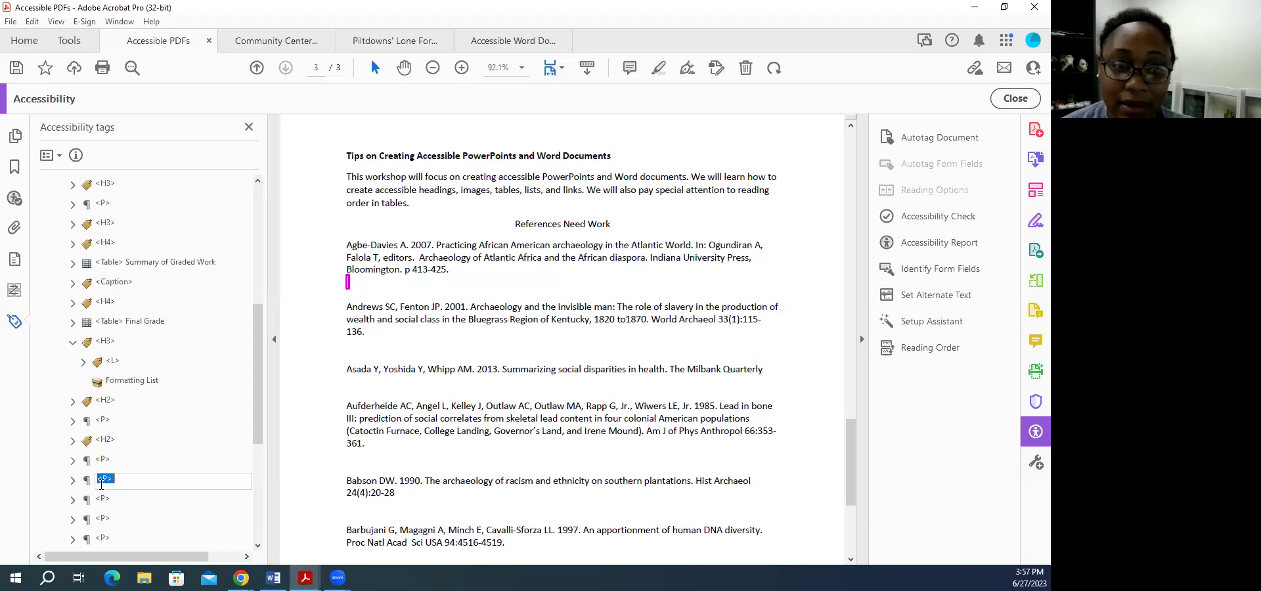
{"action": "left_click", "coordinate": [85, 481]}
{"action": "left_click", "coordinate": [101, 499]}
{"action": "left_click", "coordinate": [101, 482]}
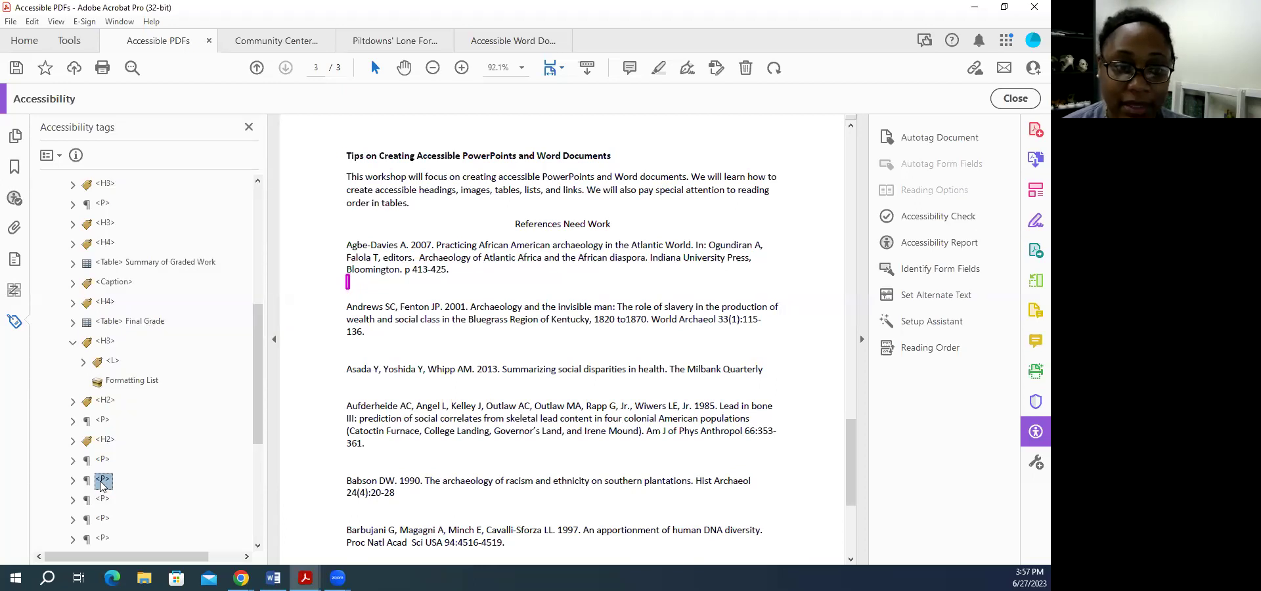
{"action": "right_click", "coordinate": [100, 481]}
{"action": "left_click", "coordinate": [133, 190]}
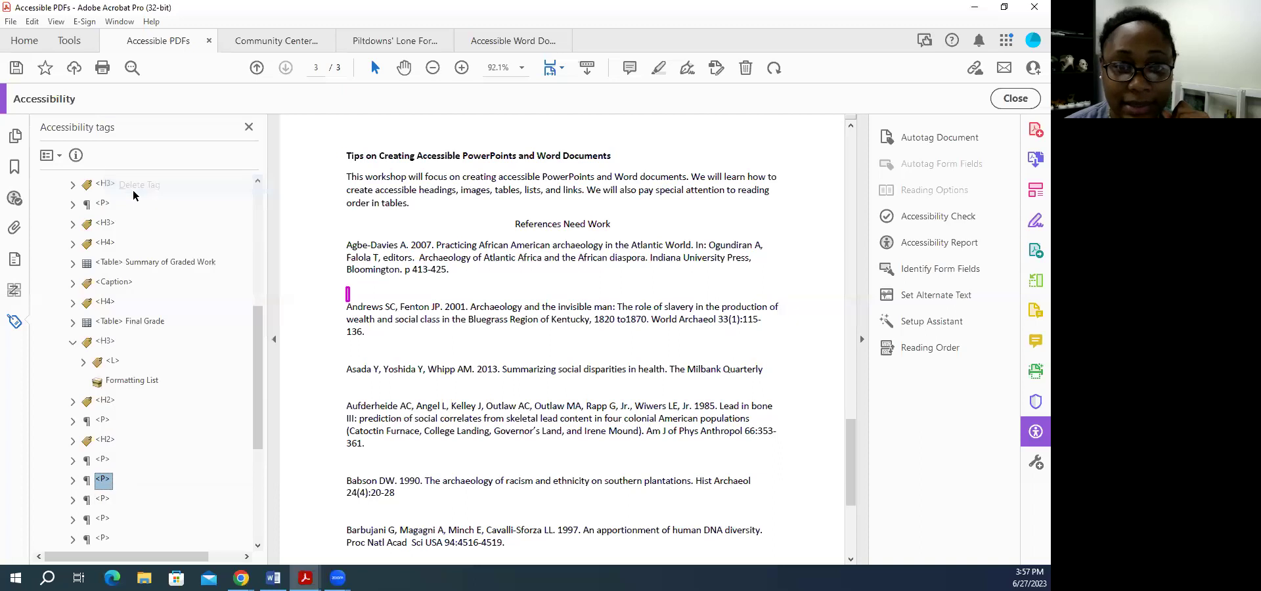
{"action": "right_click", "coordinate": [103, 481]}
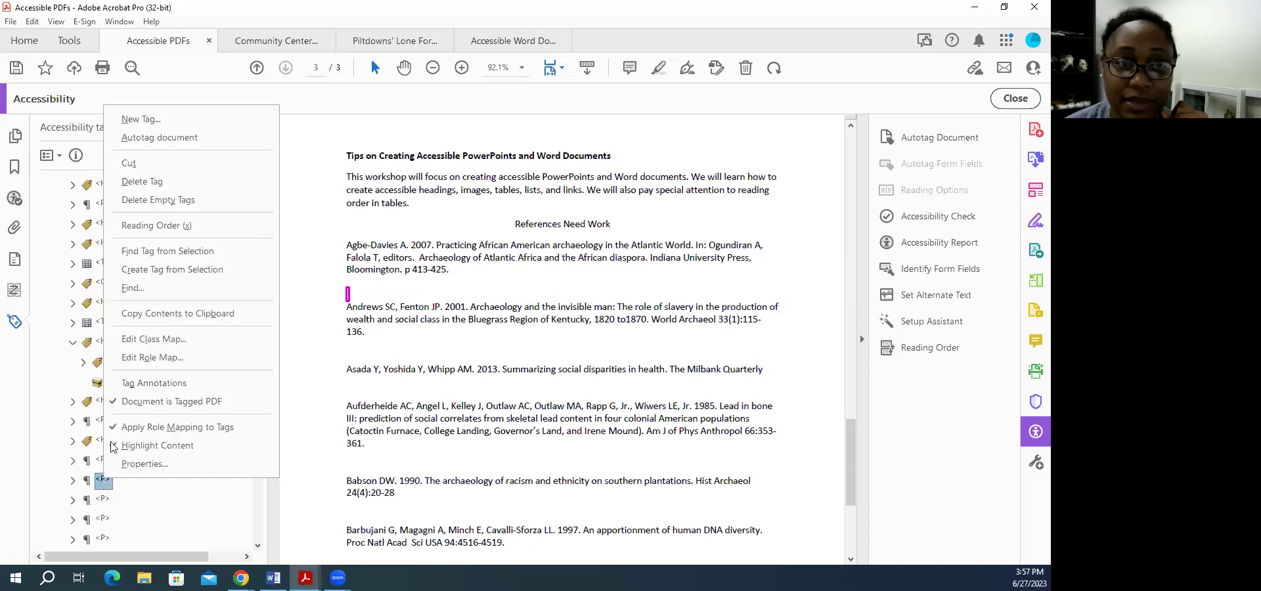
{"action": "left_click", "coordinate": [135, 185]}
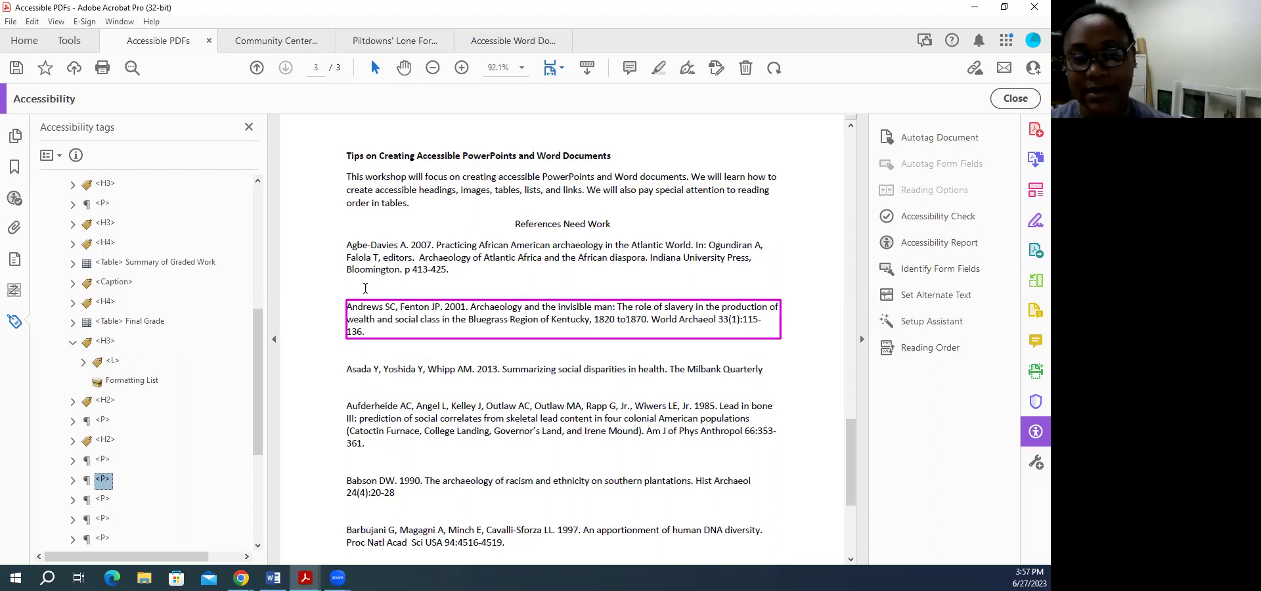
- Run the accessibility check again on all pages of the document with the existing checking options
{"action": "scroll", "coordinate": [205, 482], "scroll_direction": "down", "scroll_amount": 3}
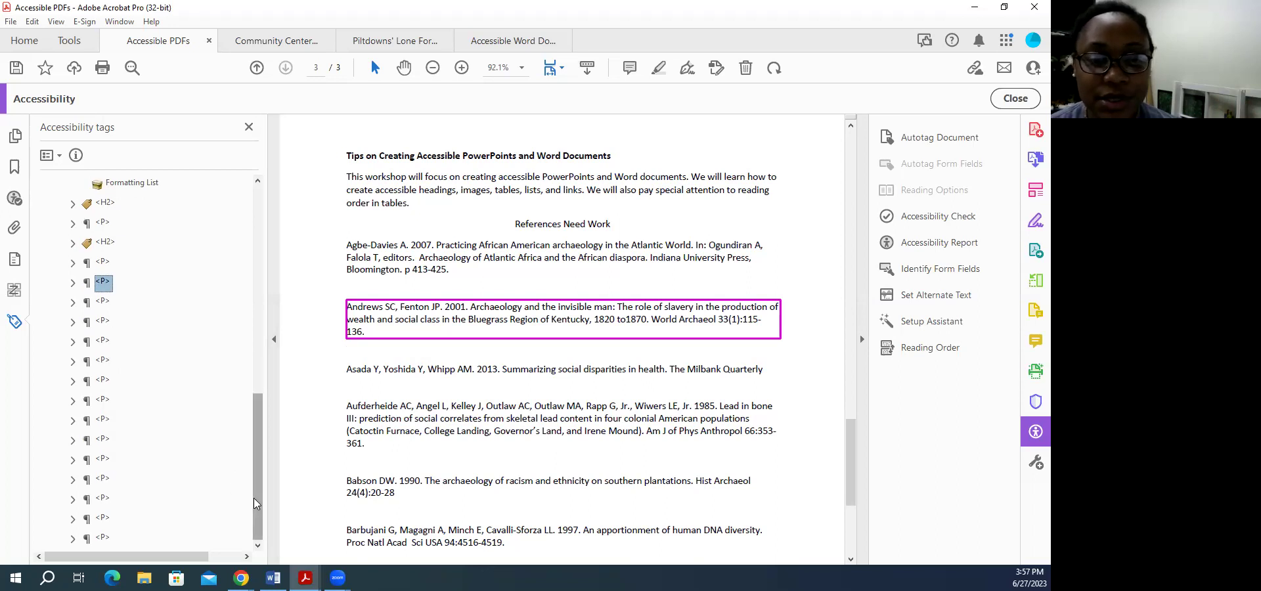
{"action": "left_click_drag", "start_coordinate": [258, 494], "coordinate": [276, 268]}
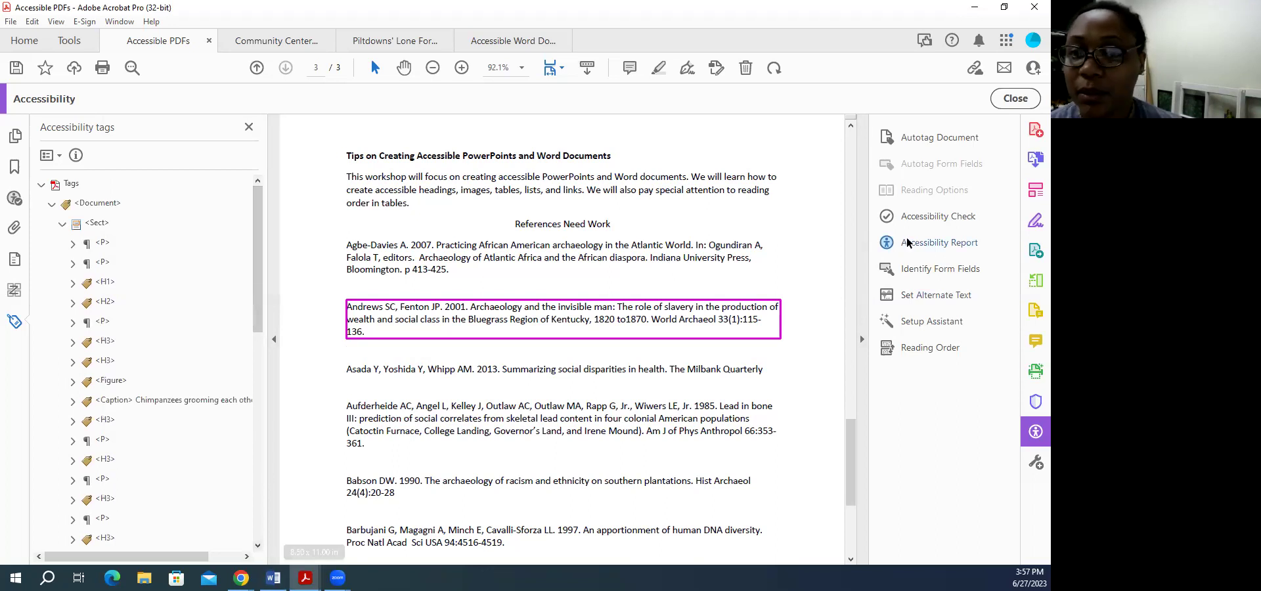
{"action": "left_click", "coordinate": [932, 216]}
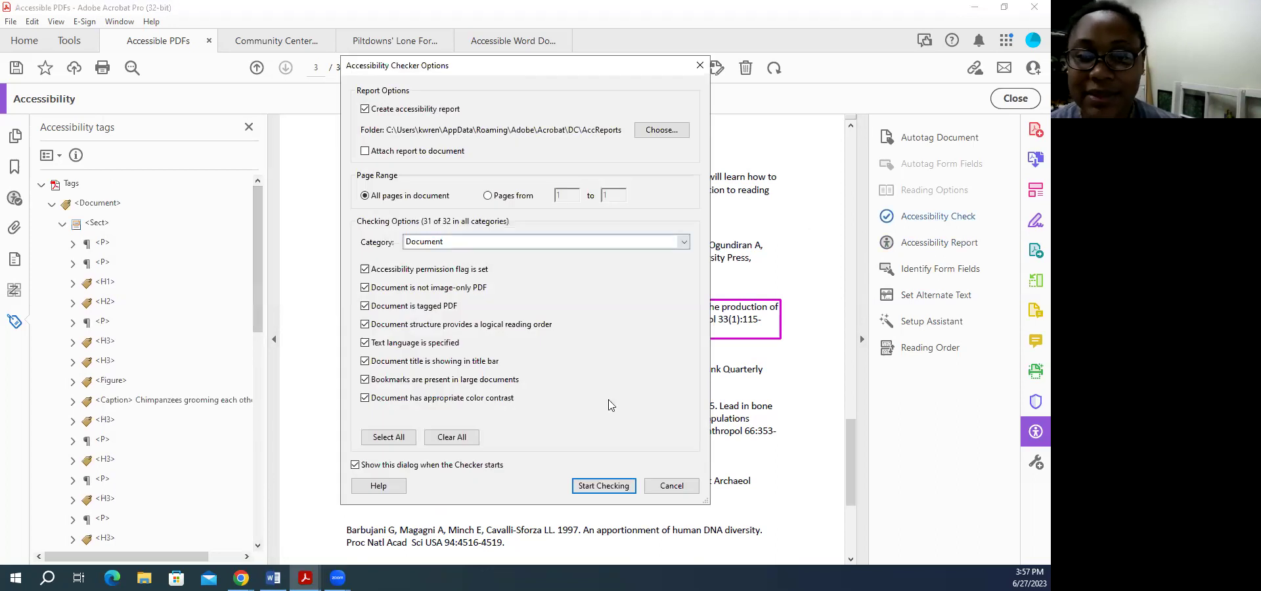
{"action": "left_click", "coordinate": [603, 485]}
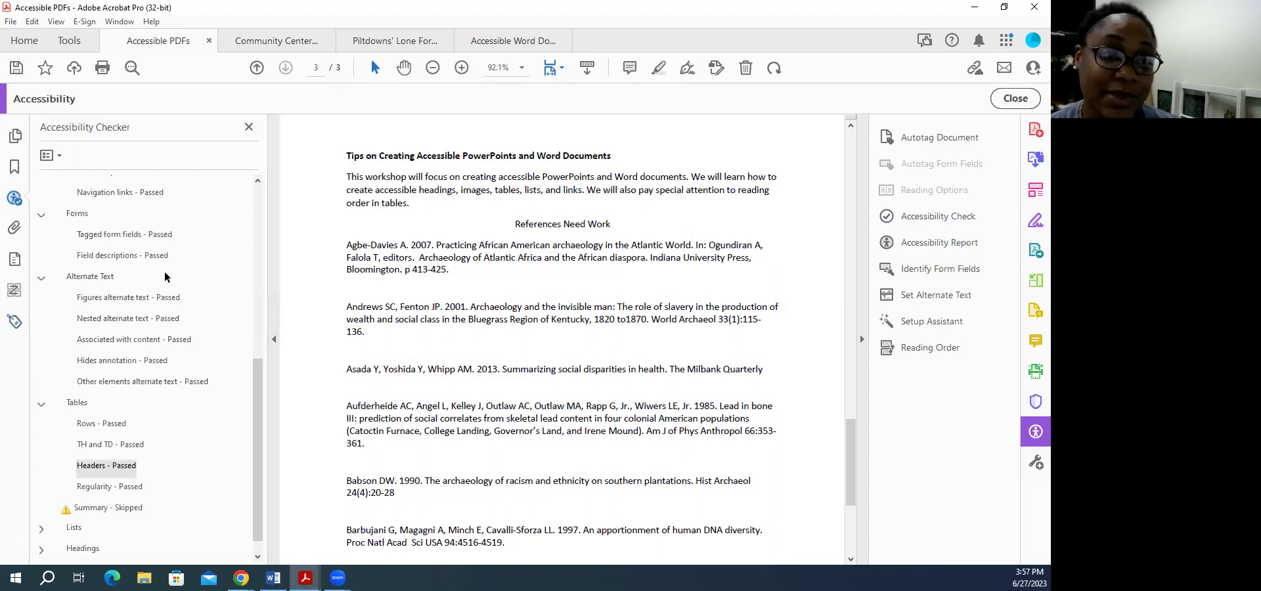
- Review the accessibility check results, including the Lists rules, against the document's pages
{"action": "scroll", "coordinate": [164, 271], "scroll_direction": "up", "scroll_amount": 6}
{"action": "scroll", "coordinate": [164, 275], "scroll_direction": "down", "scroll_amount": 6}
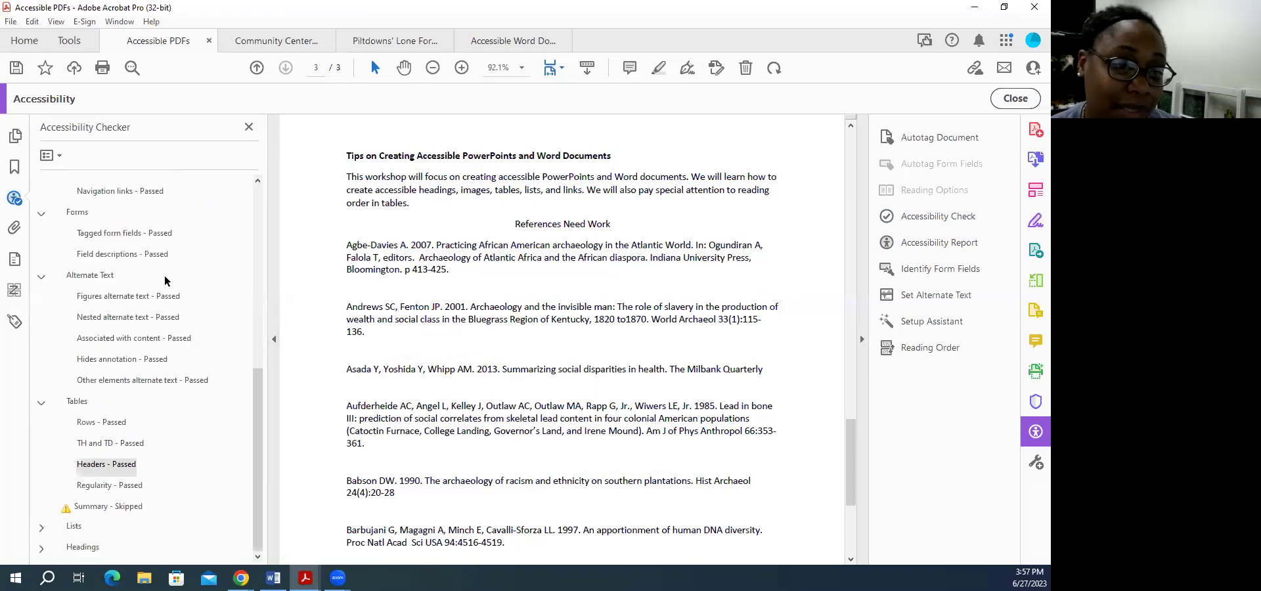
{"action": "left_click", "coordinate": [42, 528]}
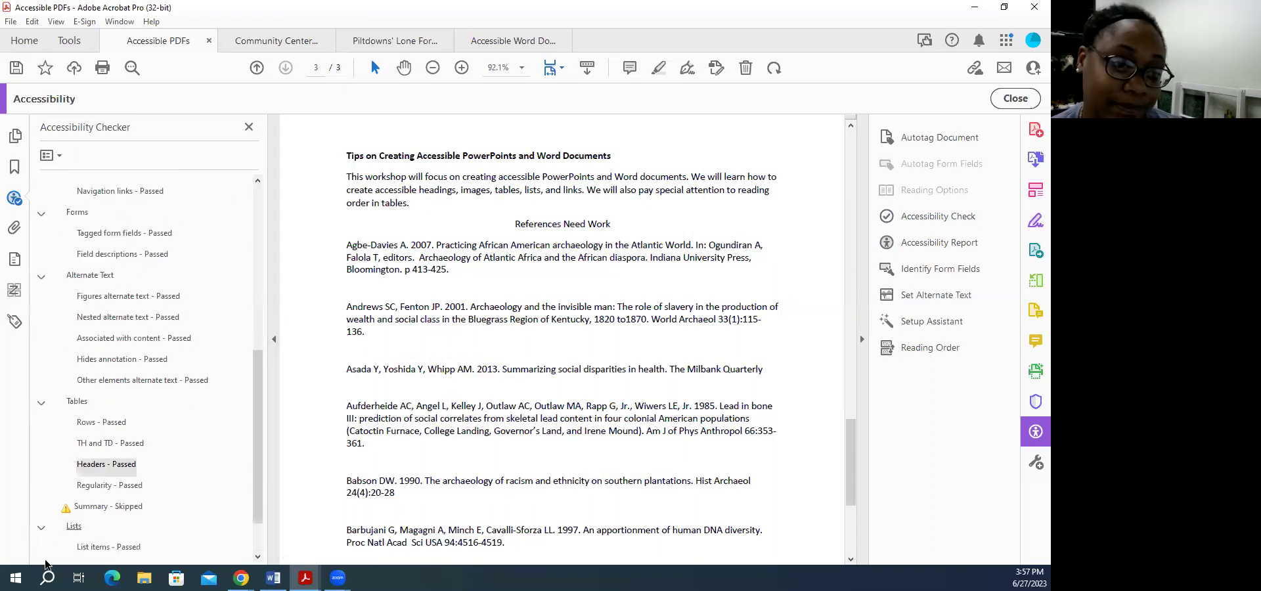
{"action": "scroll", "coordinate": [43, 552], "scroll_direction": "down", "scroll_amount": 1}
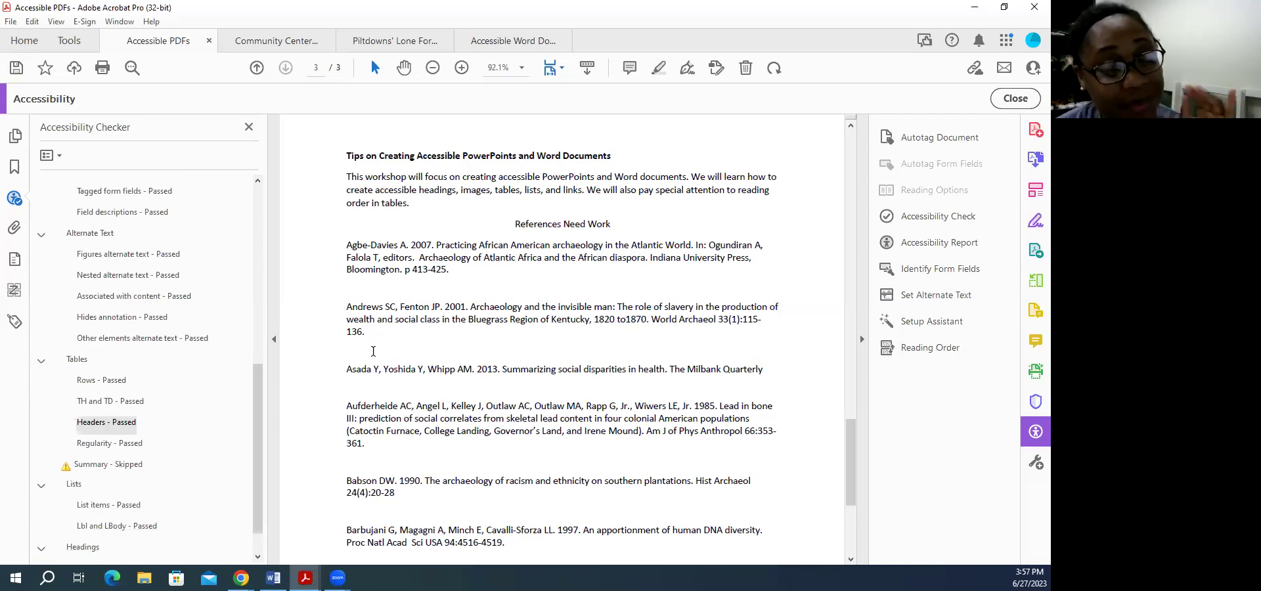
{"action": "scroll", "coordinate": [161, 372], "scroll_direction": "up", "scroll_amount": 3}
{"action": "scroll", "coordinate": [165, 378], "scroll_direction": "up", "scroll_amount": 3}
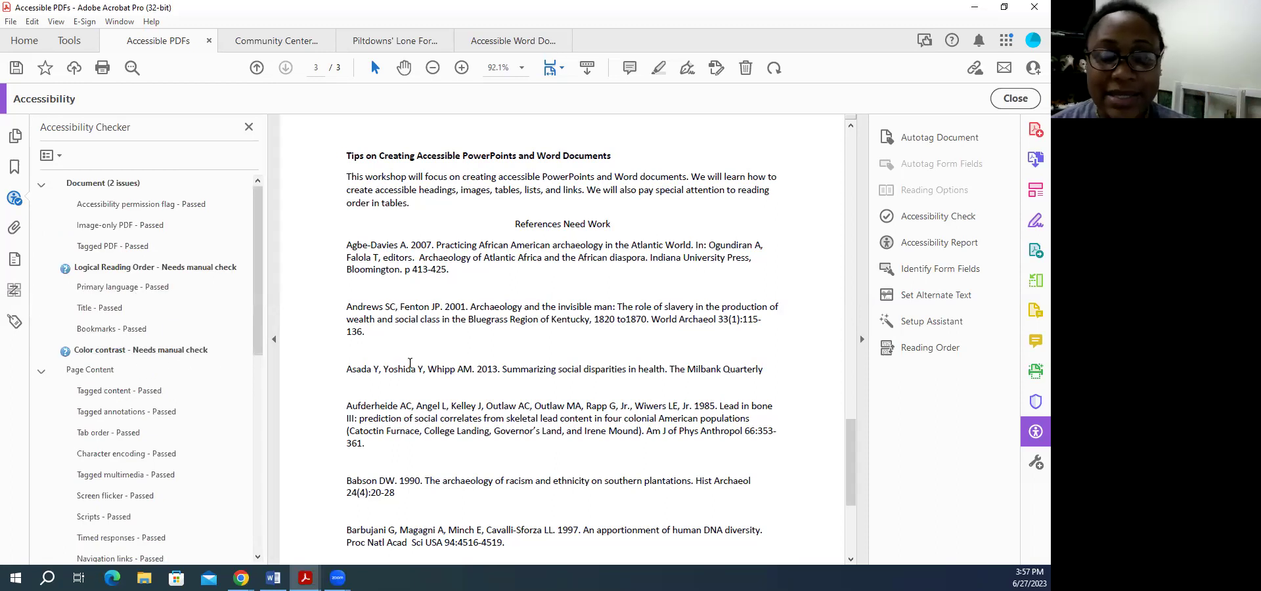
{"action": "scroll", "coordinate": [410, 363], "scroll_direction": "up", "scroll_amount": 10}
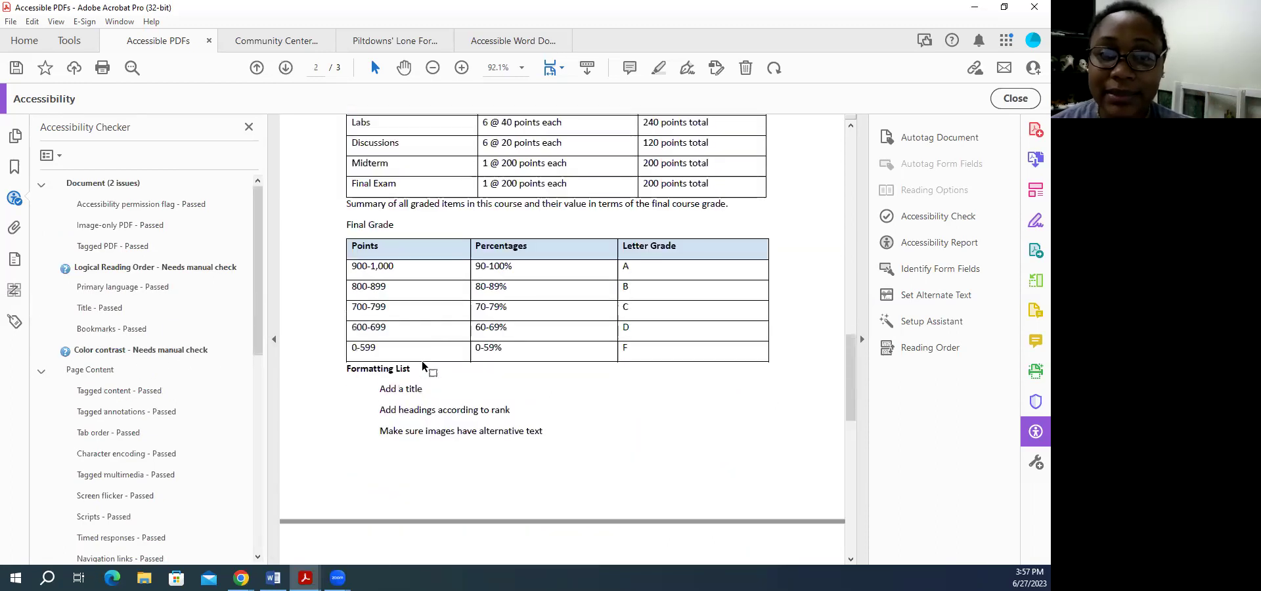
{"action": "scroll", "coordinate": [424, 367], "scroll_direction": "down", "scroll_amount": 4}
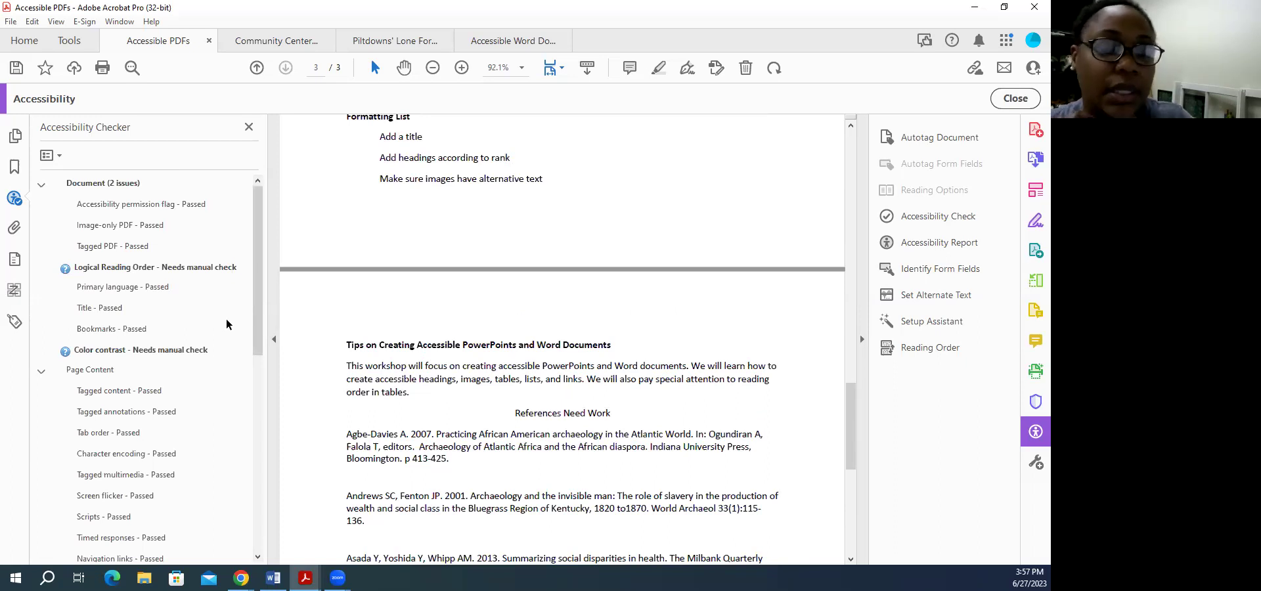
- Show the document's bookmarks and add a bookmark for the "ACCESSIBILITY WORKSHOPS" title on page 1
{"action": "left_click", "coordinate": [15, 169]}
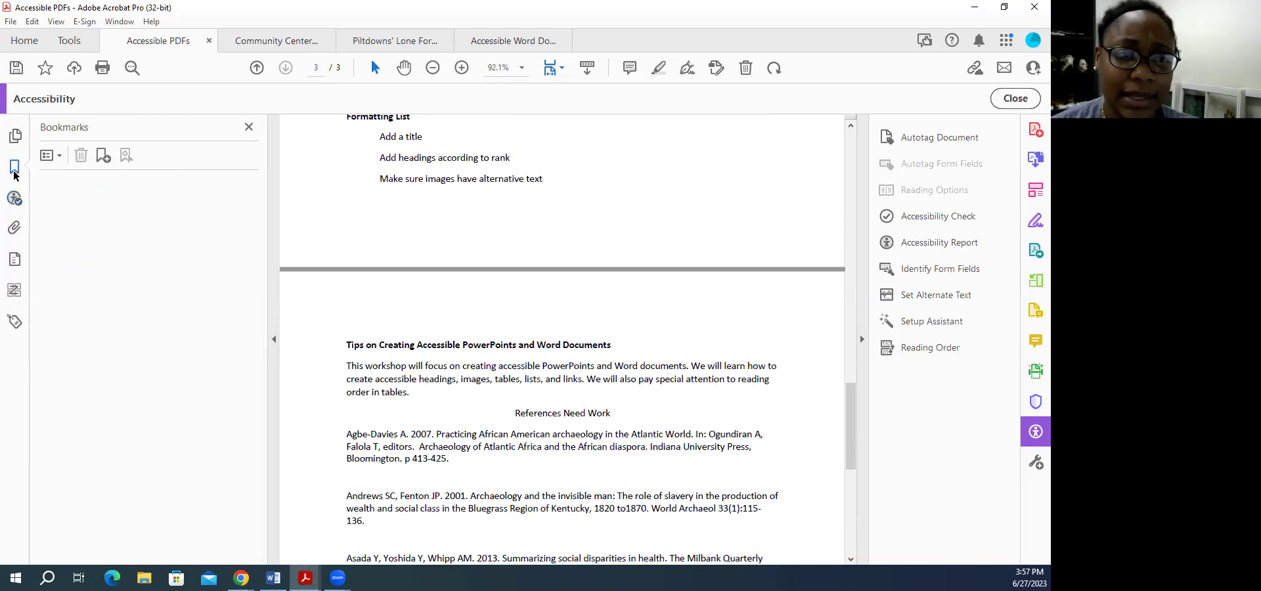
{"action": "scroll", "coordinate": [514, 338], "scroll_direction": "up", "scroll_amount": 4}
{"action": "left_click_drag", "start_coordinate": [852, 364], "coordinate": [867, 129]}
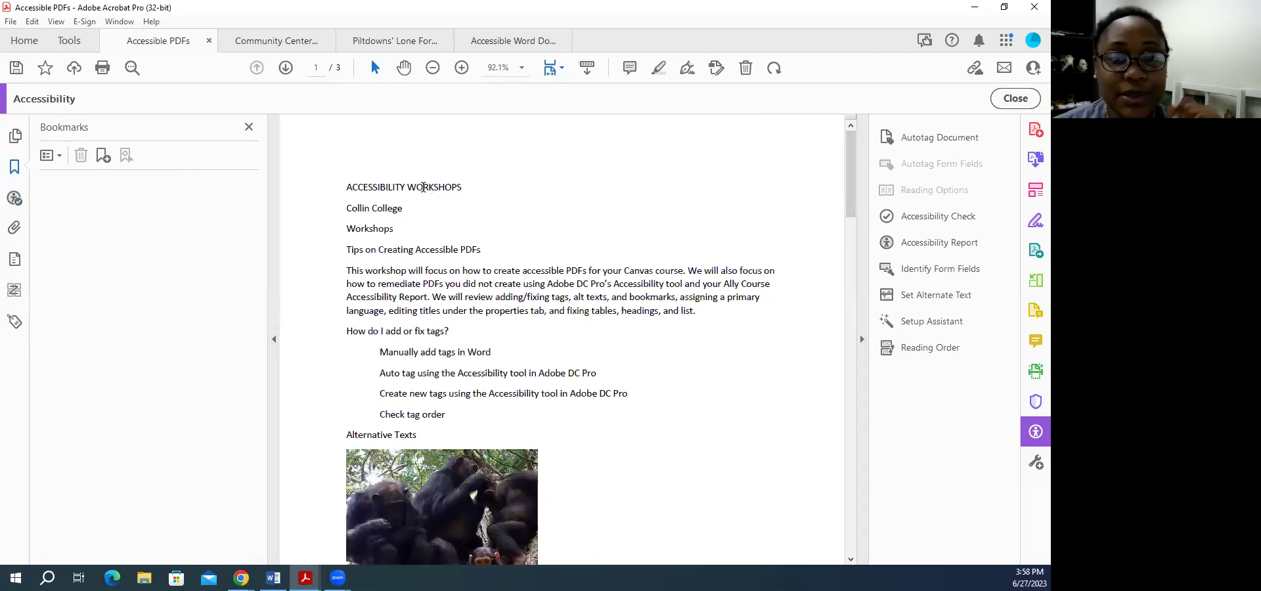
{"action": "triple_click", "coordinate": [423, 187]}
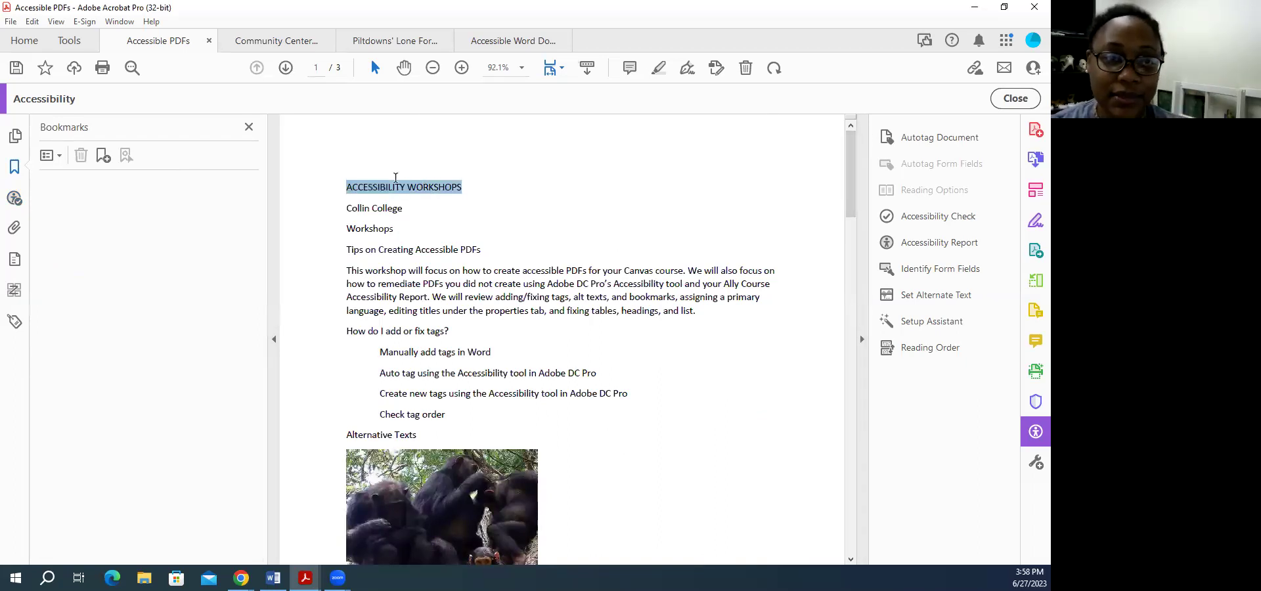
{"action": "left_click", "coordinate": [103, 155]}
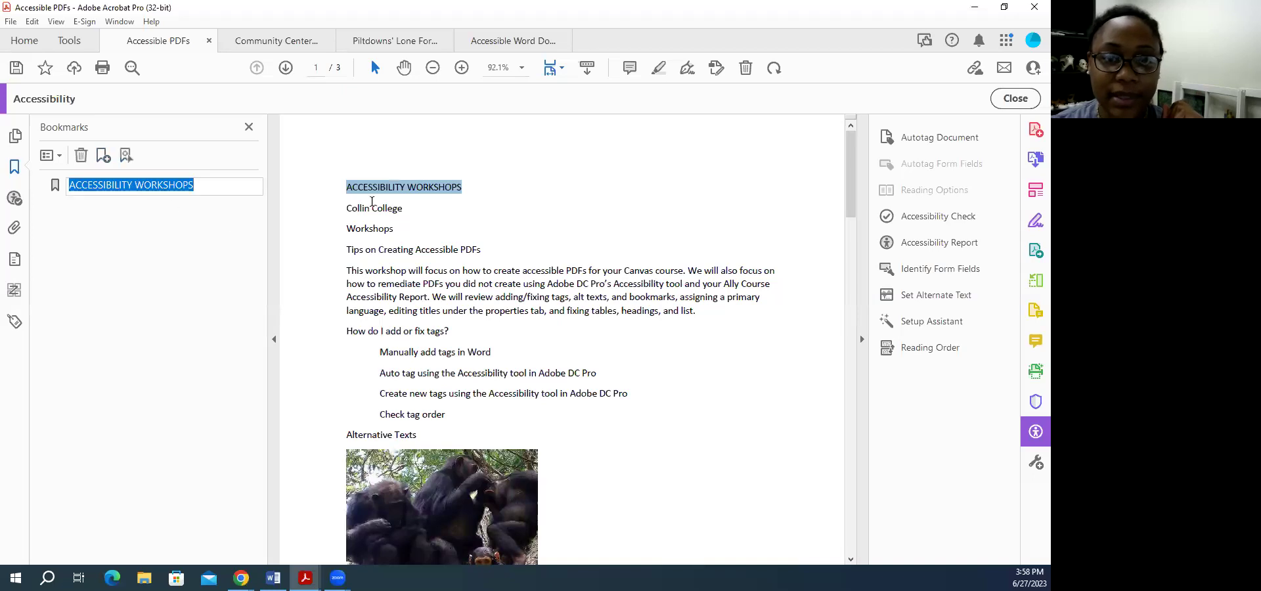
- Add bookmarks for the "Collin College" and "Workshops" headings on page 1
{"action": "left_click", "coordinate": [376, 211]}
{"action": "triple_click", "coordinate": [377, 210]}
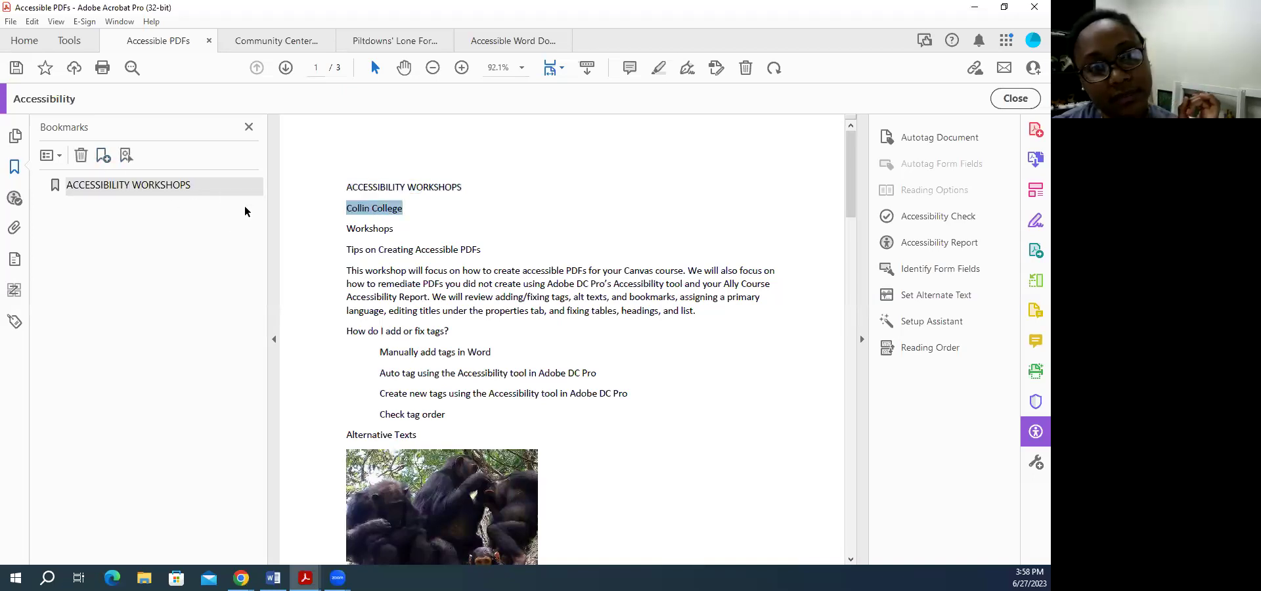
{"action": "left_click", "coordinate": [103, 156]}
{"action": "left_click", "coordinate": [359, 232]}
{"action": "triple_click", "coordinate": [358, 232]}
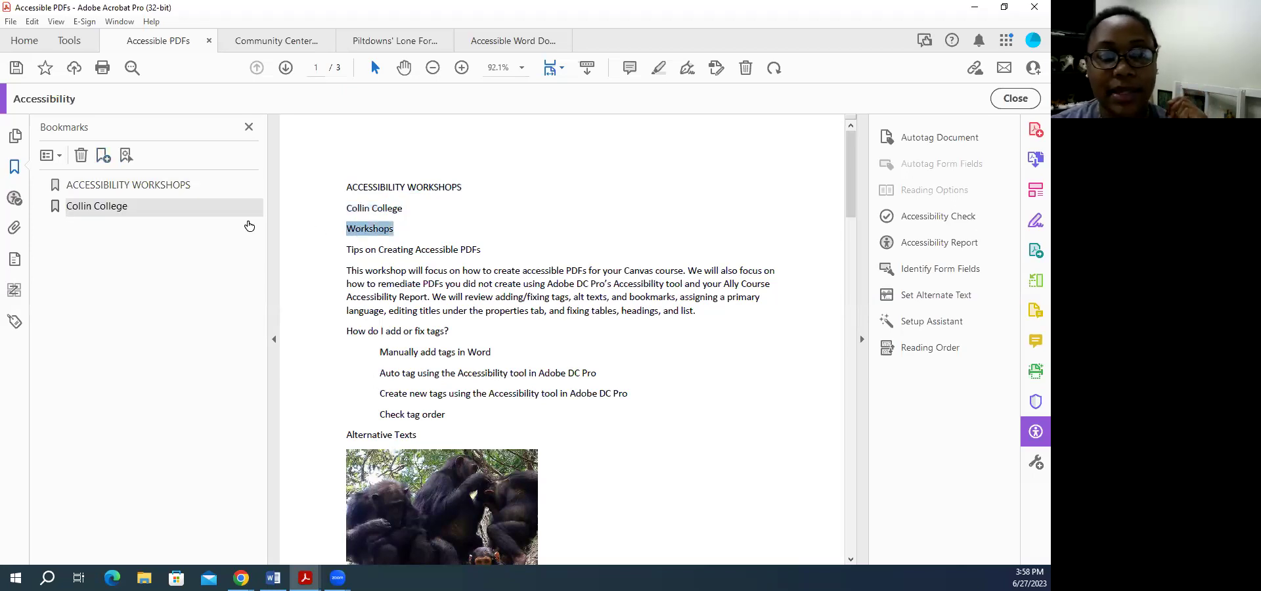
{"action": "left_click", "coordinate": [102, 156]}
- Nest the Workshops bookmark under the Collin College bookmark
{"action": "left_click_drag", "start_coordinate": [98, 209], "coordinate": [124, 209]}
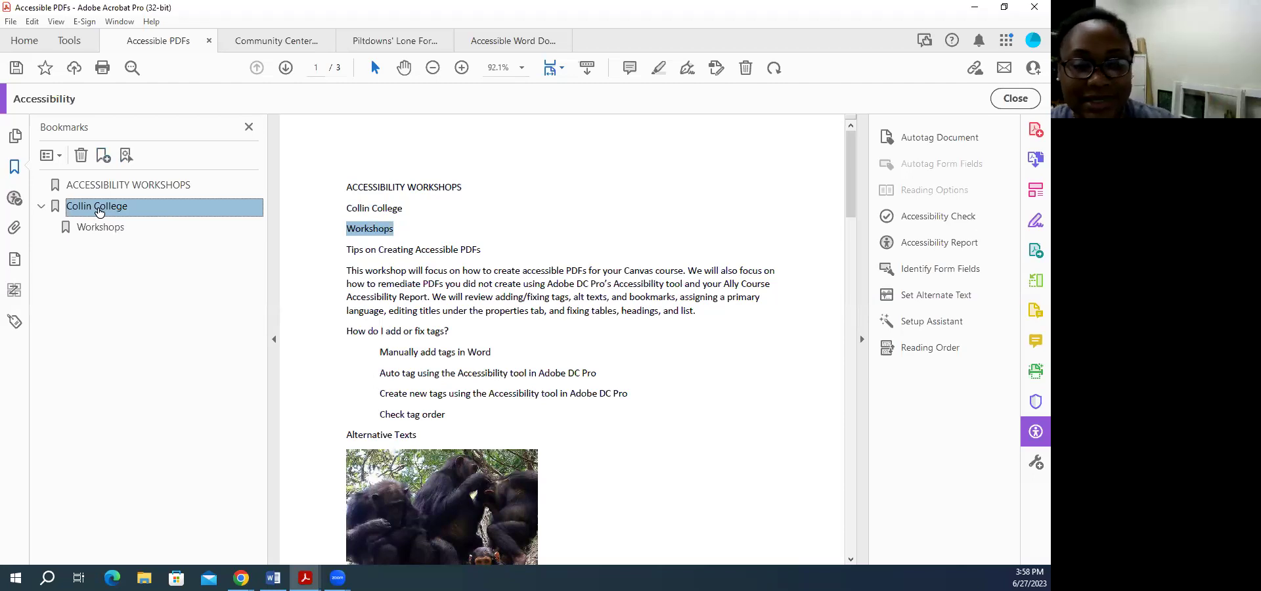
{"action": "left_click_drag", "start_coordinate": [100, 229], "coordinate": [85, 210]}
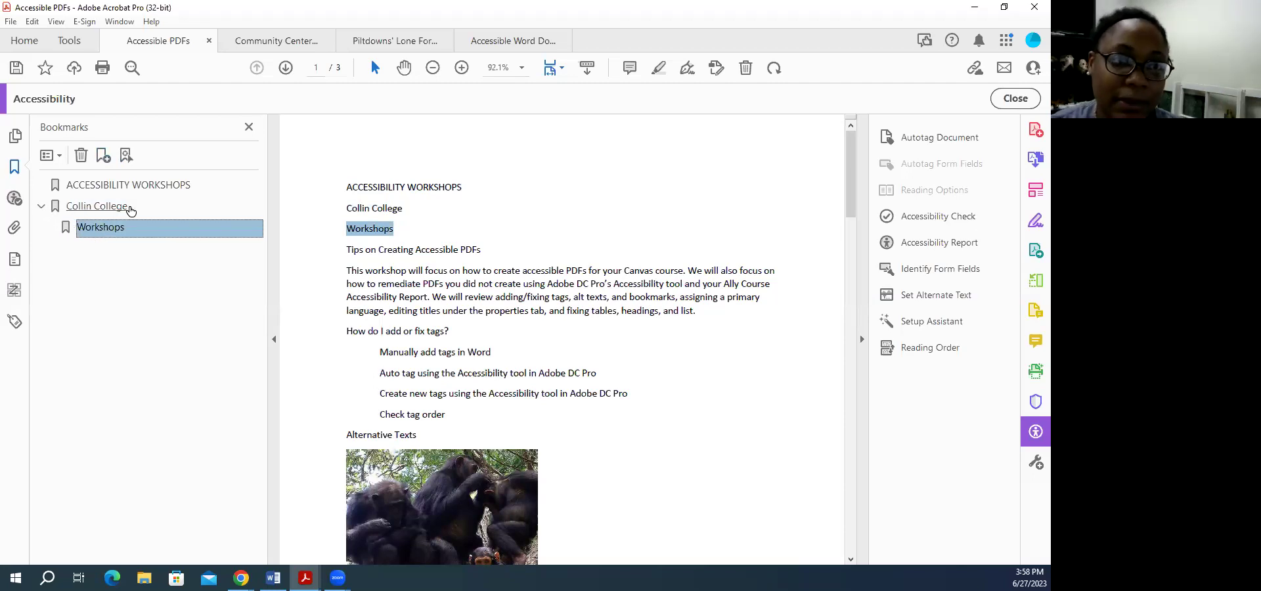
{"action": "left_click", "coordinate": [129, 208]}
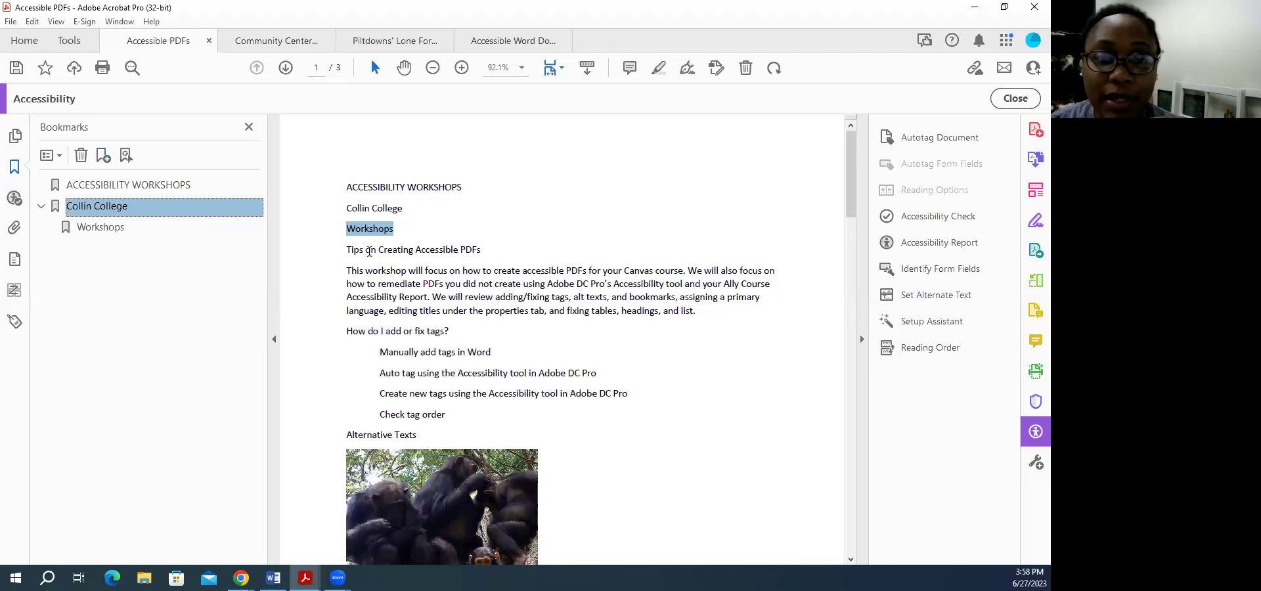
- Add a bookmark for the "Tips on Creating Accessible PDFs" heading
{"action": "left_click", "coordinate": [407, 252]}
{"action": "triple_click", "coordinate": [408, 251]}
{"action": "left_click", "coordinate": [103, 158]}
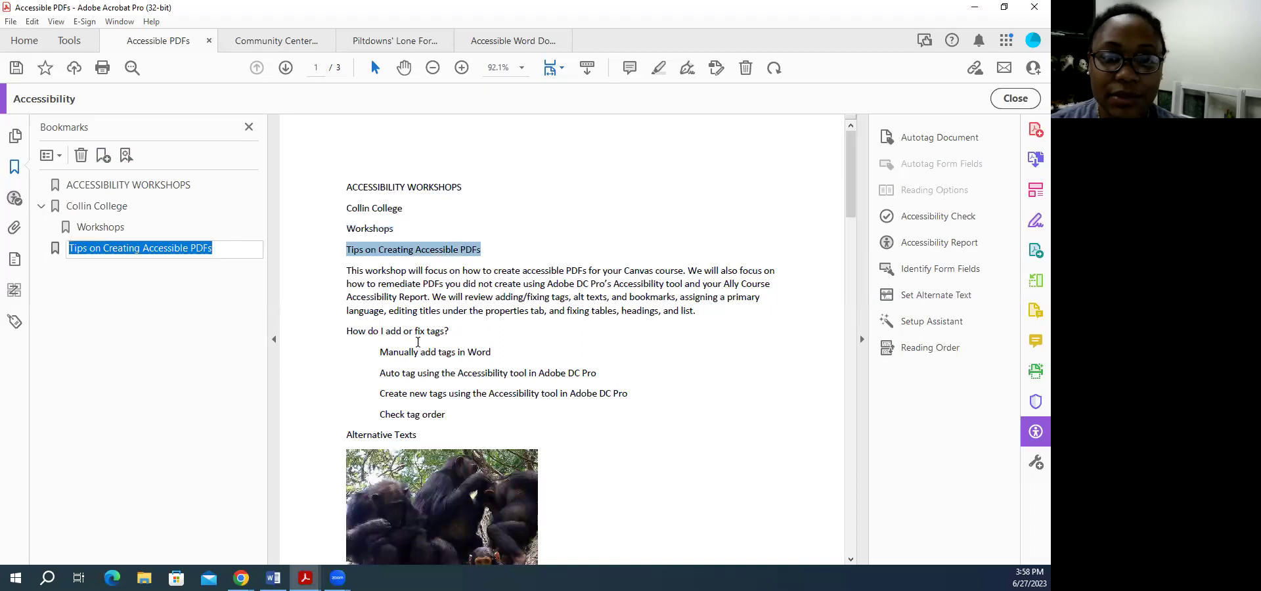
- Add a bookmark for the "How do I add or fix tags?" heading, keeping its text as the name
{"action": "triple_click", "coordinate": [417, 331]}
{"action": "left_click", "coordinate": [417, 331]}
{"action": "left_click", "coordinate": [414, 330]}
{"action": "double_click", "coordinate": [414, 331]}
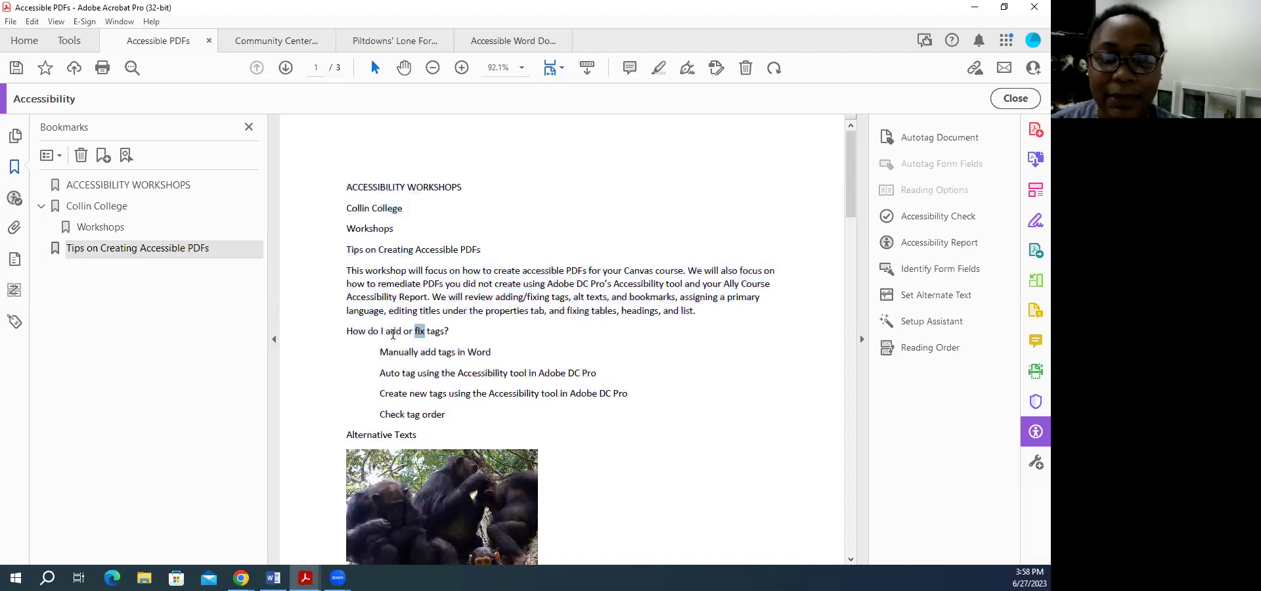
{"action": "triple_click", "coordinate": [393, 333]}
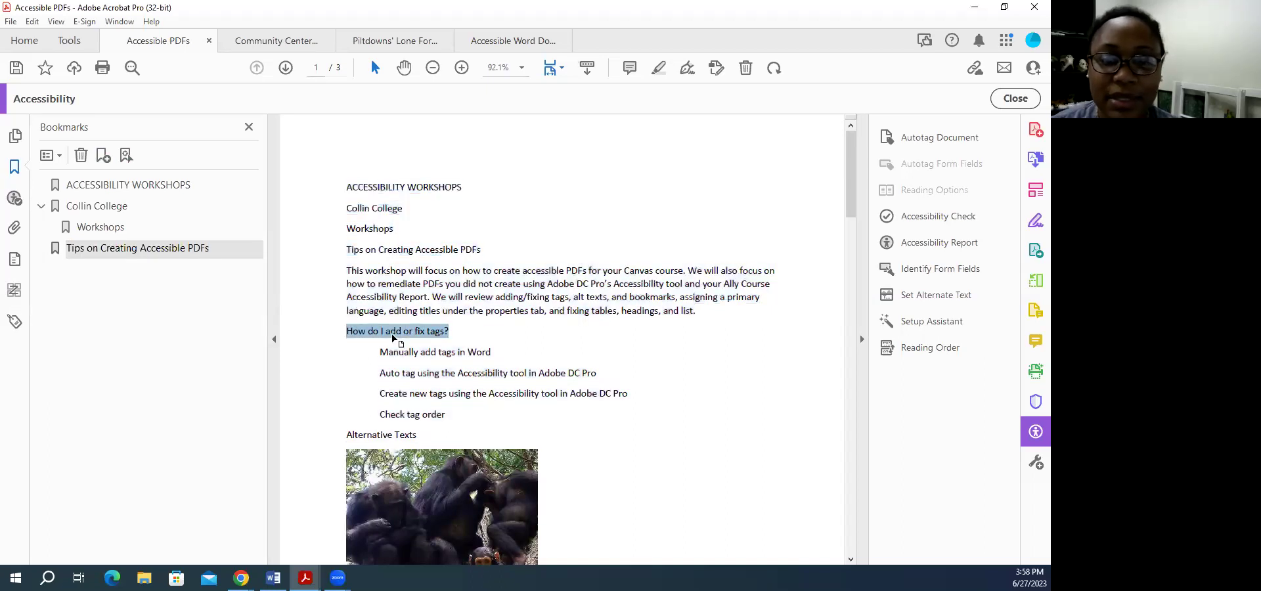
{"action": "left_click", "coordinate": [105, 156]}
{"action": "left_click", "coordinate": [128, 268]}
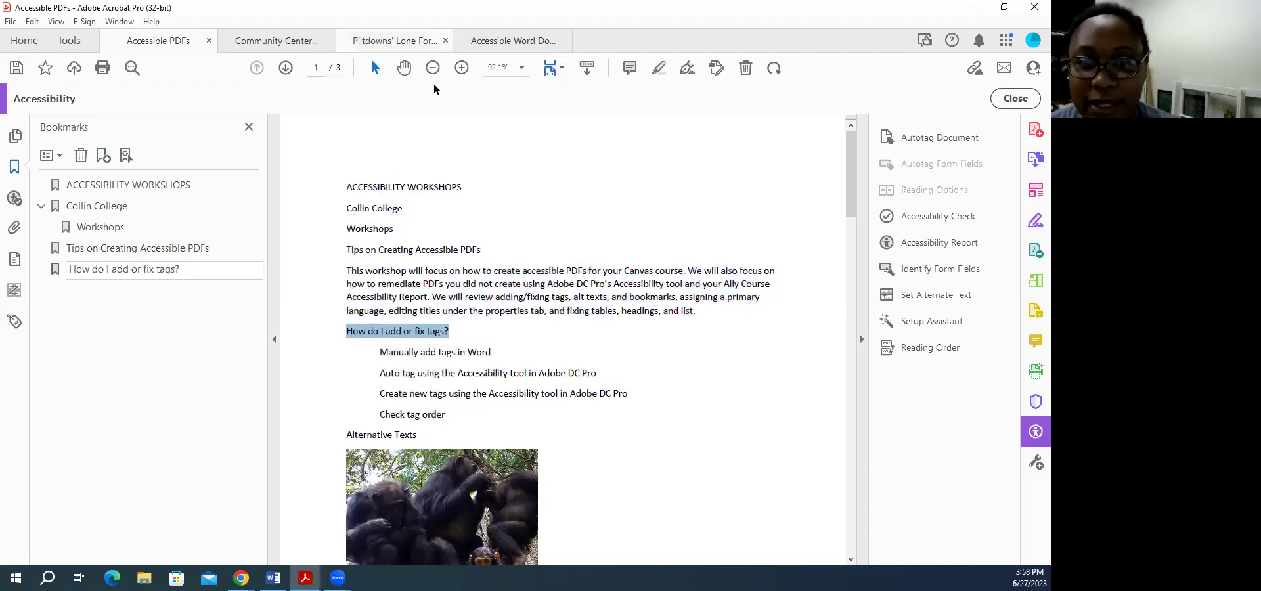
{"action": "left_click", "coordinate": [143, 287]}
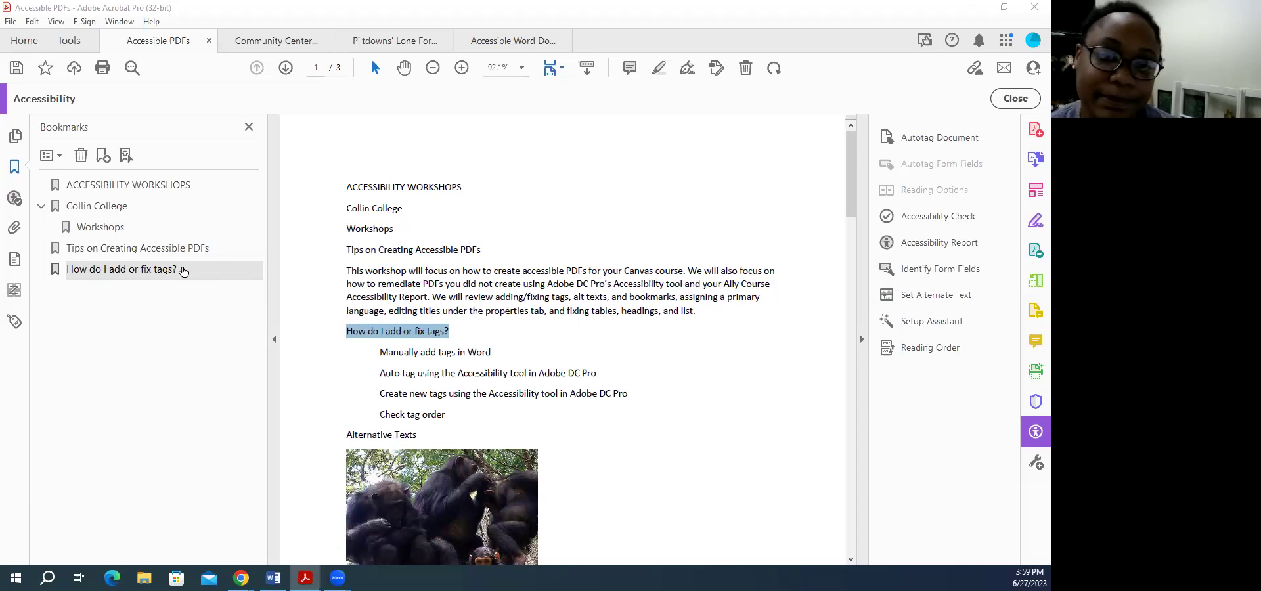
{"action": "left_click", "coordinate": [186, 331]}
{"action": "left_click", "coordinate": [284, 228]}
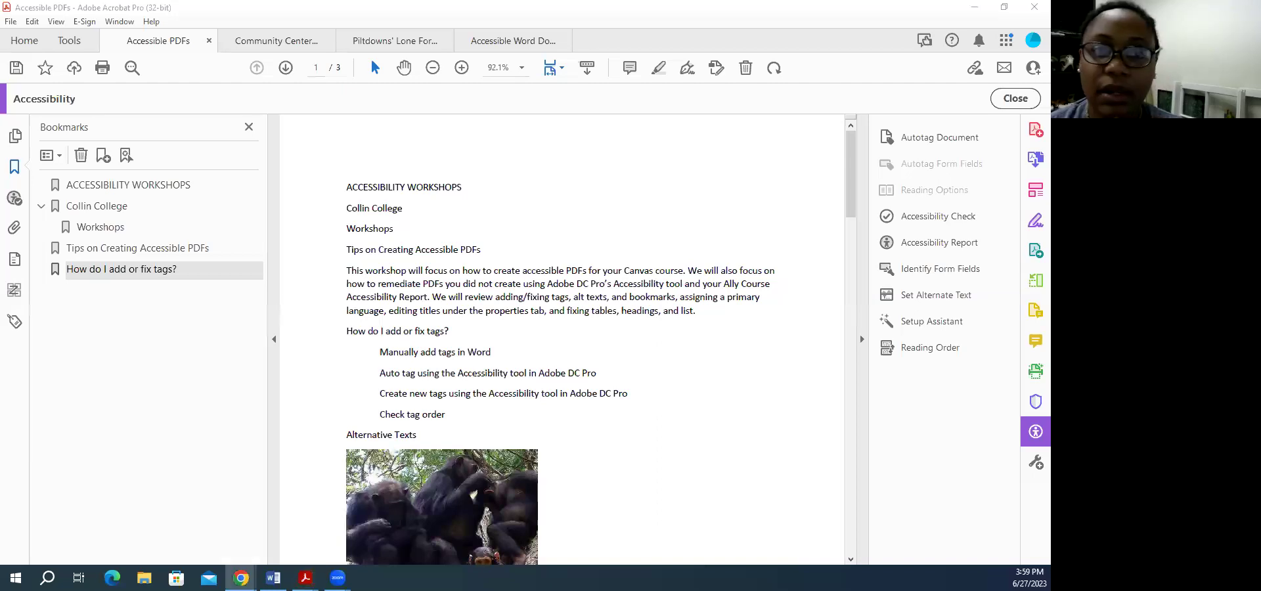
- Switch to the Canvas course ANTH-2302.001 in Chrome, maximize the window and open the Modules page followed by the Files page
{"action": "left_click", "coordinate": [241, 578]}
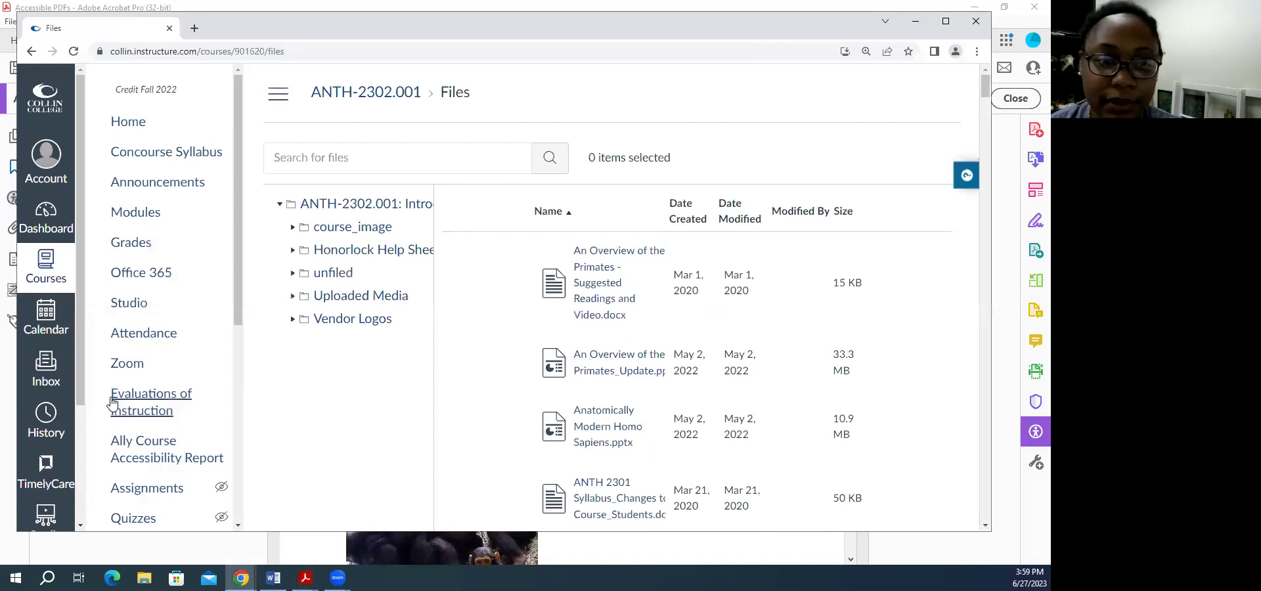
{"action": "scroll", "coordinate": [138, 381], "scroll_direction": "down", "scroll_amount": 5}
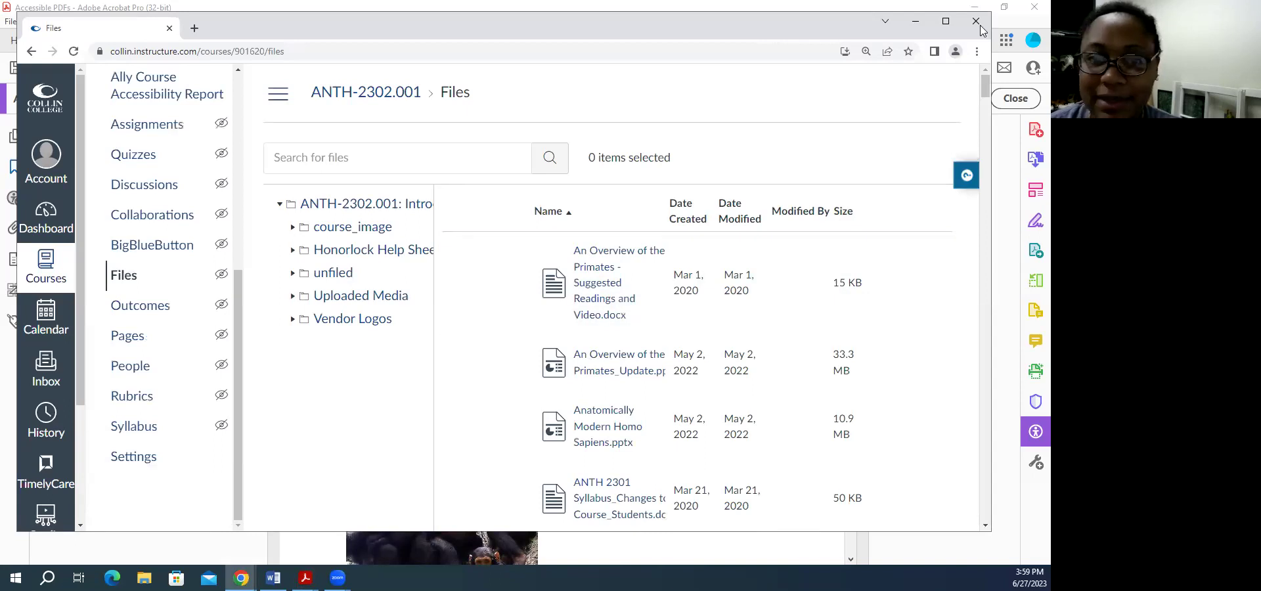
{"action": "key", "text": "super+Up"}
{"action": "left_click", "coordinate": [109, 310]}
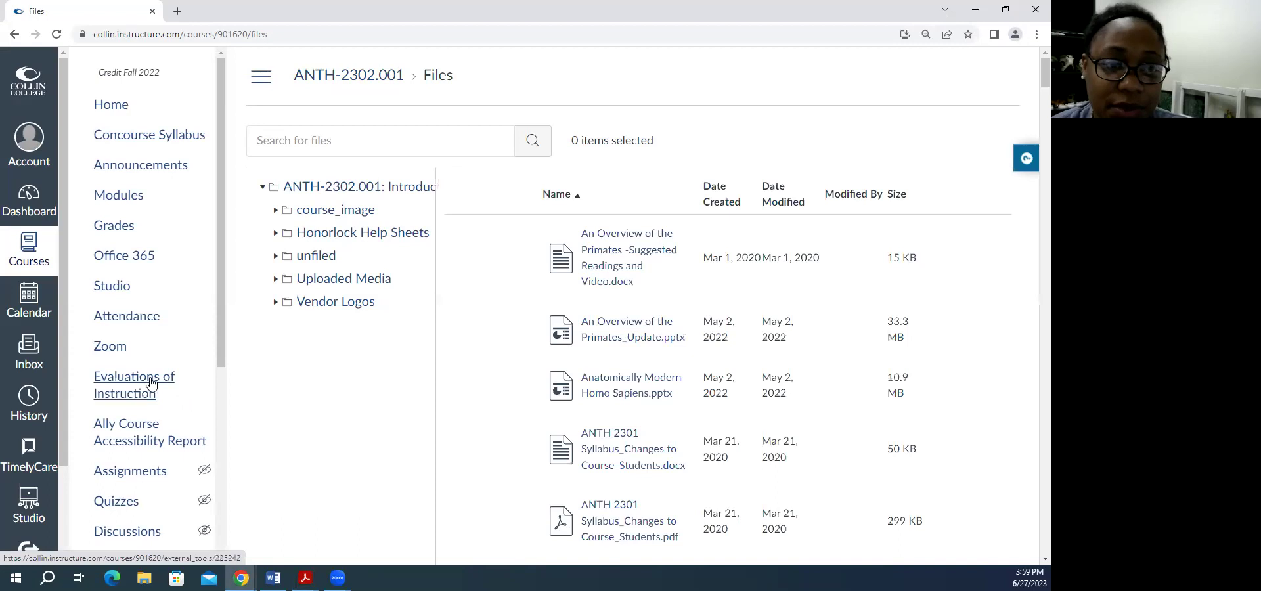
{"action": "left_click", "coordinate": [144, 201]}
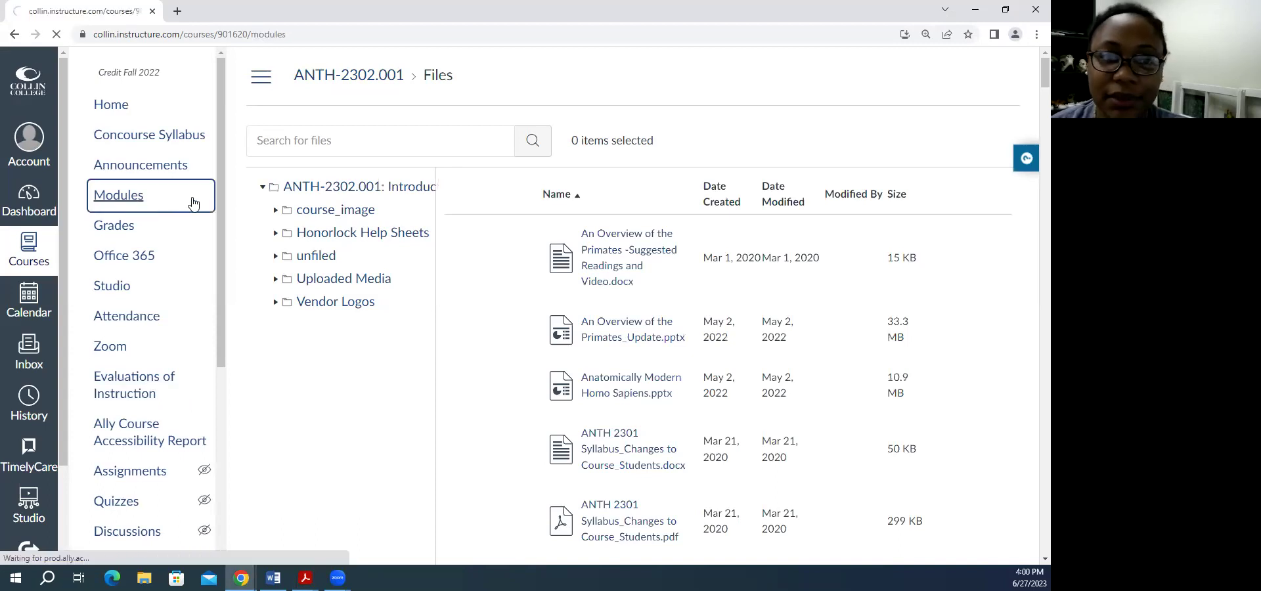
{"action": "scroll", "coordinate": [151, 420], "scroll_direction": "down", "scroll_amount": 3}
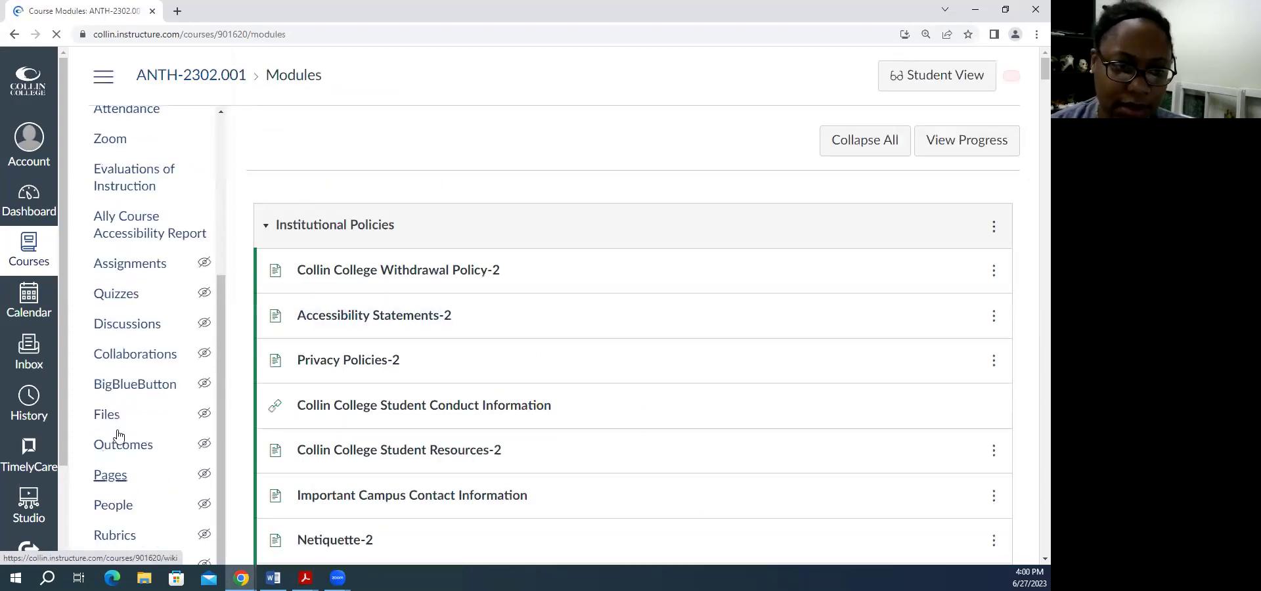
{"action": "scroll", "coordinate": [118, 435], "scroll_direction": "down", "scroll_amount": 1}
{"action": "left_click", "coordinate": [112, 368]}
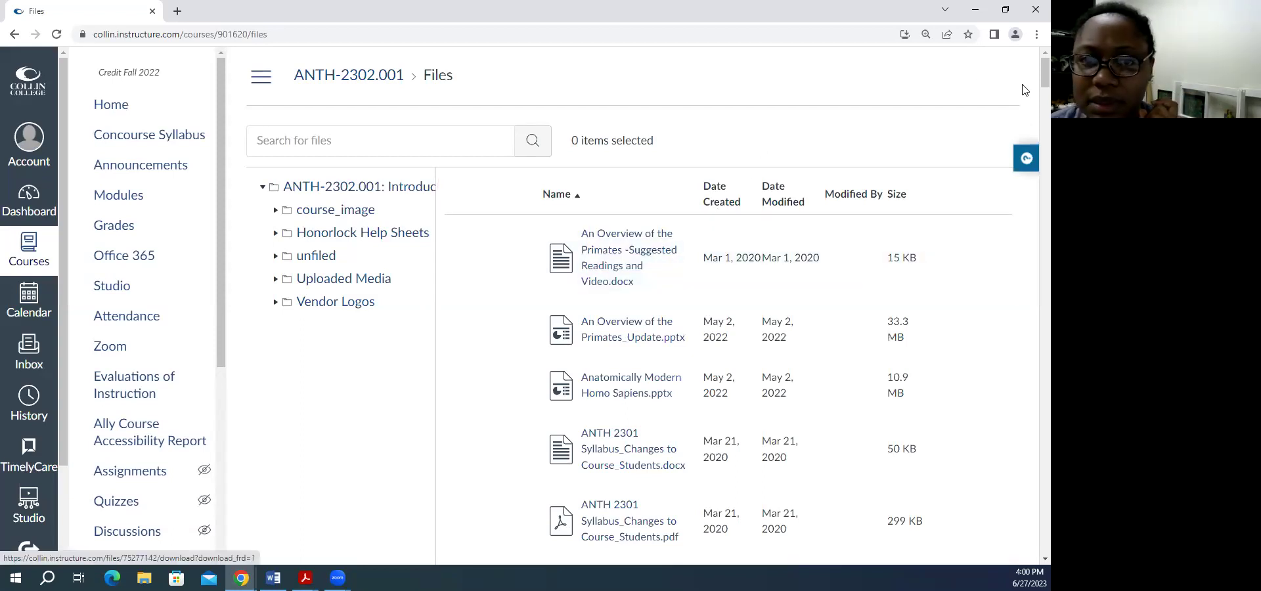
- Look through the ANTH-2302.001 course's file list for uploaded documents, and reload the Files page
{"action": "scroll", "coordinate": [394, 331], "scroll_direction": "down", "scroll_amount": 15}
{"action": "scroll", "coordinate": [427, 337], "scroll_direction": "up", "scroll_amount": 13}
{"action": "scroll", "coordinate": [426, 332], "scroll_direction": "down", "scroll_amount": 10}
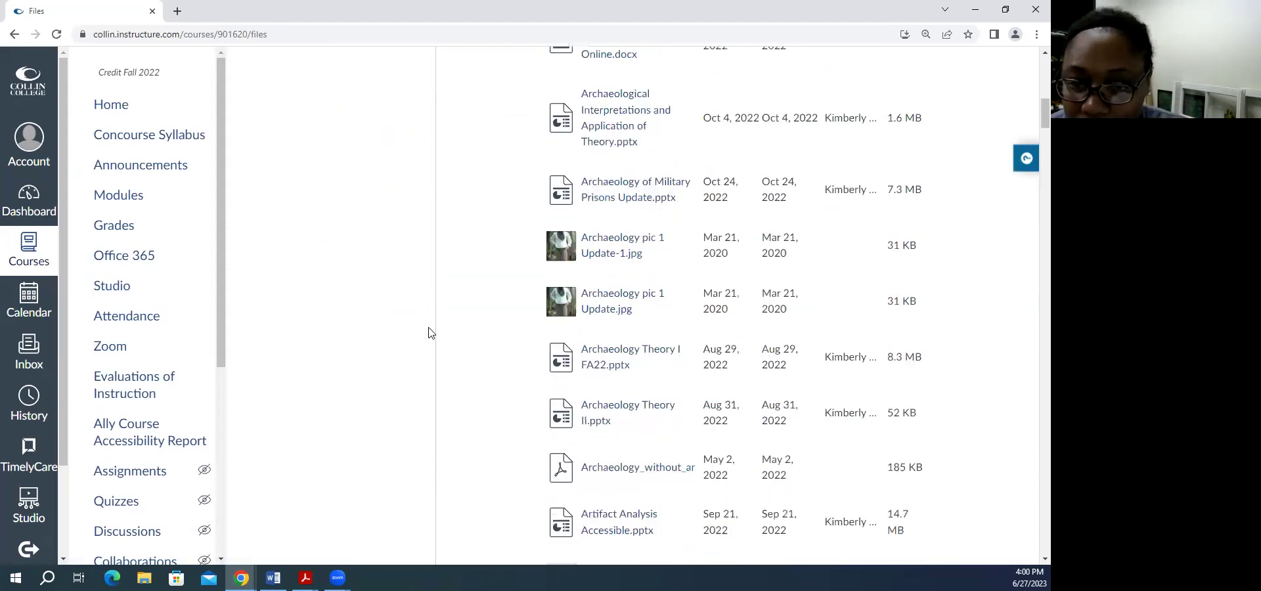
{"action": "scroll", "coordinate": [431, 332], "scroll_direction": "up", "scroll_amount": 10}
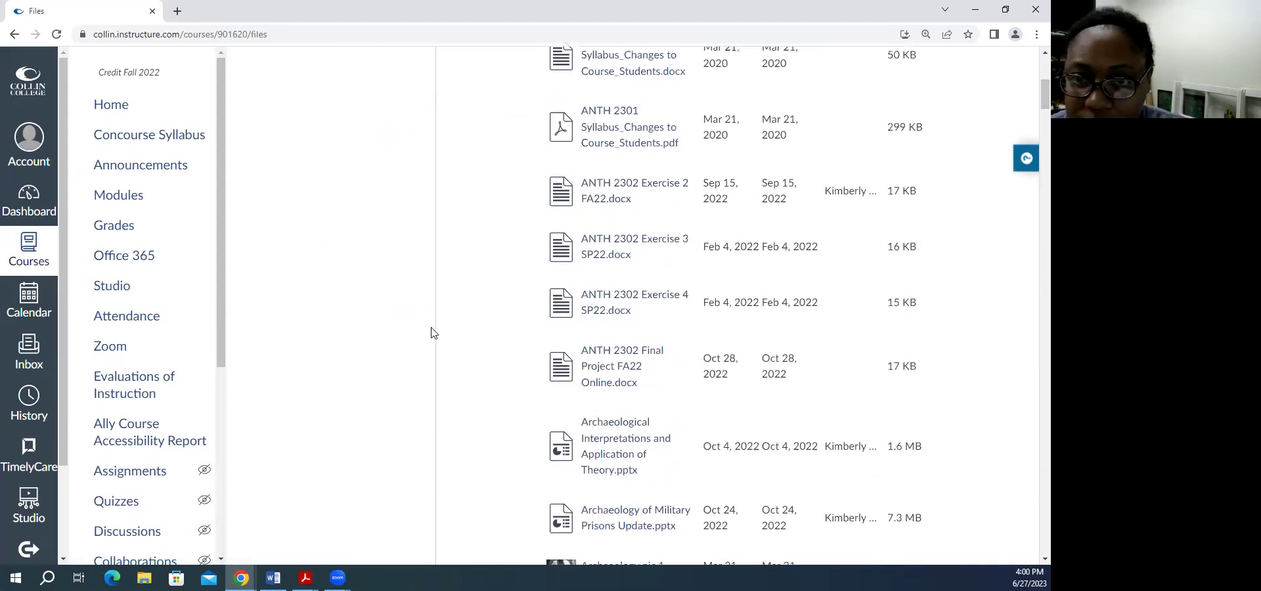
{"action": "scroll", "coordinate": [432, 335], "scroll_direction": "up", "scroll_amount": 1}
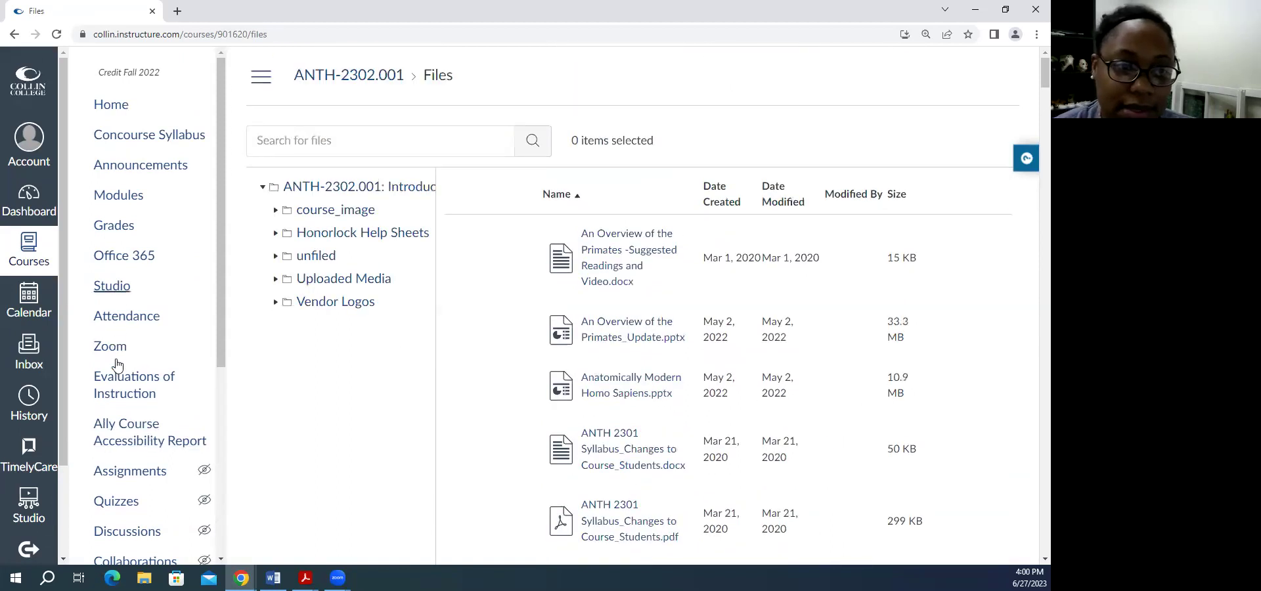
{"action": "scroll", "coordinate": [126, 481], "scroll_direction": "down", "scroll_amount": 1}
{"action": "scroll", "coordinate": [127, 481], "scroll_direction": "down", "scroll_amount": 5}
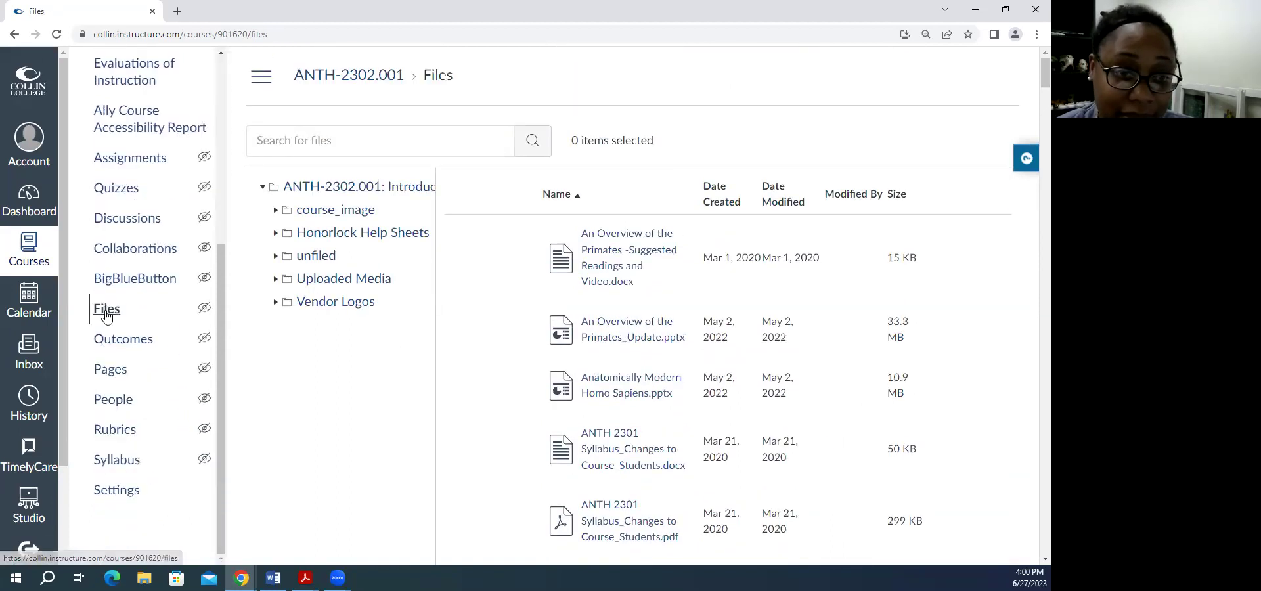
{"action": "left_click", "coordinate": [107, 312]}
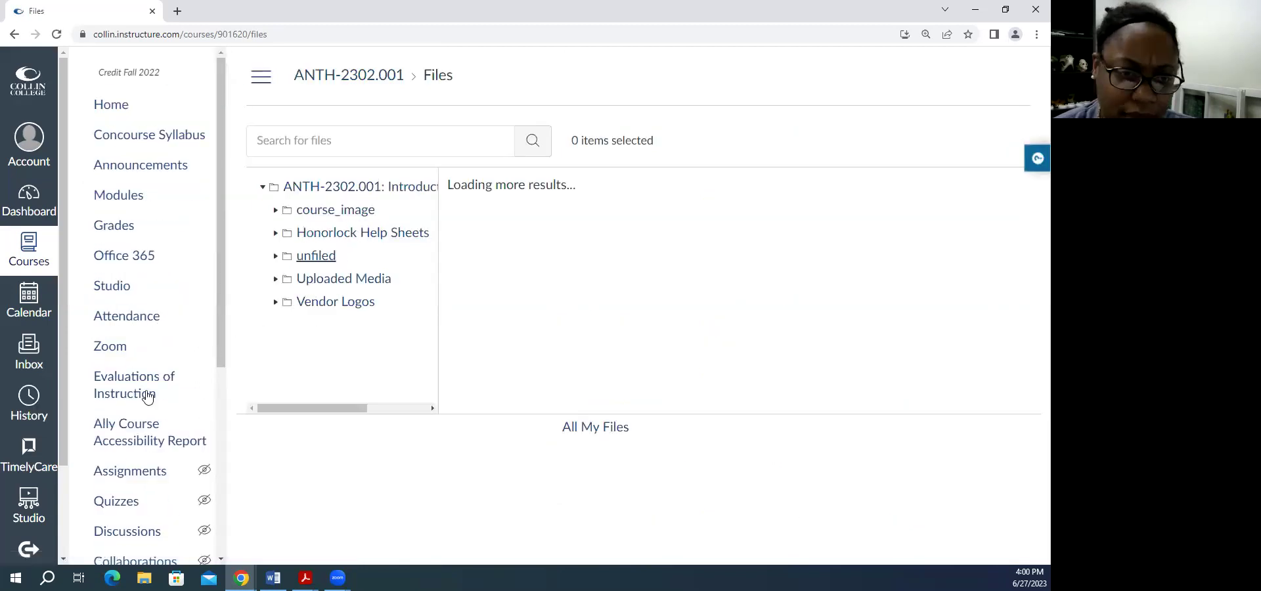
{"action": "scroll", "coordinate": [151, 401], "scroll_direction": "down", "scroll_amount": 5}
{"action": "scroll", "coordinate": [150, 164], "scroll_direction": "up", "scroll_amount": 5}
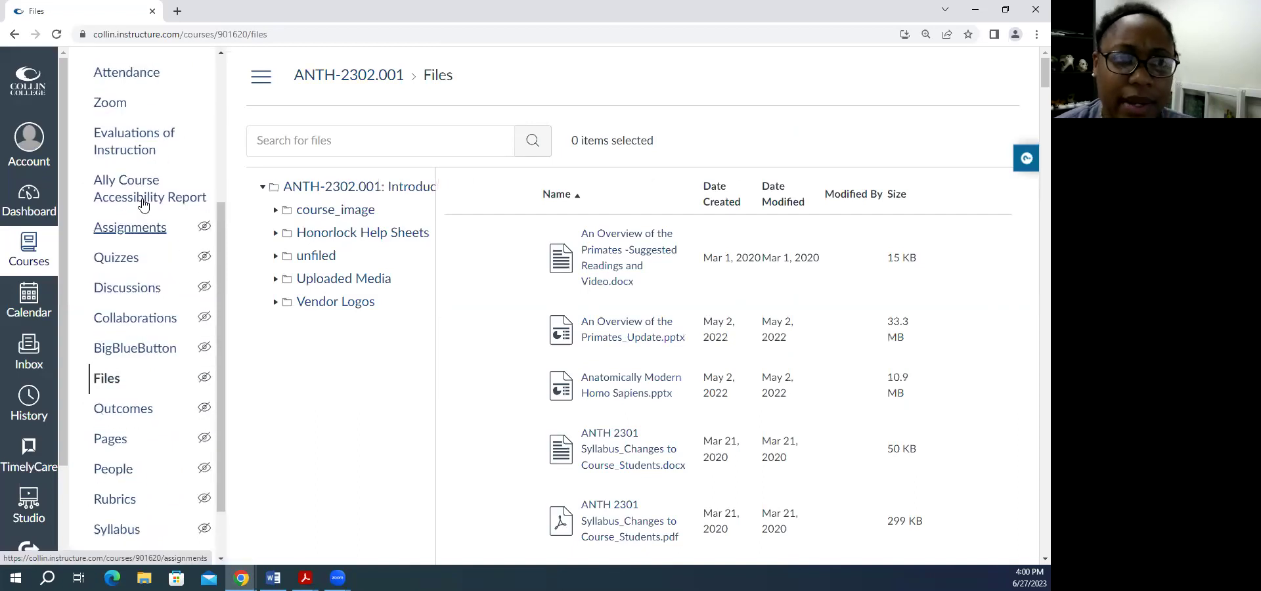
- Open the ANTH-2302.001 Modules page and examine the options available for the Course Information module
{"action": "left_click", "coordinate": [125, 199]}
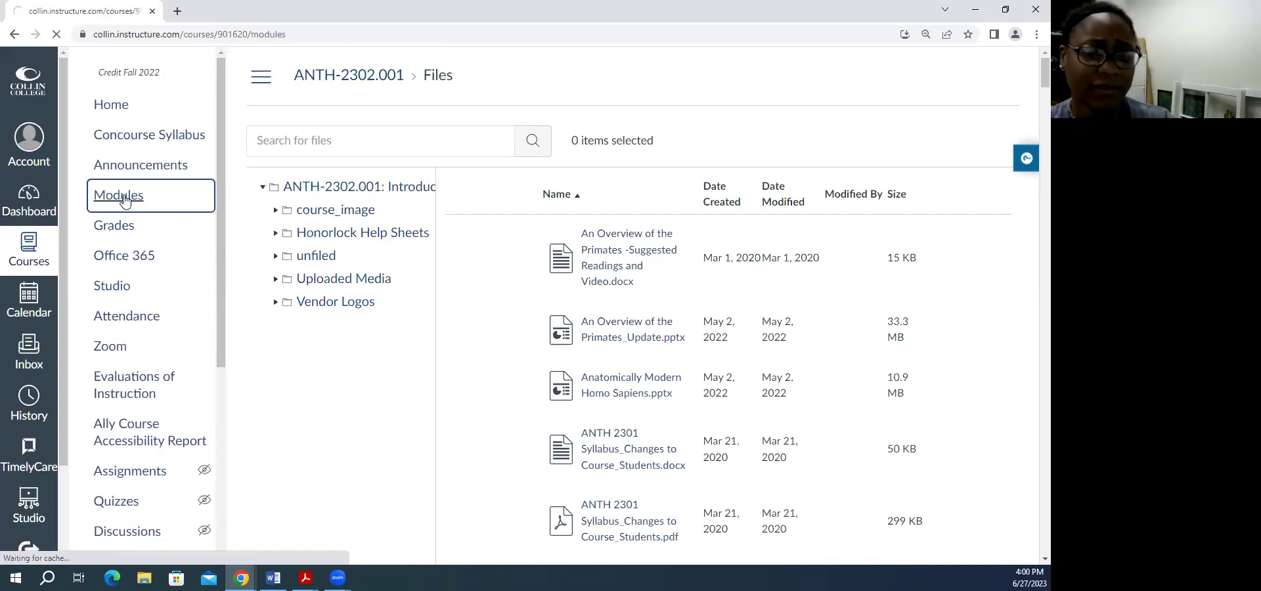
{"action": "scroll", "coordinate": [501, 470], "scroll_direction": "down", "scroll_amount": 5}
{"action": "scroll", "coordinate": [512, 469], "scroll_direction": "down", "scroll_amount": 5}
{"action": "scroll", "coordinate": [584, 399], "scroll_direction": "up", "scroll_amount": 2}
{"action": "left_click", "coordinate": [995, 252]}
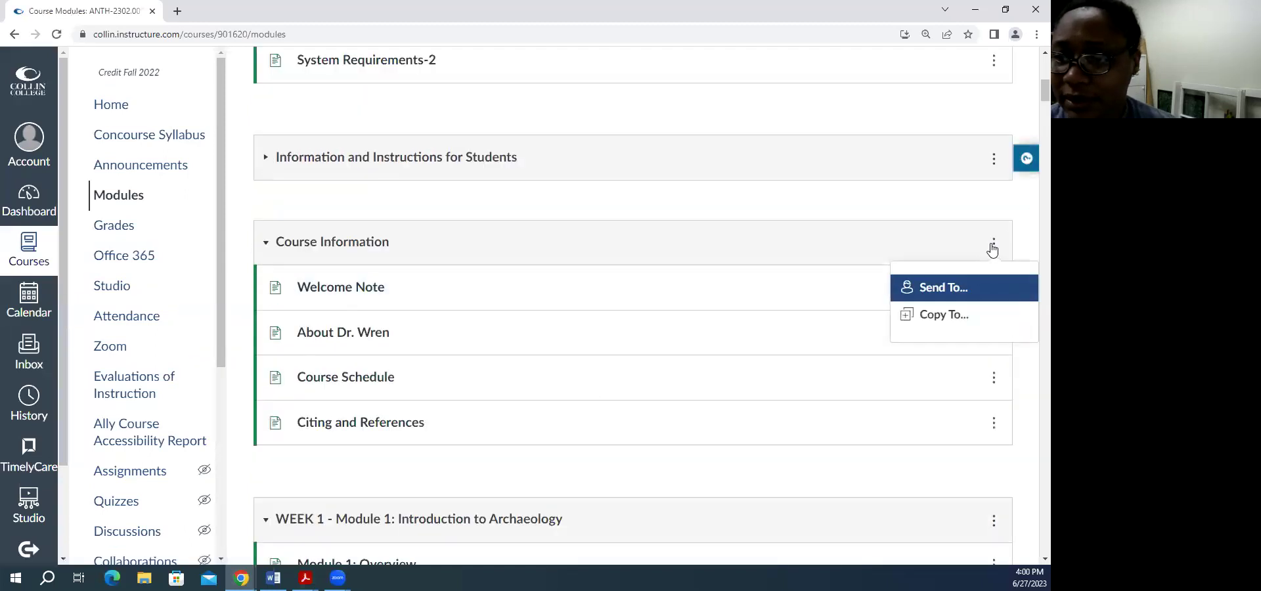
{"action": "left_click", "coordinate": [841, 308]}
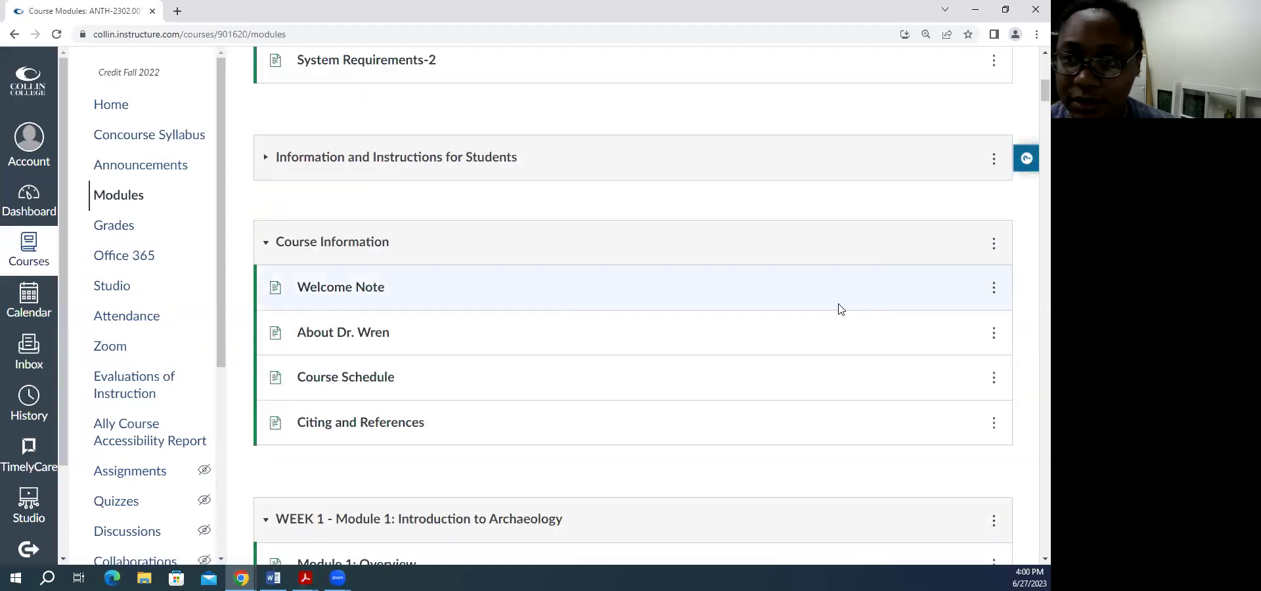
{"action": "left_click", "coordinate": [993, 244]}
{"action": "scroll", "coordinate": [991, 527], "scroll_direction": "down", "scroll_amount": 1}
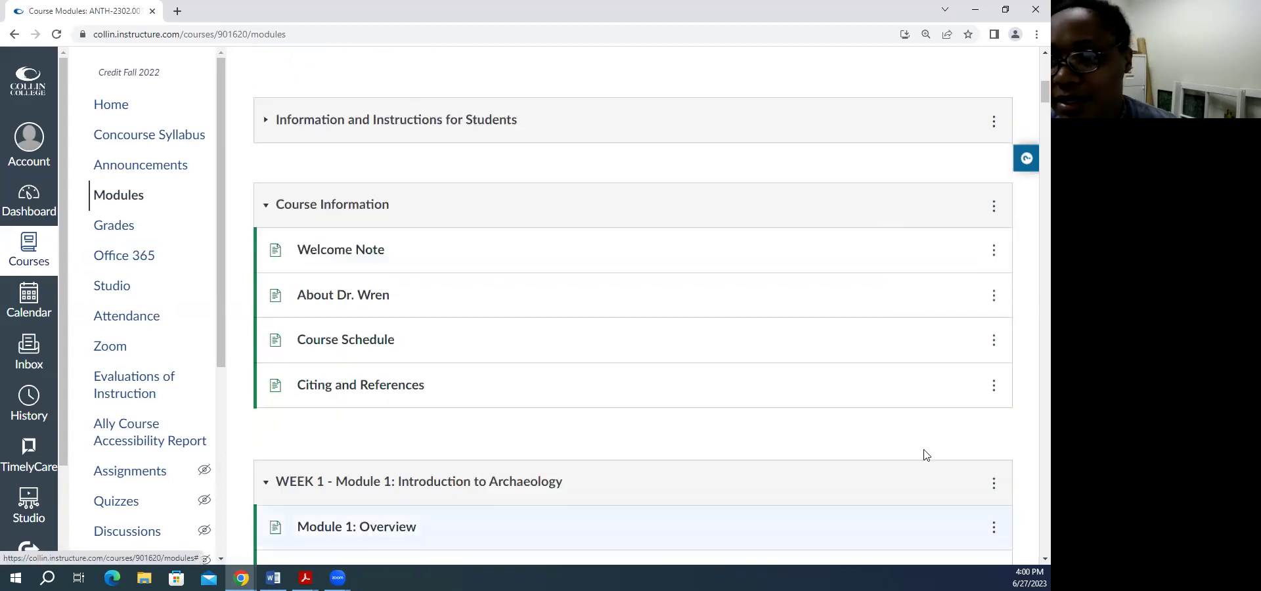
- Switch to the ANTH-2351.911 Cultural Anthropology course and open its Files page
{"action": "left_click", "coordinate": [20, 266]}
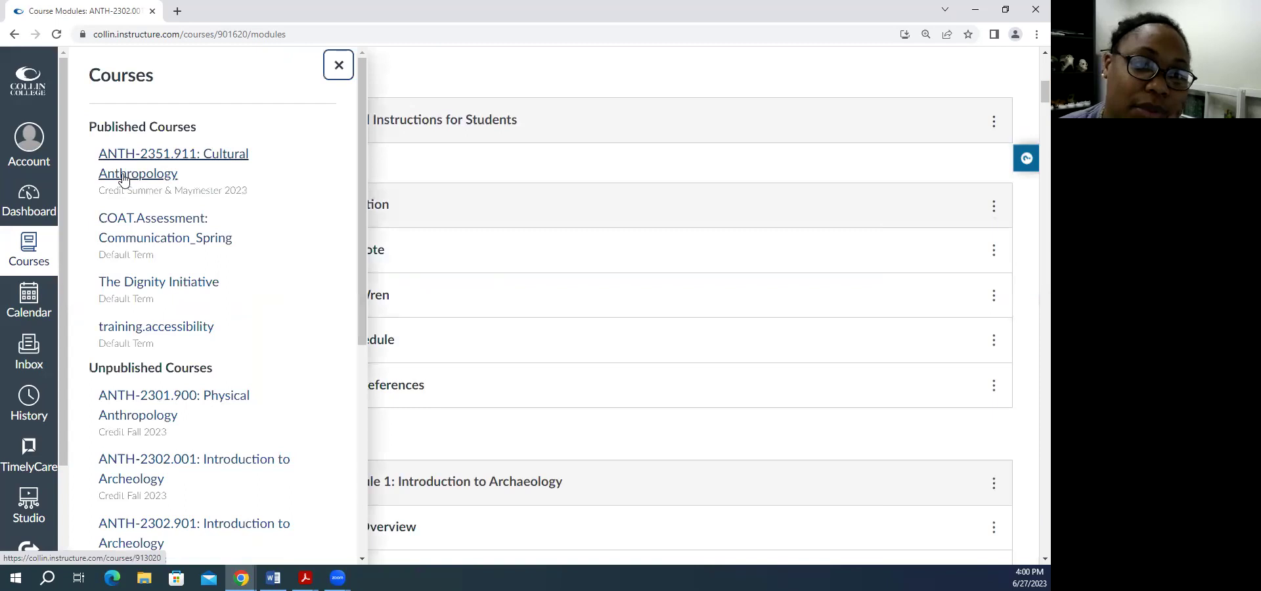
{"action": "left_click", "coordinate": [124, 177]}
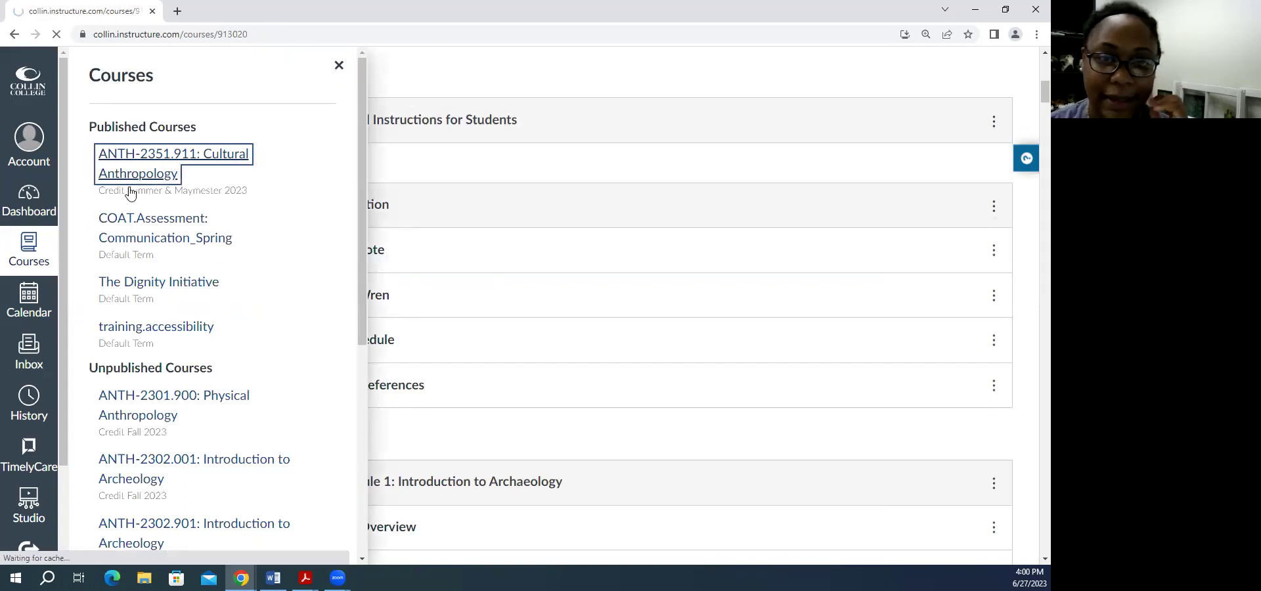
{"action": "scroll", "coordinate": [140, 456], "scroll_direction": "down", "scroll_amount": 4}
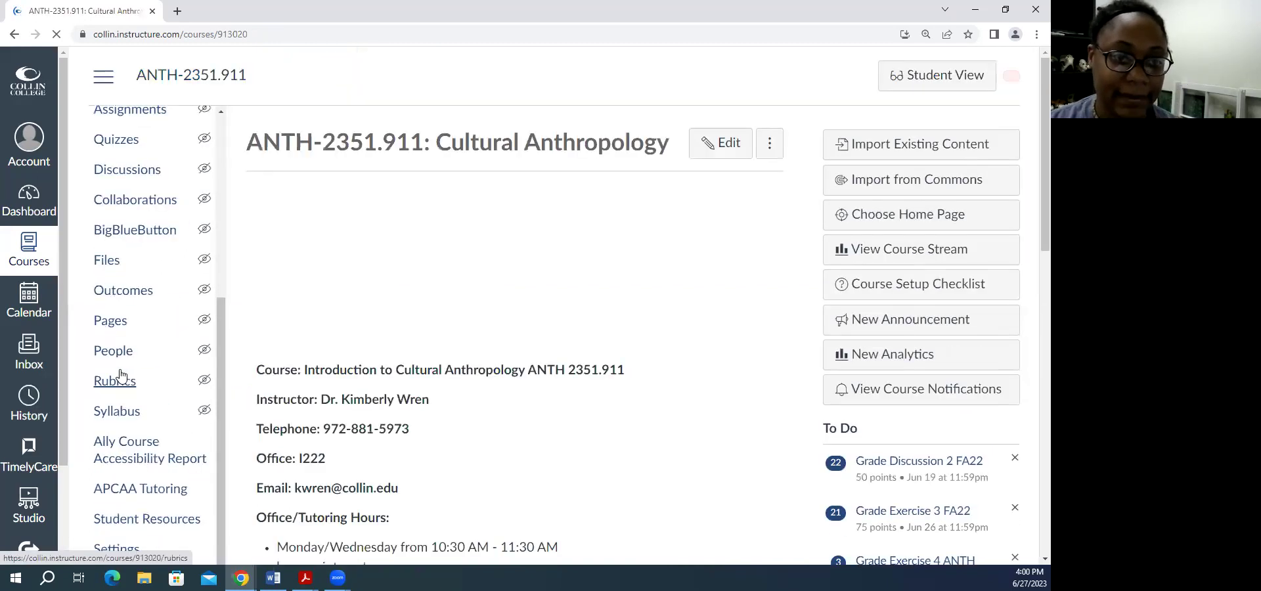
{"action": "left_click", "coordinate": [109, 260]}
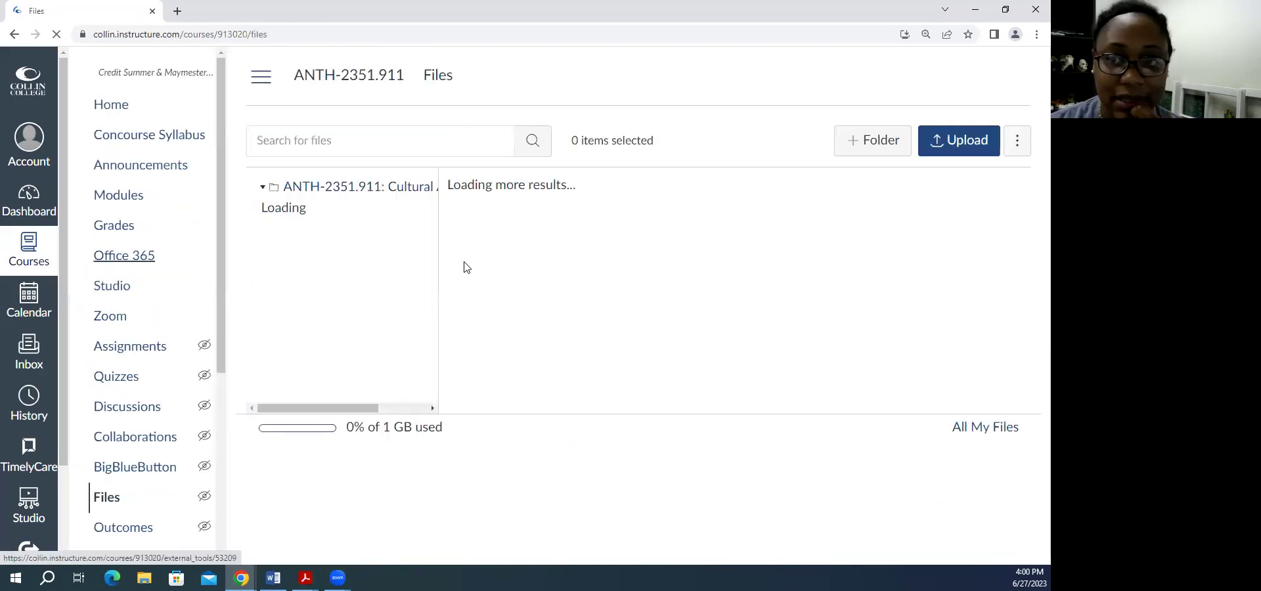
- Upload Accessible PDF Document_ NEEDS WORK from the Accessibility Workshop Documents folder to the ANTH-2351.911 course files and reload the Files page
{"action": "left_click", "coordinate": [932, 142]}
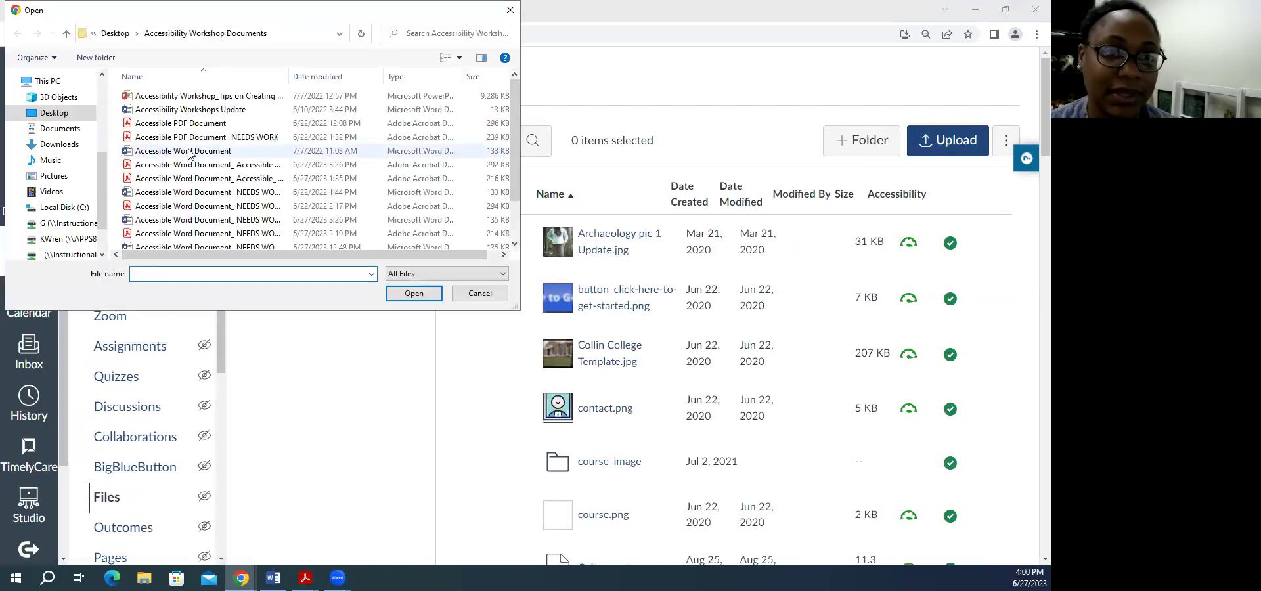
{"action": "left_click", "coordinate": [186, 138]}
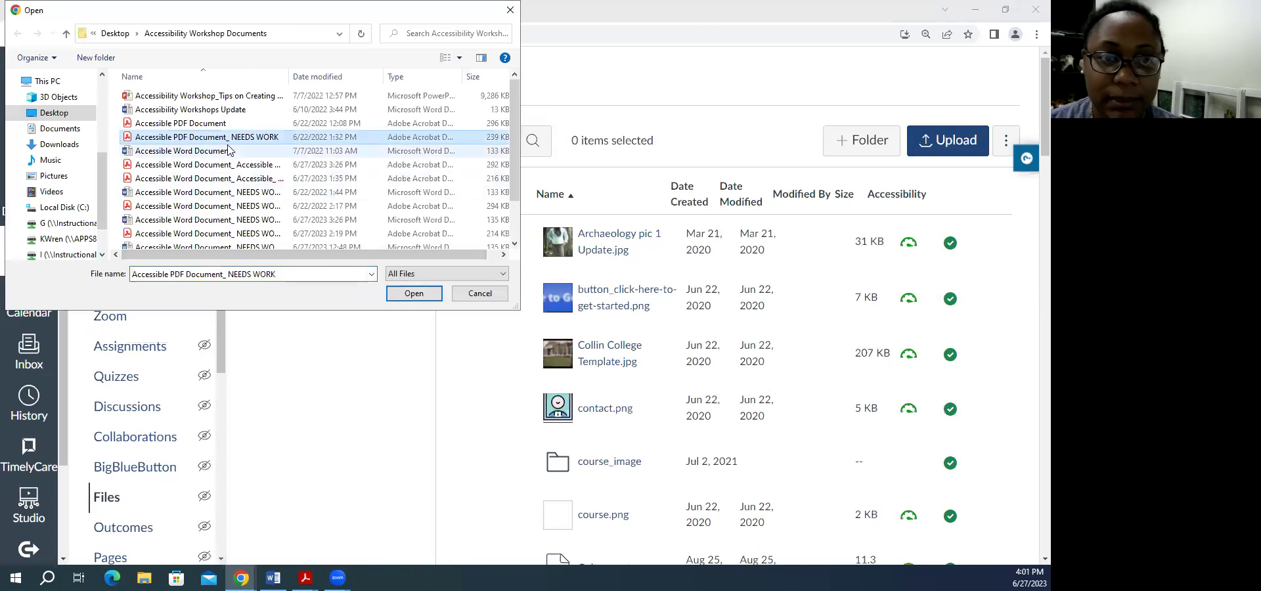
{"action": "left_click", "coordinate": [414, 293]}
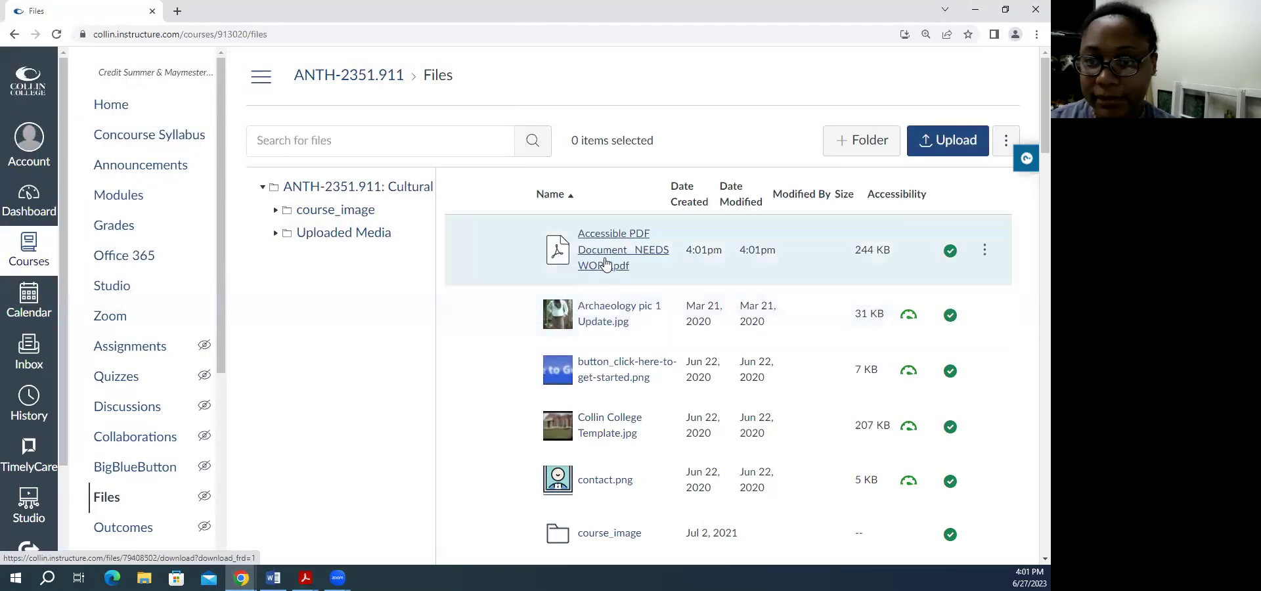
{"action": "left_click", "coordinate": [57, 35]}
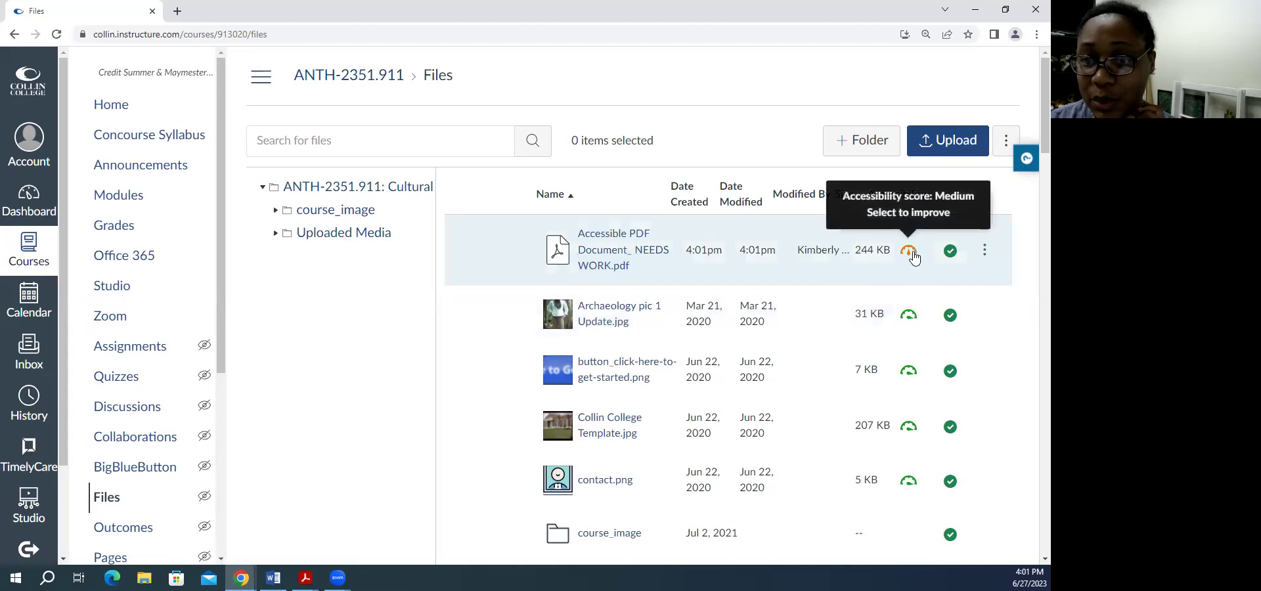
- Open the accessibility score report for Accessible PDF Document_ NEEDS WORK.pdf and examine its flagged image, document pages and upload options
{"action": "left_click", "coordinate": [909, 250]}
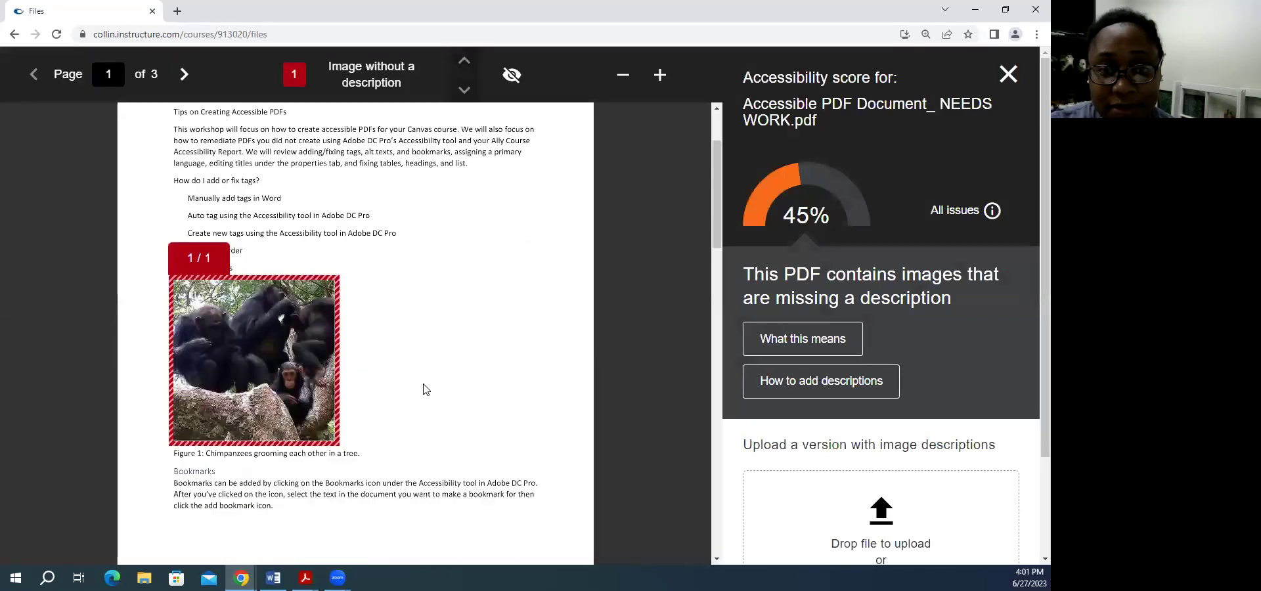
{"action": "scroll", "coordinate": [284, 385], "scroll_direction": "up", "scroll_amount": 1}
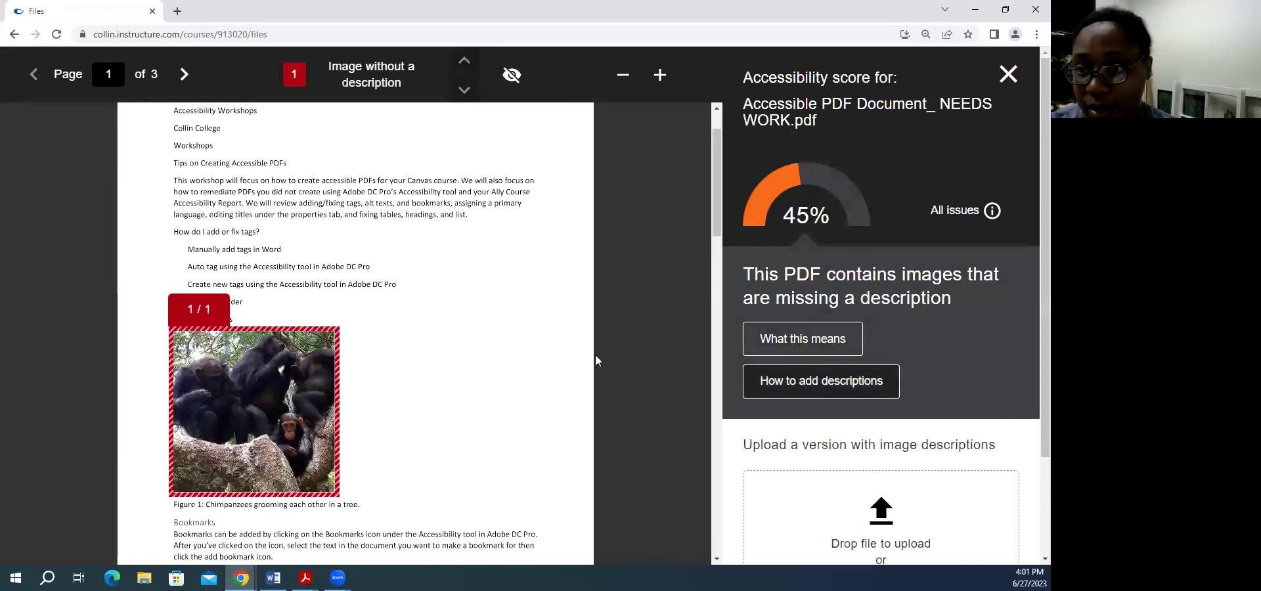
{"action": "scroll", "coordinate": [891, 430], "scroll_direction": "down", "scroll_amount": 3}
{"action": "scroll", "coordinate": [856, 419], "scroll_direction": "up", "scroll_amount": 3}
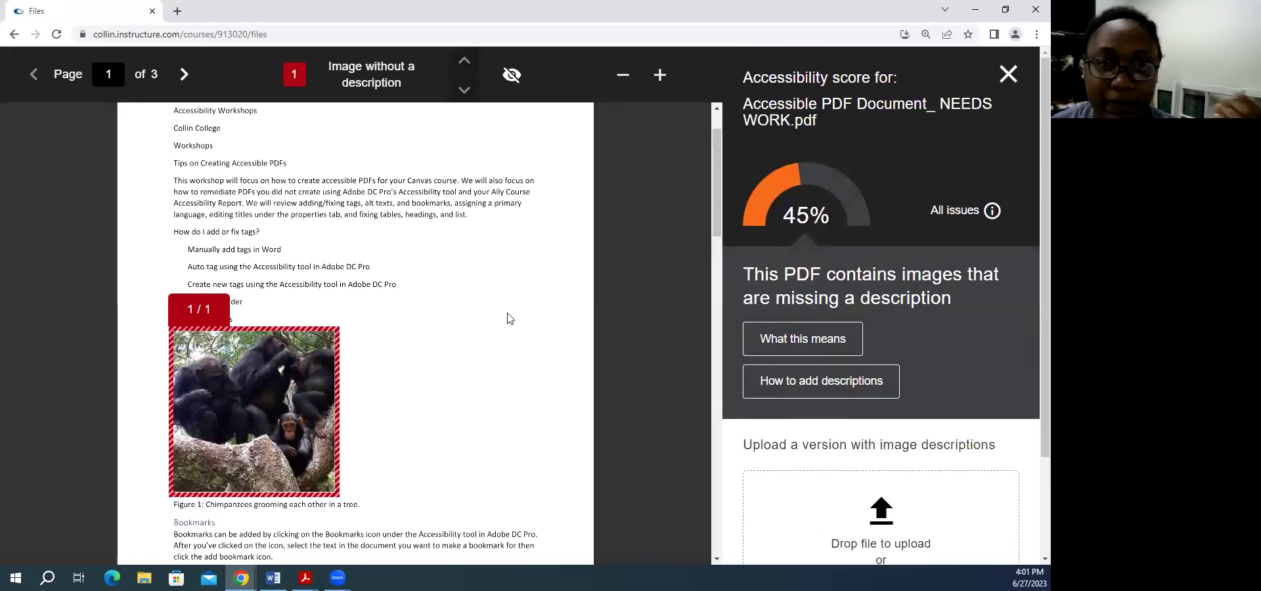
{"action": "scroll", "coordinate": [476, 360], "scroll_direction": "down", "scroll_amount": 1}
{"action": "scroll", "coordinate": [476, 361], "scroll_direction": "down", "scroll_amount": 6}
{"action": "scroll", "coordinate": [424, 357], "scroll_direction": "up", "scroll_amount": 6}
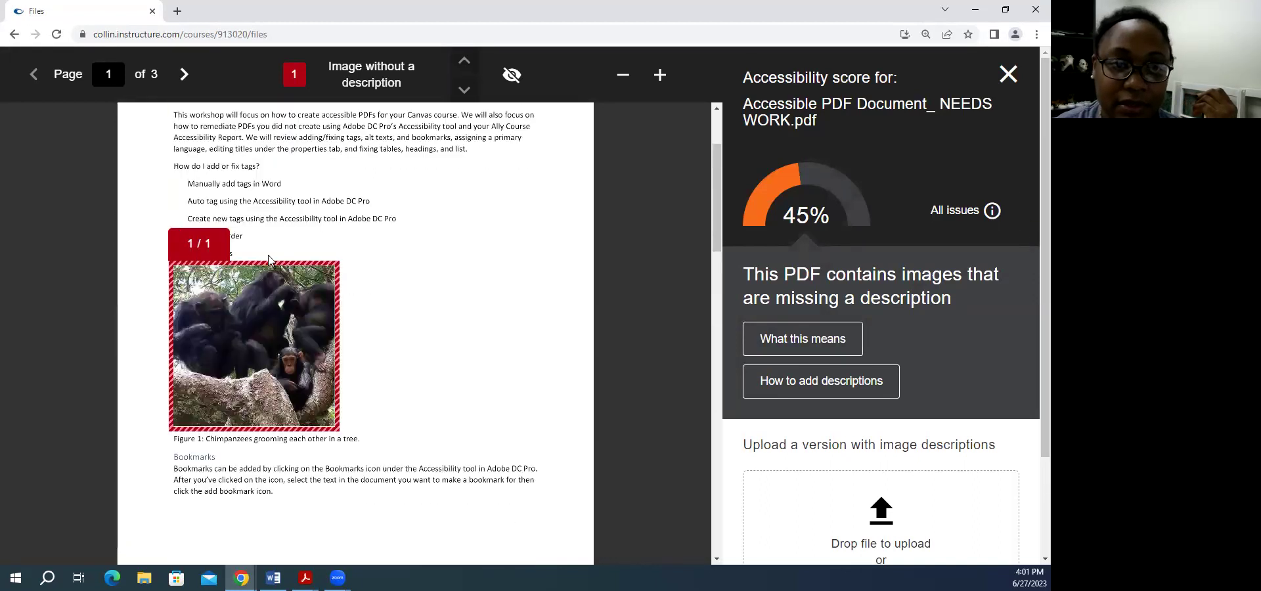
{"action": "scroll", "coordinate": [275, 276], "scroll_direction": "down", "scroll_amount": 5}
{"action": "scroll", "coordinate": [918, 396], "scroll_direction": "down", "scroll_amount": 2}
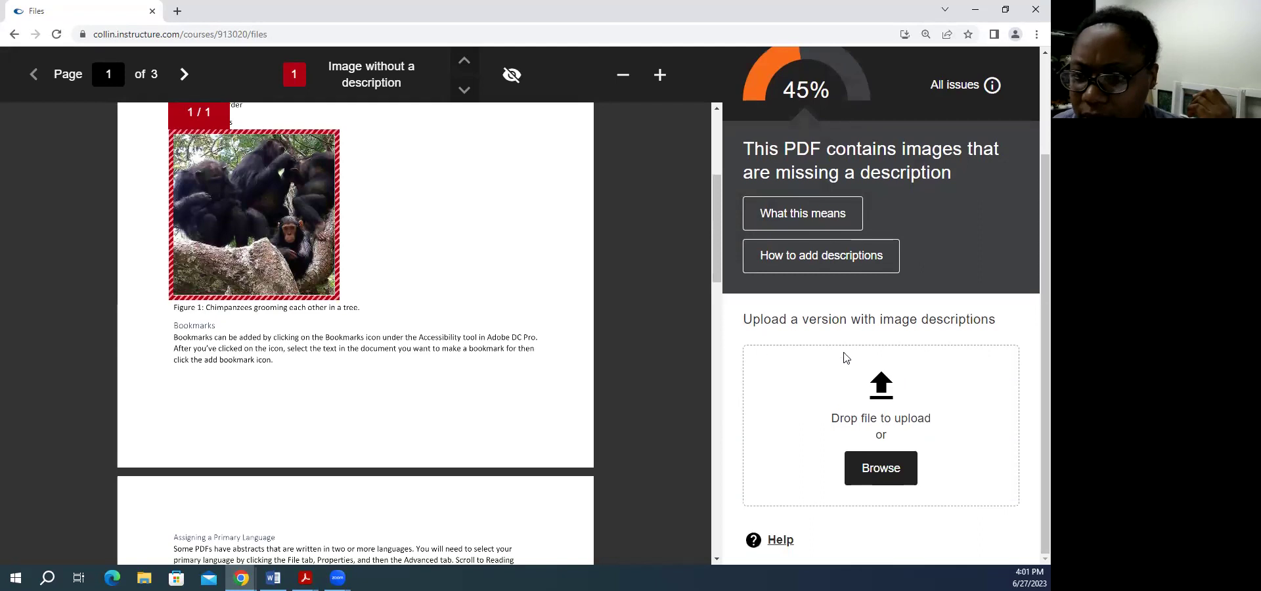
{"action": "scroll", "coordinate": [459, 355], "scroll_direction": "up", "scroll_amount": 4}
{"action": "scroll", "coordinate": [463, 355], "scroll_direction": "down", "scroll_amount": 16}
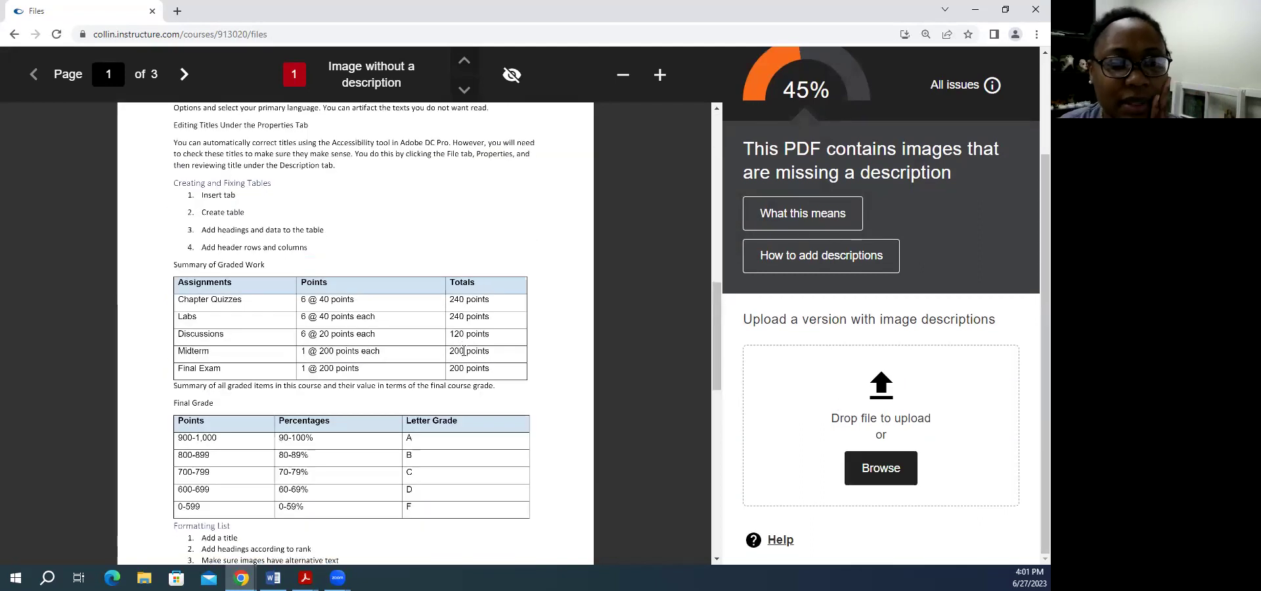
{"action": "scroll", "coordinate": [464, 355], "scroll_direction": "up", "scroll_amount": 10}
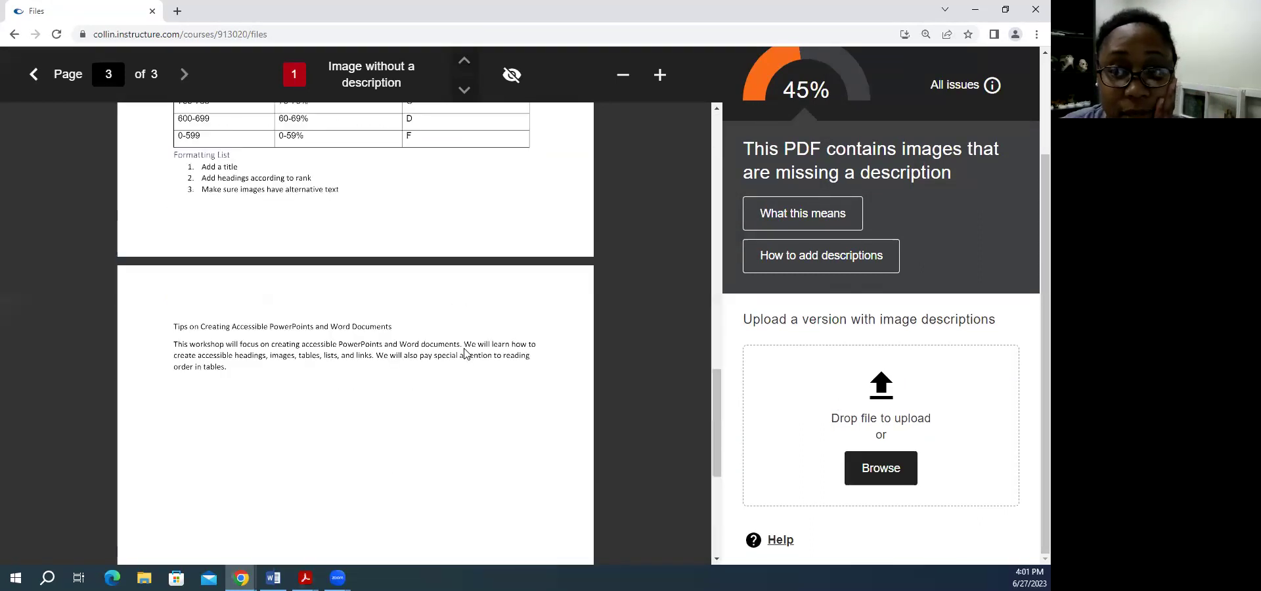
{"action": "scroll", "coordinate": [464, 355], "scroll_direction": "up", "scroll_amount": 7}
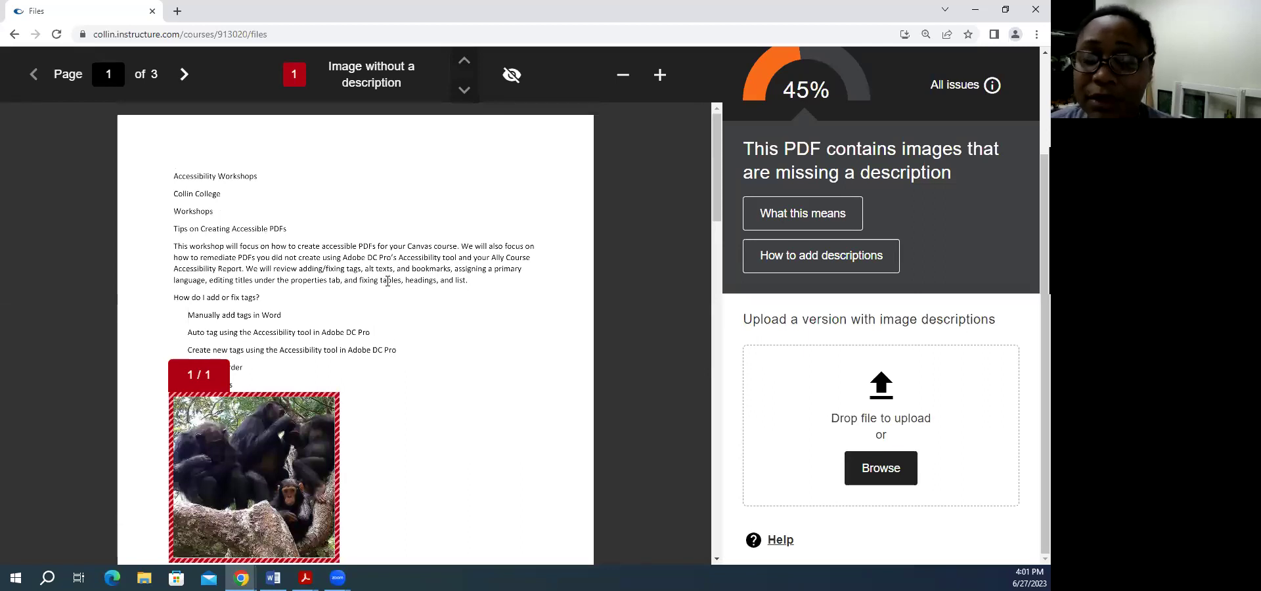
{"action": "scroll", "coordinate": [467, 365], "scroll_direction": "down", "scroll_amount": 7}
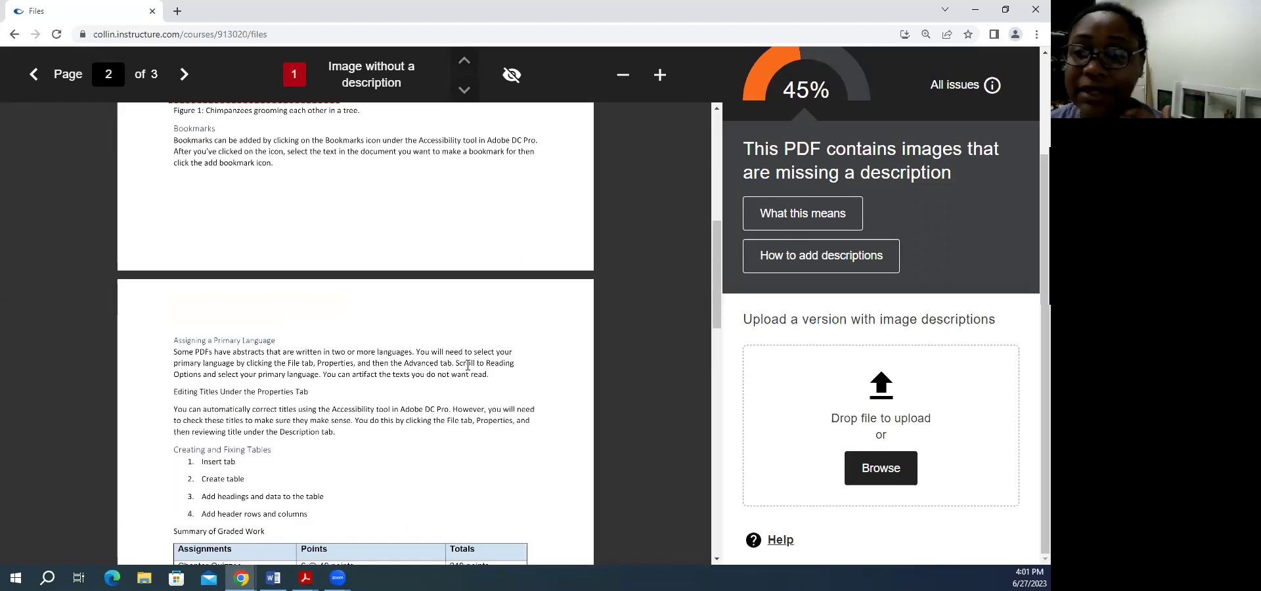